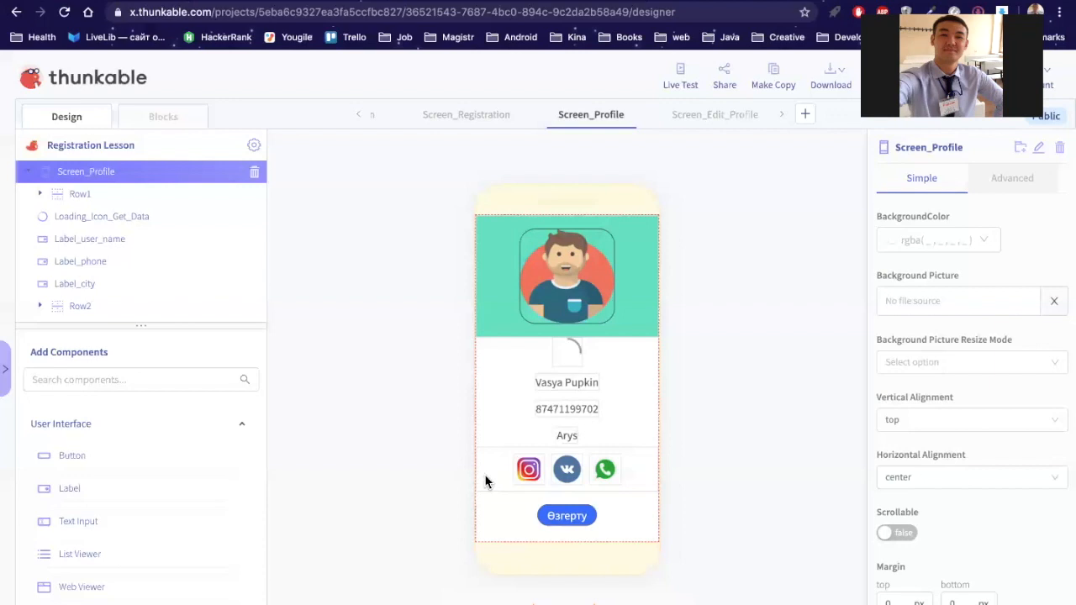
Step: Inspect the teal header Row1, then expand Row2 to see its social icons
left_click(81, 197)
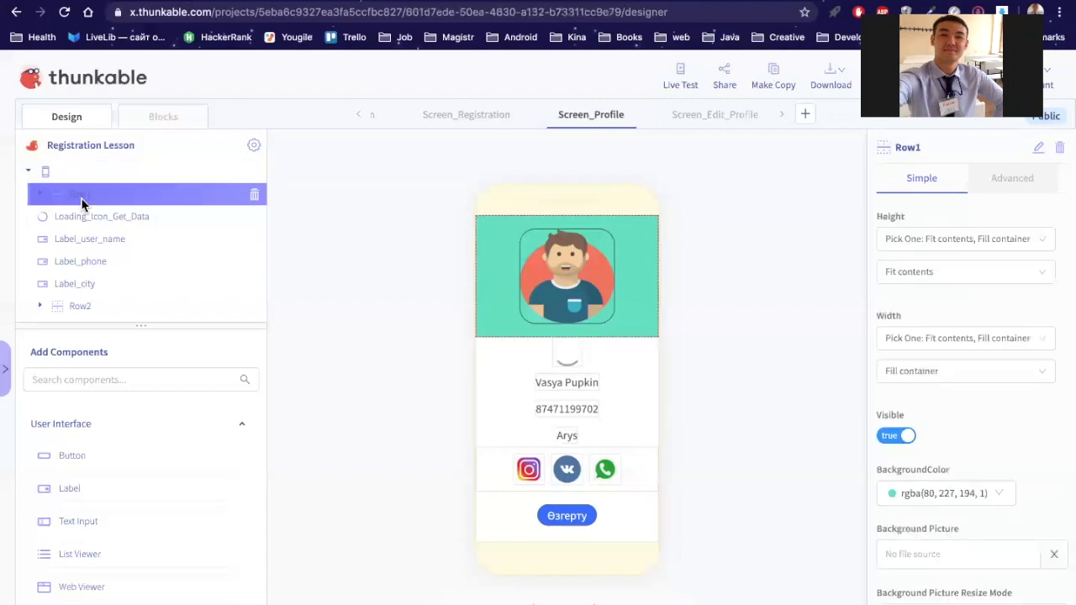
scroll(94, 232, "down", 1)
scroll(94, 232, "down", 5)
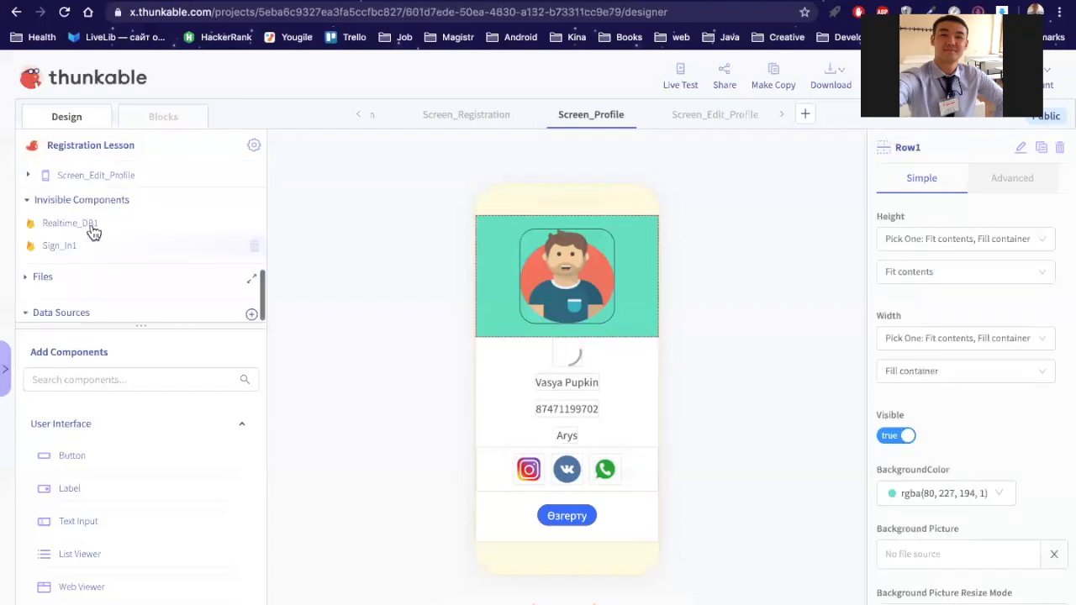
scroll(92, 234, "up", 3)
scroll(71, 239, "up", 2)
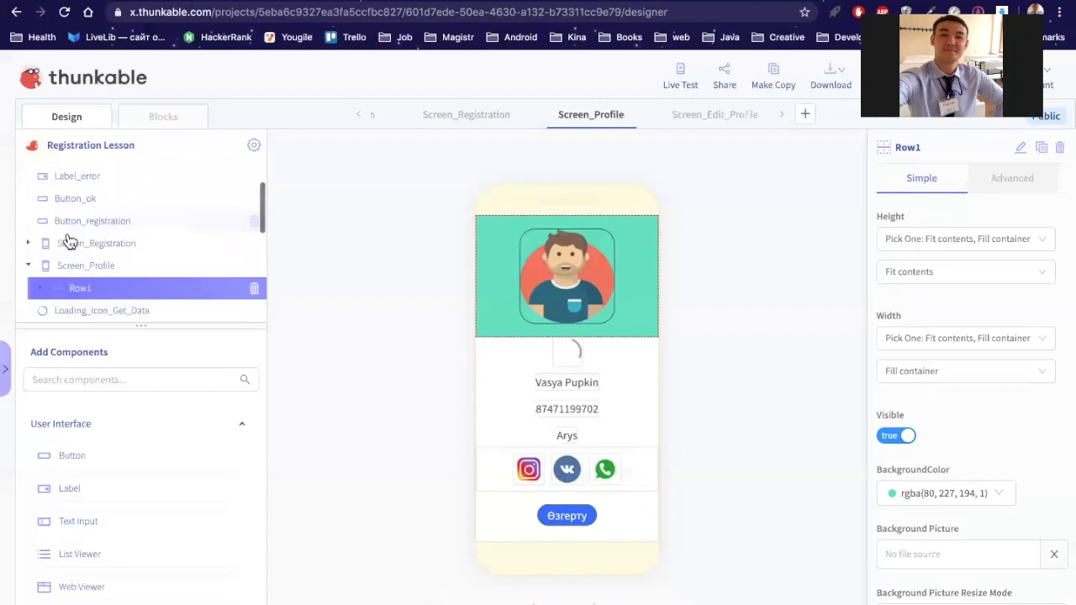
scroll(61, 265, "down", 2)
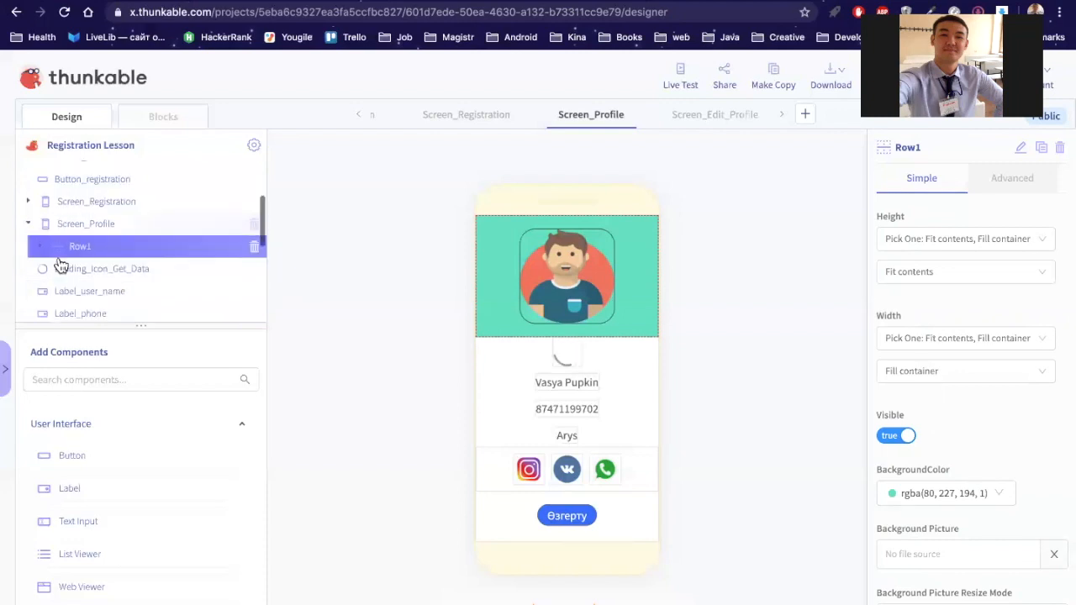
scroll(59, 265, "down", 3)
left_click(41, 264)
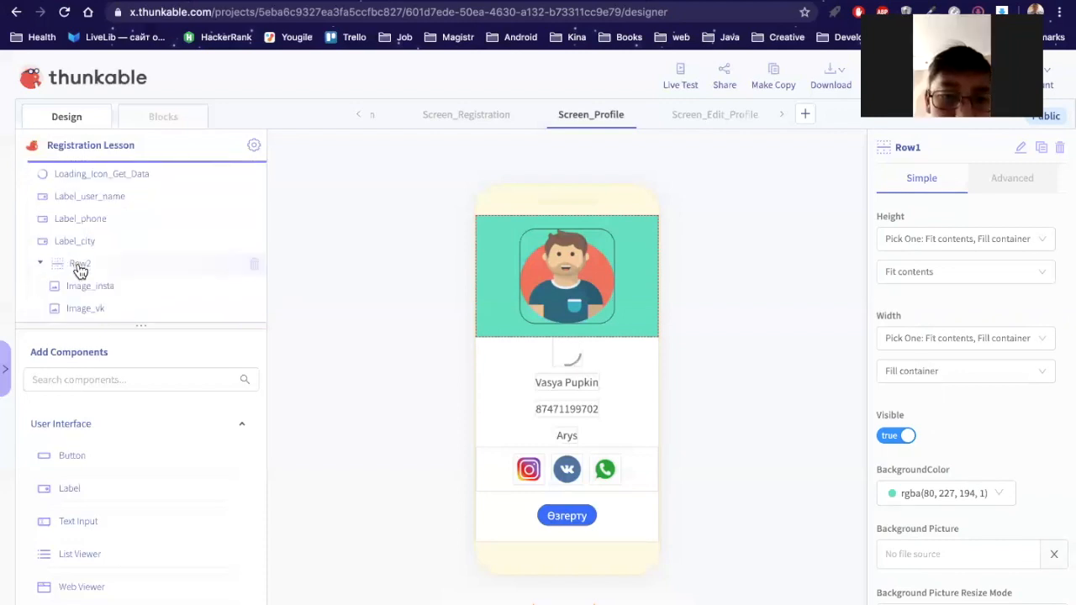
left_click(80, 267)
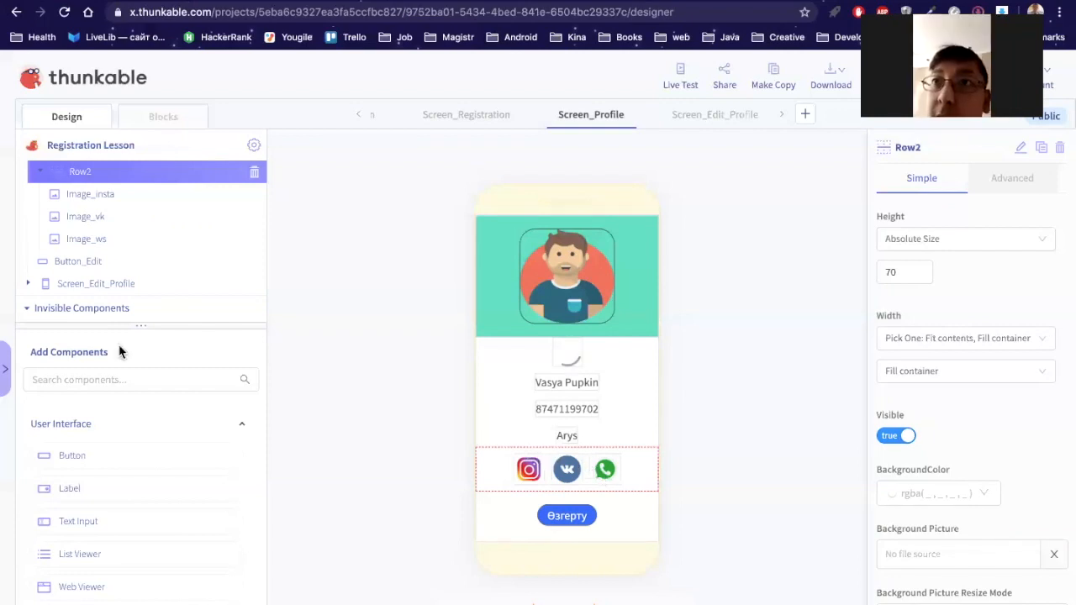
Step: Add a new Column1 to the profile layout and move Row2 inside it
scroll(103, 512, "down", 3)
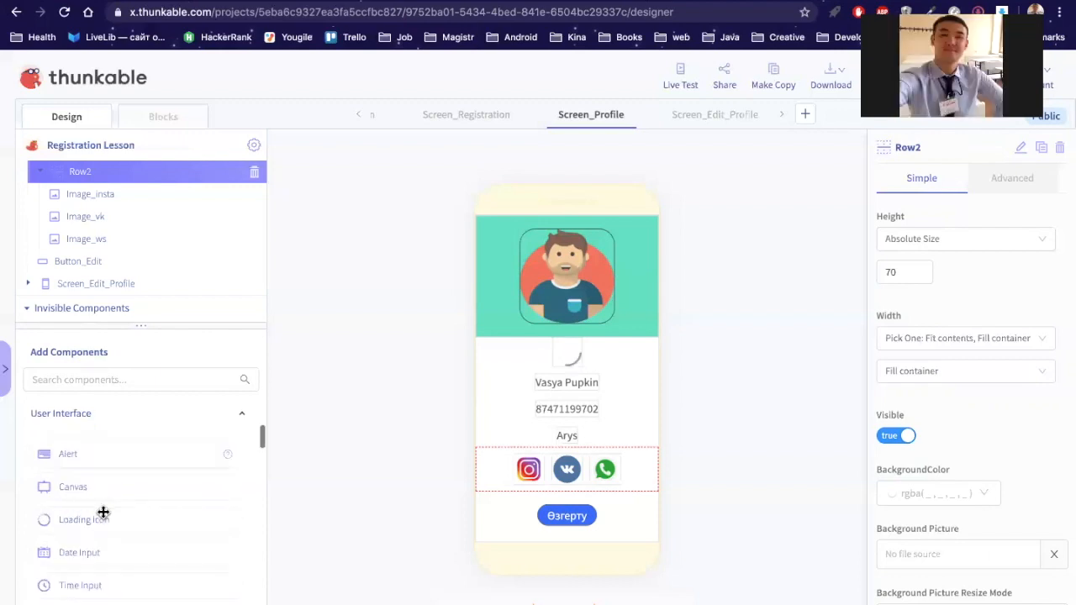
scroll(104, 512, "down", 1)
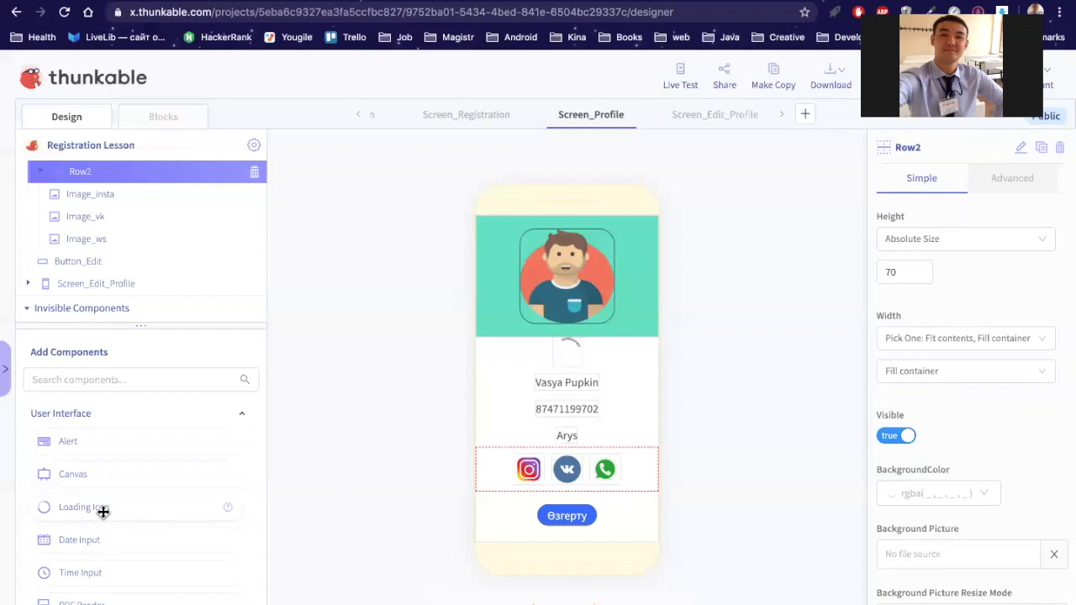
scroll(103, 512, "down", 1)
scroll(103, 512, "down", 2)
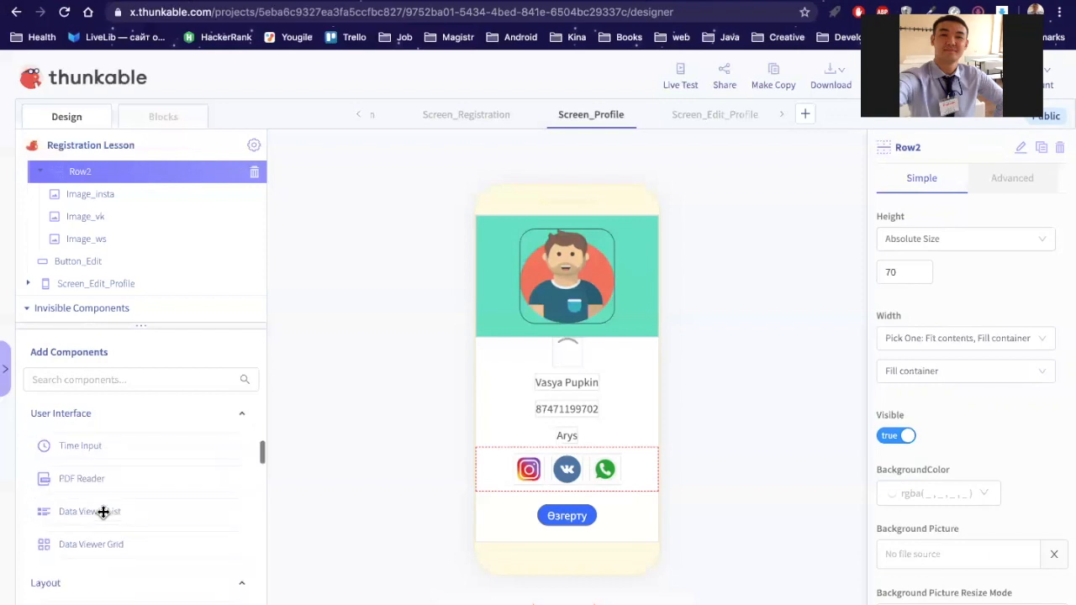
scroll(103, 512, "down", 3)
scroll(103, 512, "up", 3)
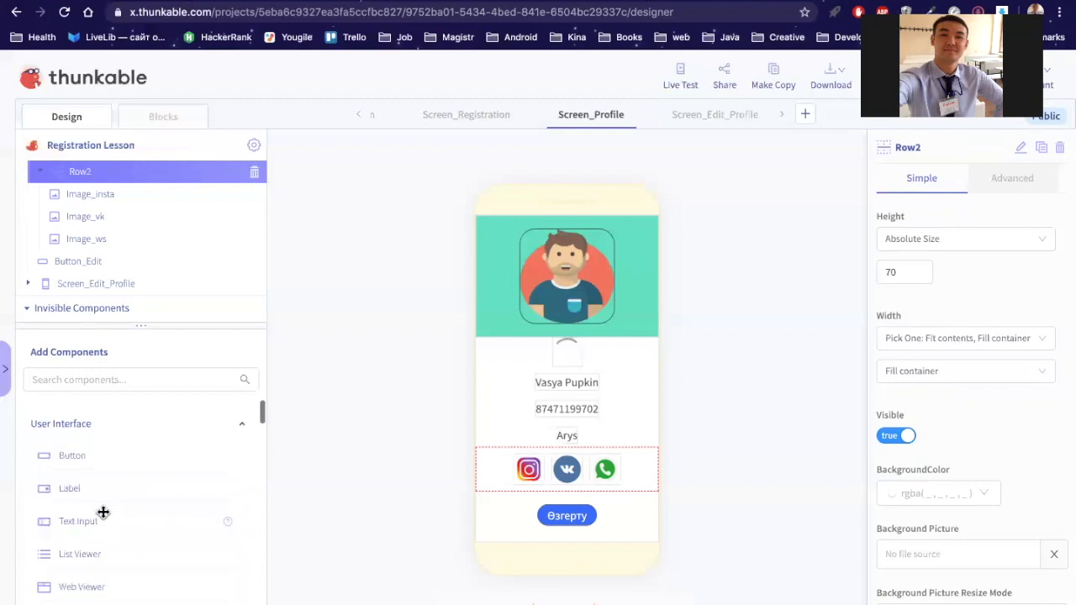
scroll(104, 512, "down", 5)
scroll(104, 512, "down", 4)
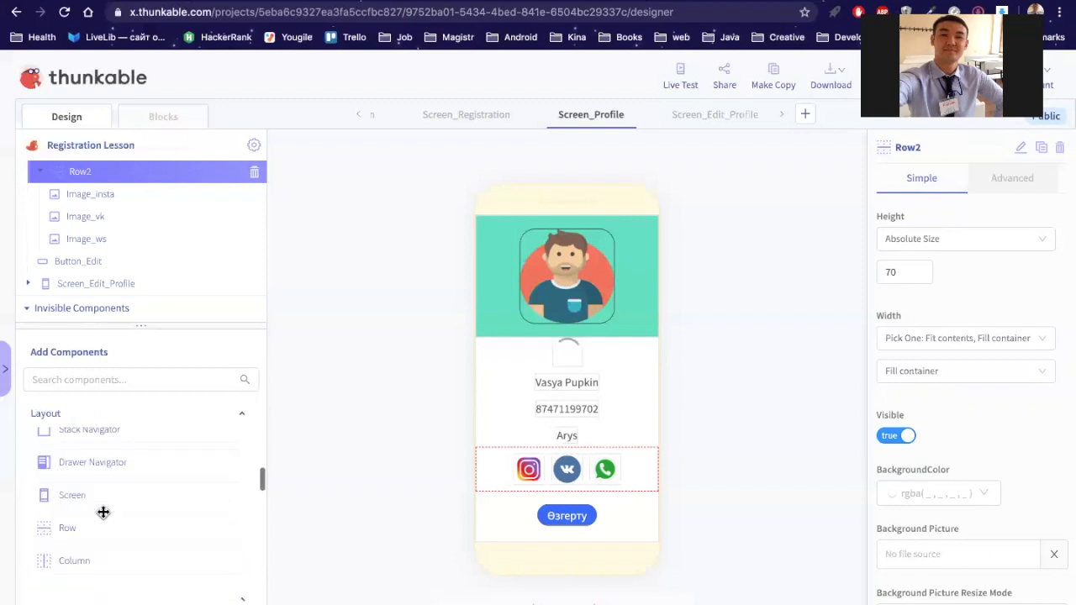
scroll(104, 512, "down", 2)
left_click_drag(86, 504, 137, 211)
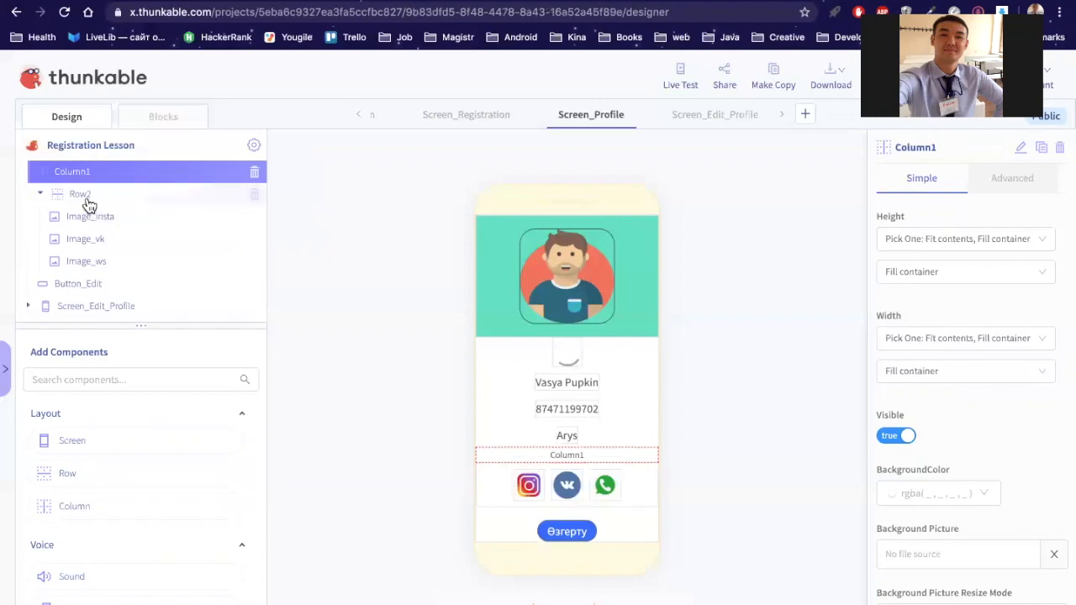
left_click_drag(98, 177, 96, 186)
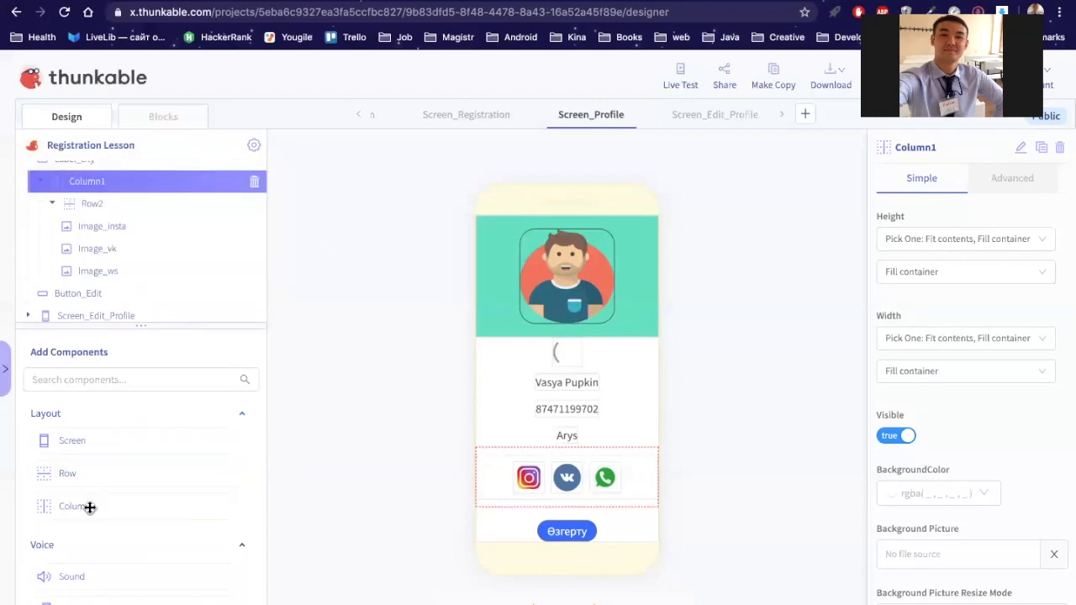
Step: Add Row3 inside Column1 above Row2 and move Image_insta into it
scroll(56, 458, "down", 2)
scroll(55, 457, "up", 2)
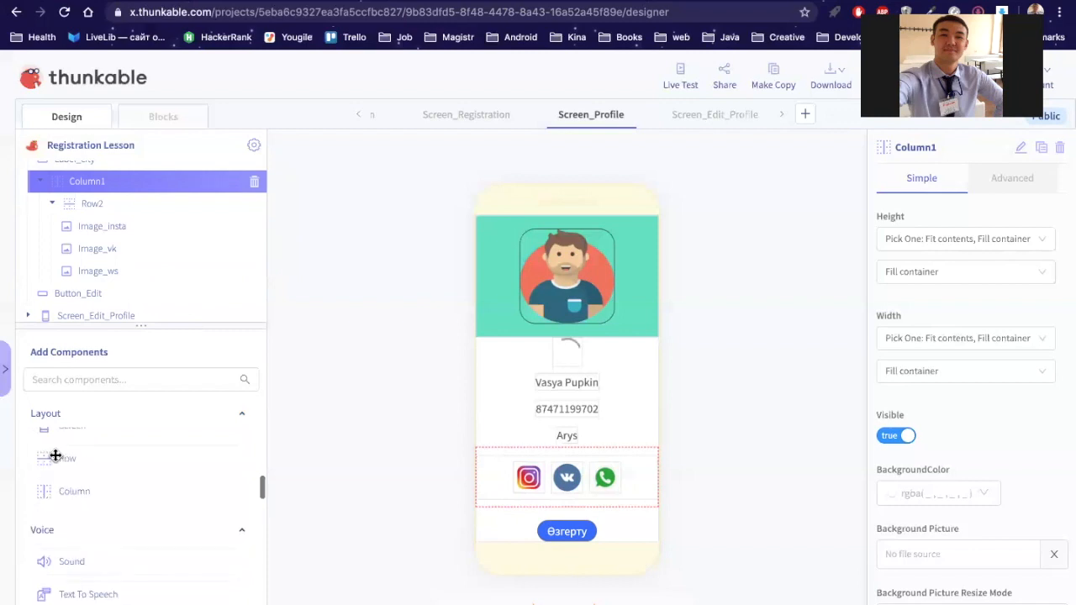
mouse_move(62, 487)
left_mouse_down()
mouse_move(116, 239)
mouse_move(145, 198)
left_mouse_up()
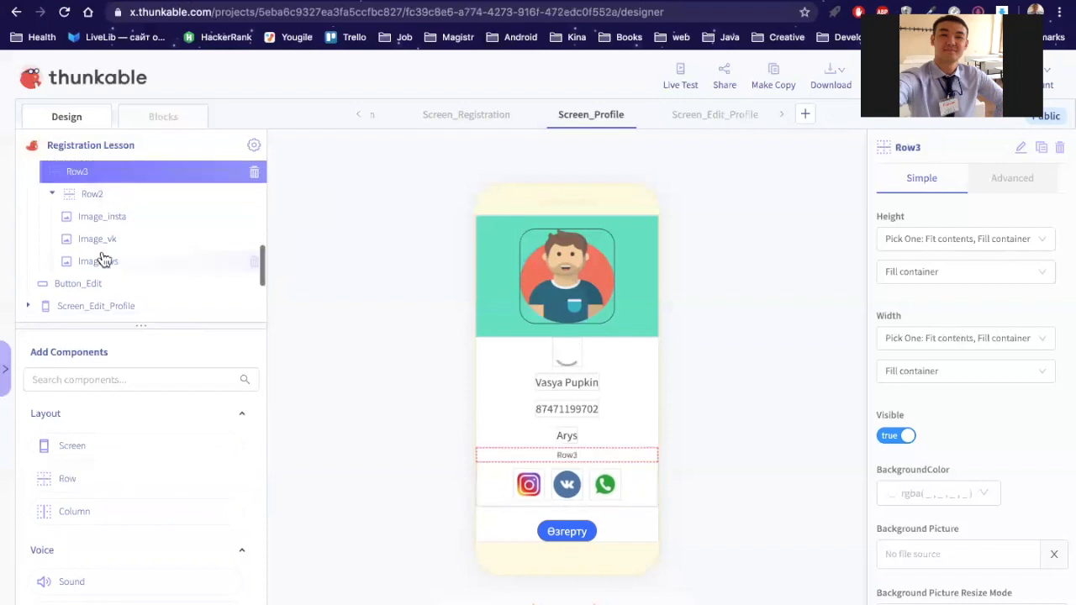
left_click(102, 208)
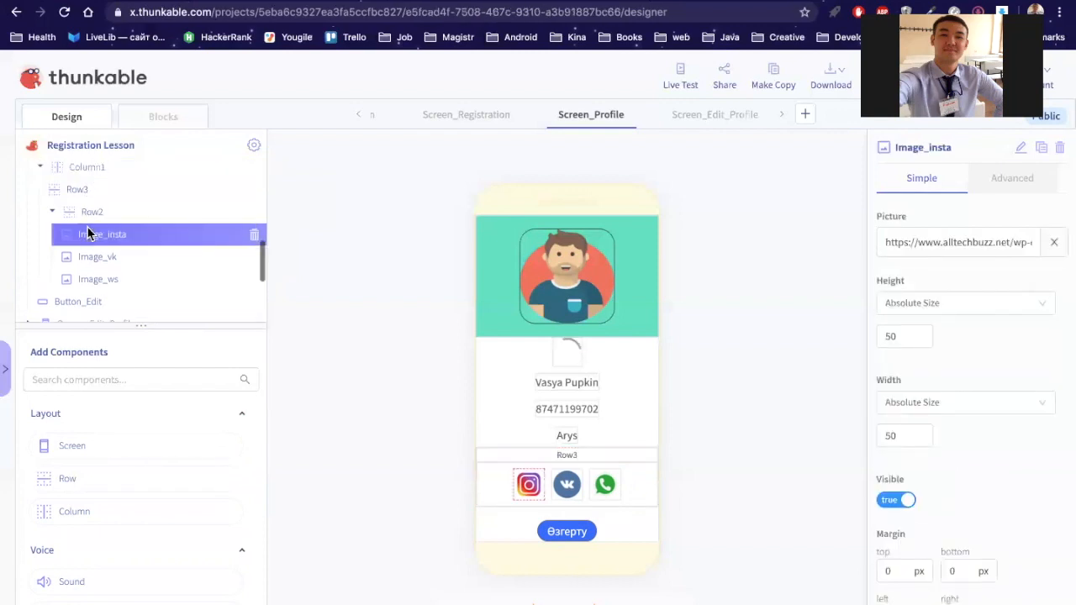
left_click_drag(91, 192, 89, 194)
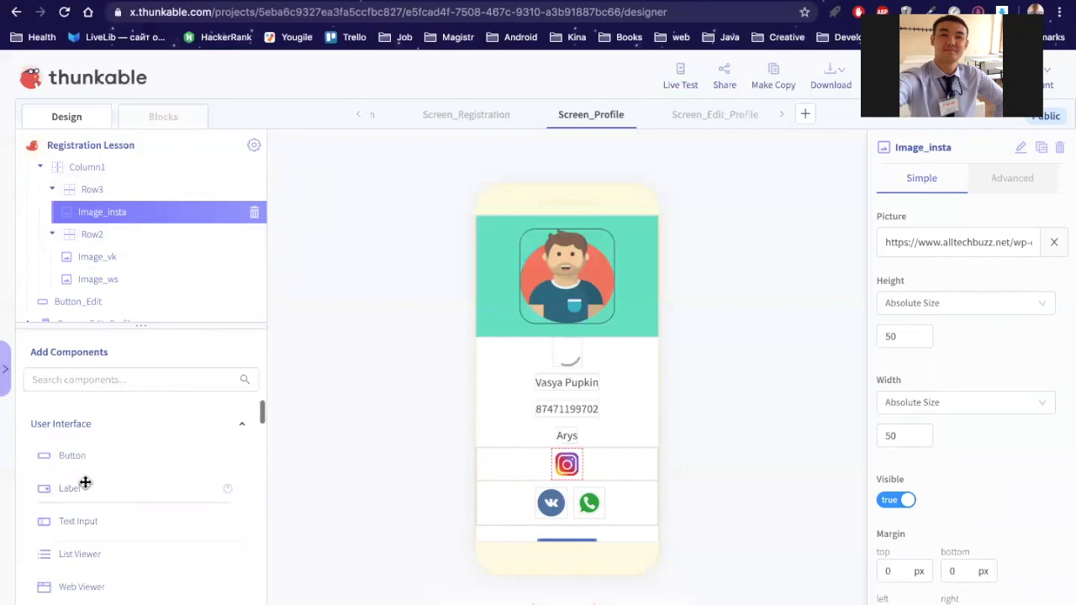
Step: Add Label3, showing 'Label', into Row3 beside the Instagram image
left_click_drag(85, 482, 135, 226)
scroll(73, 276, "up", 2)
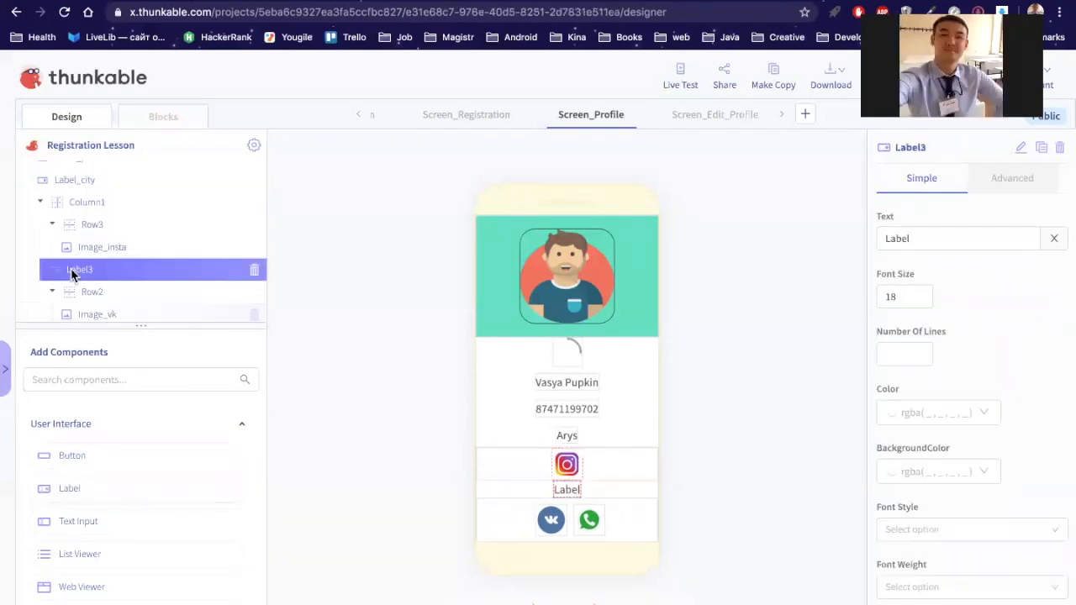
left_click_drag(72, 276, 126, 253)
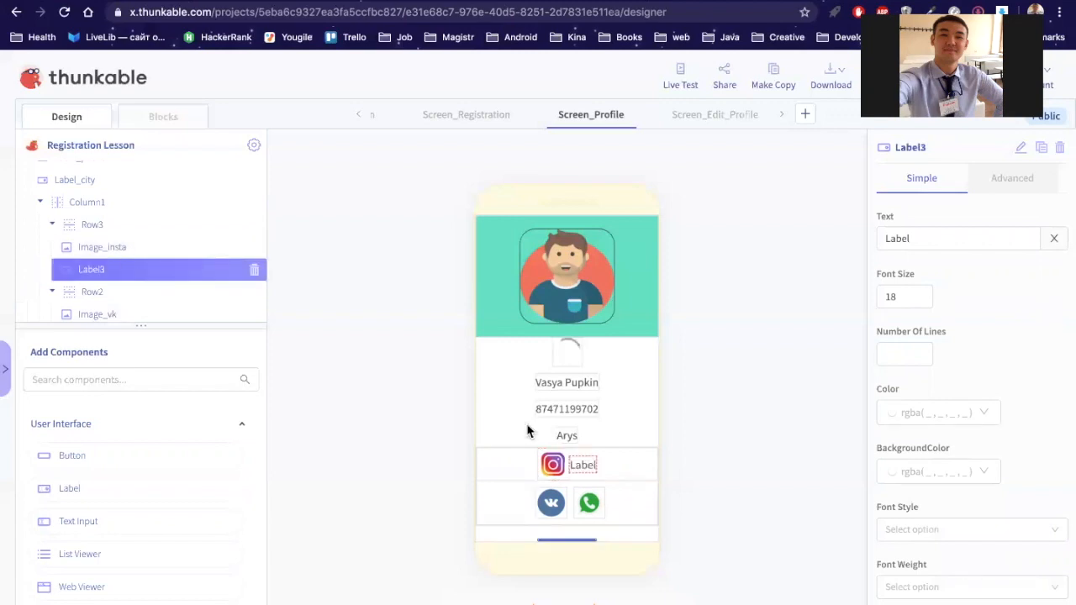
left_click(89, 210)
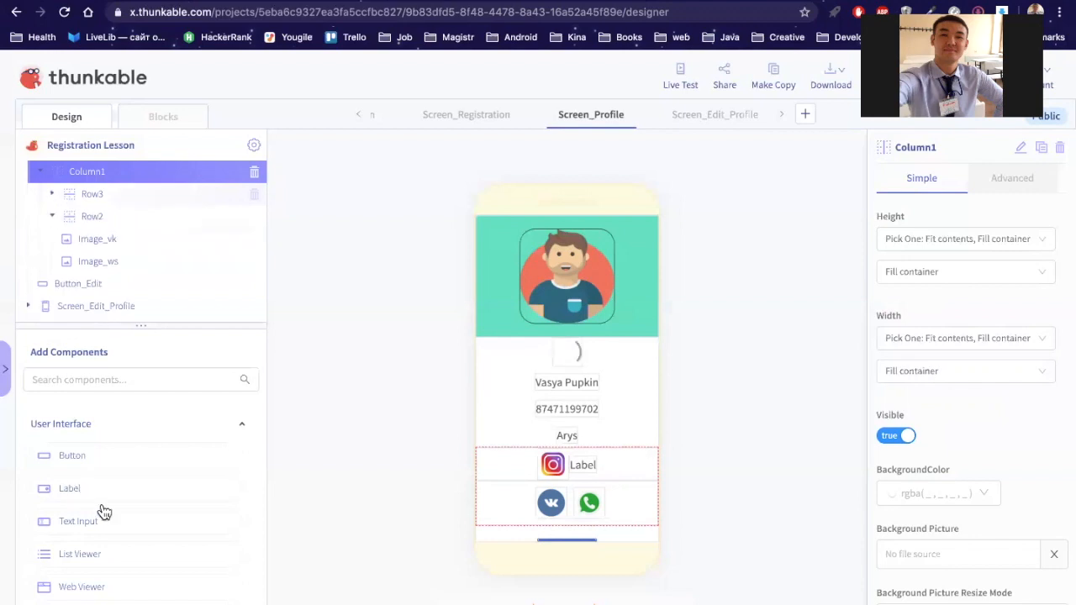
Step: Insert a new Row4 into Column1 between Row3 and Row2
scroll(103, 509, "down", 3)
scroll(101, 504, "down", 3)
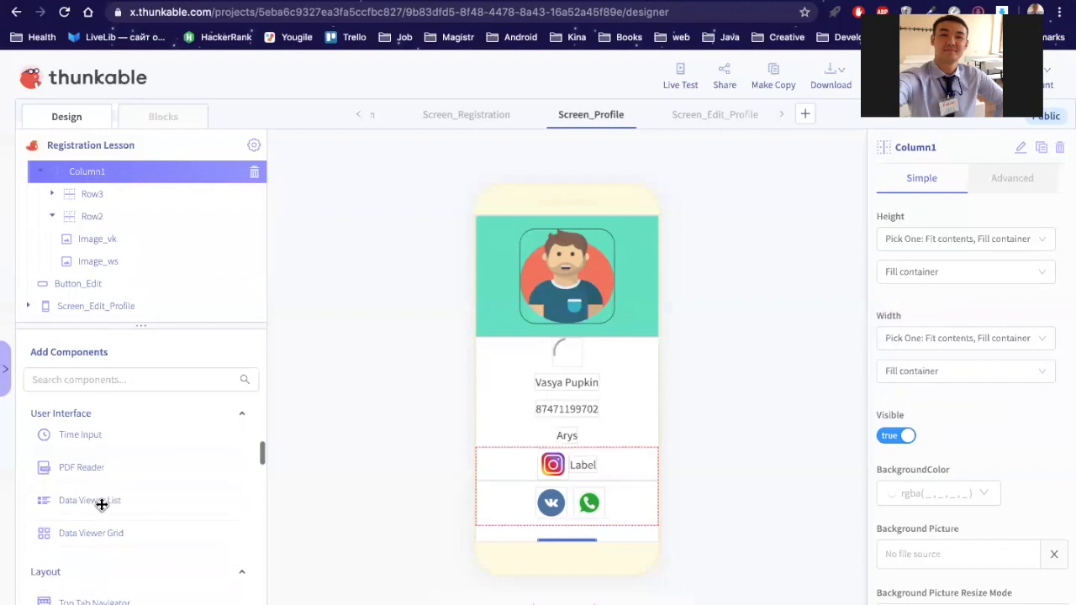
scroll(102, 504, "up", 3)
scroll(102, 505, "up", 2)
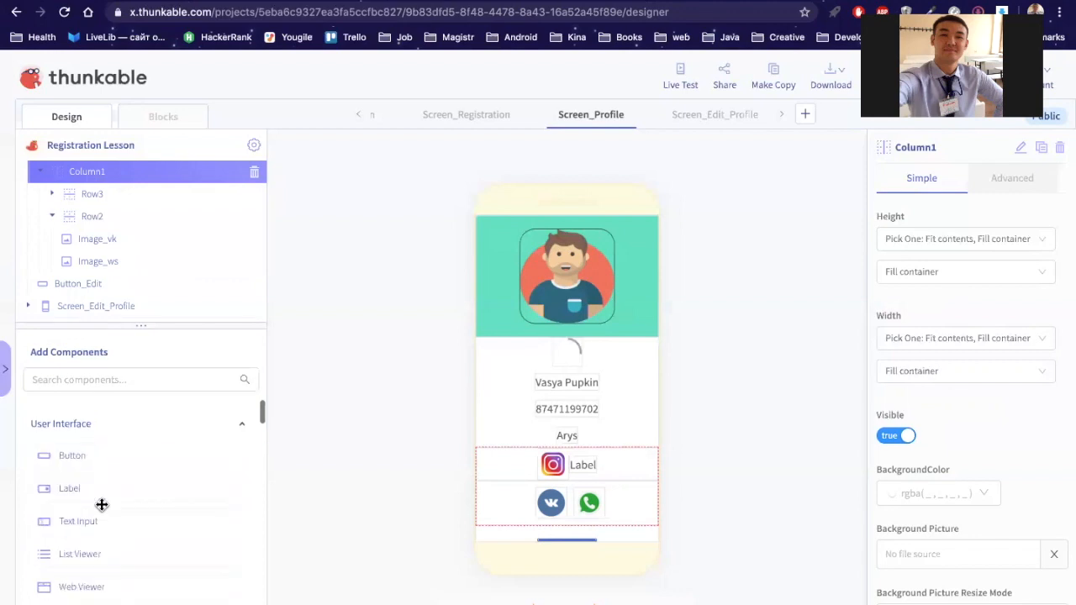
scroll(102, 504, "down", 1)
scroll(102, 505, "down", 5)
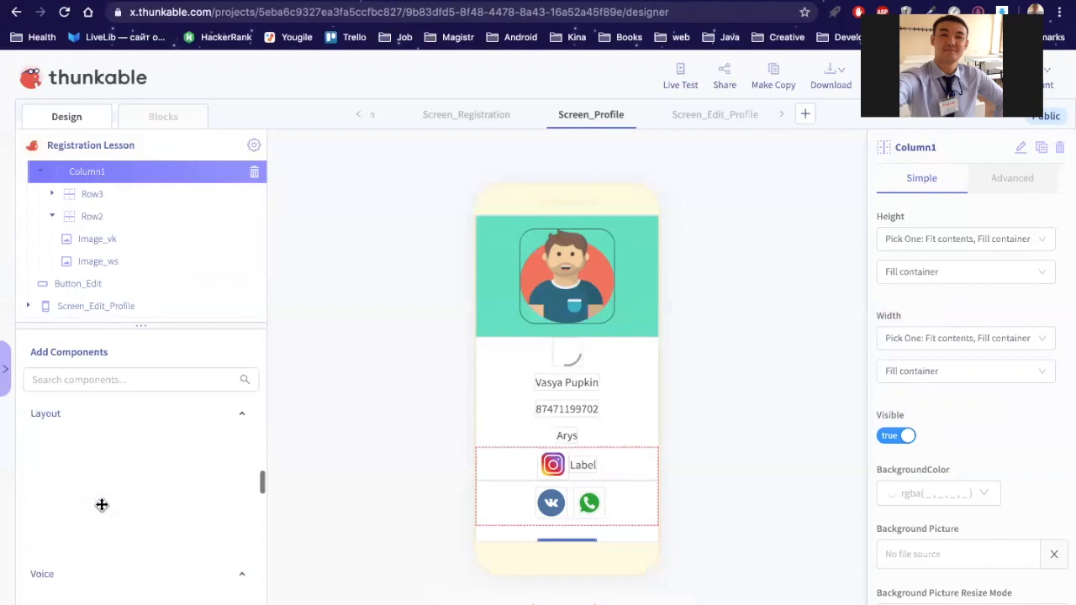
scroll(102, 504, "down", 2)
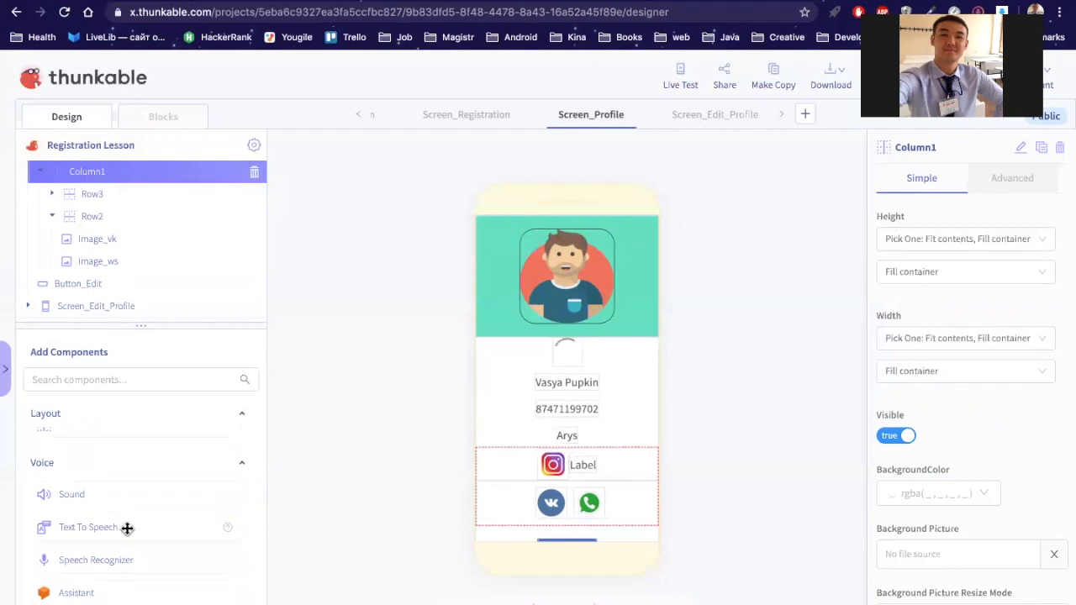
left_click_drag(79, 554, 69, 197)
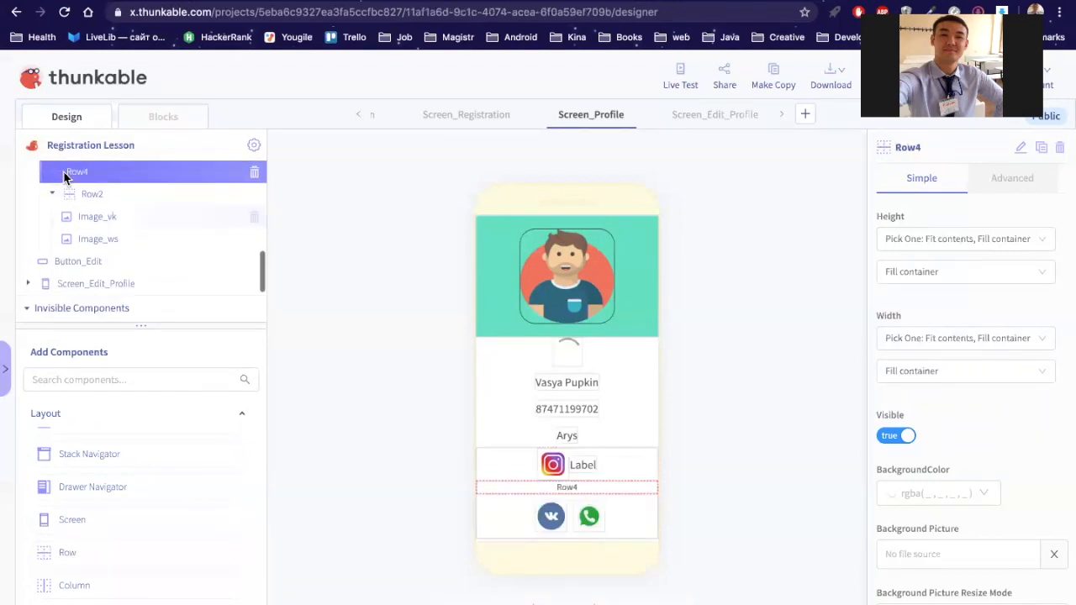
Step: Move Image_vk into Row4 and check its properties
scroll(87, 279, "up", 1)
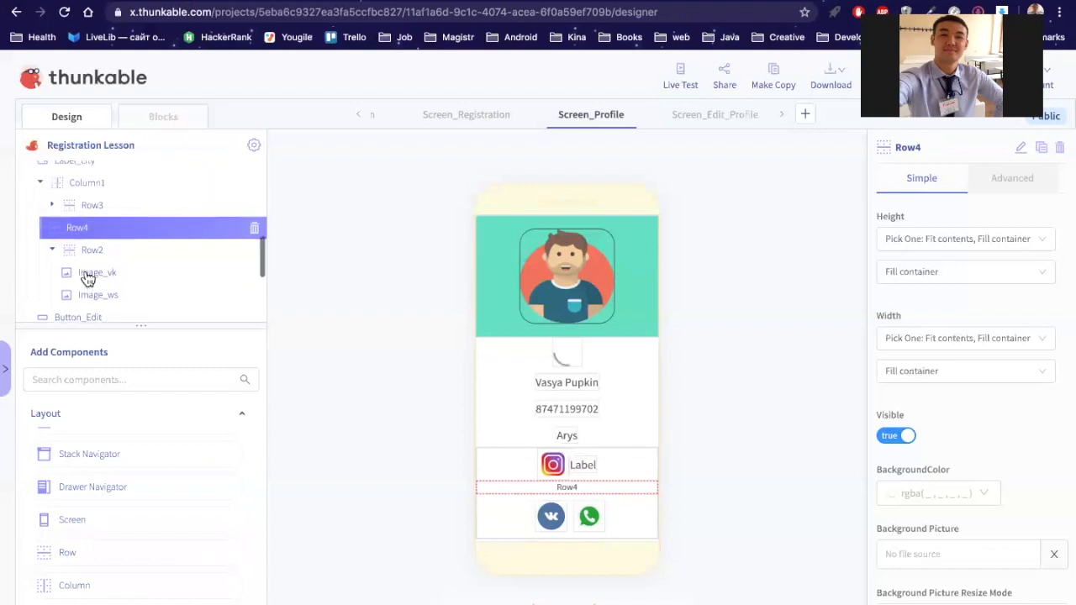
left_click_drag(104, 234, 117, 227)
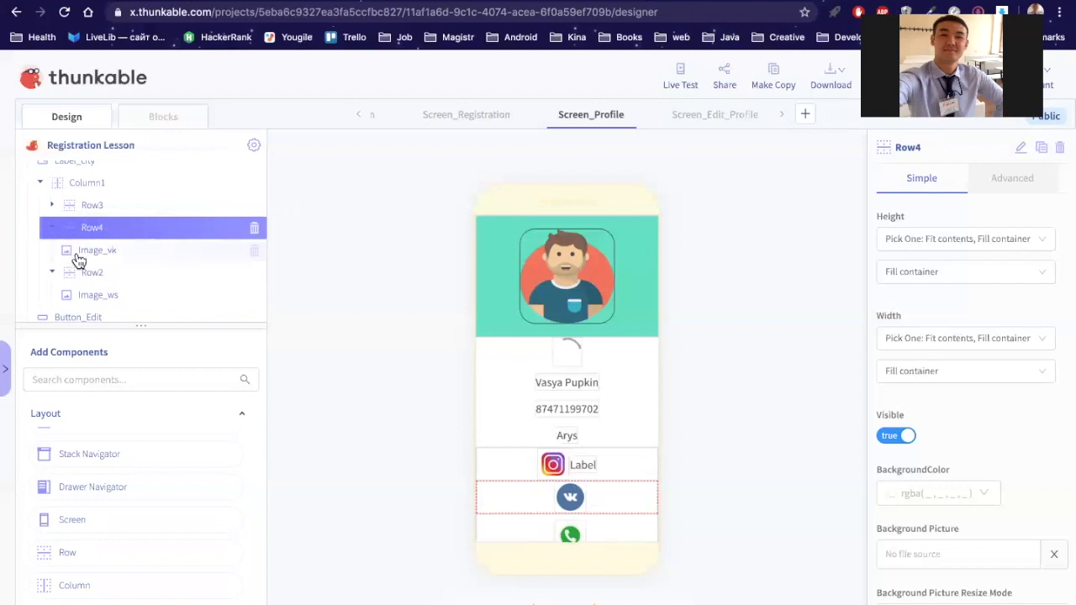
left_click(69, 250)
scroll(60, 213, "down", 1)
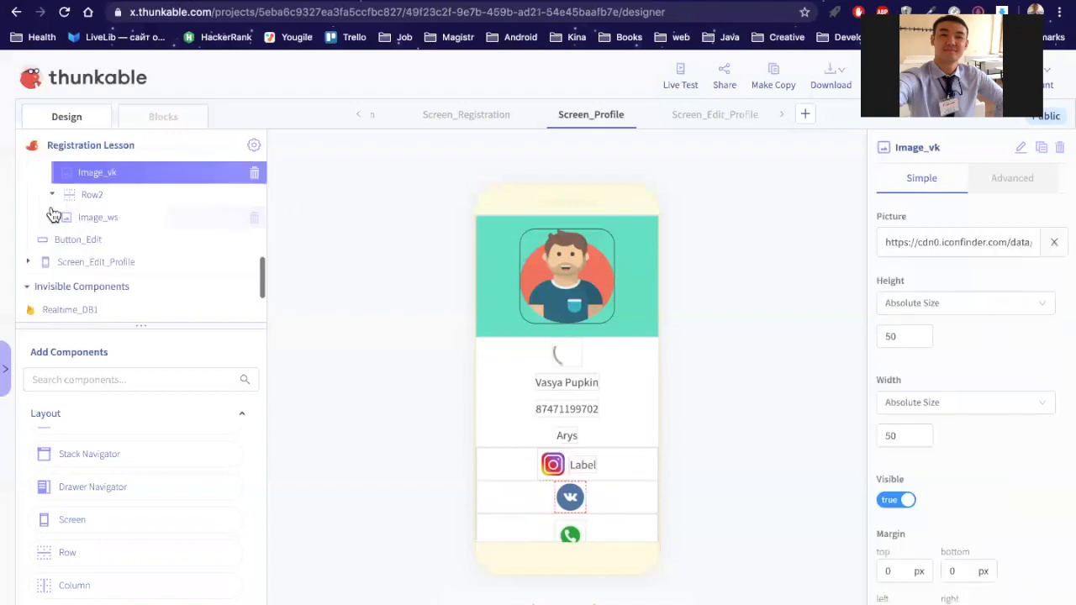
scroll(68, 211, "up", 1)
scroll(65, 290, "up", 1)
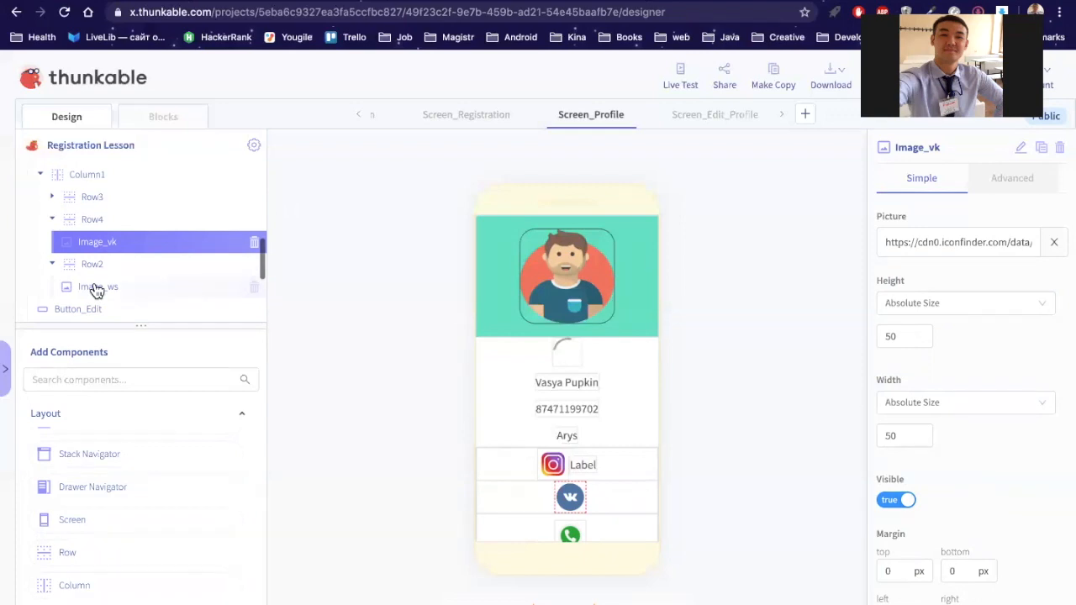
Step: Add a new label into Row4 after the VK image
right_click(79, 454)
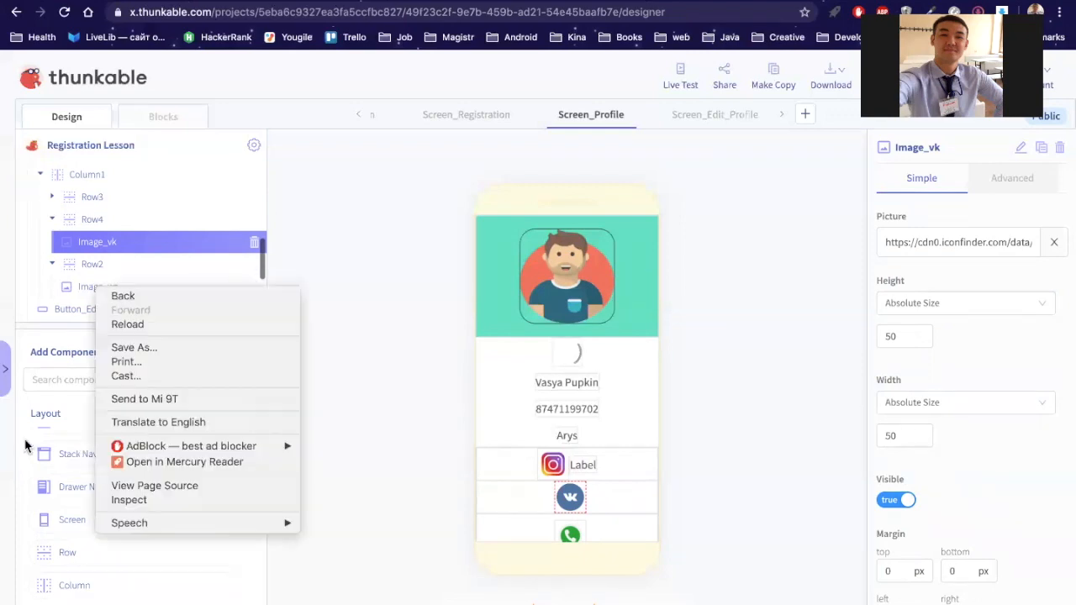
left_click(90, 477)
scroll(91, 478, "up", 8)
scroll(74, 491, "up", 2)
left_click_drag(73, 491, 158, 251)
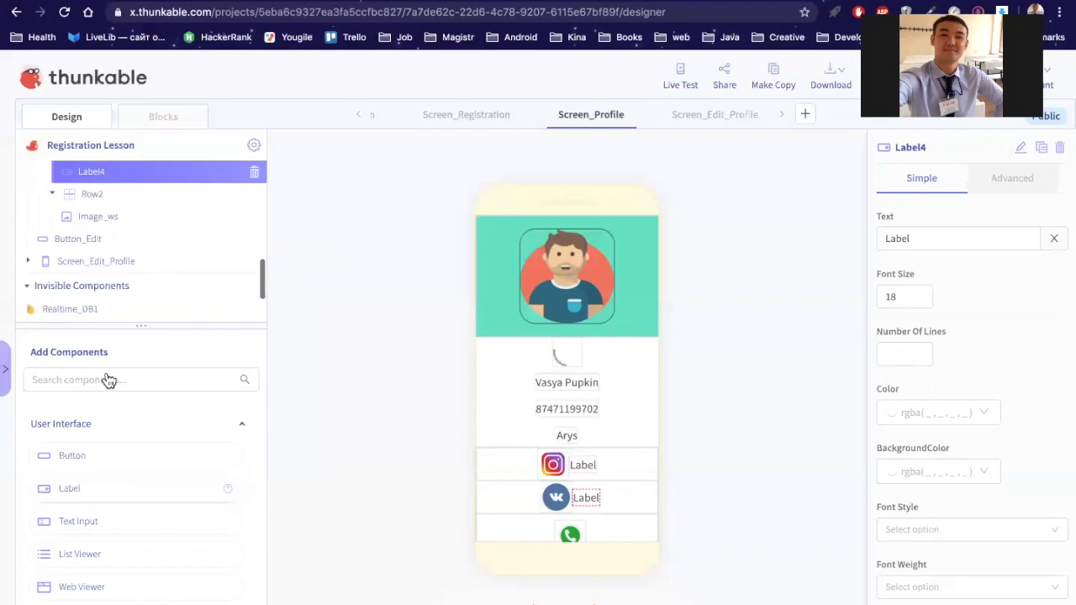
Step: Add another label into Row2 beside the WhatsApp image
left_click_drag(74, 492, 203, 218)
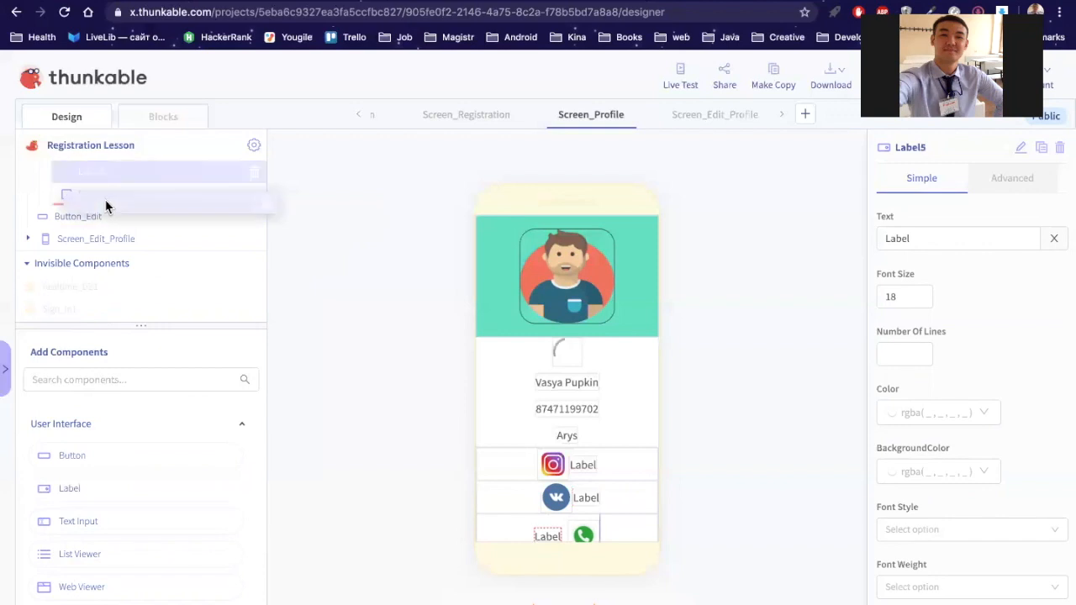
left_click_drag(107, 207, 108, 206)
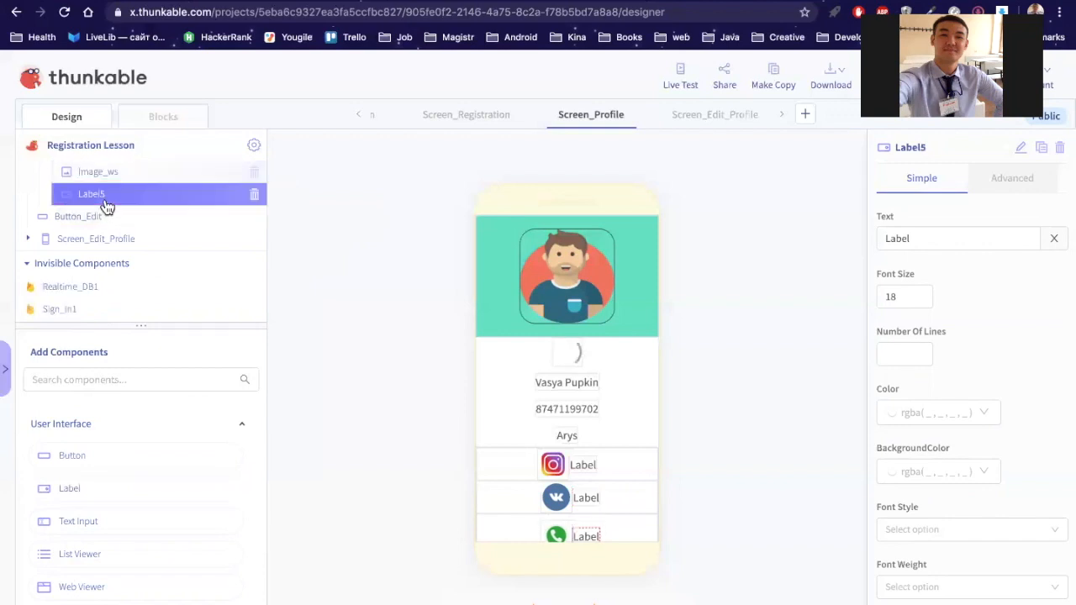
scroll(107, 206, "up", 2)
scroll(108, 207, "up", 1)
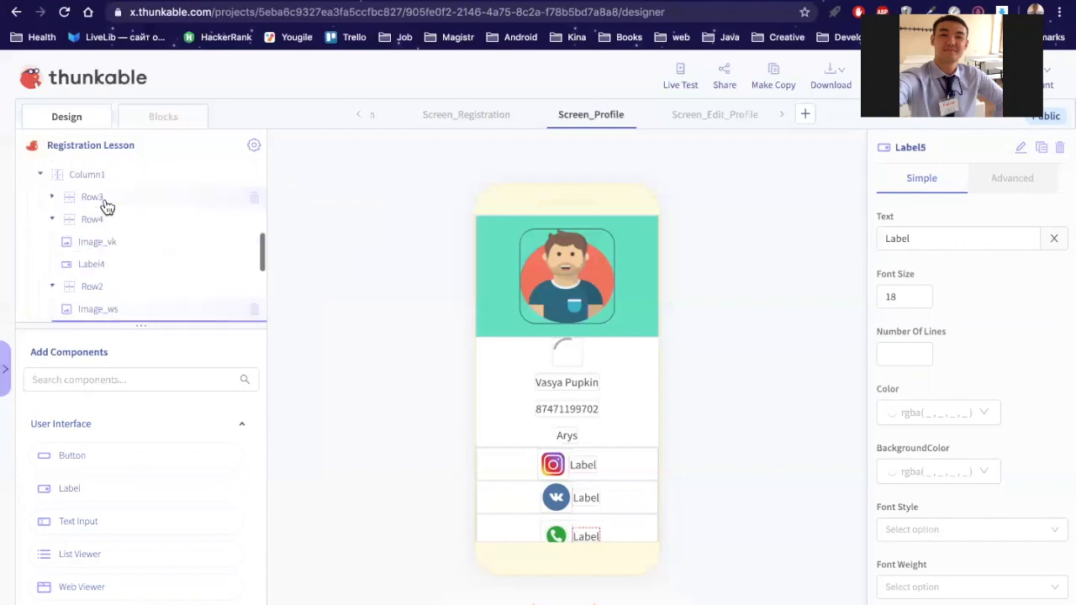
scroll(67, 227, "up", 1)
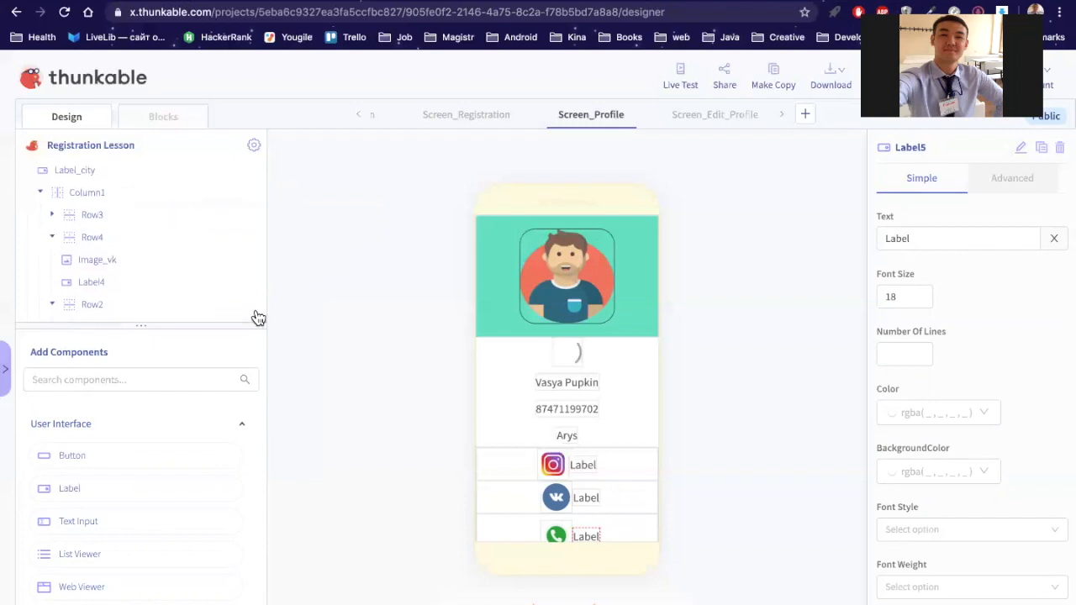
scroll(188, 286, "down", 1)
scroll(168, 252, "down", 3)
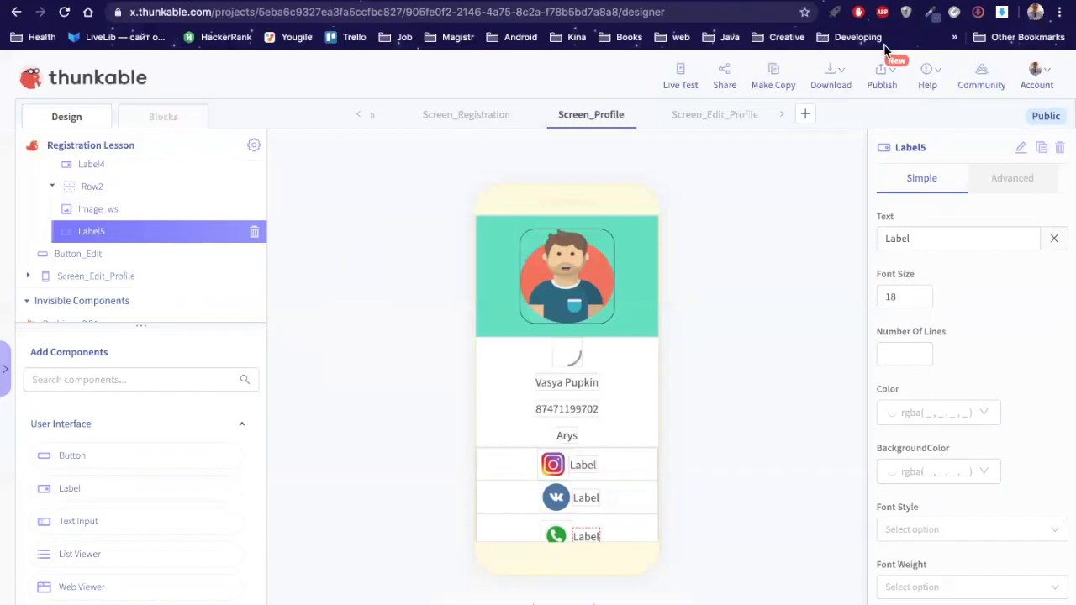
Step: Rename Label5 to Label_ws and Label4 to Label_vk
left_click(1023, 148)
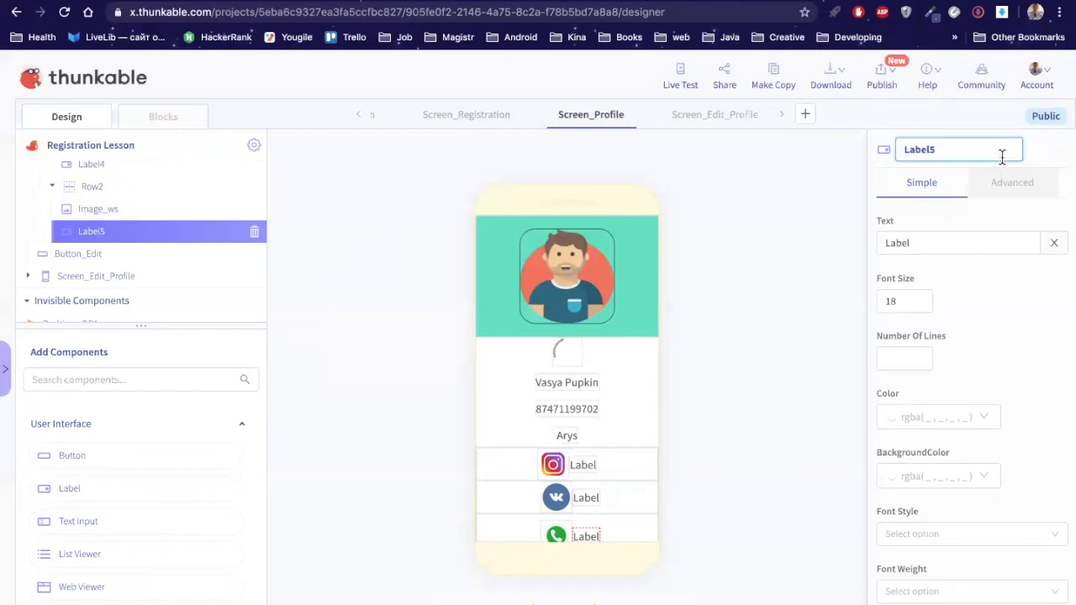
key("BackSpace")
type("_ws")
left_click(174, 238)
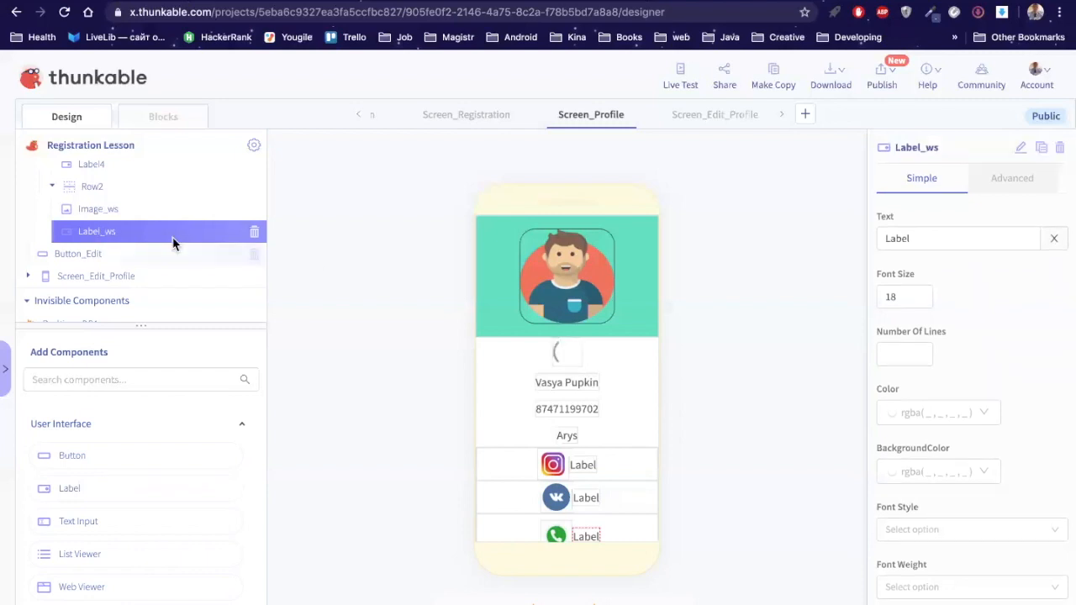
scroll(109, 248, "up", 1)
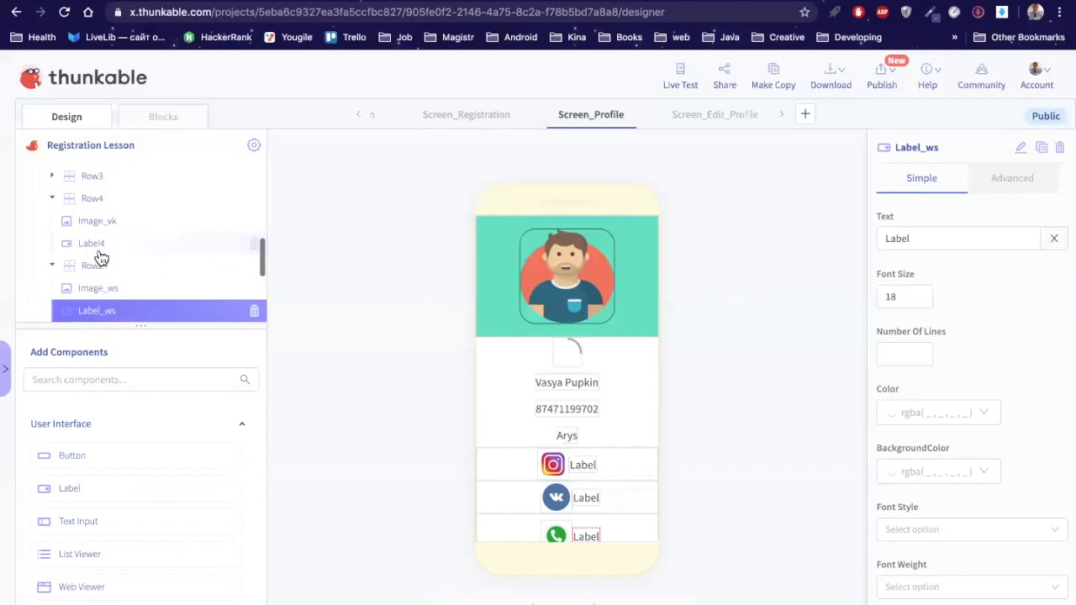
left_click(100, 251)
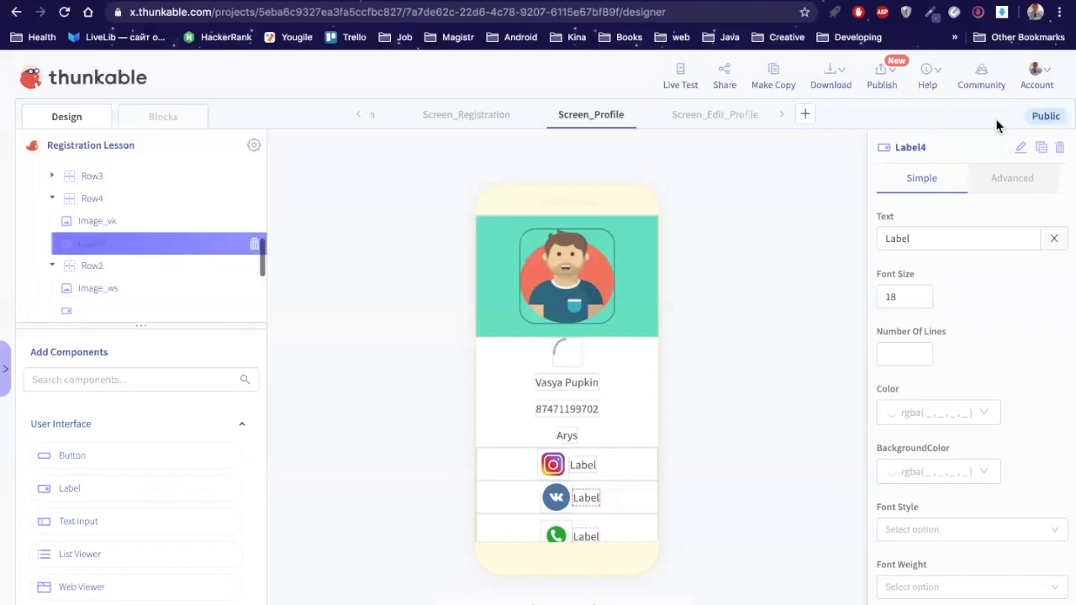
left_click(1021, 148)
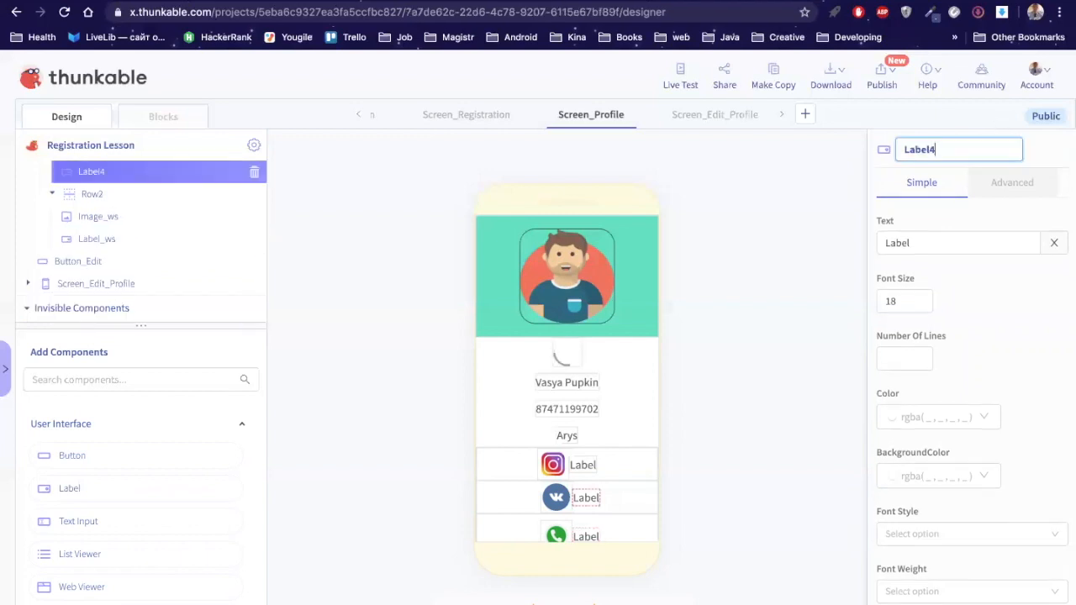
key("BackSpace")
type("_vk")
key("Return")
Step: Rename Label3 in Row3 to Label_insta
scroll(55, 209, "up", 1)
left_click(53, 206)
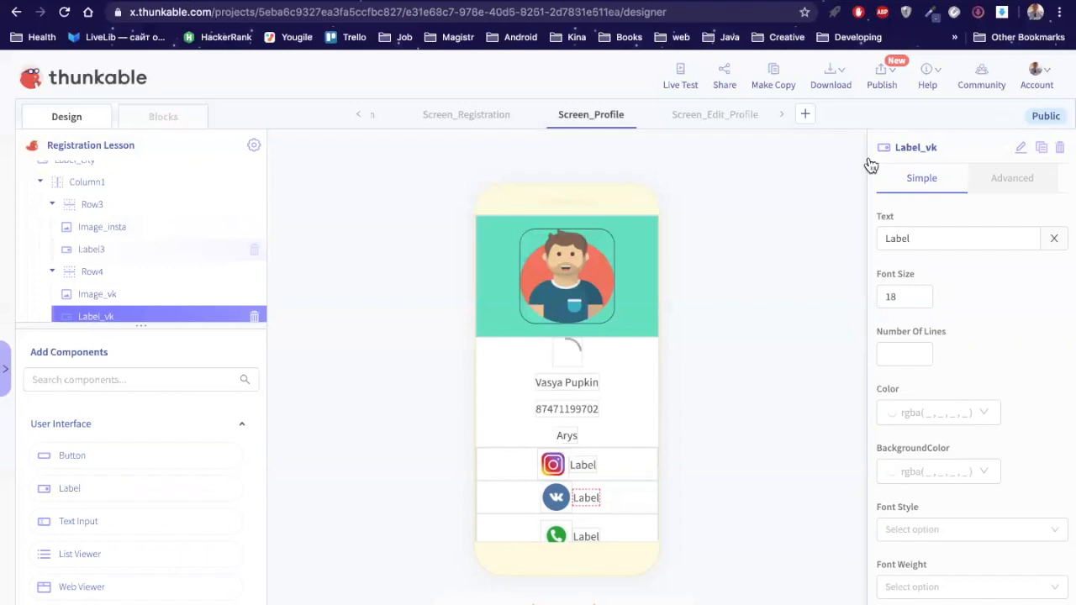
left_click(1022, 148)
key("BackSpace")
type("_")
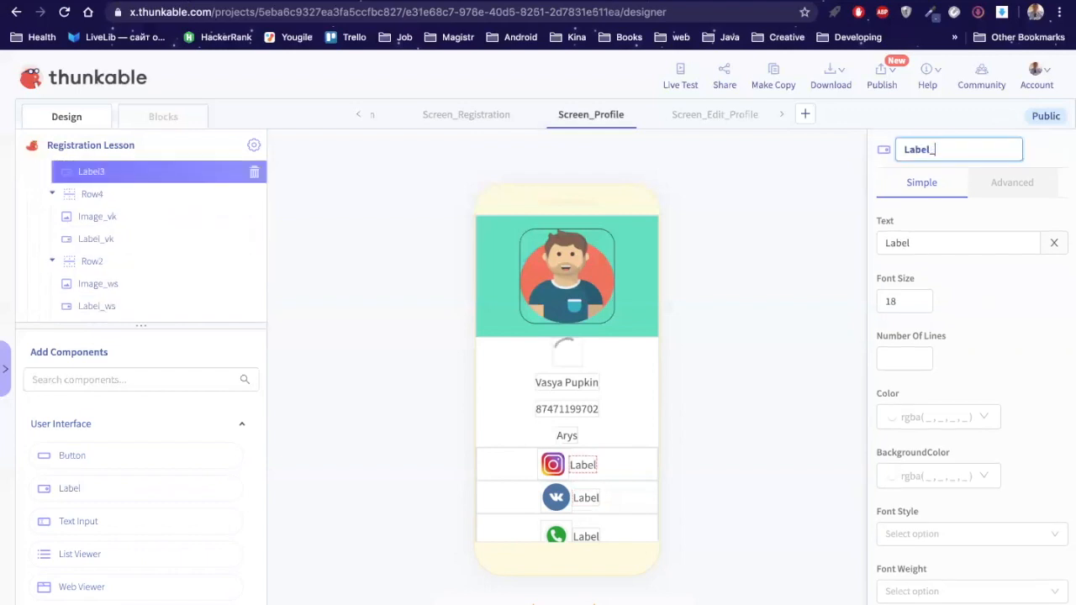
type("insta")
key("Return")
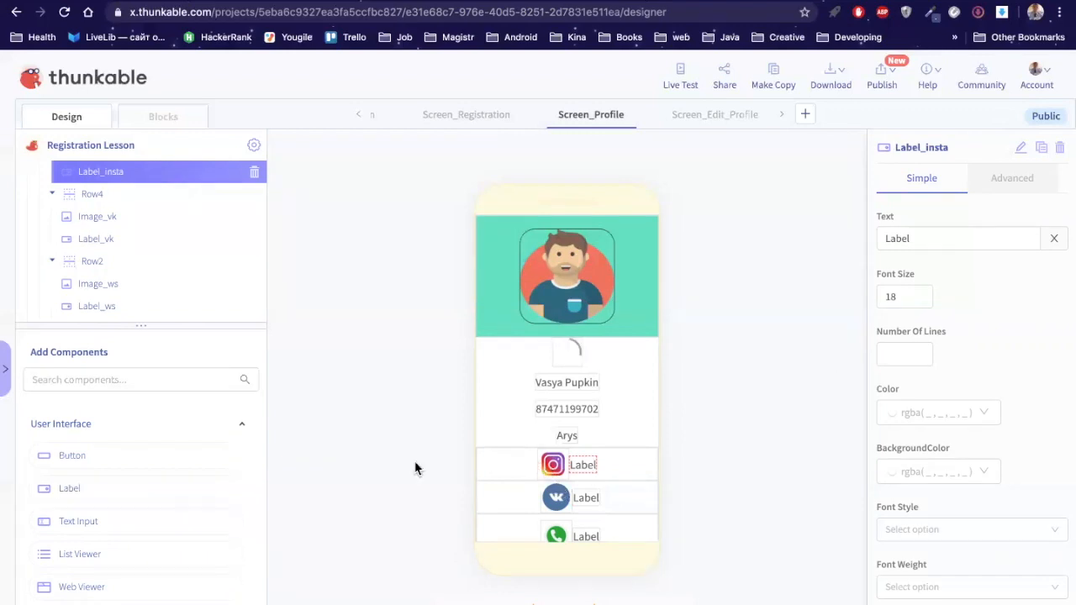
Step: Replace Label_insta's placeholder text with the user's Instagram handle starting with '@'
scroll(107, 210, "up", 2)
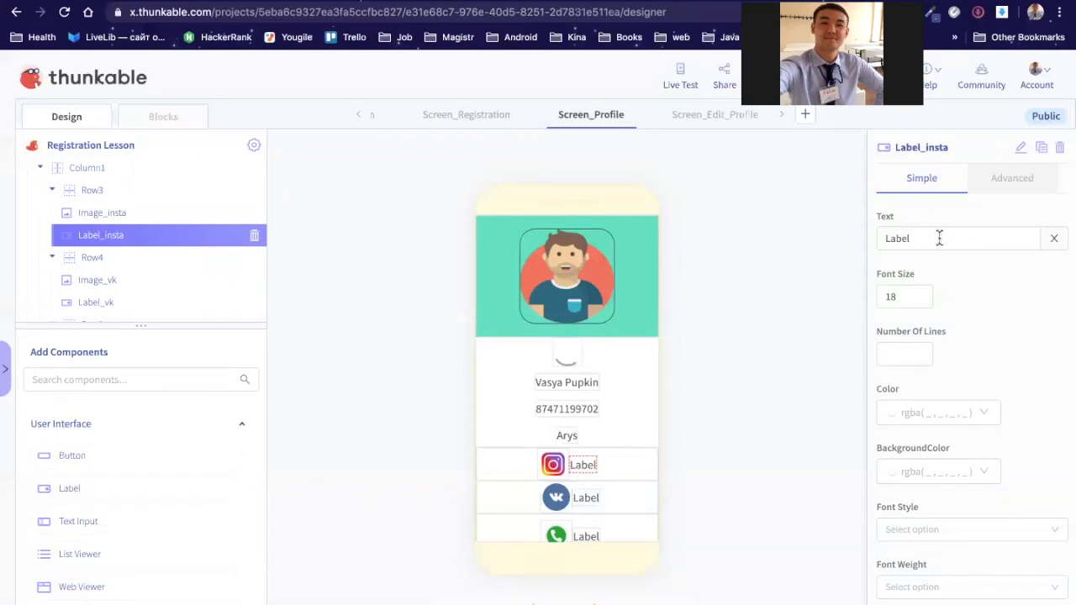
left_click(906, 239)
double_click(906, 239)
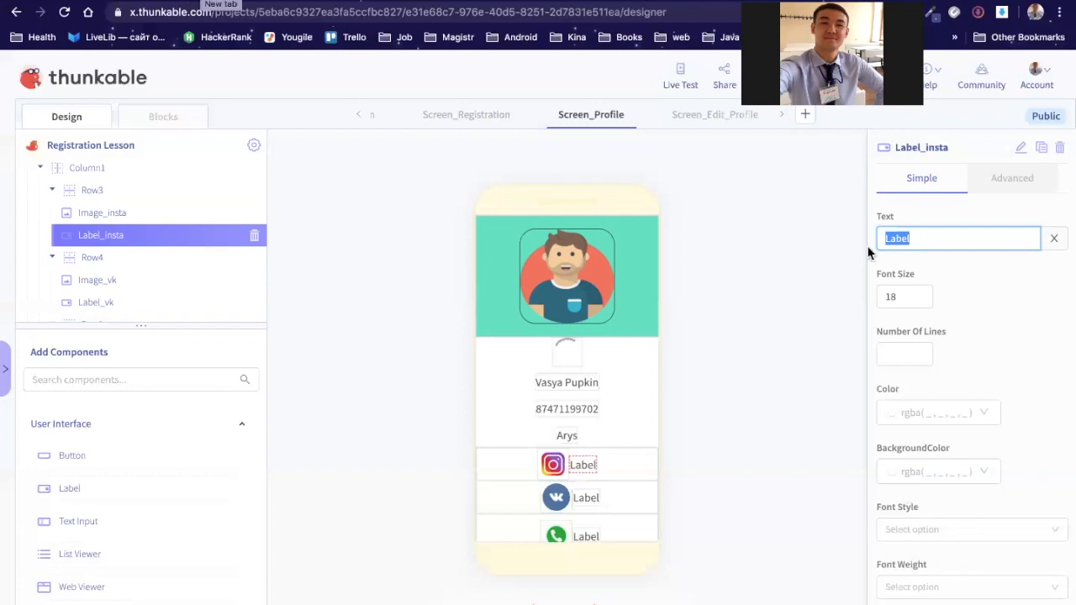
type("@")
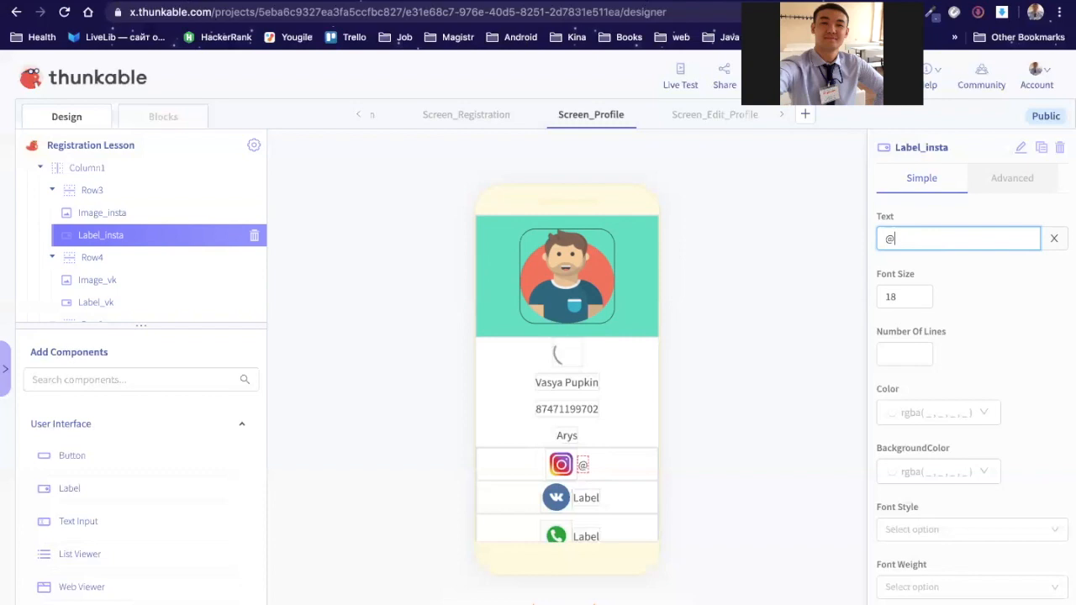
type("myktybaha")
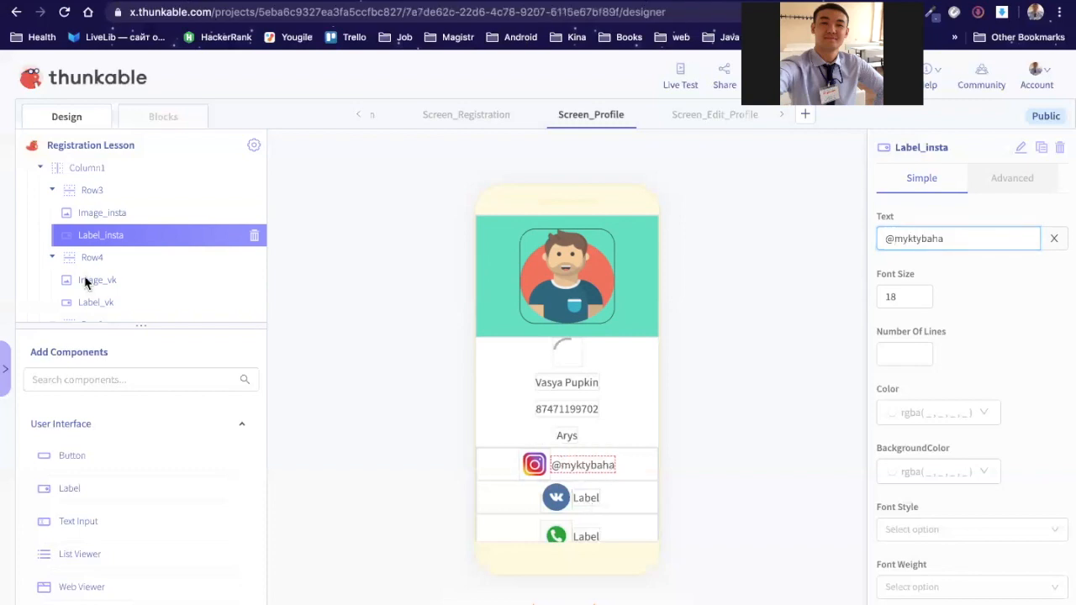
Step: Replace Label_vk's placeholder text with the pasted VK profile URL
left_click(97, 298)
scroll(109, 223, "down", 3)
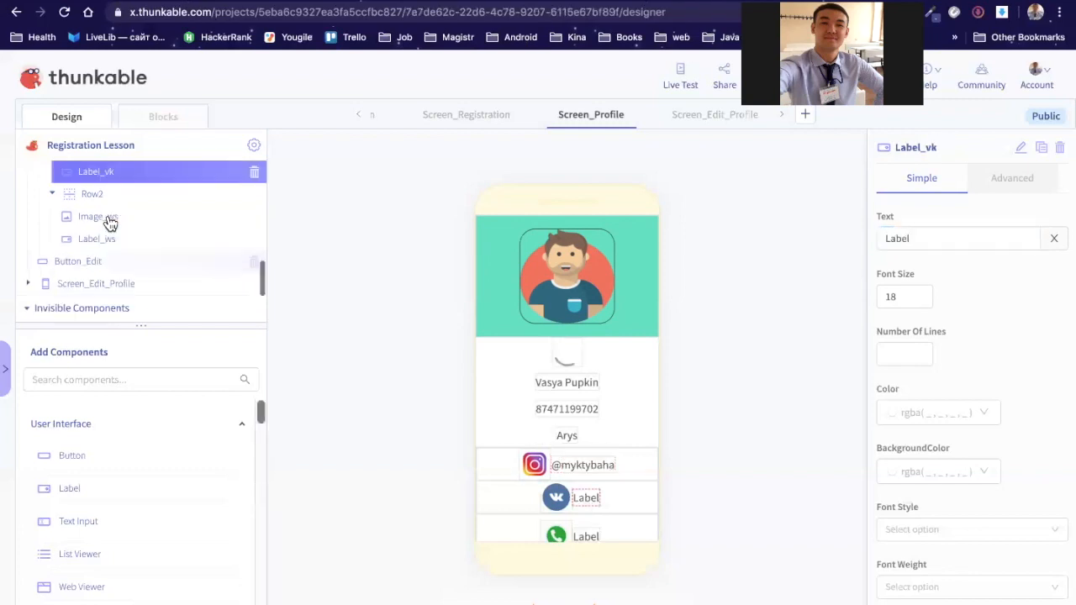
left_click(924, 243)
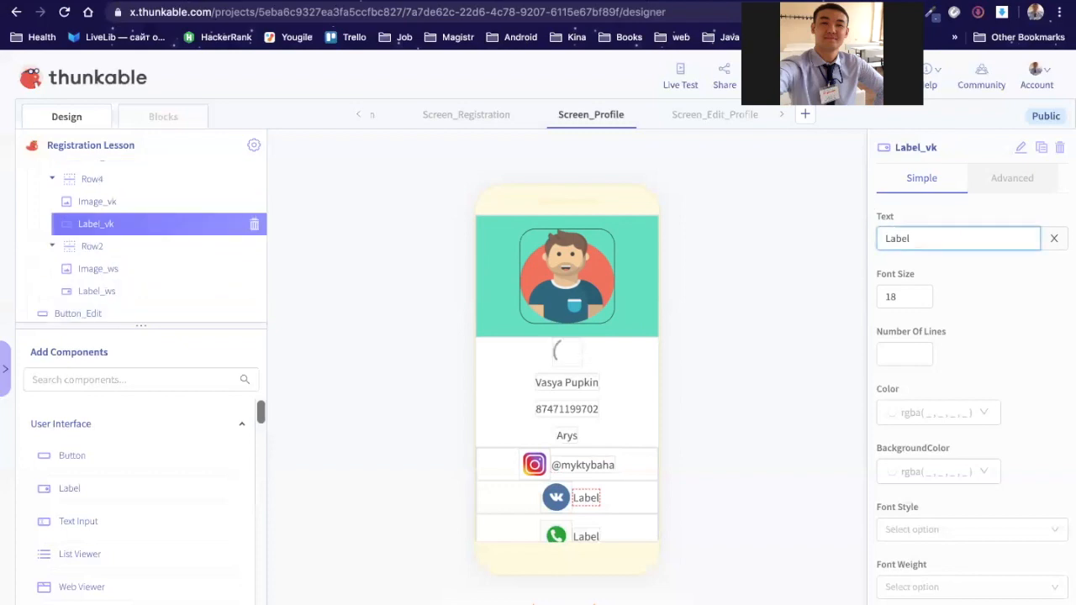
key("BackSpace")
key("BackSpace")
key("BackSpace")
key("BackSpace")
key("BackSpace")
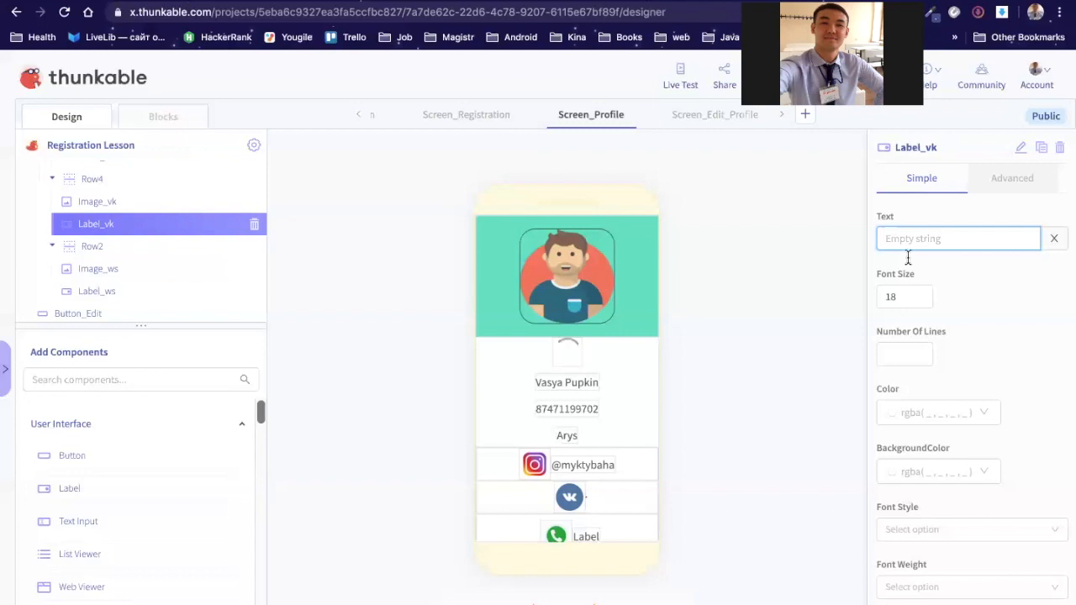
type("vk.com/myktybaha")
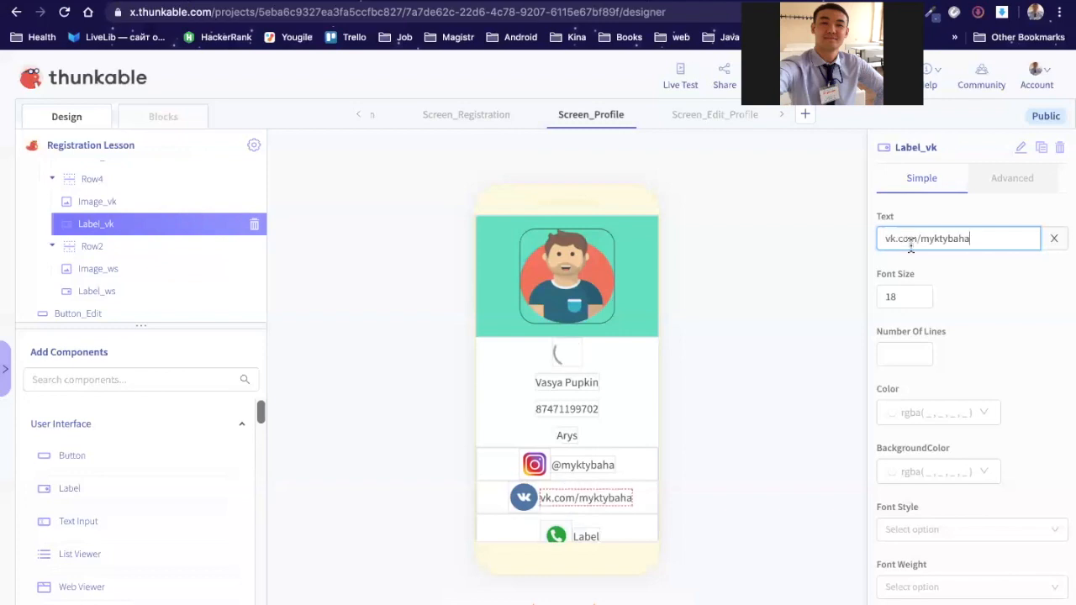
Step: Replace Label_ws's placeholder text with the pasted WhatsApp phone number
left_click(116, 300)
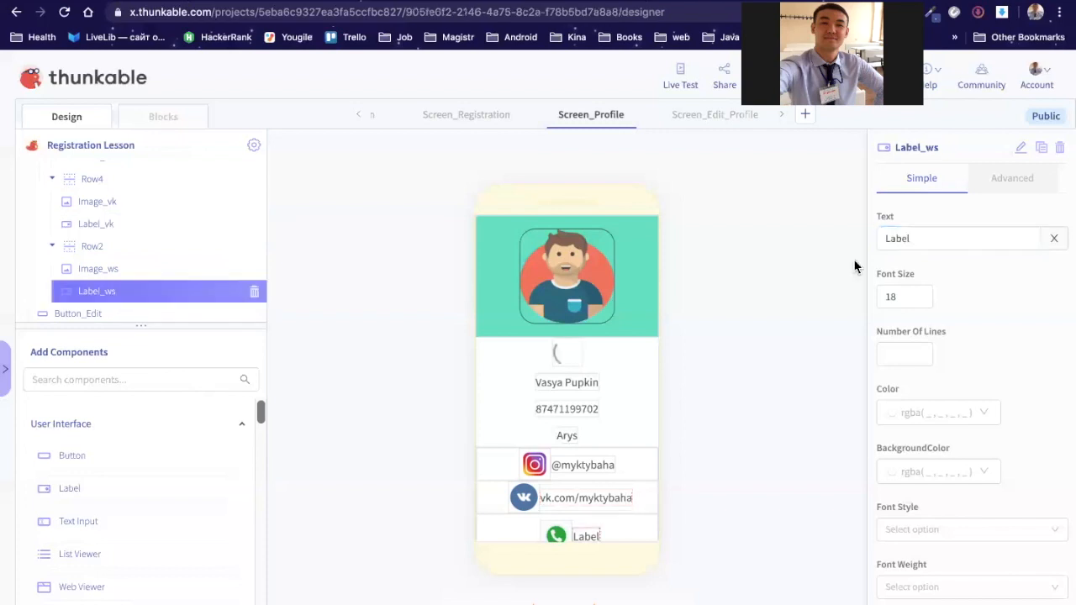
left_click(922, 238)
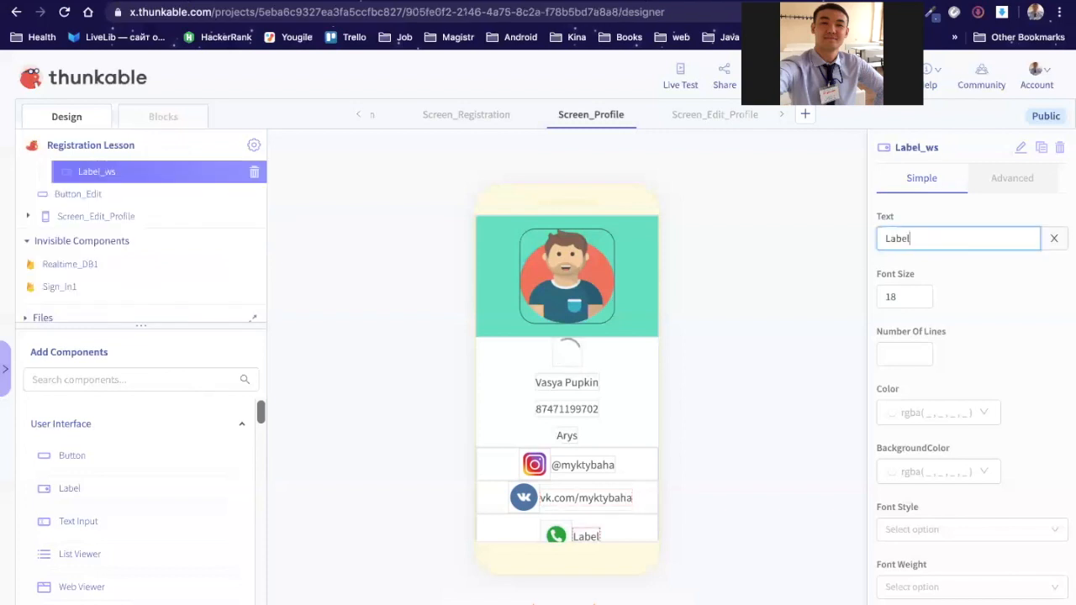
key("BackSpace")
key("BackSpace")
key("BackSpace")
key("BackSpace")
key("BackSpace")
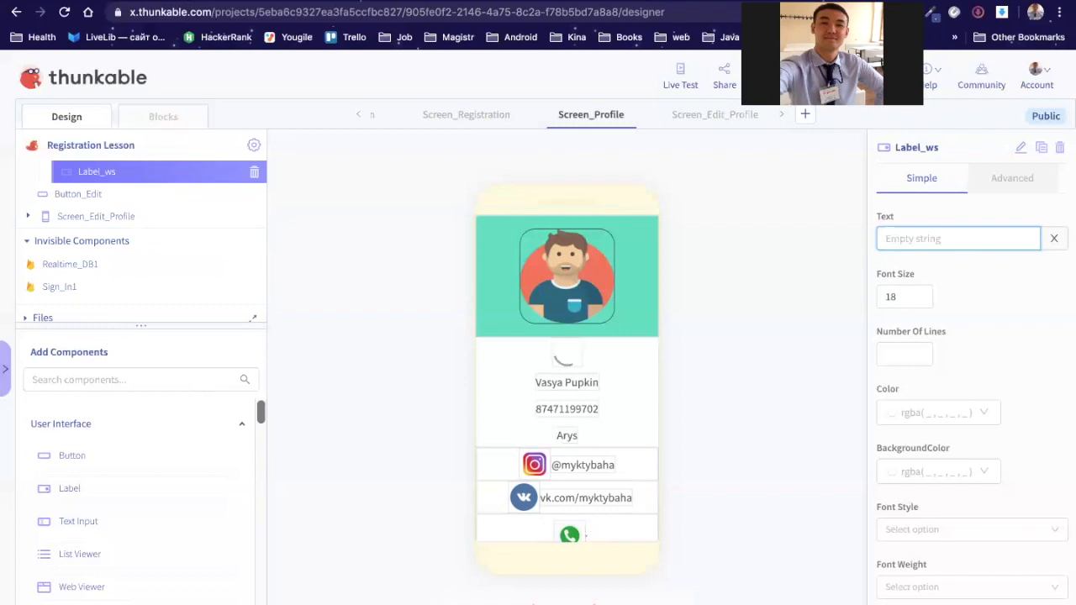
key("super+v")
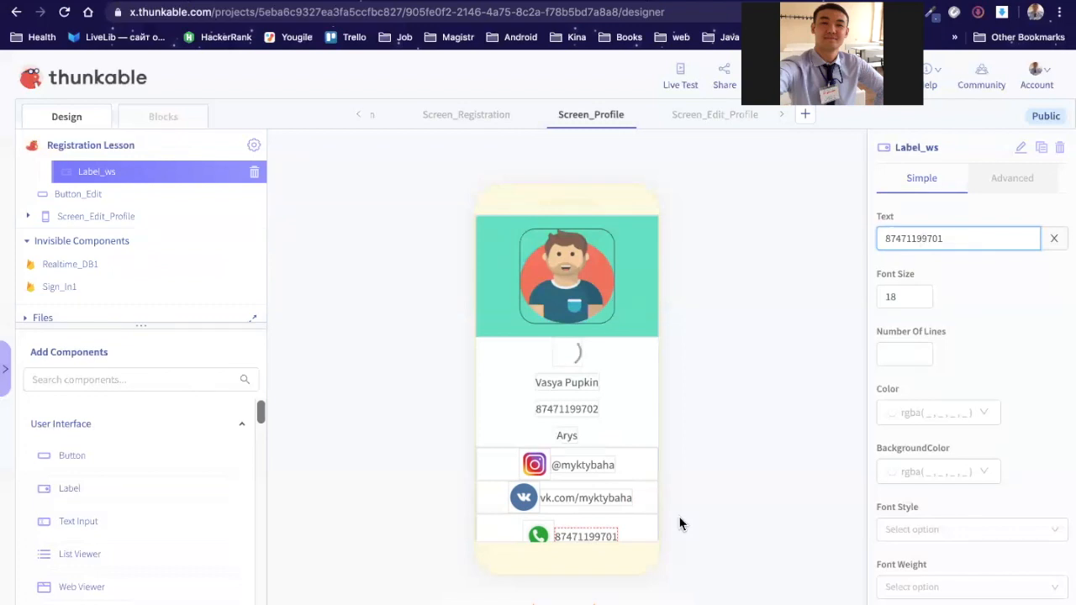
left_click(653, 512)
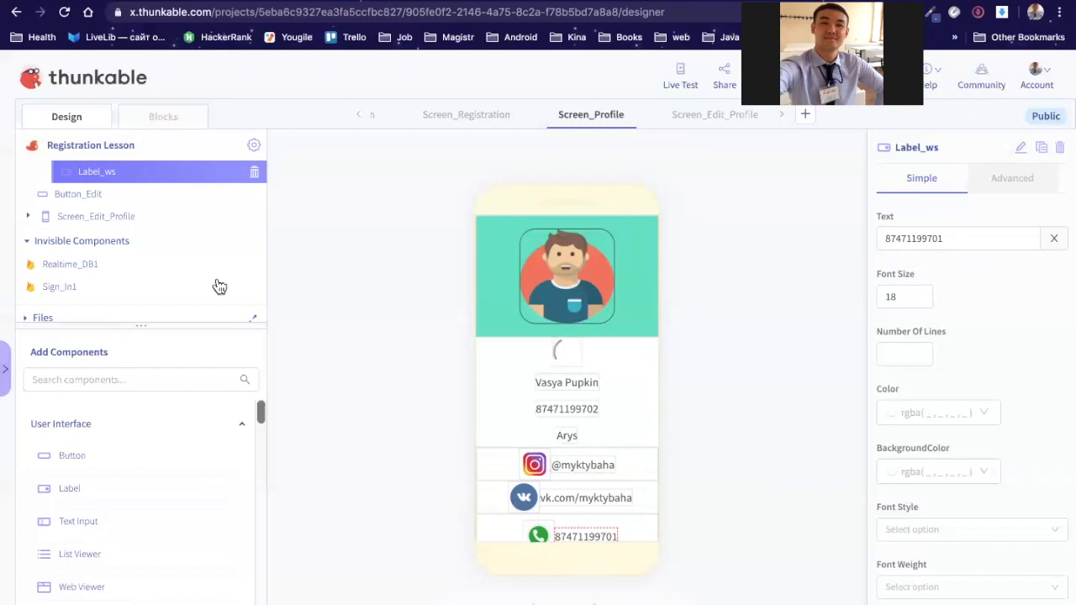
Step: Drag a new Row from Layout into the tree directly above Column1
scroll(189, 199, "up", 3)
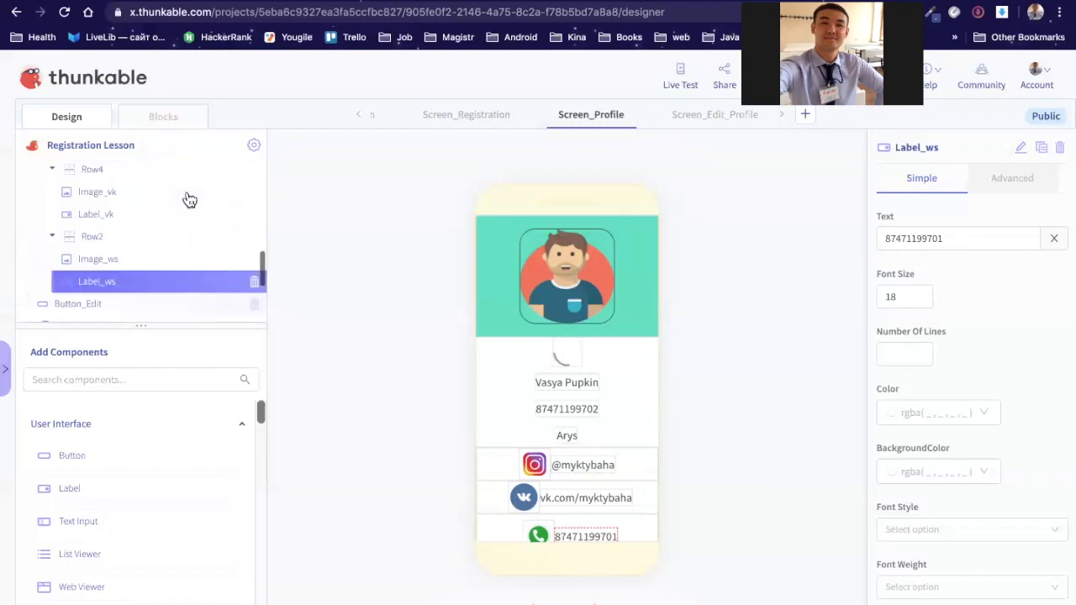
scroll(189, 199, "up", 3)
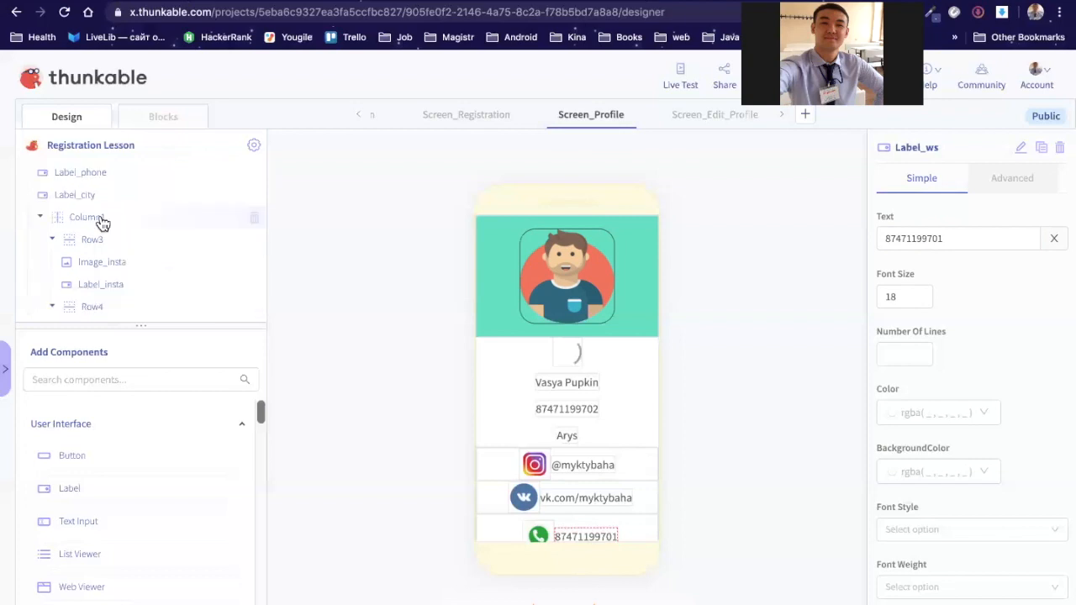
scroll(69, 531, "down", 3)
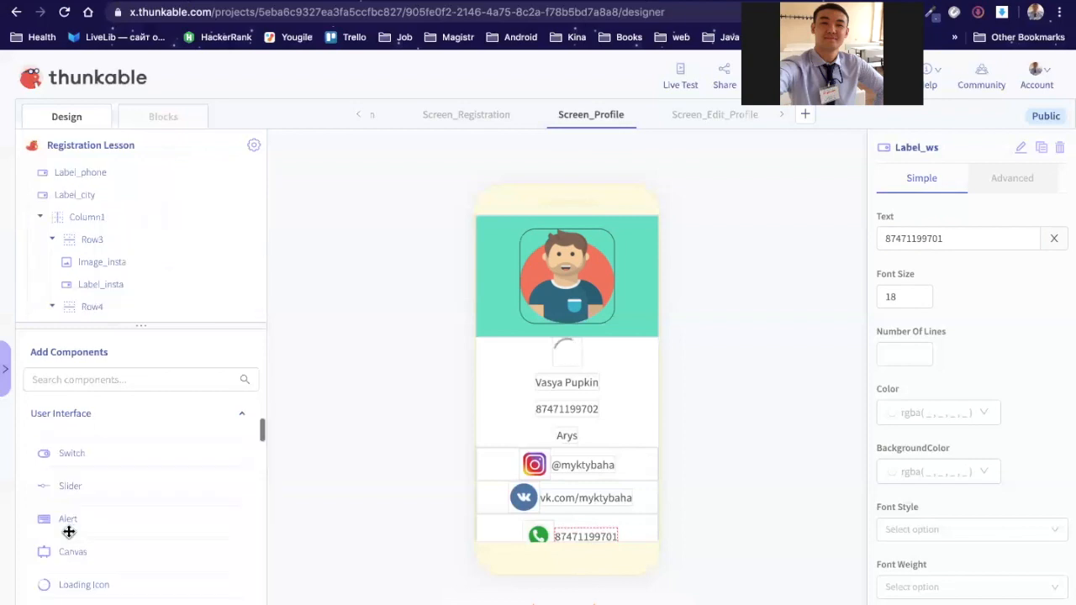
scroll(69, 532, "down", 2)
scroll(69, 531, "up", 5)
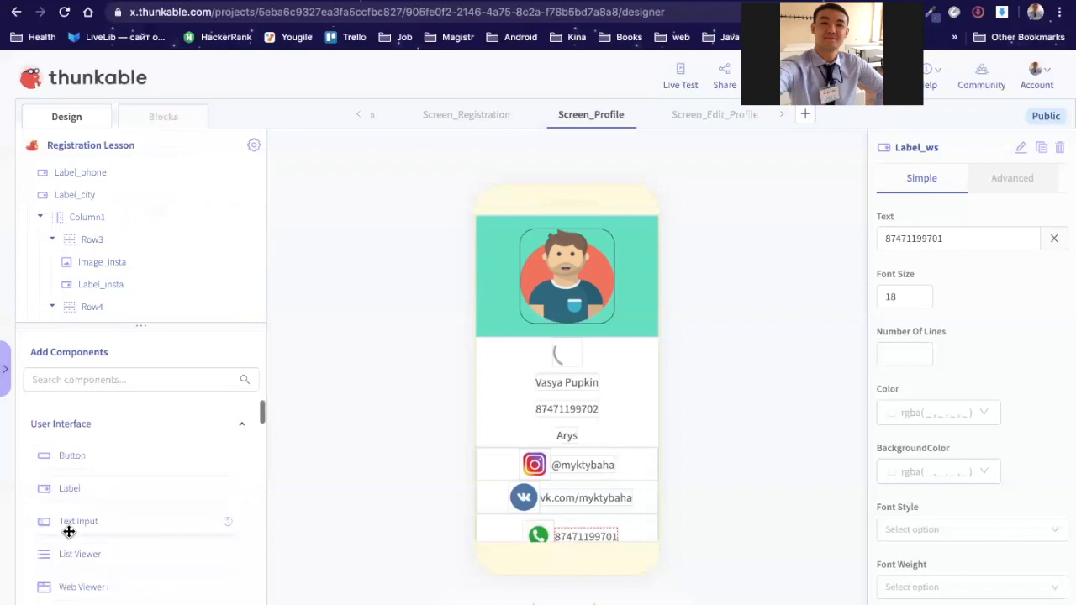
scroll(69, 532, "down", 5)
scroll(69, 531, "down", 3)
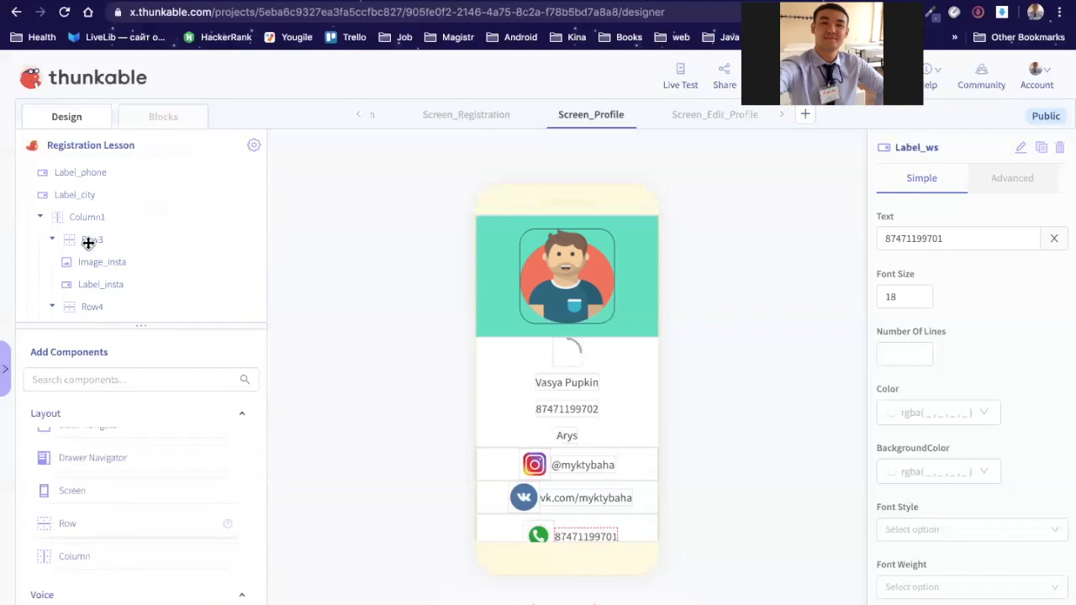
left_click_drag(89, 243, 77, 211)
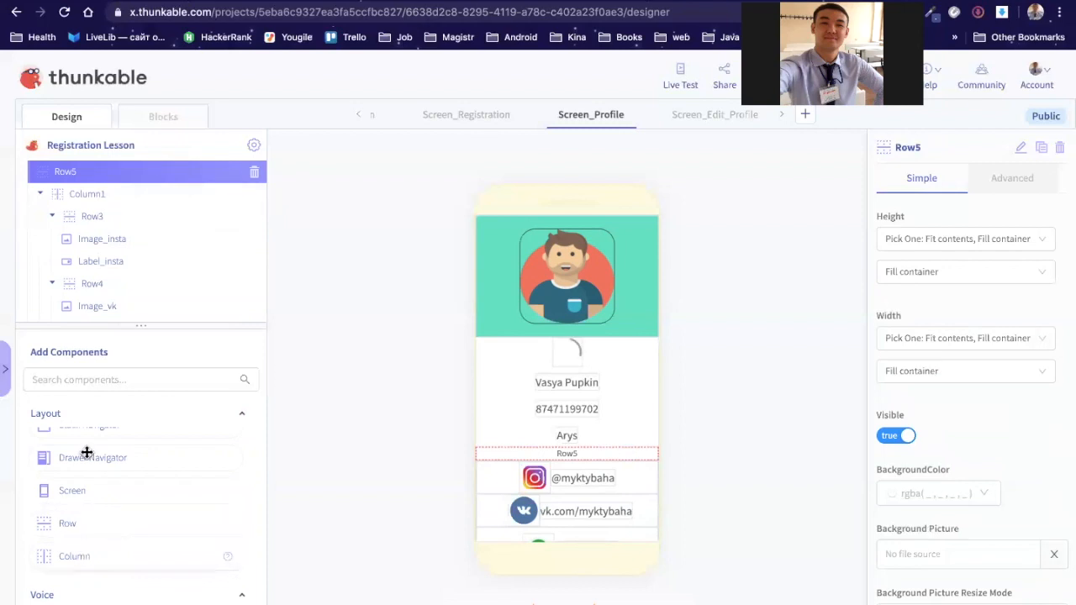
left_click_drag(116, 192, 108, 176)
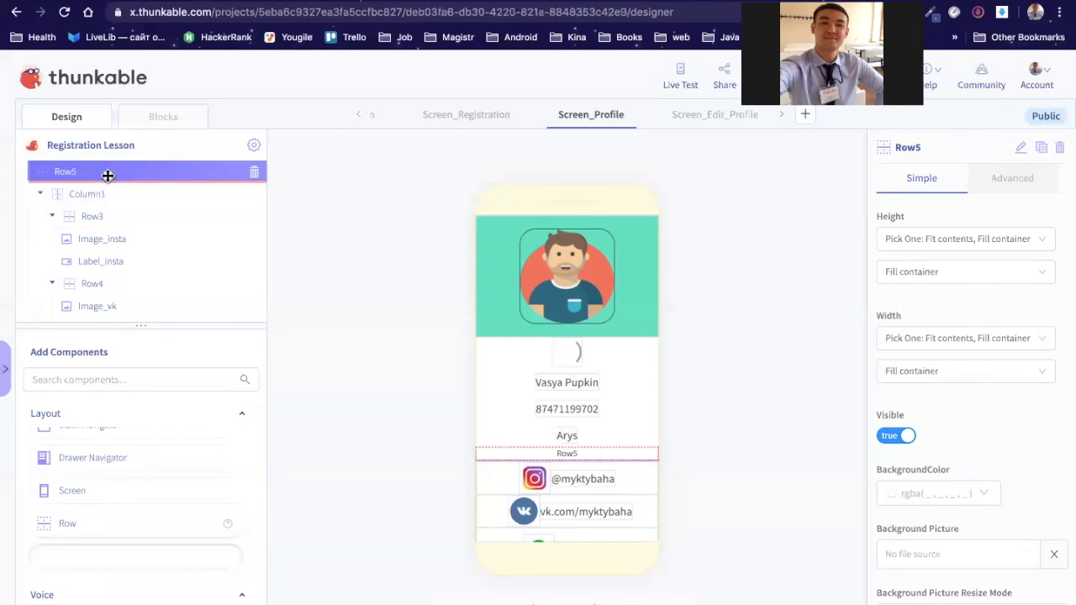
Step: Drop a new Column2 into Row5 and move the Instagram, VK and WhatsApp images into it
left_click_drag(107, 176, 108, 176)
scroll(134, 210, "up", 2)
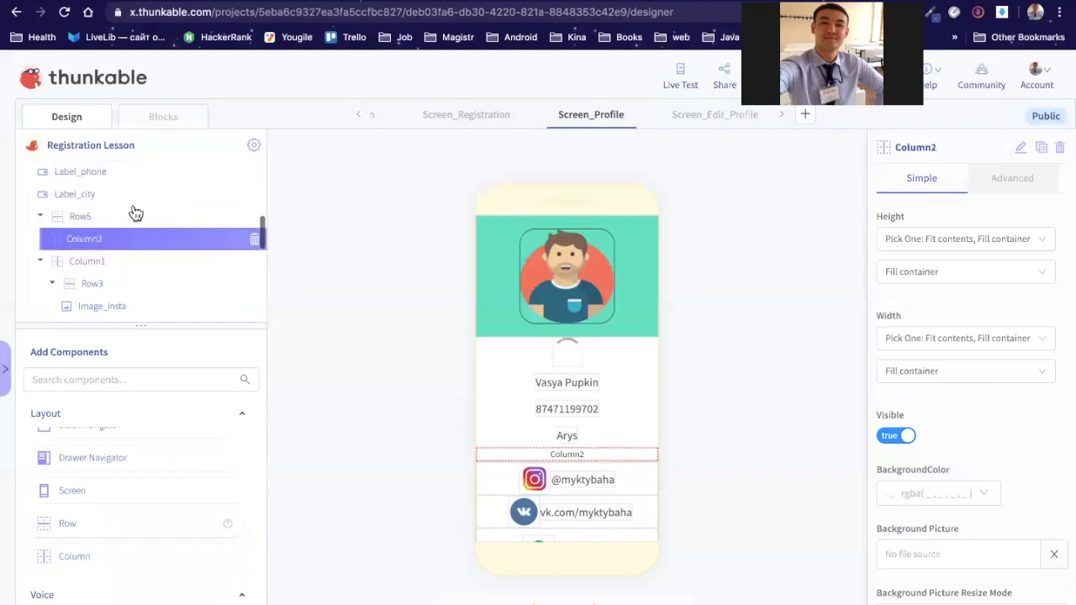
scroll(102, 303, "down", 1)
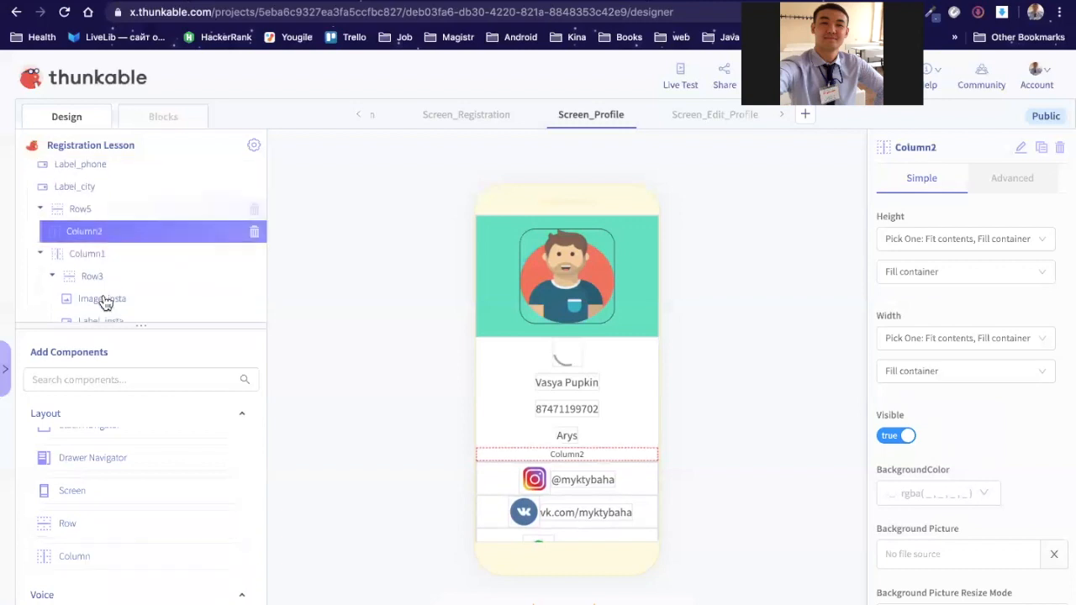
left_click_drag(105, 238, 106, 244)
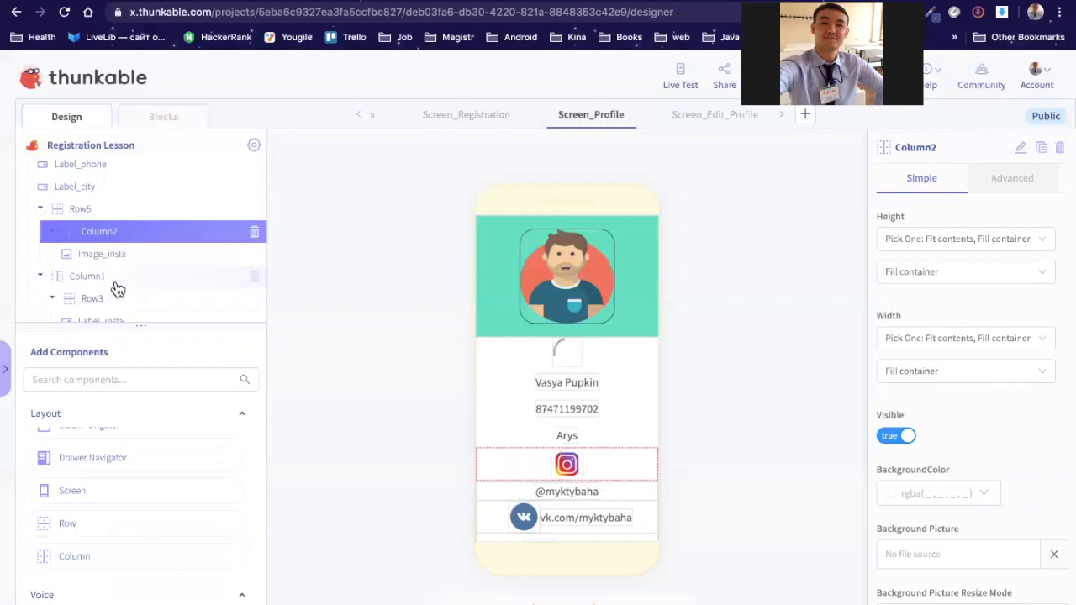
scroll(107, 260, "down", 2)
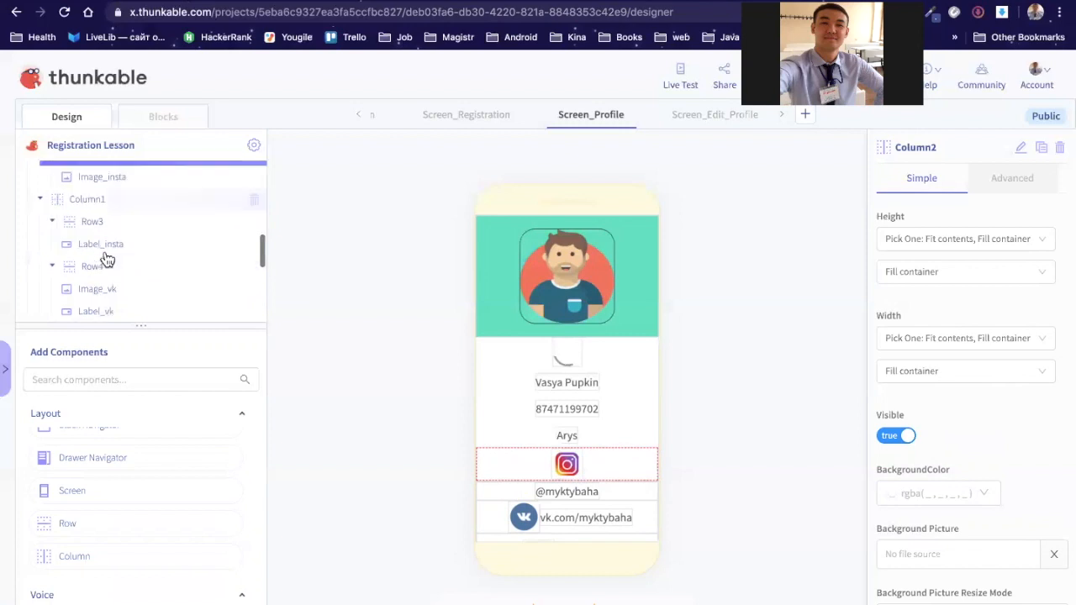
left_click_drag(126, 179, 146, 214)
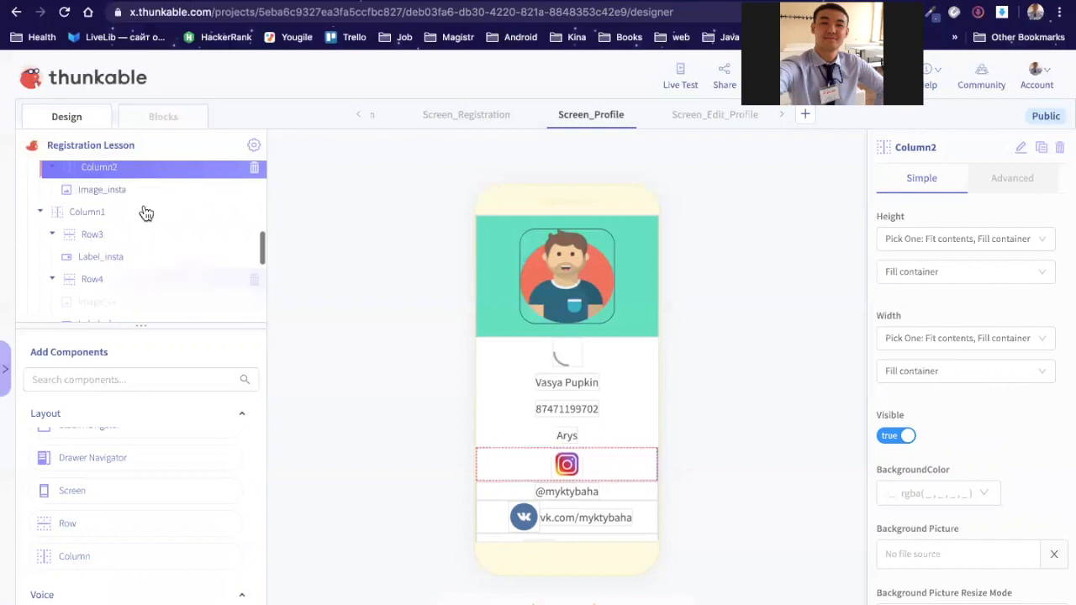
scroll(146, 280, "down", 3)
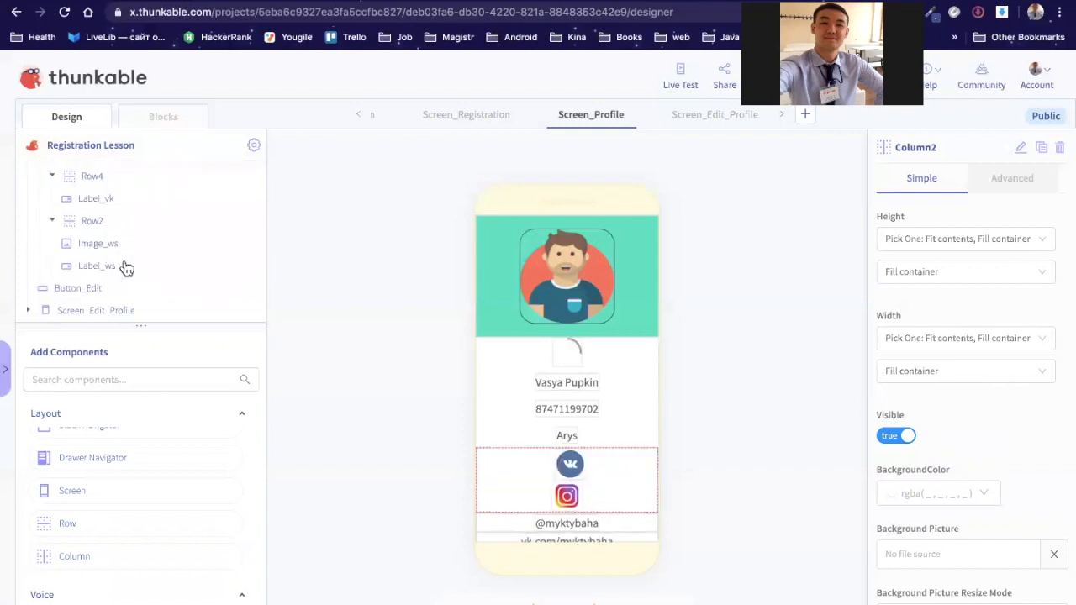
scroll(56, 193, "up", 2)
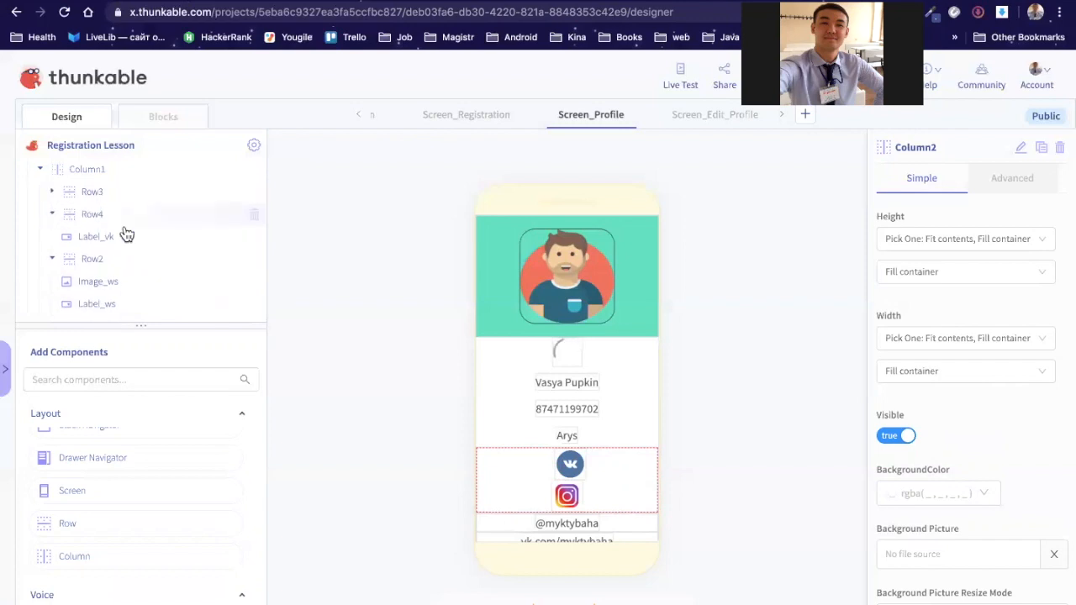
scroll(110, 315, "up", 1)
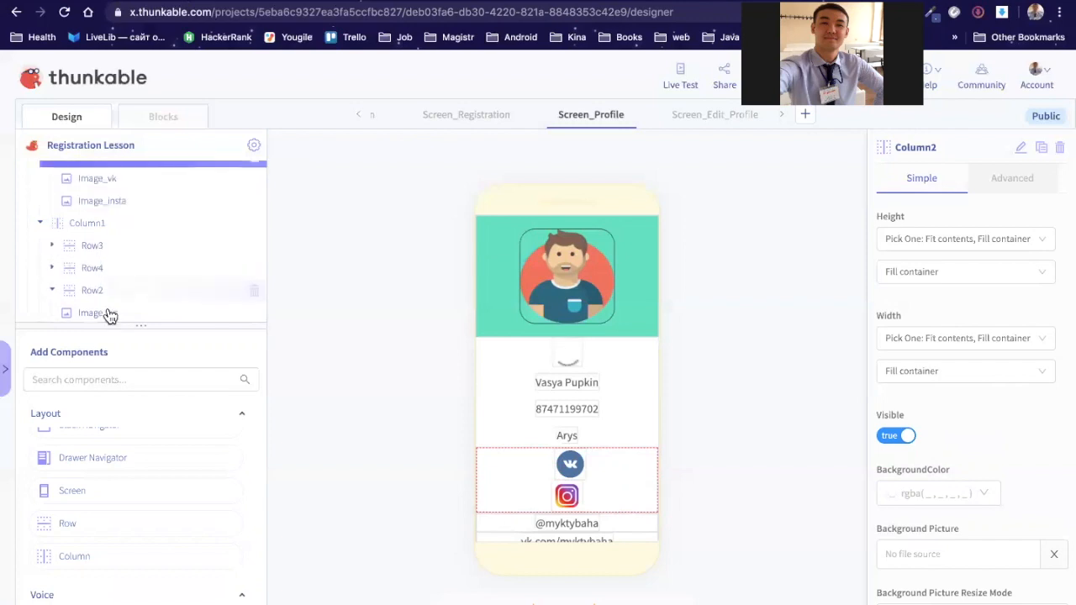
left_click_drag(143, 209, 143, 209)
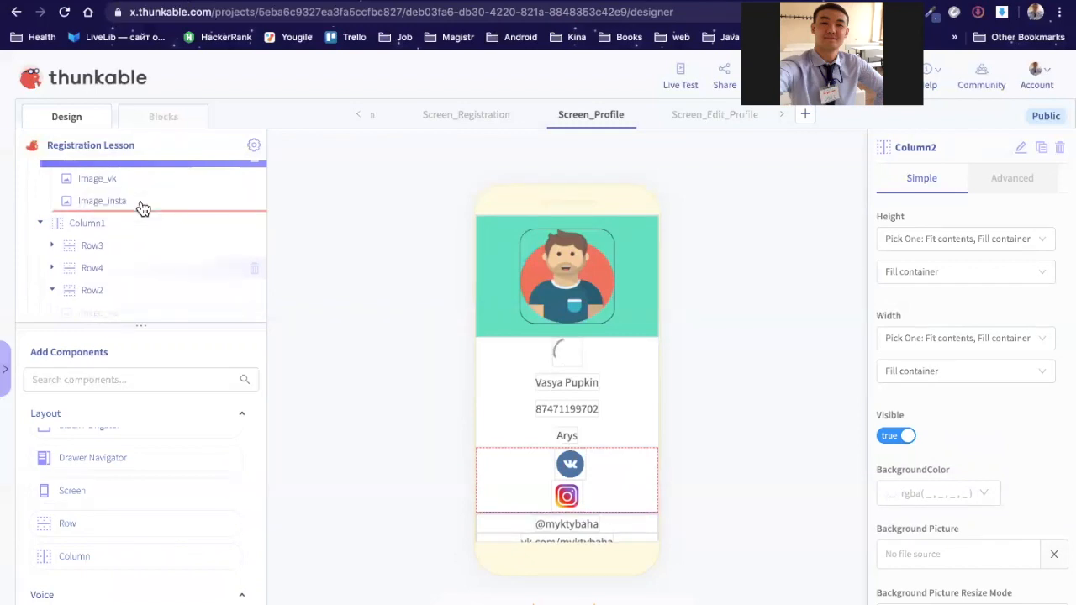
Step: Order the icons Instagram, VK, WhatsApp and clear Column2's Fill container height and width
scroll(127, 247, "up", 1)
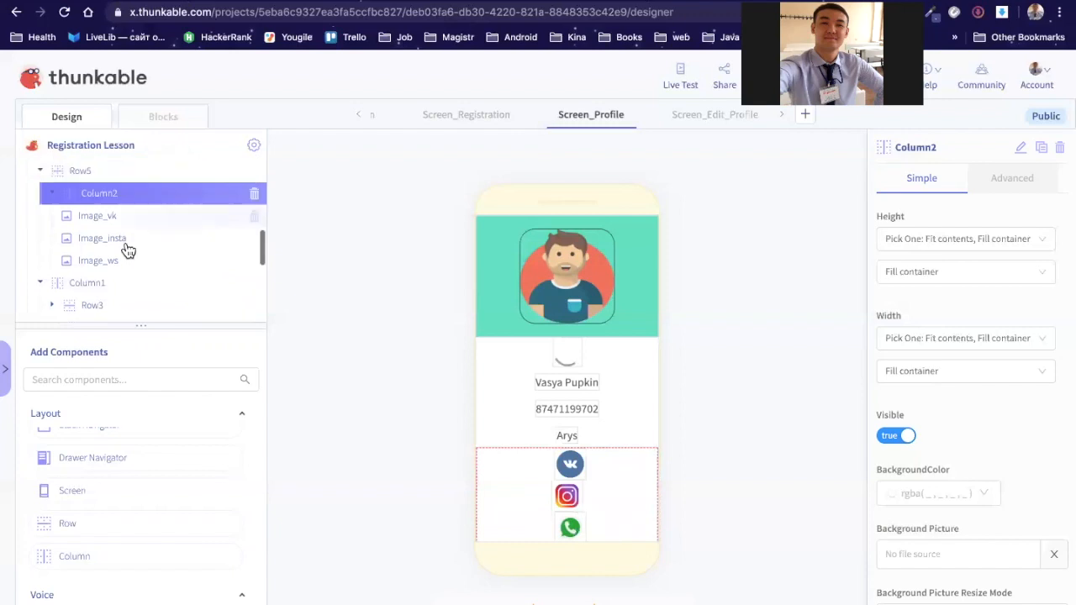
left_click_drag(139, 218, 144, 210)
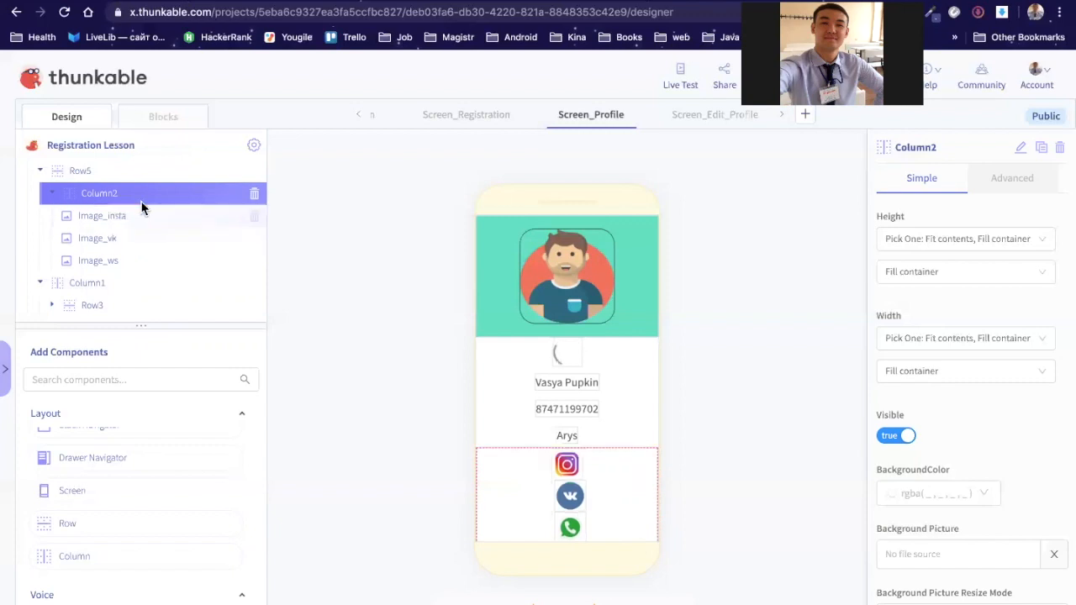
left_click(1043, 275)
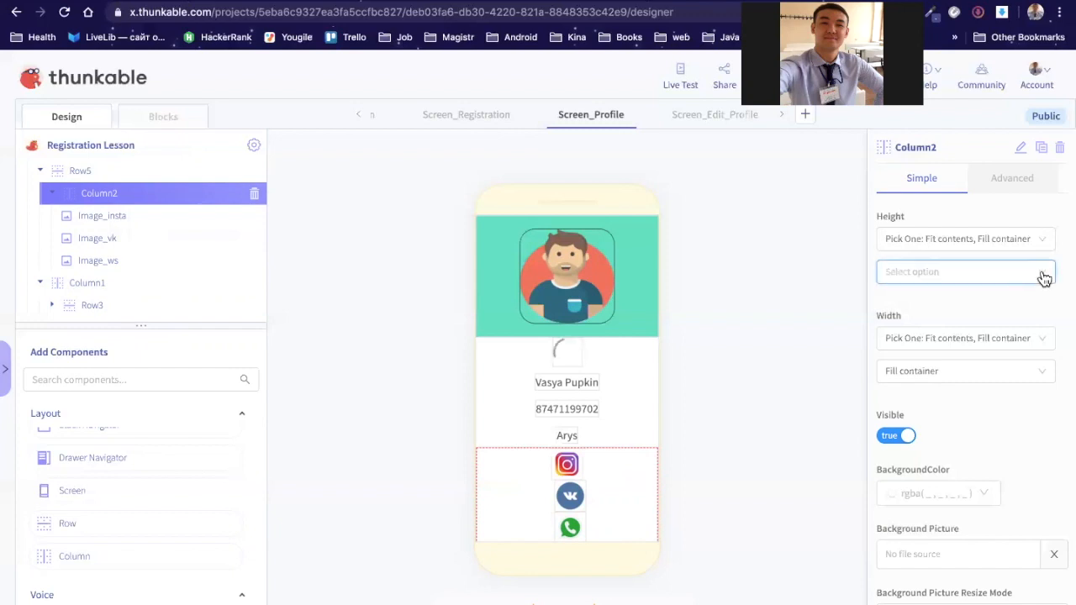
left_click(1047, 378)
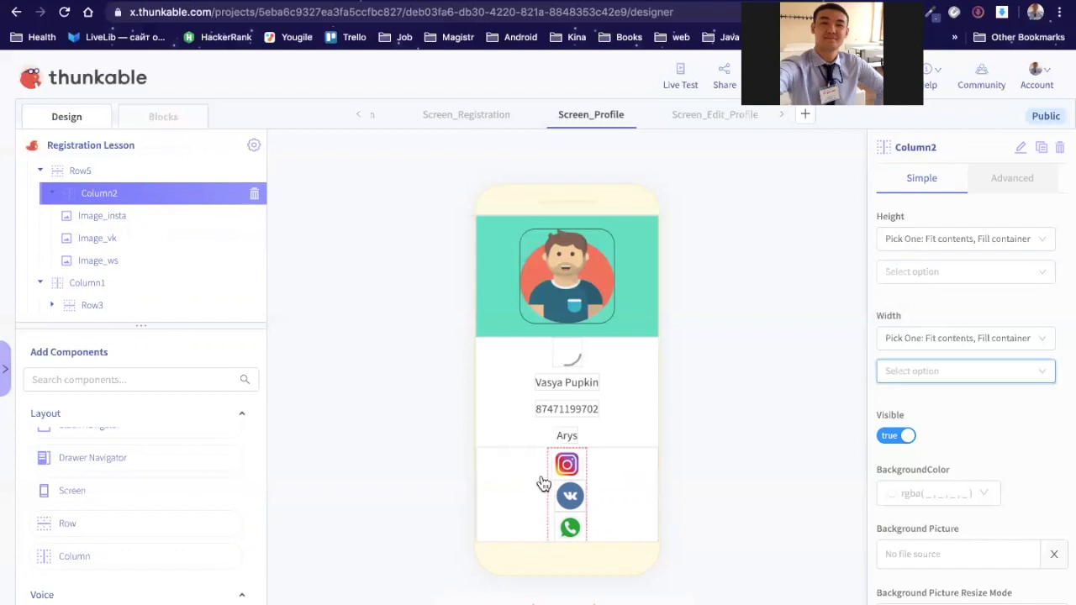
scroll(992, 435, "down", 2)
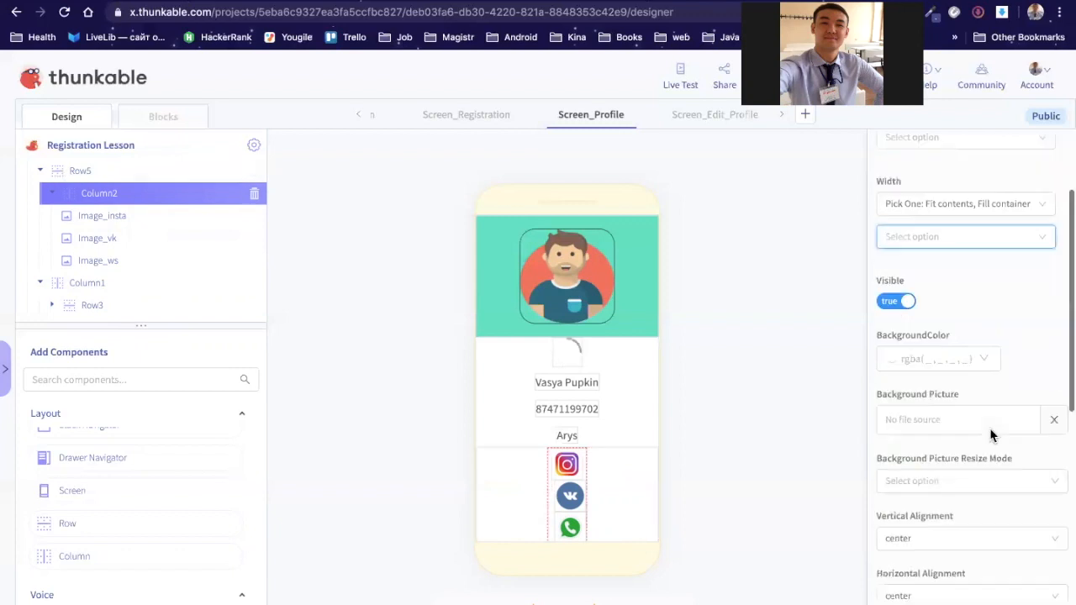
scroll(967, 391, "down", 3)
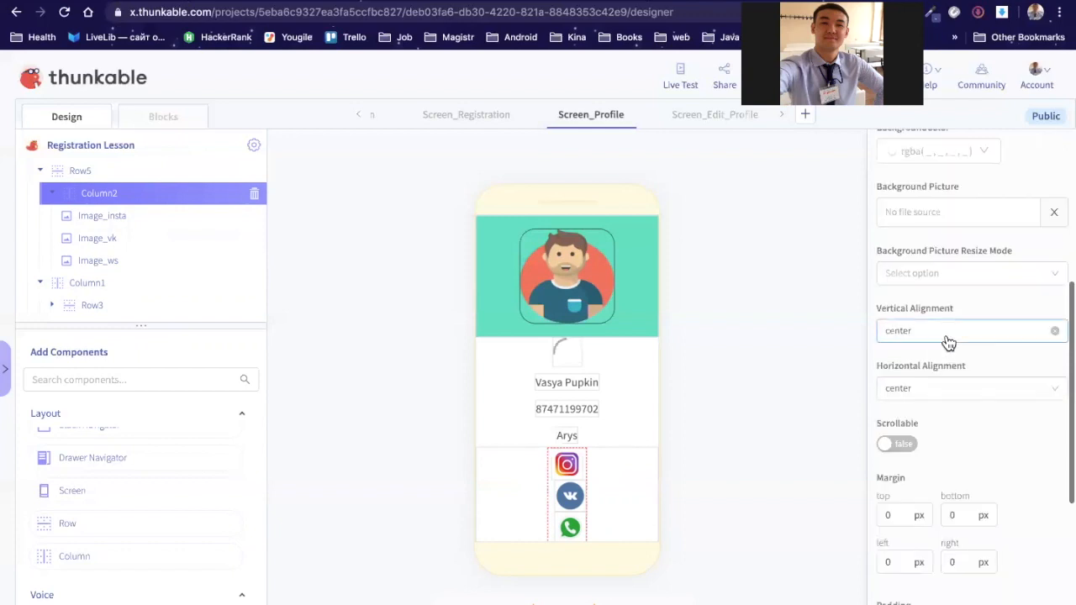
left_click(1013, 331)
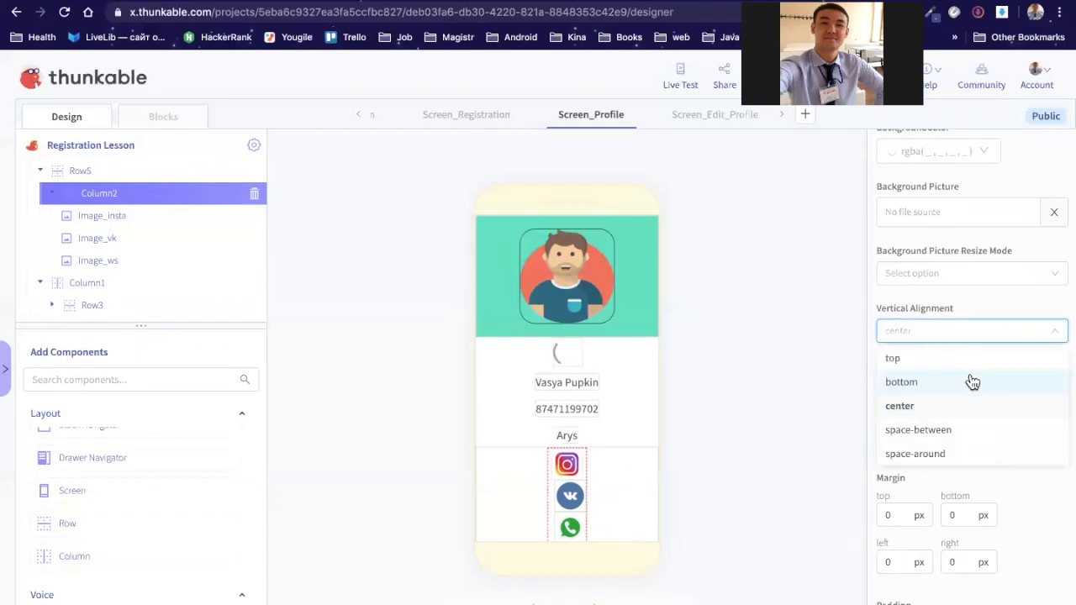
left_click(1046, 339)
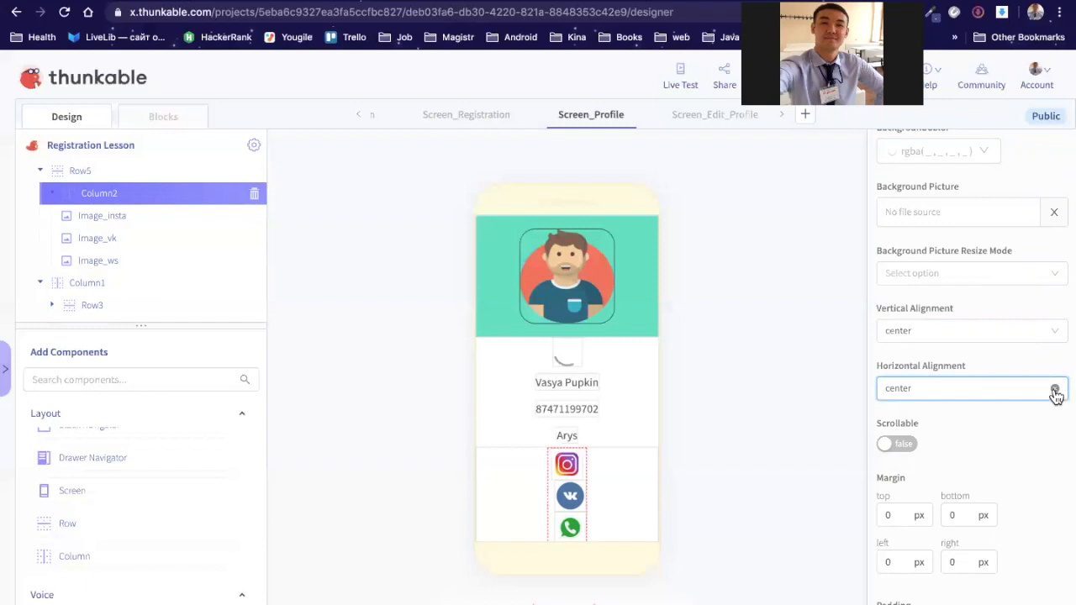
left_click(1055, 392)
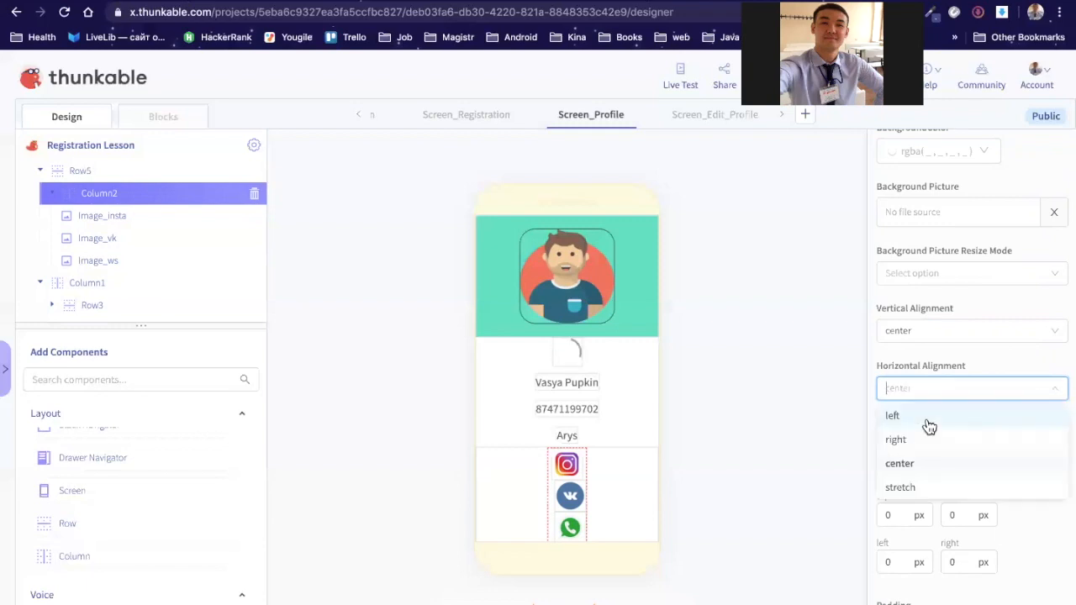
left_click(929, 420)
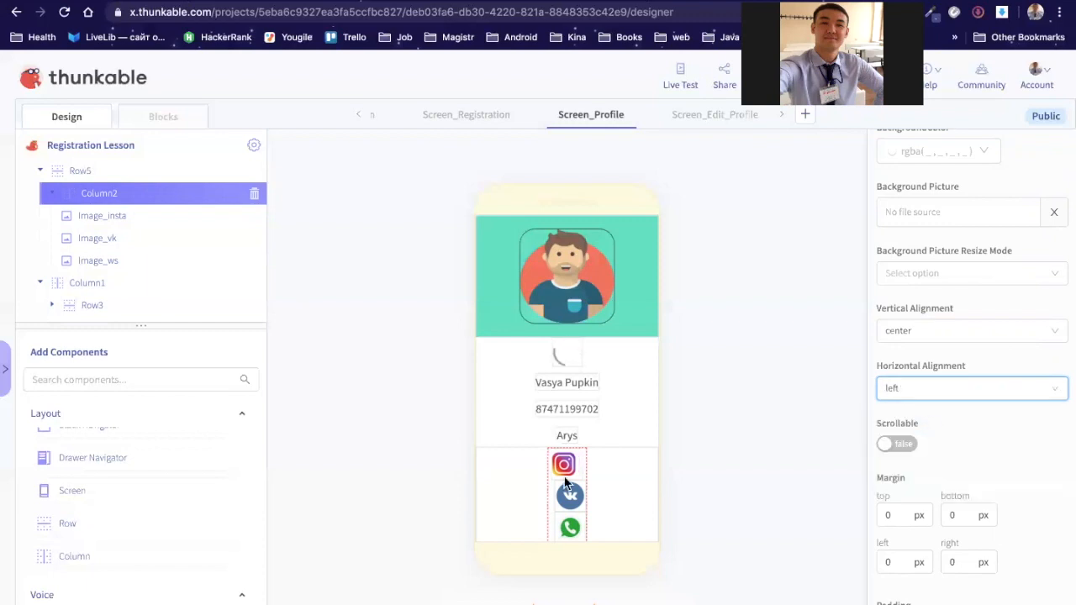
left_click(1025, 384)
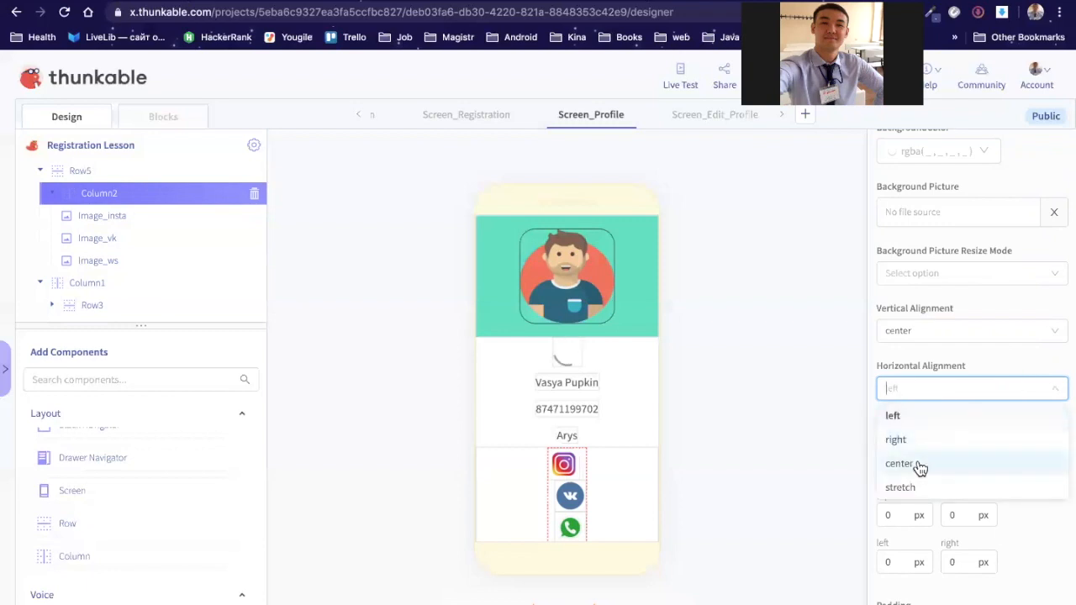
left_click(919, 466)
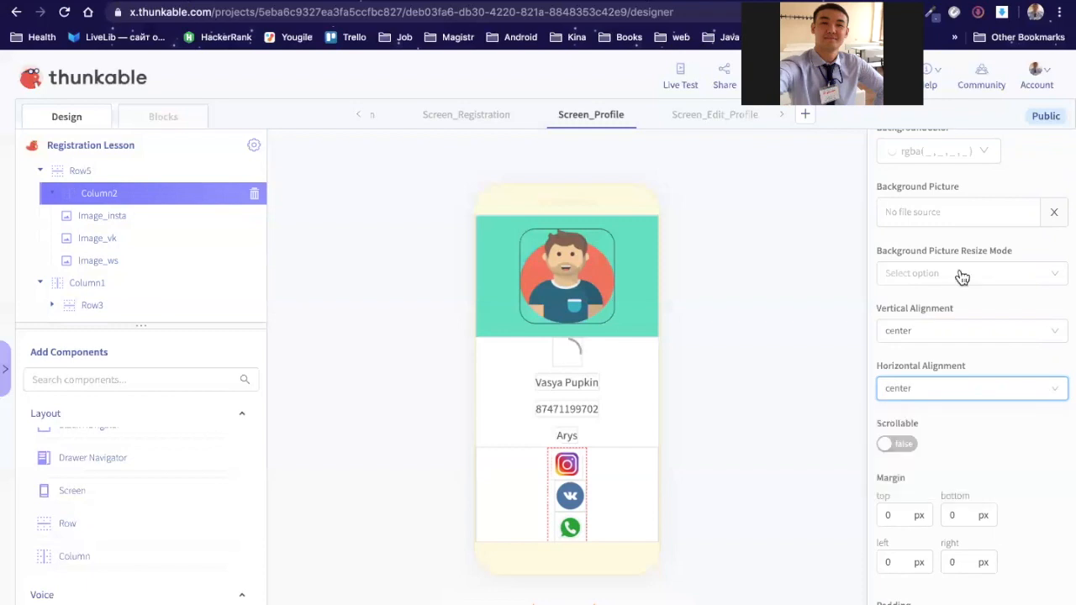
scroll(963, 277, "up", 2)
scroll(962, 278, "up", 2)
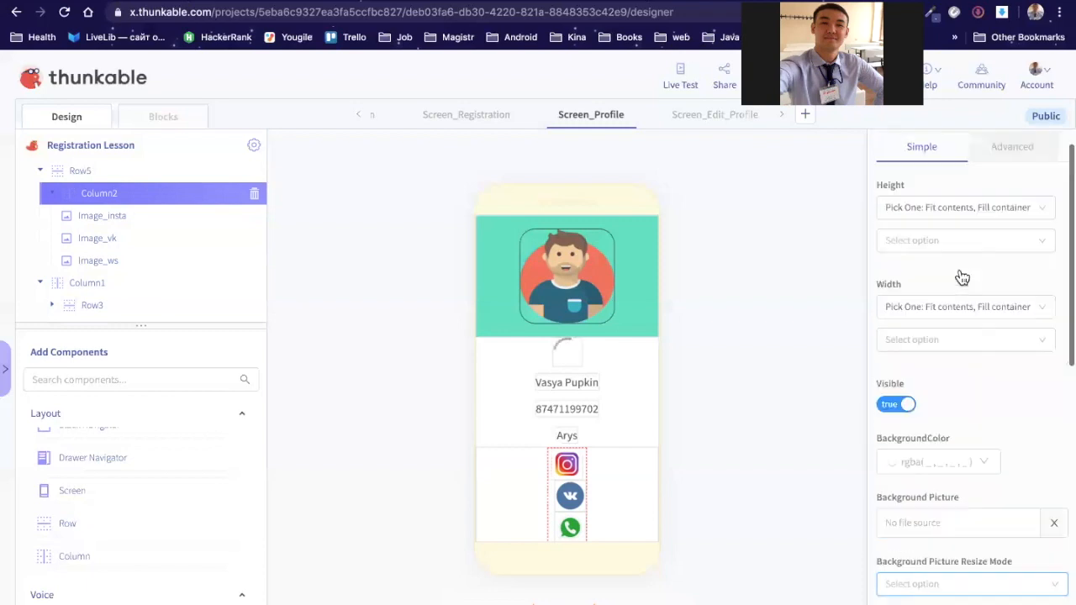
scroll(962, 278, "down", 3)
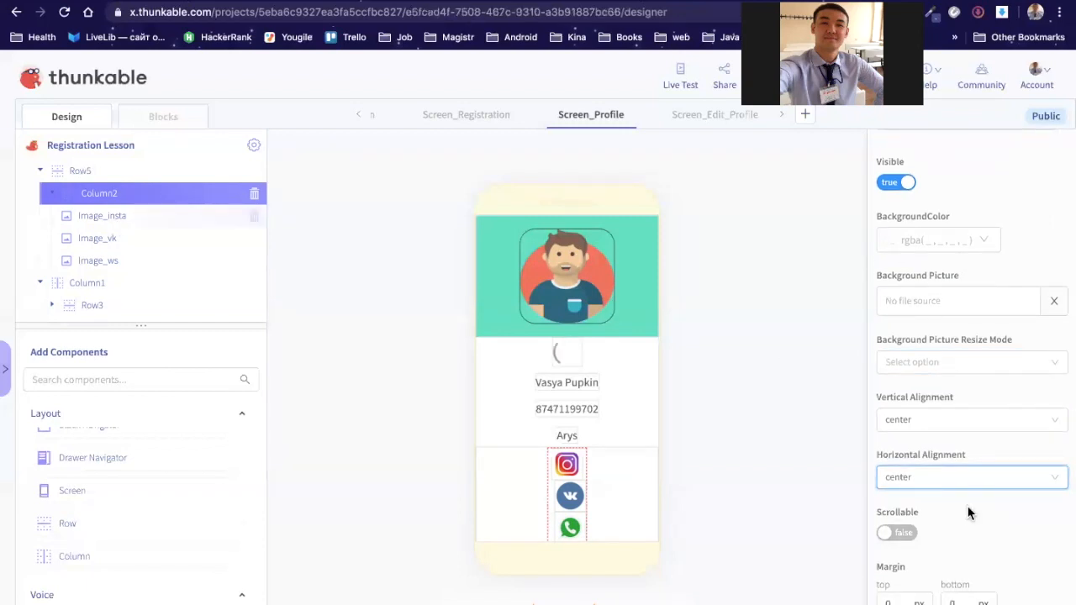
Step: Review Image_vk and Image_ws settings, then select Column2 and Row5 in the tree
scroll(968, 508, "down", 2)
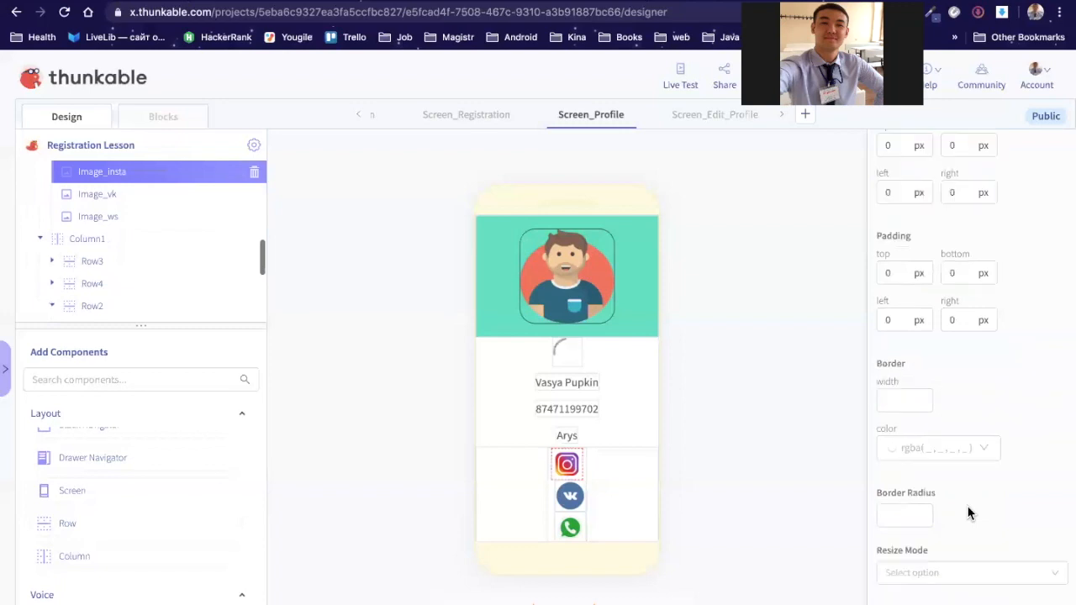
scroll(968, 510, "up", 6)
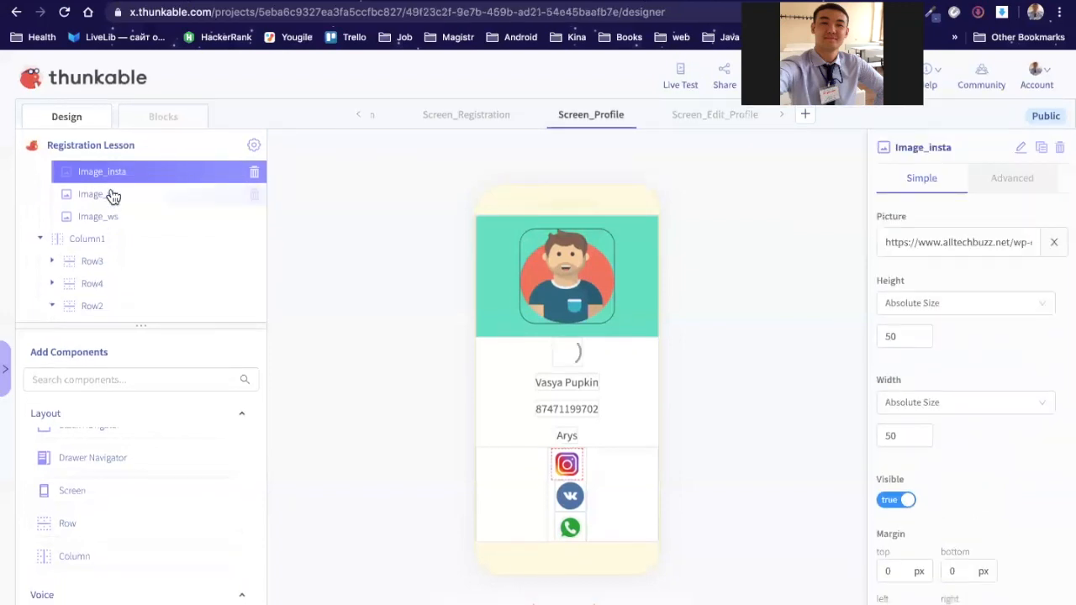
left_click(570, 497)
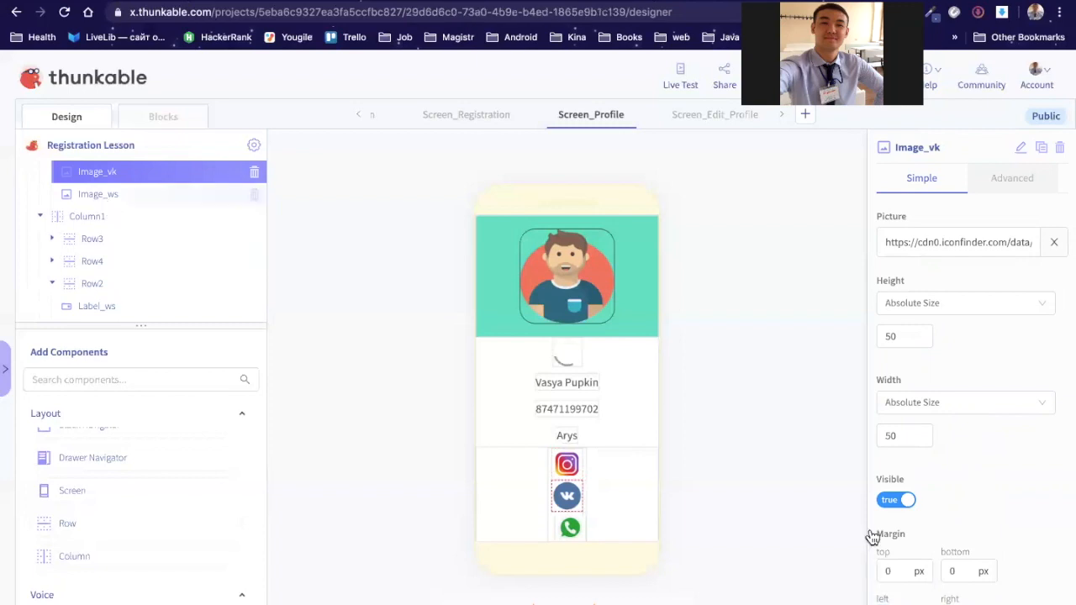
left_click(570, 528)
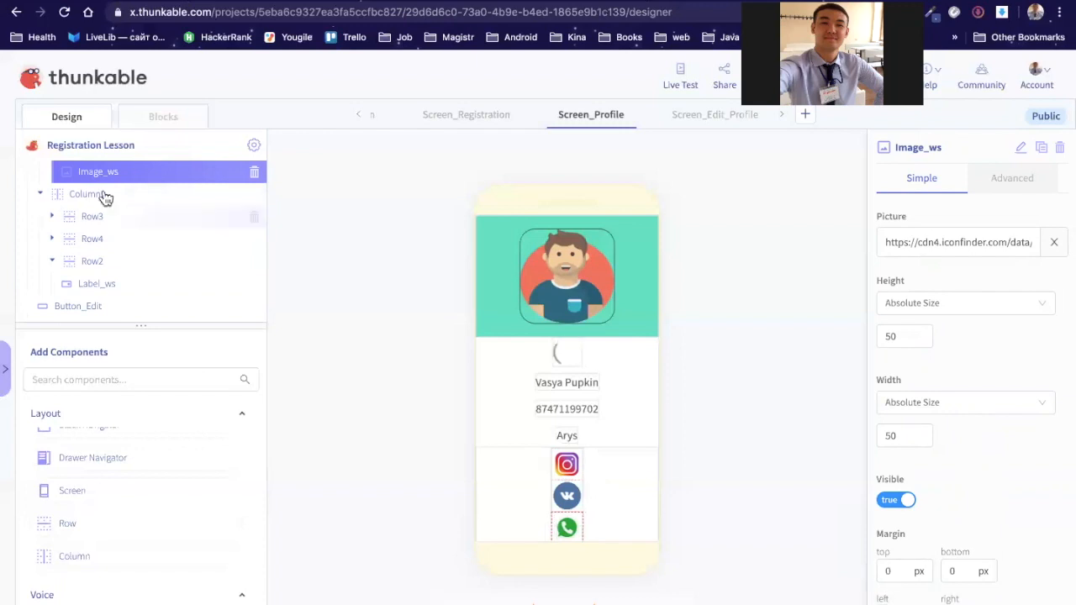
scroll(98, 192, "up", 2)
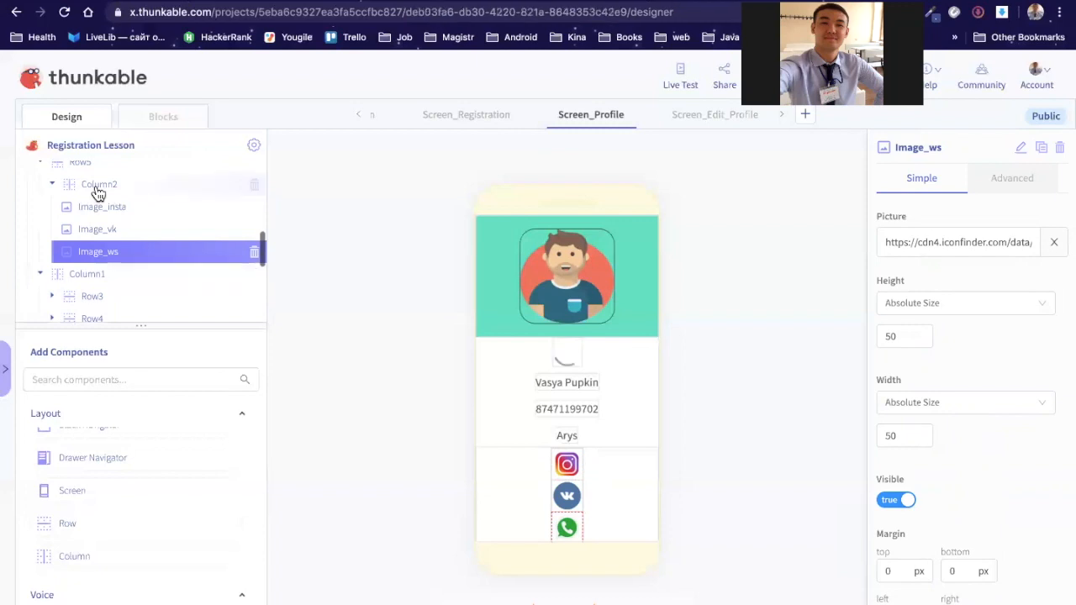
left_click(97, 186)
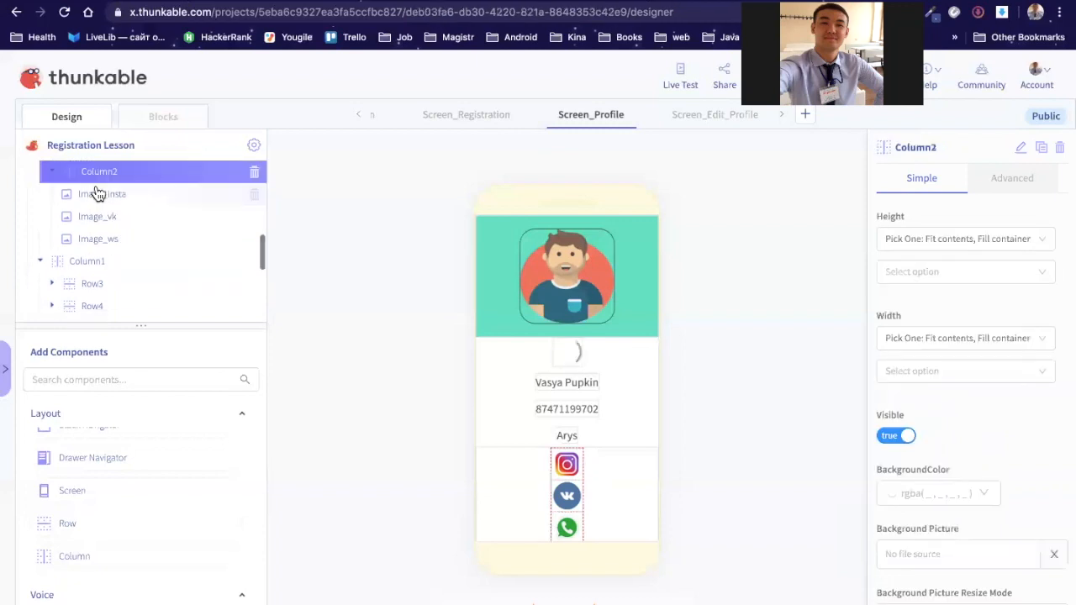
scroll(91, 196, "up", 1)
scroll(83, 200, "up", 1)
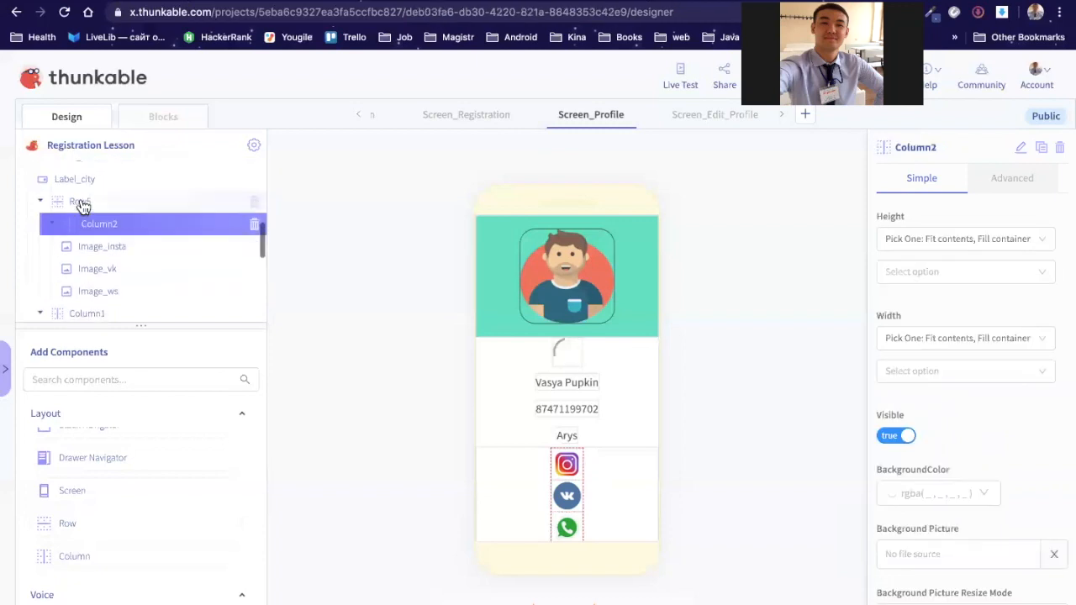
left_click(81, 201)
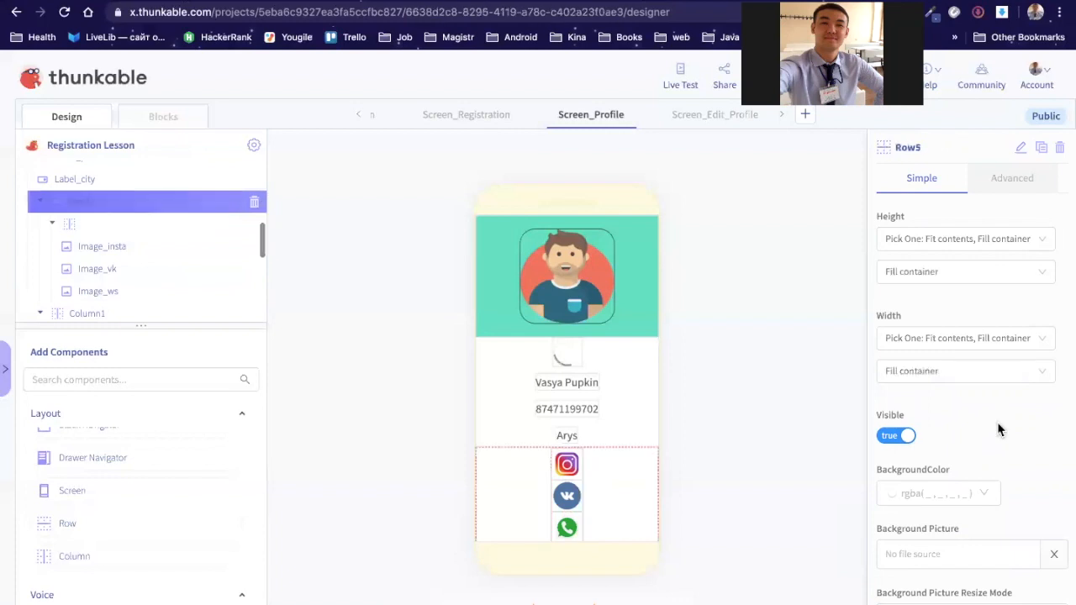
Step: Keep Row5's Vertical Alignment at center and set its Horizontal Alignment to left
scroll(999, 429, "down", 4)
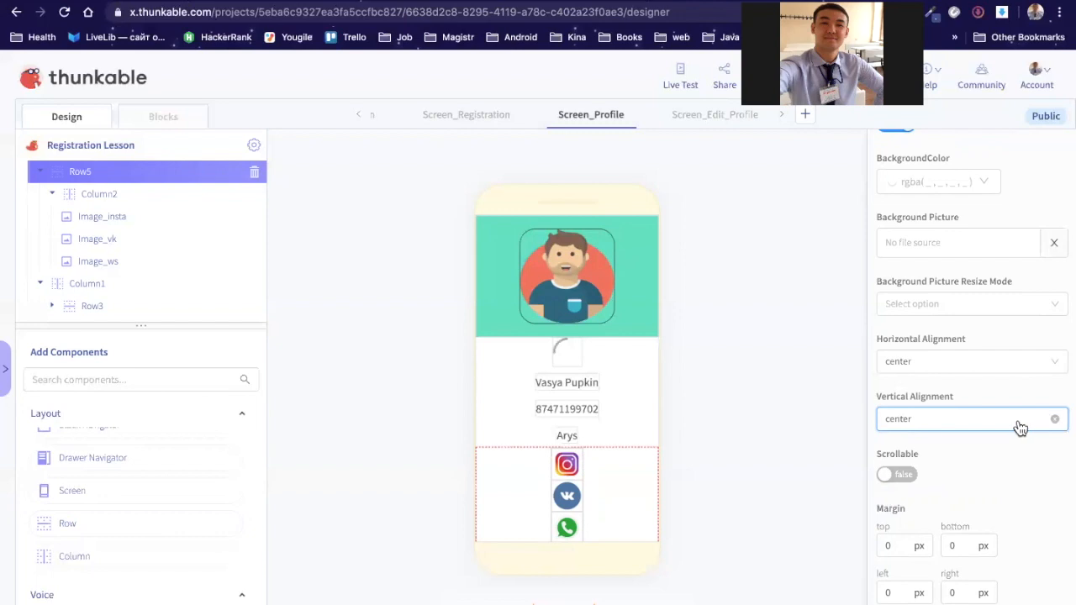
left_click(1018, 420)
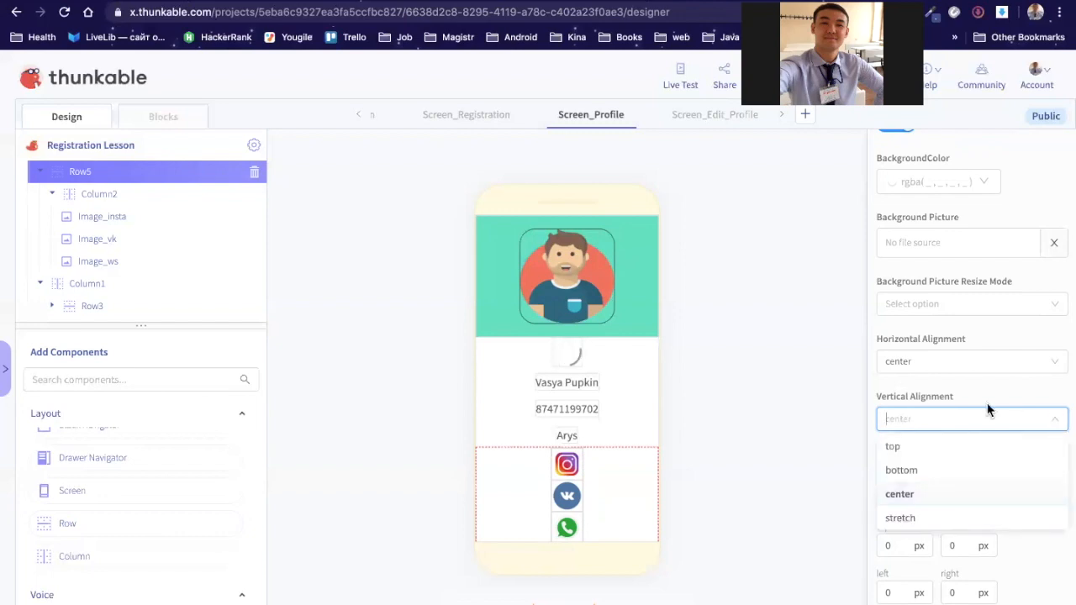
left_click(1038, 359)
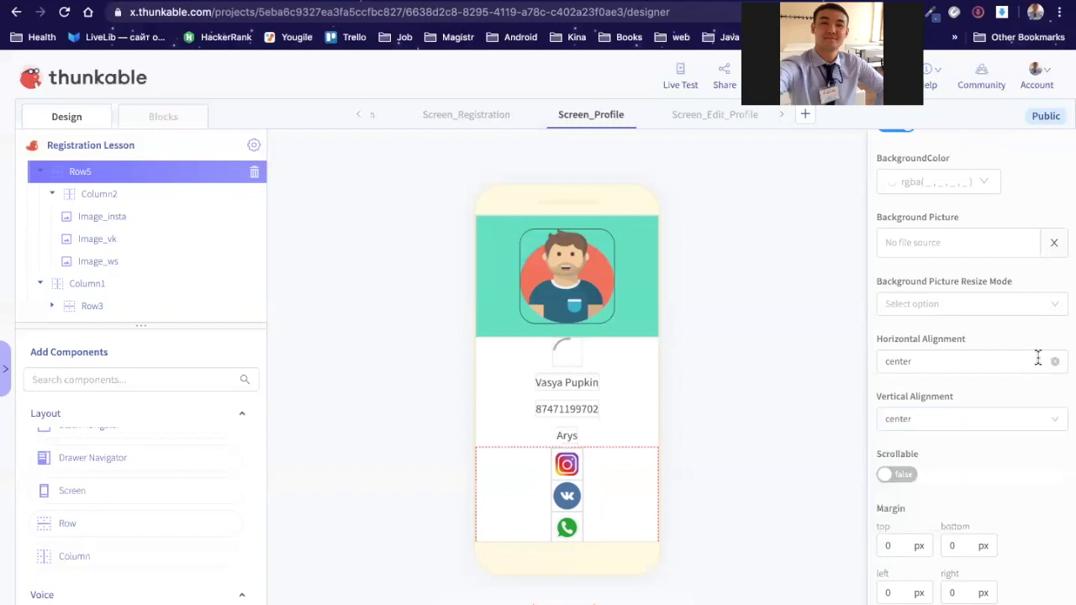
left_click(1038, 359)
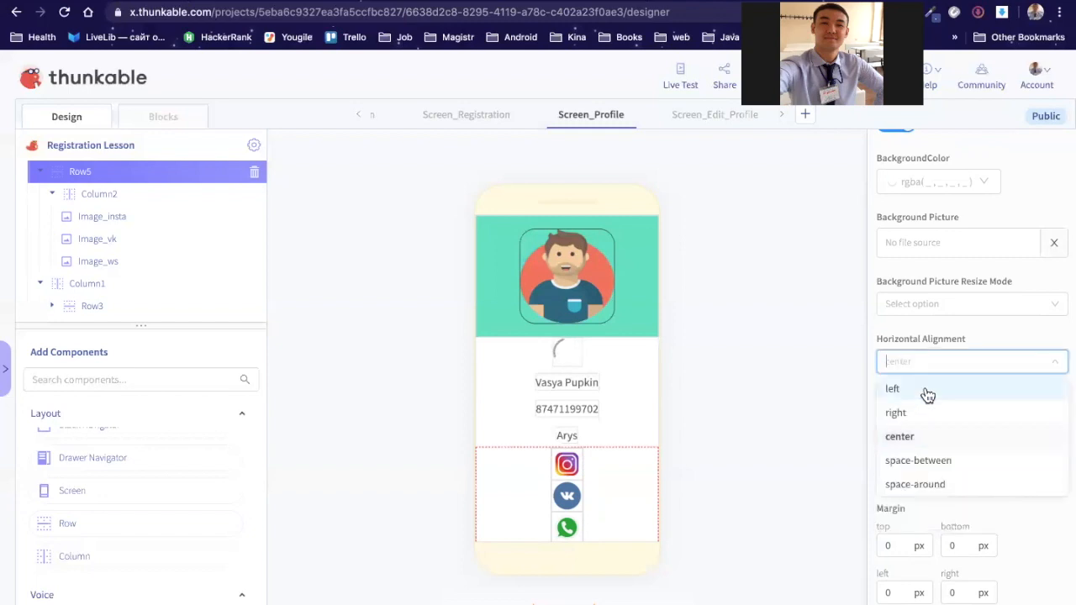
left_click(896, 390)
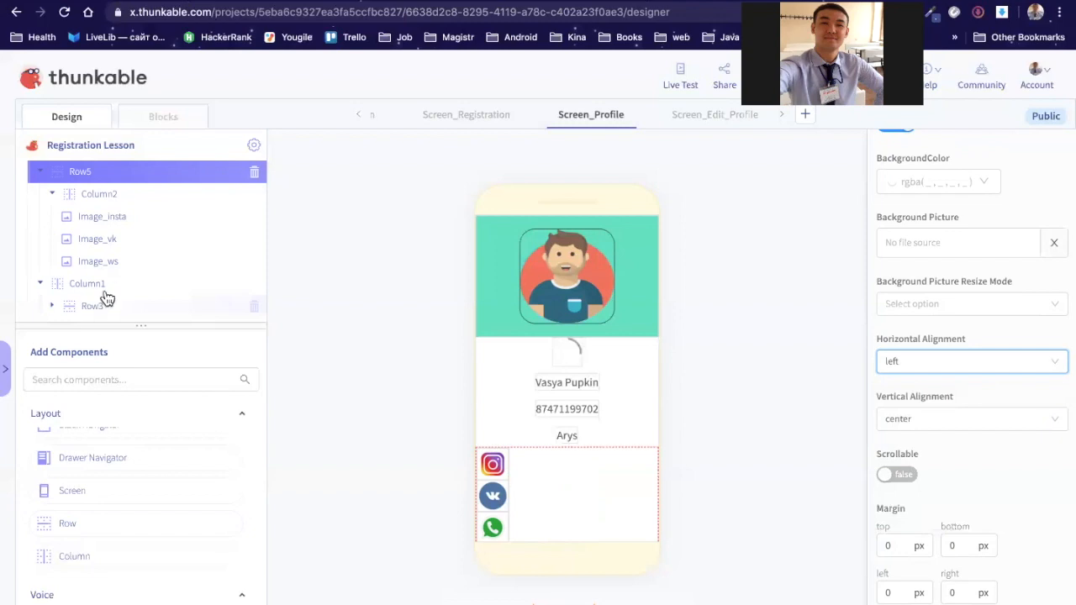
Step: Drag Label_insta out of Row3 and Label_vk out of its row directly into Column1
scroll(107, 298, "down", 2)
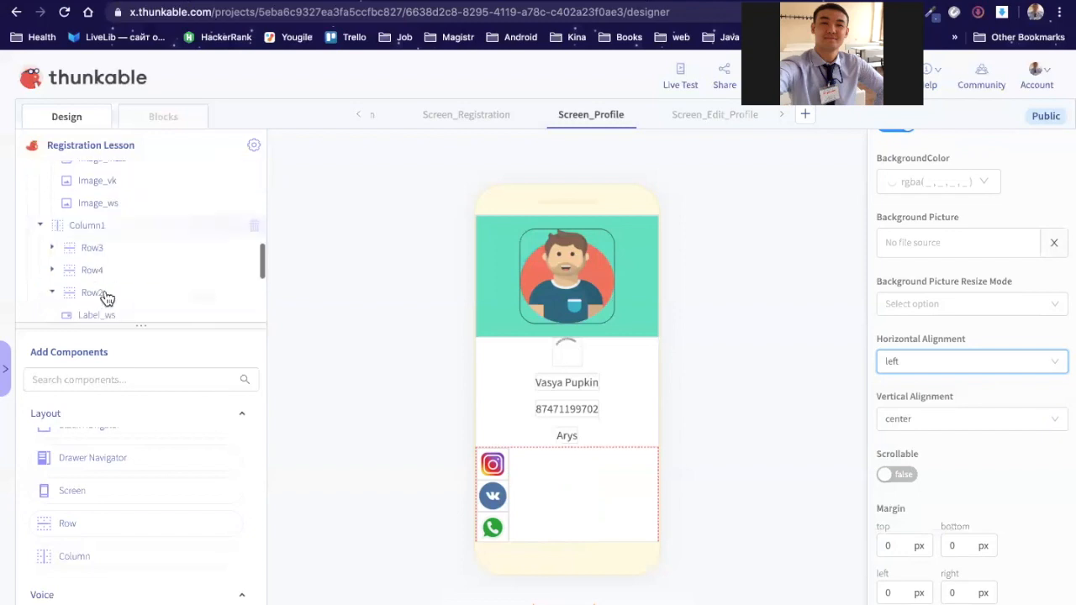
left_click(53, 242)
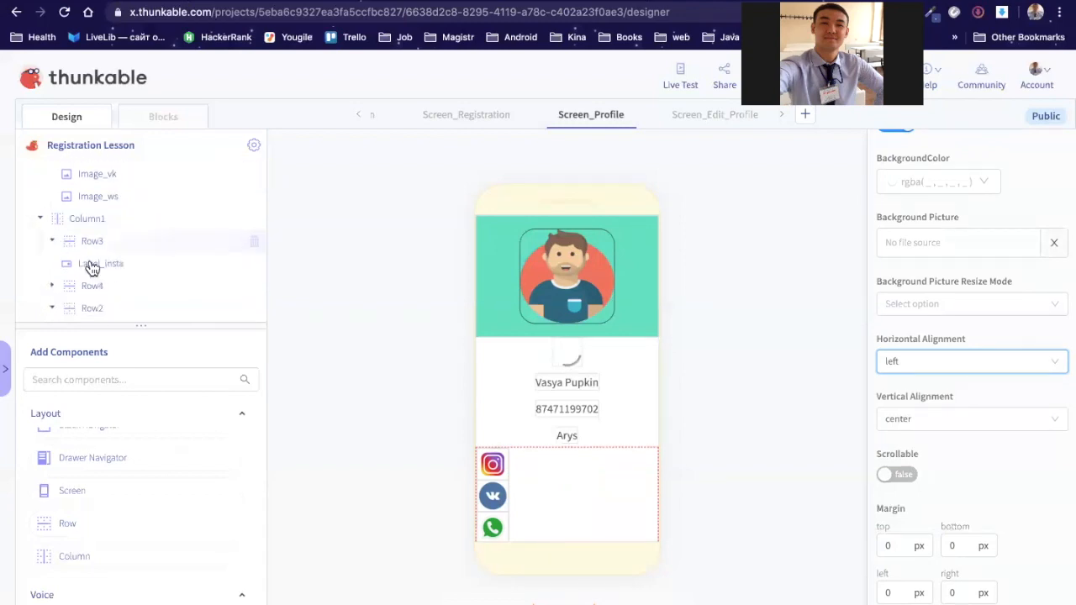
left_click_drag(100, 241, 107, 231)
left_click_drag(107, 232, 96, 264)
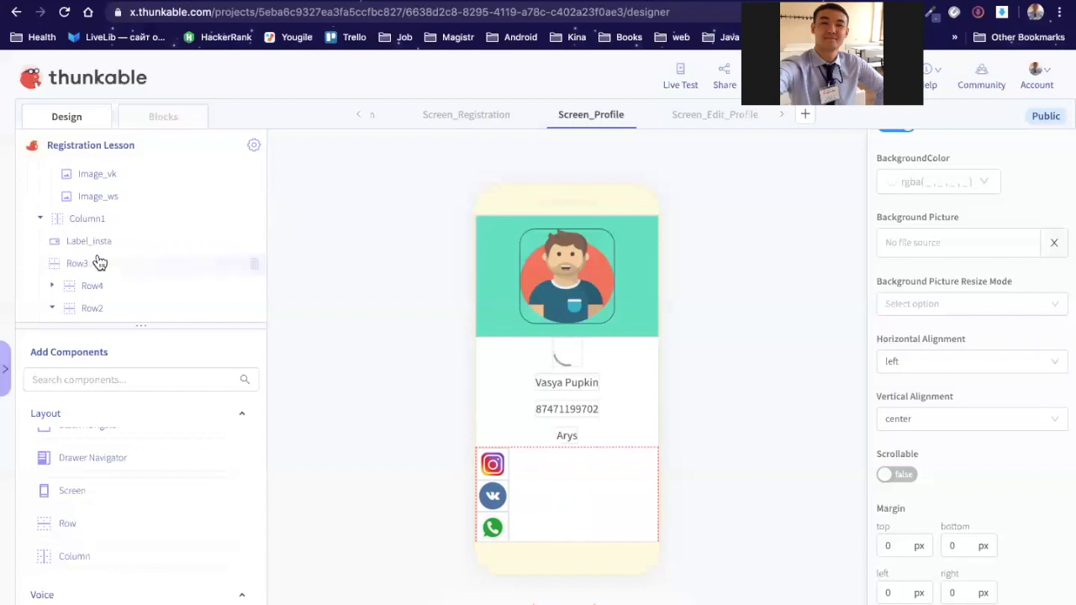
scroll(55, 252, "down", 1)
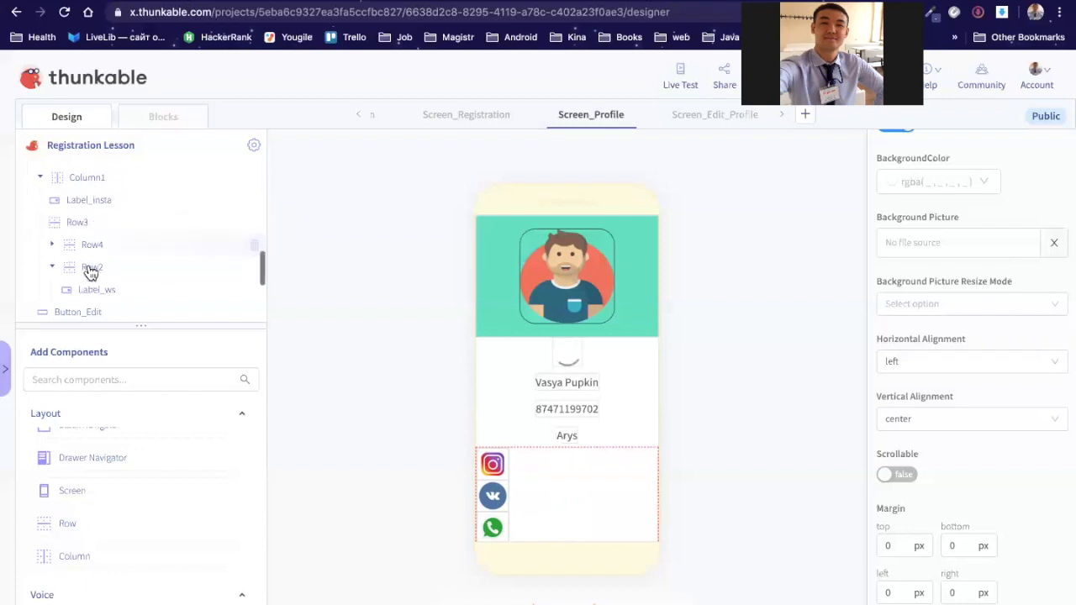
left_click_drag(112, 217, 109, 240)
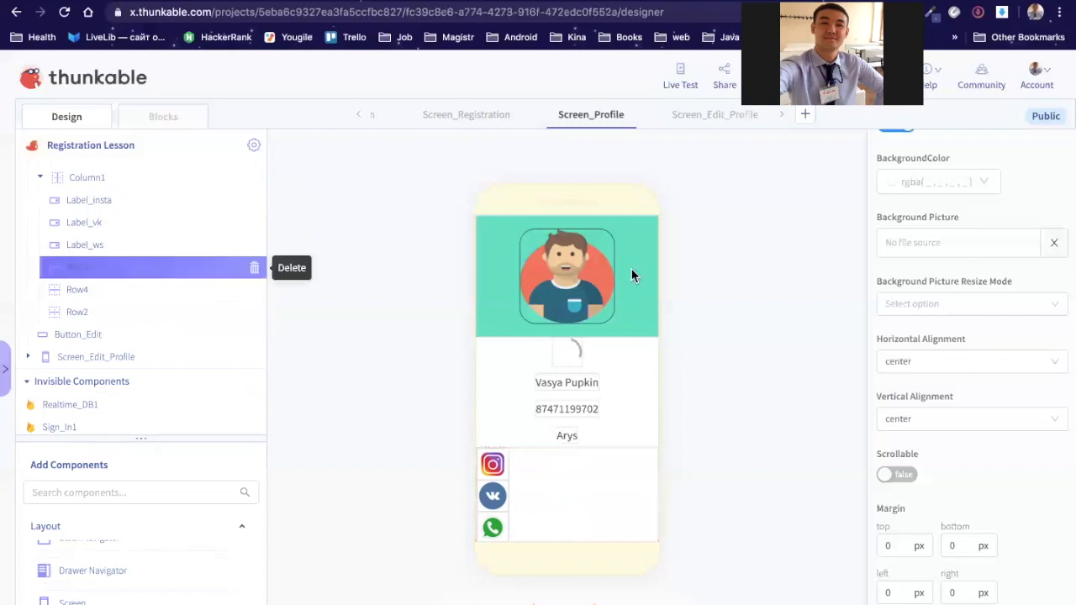
Step: Delete the empty Row3, Row4 and Row2, confirming each deletion
left_click(283, 267)
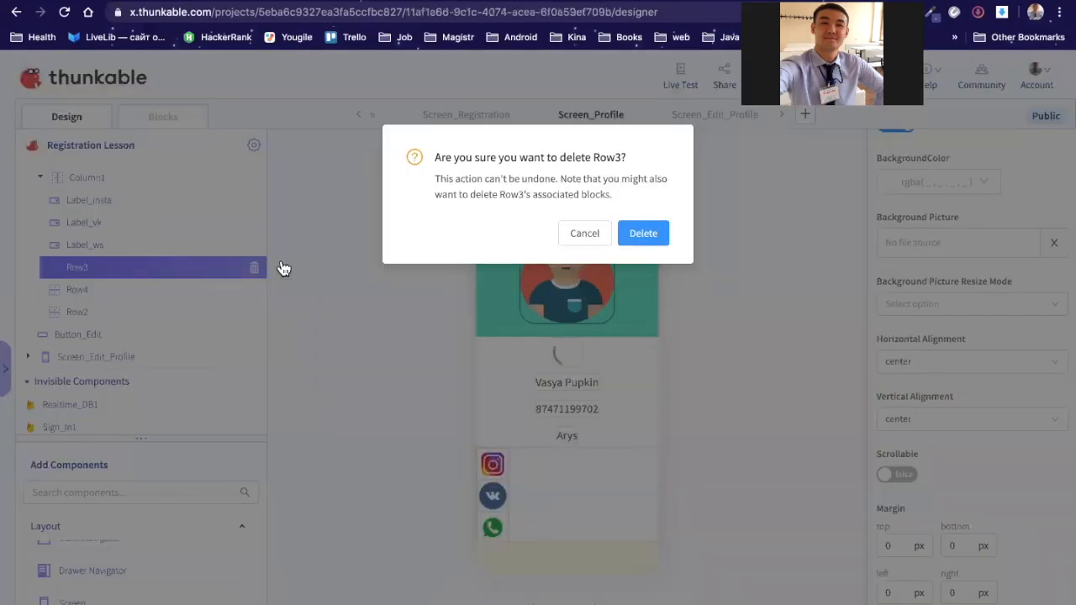
key("Return")
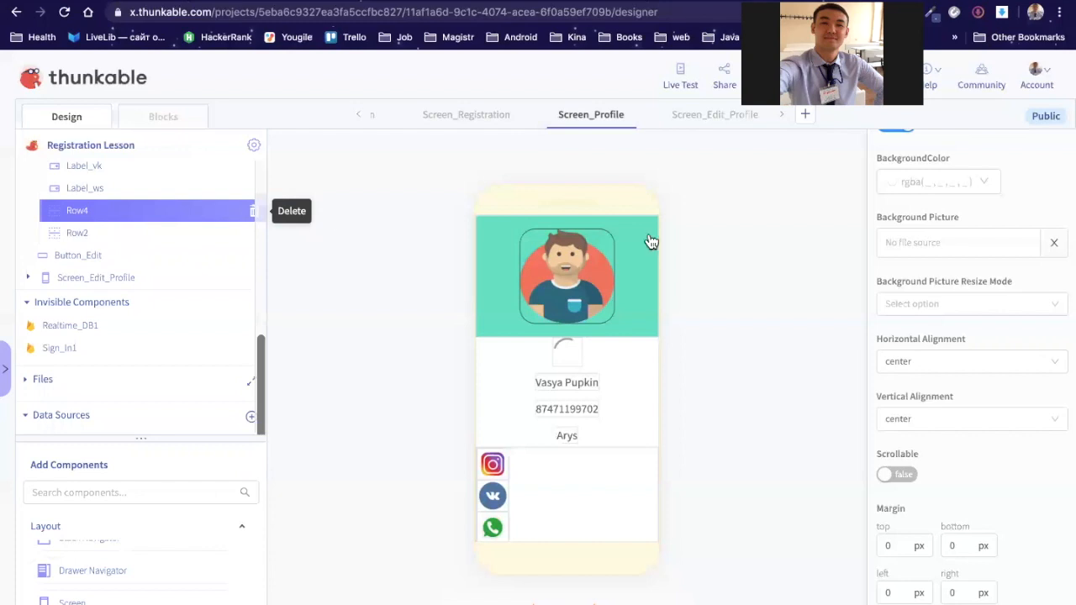
key("Delete")
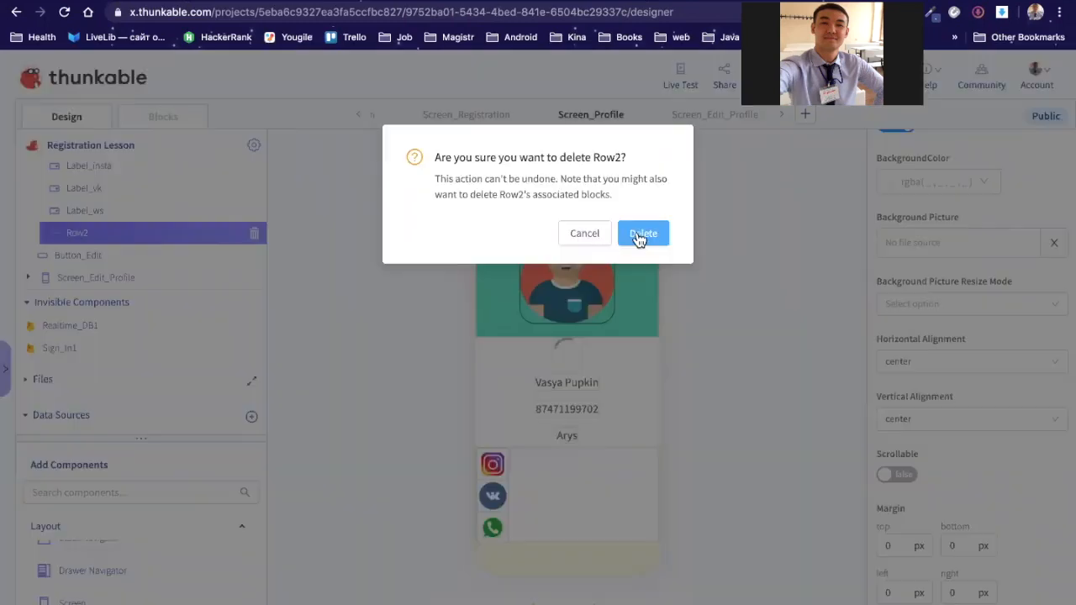
left_click(640, 240)
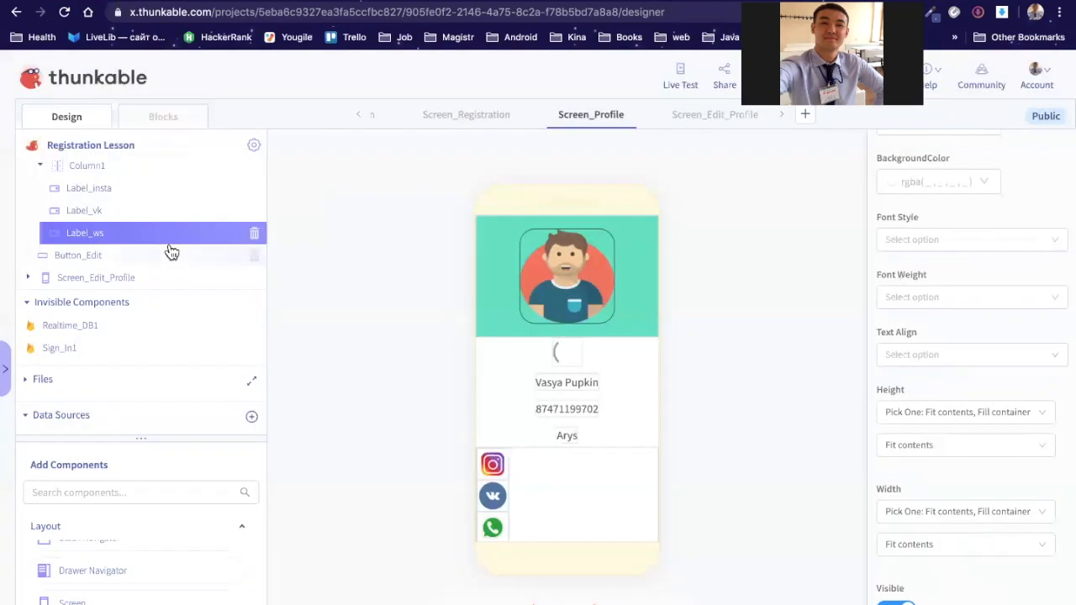
Step: Move Column1 with its three labels into Row5, placed after the icons column Column2
scroll(168, 249, "up", 3)
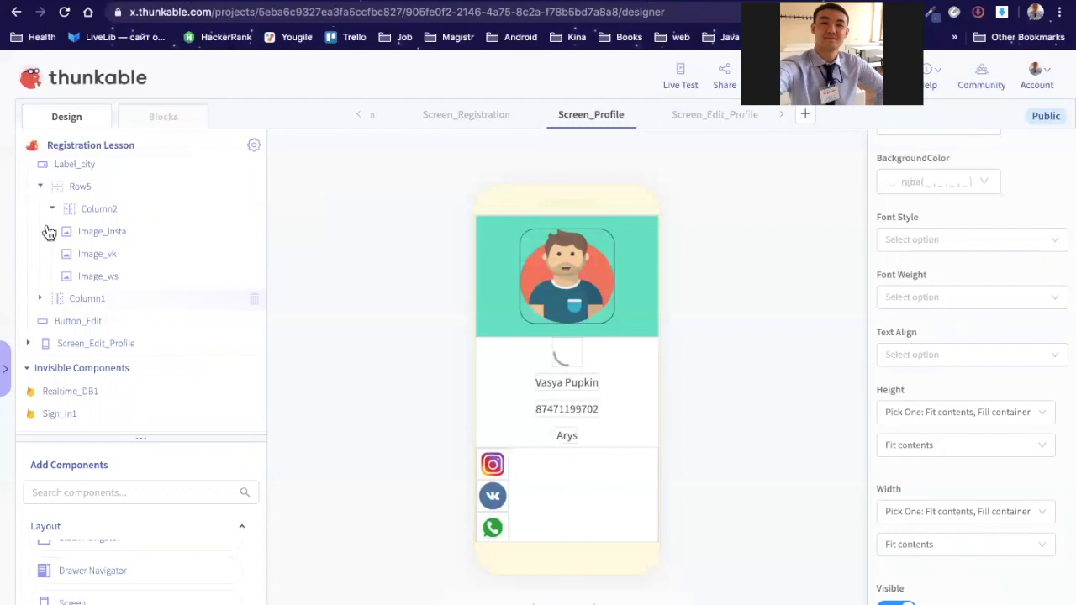
left_click_drag(84, 299, 55, 213)
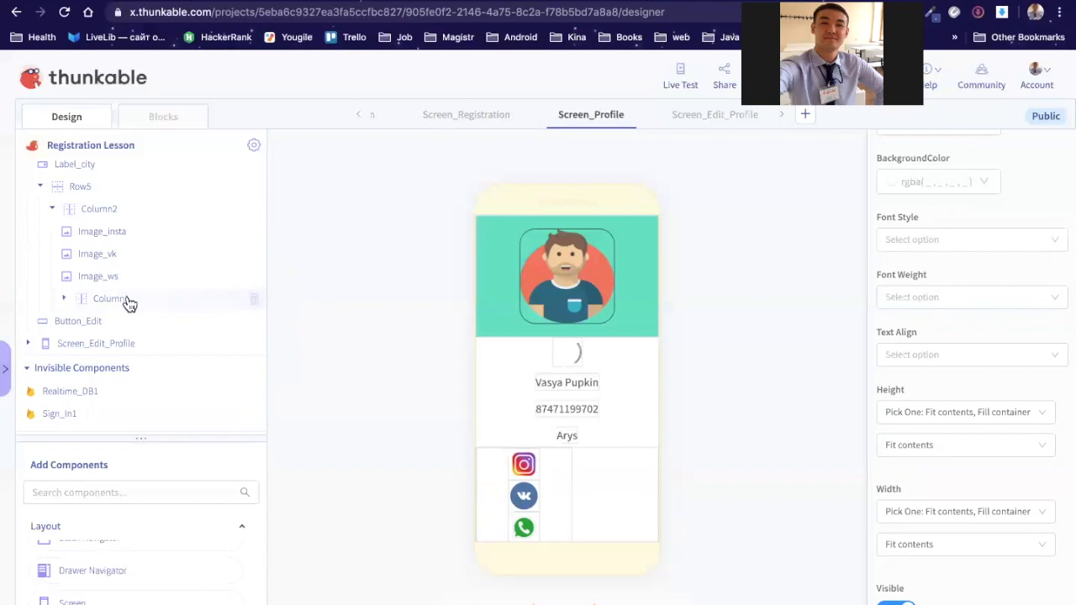
left_click(64, 298)
mouse_move(105, 302)
left_mouse_down()
mouse_move(59, 299)
mouse_move(125, 304)
mouse_move(86, 197)
mouse_move(93, 206)
left_mouse_up()
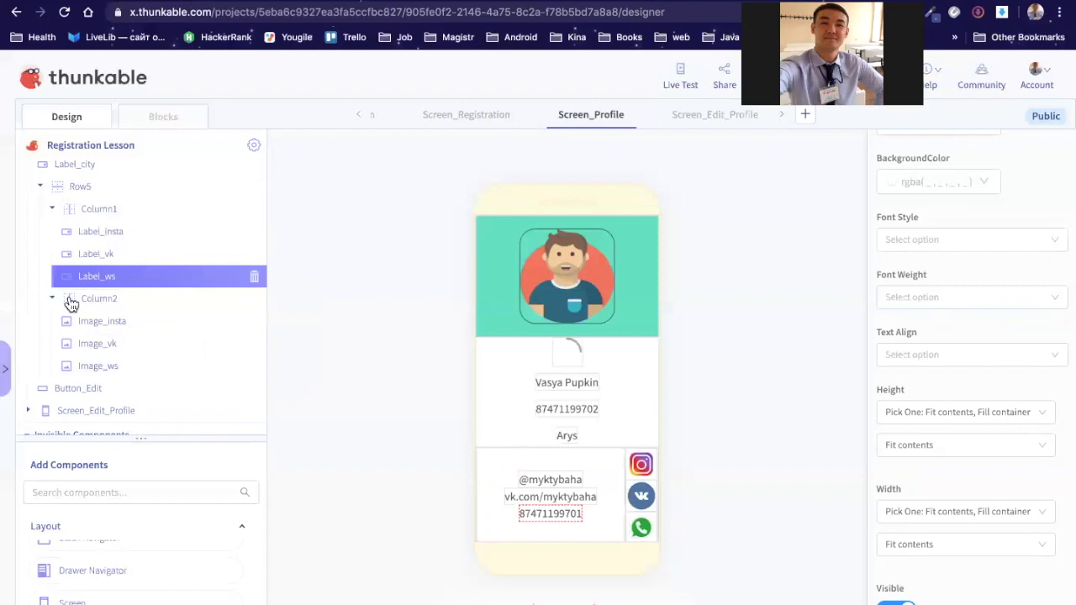
left_click_drag(95, 211, 98, 205)
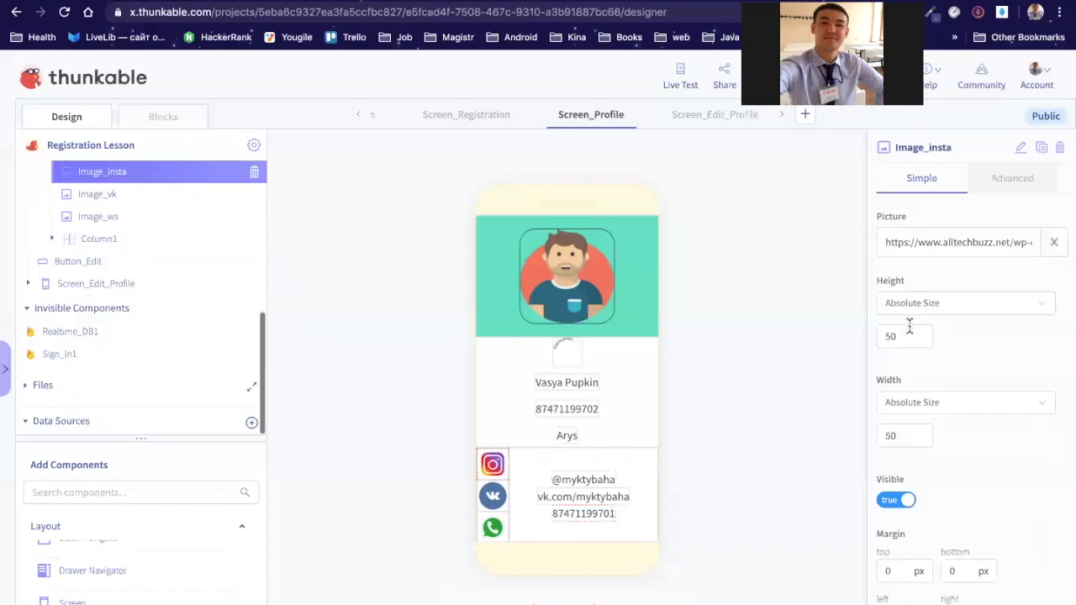
Step: Set Label_insta's Height to Absolute Size 50
left_click(52, 238)
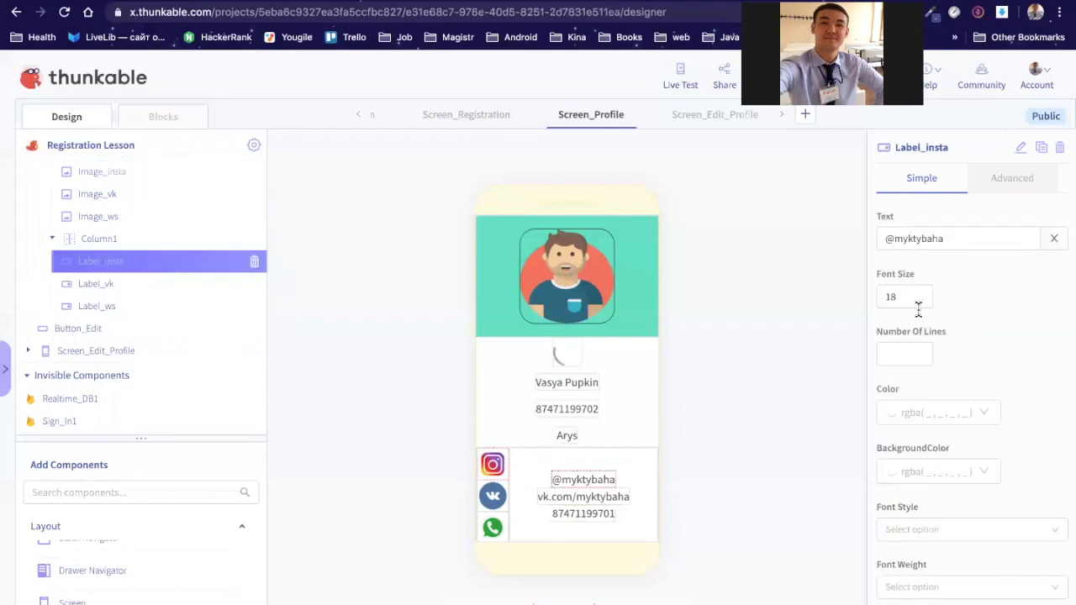
scroll(939, 317, "down", 1)
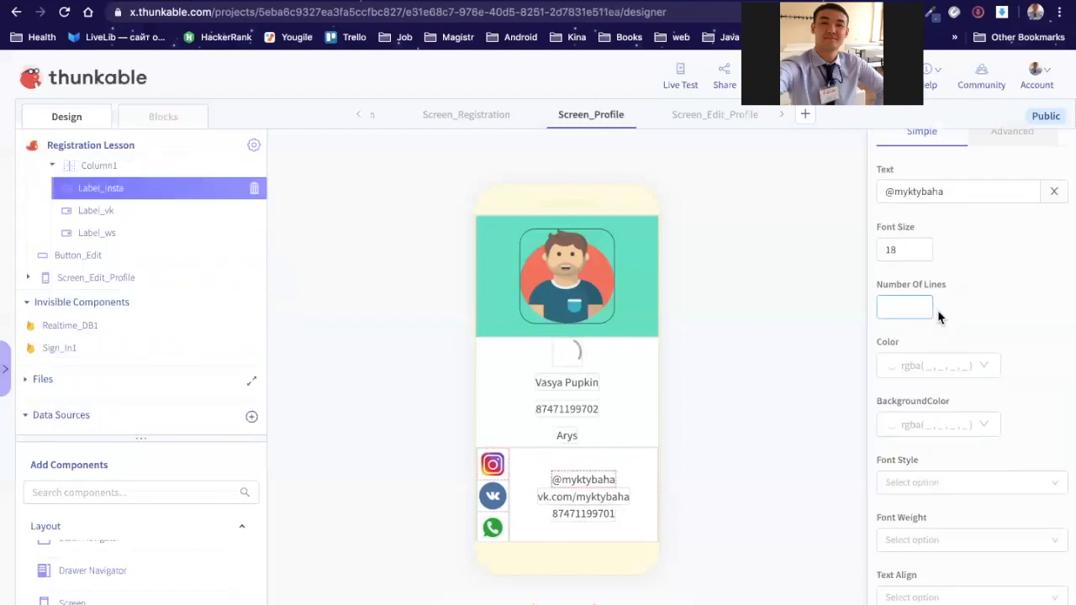
scroll(939, 317, "down", 8)
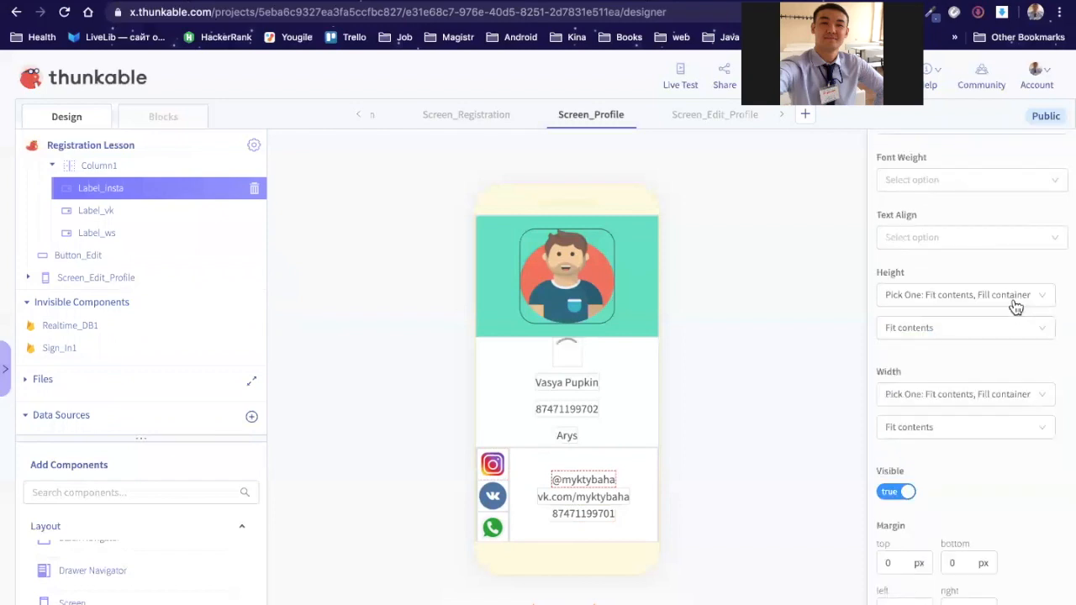
left_click(1017, 297)
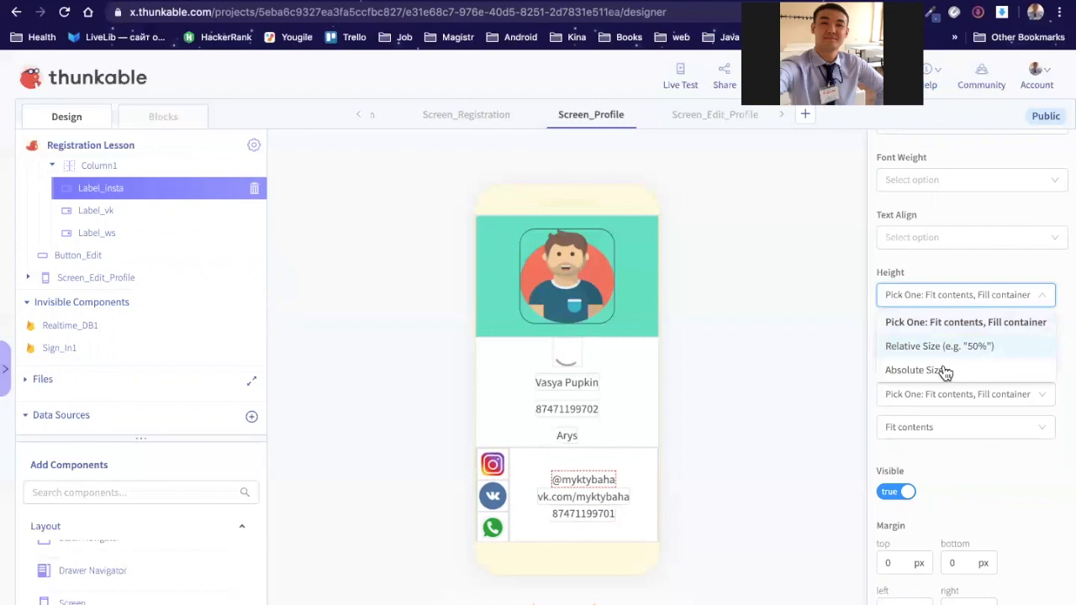
left_click(915, 370)
left_click(909, 327)
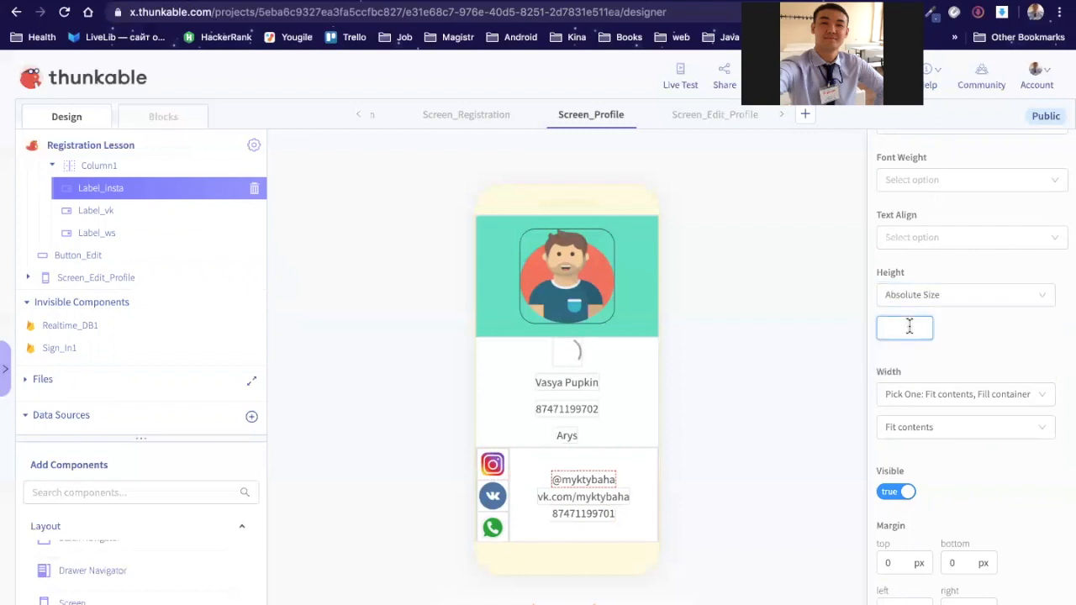
type("50")
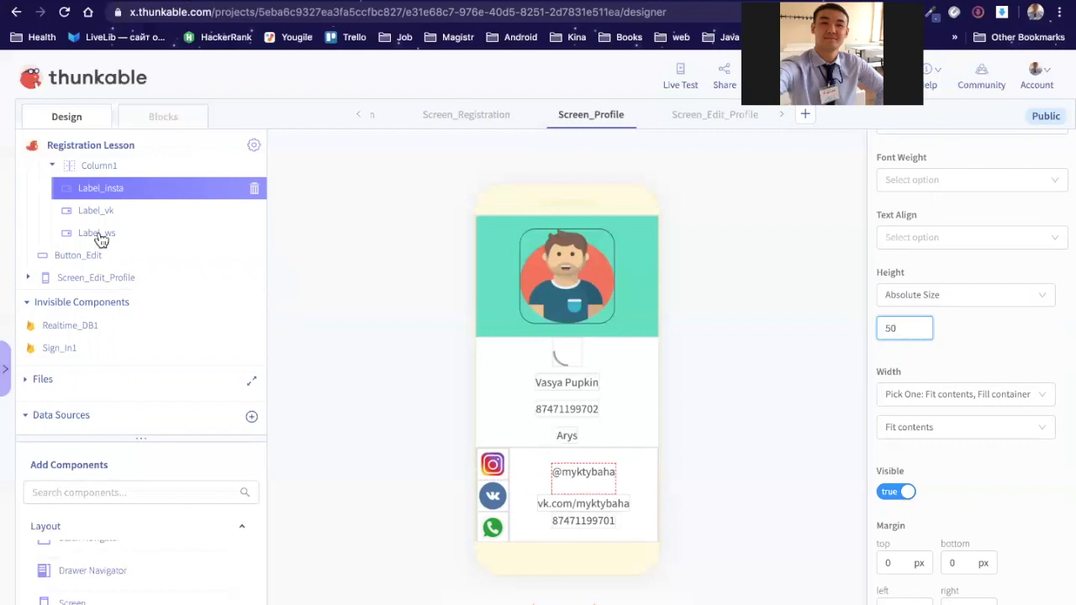
Step: Set Label_vk's Height to Absolute Size 50
left_click(115, 212)
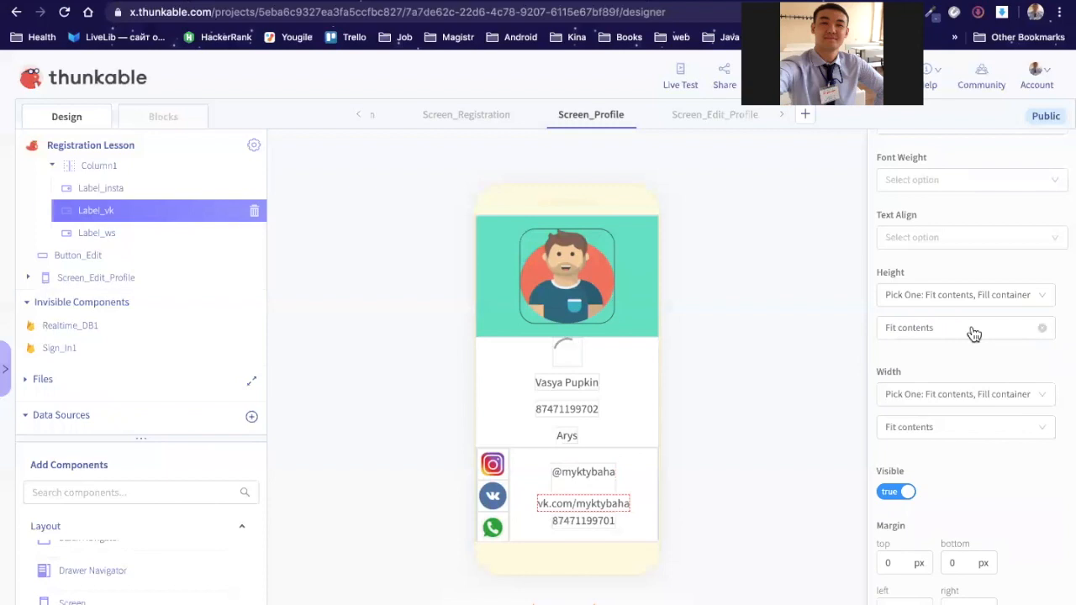
left_click(973, 327)
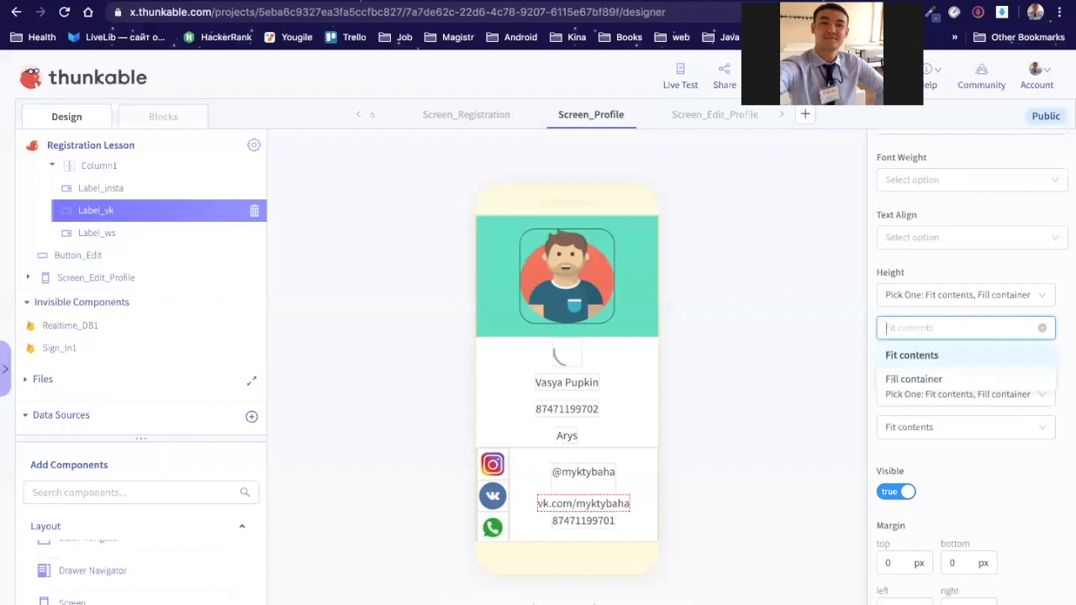
type("50")
left_click(999, 305)
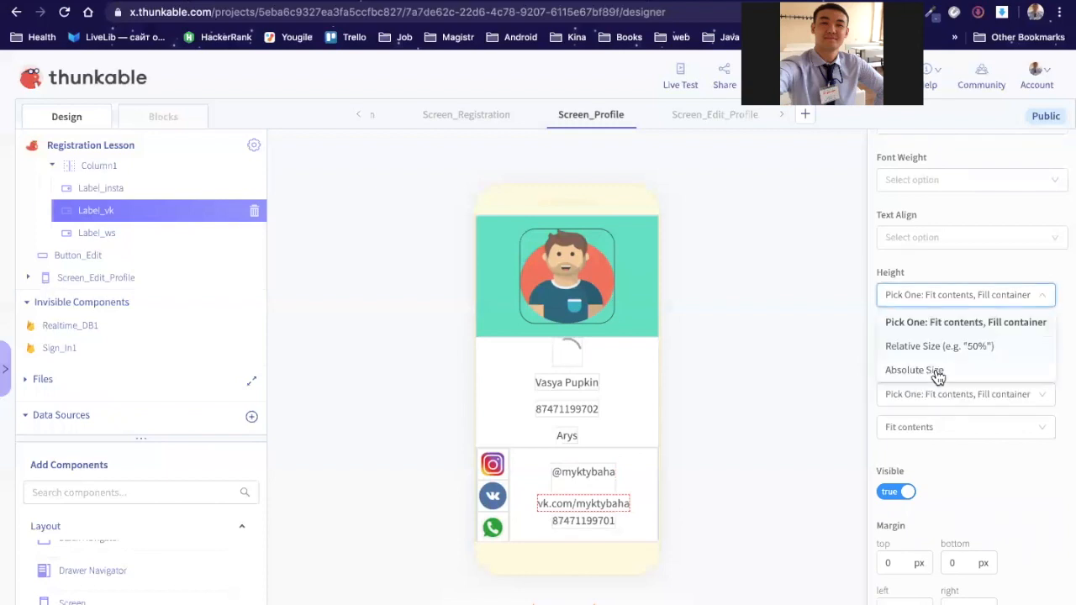
left_click(935, 372)
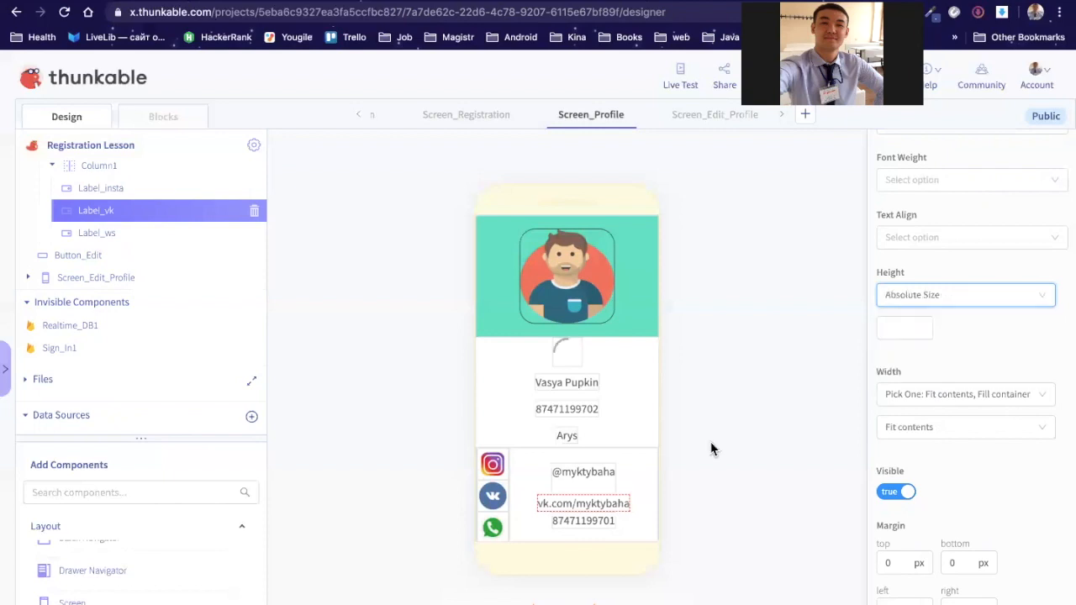
left_click(914, 328)
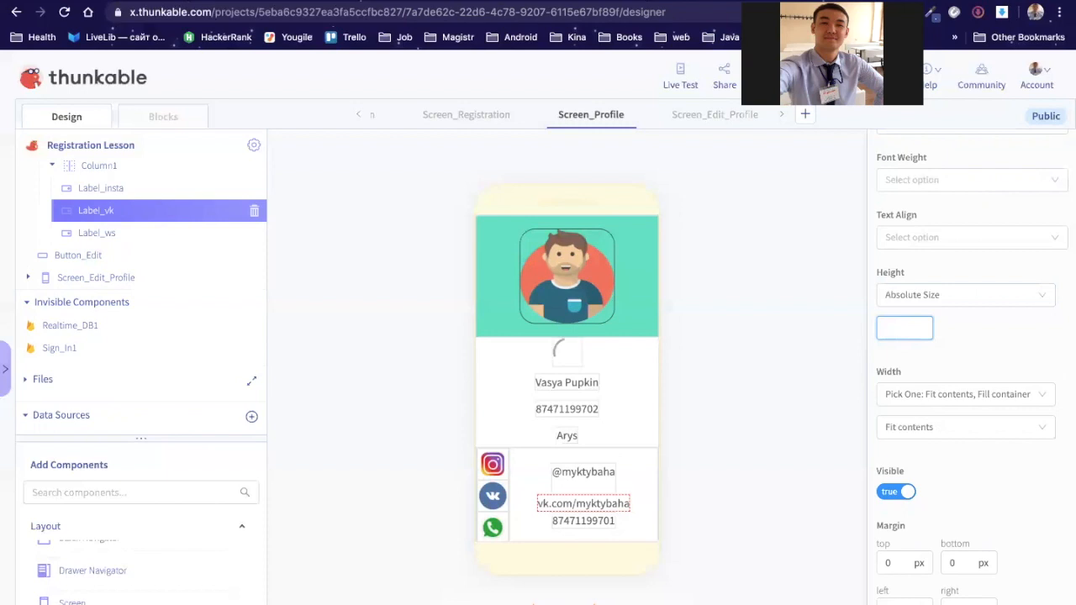
type("50")
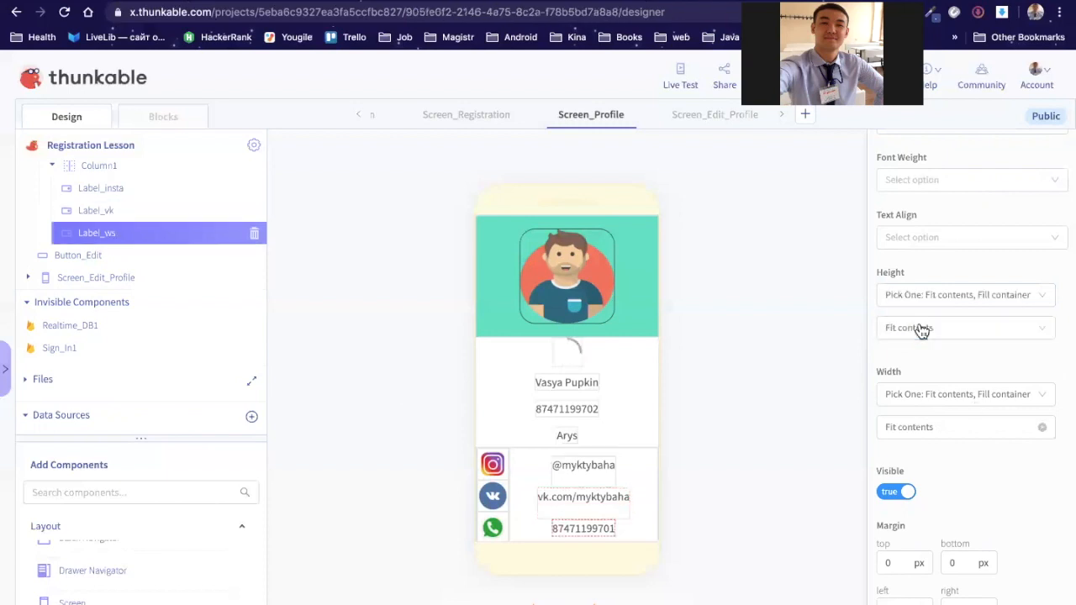
Step: Set Label_ws's Height to Absolute Size 50
left_click(1036, 295)
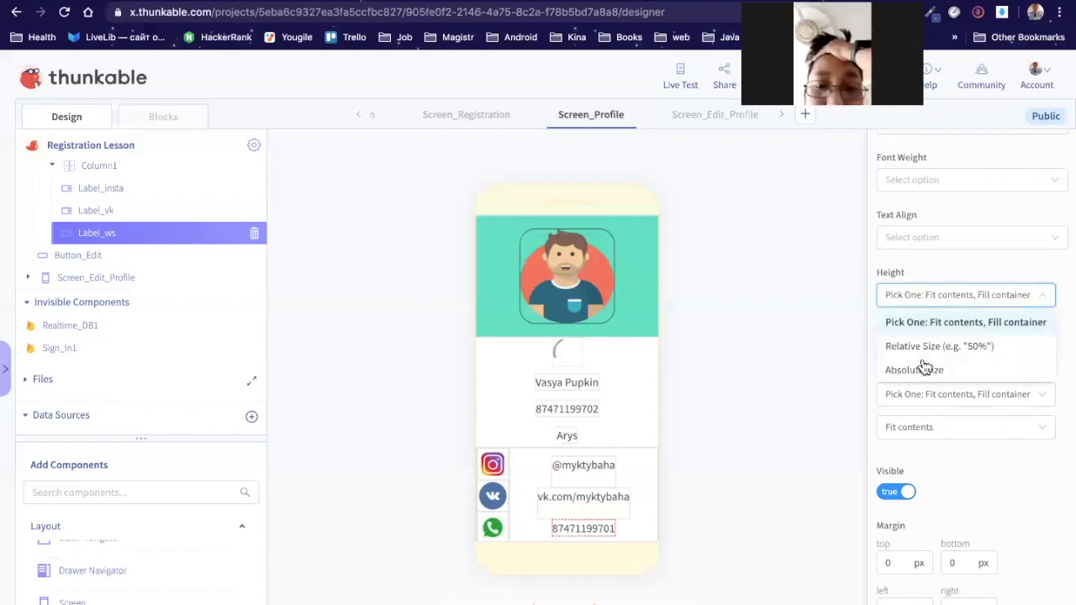
left_click(992, 368)
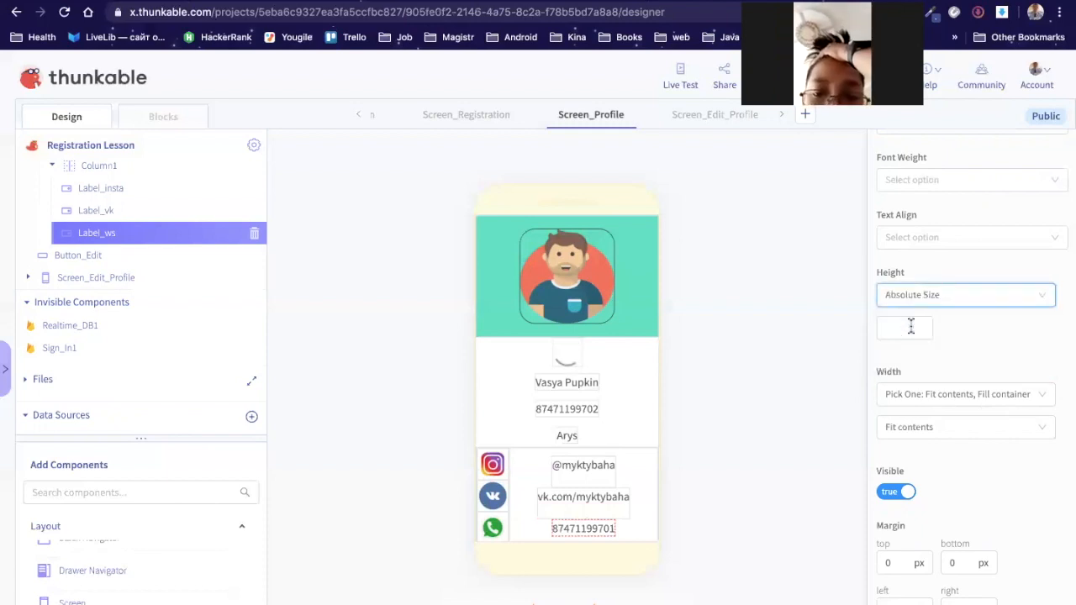
left_click(910, 326)
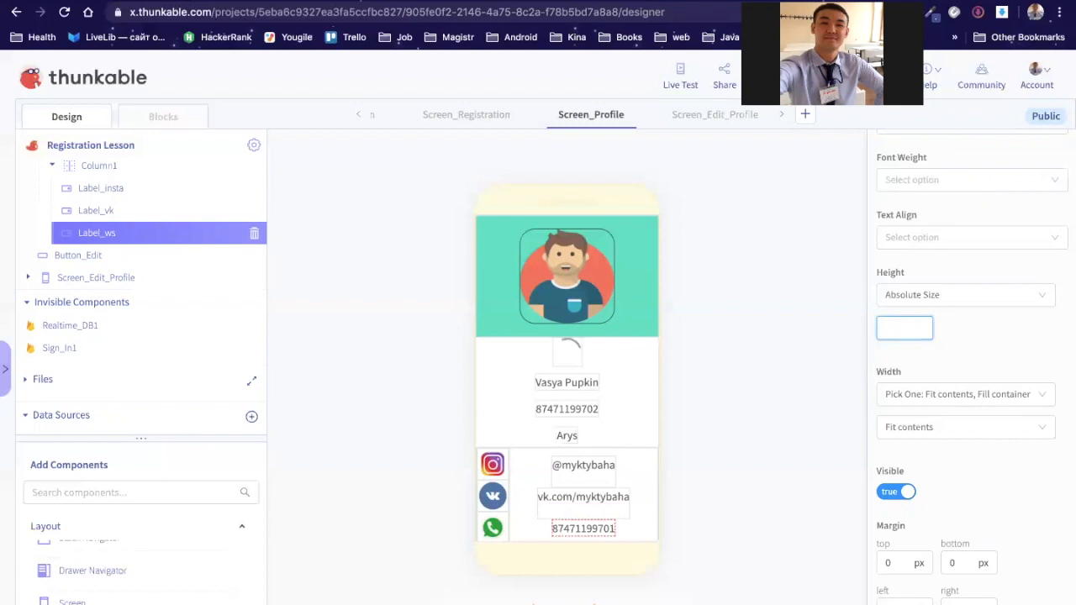
type("50")
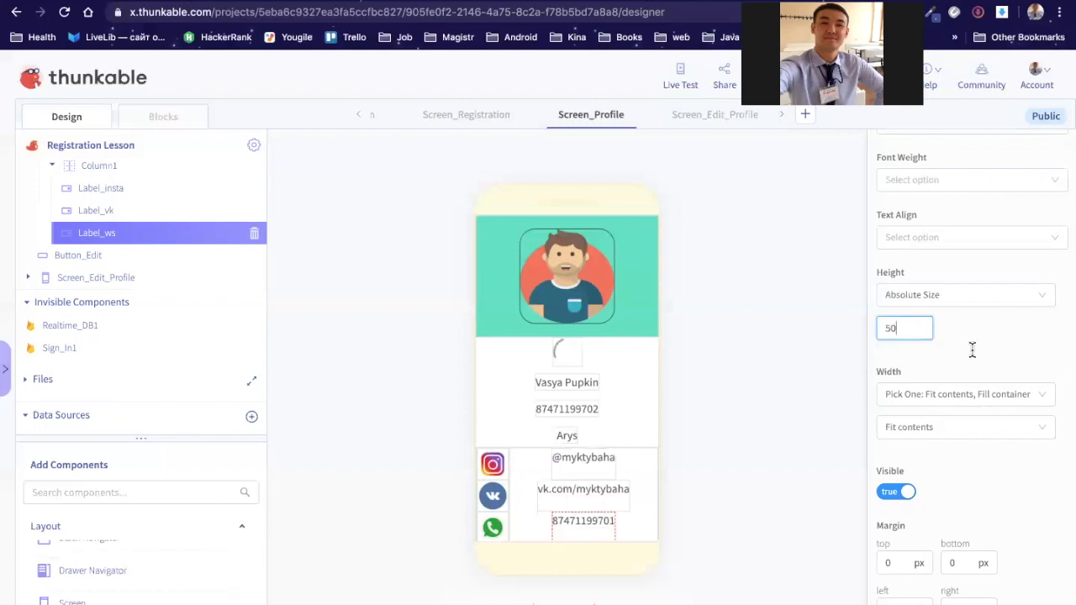
left_click(748, 459)
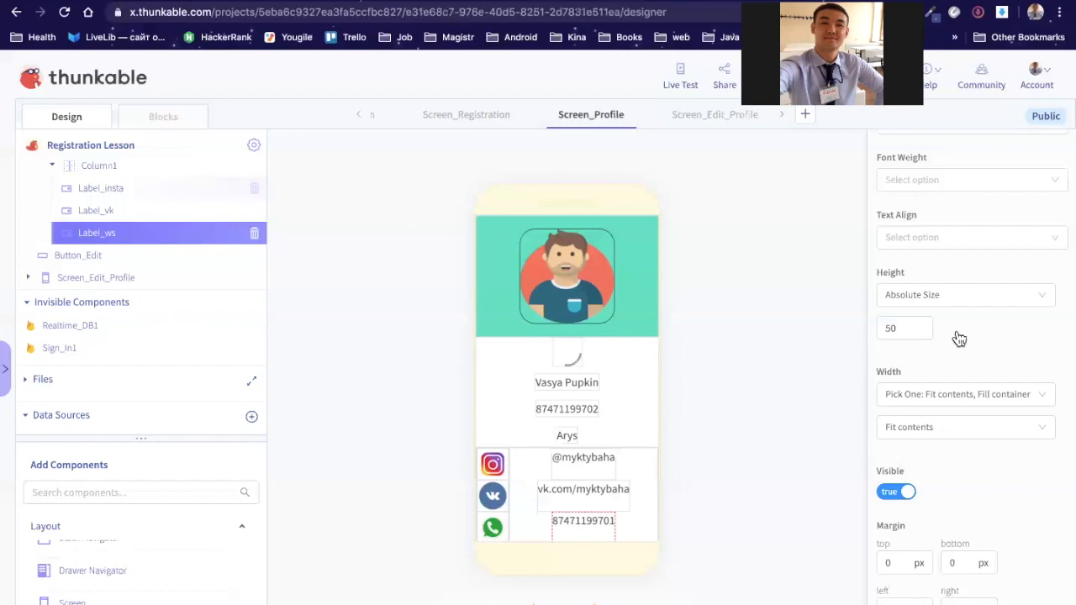
Step: Set Label_insta's Text Align to Center
scroll(1025, 362, "down", 1)
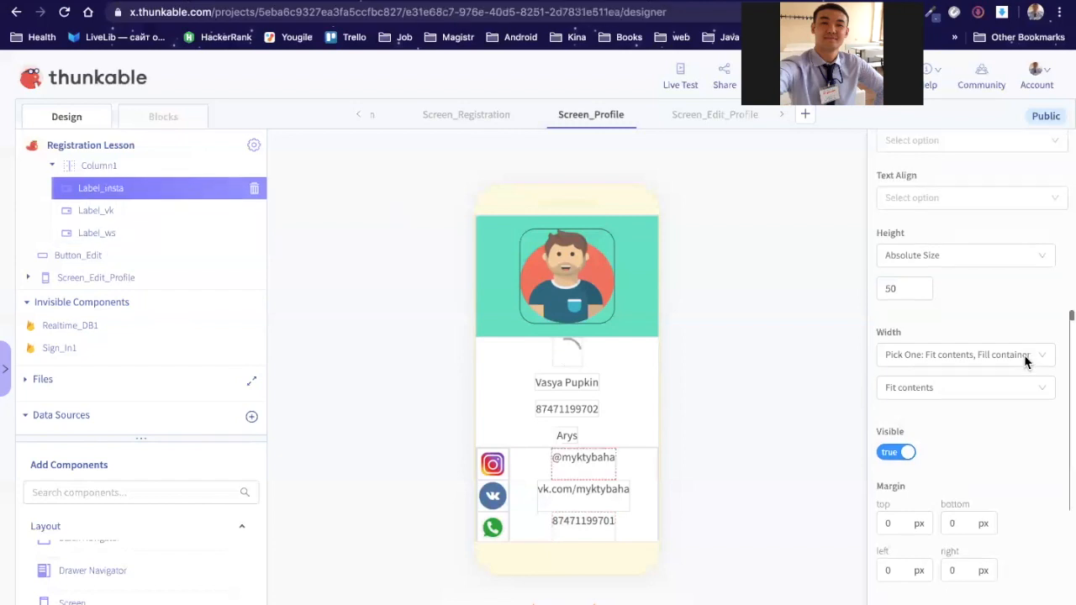
scroll(1025, 362, "down", 3)
scroll(1025, 362, "down", 2)
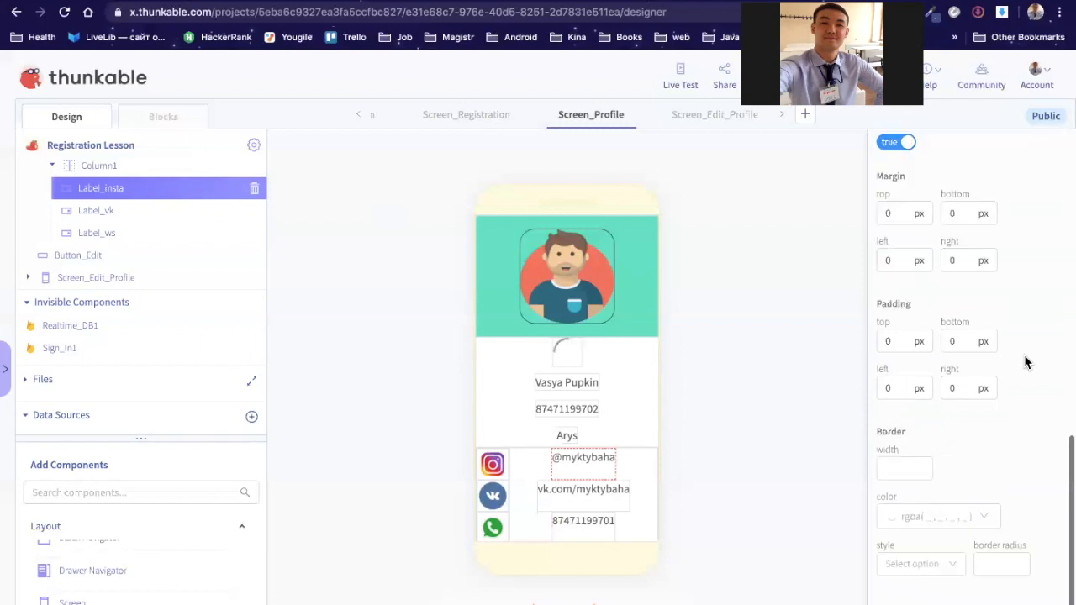
scroll(1025, 363, "up", 1)
scroll(1025, 362, "up", 5)
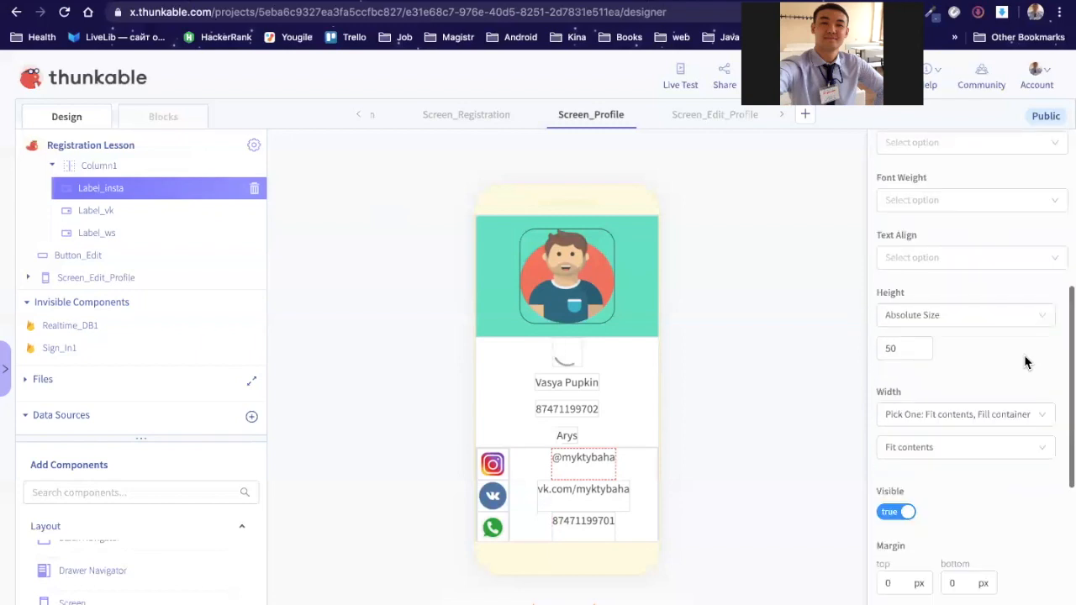
scroll(1025, 362, "up", 1)
left_click(1054, 350)
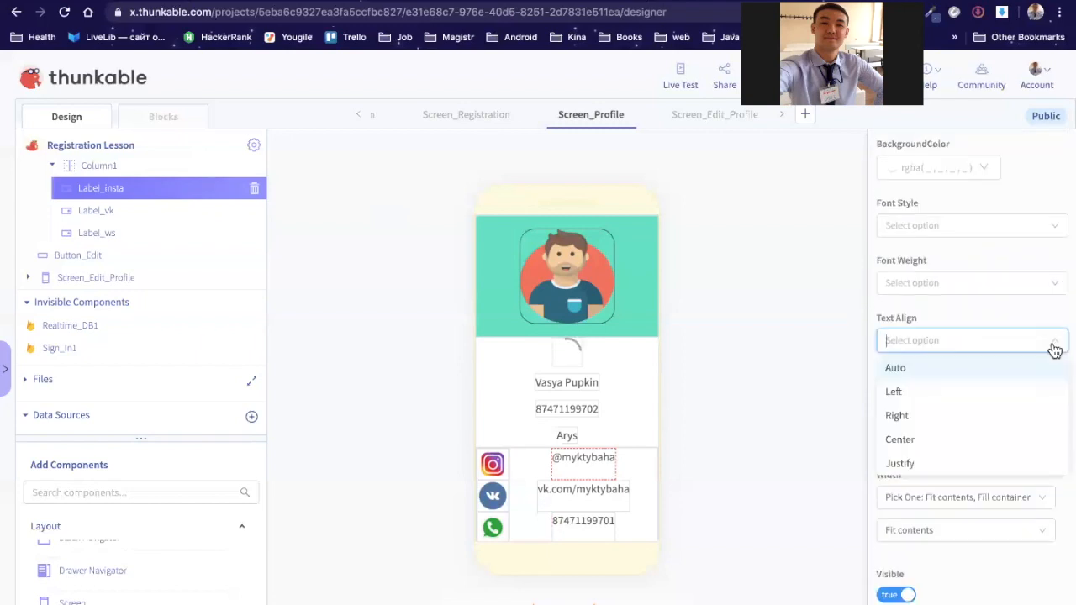
left_click(950, 447)
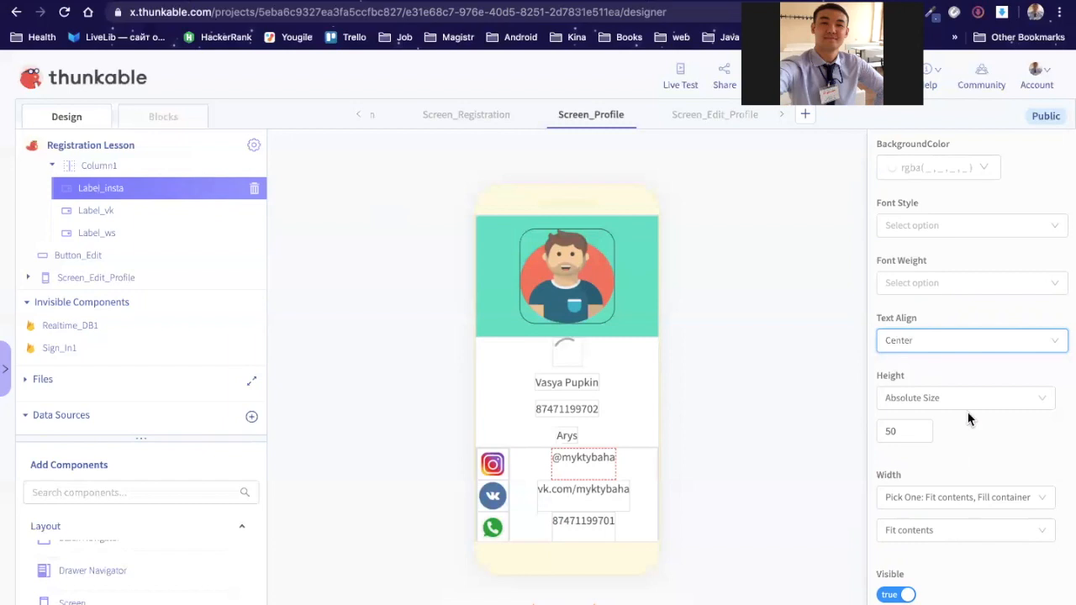
scroll(969, 426, "up", 2)
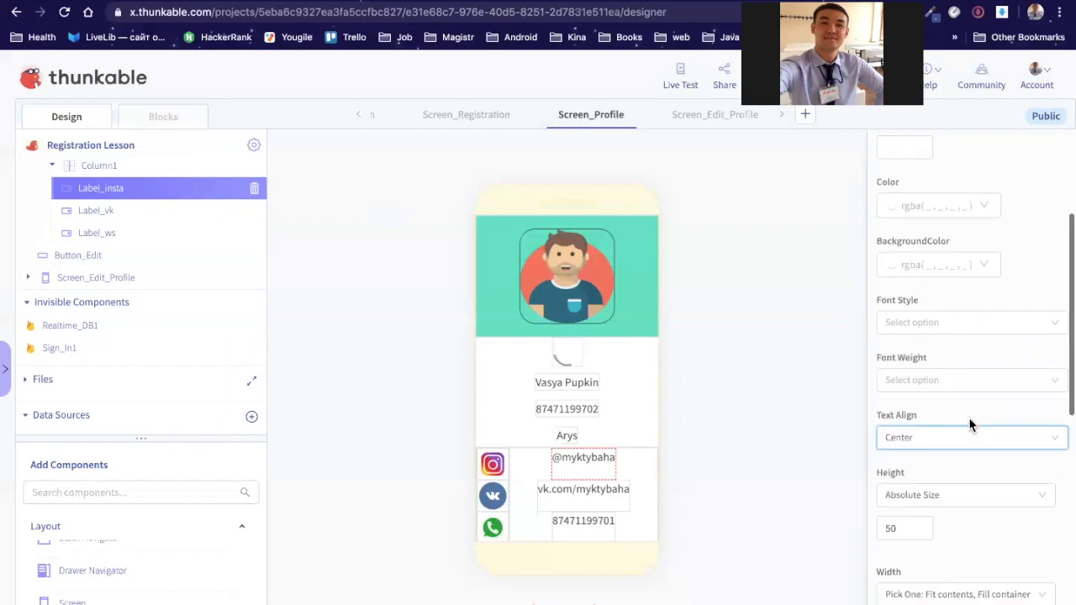
scroll(970, 424, "up", 1)
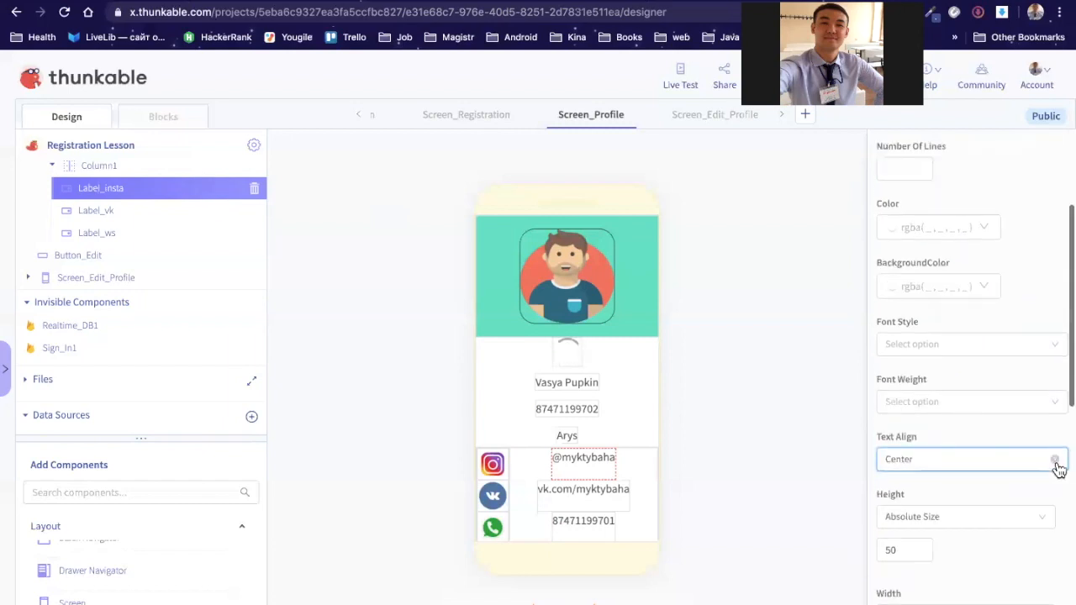
left_click(1056, 464)
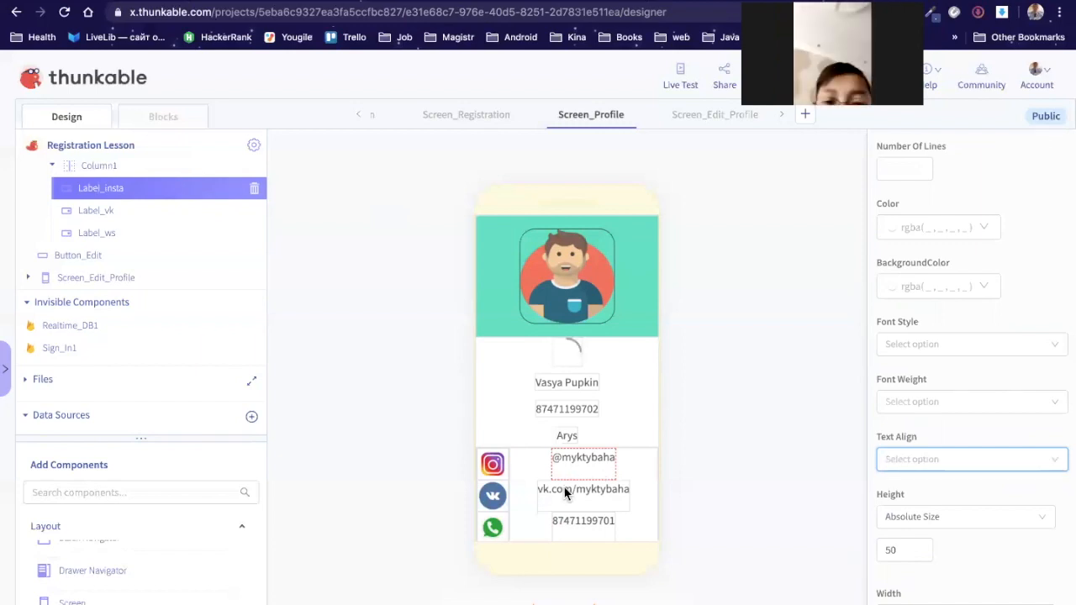
left_click(1056, 464)
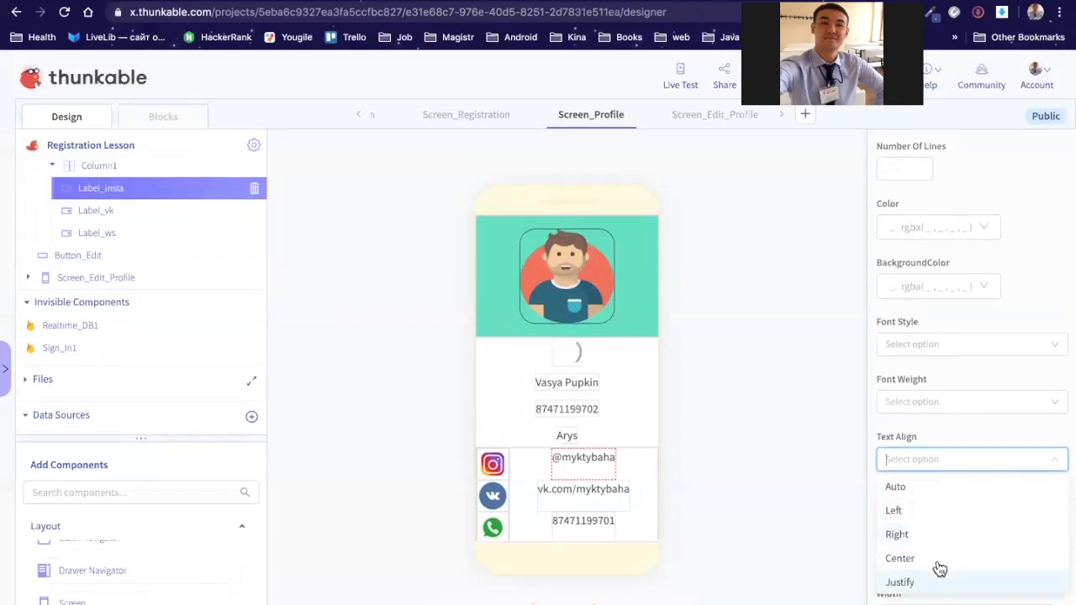
left_click(1007, 423)
scroll(997, 235, "up", 2)
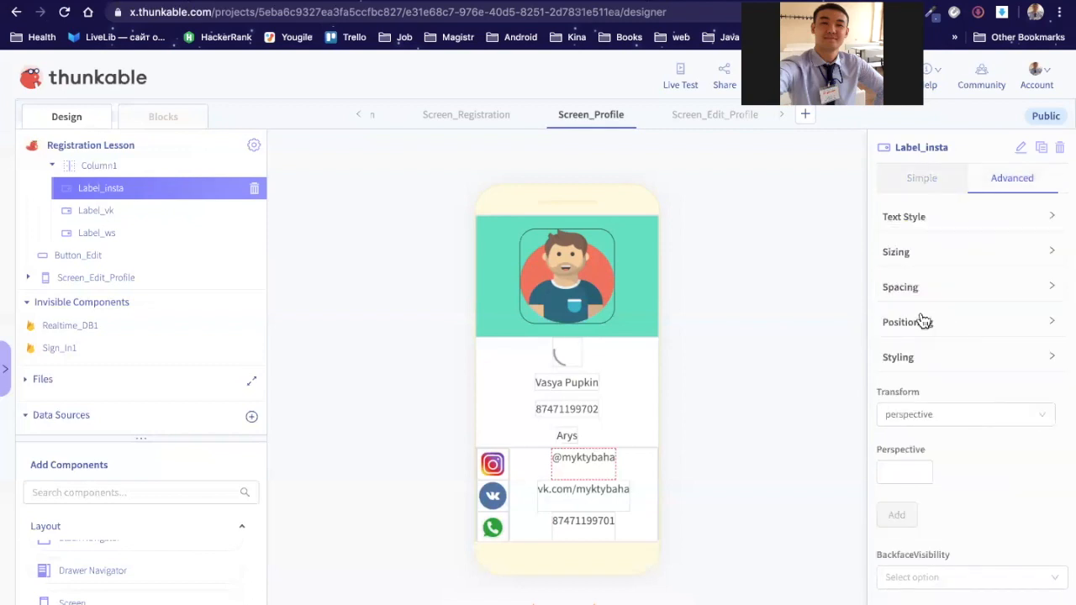
Step: Review Label_insta's Positioning section, checking its Overflow and Position options, then collapse it
left_click(923, 320)
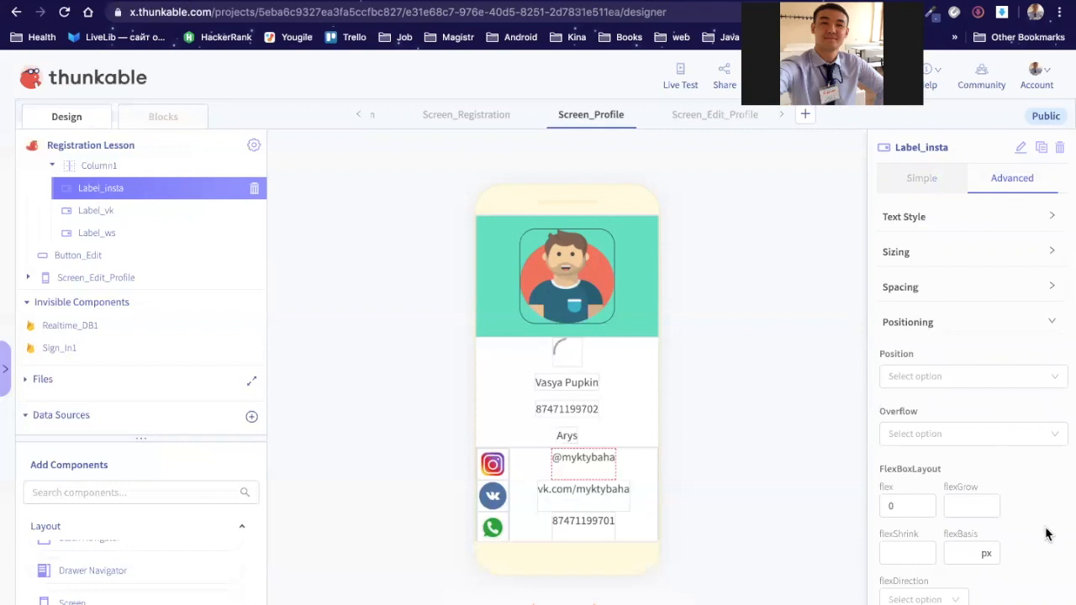
scroll(1047, 534, "down", 3)
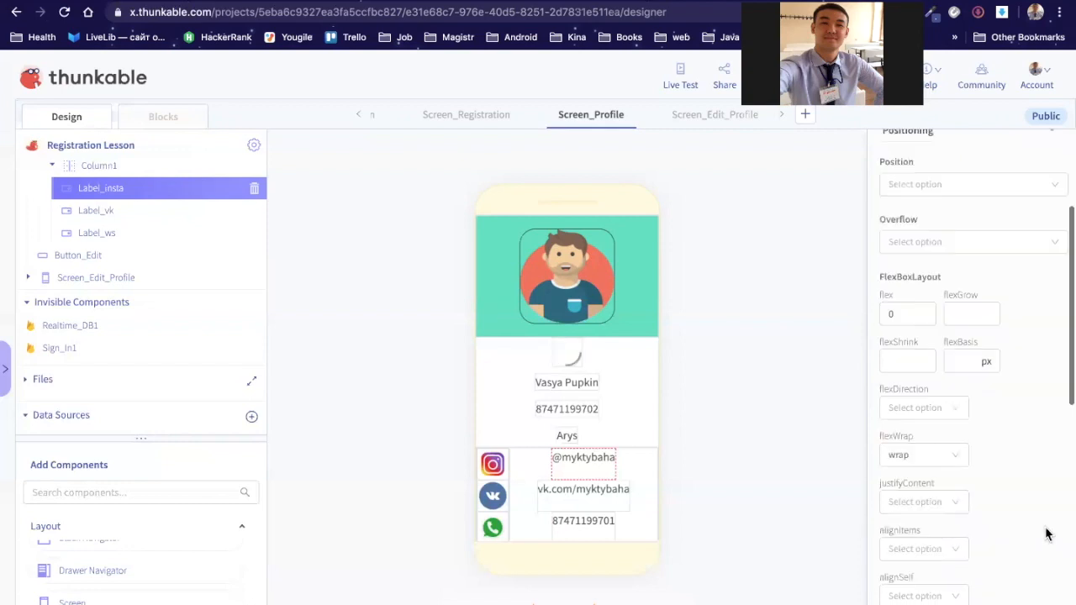
scroll(1047, 534, "down", 1)
scroll(1046, 534, "down", 2)
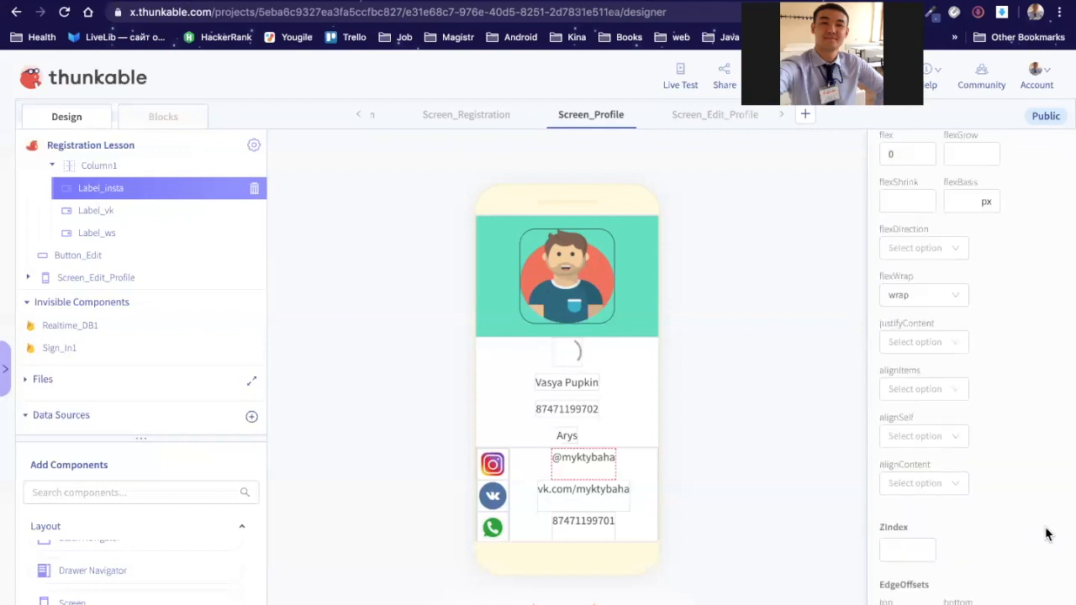
scroll(1047, 534, "down", 3)
scroll(1016, 419, "down", 1)
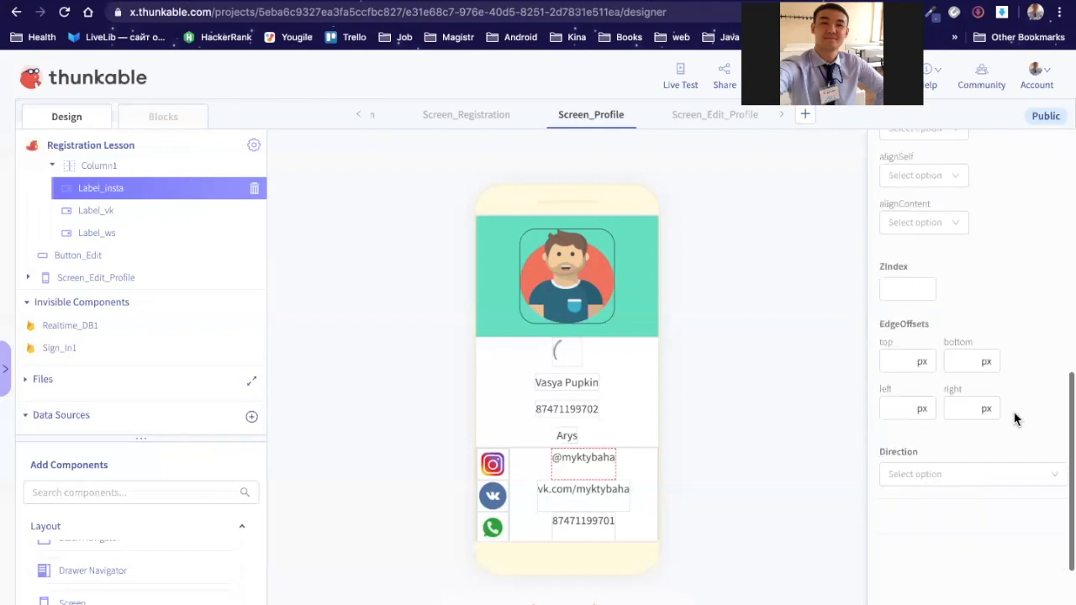
scroll(1016, 419, "down", 2)
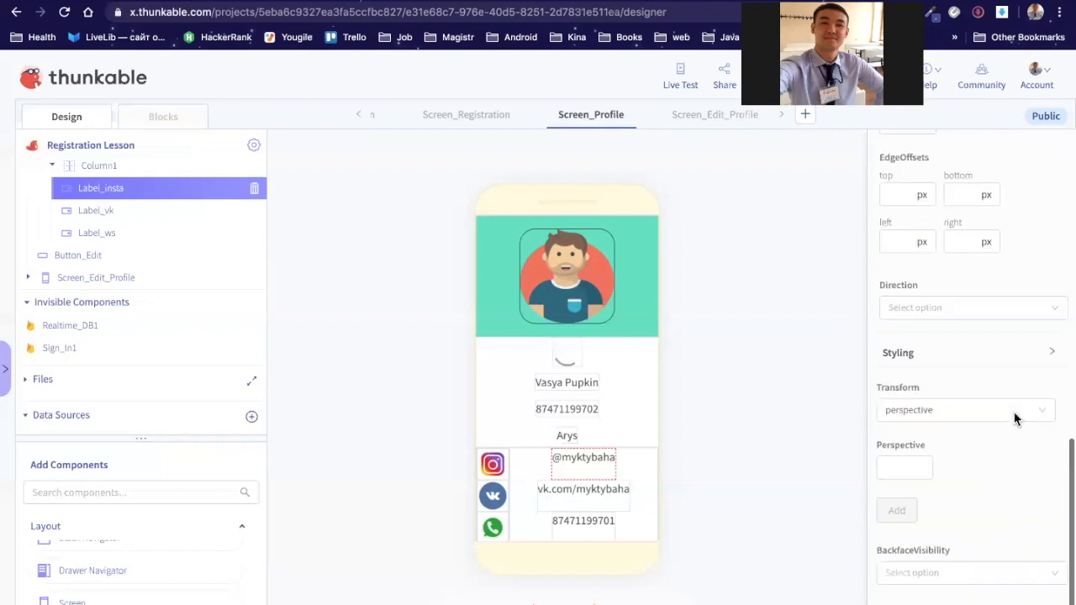
scroll(1015, 418, "up", 5)
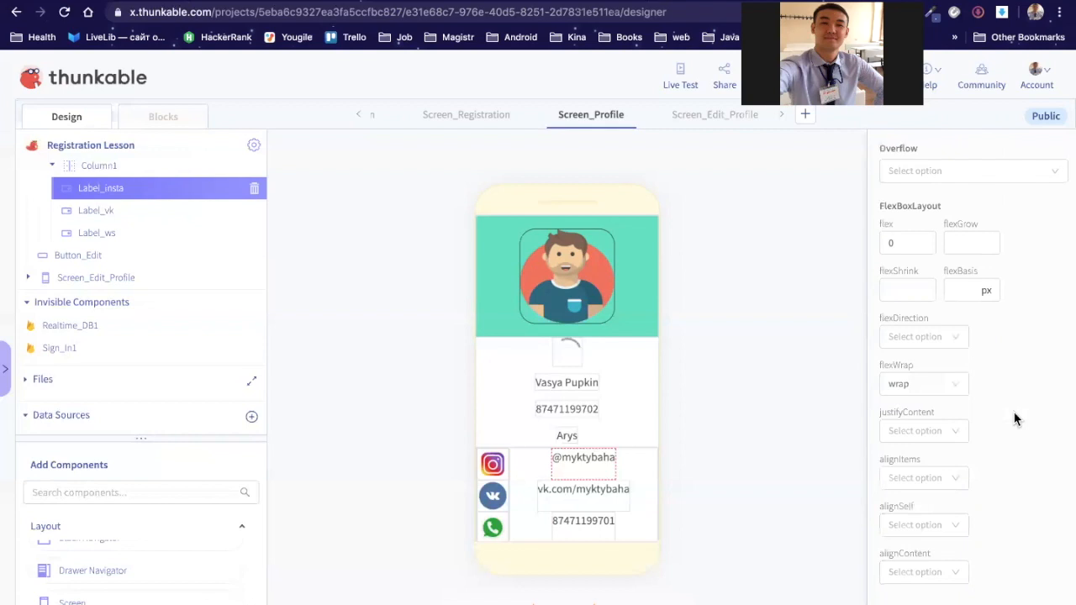
scroll(1016, 419, "up", 5)
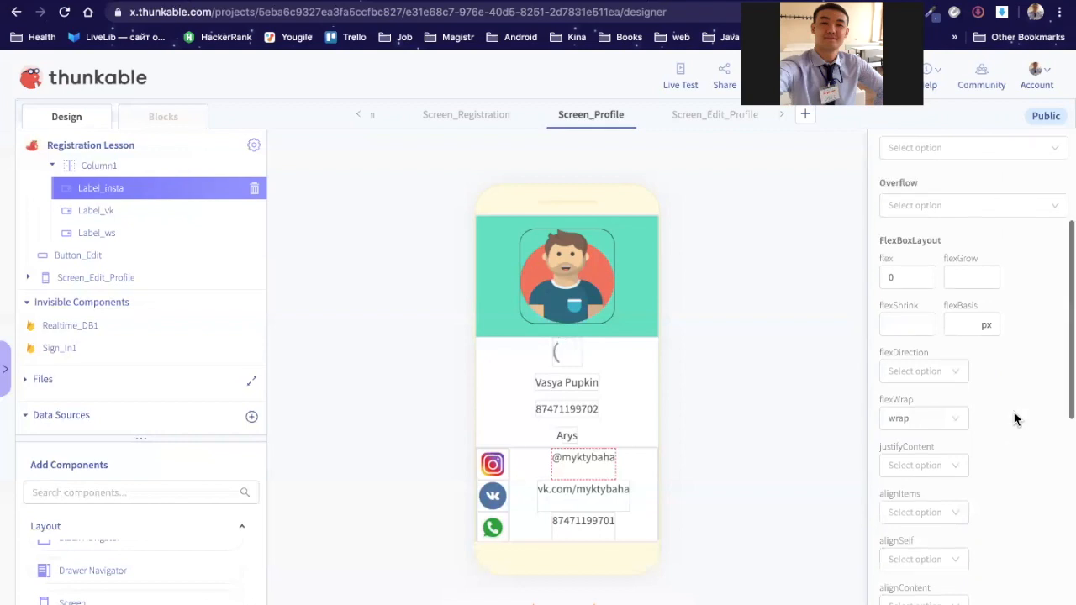
left_click(997, 366)
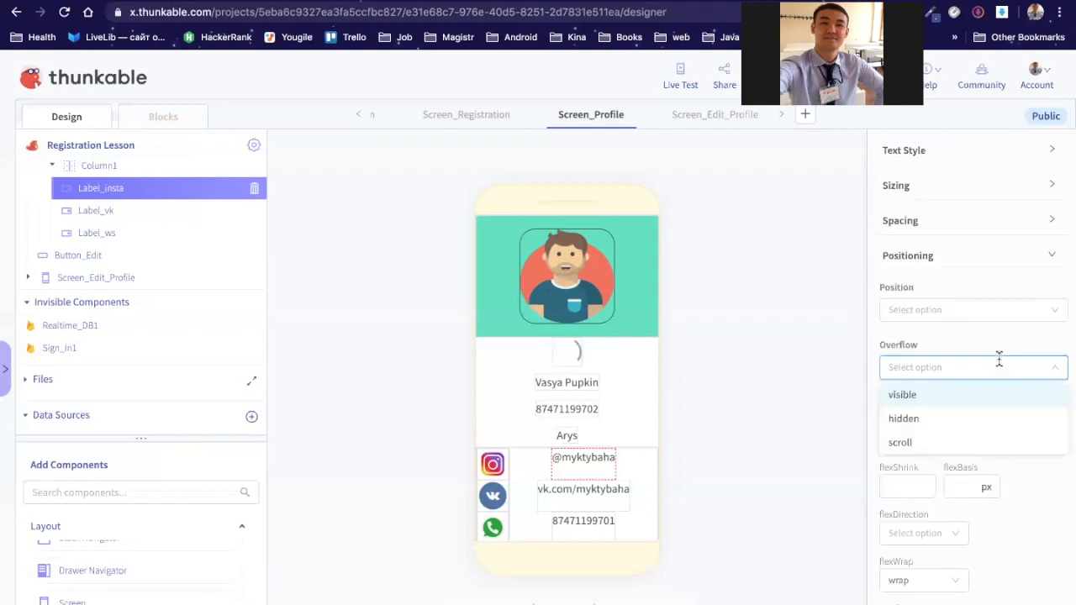
left_click(1003, 311)
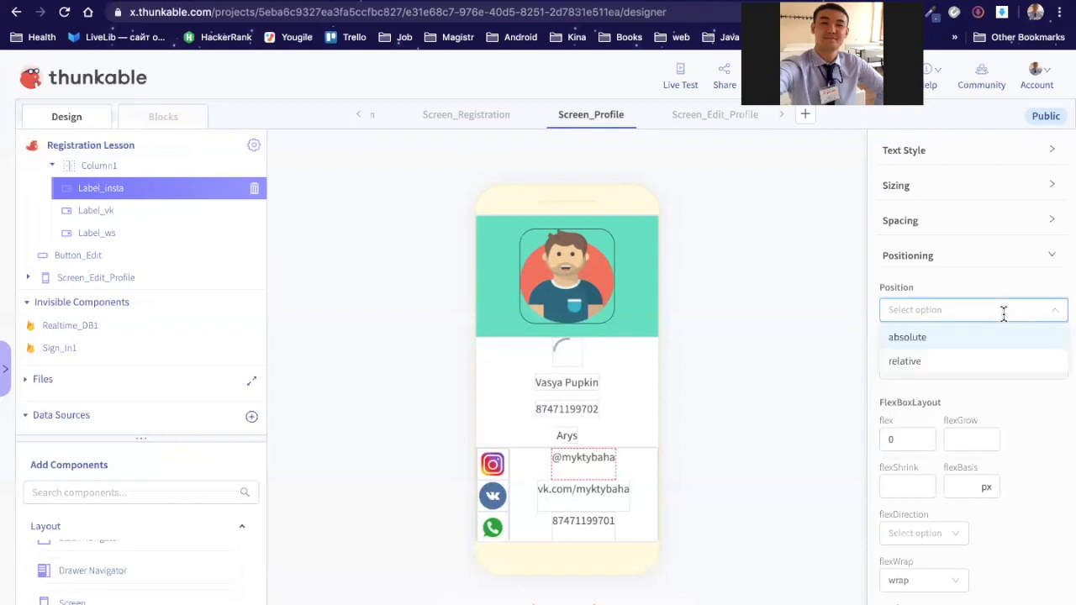
left_click(1022, 254)
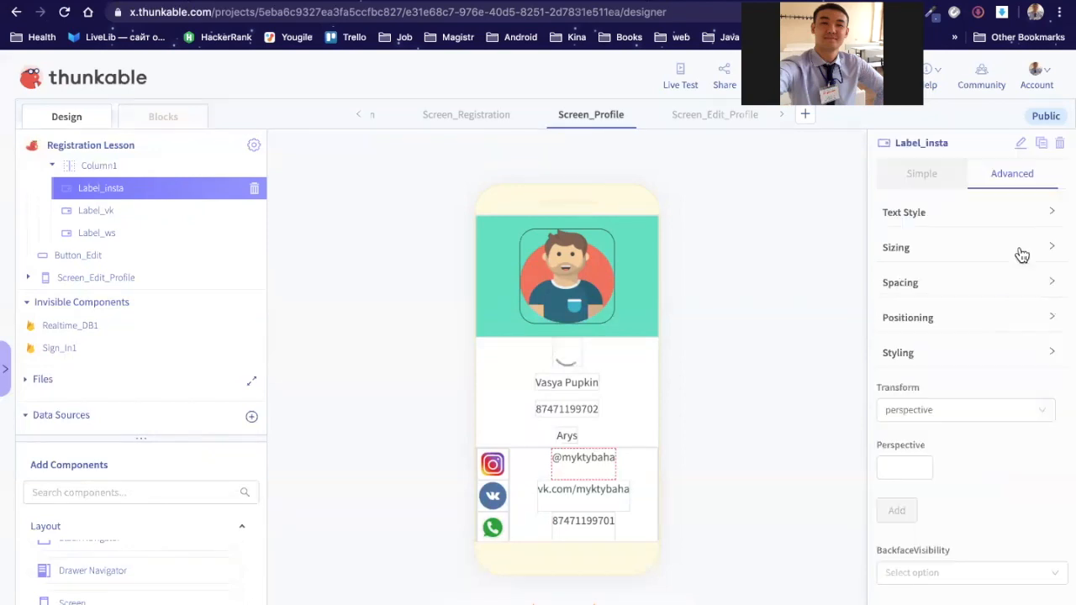
Step: Expand Label_insta's Text Style section, look through it, and collapse it again
left_click(975, 219)
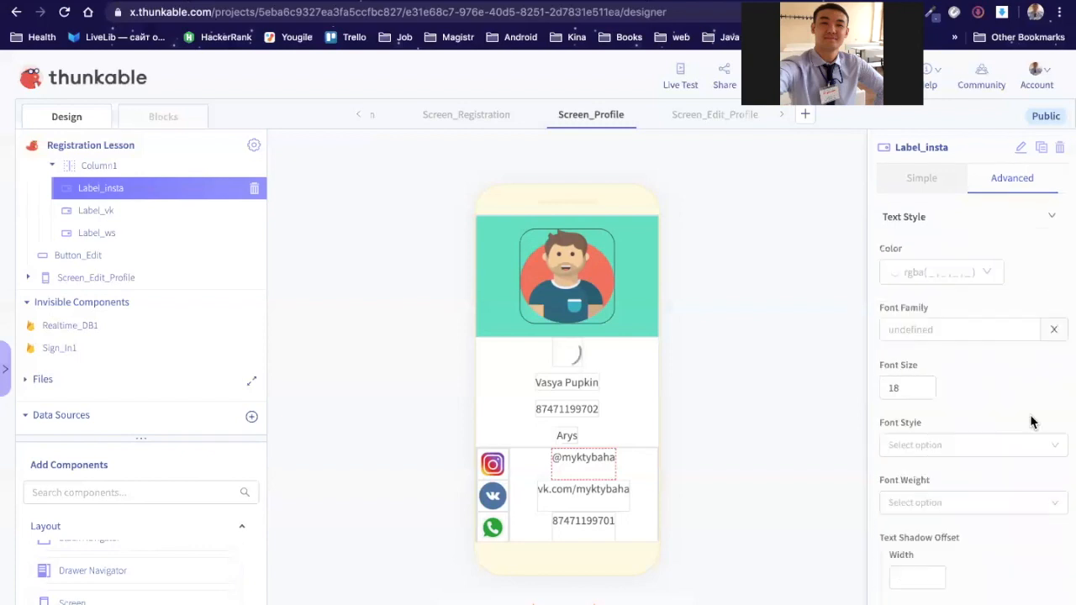
scroll(1033, 423, "down", 1)
scroll(1032, 423, "down", 3)
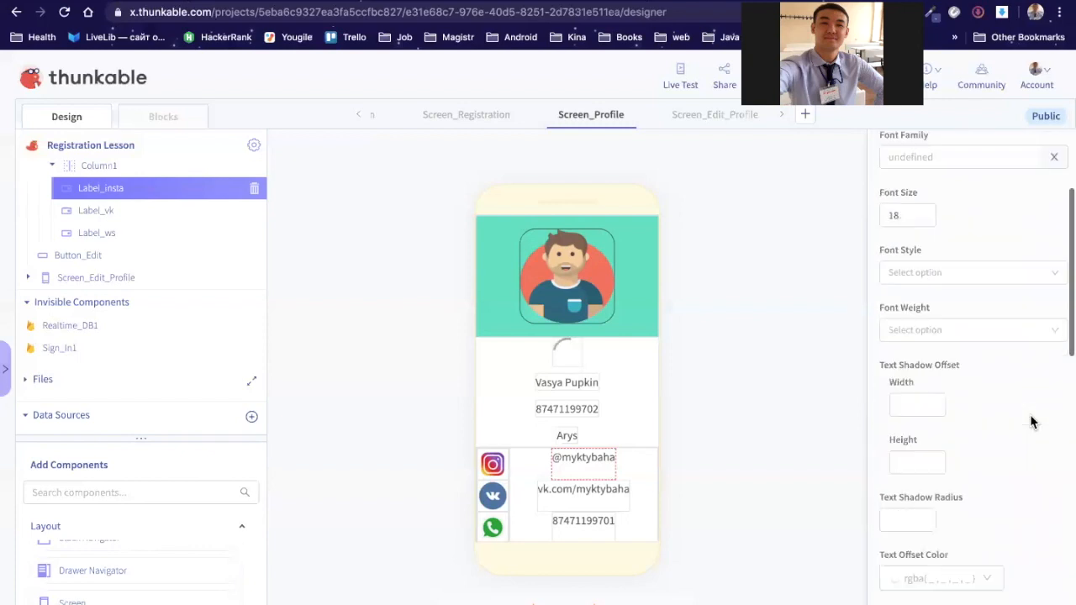
scroll(1033, 423, "down", 4)
scroll(1032, 423, "down", 2)
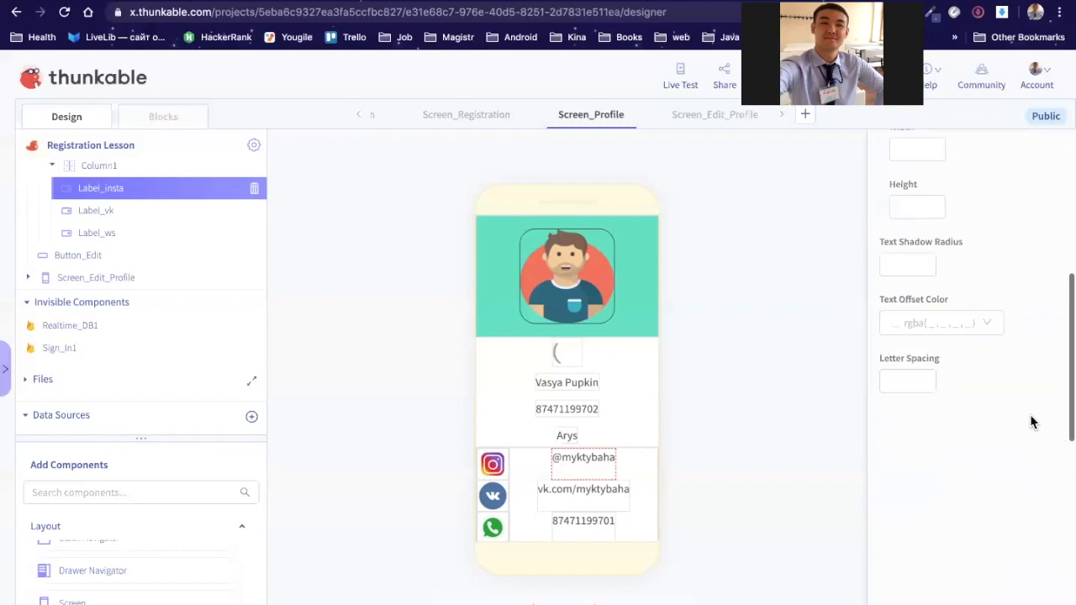
scroll(1032, 423, "down", 1)
scroll(1018, 300, "up", 10)
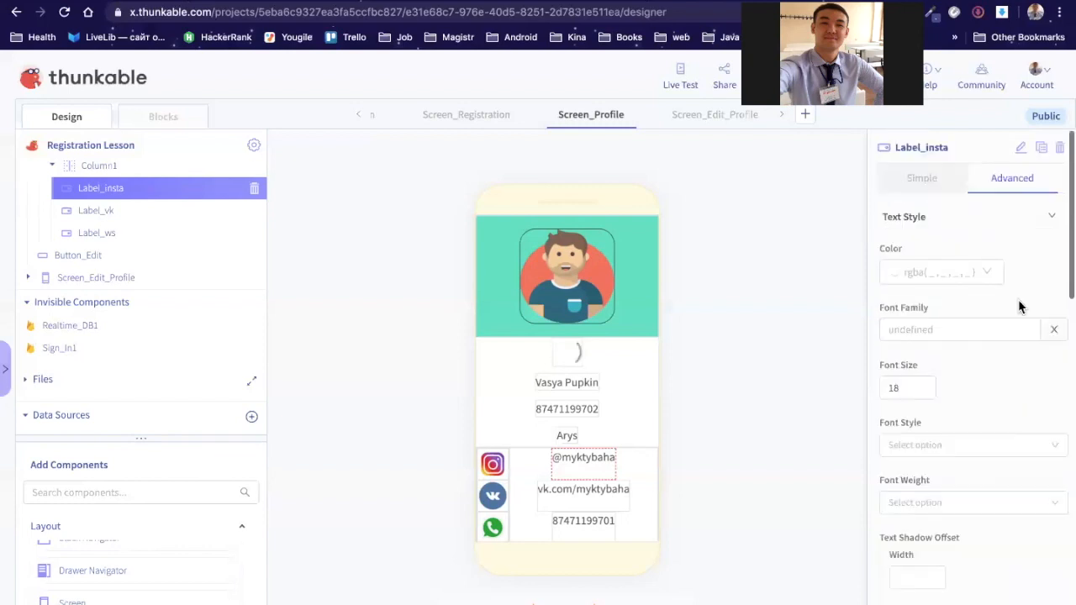
left_click(1036, 218)
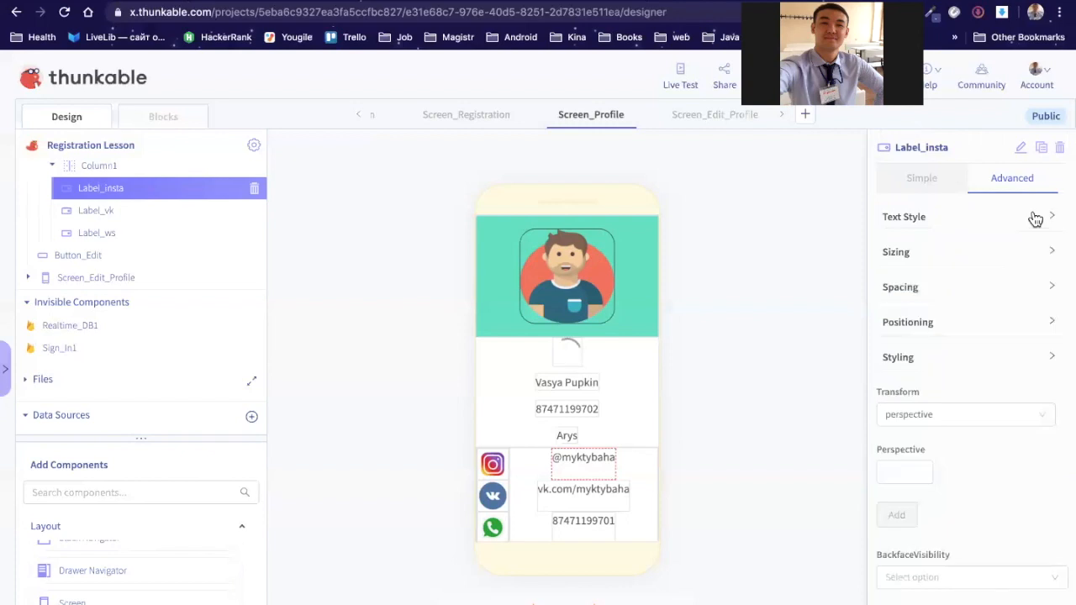
Step: Look over Label_insta's Spacing section, then its background and border Styling settings
left_click(1011, 292)
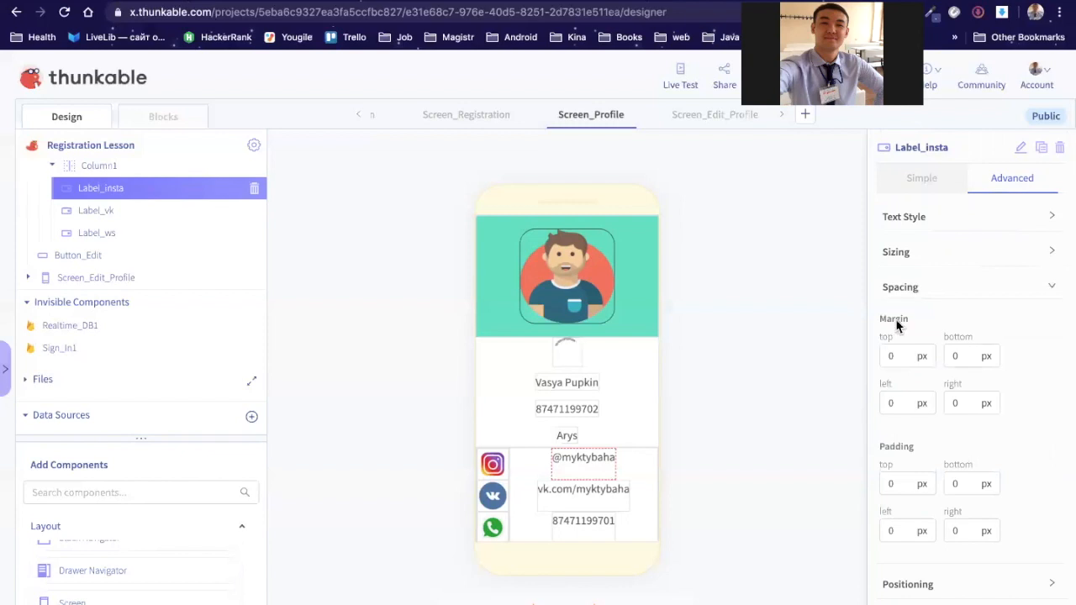
left_click(917, 274)
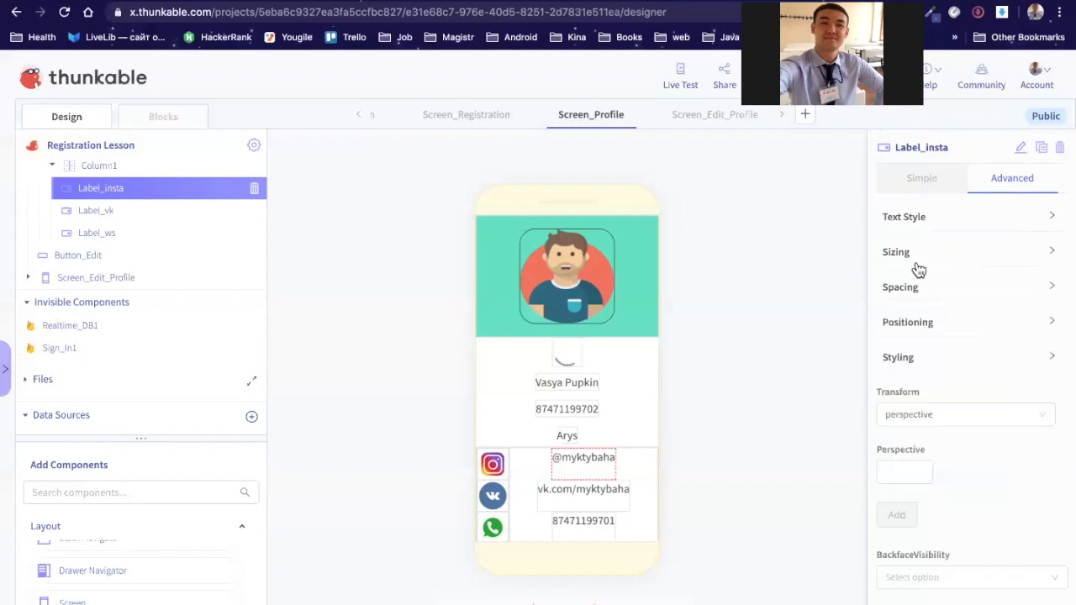
left_click(942, 359)
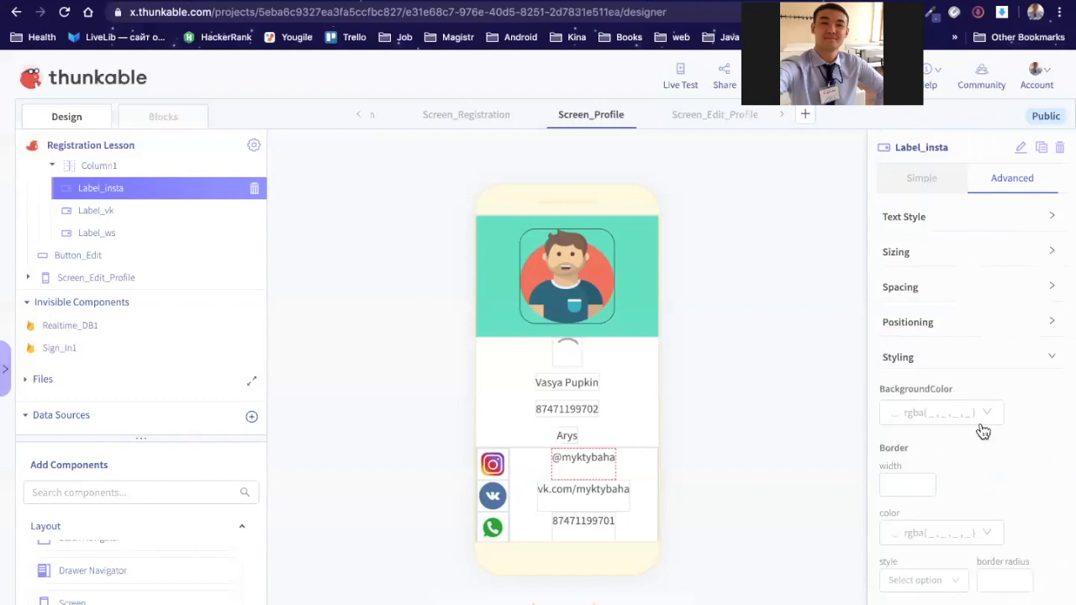
scroll(983, 431, "down", 4)
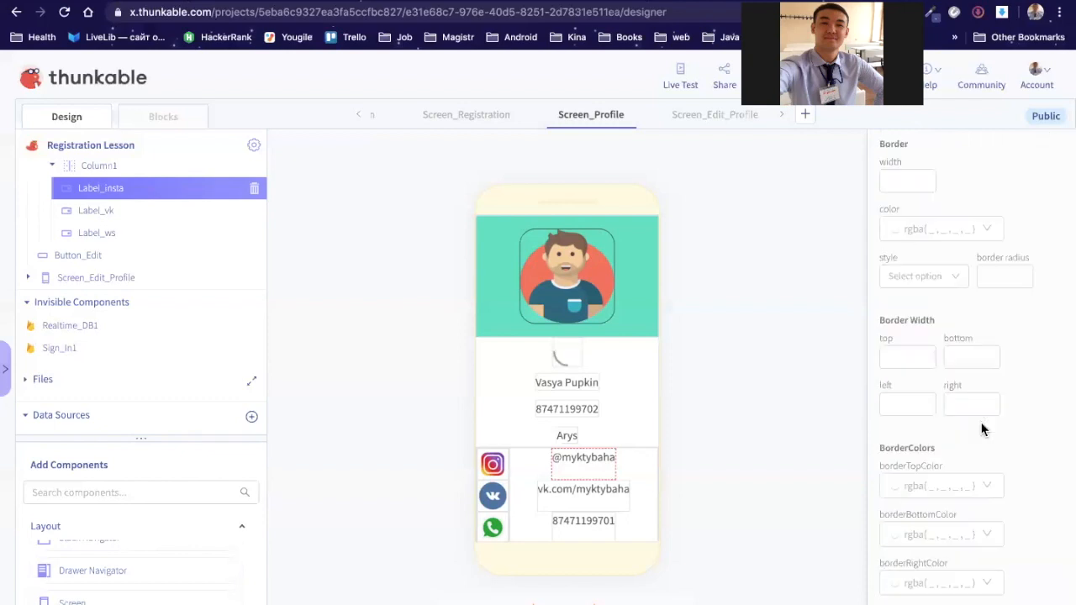
scroll(983, 429, "down", 2)
scroll(983, 430, "down", 3)
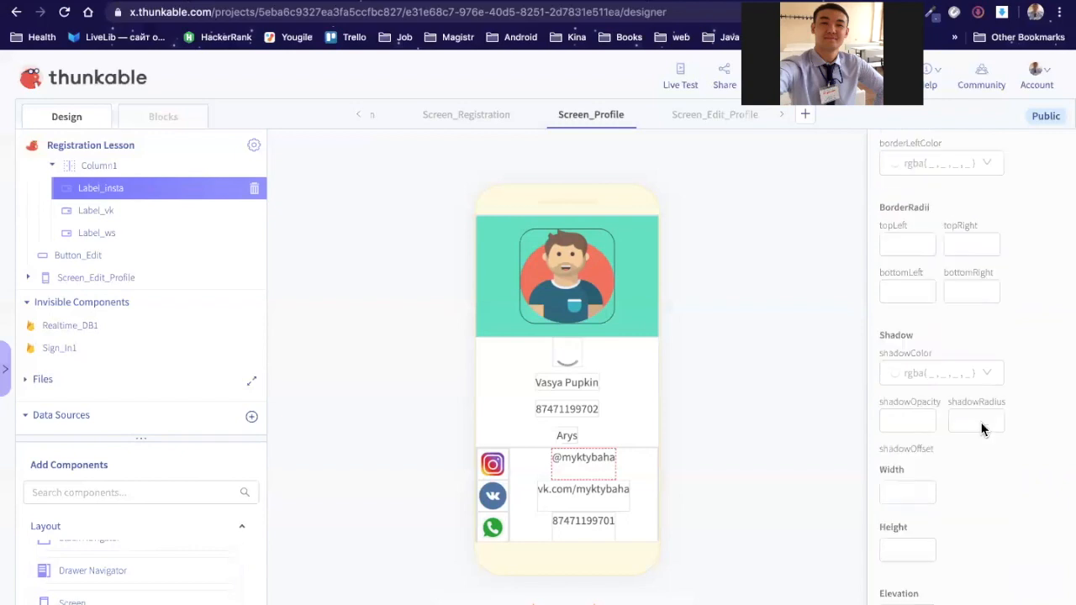
scroll(982, 430, "down", 4)
scroll(971, 408, "down", 1)
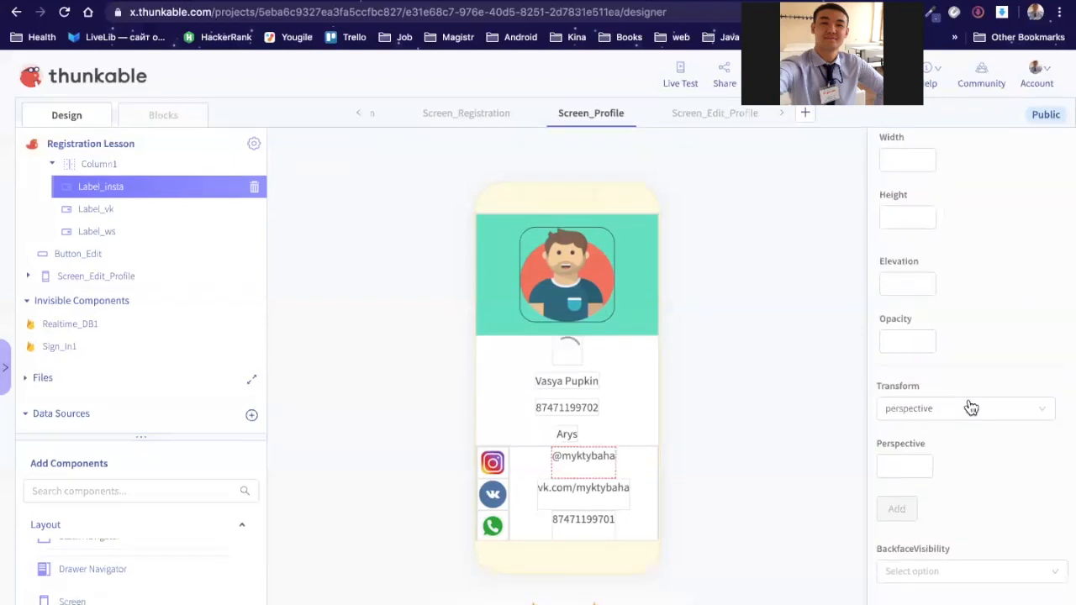
scroll(971, 416, "up", 1)
Step: Glance at the Transform options, then return to the Simple tab showing the handle at font size 18
left_click(971, 418)
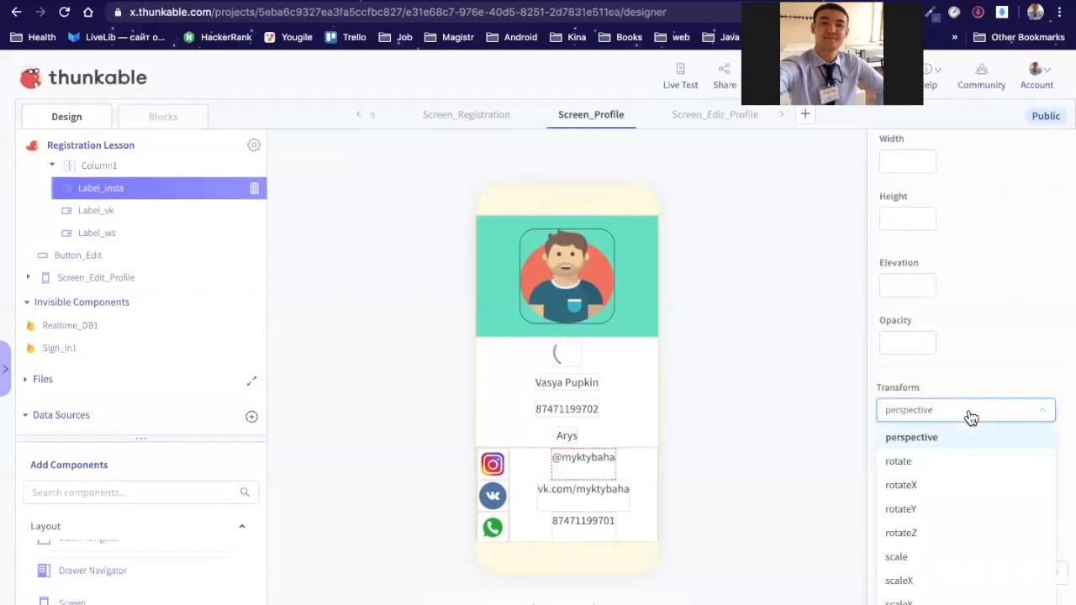
left_click(984, 366)
scroll(983, 366, "up", 10)
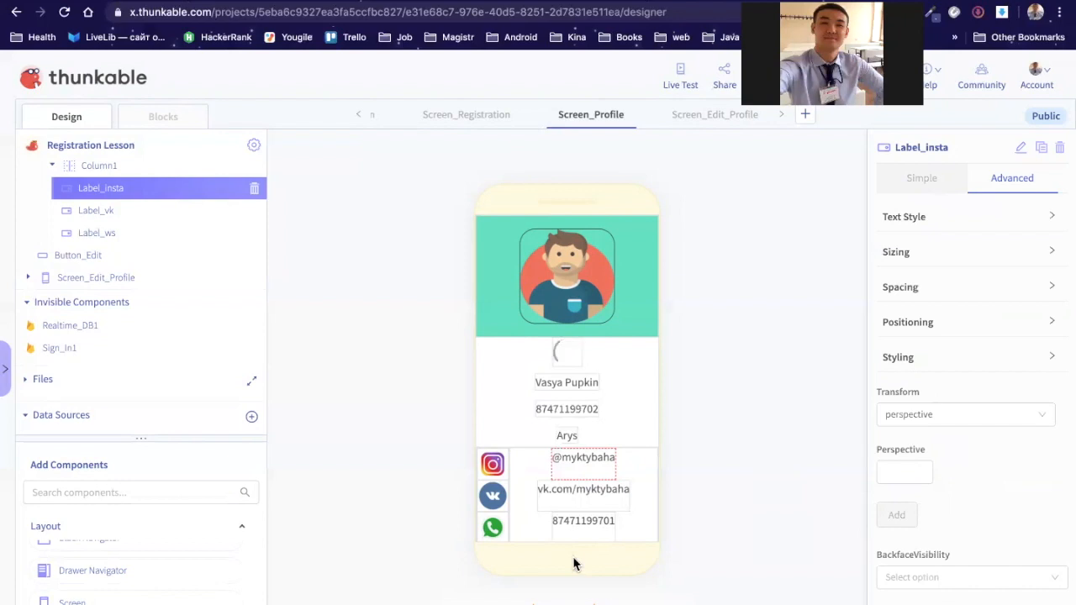
left_click(922, 182)
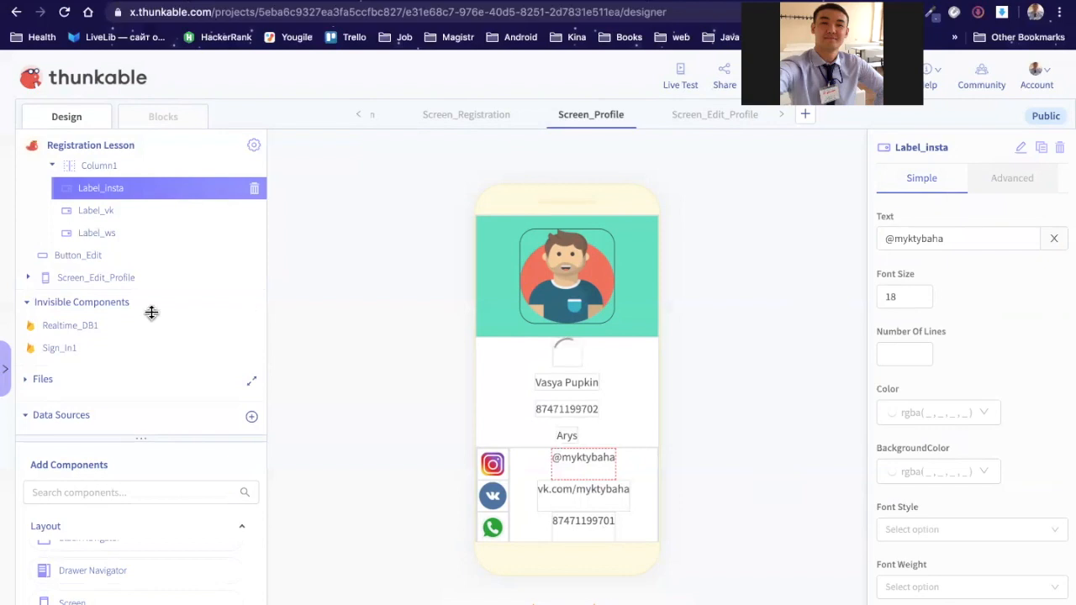
Step: Enlarge the Add Components catalogue and scroll through the available components
left_click_drag(150, 438, 151, 312)
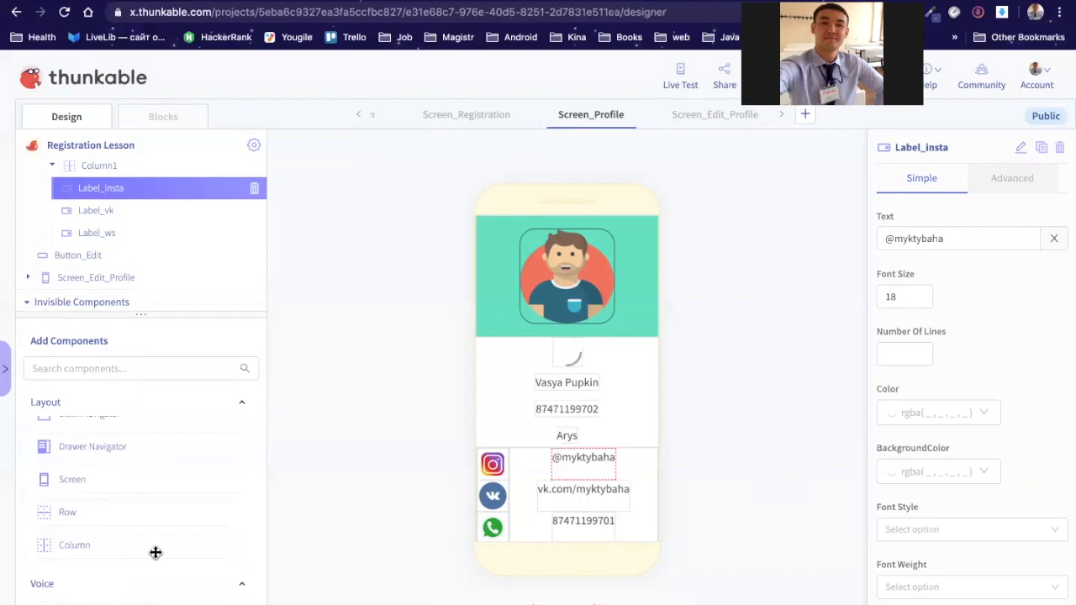
scroll(156, 552, "down", 1)
scroll(156, 553, "down", 2)
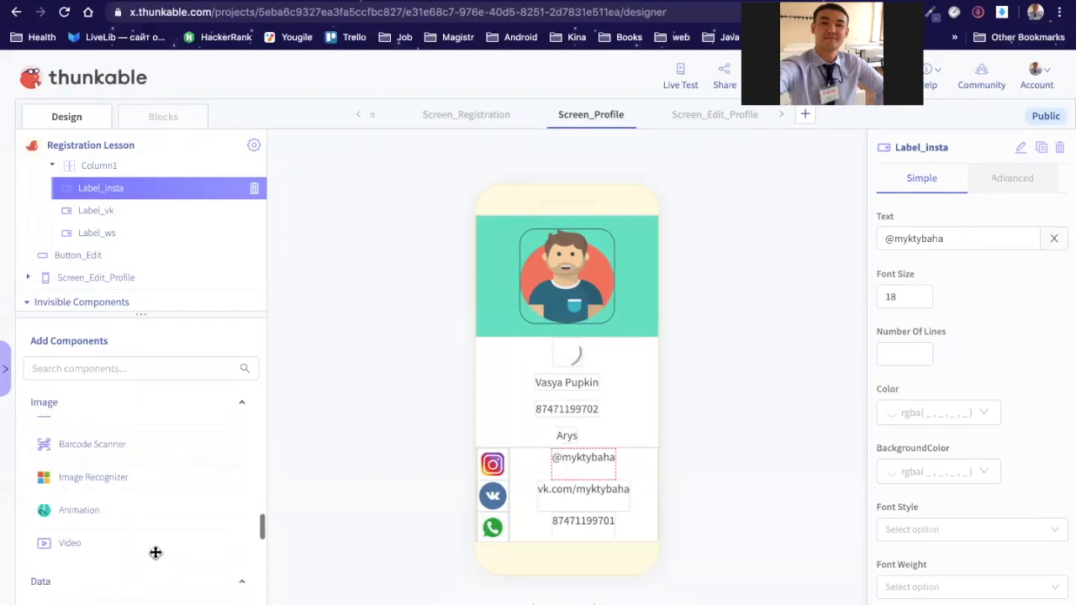
scroll(155, 553, "down", 2)
scroll(155, 552, "down", 1)
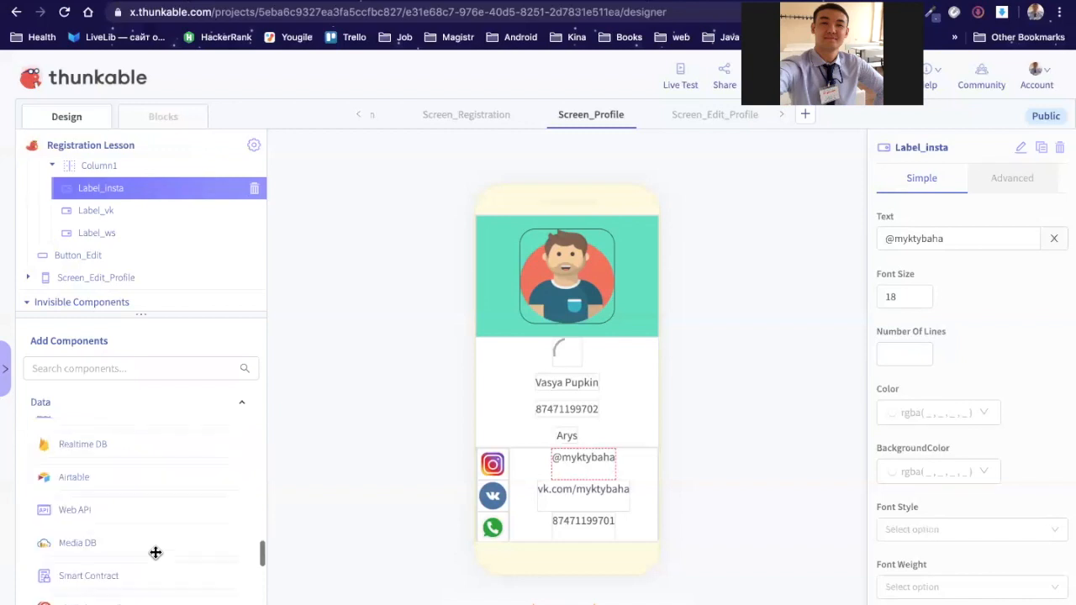
scroll(156, 552, "down", 4)
scroll(156, 552, "down", 2)
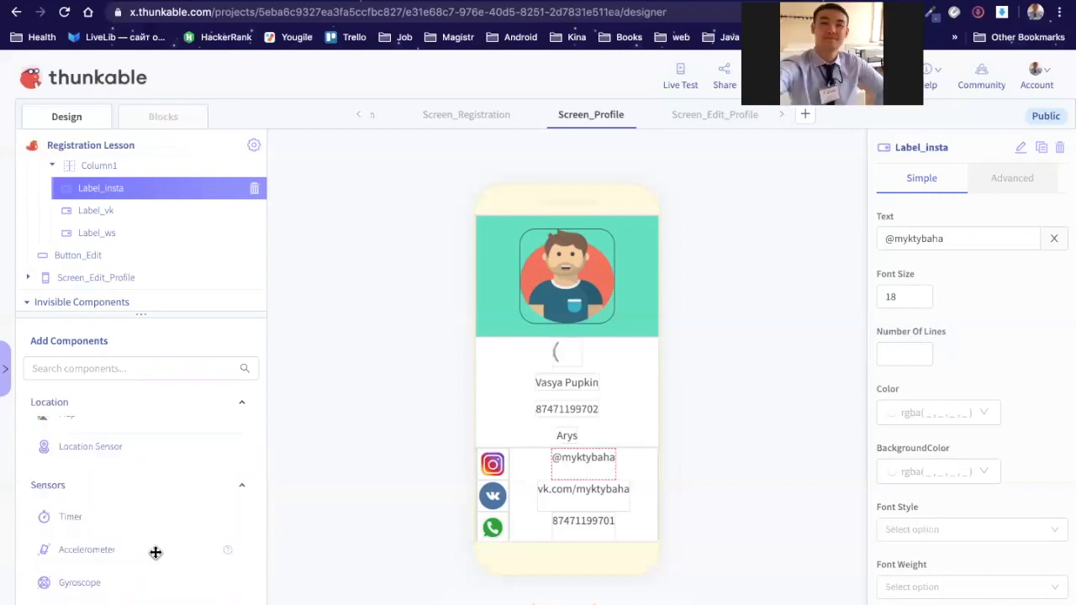
scroll(156, 552, "up", 2)
scroll(156, 553, "up", 3)
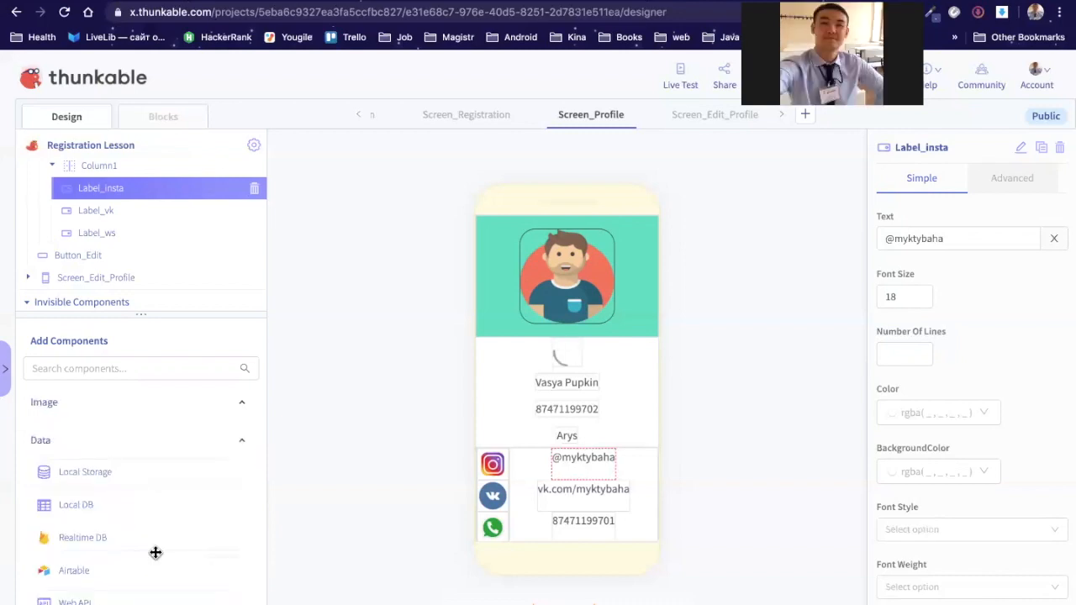
scroll(156, 552, "up", 2)
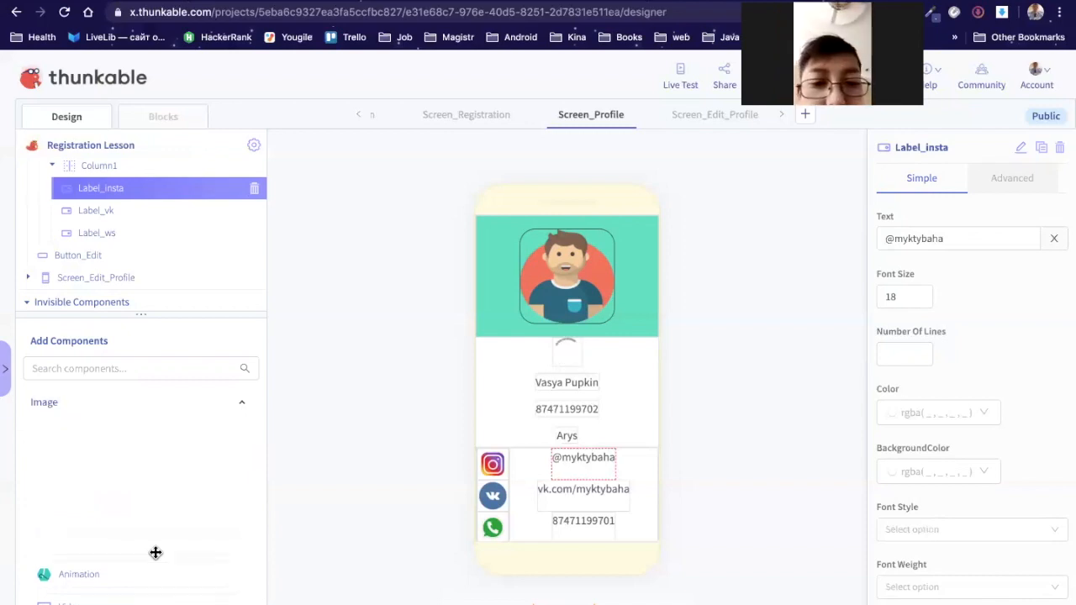
scroll(155, 552, "up", 1)
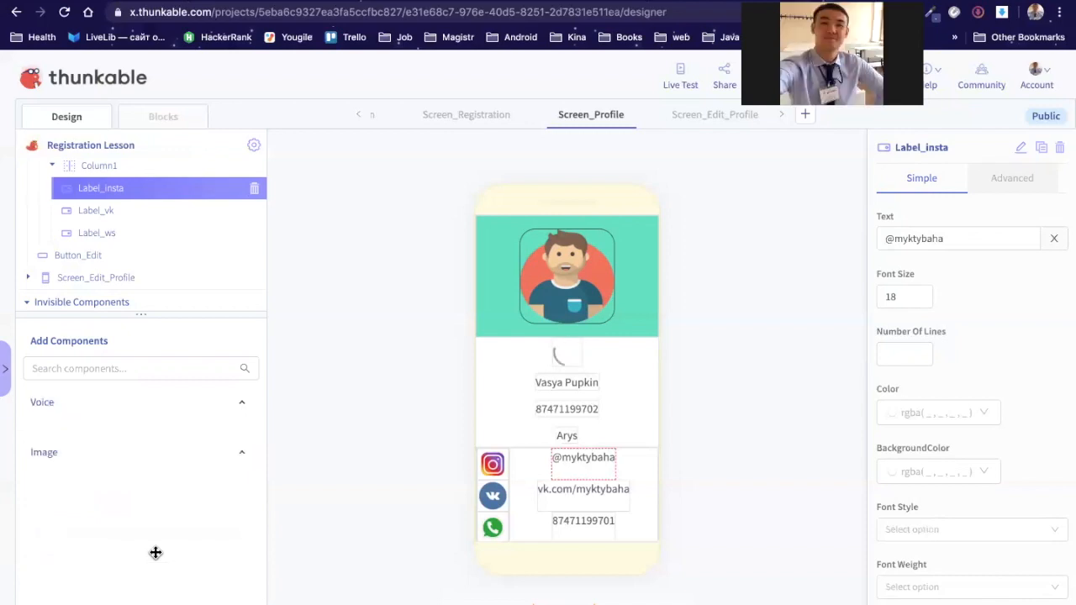
scroll(155, 552, "up", 2)
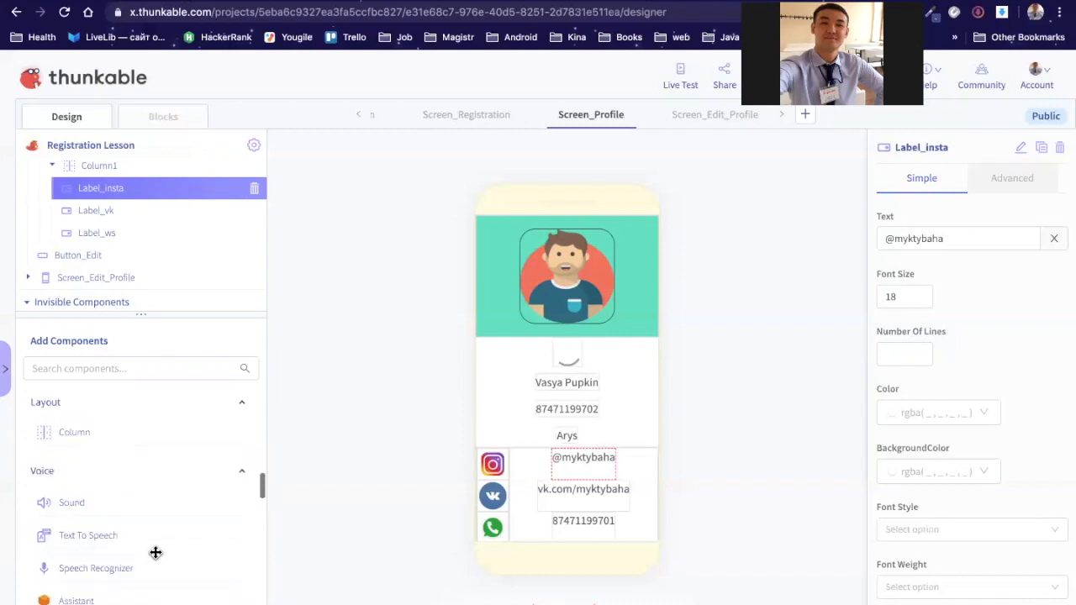
scroll(156, 560, "up", 2)
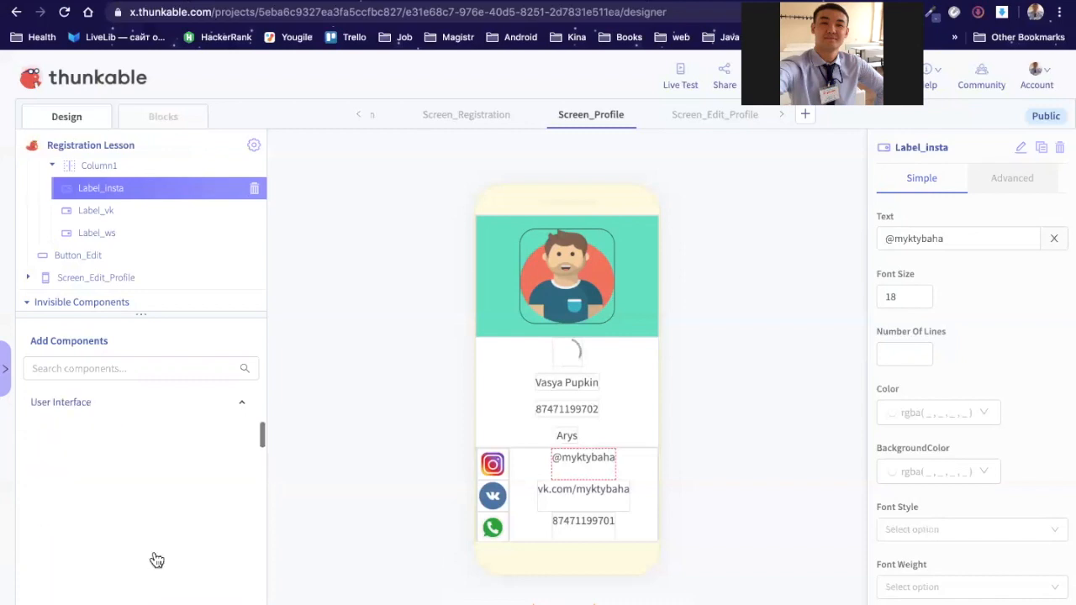
scroll(157, 561, "up", 2)
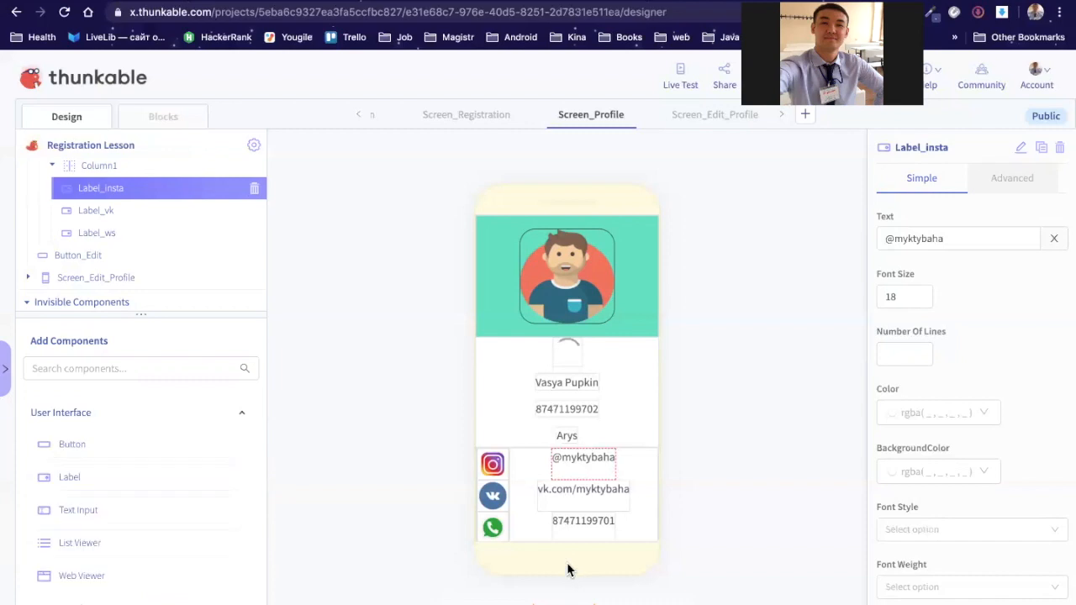
scroll(152, 489, "down", 1)
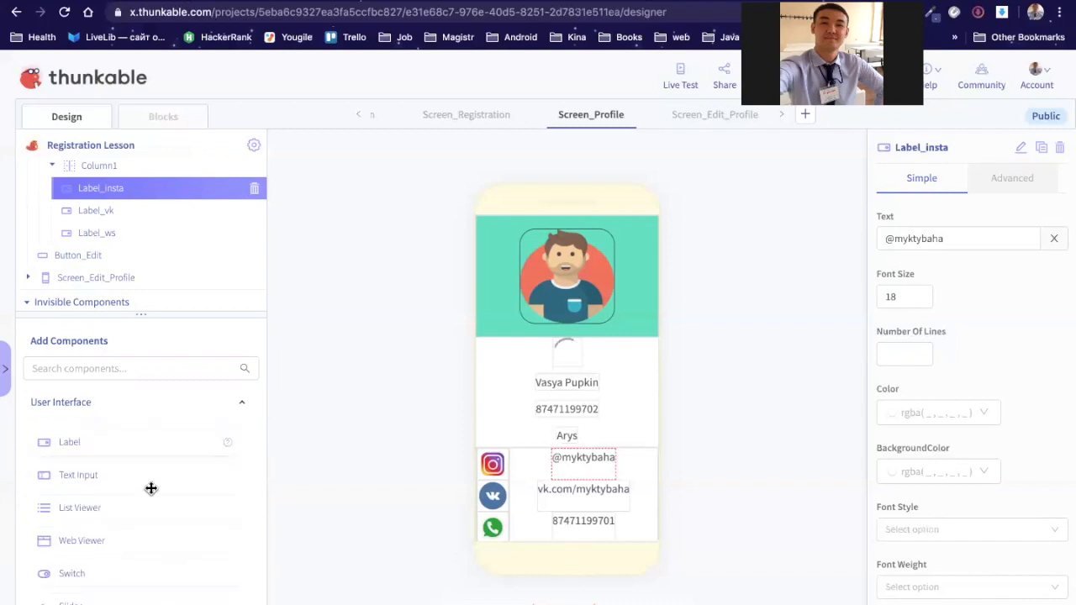
scroll(151, 489, "down", 3)
scroll(151, 489, "down", 3)
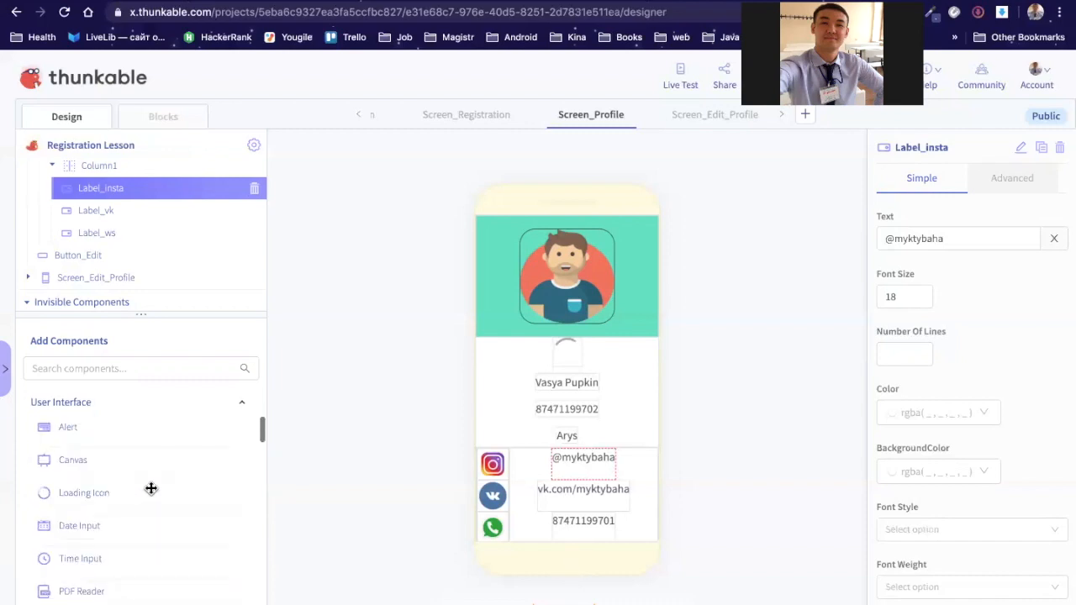
scroll(152, 488, "down", 2)
scroll(152, 488, "down", 2)
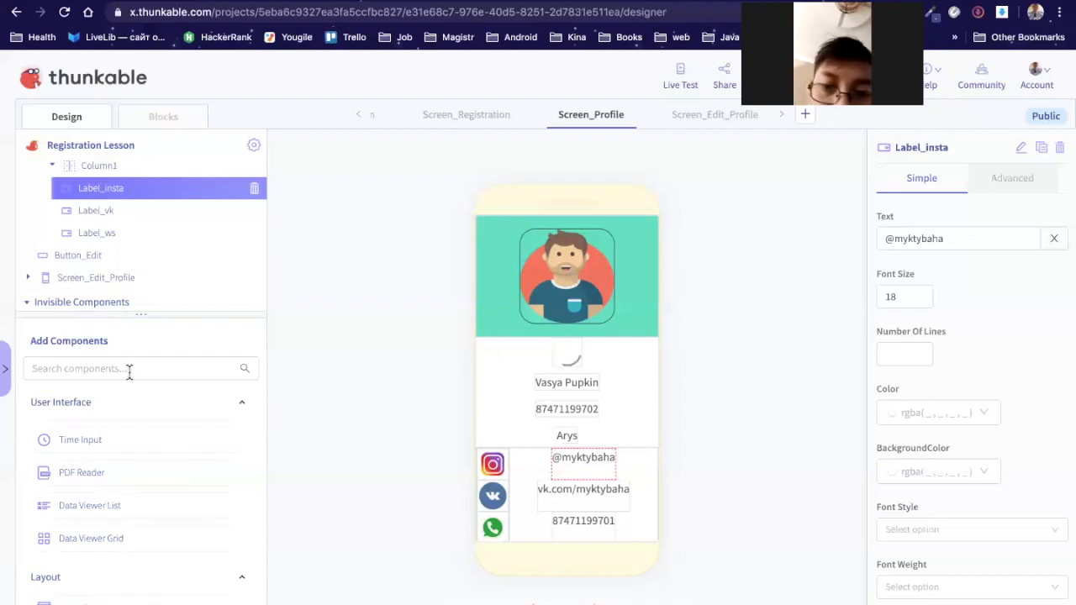
scroll(123, 450, "up", 5)
scroll(123, 450, "up", 1)
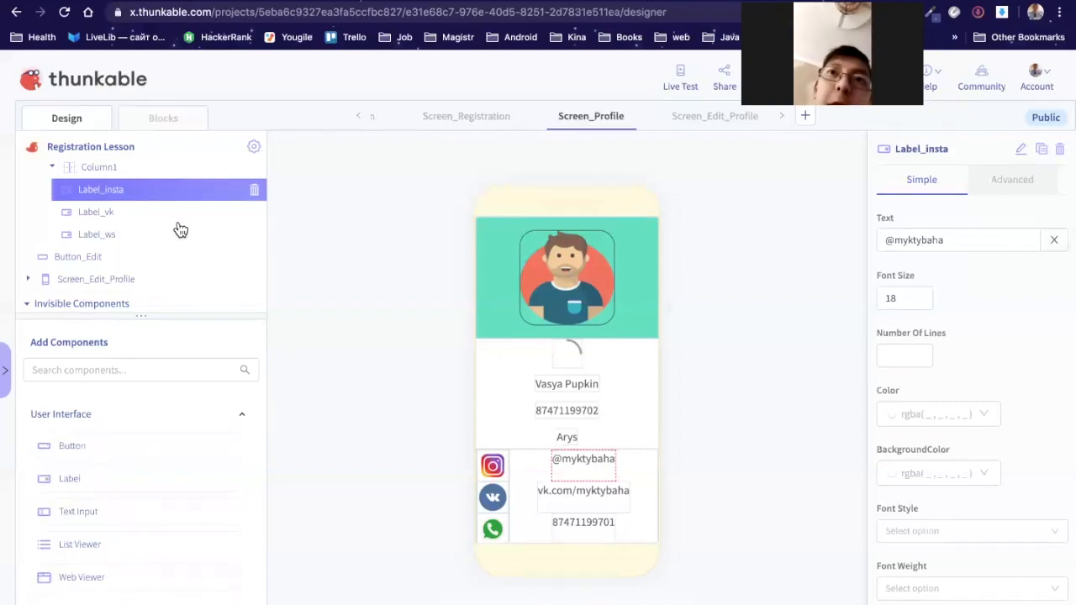
scroll(165, 201, "up", 1)
scroll(167, 200, "up", 3)
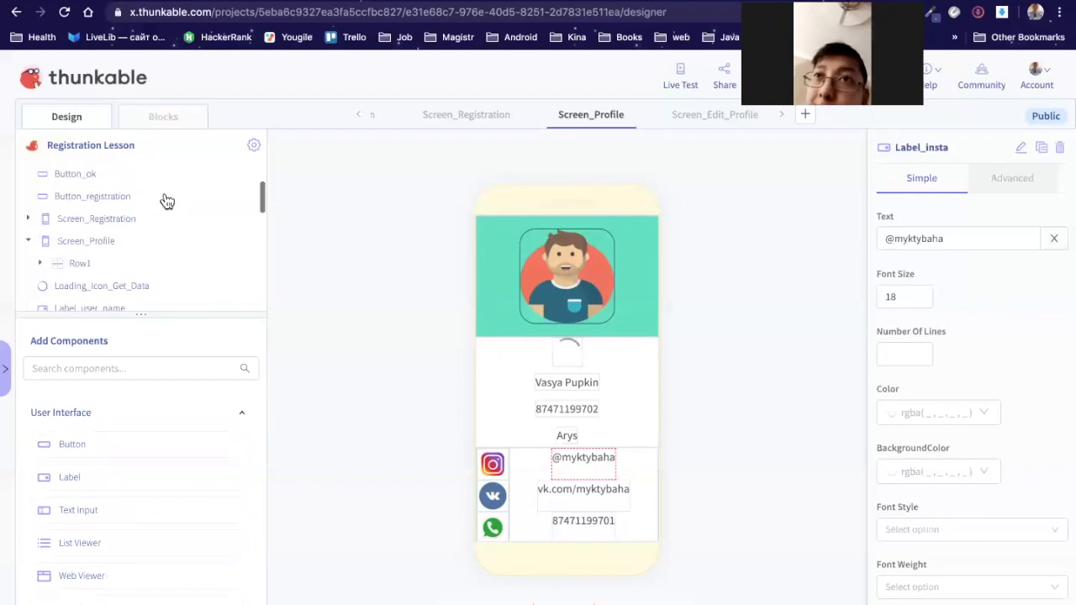
scroll(167, 200, "down", 2)
scroll(167, 200, "down", 1)
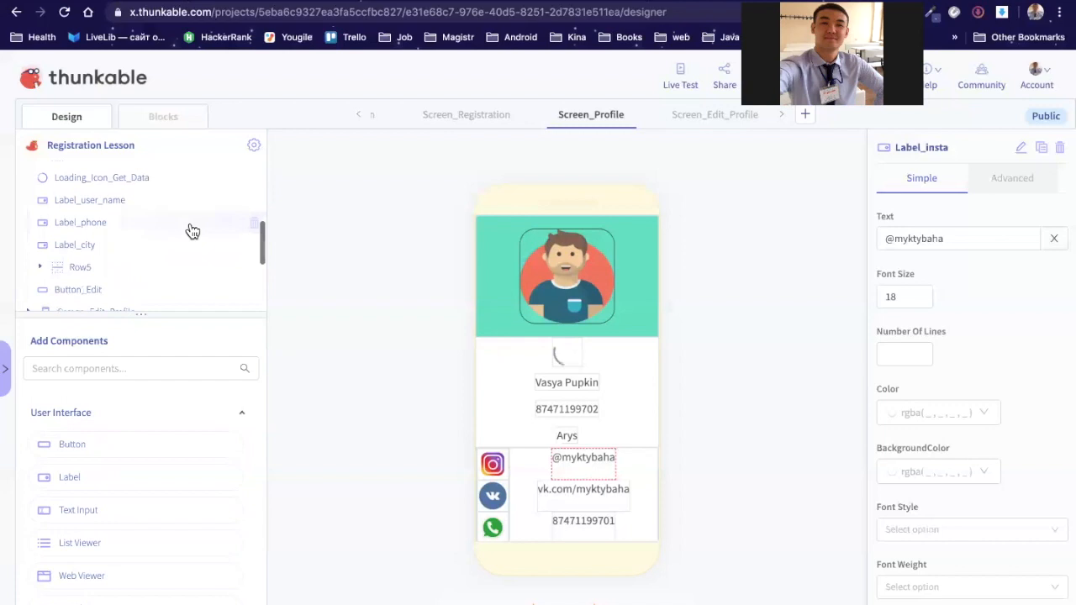
scroll(185, 231, "up", 2)
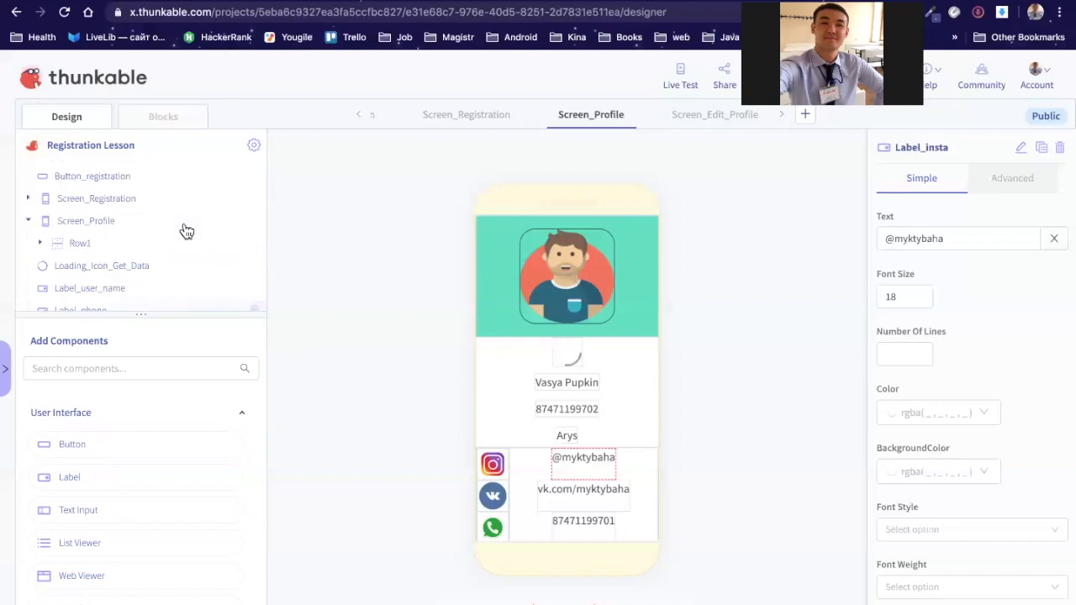
Step: Expand Row1 and select Image_user, showing its 150×150 absolute size and 20 px margins
left_click(107, 224)
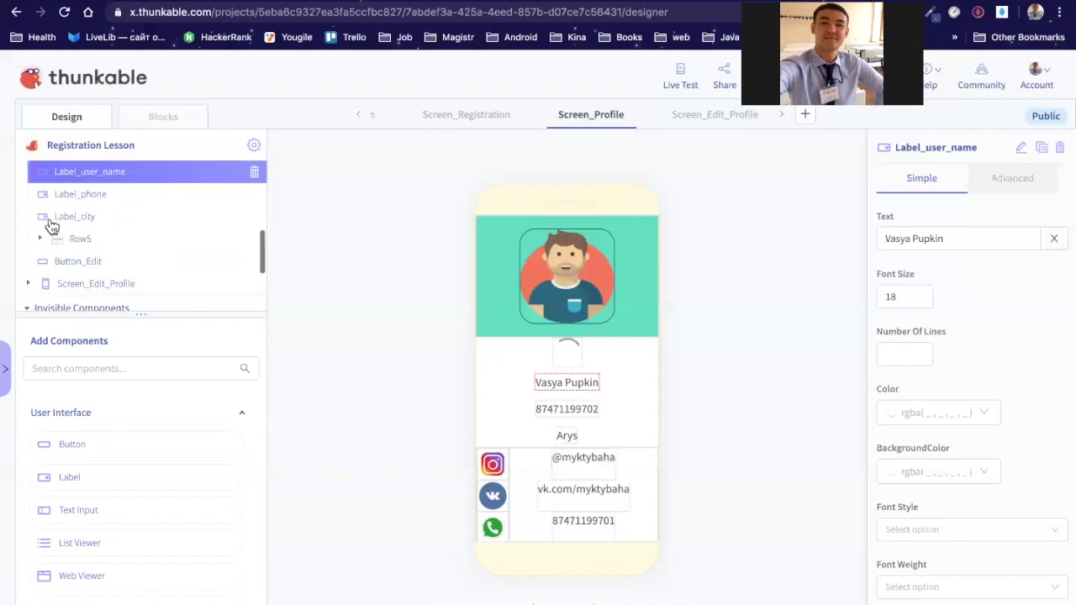
scroll(51, 226, "up", 1)
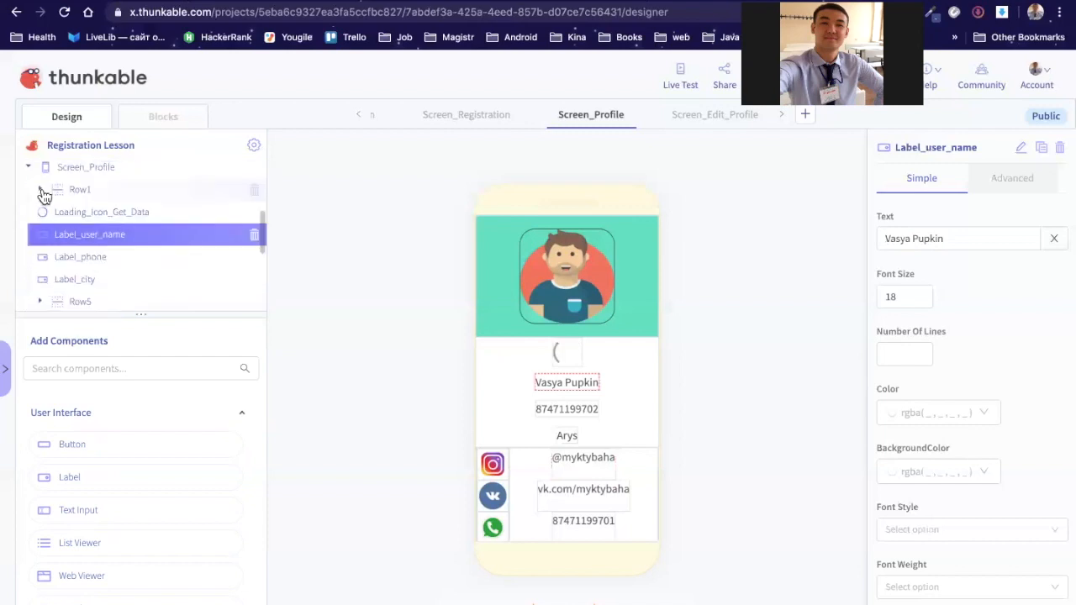
left_click(61, 196)
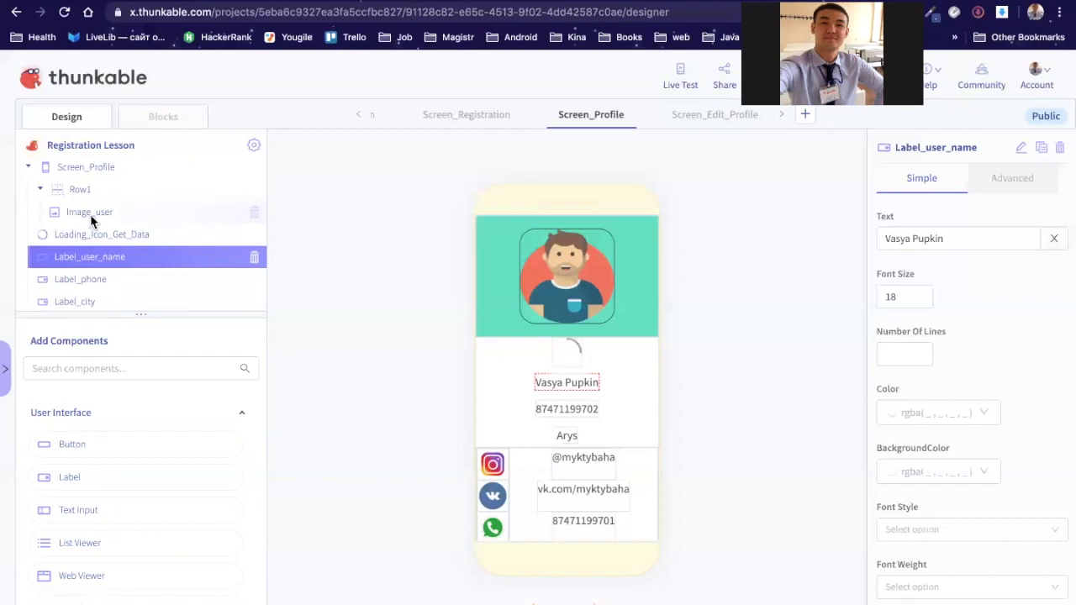
left_click(91, 217)
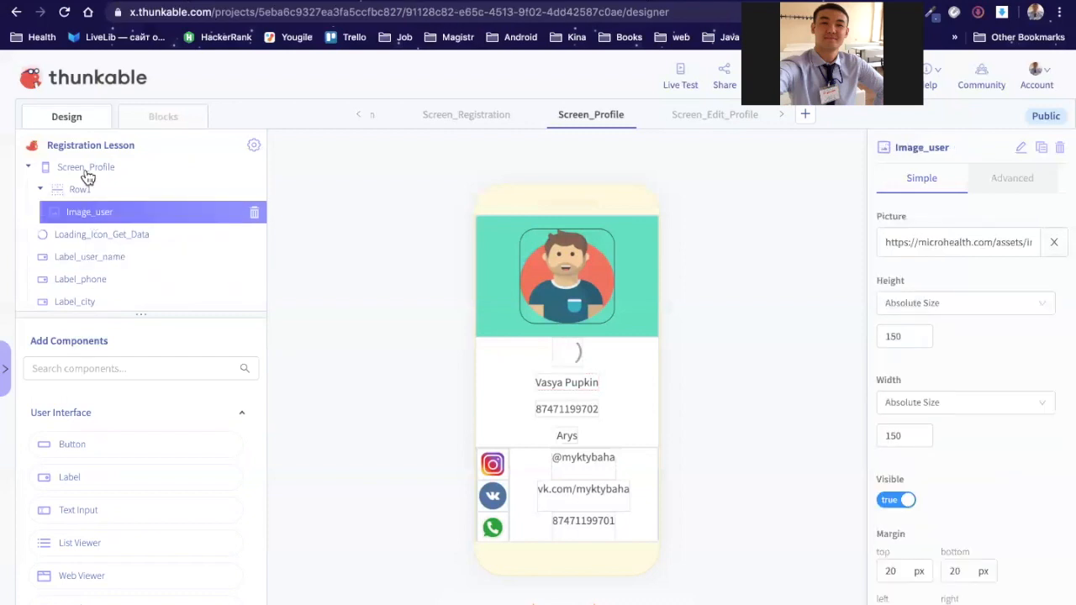
scroll(87, 193, "down", 1)
scroll(59, 221, "up", 2)
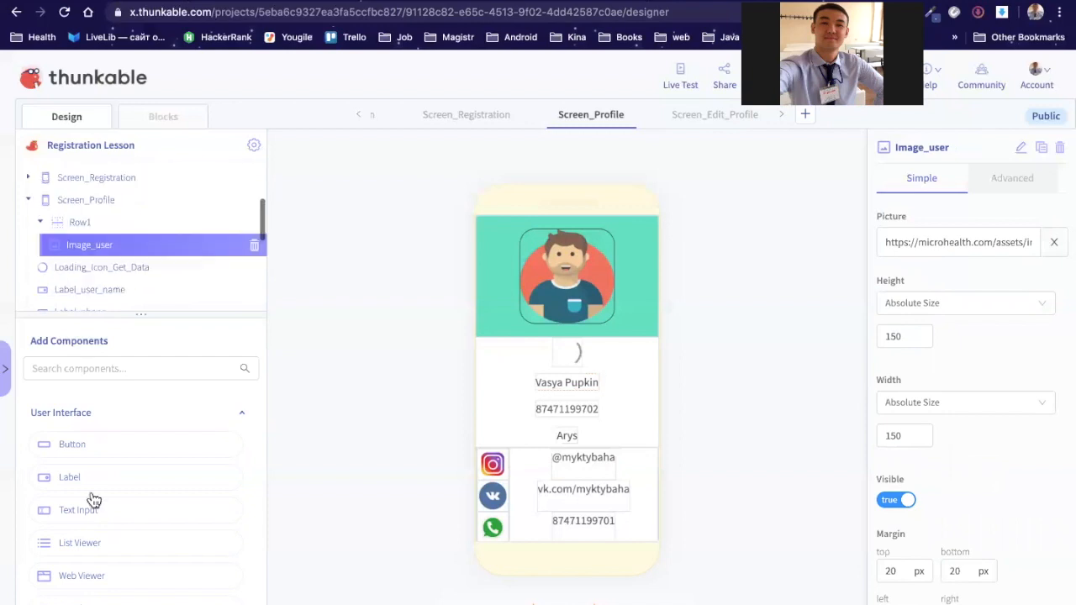
scroll(93, 501, "down", 1)
scroll(93, 501, "down", 4)
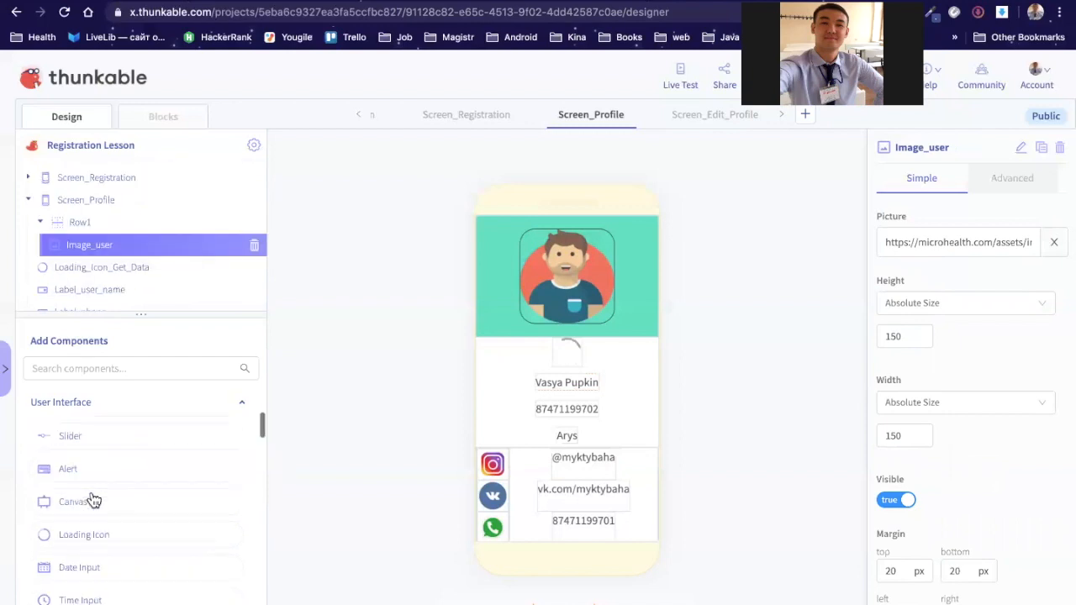
scroll(93, 501, "down", 3)
scroll(93, 495, "down", 4)
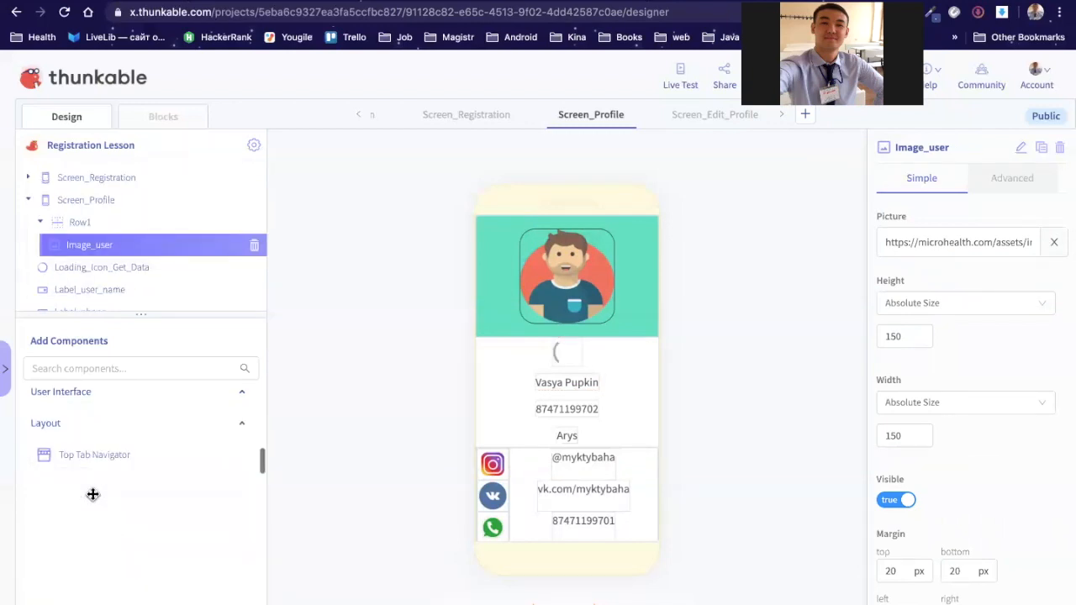
scroll(94, 494, "down", 1)
scroll(93, 496, "down", 5)
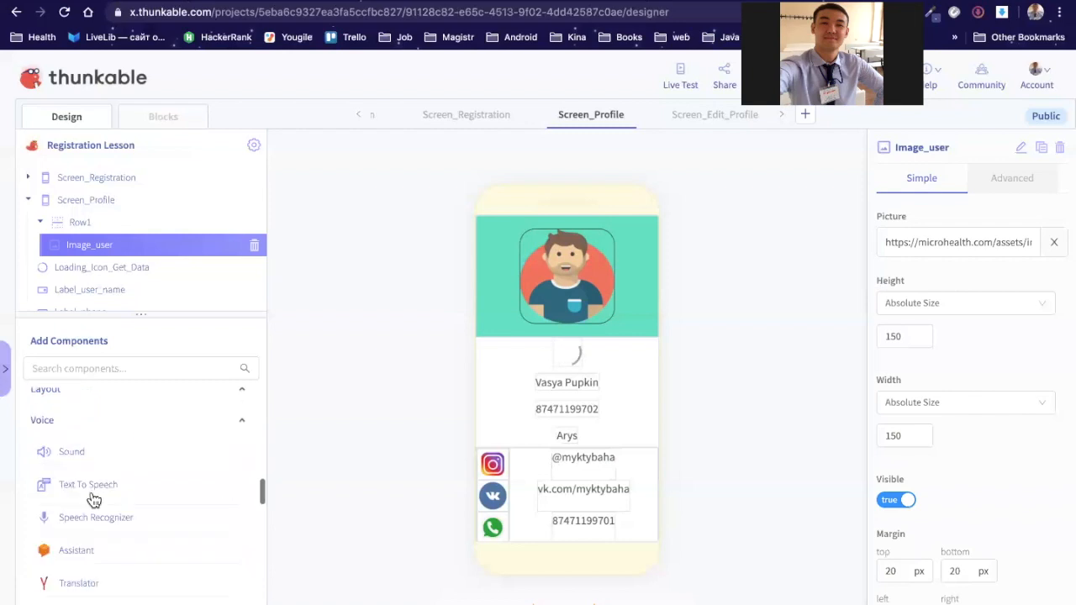
scroll(94, 501, "down", 3)
scroll(83, 505, "down", 1)
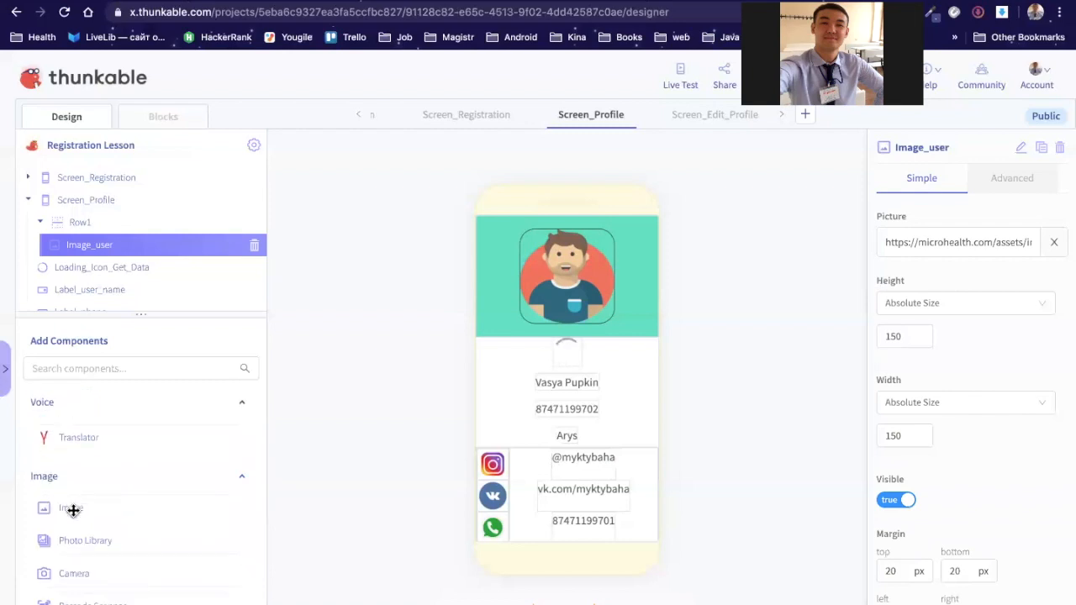
Step: Drag a new 150×150 Image1 into Screen_Profile and position it above the teal Row1
left_click_drag(73, 510, 102, 213)
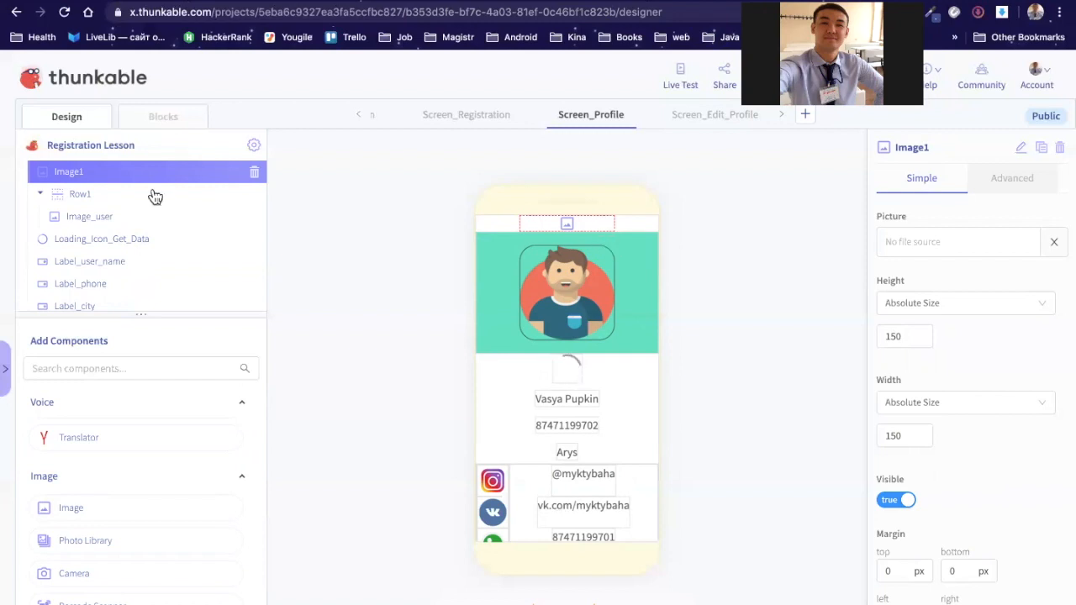
scroll(154, 195, "up", 2)
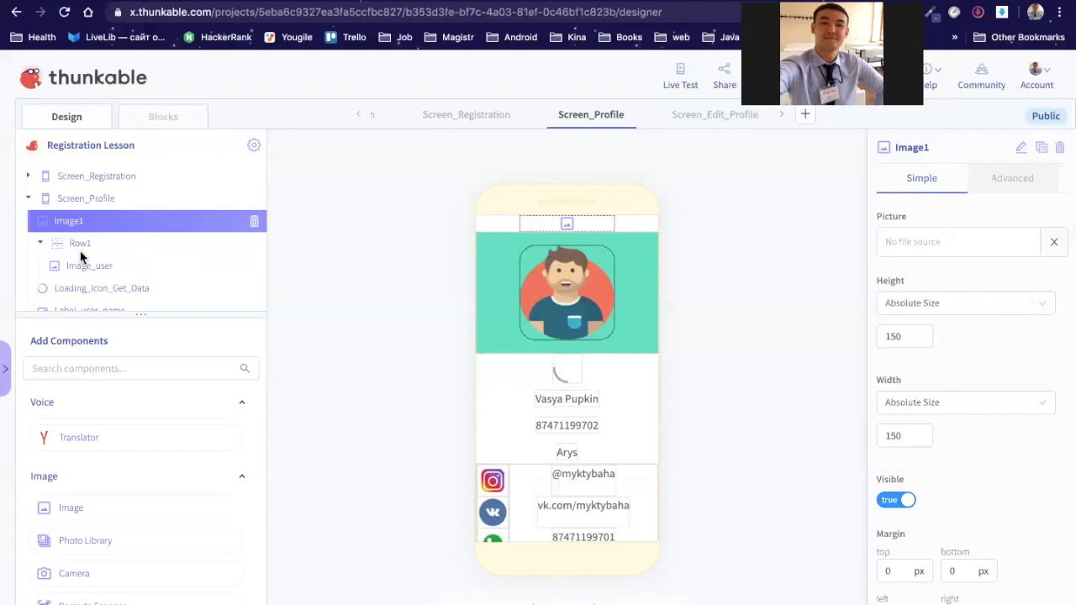
left_click_drag(95, 258, 98, 262)
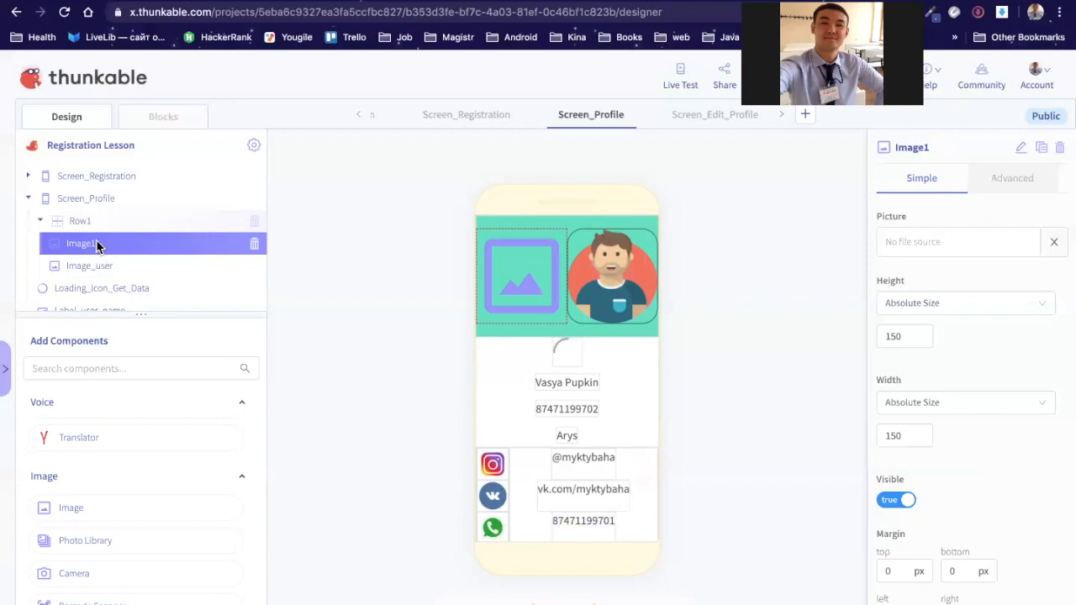
left_click_drag(97, 216, 97, 217)
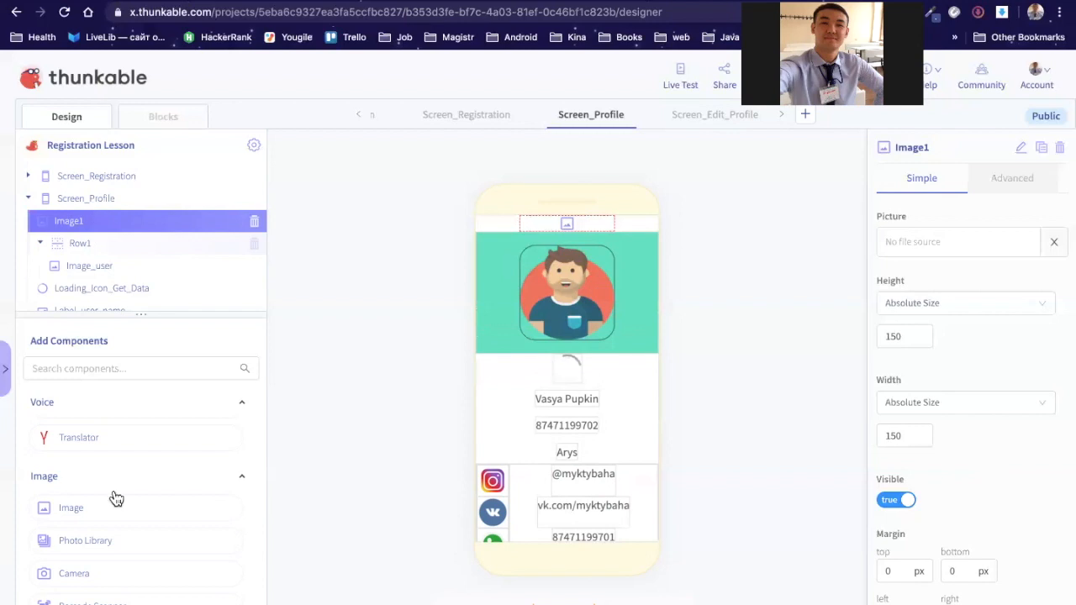
scroll(93, 482, "down", 3)
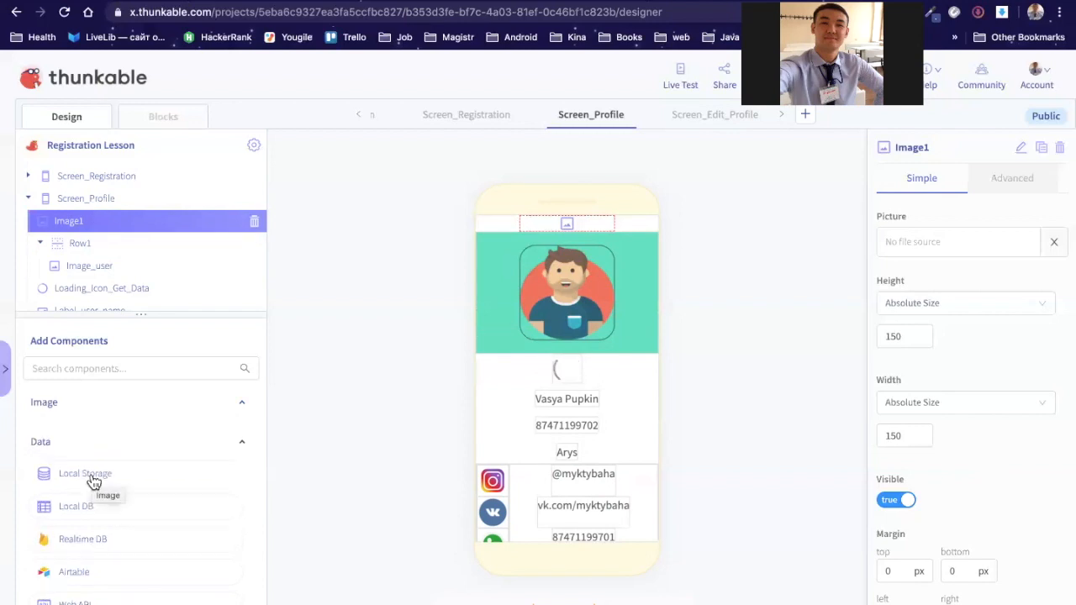
scroll(93, 481, "down", 3)
scroll(90, 481, "up", 5)
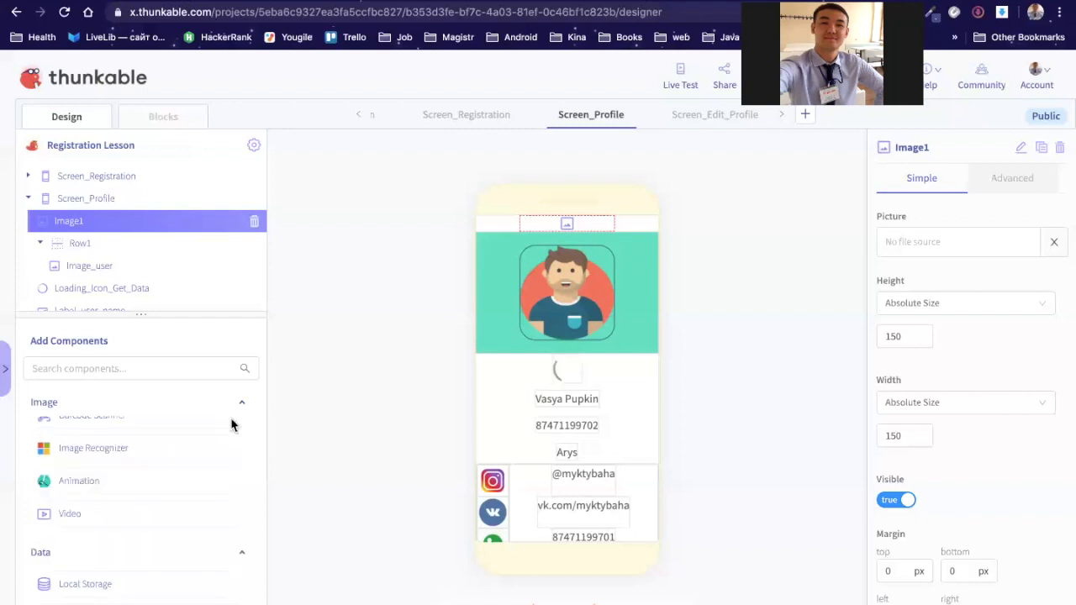
scroll(142, 491, "up", 3)
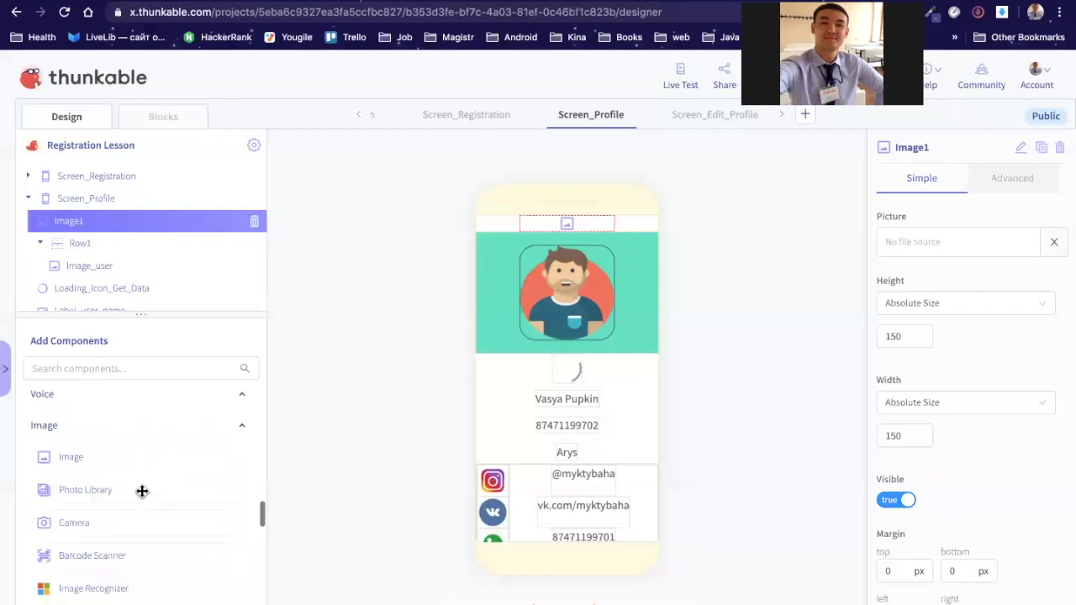
scroll(142, 491, "up", 3)
scroll(110, 513, "up", 3)
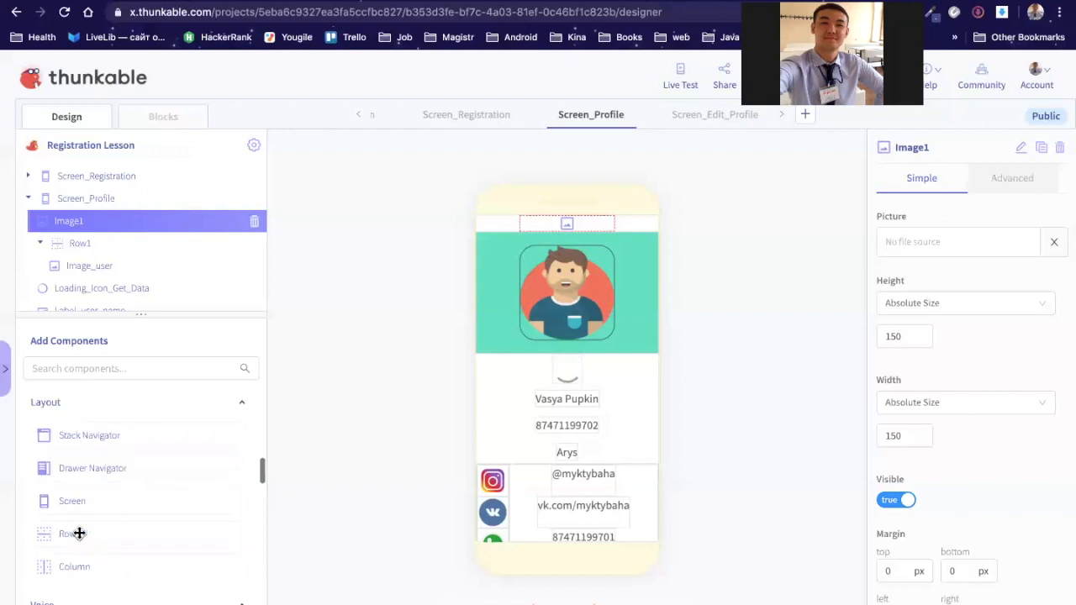
Step: Add Row6 above Image1, nest Image1 inside it, and check Row6's height sizing
left_click_drag(79, 533, 117, 212)
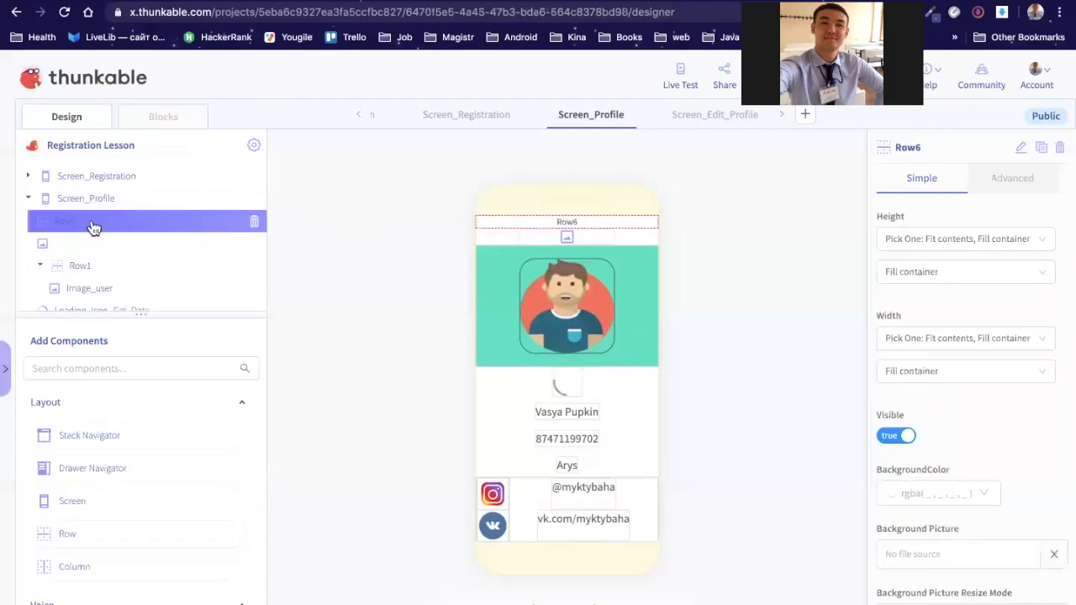
scroll(65, 200, "down", 1)
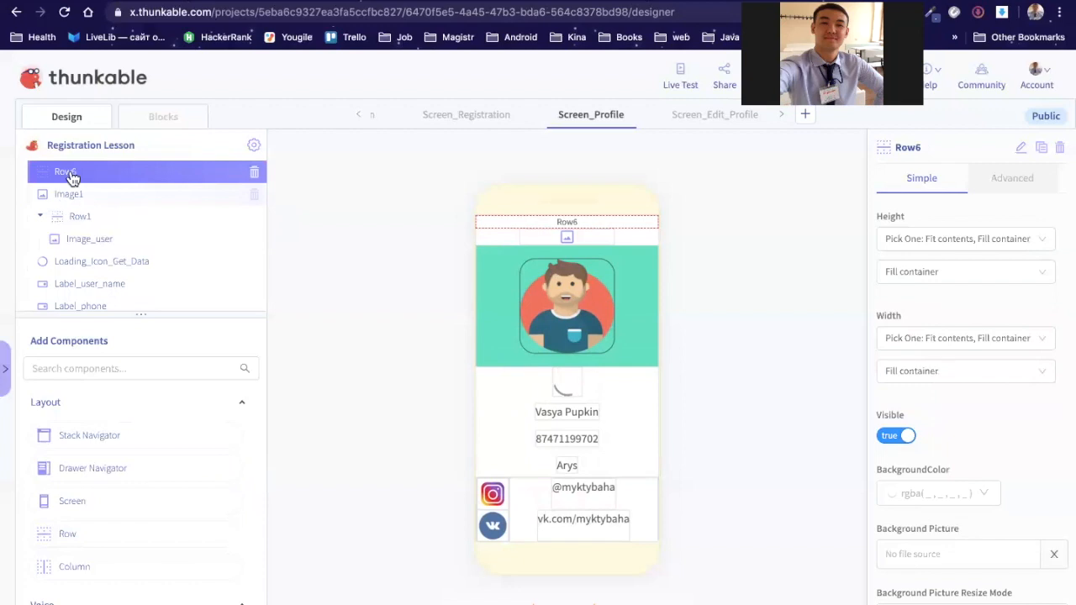
left_click_drag(71, 178, 71, 200)
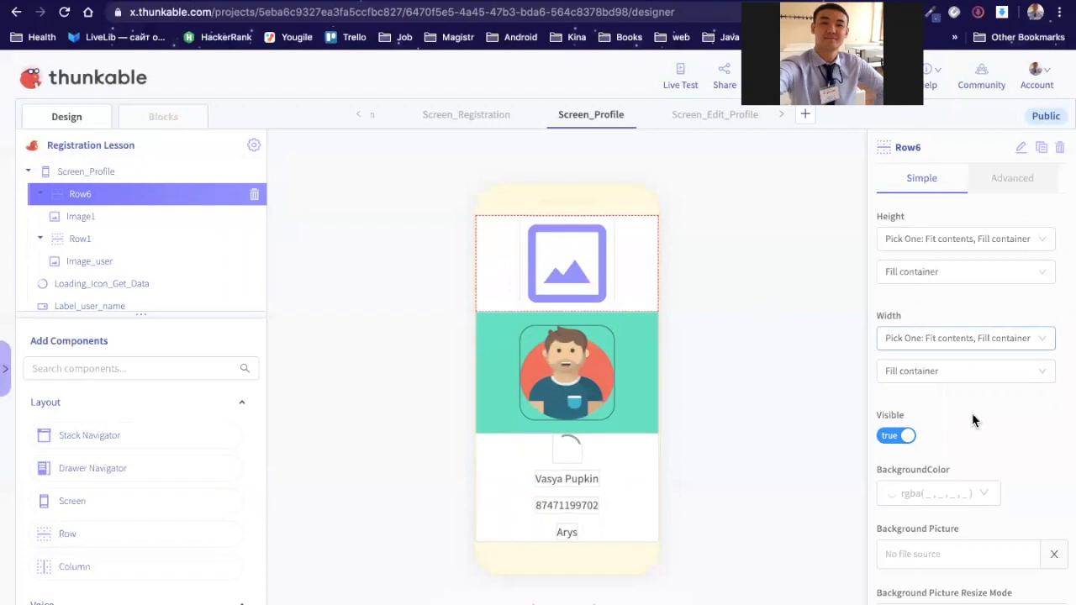
left_click(1044, 244)
left_click(927, 293)
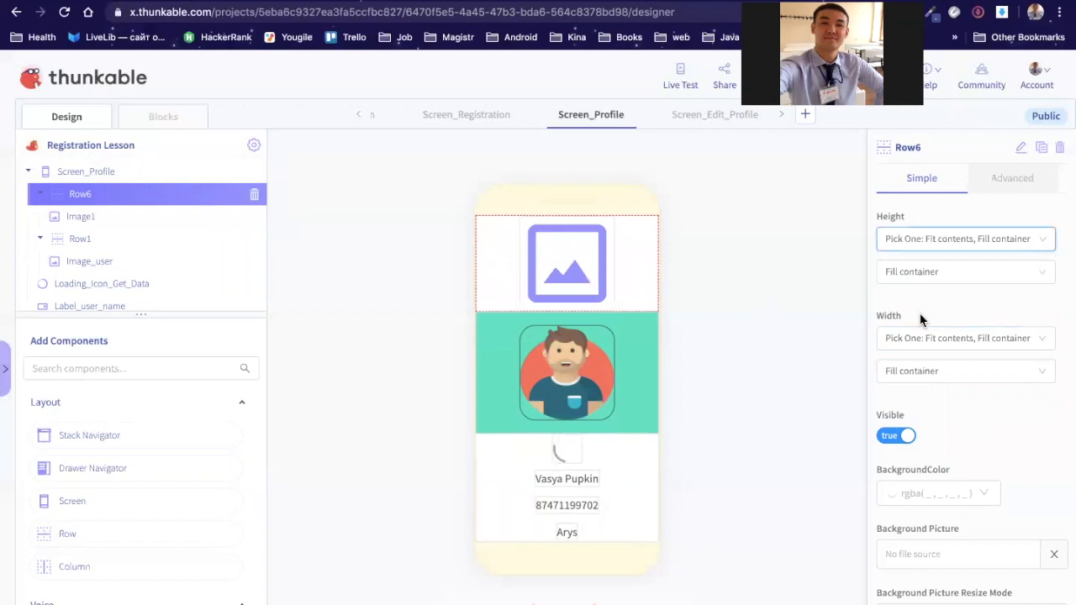
left_click(910, 270)
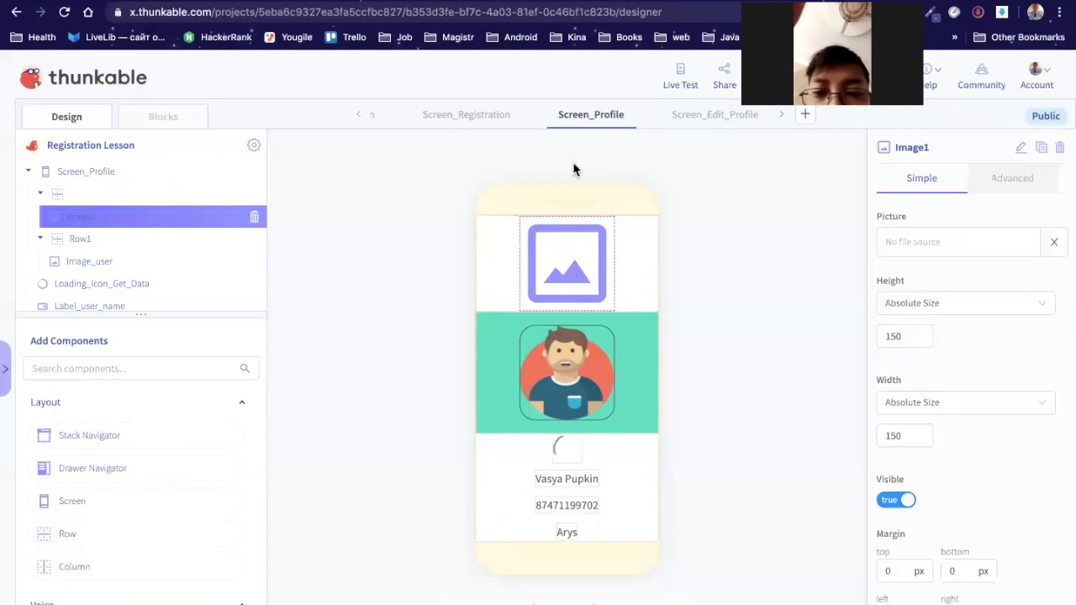
Step: Change Image1's height and width from 150 to an absolute size of 30
left_click(897, 337)
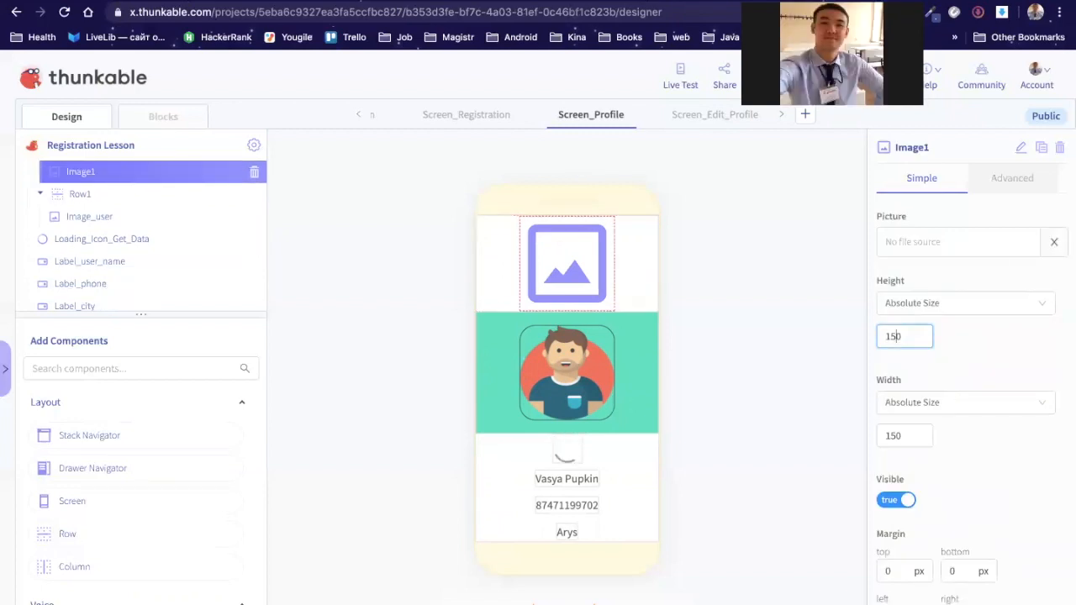
key("BackSpace")
key("BackSpace")
key("BackSpace")
type("20")
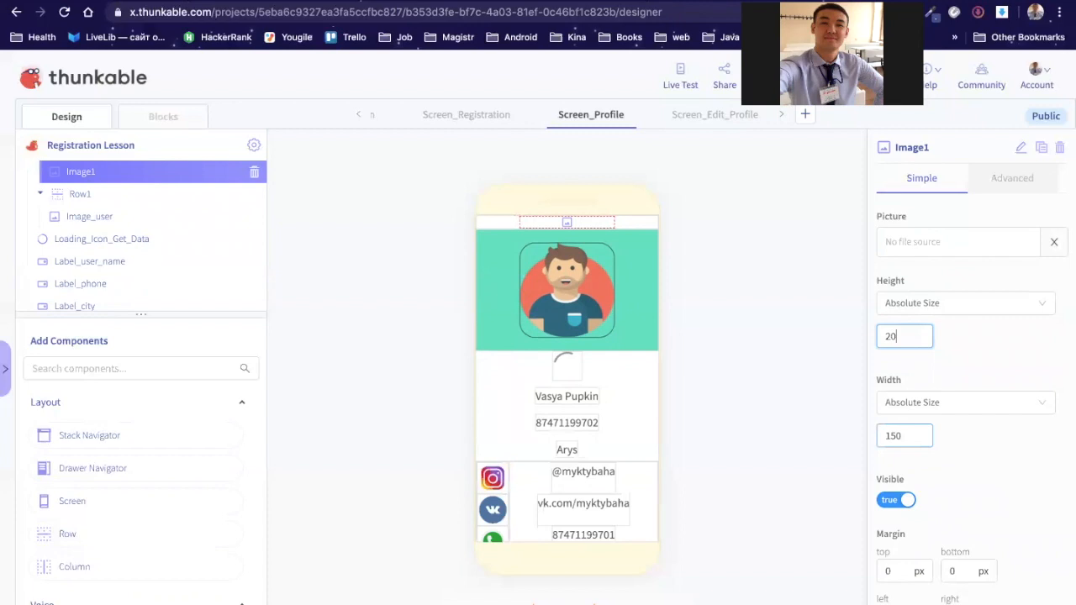
left_click(897, 437)
key("BackSpace")
key("BackSpace")
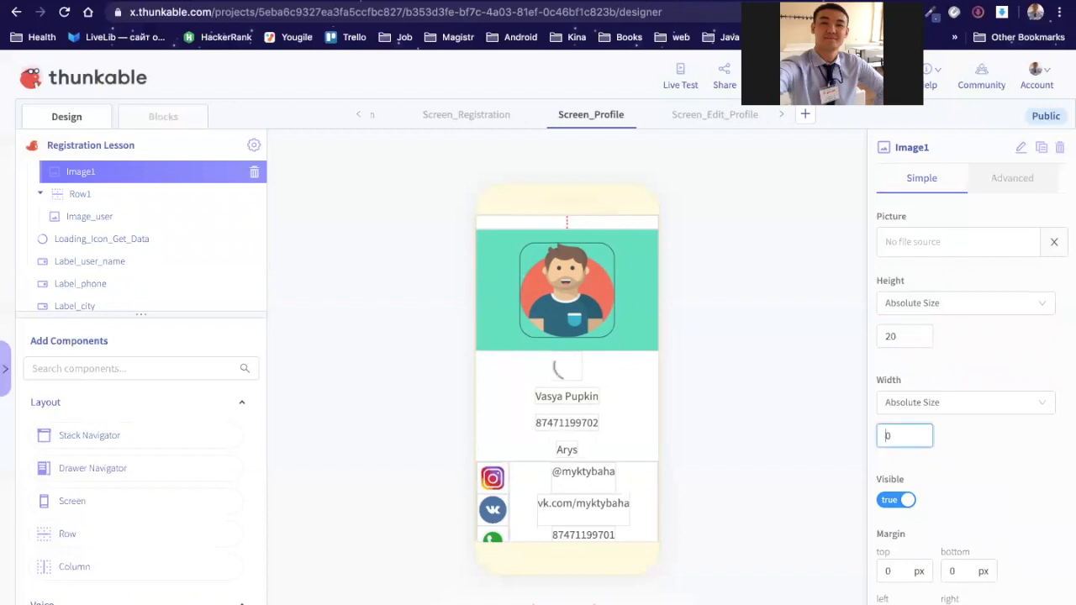
type("3")
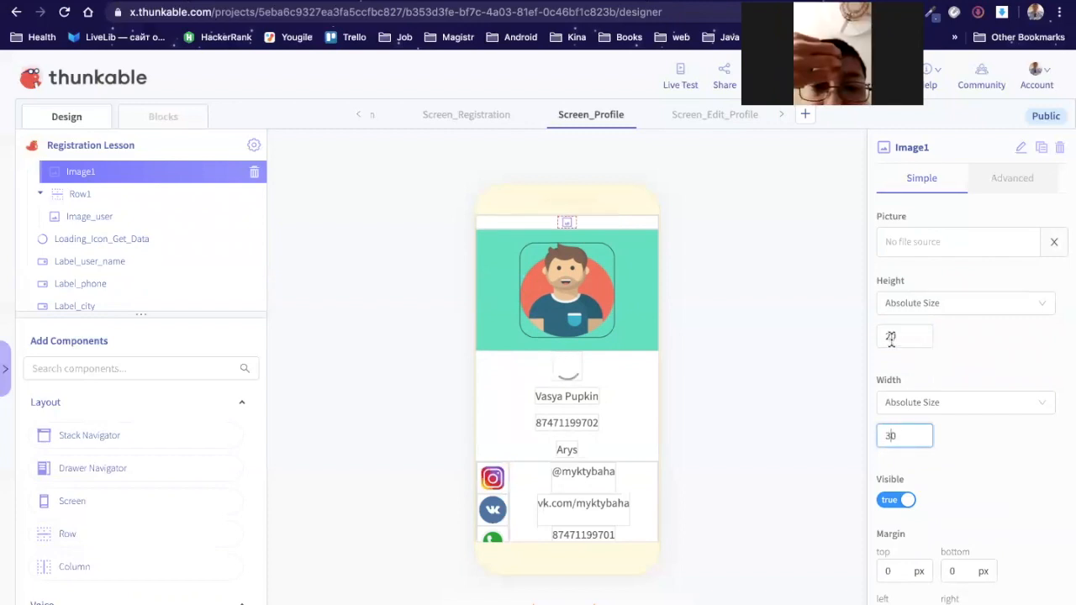
left_click(891, 338)
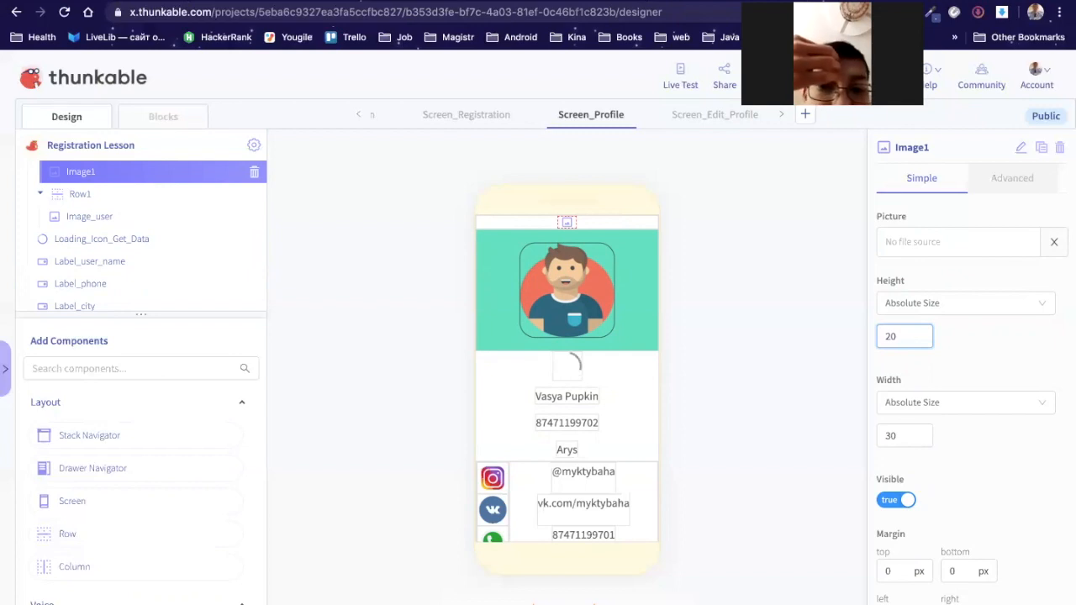
key("BackSpace")
type("3")
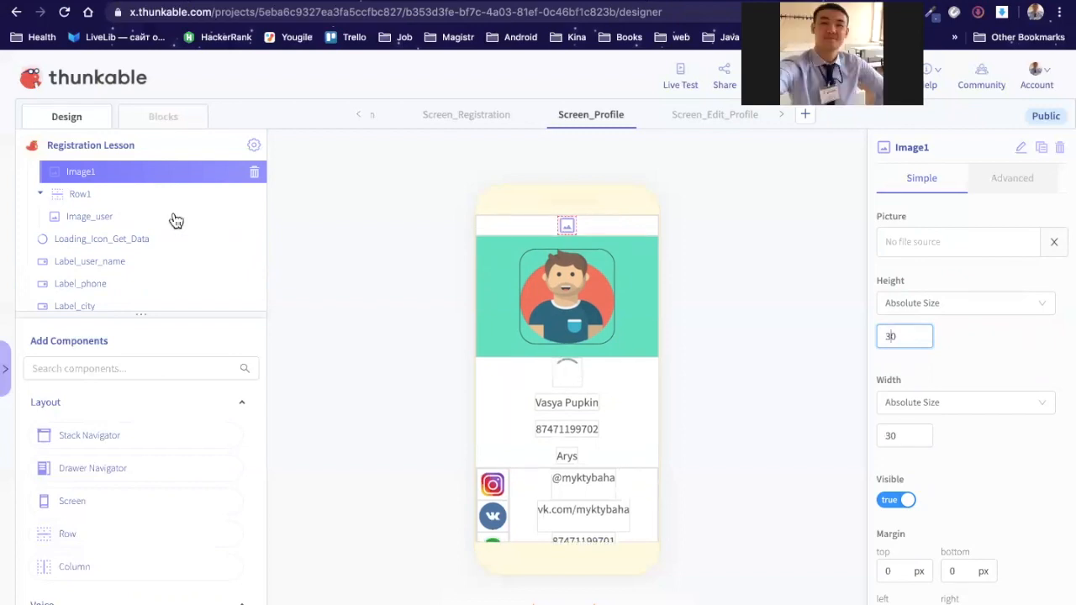
scroll(108, 216, "up", 1)
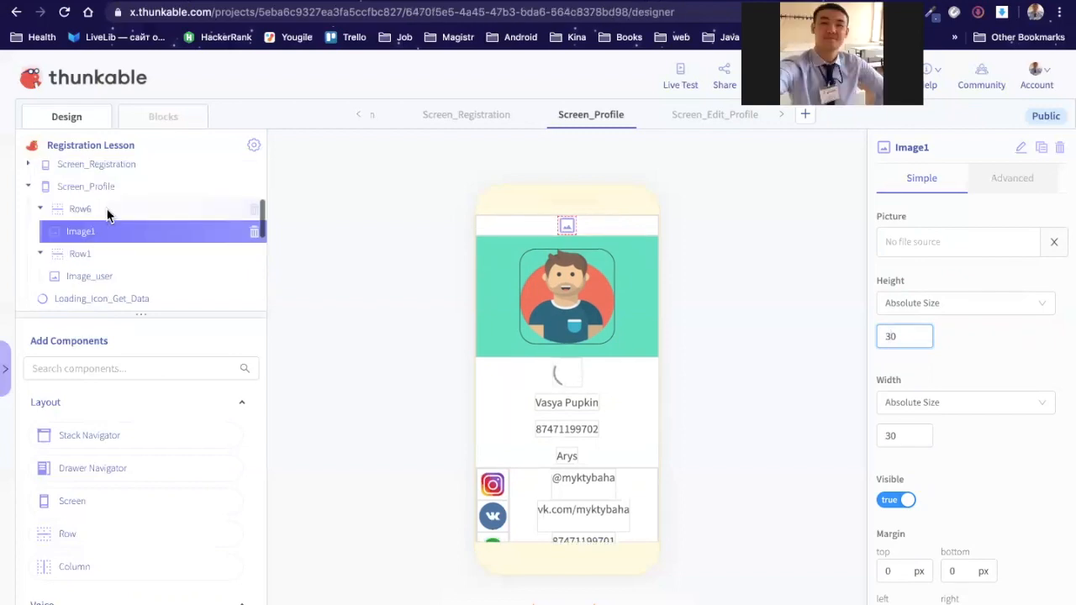
Step: Set Row6's horizontal alignment to right
left_click(107, 214)
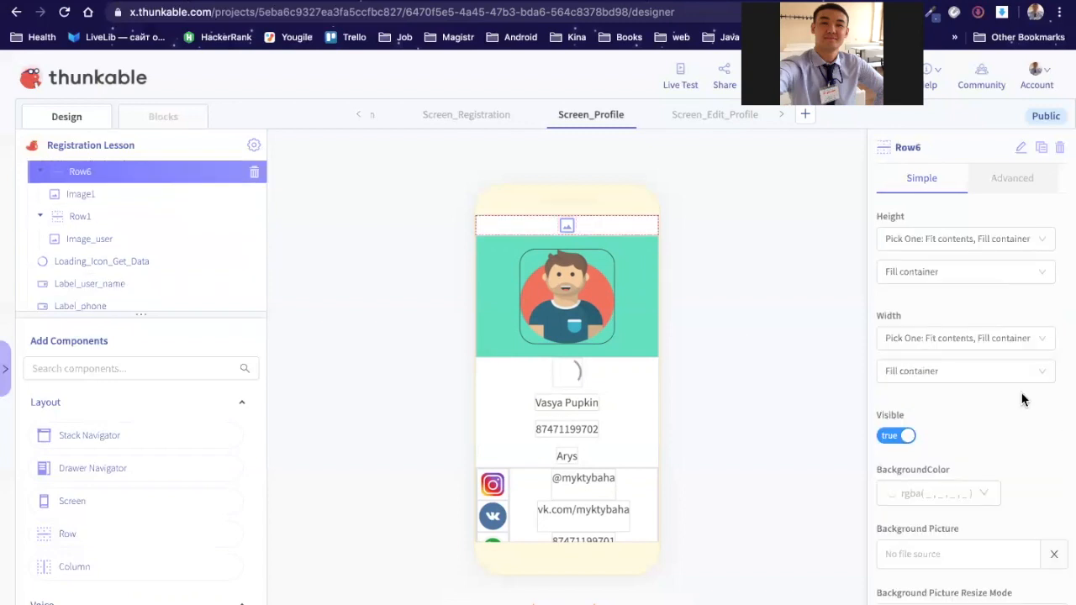
scroll(1020, 401, "down", 3)
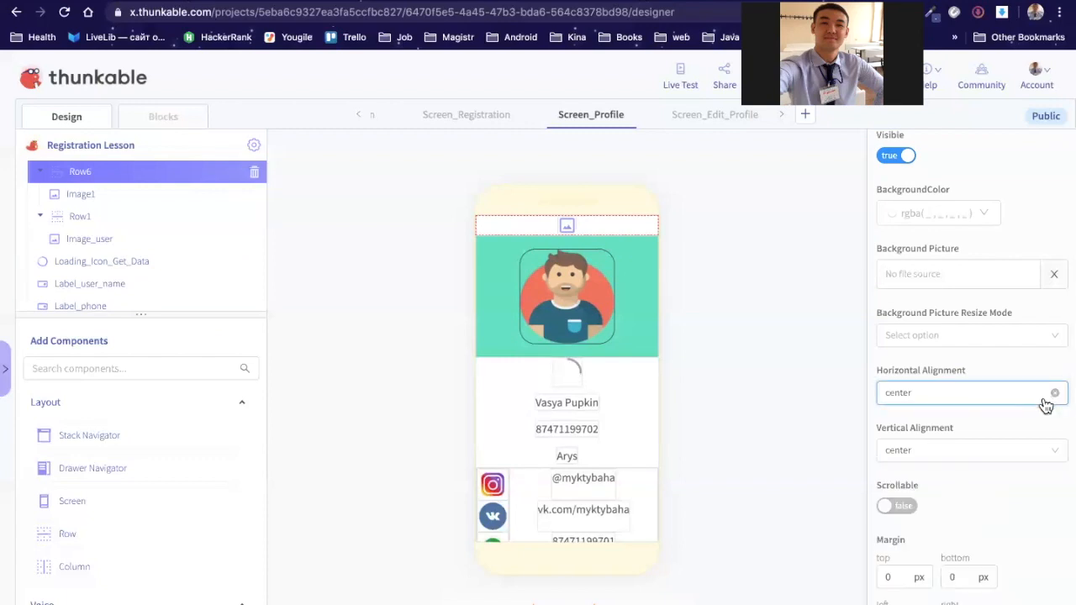
left_click(1042, 394)
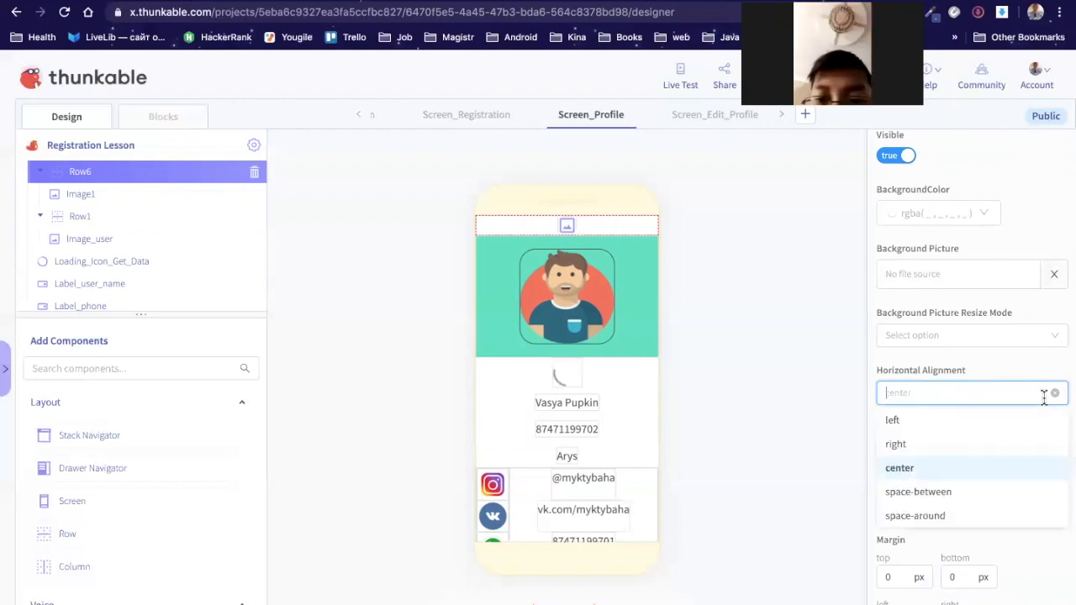
left_click(955, 448)
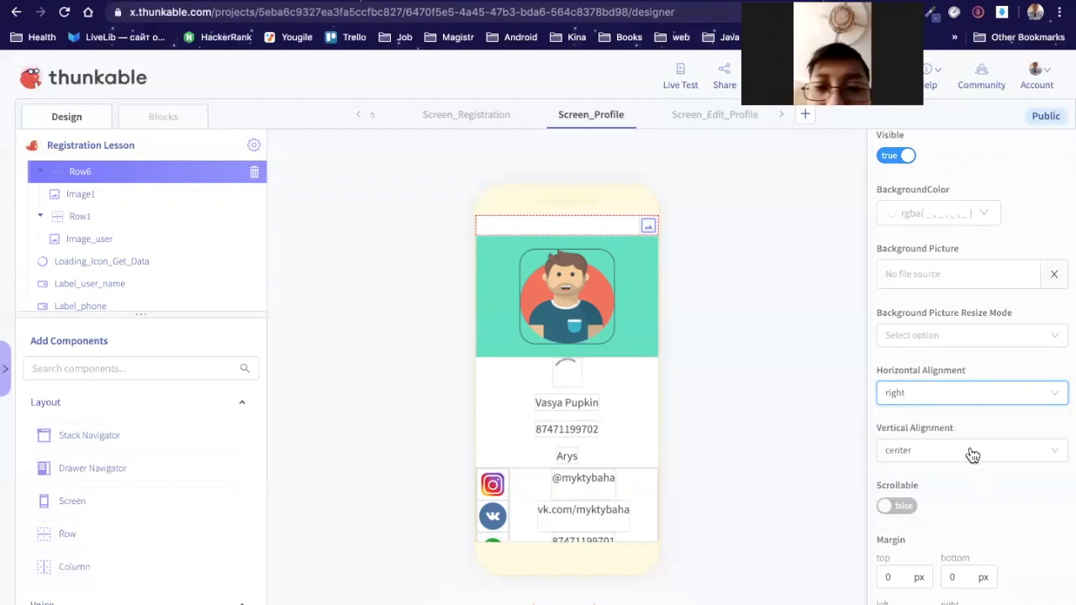
Step: Give Row6 the teal 50E3C2 background colour
scroll(962, 396, "up", 2)
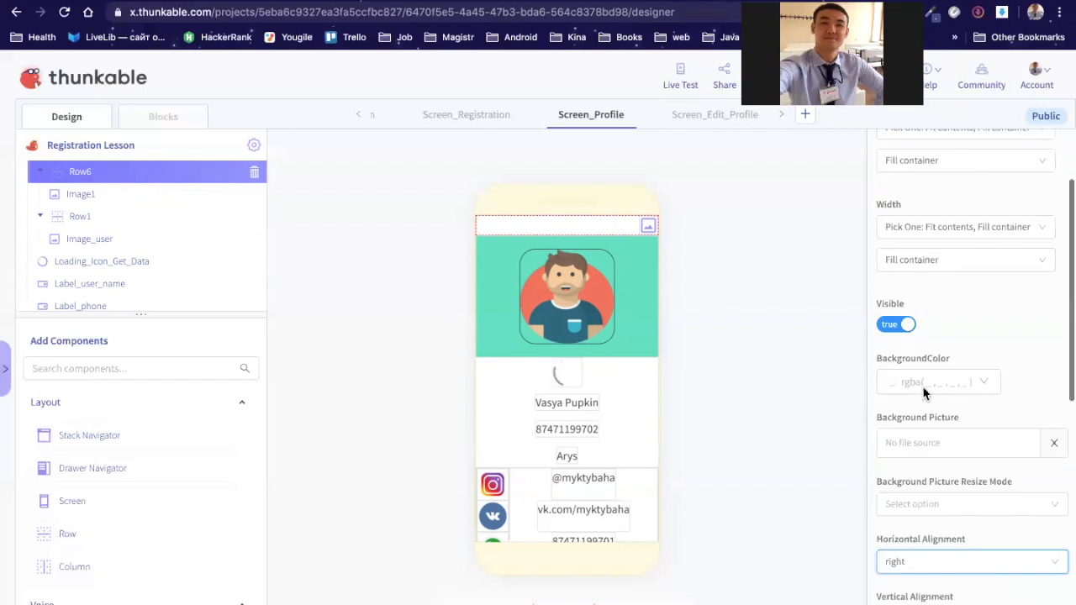
left_click(924, 387)
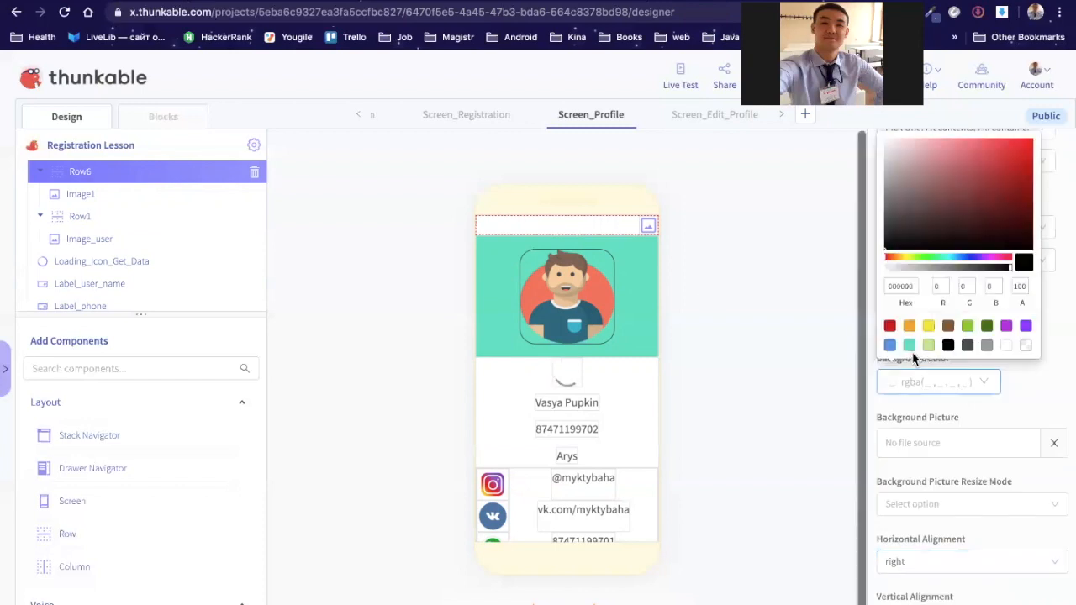
left_click(909, 345)
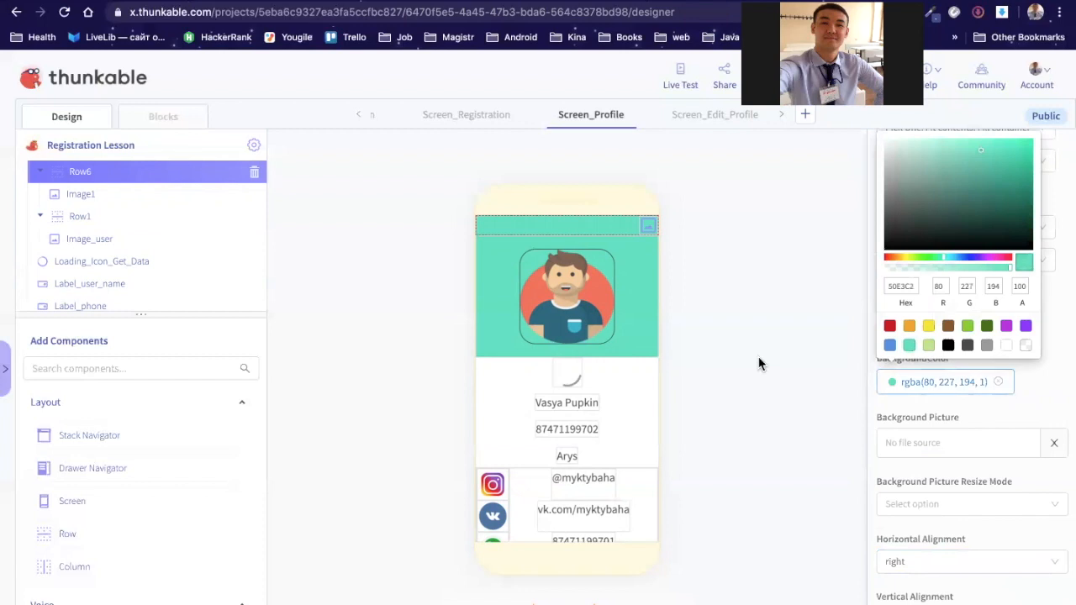
left_click(757, 439)
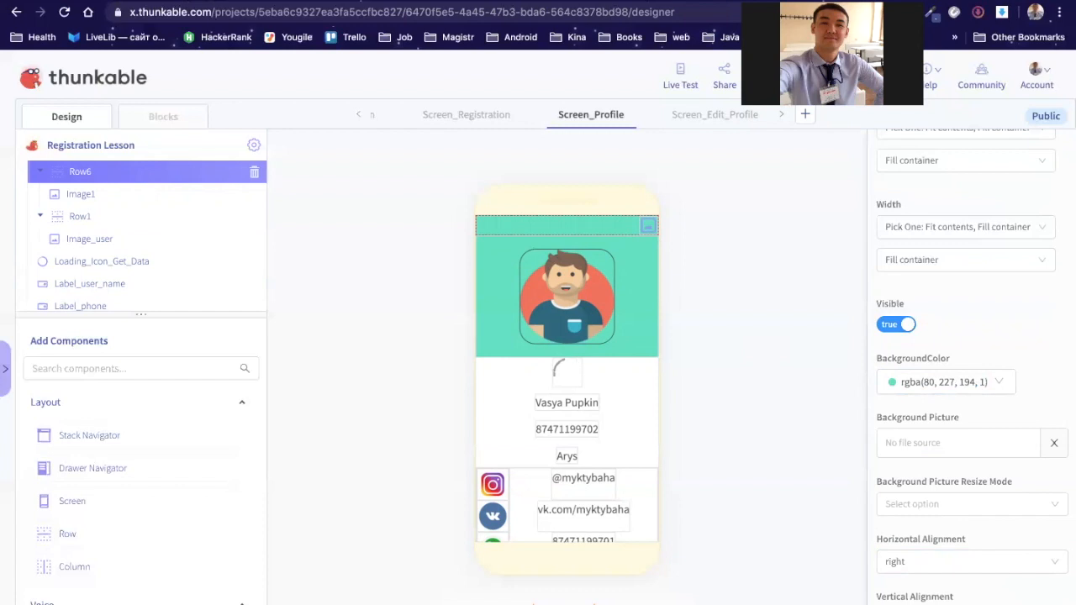
Step: Search Google for 'edit icon' in a new browser tab
key("super+t")
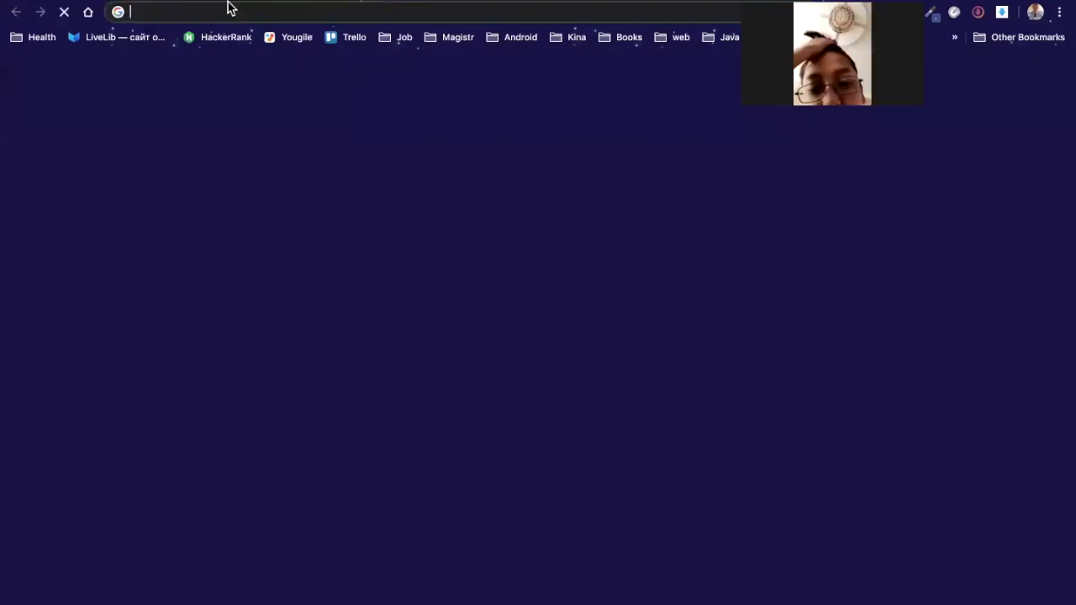
type("edit ")
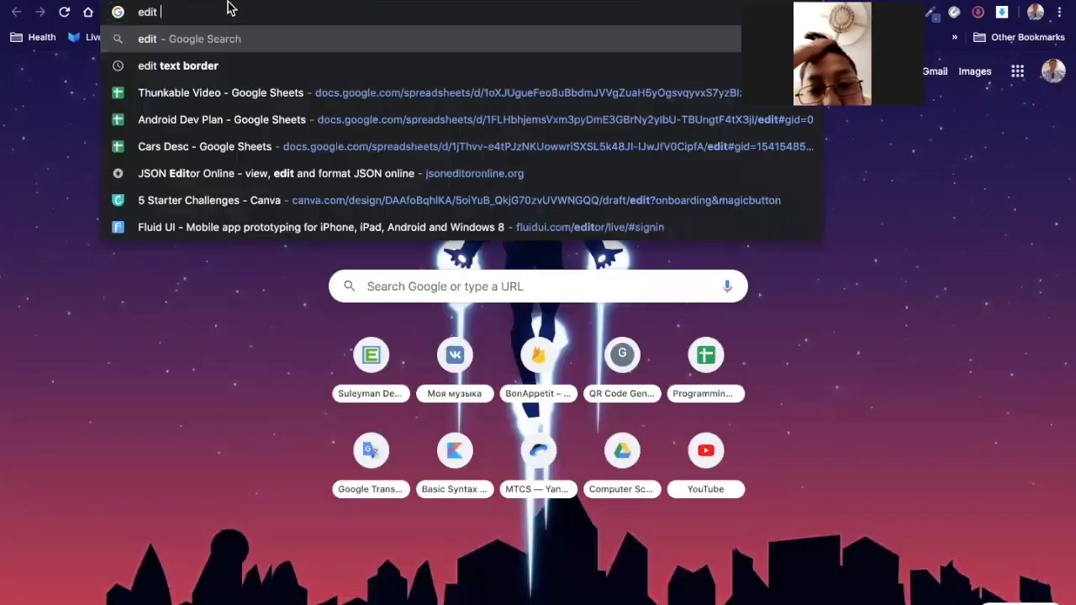
type("icon")
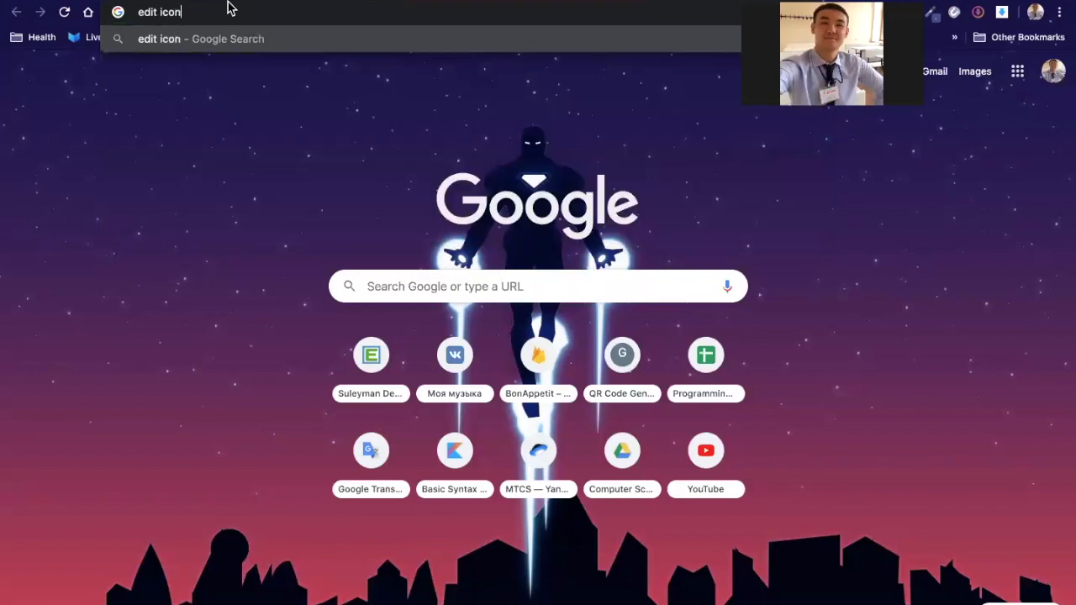
key("Return")
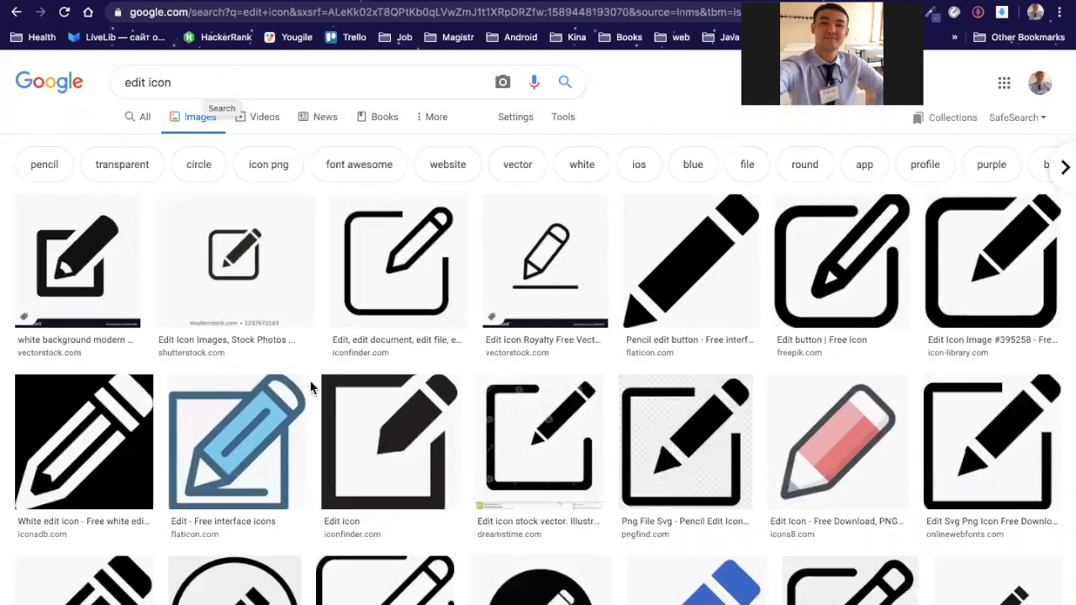
scroll(311, 389, "down", 1)
scroll(309, 389, "down", 3)
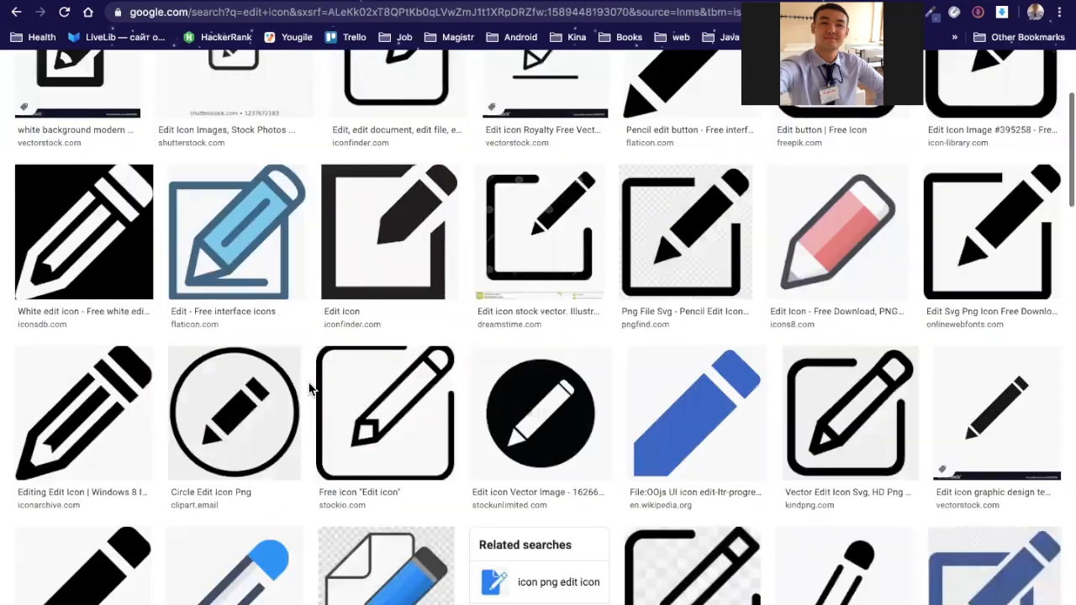
scroll(171, 75, "up", 3)
Step: Refine the image search to 'mobile edit icon png free'
left_click(126, 77)
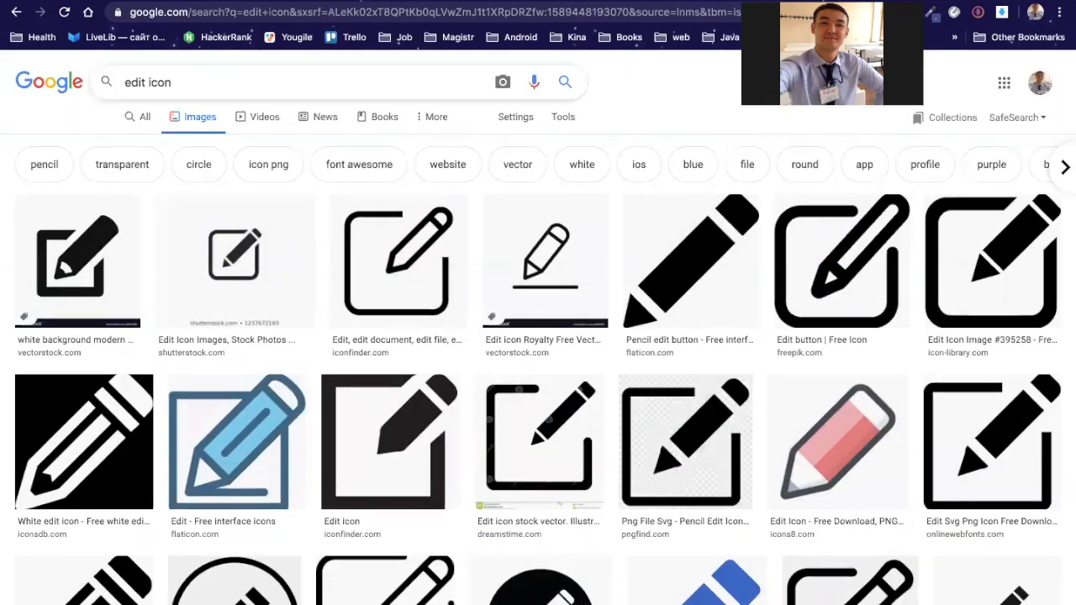
type("mobile")
key("Return")
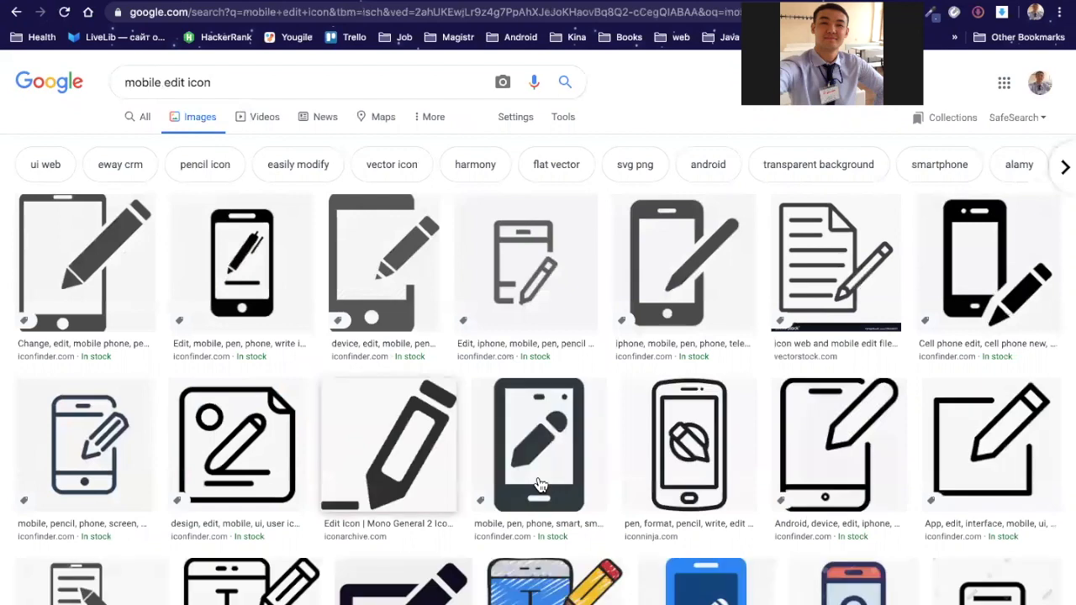
scroll(542, 496, "down", 1)
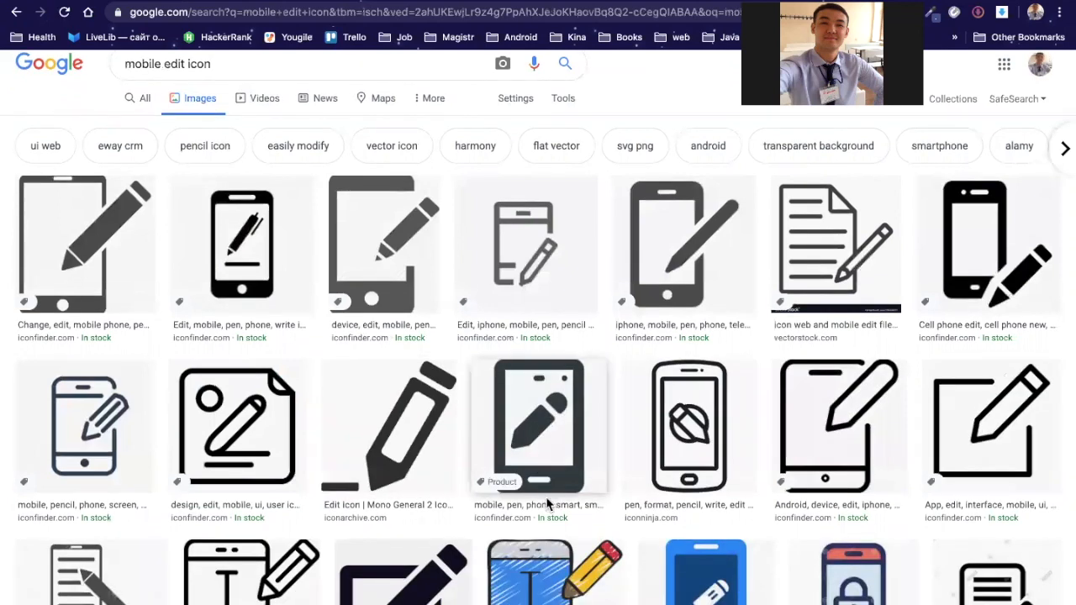
scroll(546, 503, "down", 4)
scroll(547, 503, "down", 5)
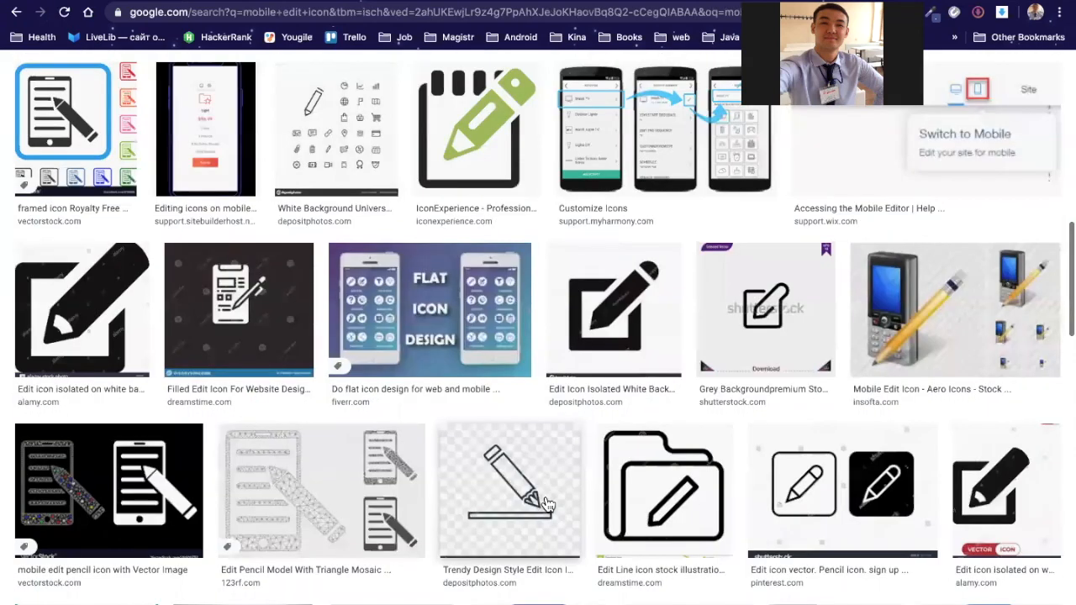
scroll(547, 503, "down", 4)
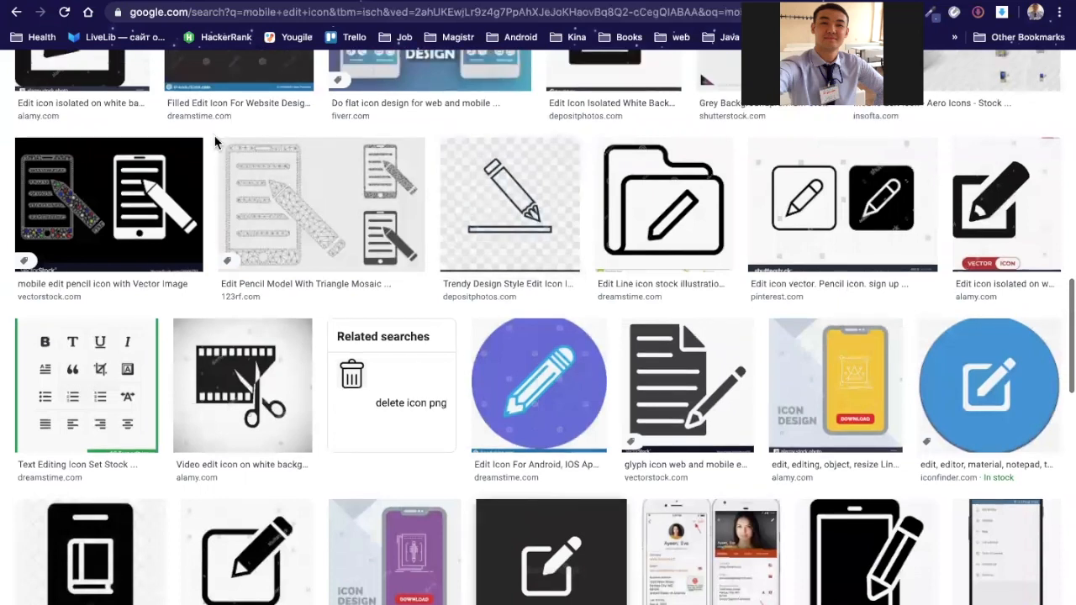
scroll(215, 135, "up", 15)
left_click(255, 82)
type("png")
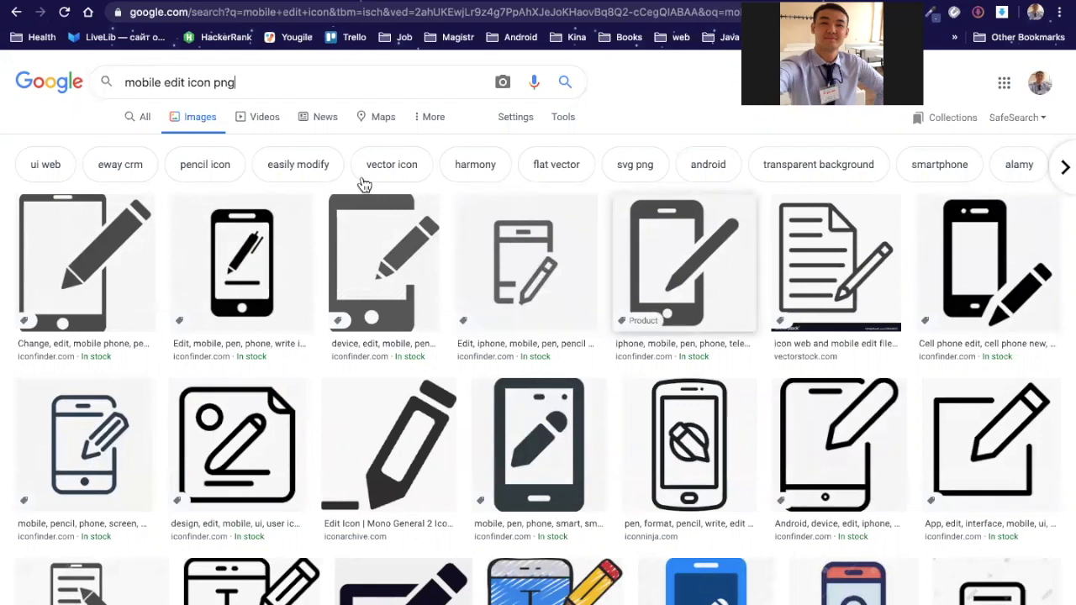
left_click(280, 85)
type("f")
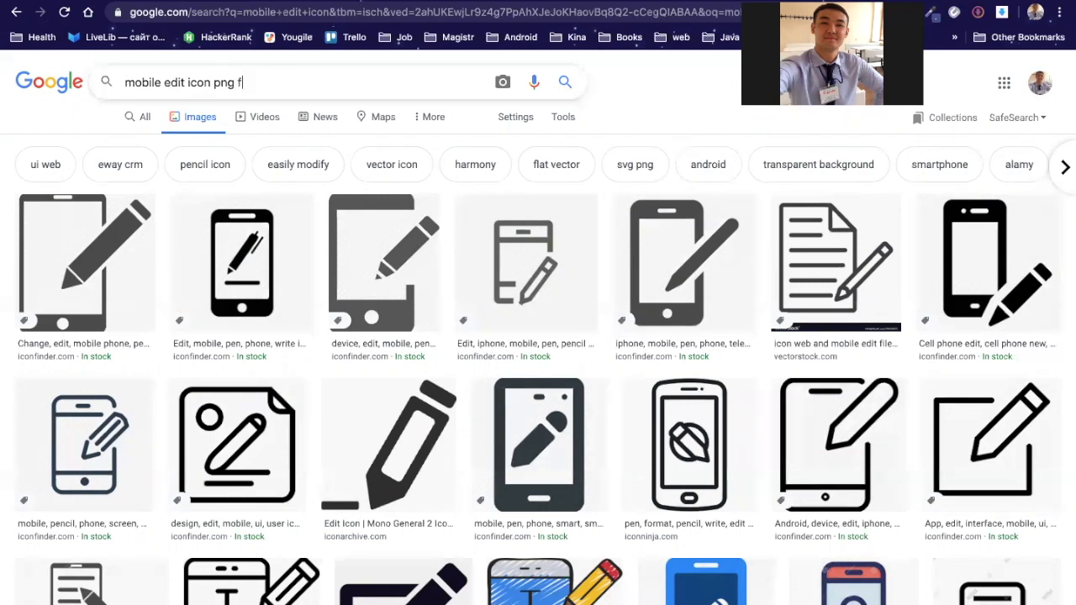
type("ree")
key("Return")
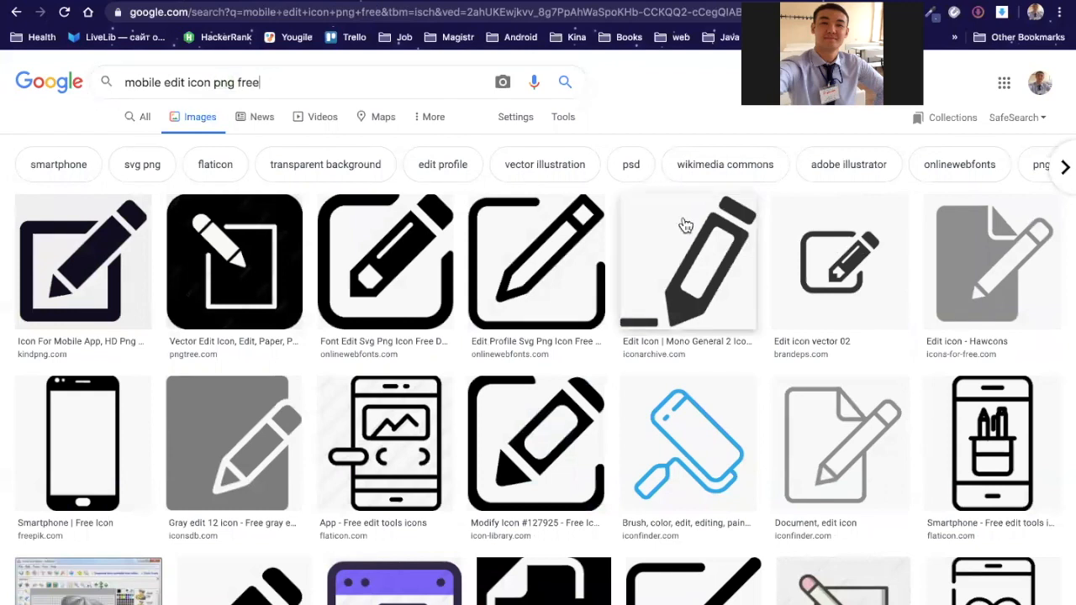
Step: Preview several icons, including Edit Profile and Font Edit, and reveal the image filter tools
left_click(101, 264)
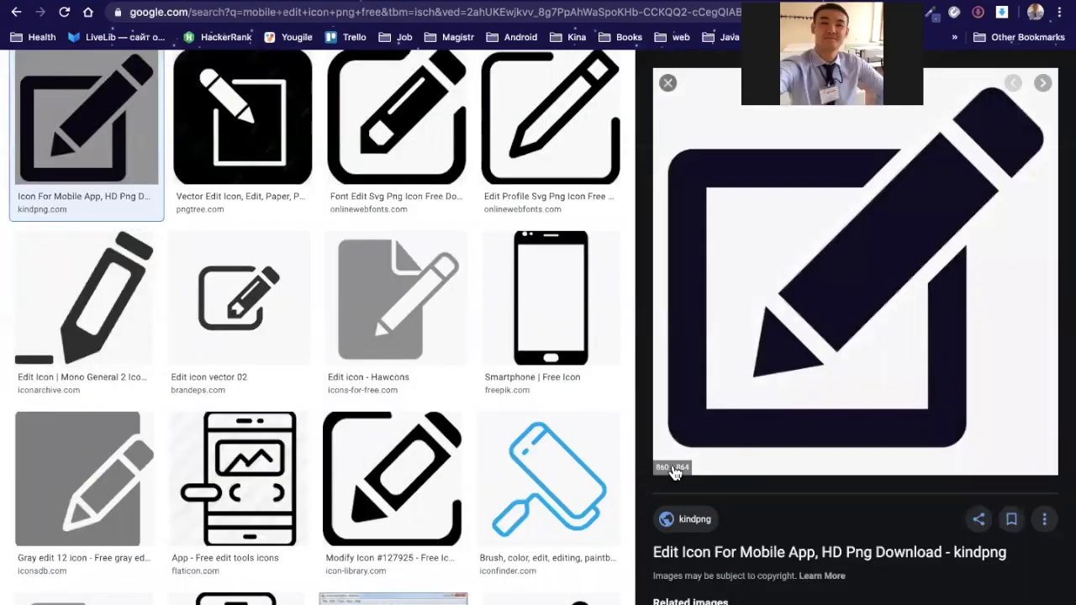
scroll(648, 434, "up", 2)
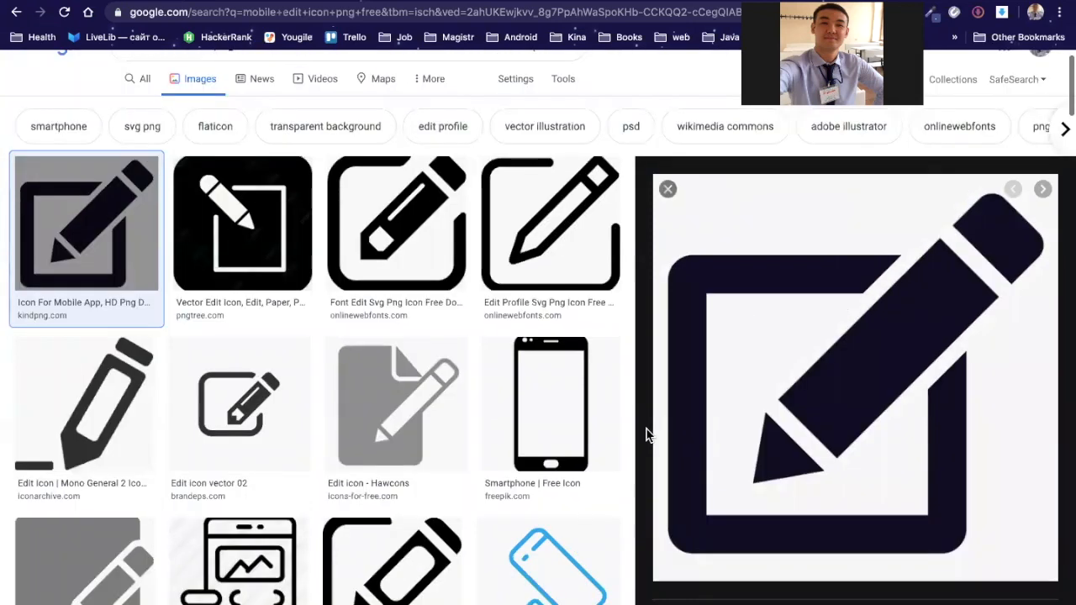
left_click(559, 260)
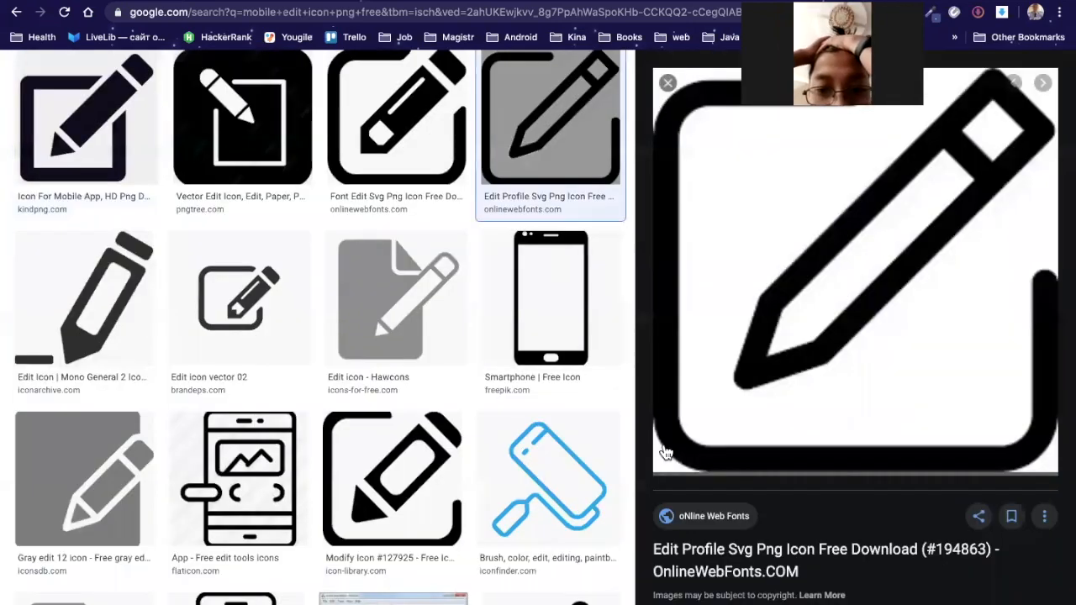
scroll(404, 221, "up", 1)
left_click(404, 221)
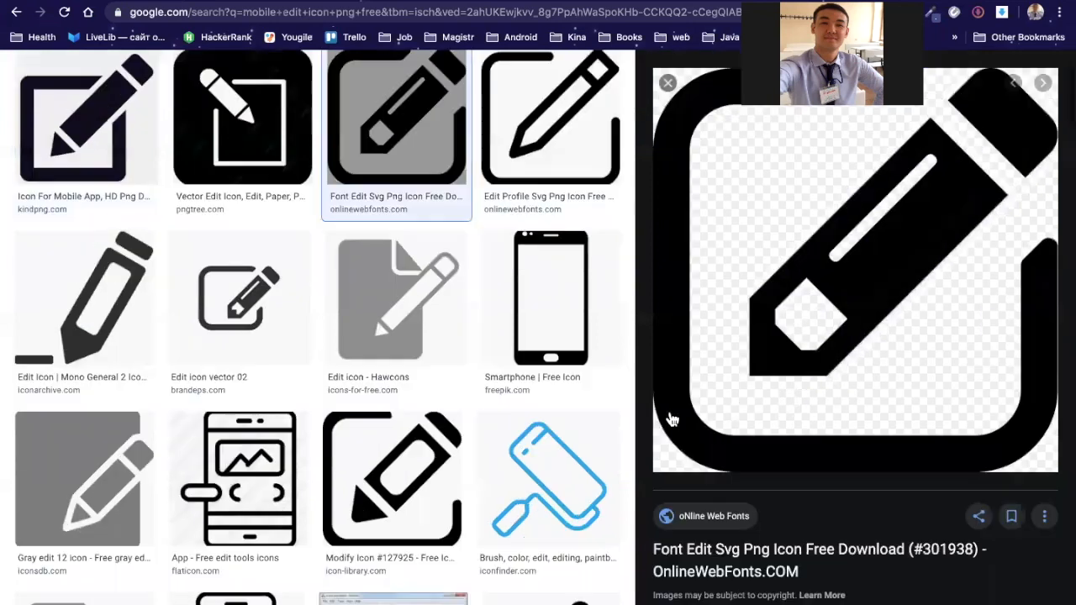
scroll(468, 216, "up", 1)
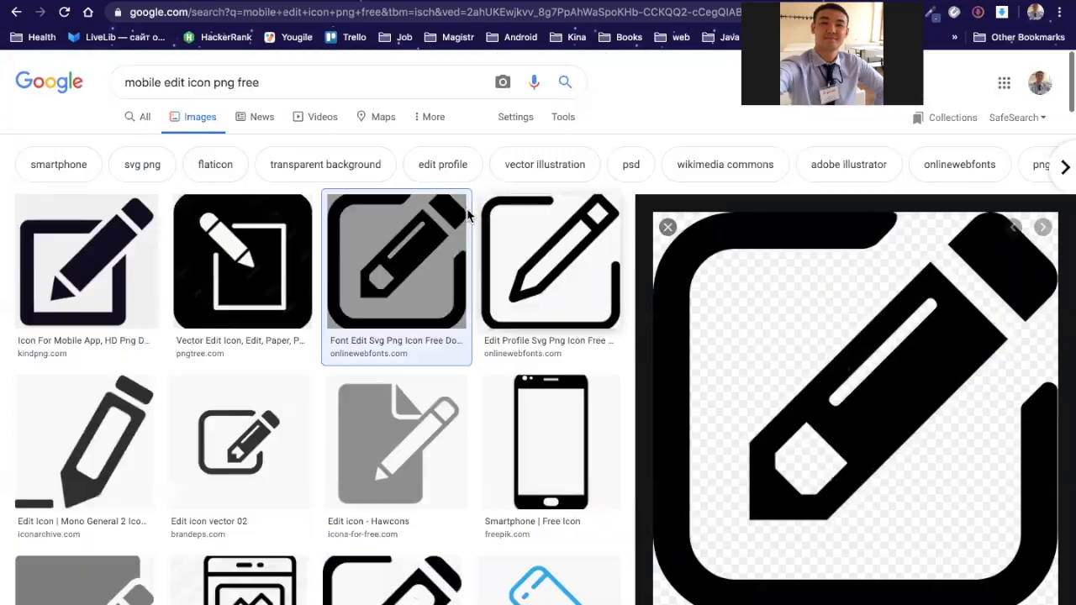
left_click(526, 125)
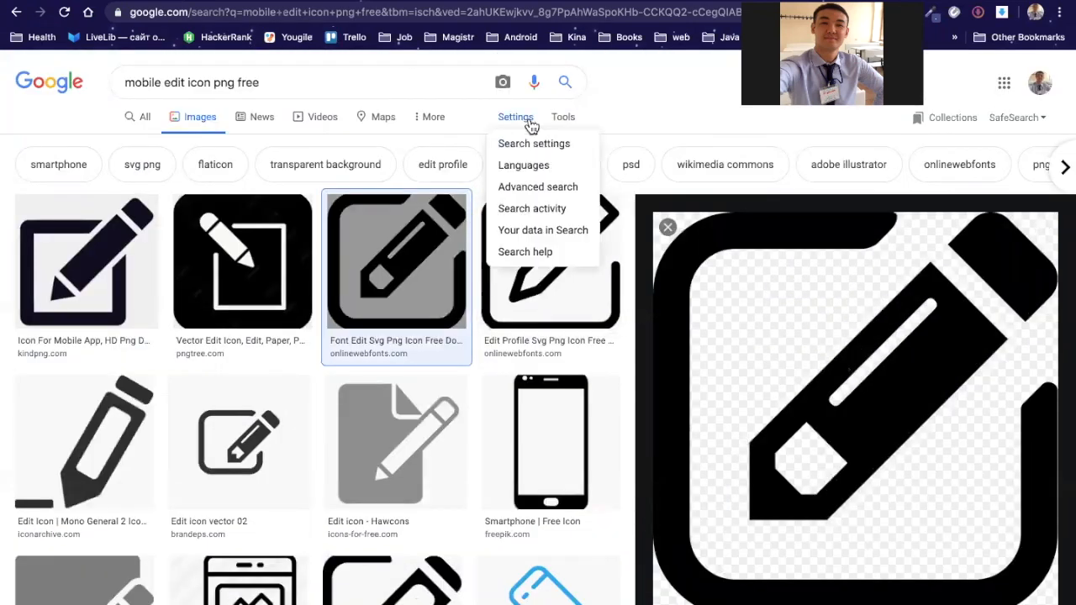
left_click(570, 120)
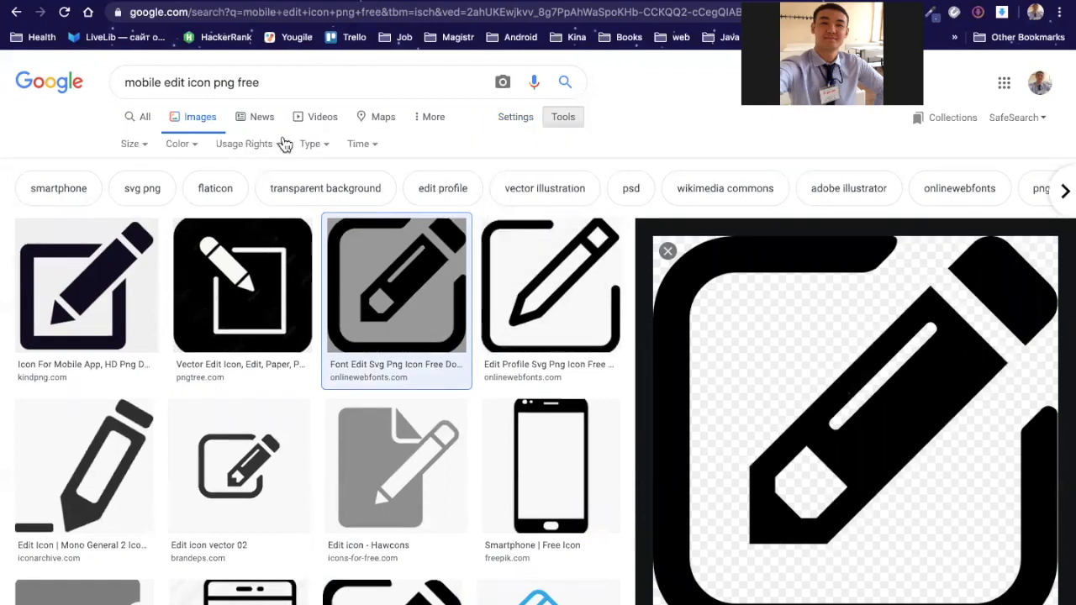
Step: Filter results to icon-sized images and add '50x50' to the search query
left_click(133, 144)
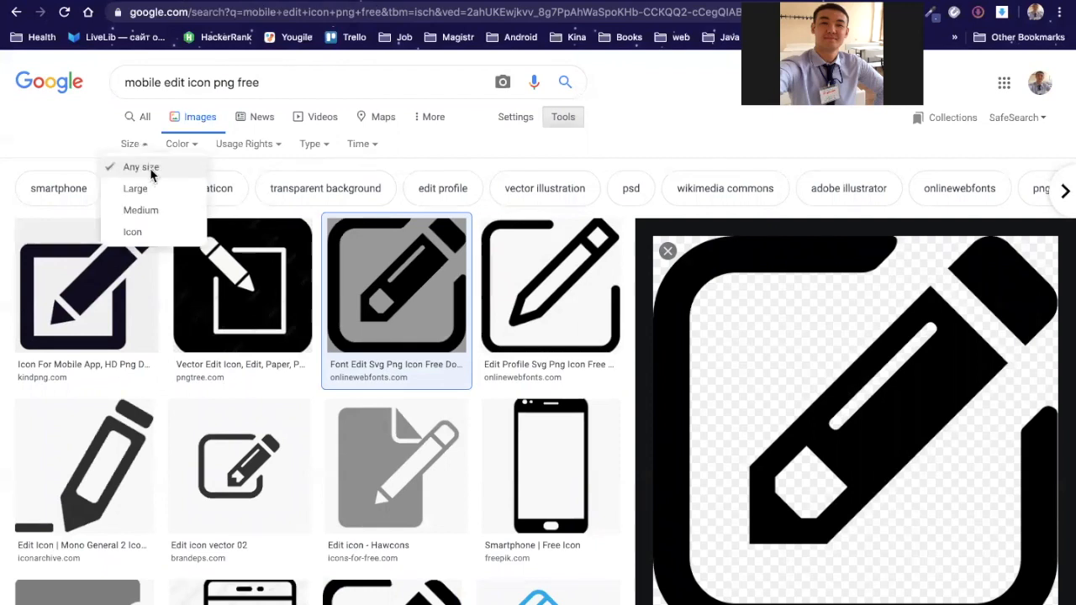
left_click(136, 234)
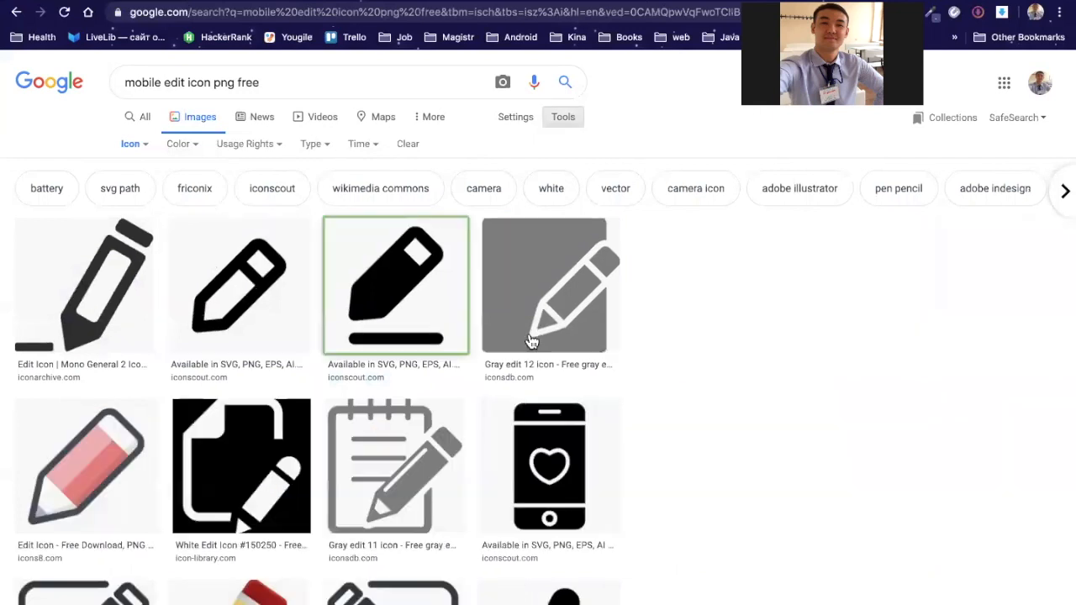
scroll(802, 300, "up", 2)
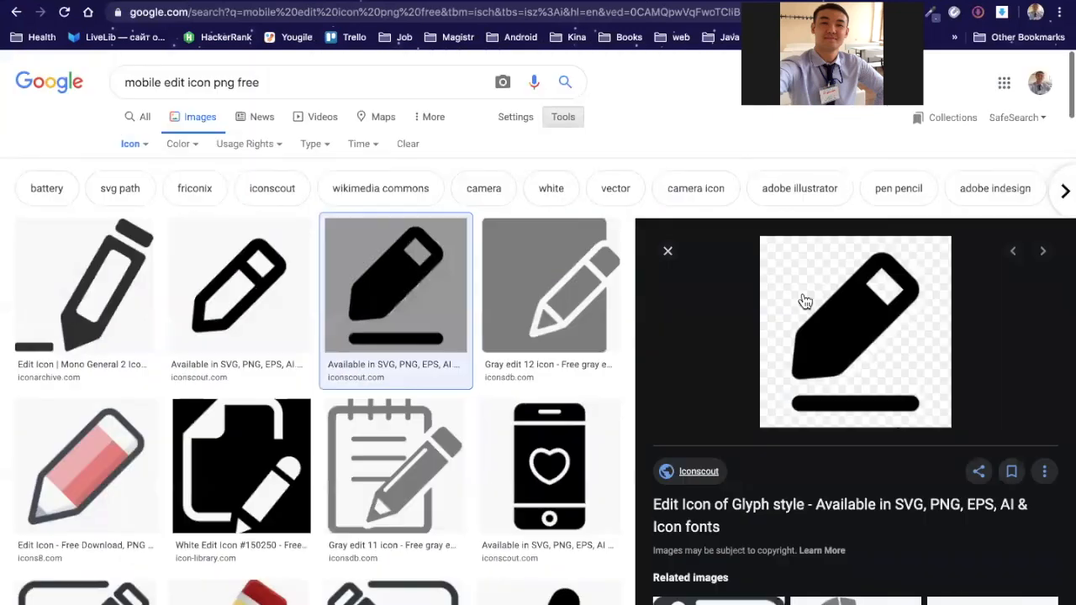
left_click(313, 71)
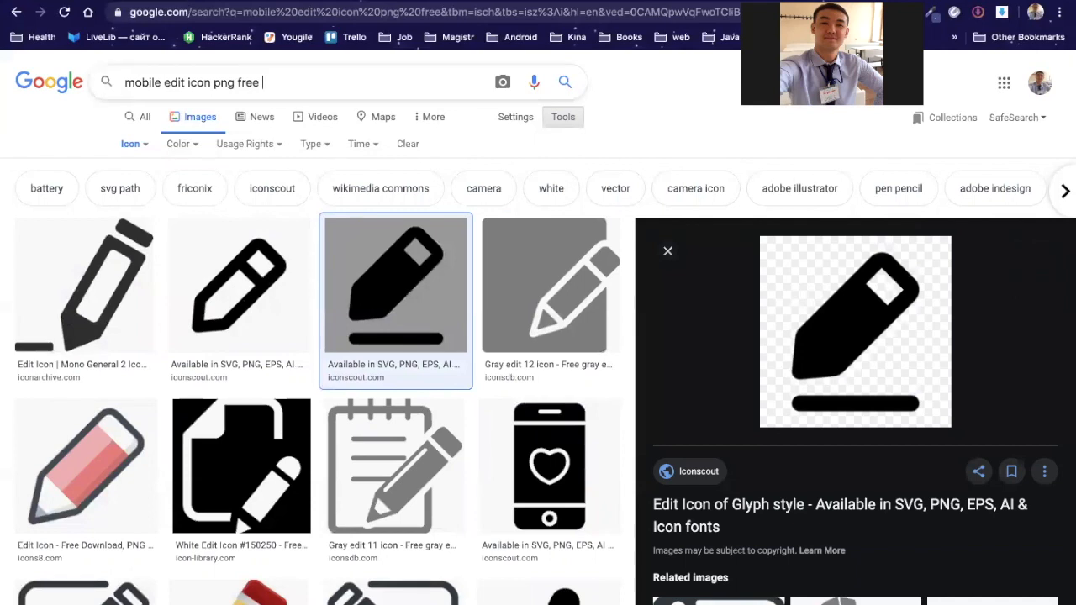
type("50x50")
key("Return")
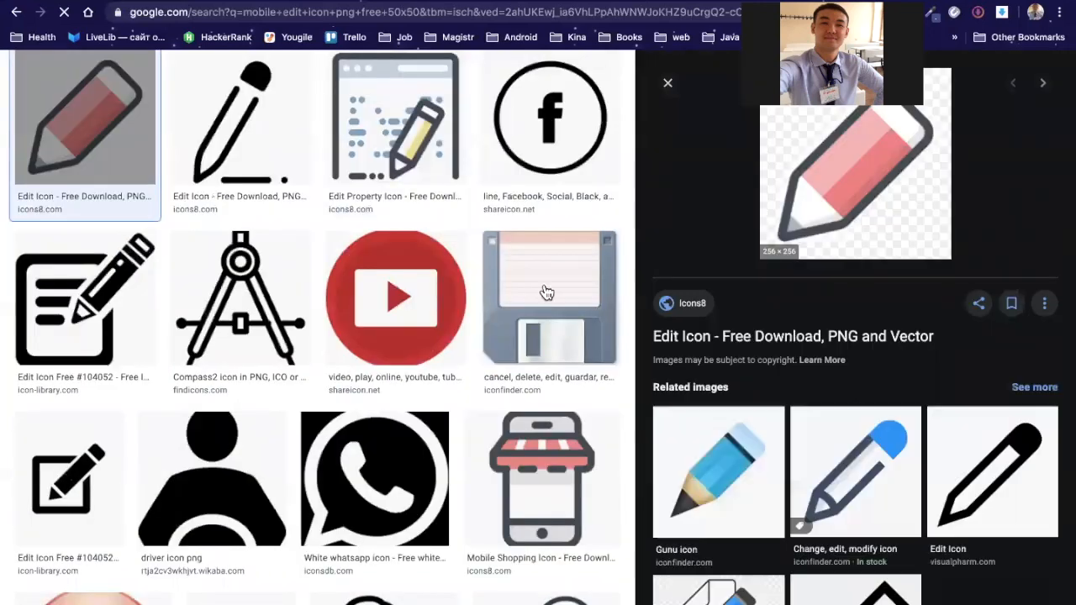
Step: Preview the Findicons Edit User icon, copy its image address, and return to Thunkable
scroll(339, 296, "up", 2)
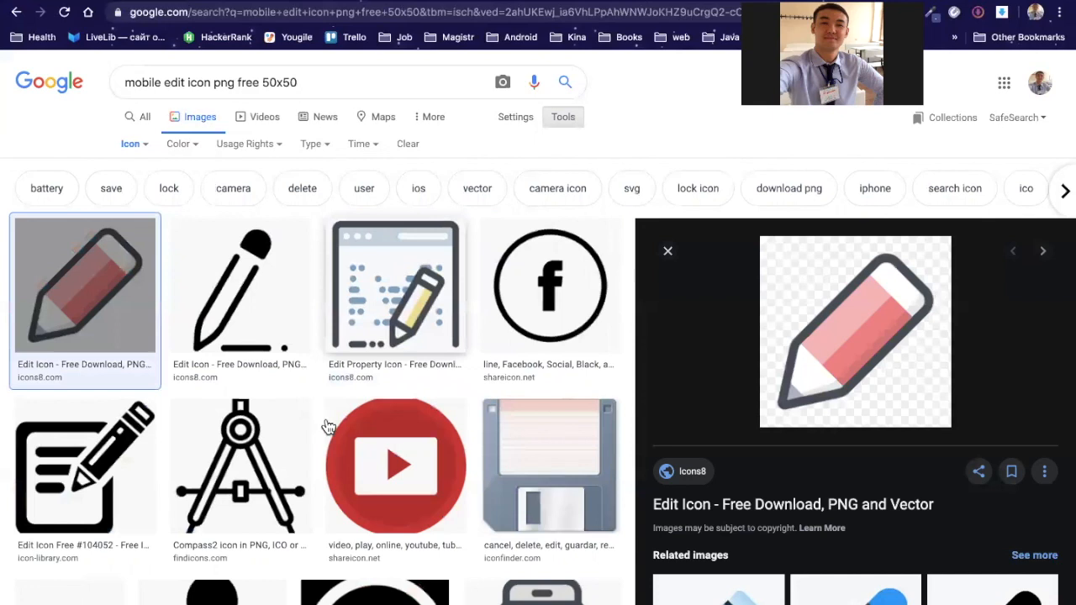
scroll(327, 426, "down", 2)
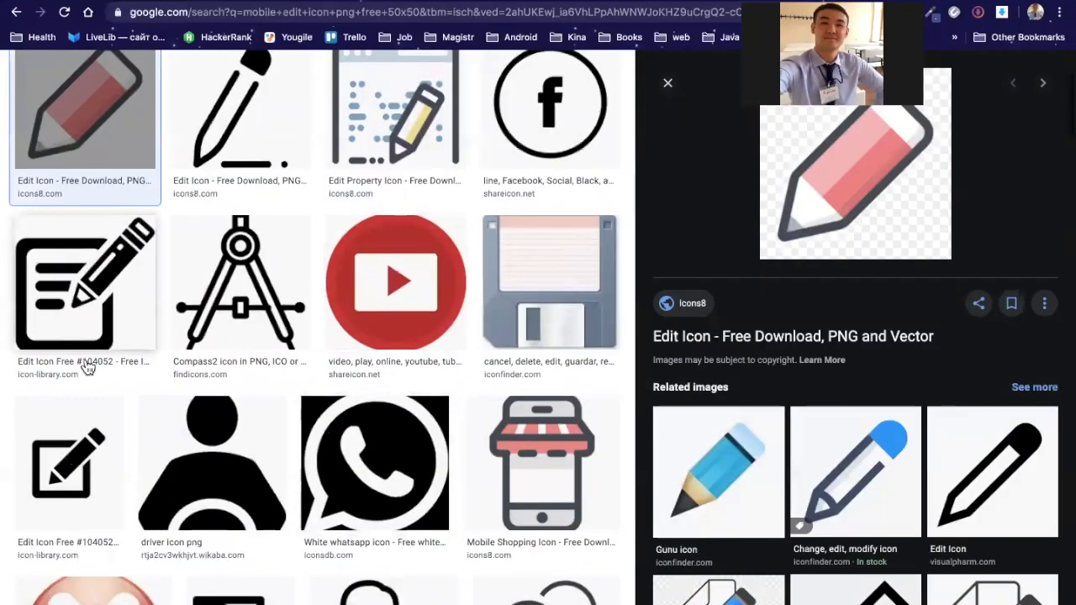
scroll(87, 368, "down", 5)
left_click(395, 280)
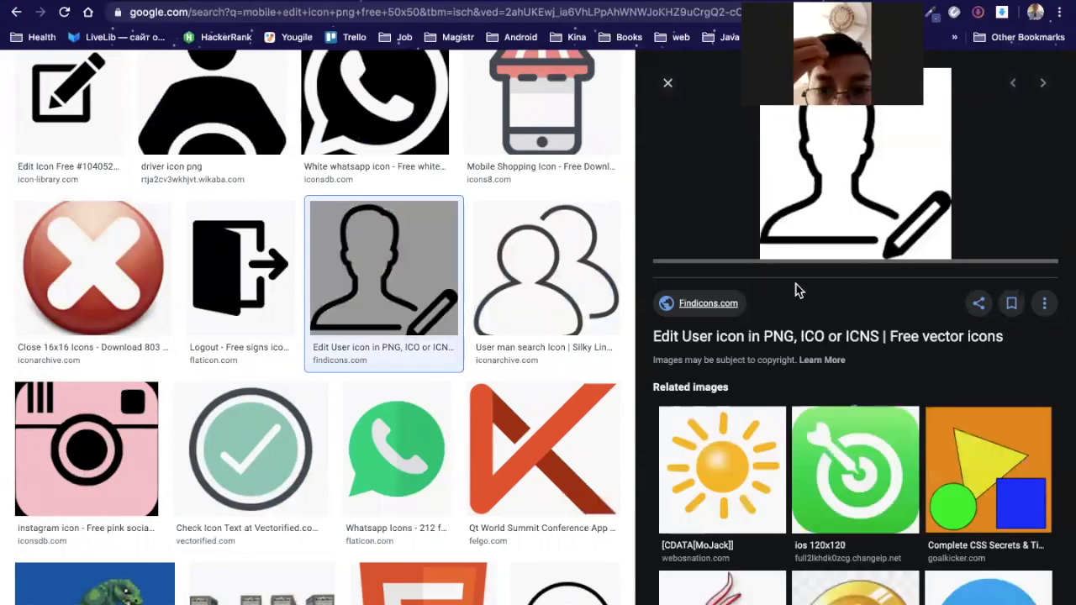
scroll(798, 290, "up", 4)
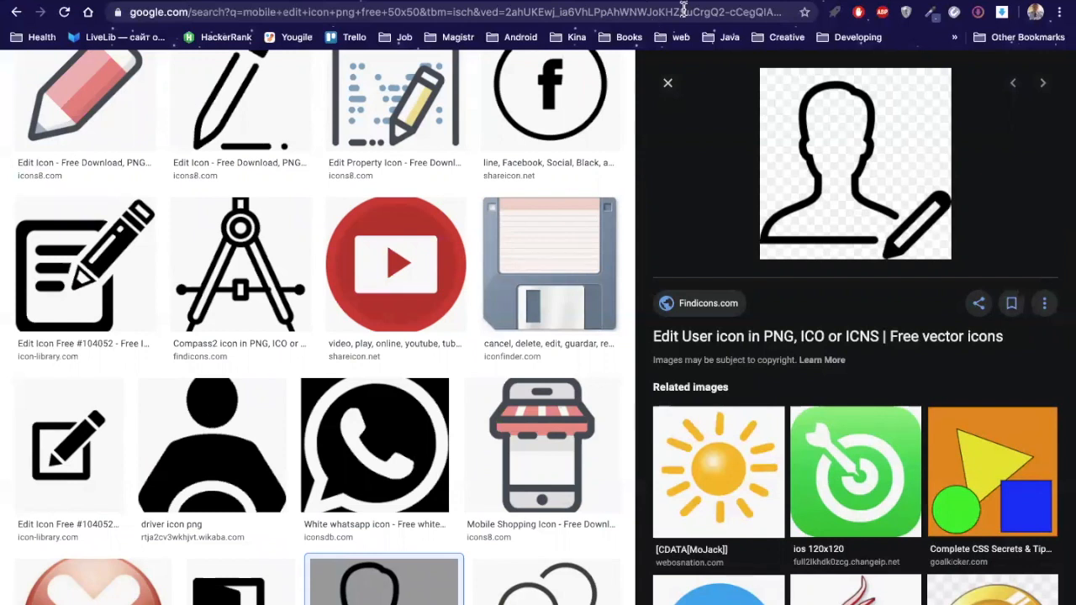
right_click(820, 175)
left_click(888, 339)
key("ctrl+Tab")
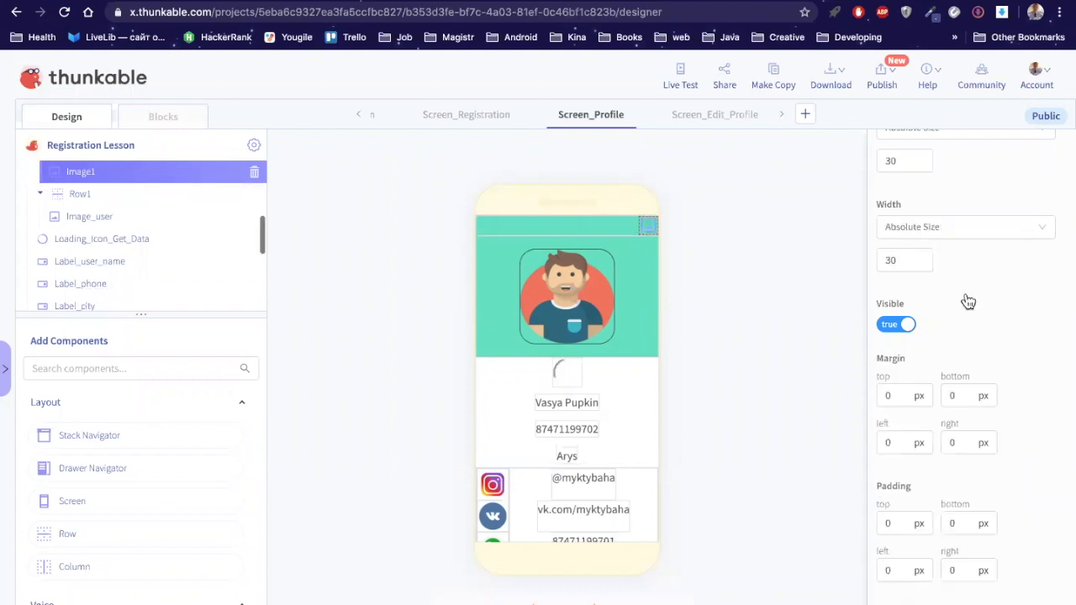
Step: Paste the edit_user.png URL into Image1's Picture field, then open the Blocks editor
scroll(945, 249, "up", 2)
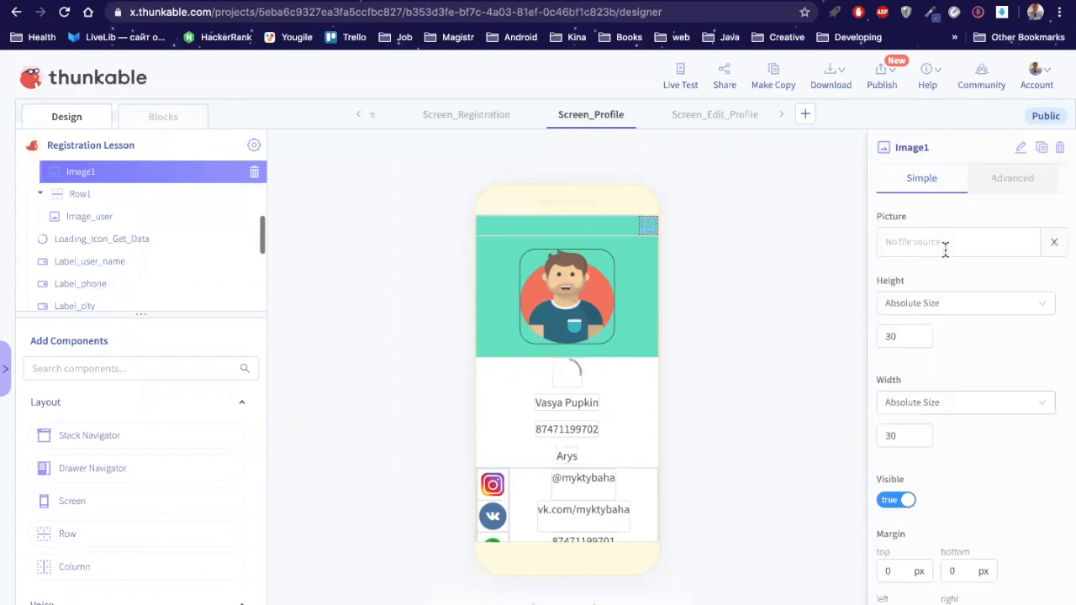
left_click(945, 244)
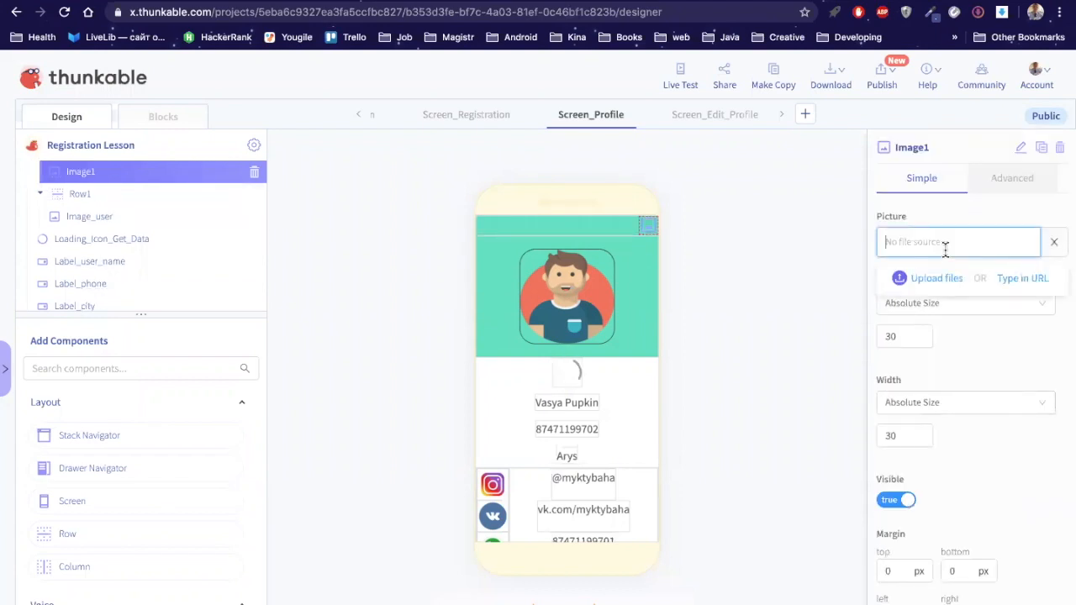
key("ctrl+v")
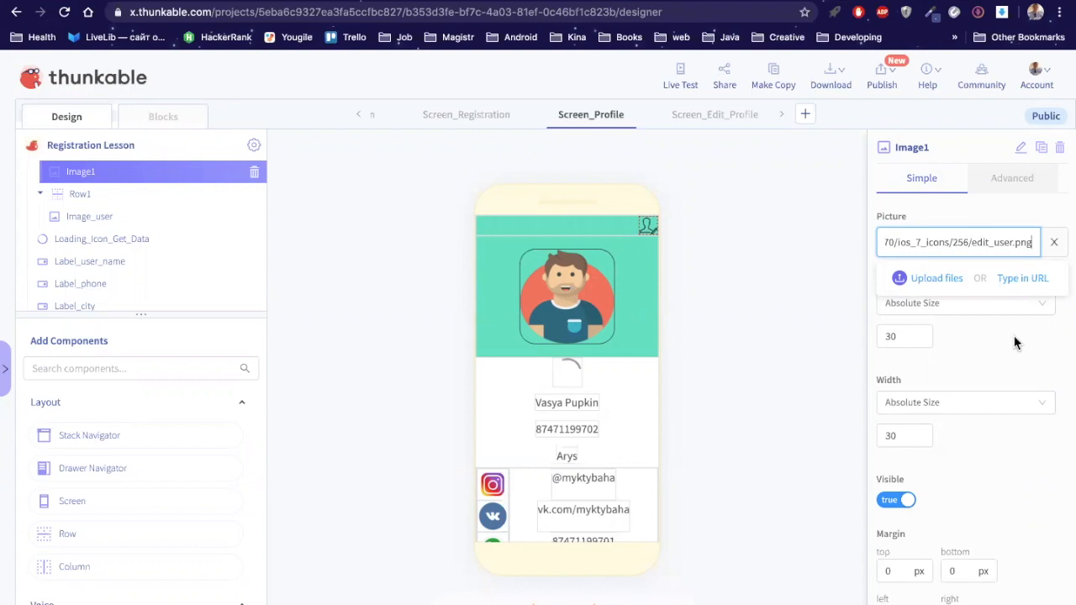
left_click(813, 232)
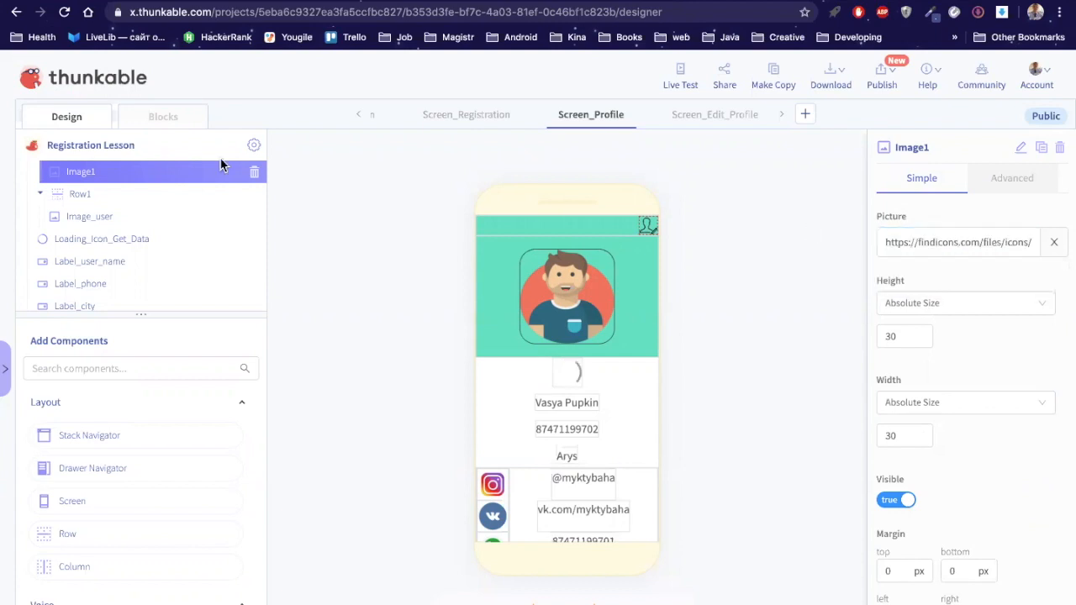
left_click(168, 121)
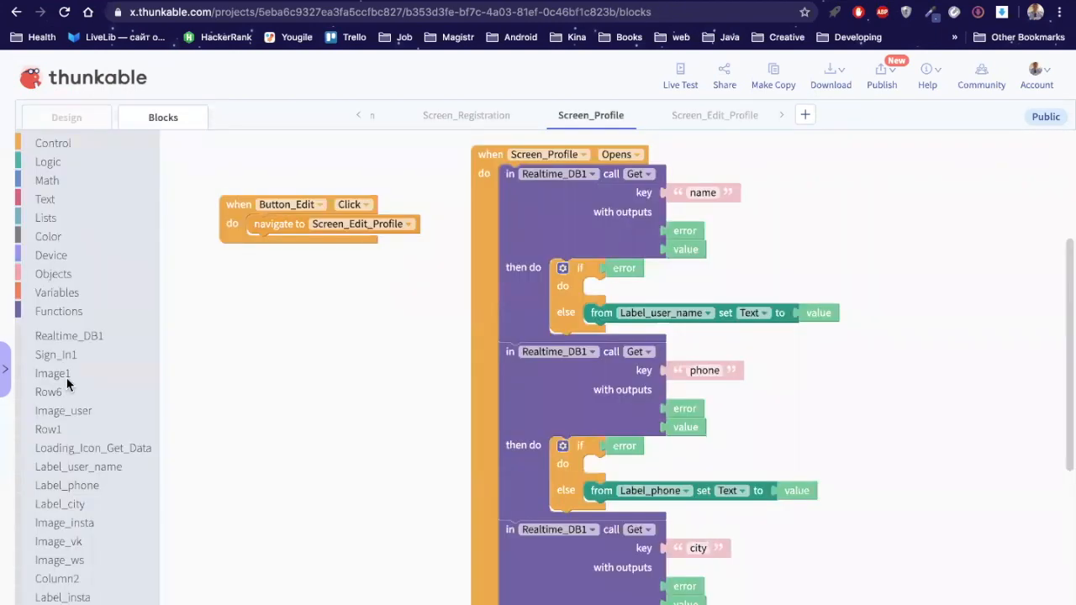
Step: Browse Image1's blocks in the drawer, then return to the Design view
left_click(146, 375)
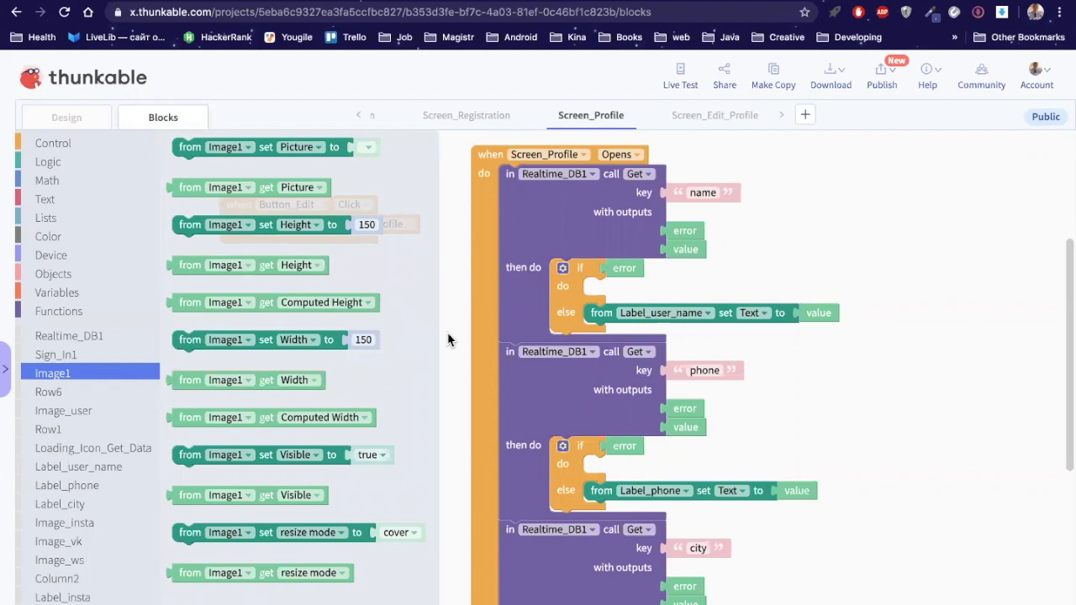
left_click(74, 121)
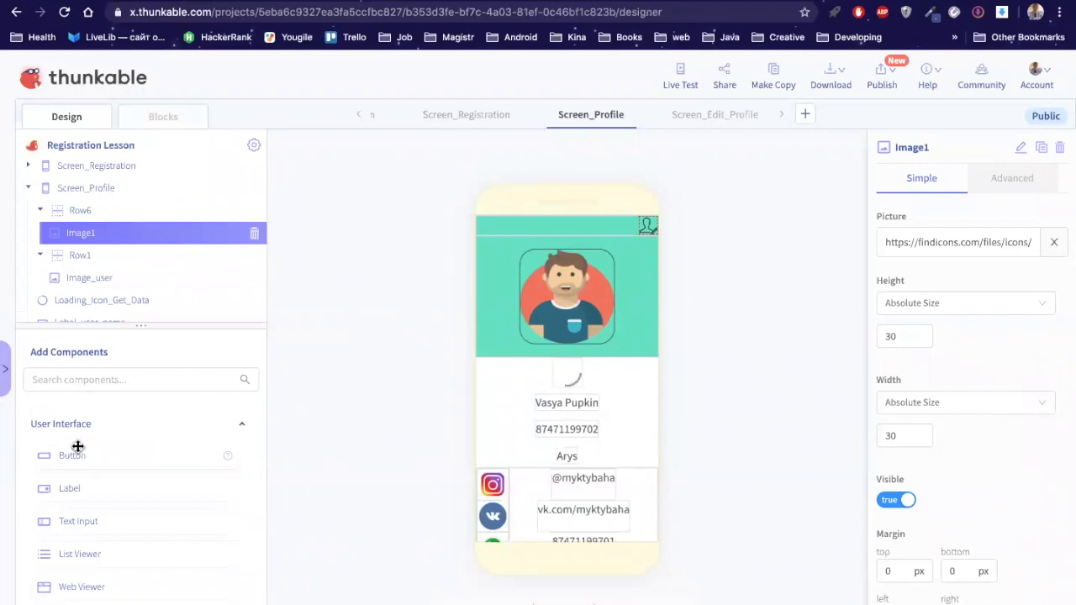
Step: Drop a Button into Row6 next to Image1, creating Button1
left_click_drag(116, 281, 118, 235)
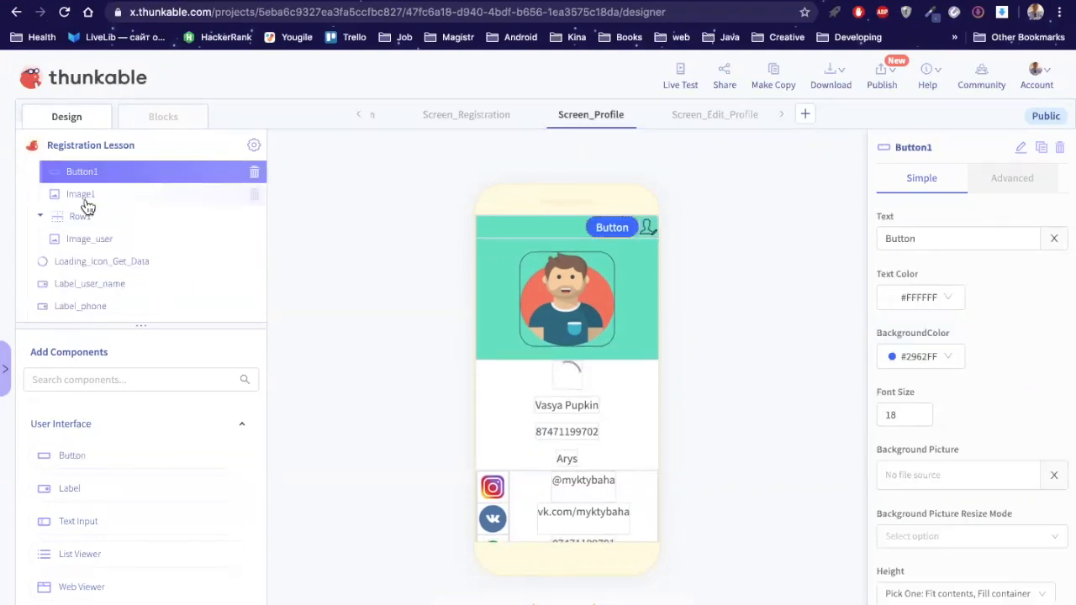
Step: Copy Image1's picture URL and paste it into Button1's Background Picture
left_click(86, 204)
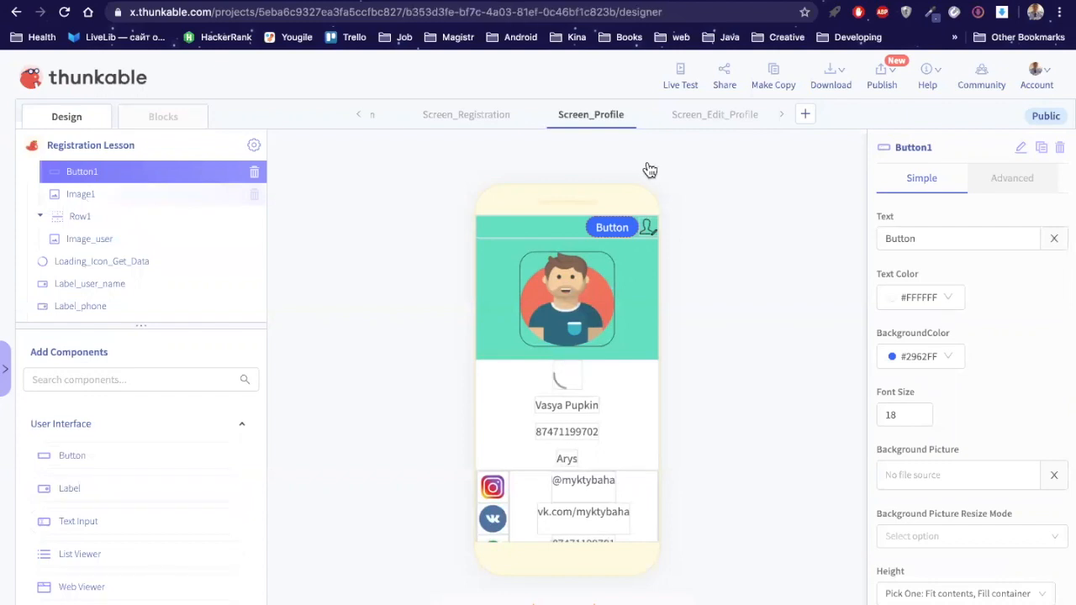
left_click(992, 238)
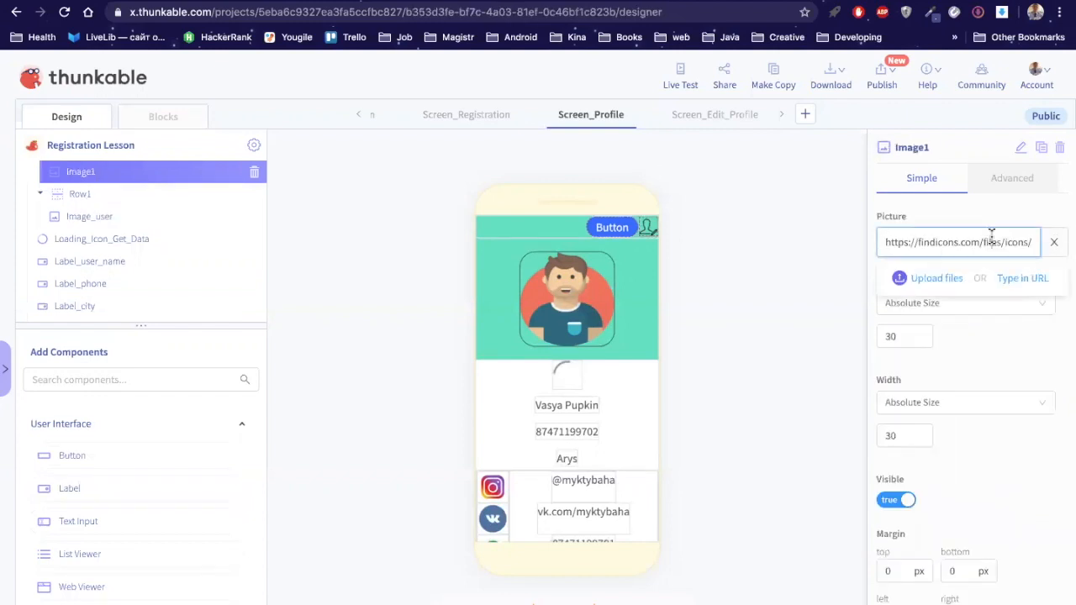
key("super+a")
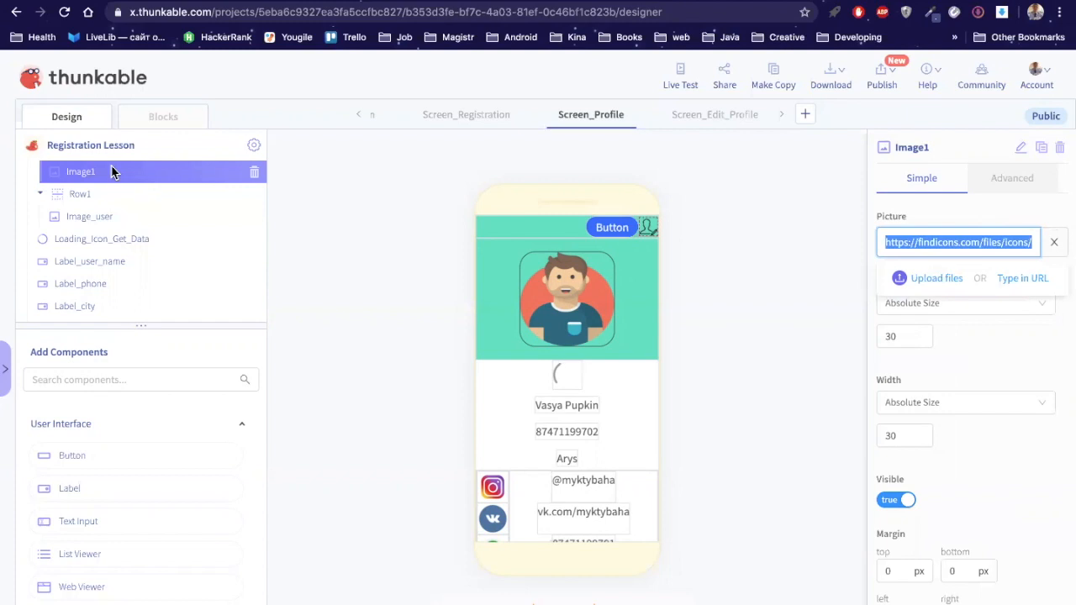
scroll(90, 227, "up", 1)
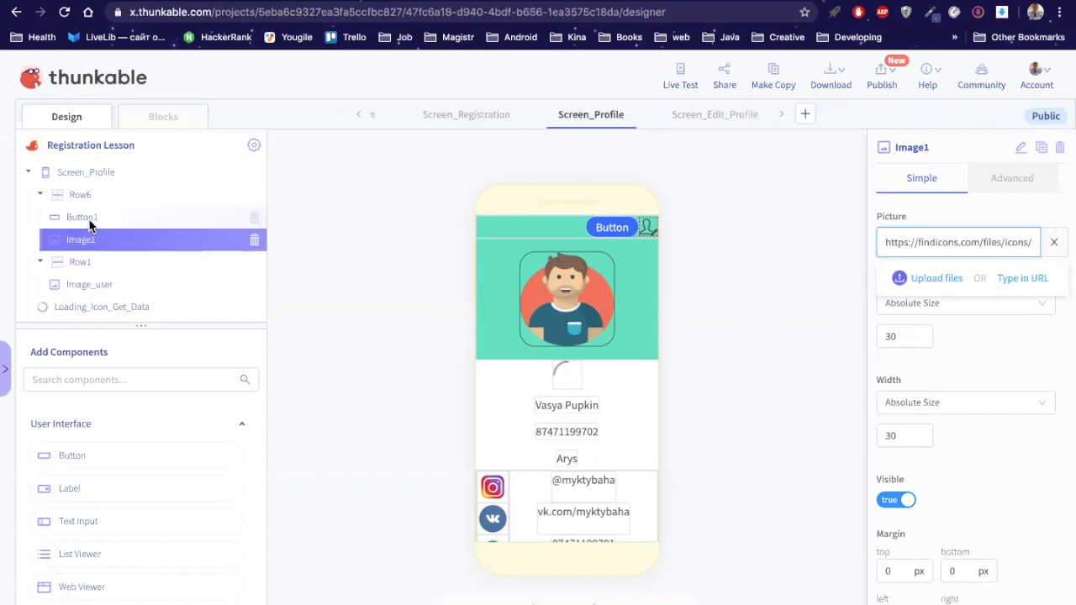
left_click(91, 224)
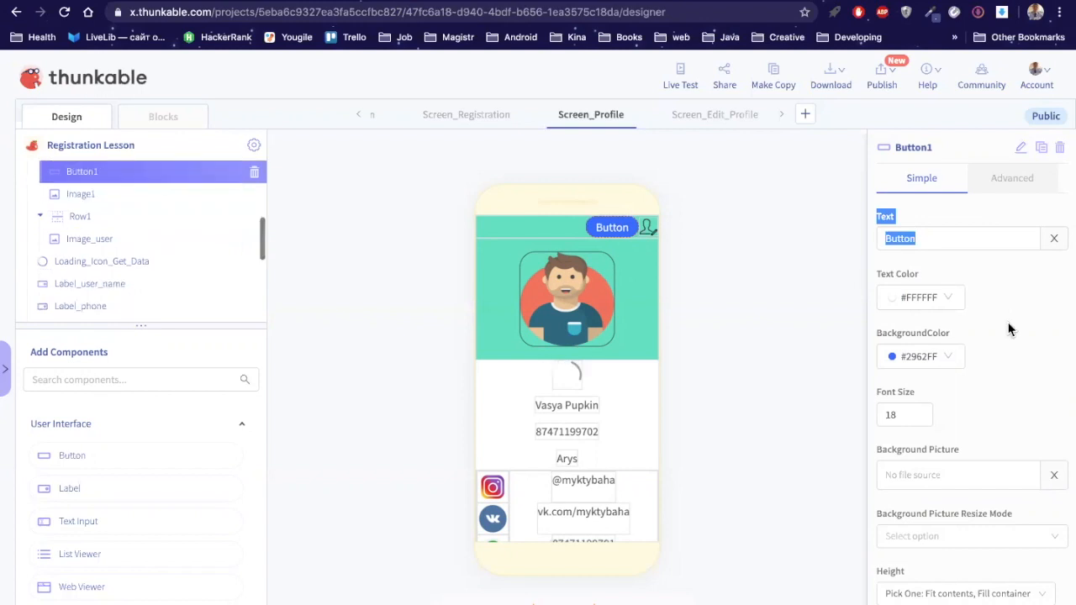
scroll(919, 370, "down", 1)
left_click(918, 370)
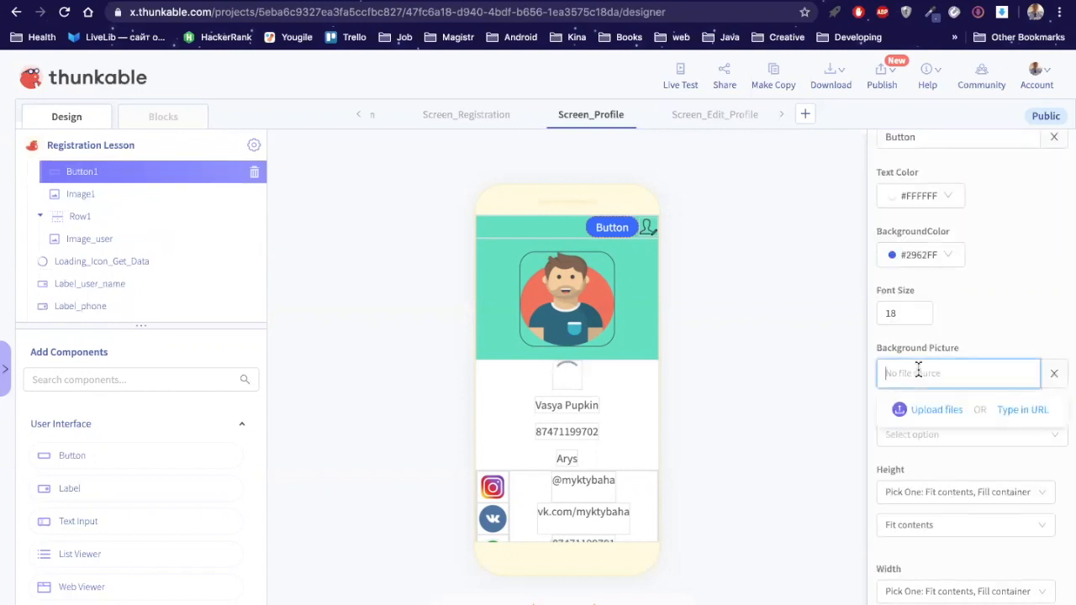
key("ctrl+v")
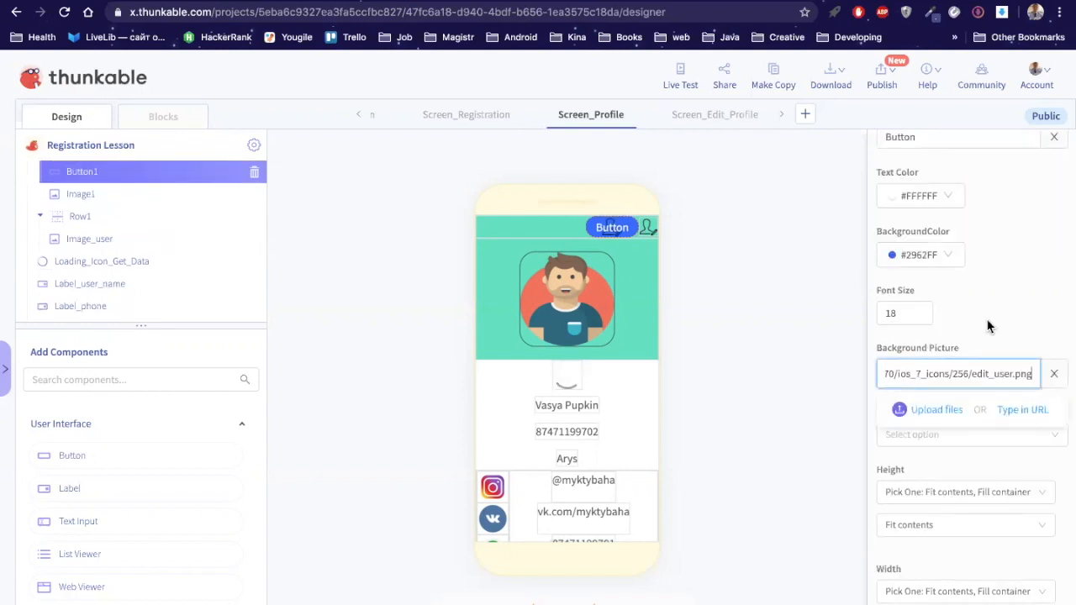
left_click(949, 256)
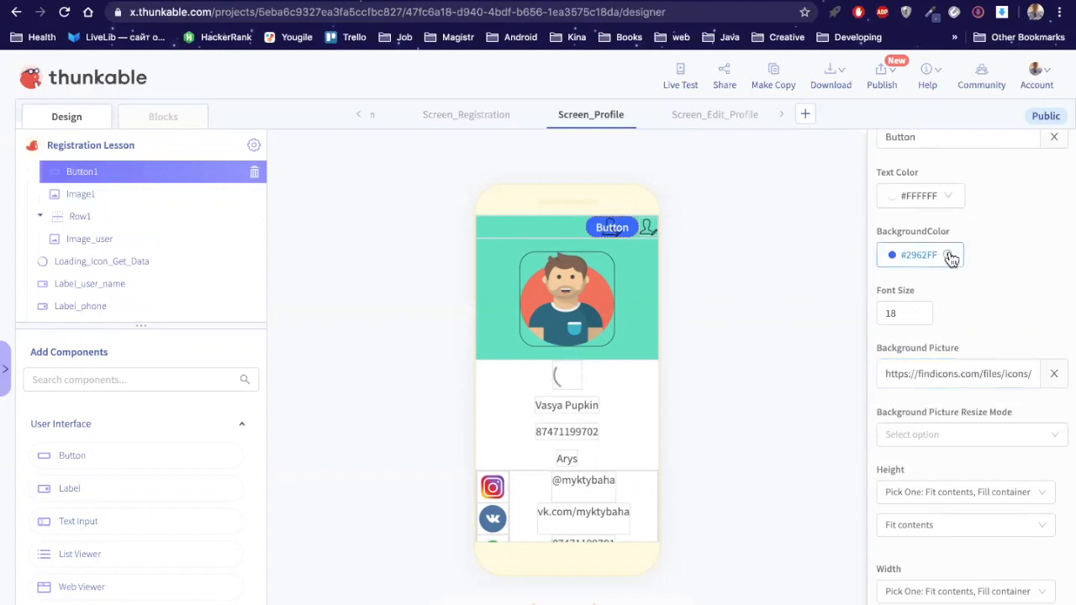
Step: Delete Button1's default 'Button' text so only the icon shows
scroll(931, 243, "up", 2)
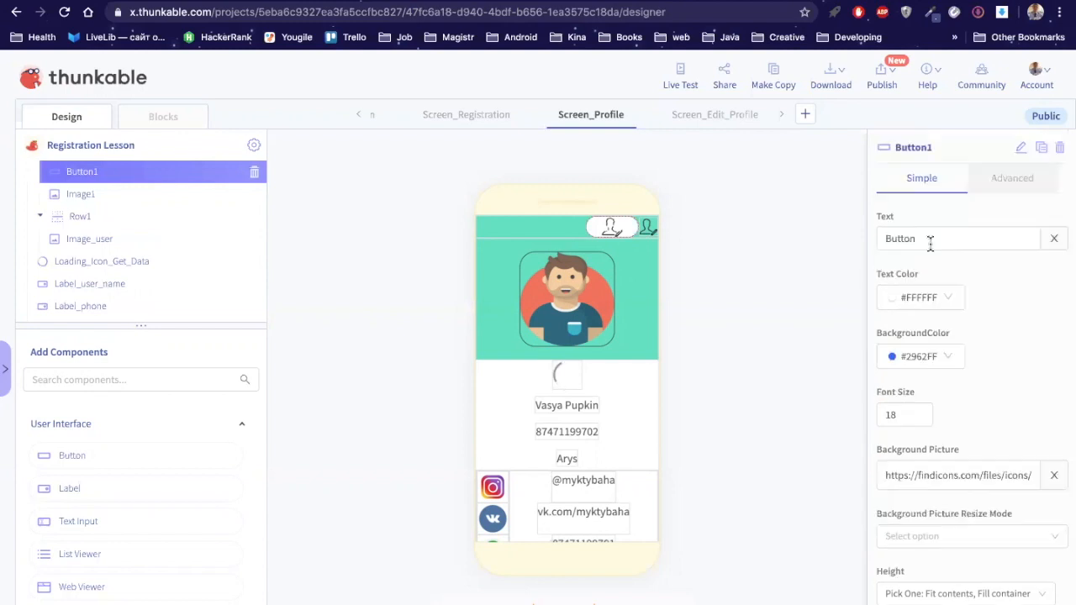
double_click(930, 241)
key("BackSpace")
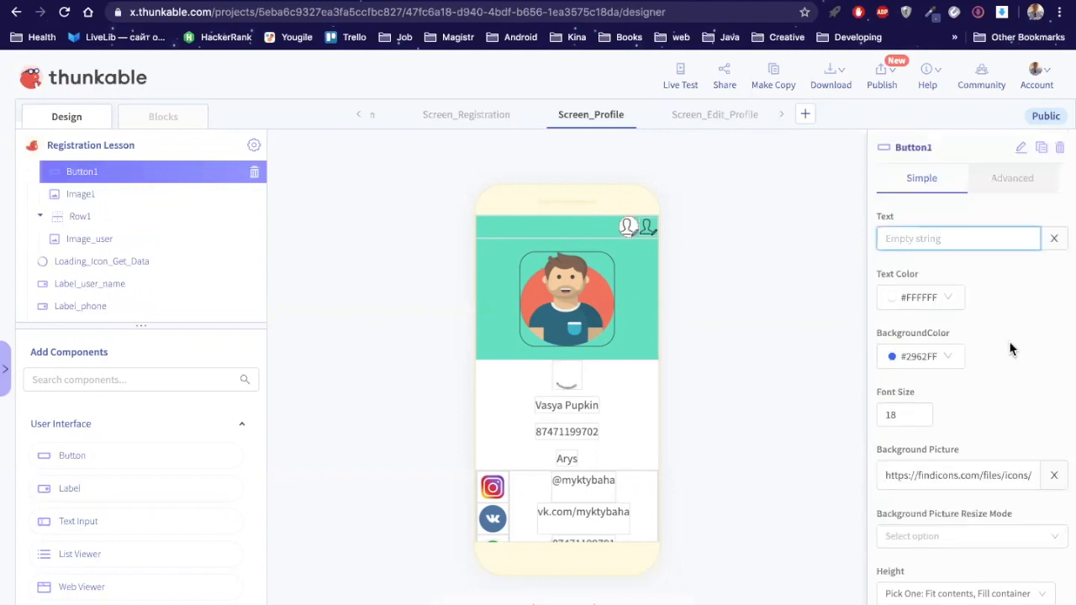
scroll(1011, 348, "down", 1)
scroll(951, 323, "down", 1)
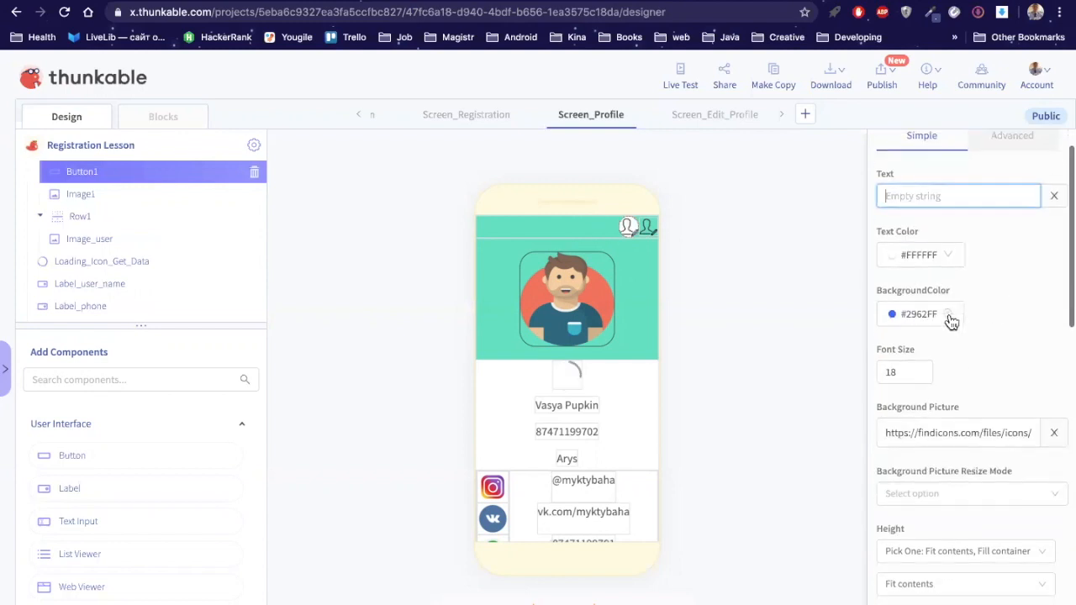
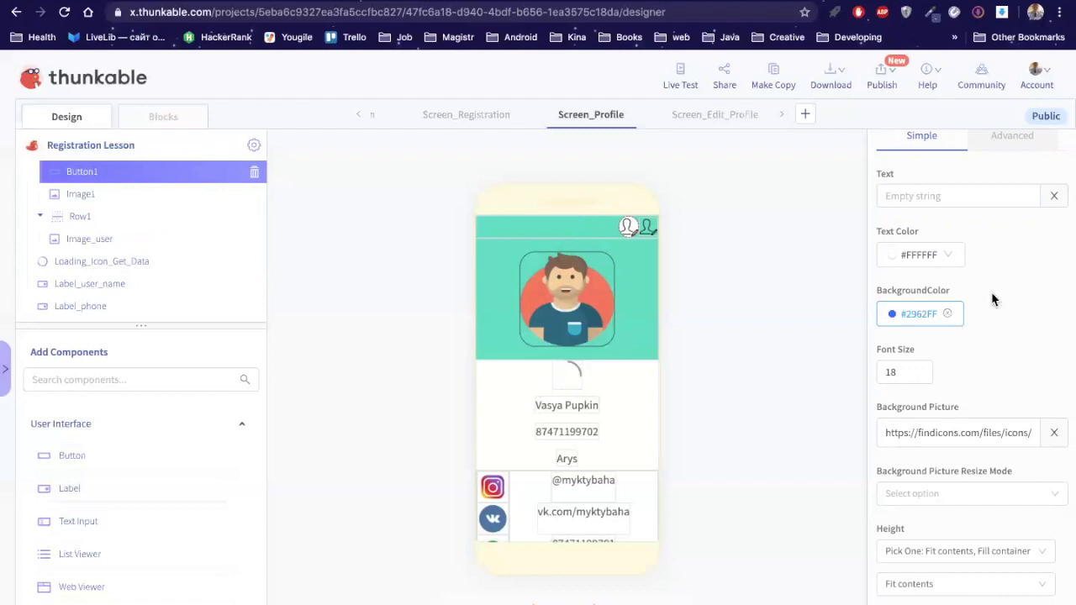
Step: Set Button1's background colour to the transparent swatch
left_click(920, 314)
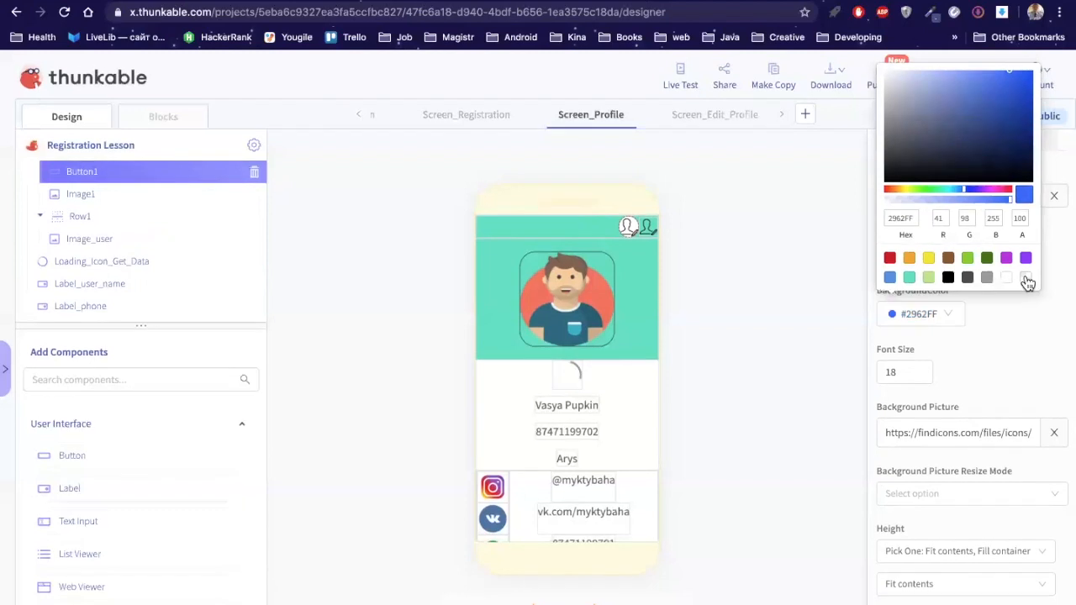
left_click(1026, 277)
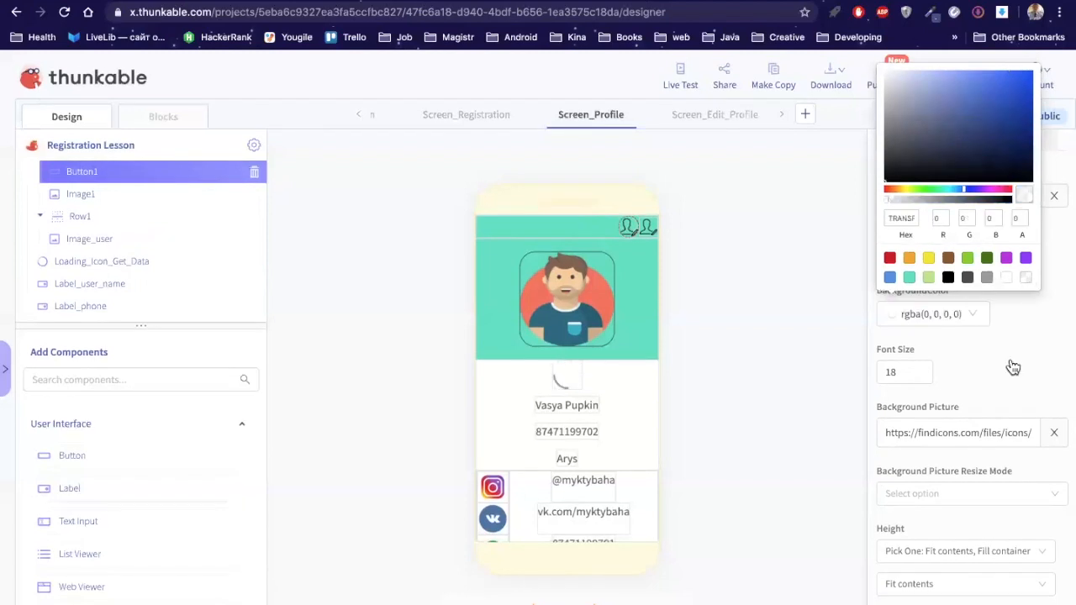
left_click(645, 229)
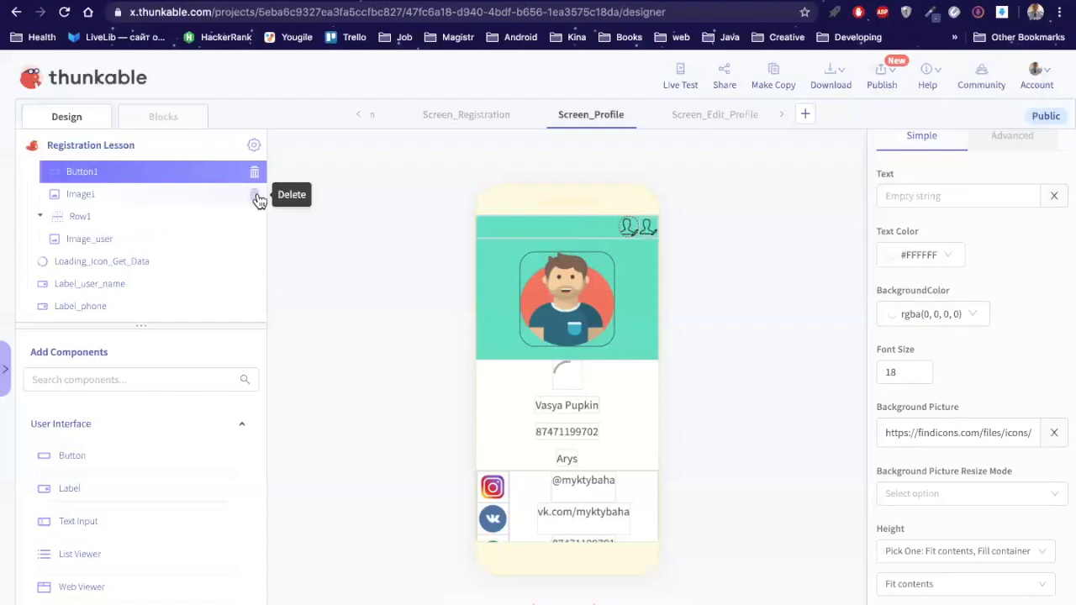
Step: Delete Image1 from the profile screen
left_click(256, 196)
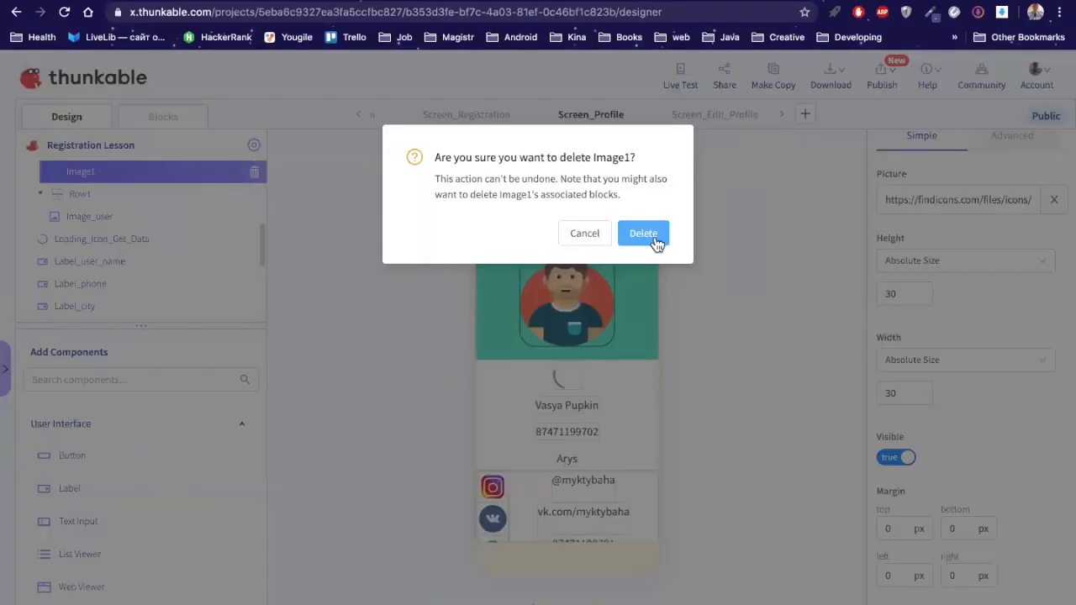
left_click(654, 240)
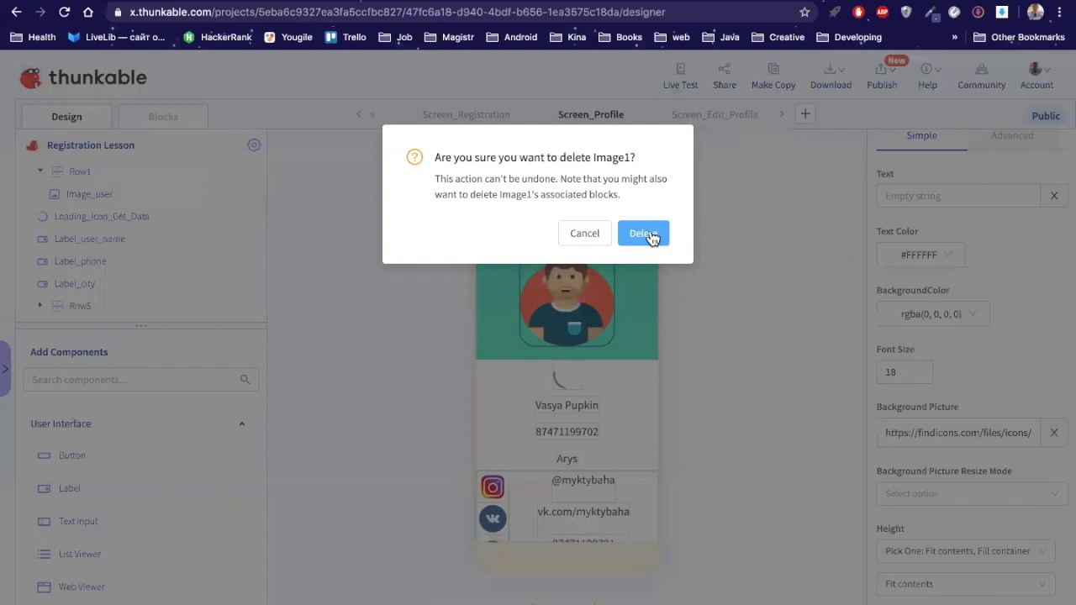
scroll(121, 202, "down", 5)
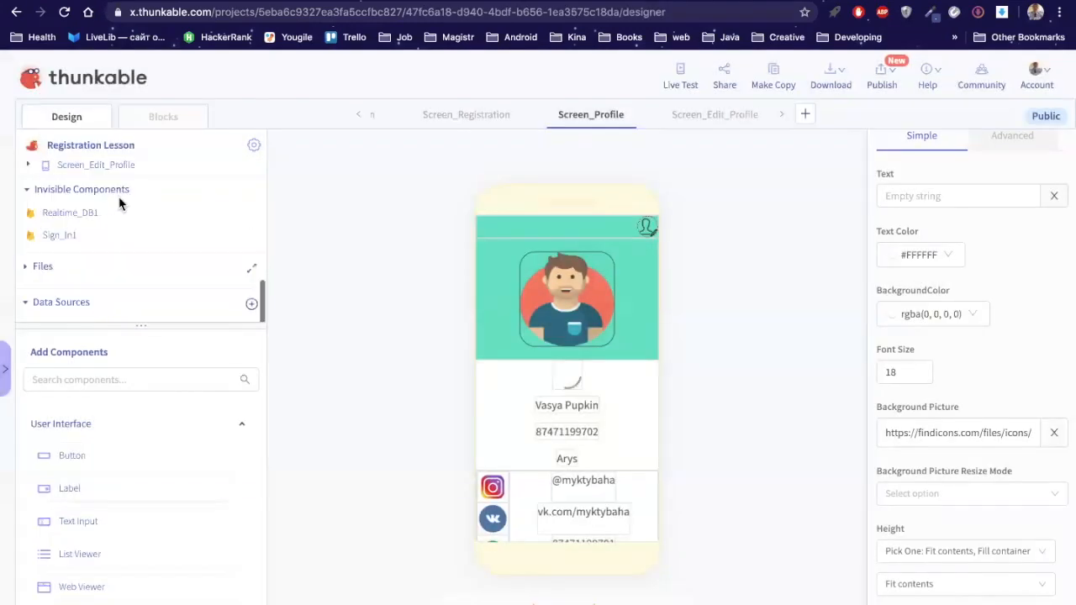
scroll(51, 234, "up", 1)
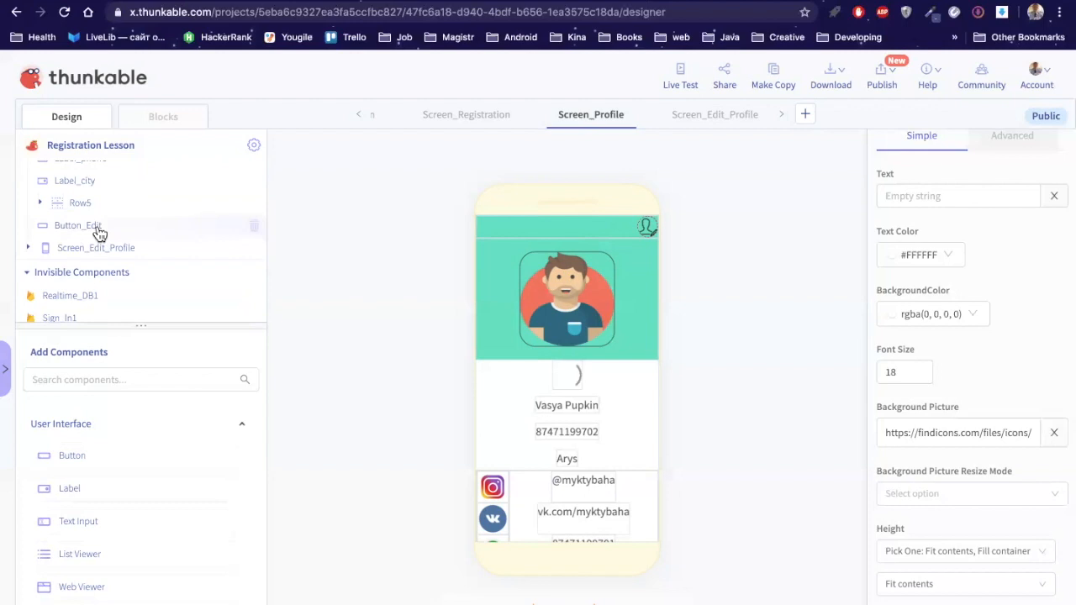
Step: Rename Button1 to Button_Edit1
scroll(98, 233, "up", 5)
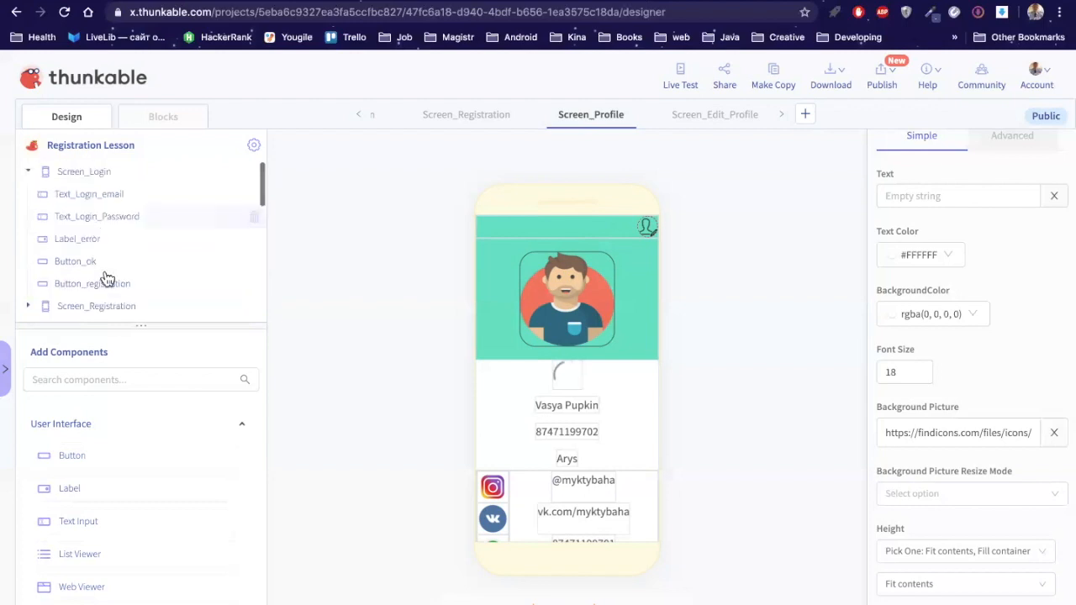
scroll(103, 277, "down", 2)
scroll(185, 264, "down", 2)
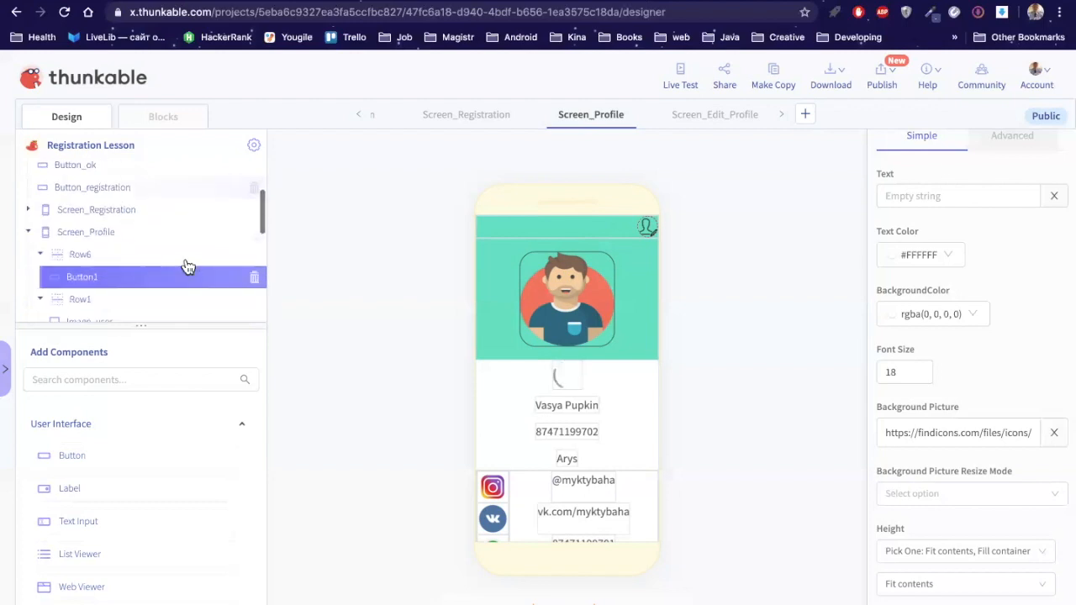
scroll(1001, 173, "up", 1)
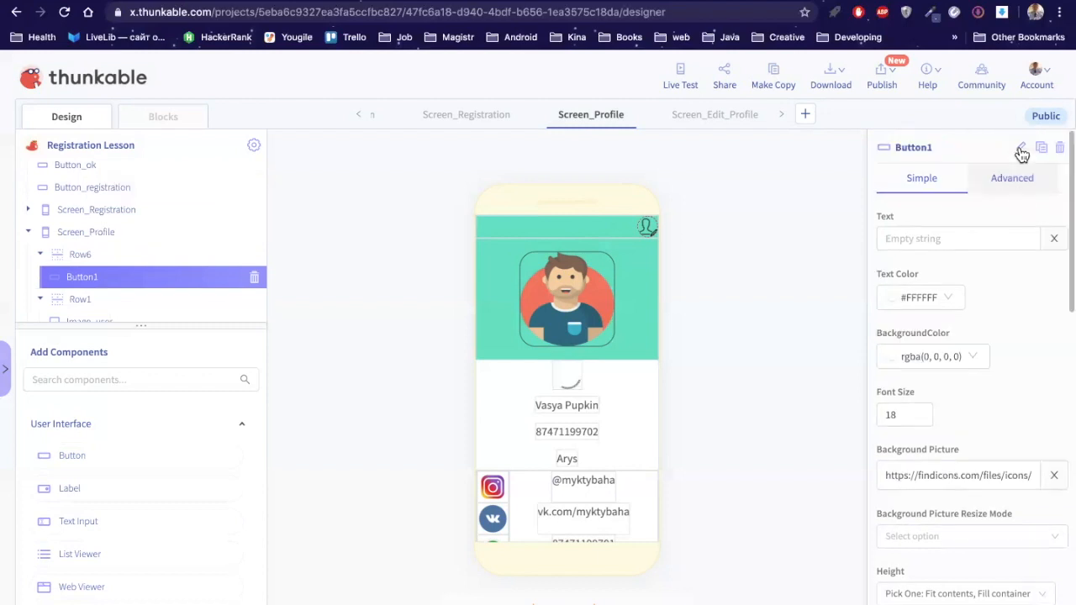
left_click(1020, 149)
key("BackSpace")
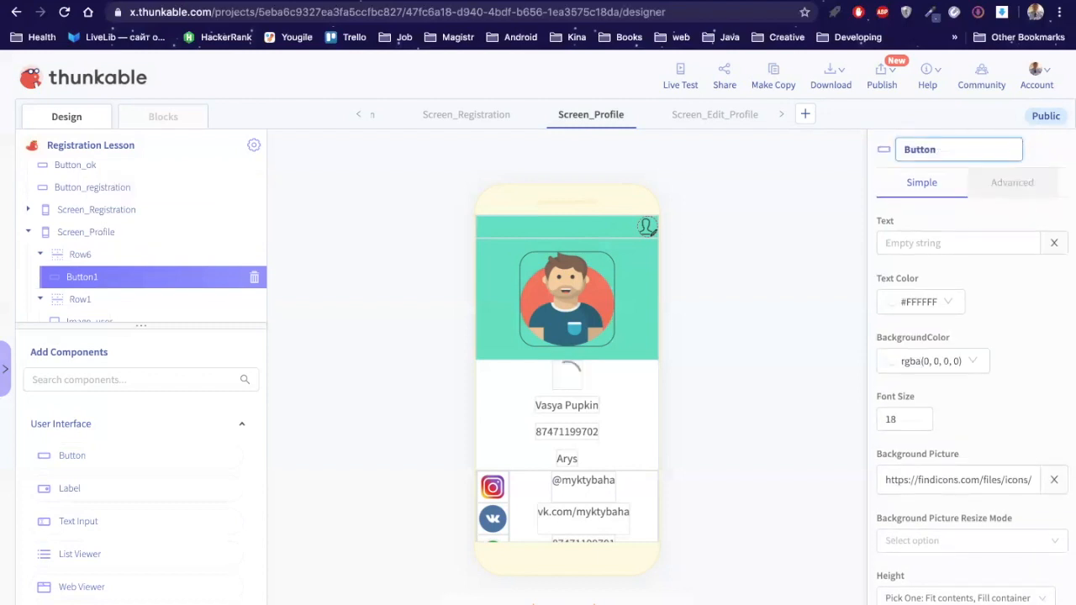
type("_Edit1")
left_click(94, 280)
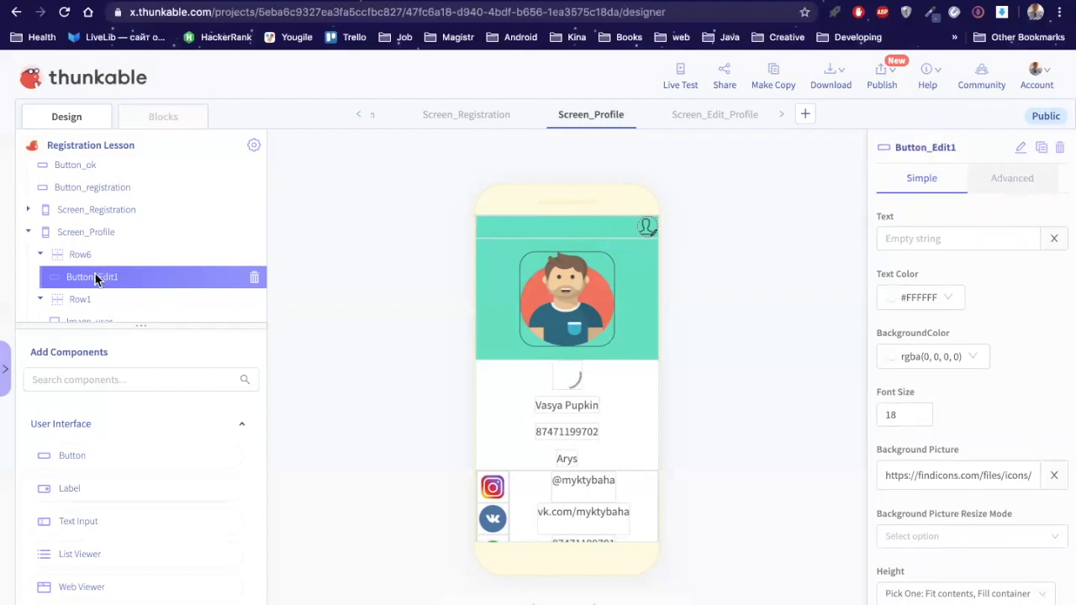
Step: Select the existing Button_Edit component in the tree
scroll(95, 278, "down", 1)
scroll(95, 280, "down", 3)
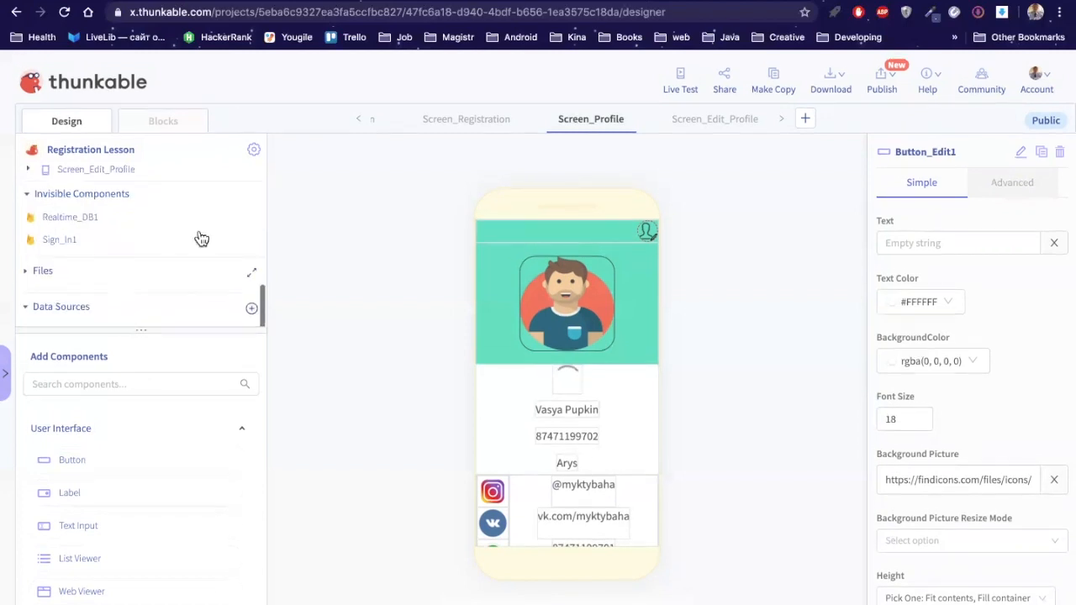
scroll(202, 239, "up", 1)
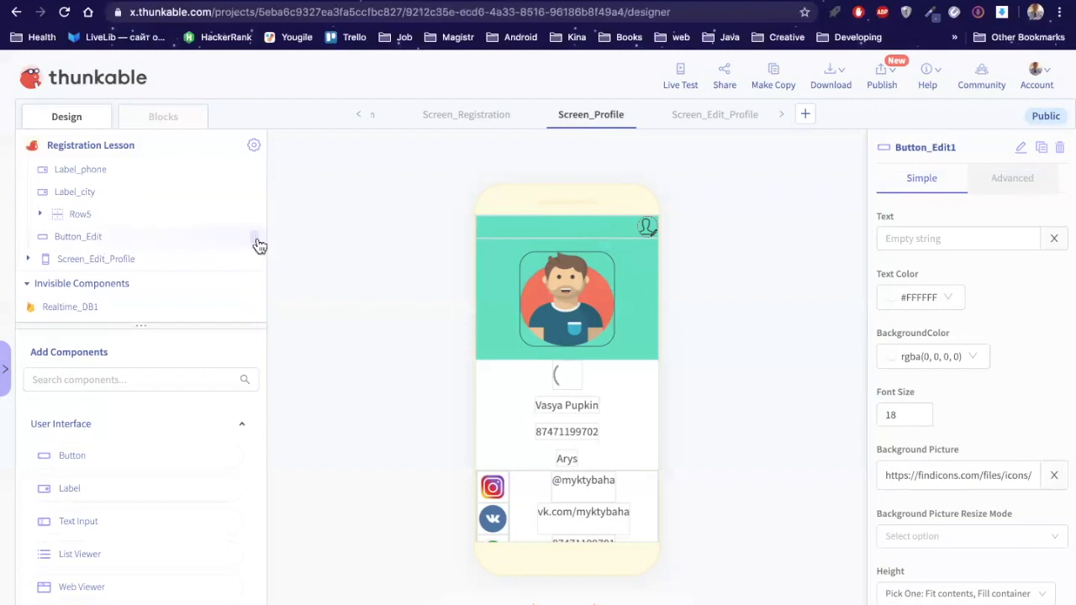
left_click(258, 242)
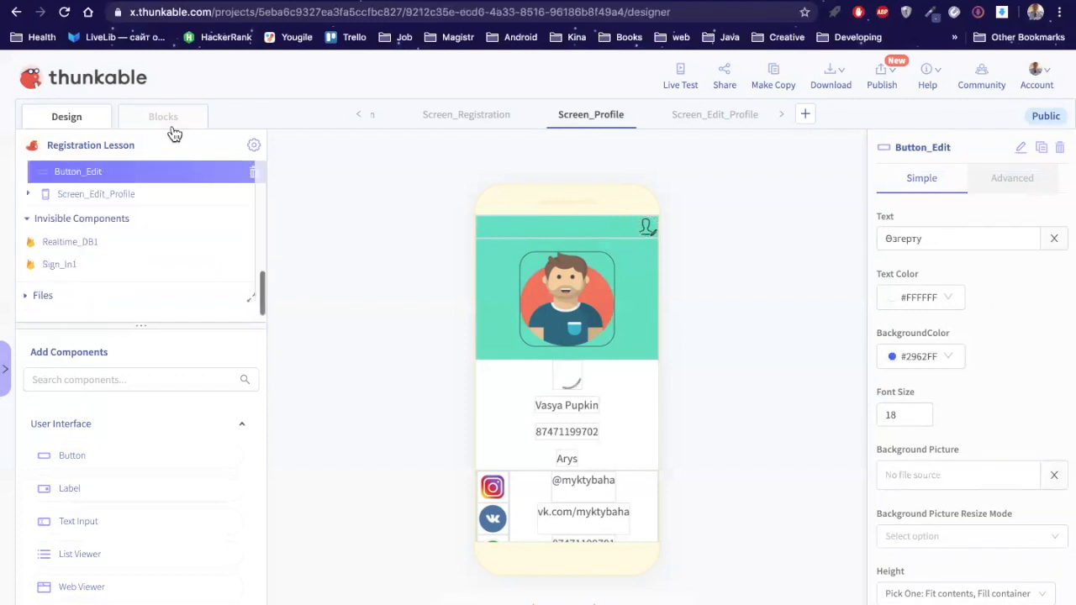
Step: Switch the 'when Button_Edit Click' handler to Button_Edit1, then go back to Design
left_click(167, 121)
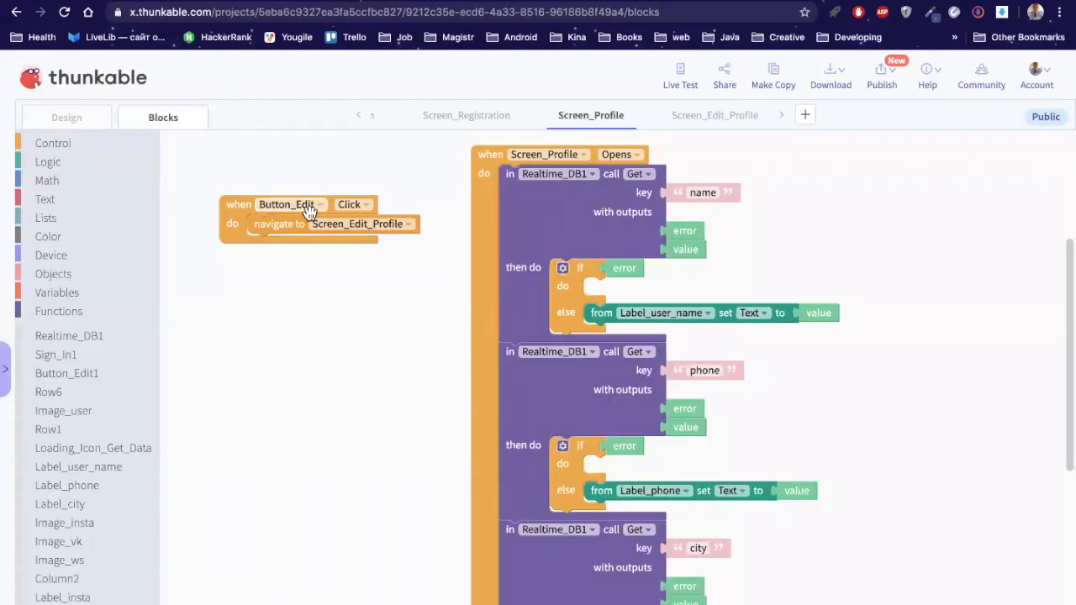
left_click(318, 206)
left_click(318, 220)
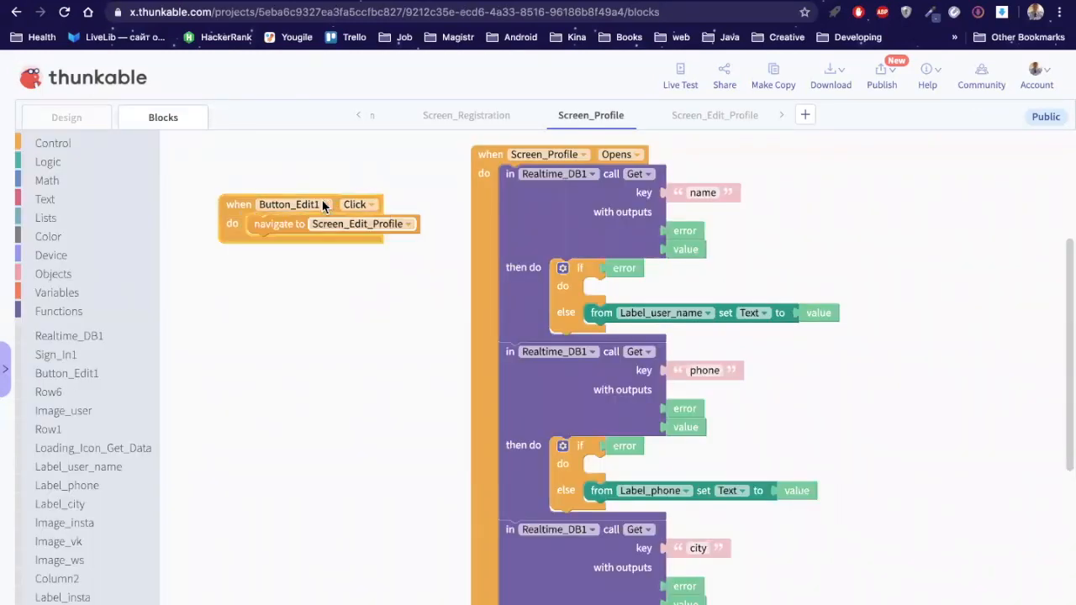
left_click(81, 114)
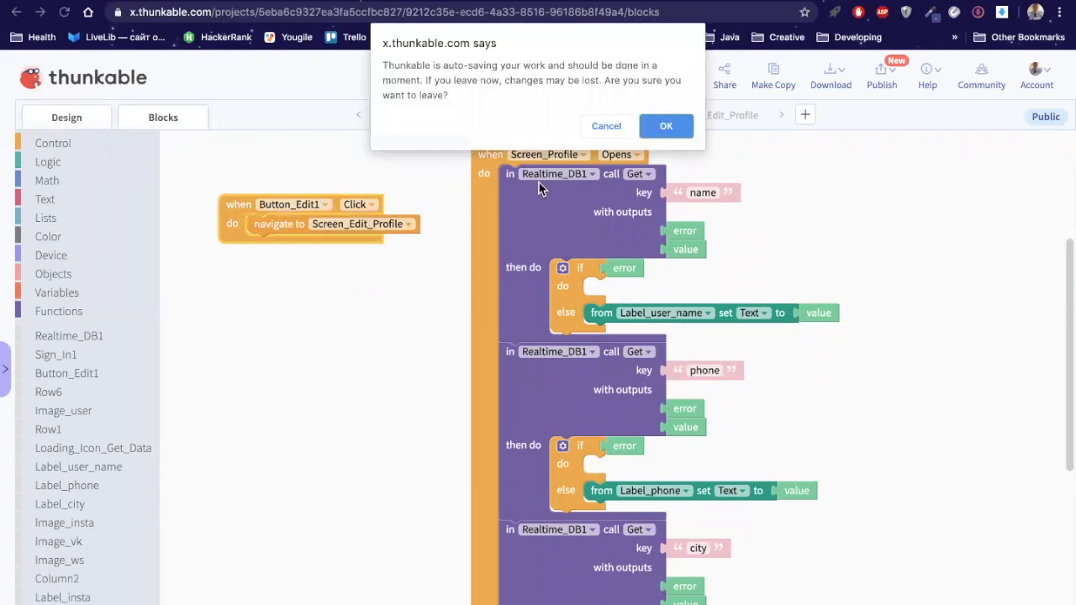
left_click(662, 127)
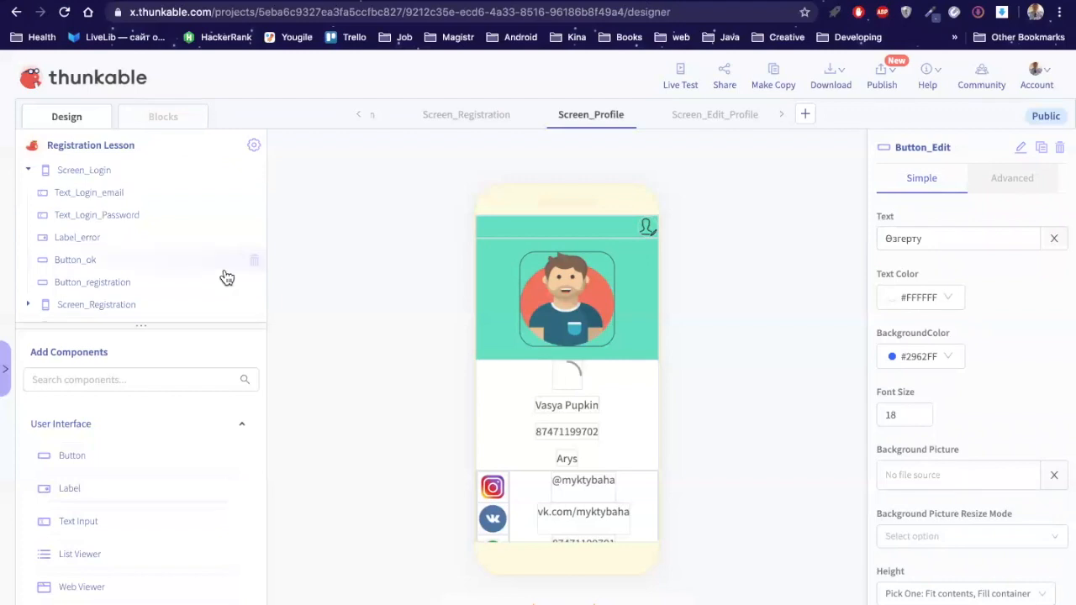
Step: Delete the old Button_Edit component, then select Row6
scroll(225, 277, "down", 5)
scroll(238, 266, "down", 5)
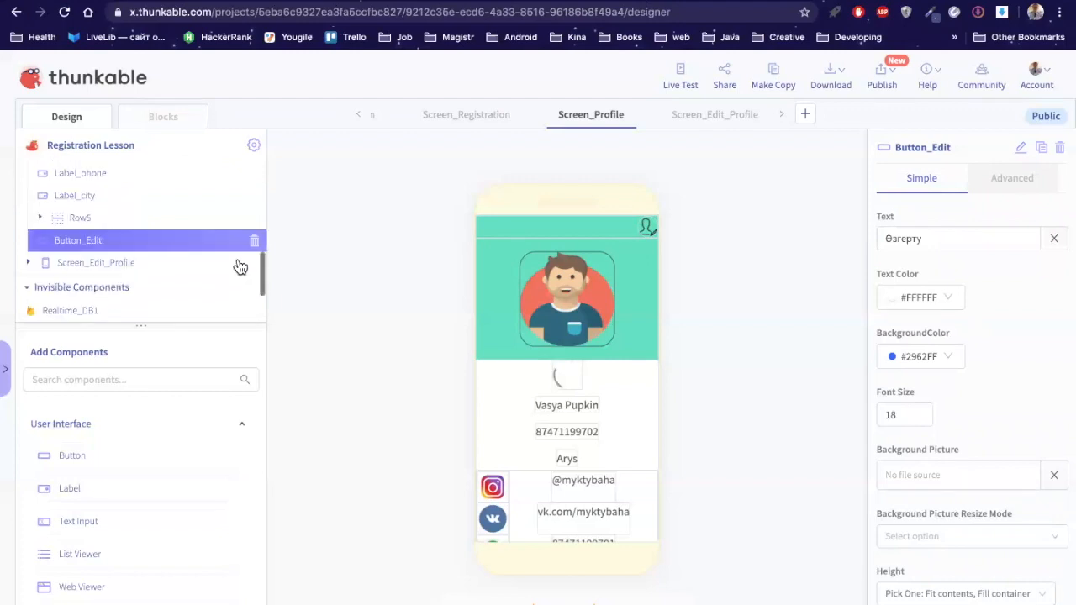
scroll(262, 241, "up", 3)
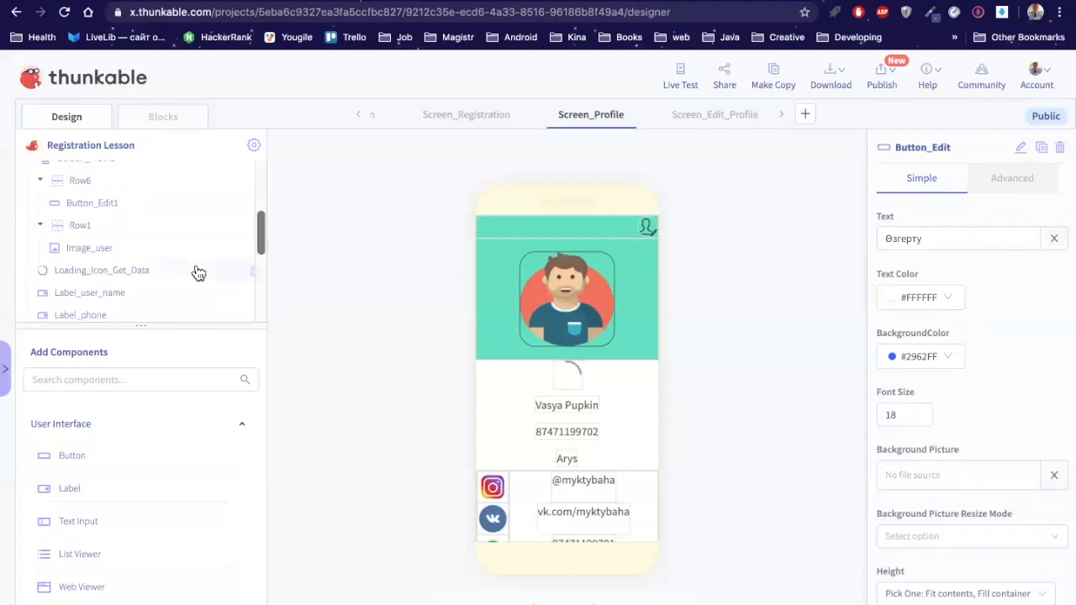
scroll(199, 273, "down", 3)
scroll(254, 208, "down", 2)
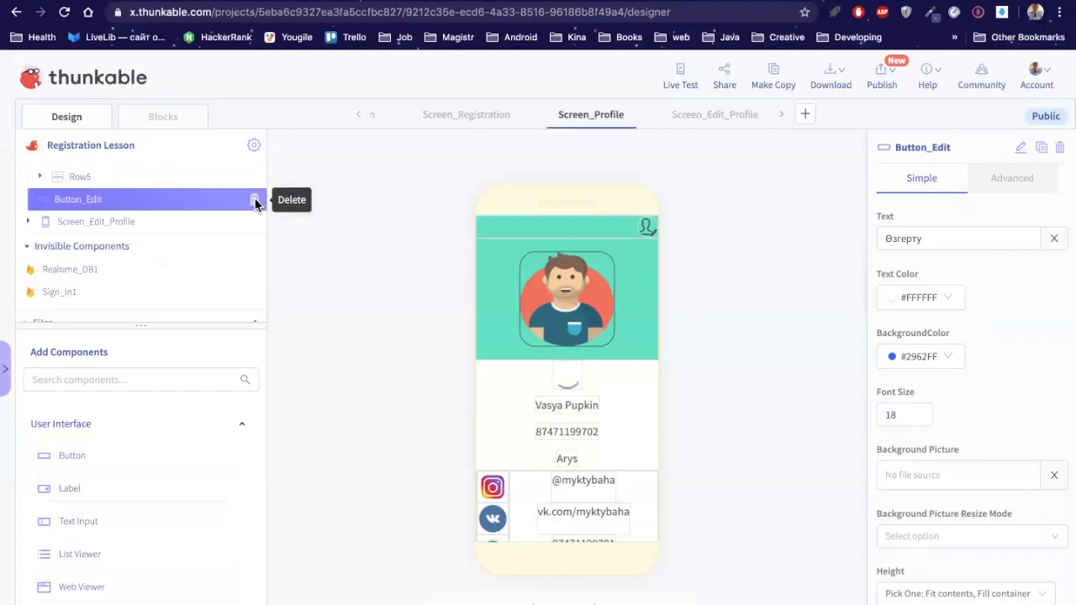
left_click(254, 199)
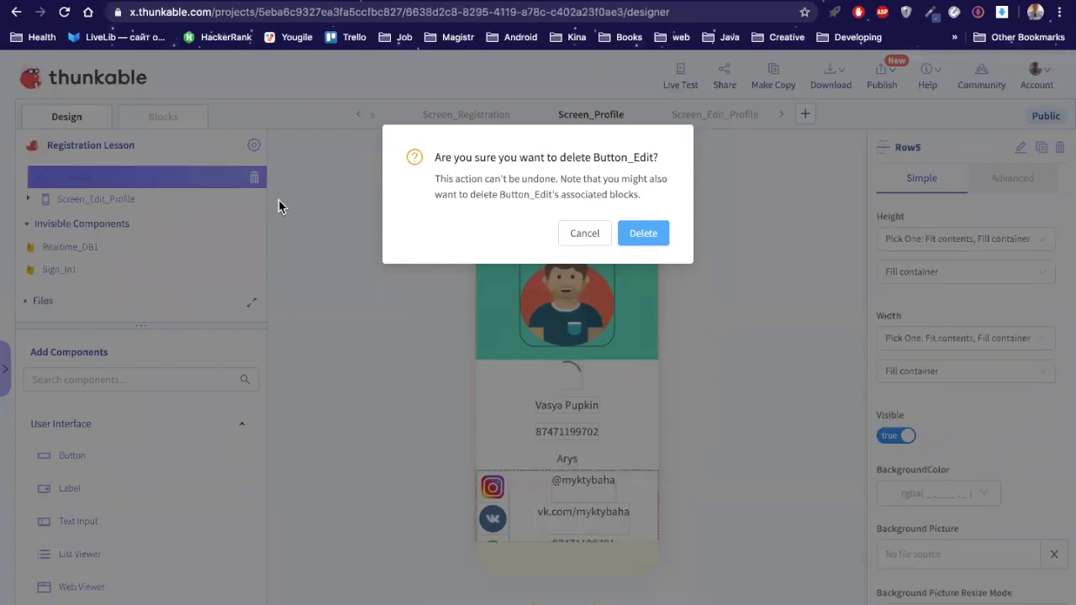
key("Return")
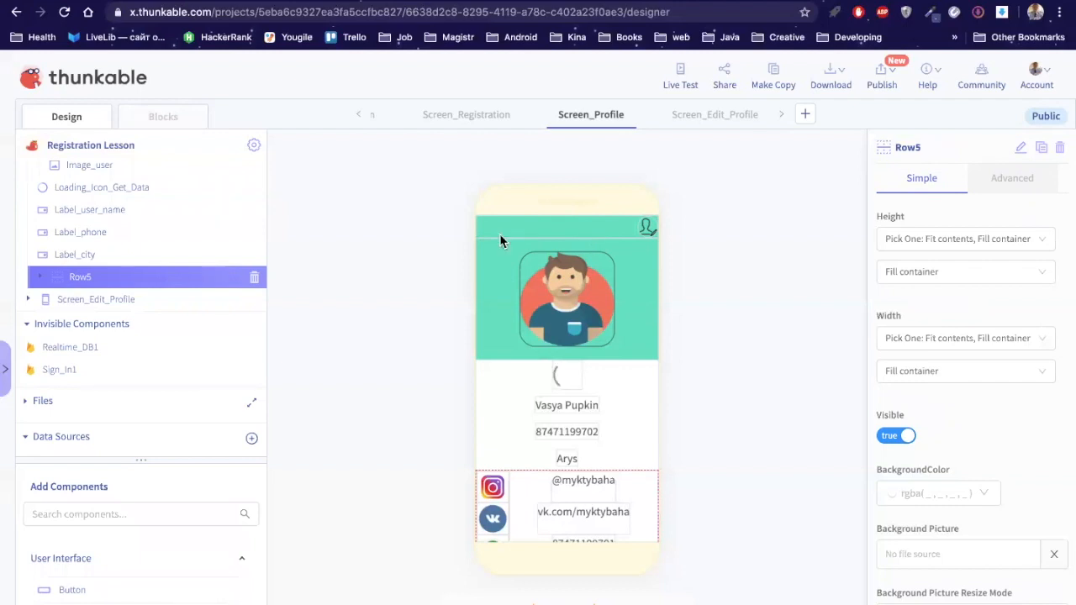
scroll(135, 249, "up", 3)
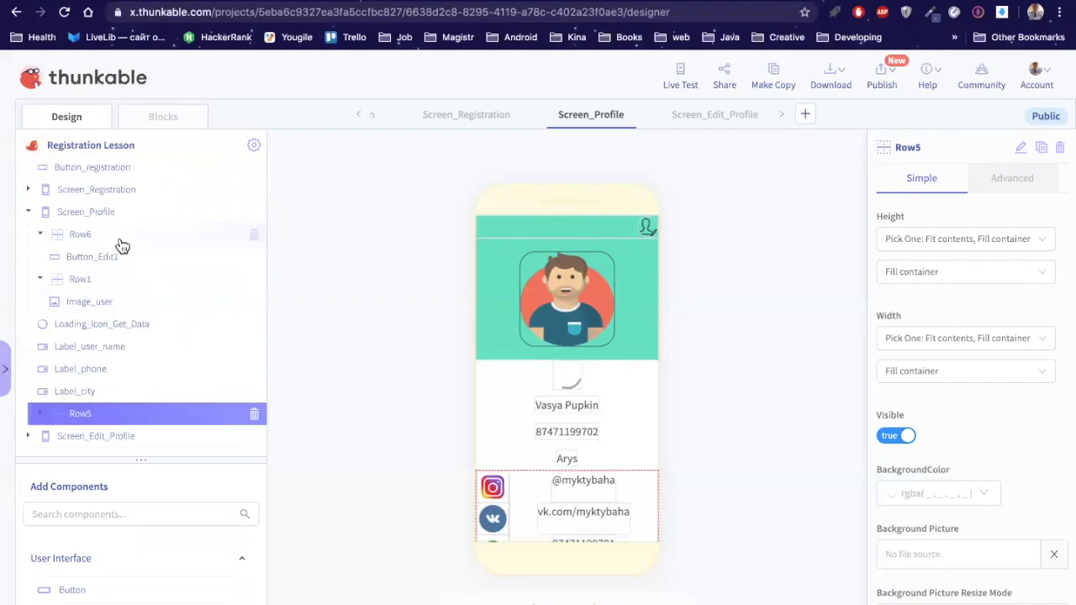
left_click(121, 240)
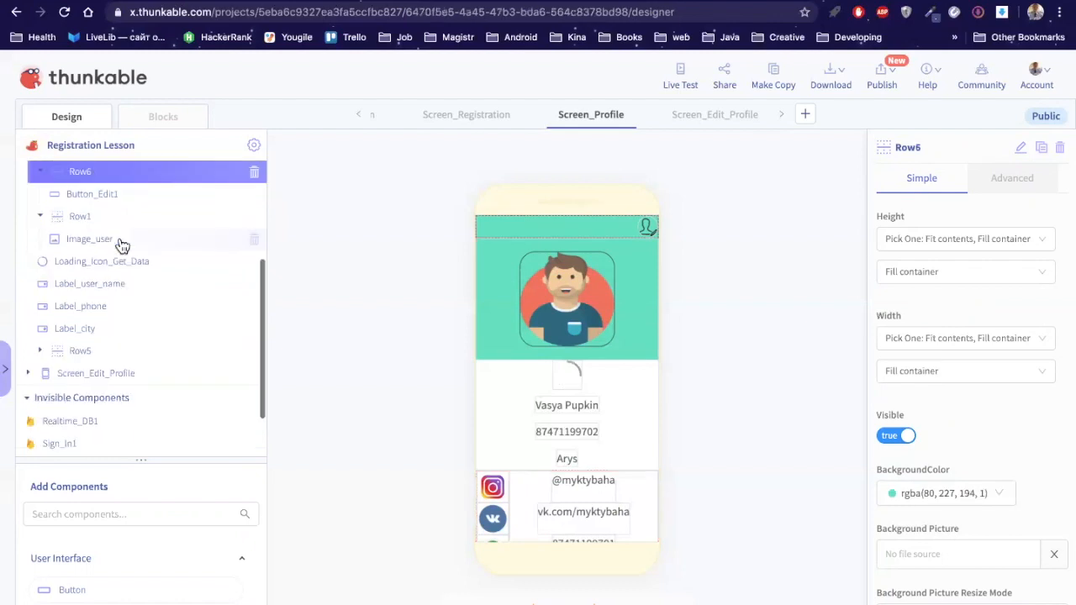
left_click(682, 82)
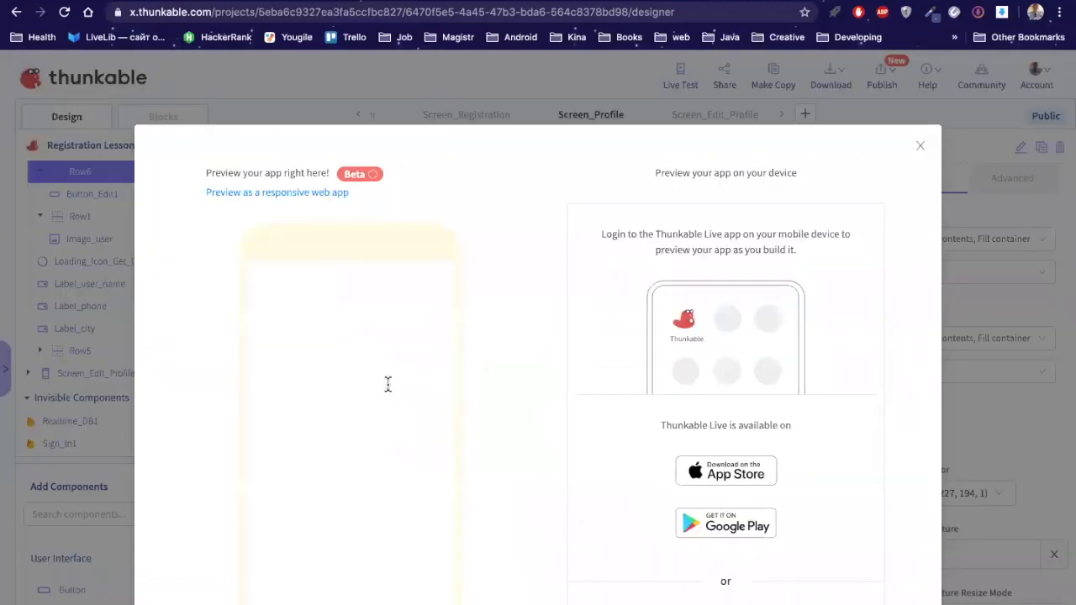
left_click(375, 388)
type("tes")
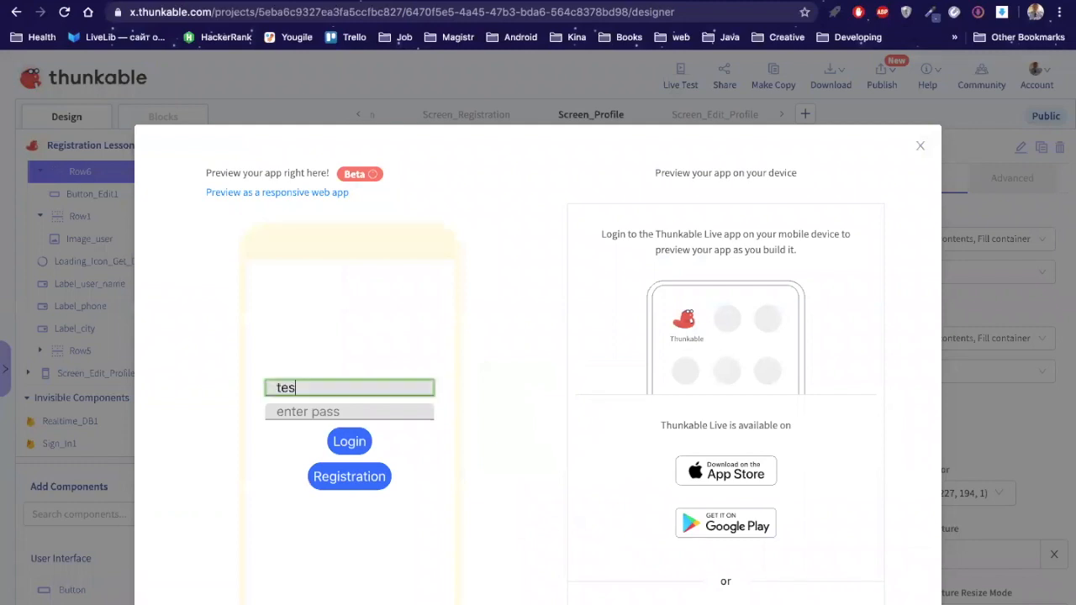
type("t@gmail.com")
left_click(350, 411)
type("123456")
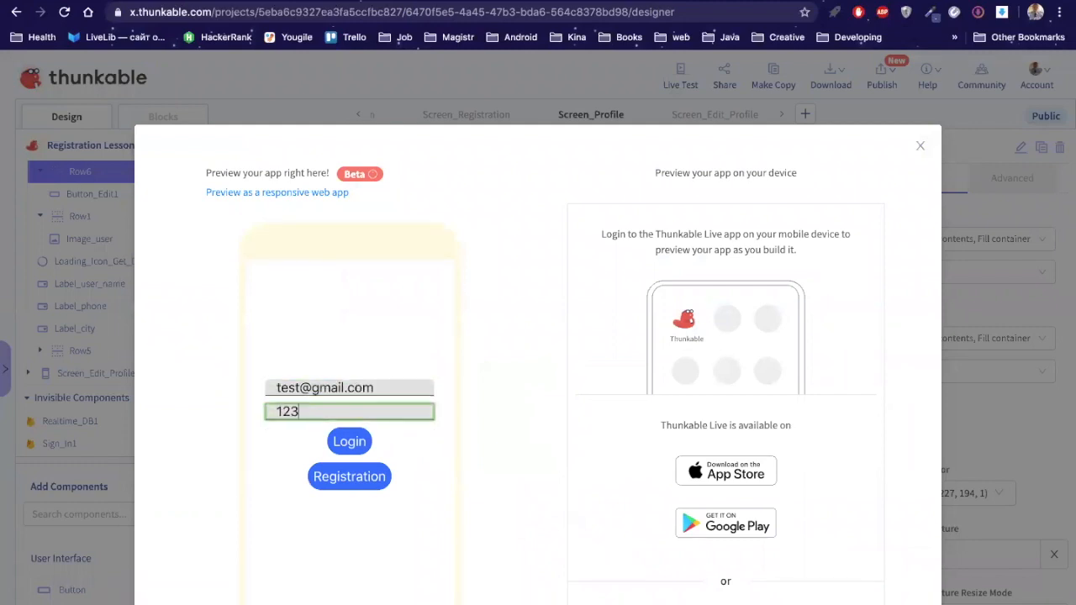
left_click(351, 442)
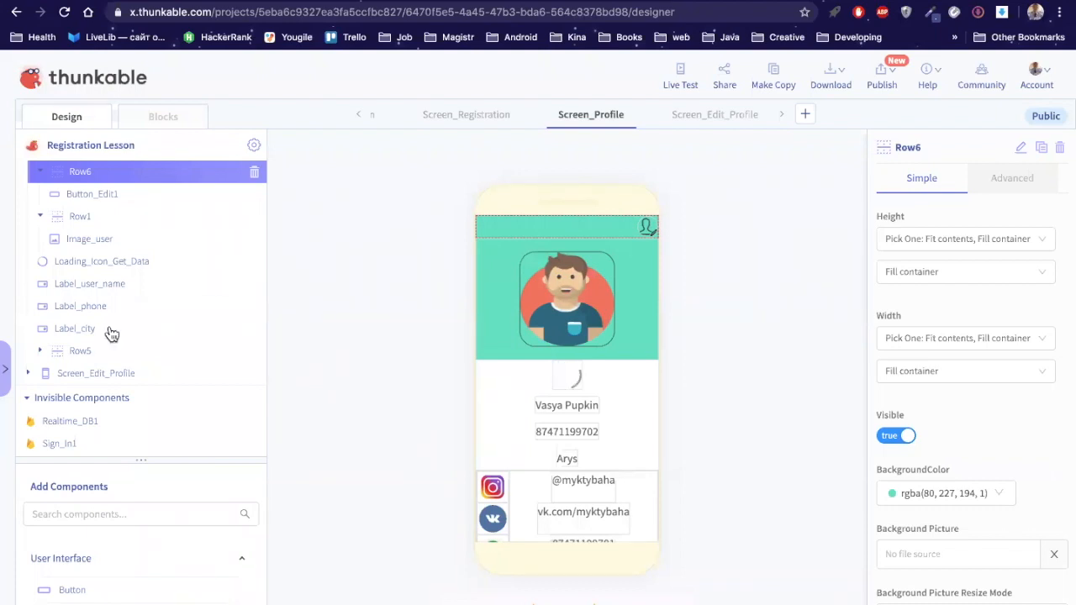
Step: Check Screen_Profile and Row6, then select Button_Edit1 to view its properties
scroll(111, 335, "down", 1)
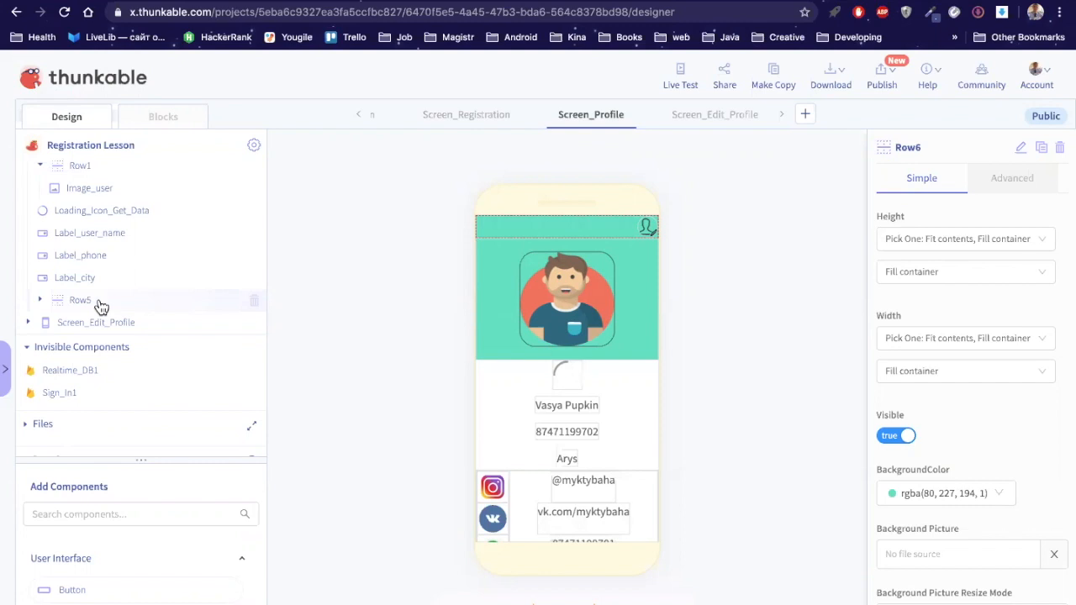
left_click(345, 320)
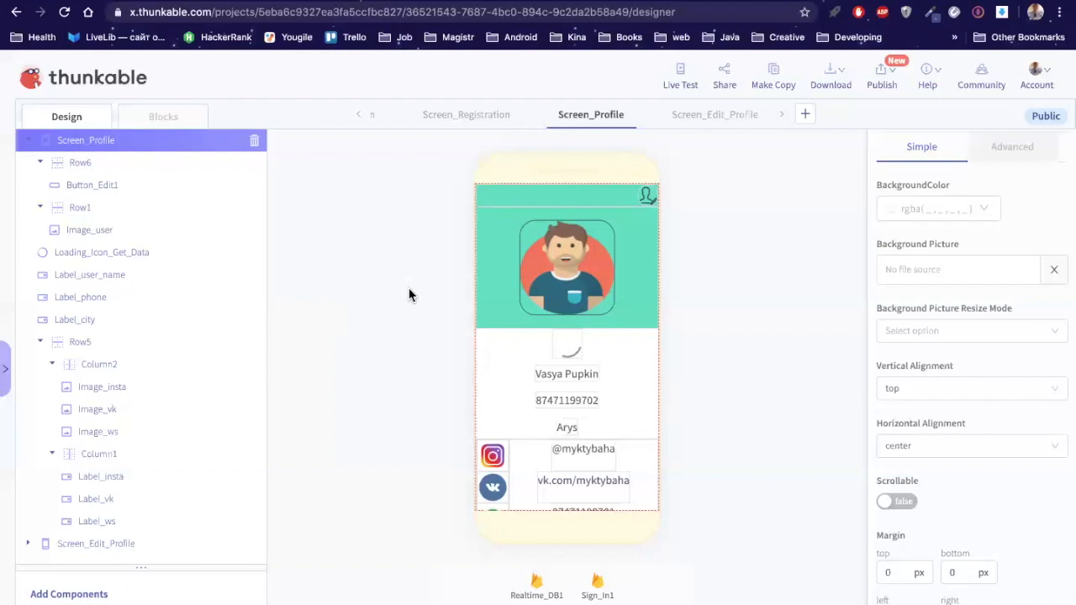
left_click(104, 164)
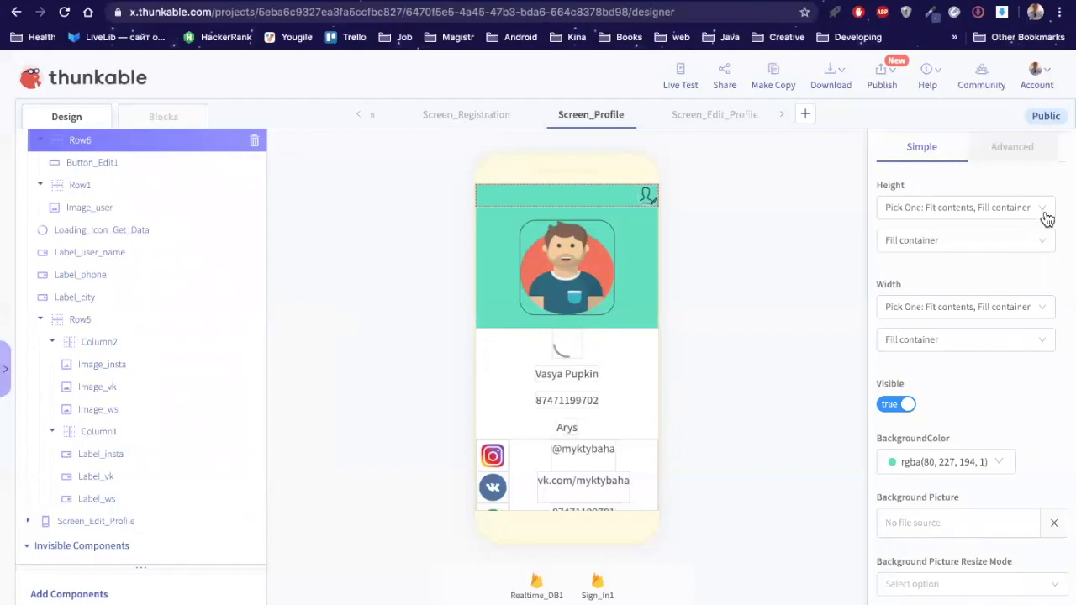
left_click(102, 150)
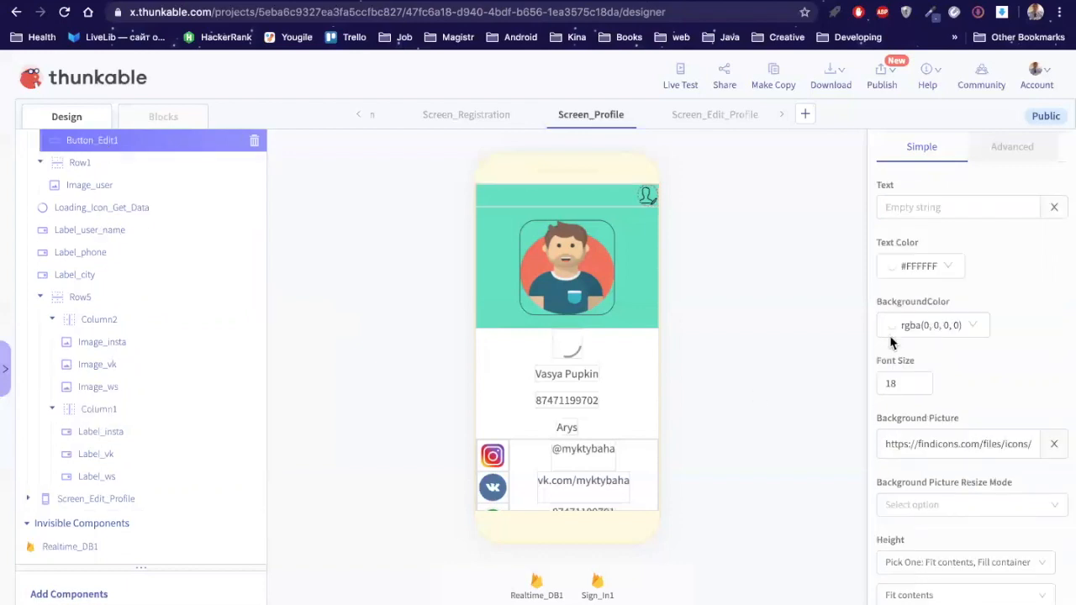
Step: Set Button_Edit1's height to Absolute Size 30
scroll(892, 343, "up", 1)
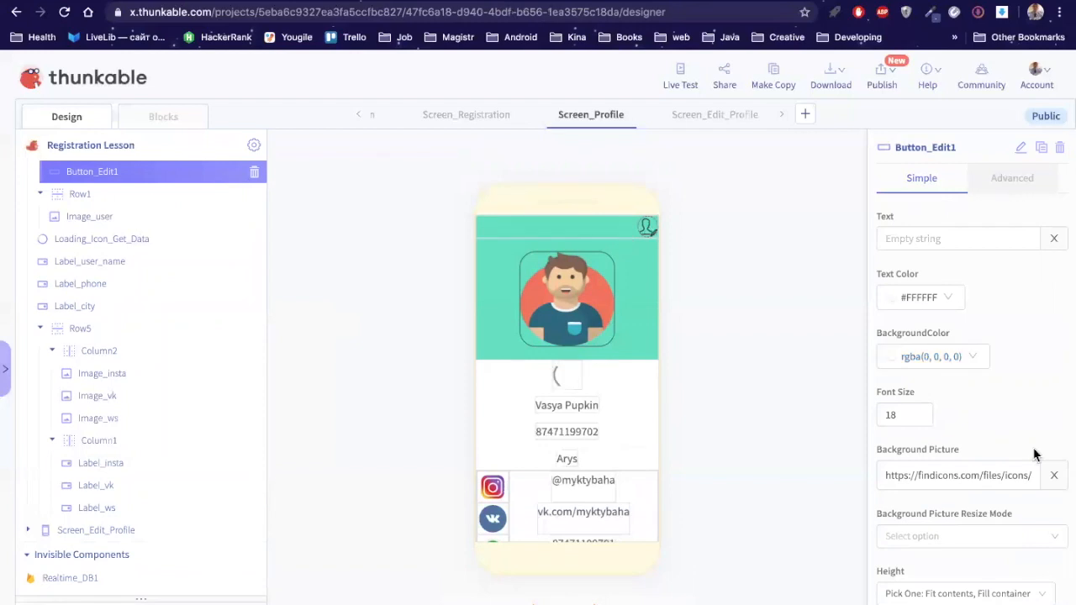
scroll(1039, 453, "down", 2)
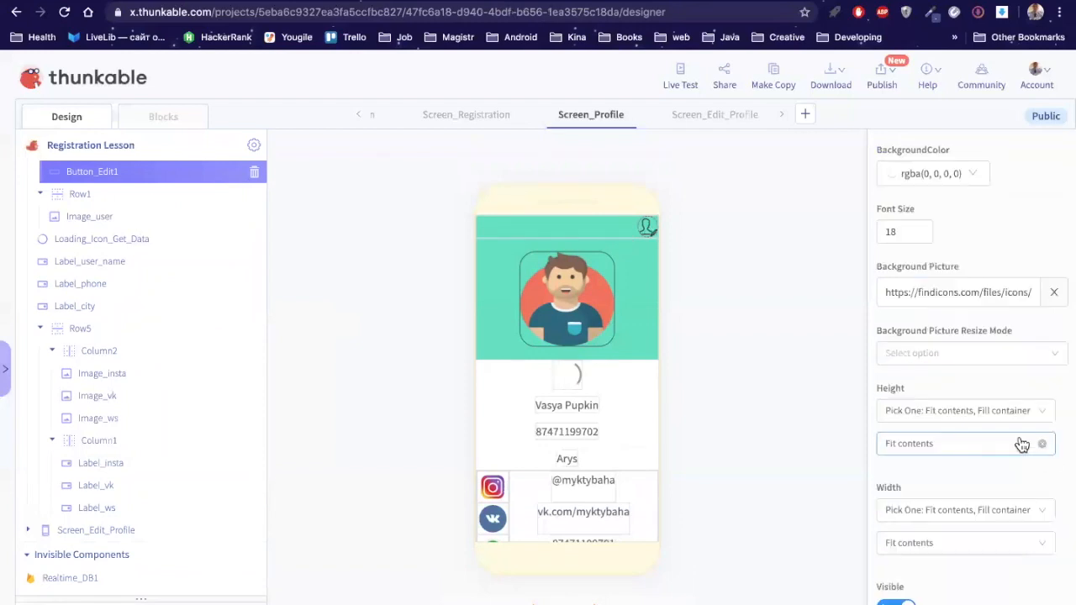
left_click(1050, 414)
left_click(920, 412)
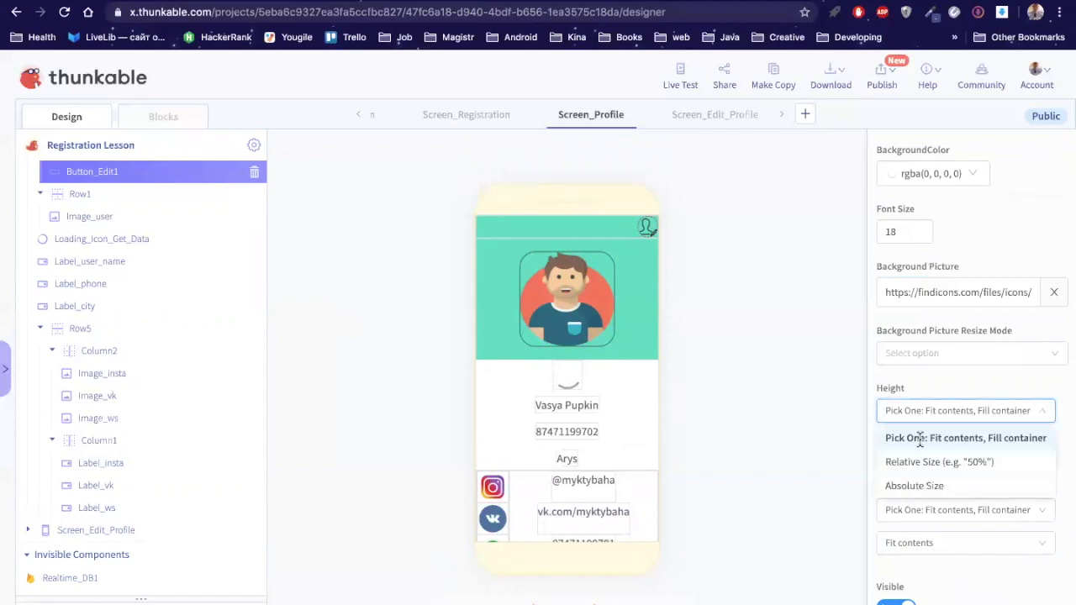
left_click(915, 486)
left_click(905, 444)
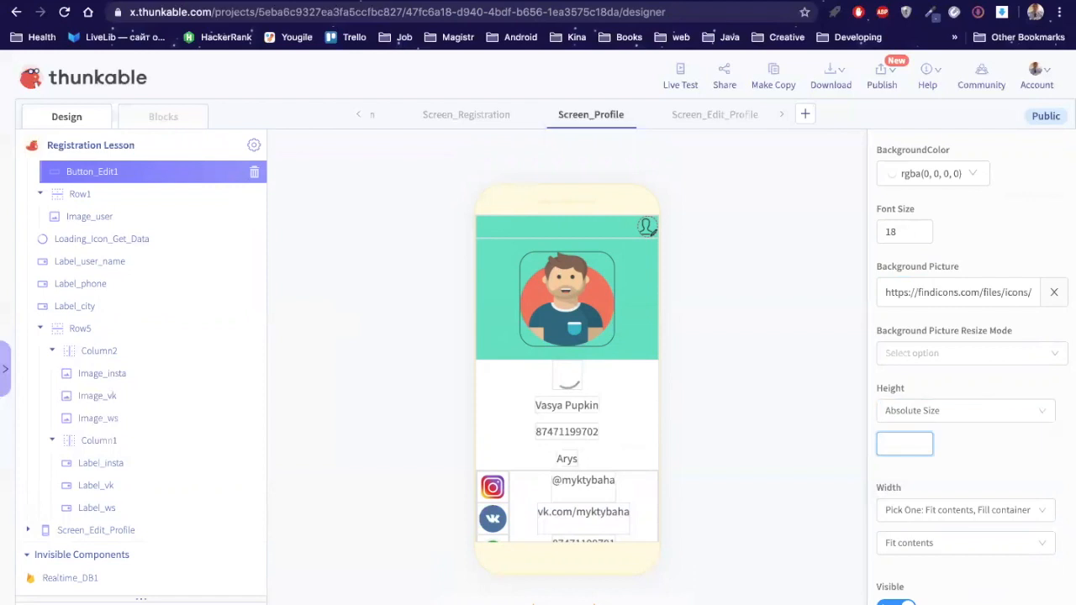
type("30")
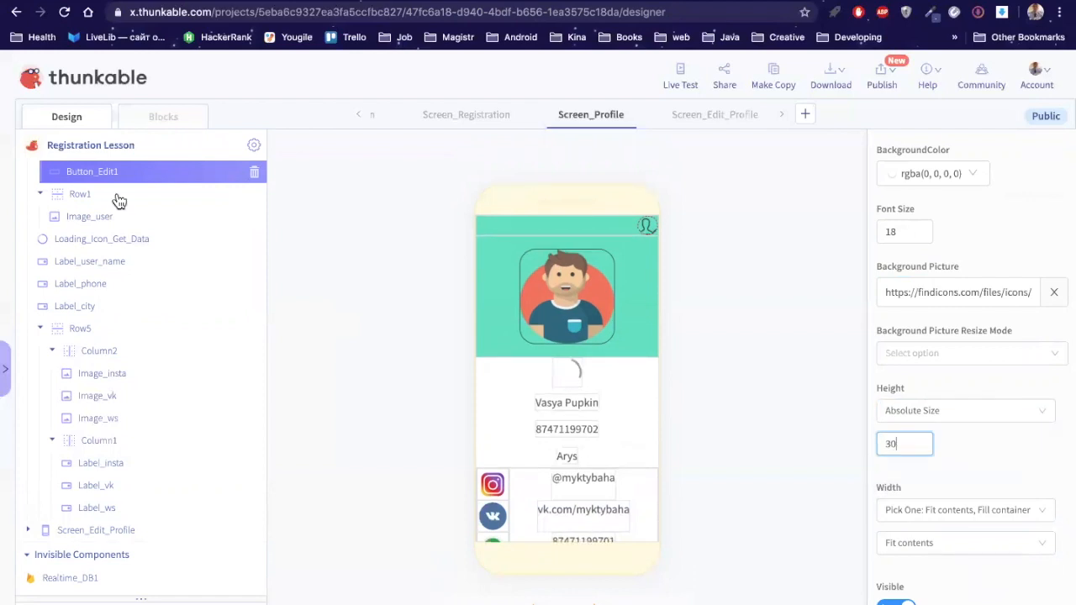
Step: Set Row6's height to Absolute Size 30
scroll(98, 195, "up", 2)
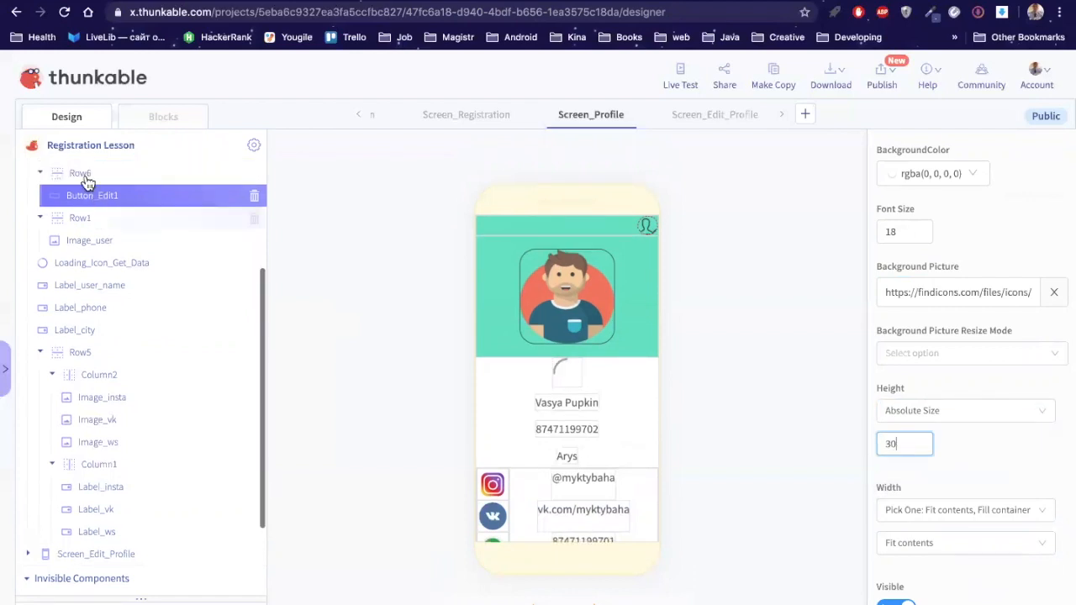
left_click(84, 180)
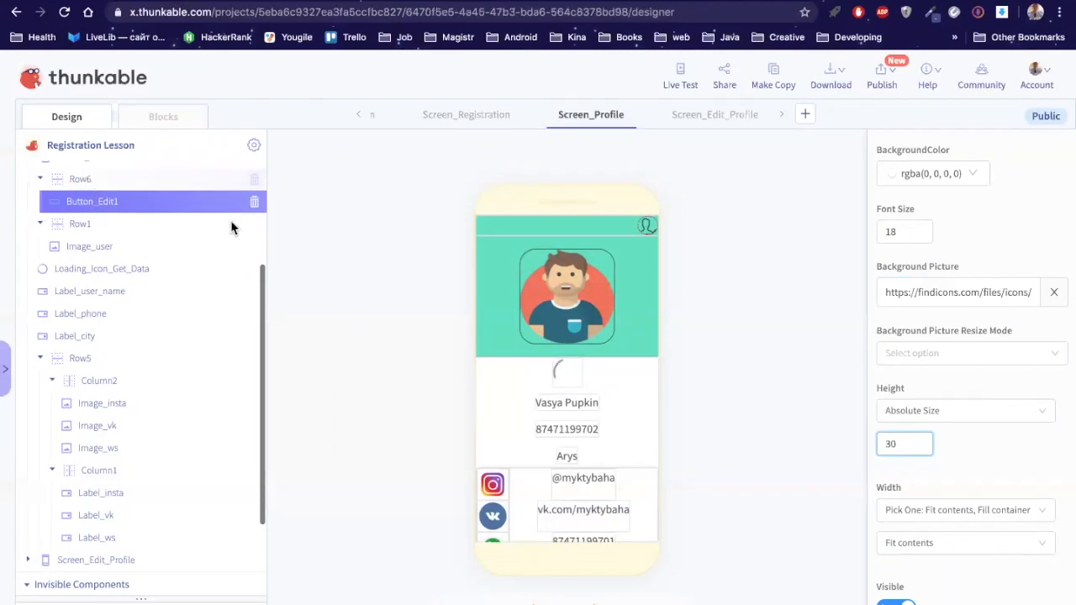
scroll(934, 412, "down", 1)
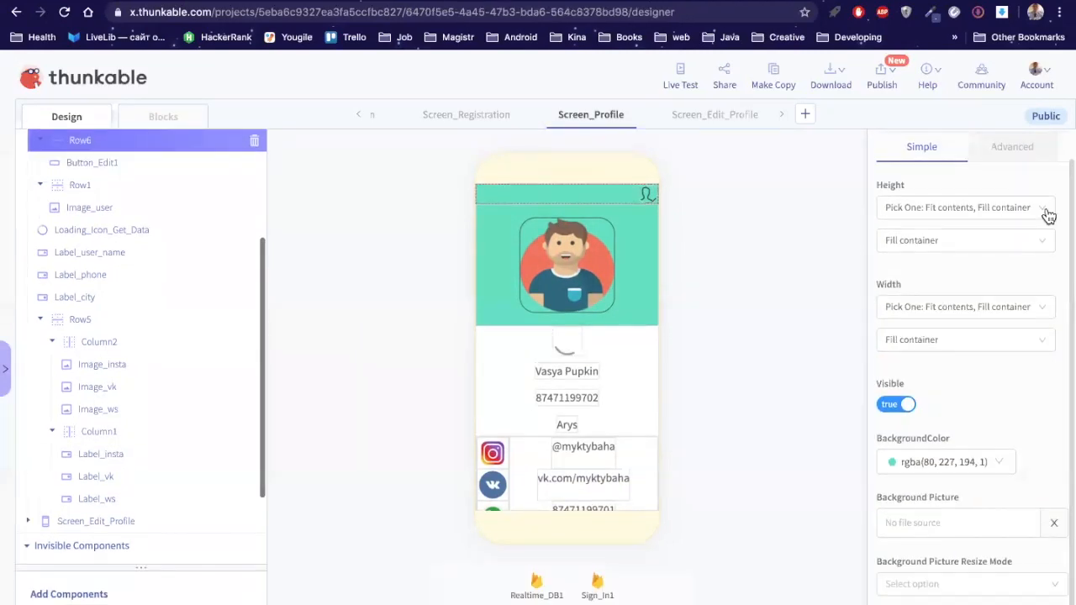
left_click(1046, 210)
left_click(925, 280)
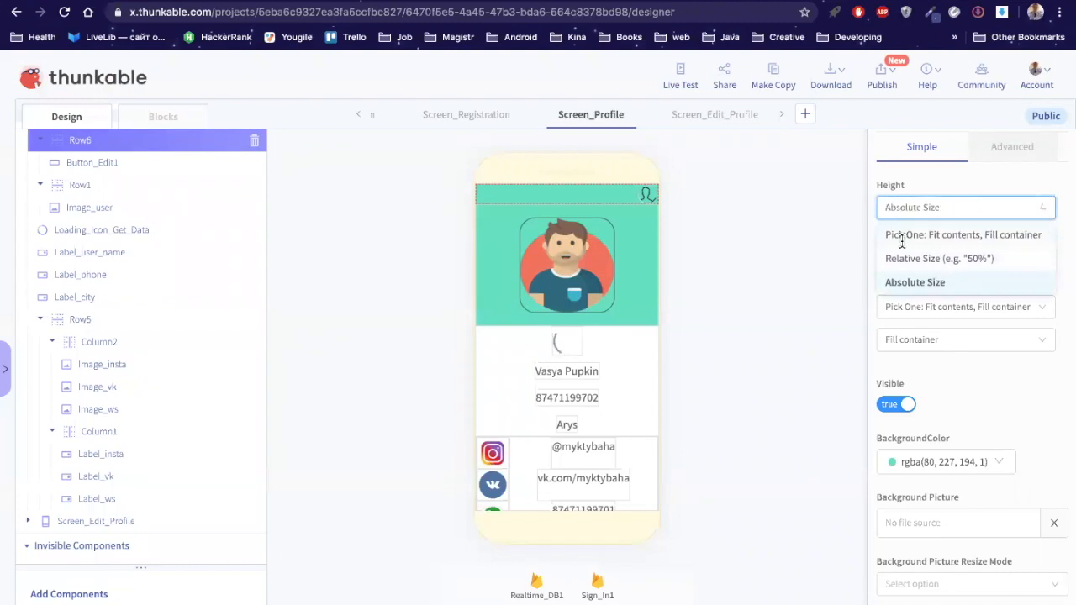
left_click(896, 240)
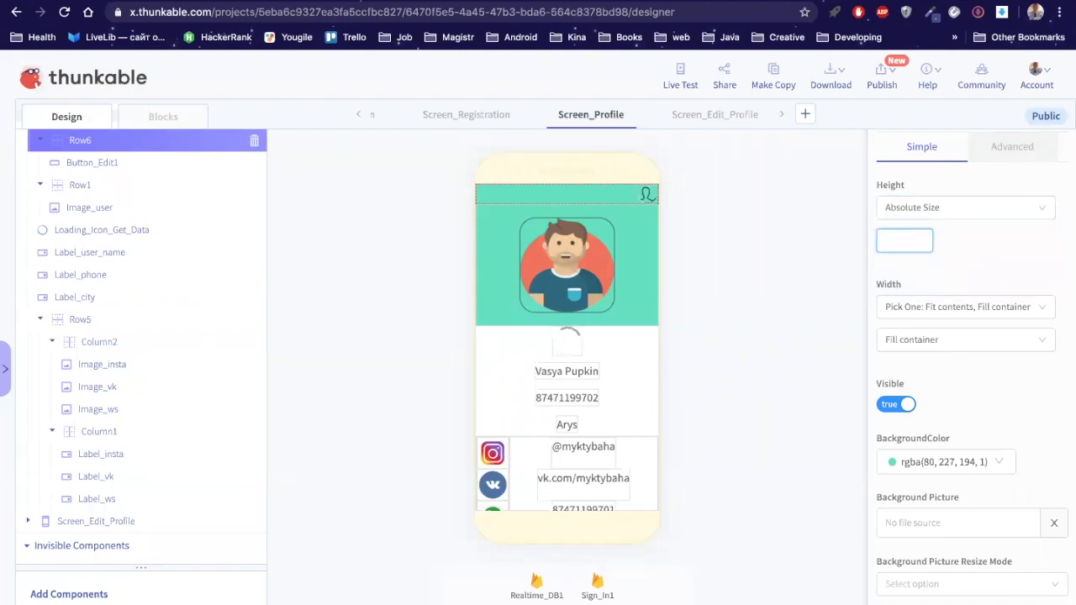
type("30")
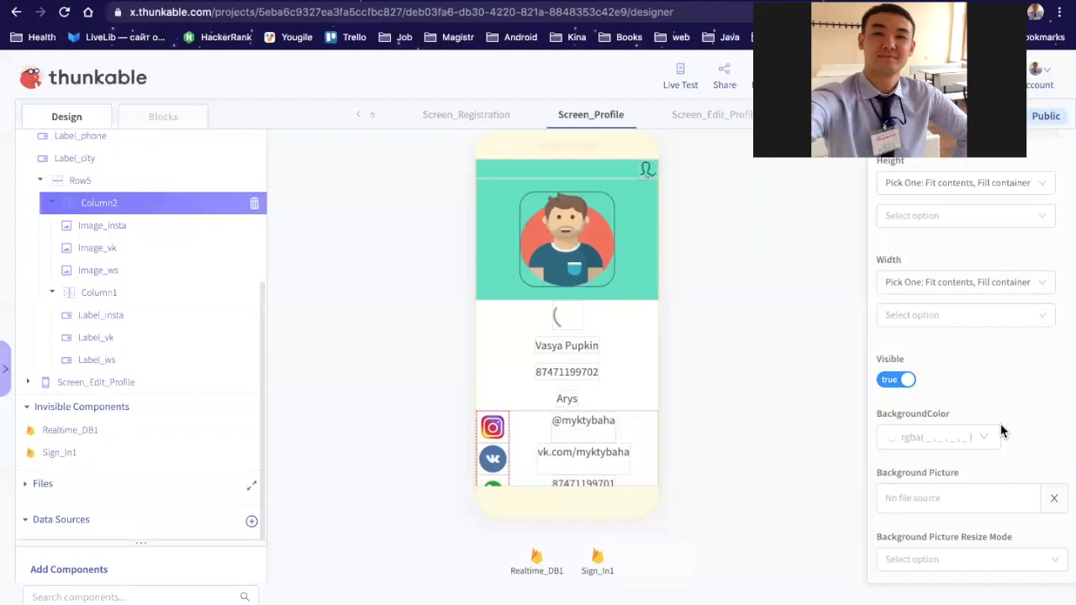
Step: Give Column2 a left margin of 10 px
scroll(1000, 431, "down", 1)
scroll(1000, 430, "down", 3)
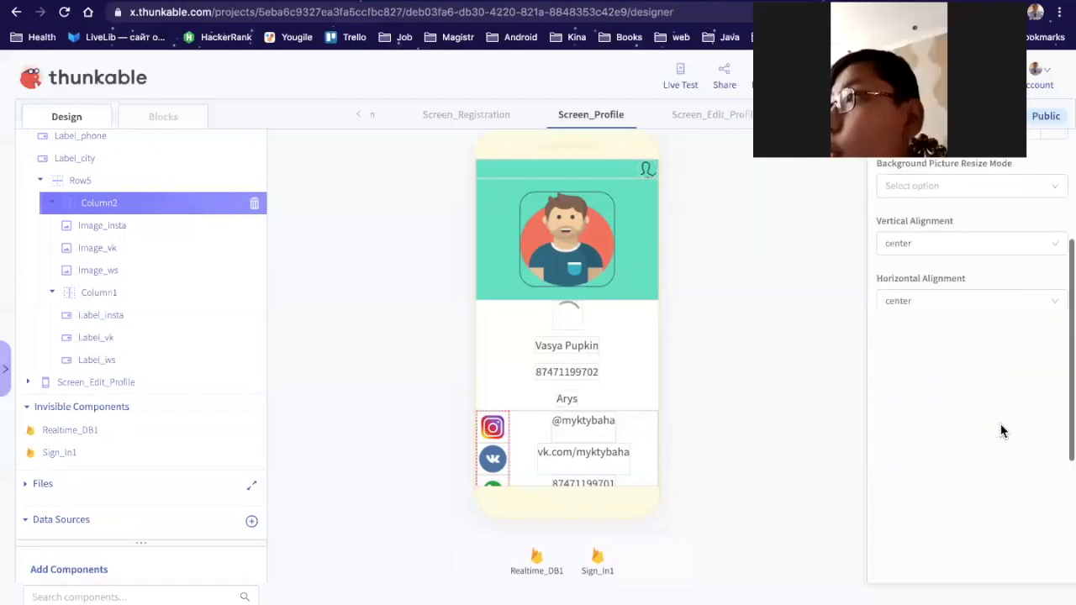
scroll(1000, 430, "down", 1)
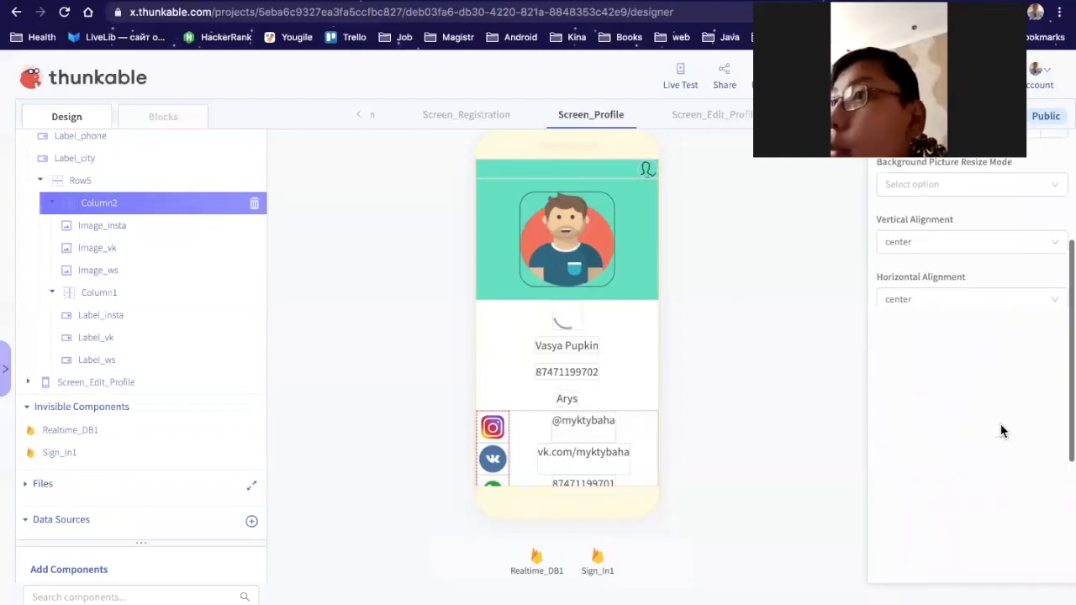
scroll(1001, 430, "down", 1)
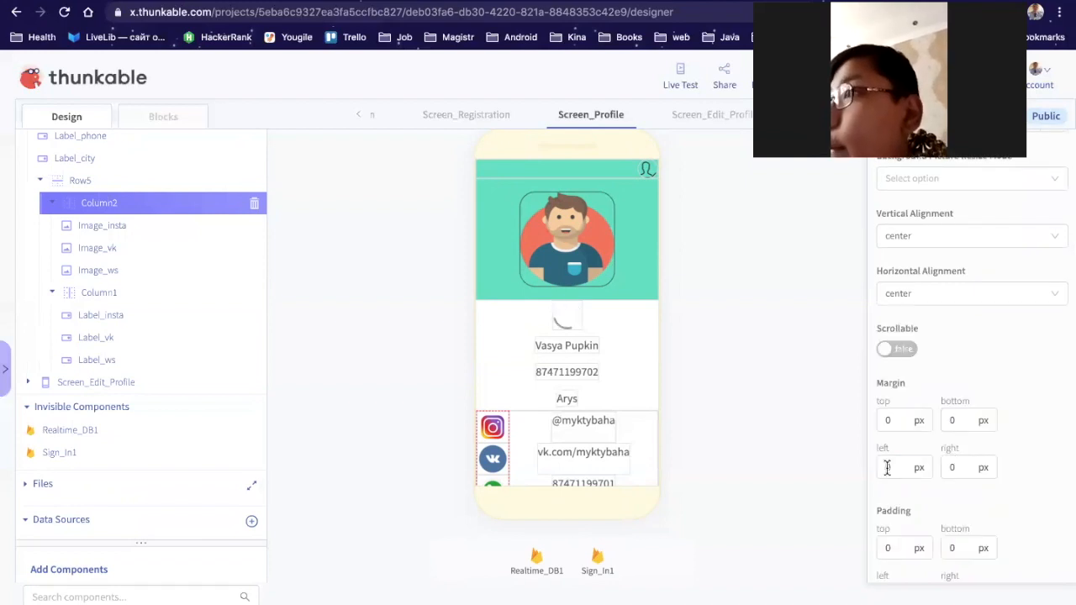
left_click(887, 469)
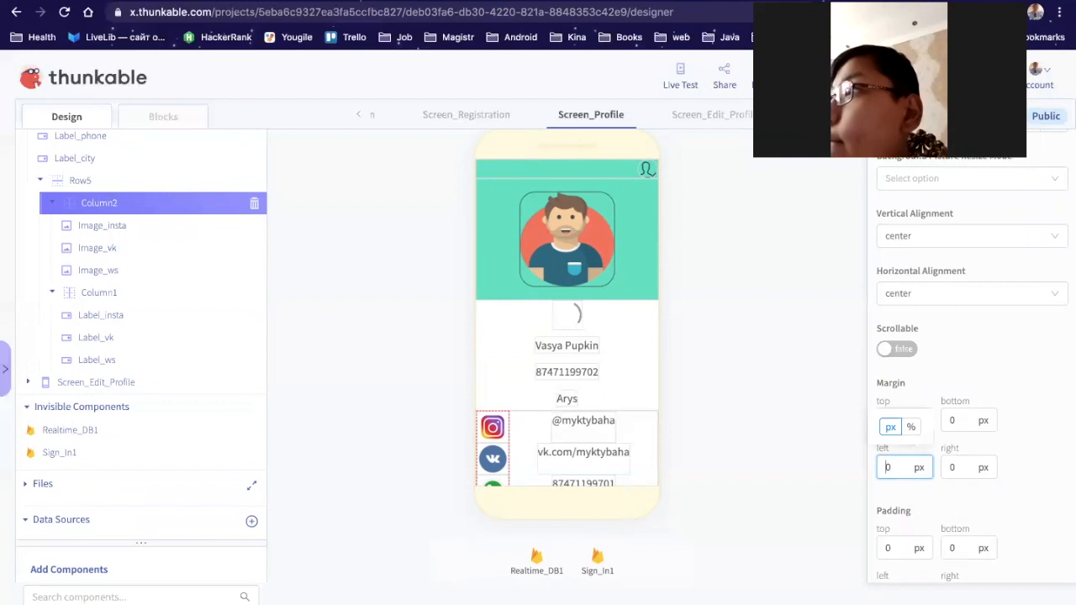
type("1")
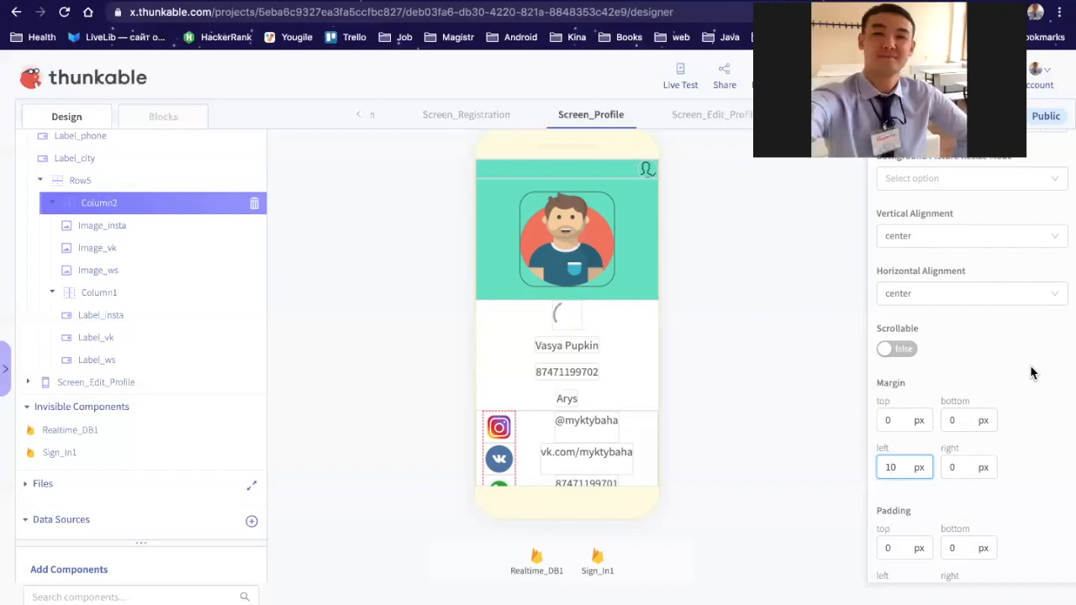
left_click(1030, 365)
left_click(191, 123)
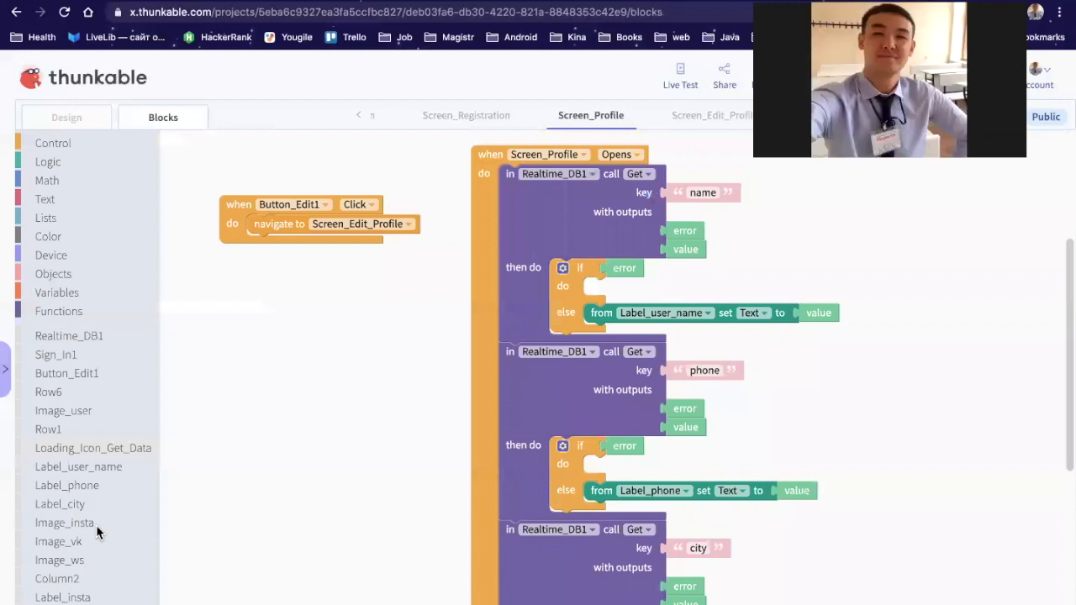
scroll(93, 525, "down", 1)
scroll(87, 519, "down", 3)
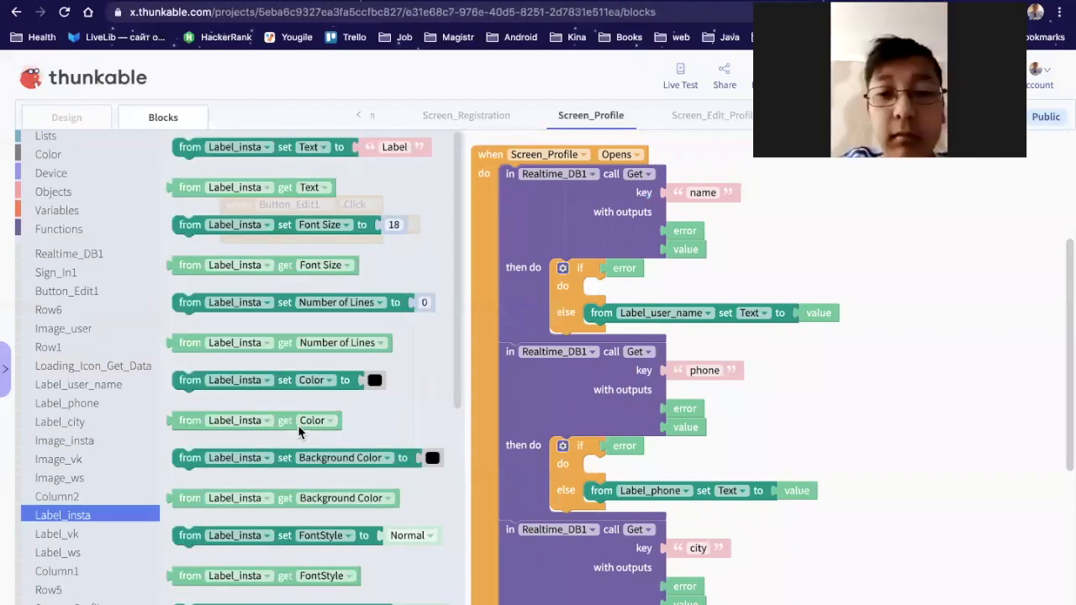
scroll(298, 428, "down", 5)
scroll(298, 429, "up", 5)
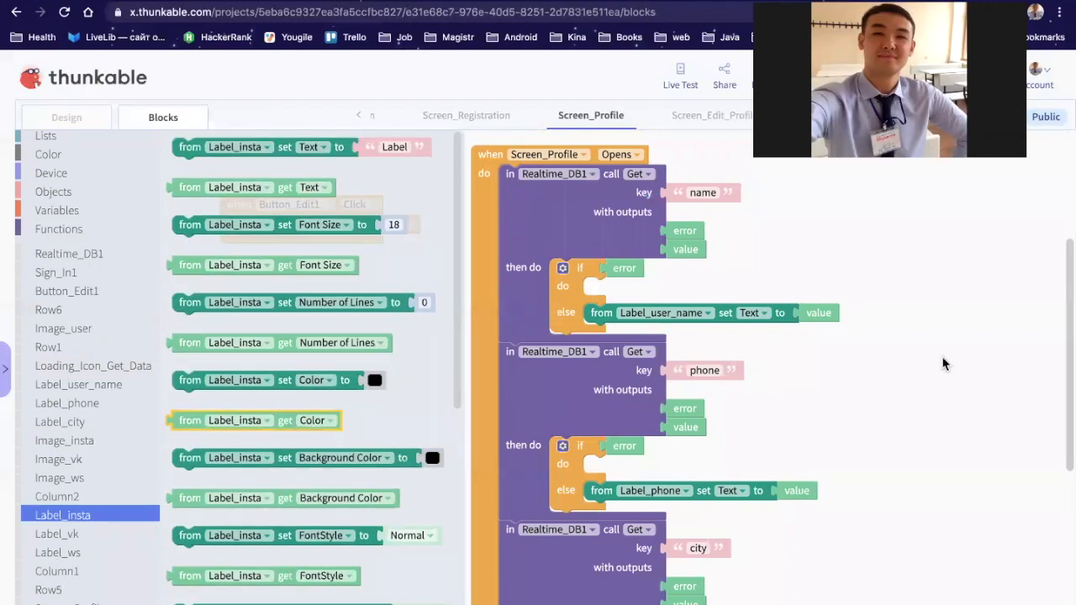
left_click(76, 116)
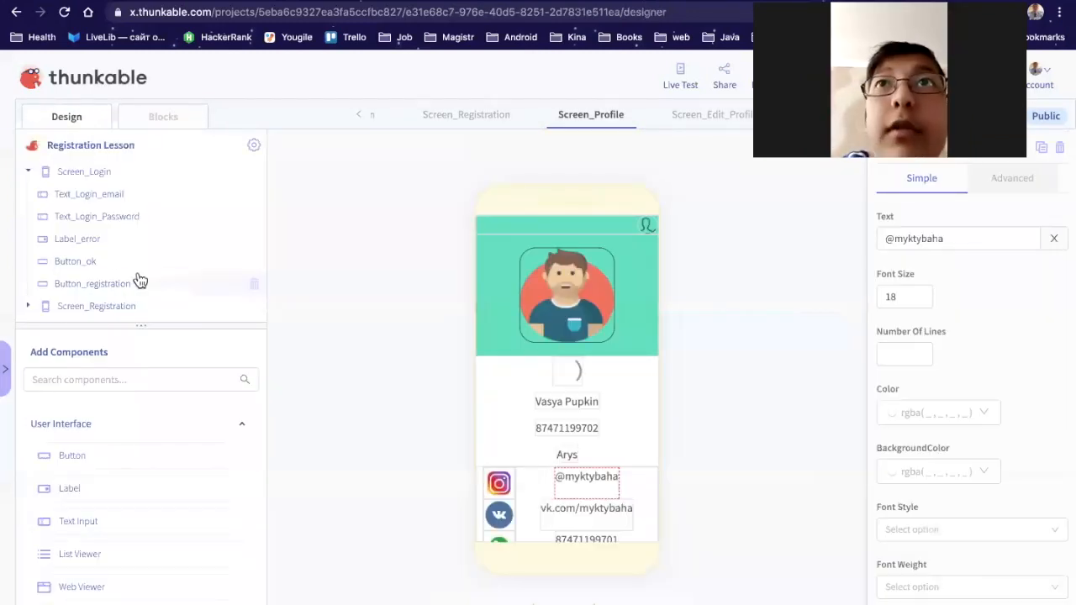
Step: Add two new buttons to Column1 above Label_insta
scroll(140, 280, "down", 3)
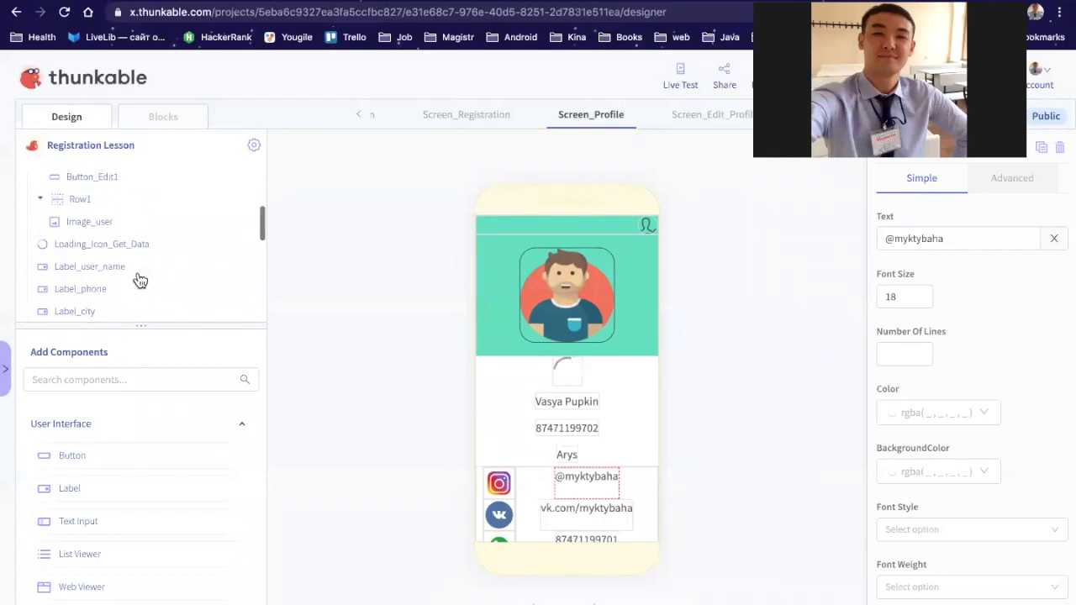
scroll(140, 280, "down", 2)
scroll(140, 280, "down", 3)
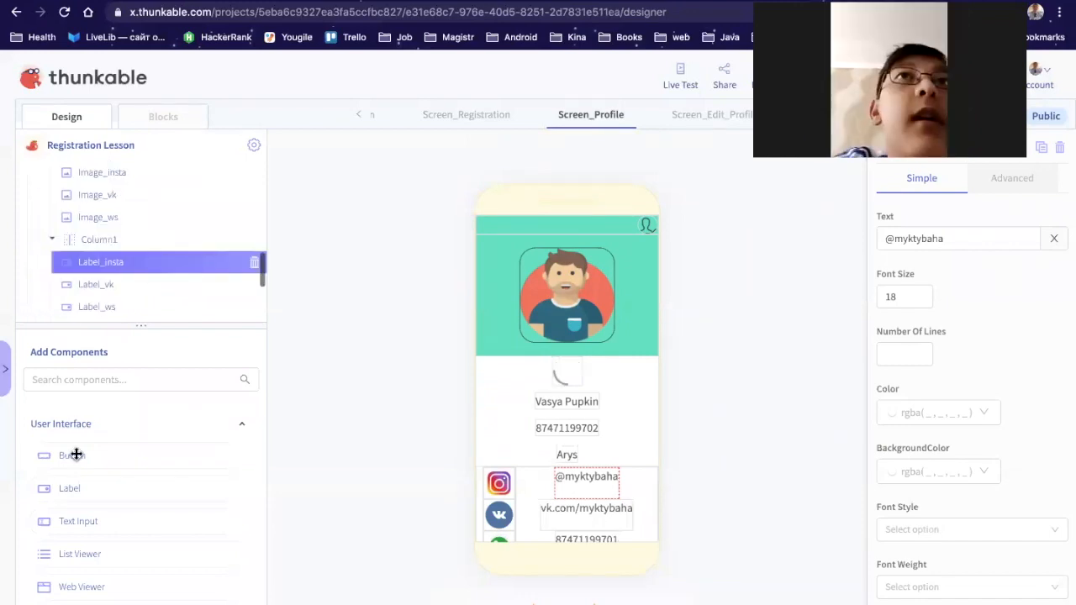
mouse_move(141, 238)
left_mouse_down()
mouse_move(146, 222)
mouse_move(148, 230)
left_mouse_up()
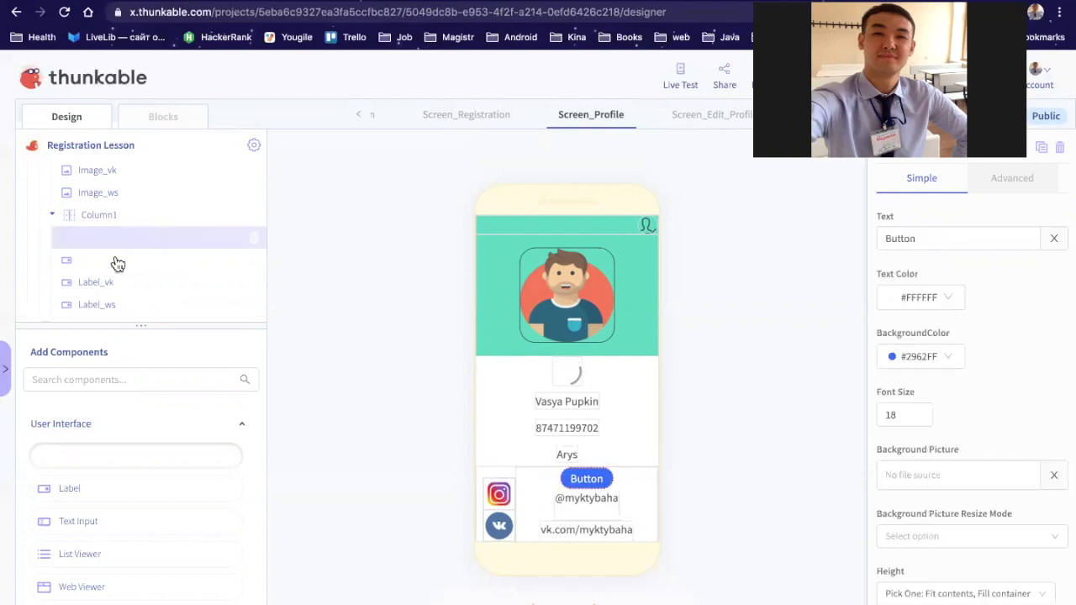
scroll(117, 264, "down", 1)
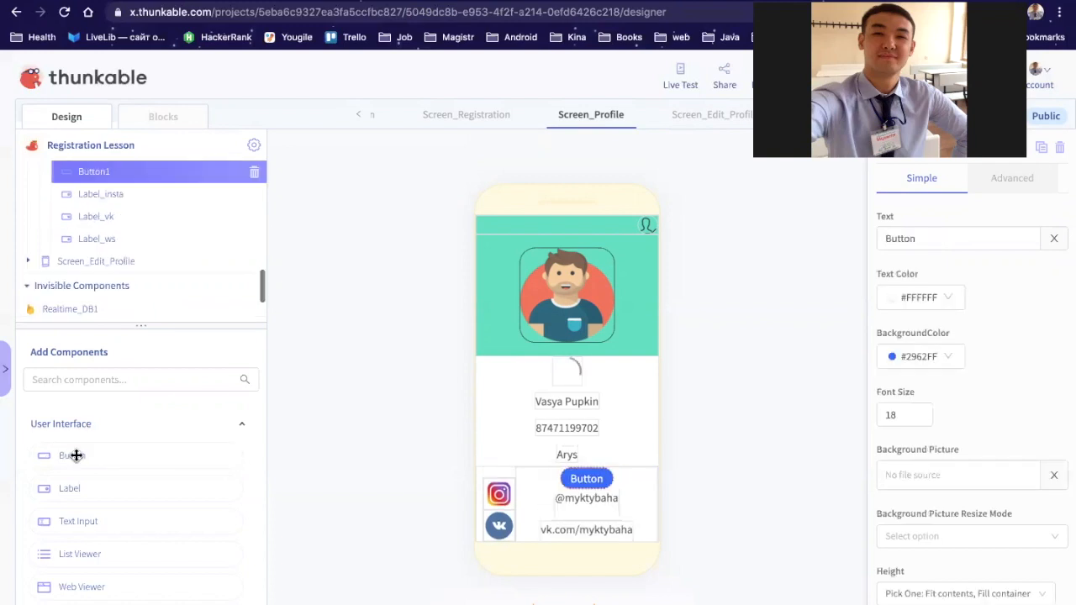
mouse_move(76, 455)
left_mouse_down()
mouse_move(144, 192)
mouse_move(85, 460)
left_mouse_up()
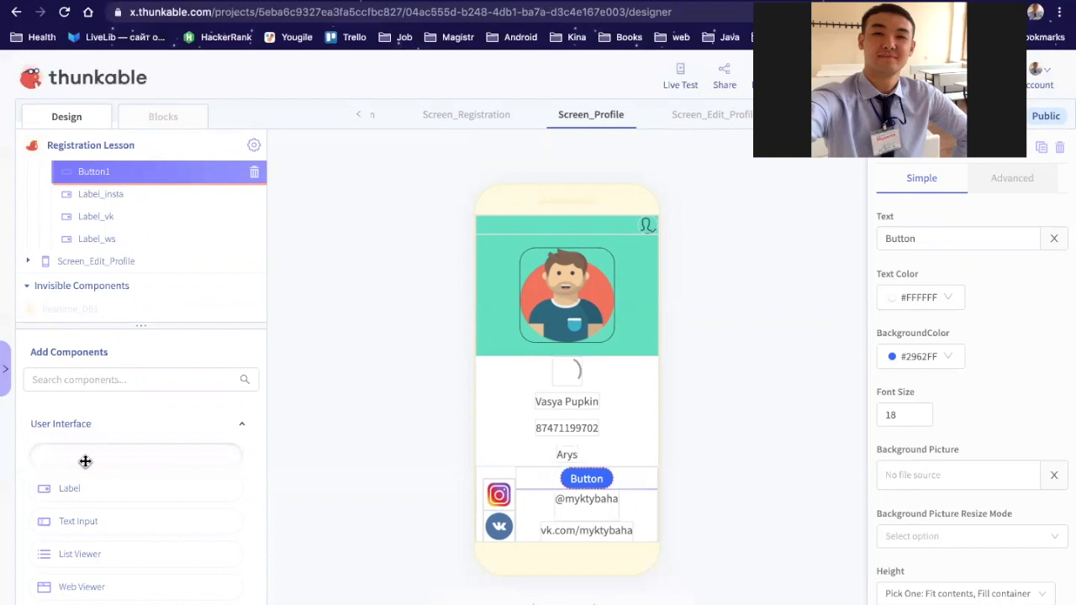
left_click(85, 461)
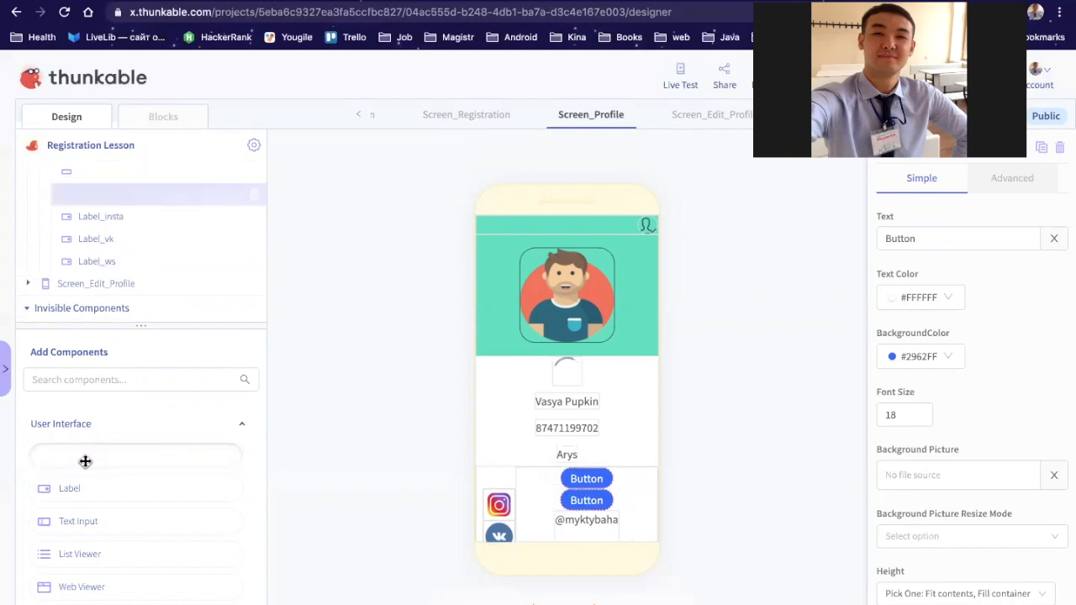
Step: Add a third button to Column1, giving Button1–Button3 above the social labels
left_click_drag(85, 452, 173, 189)
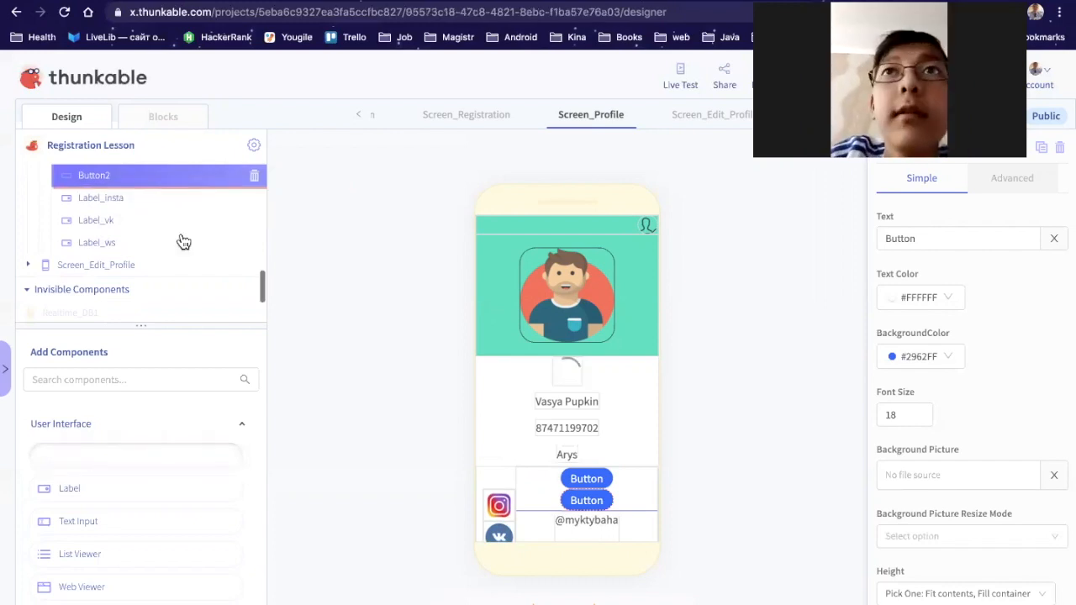
scroll(184, 242, "down", 1)
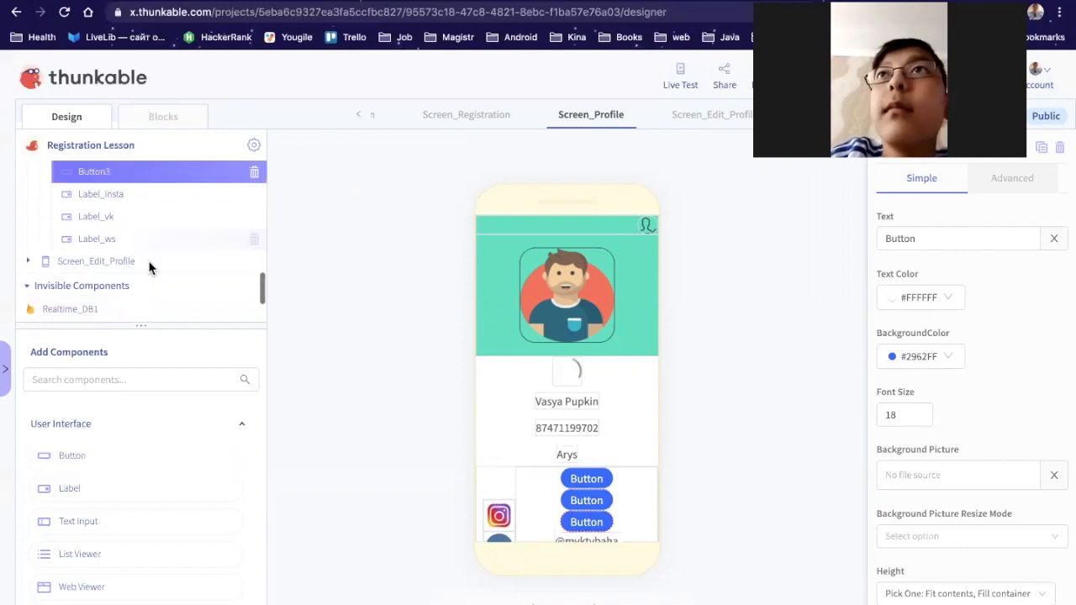
scroll(150, 267, "up", 1)
scroll(126, 271, "up", 1)
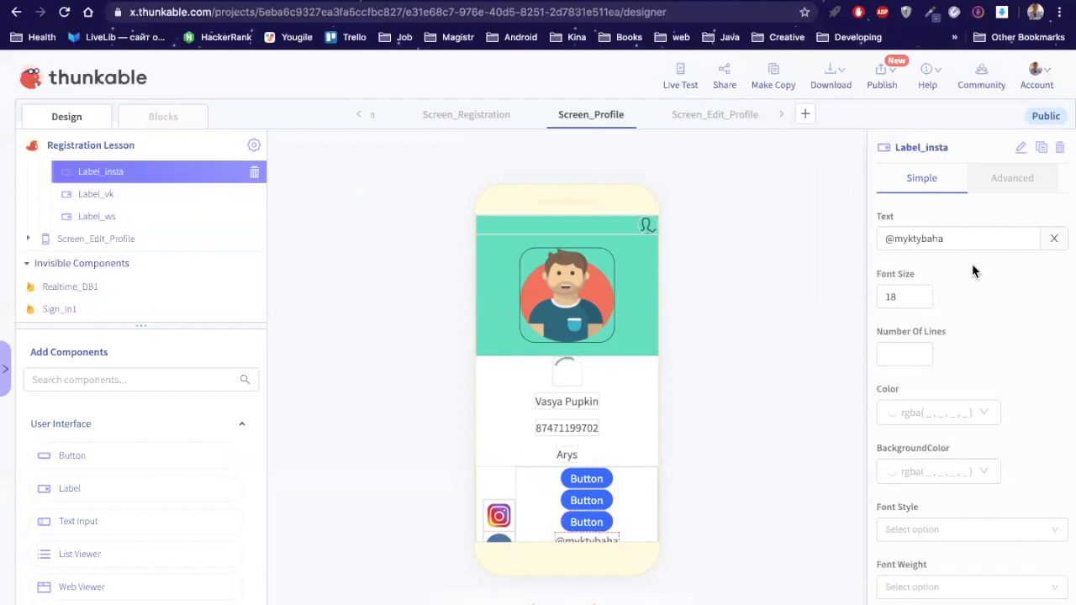
scroll(972, 271, "down", 2)
scroll(972, 271, "down", 2)
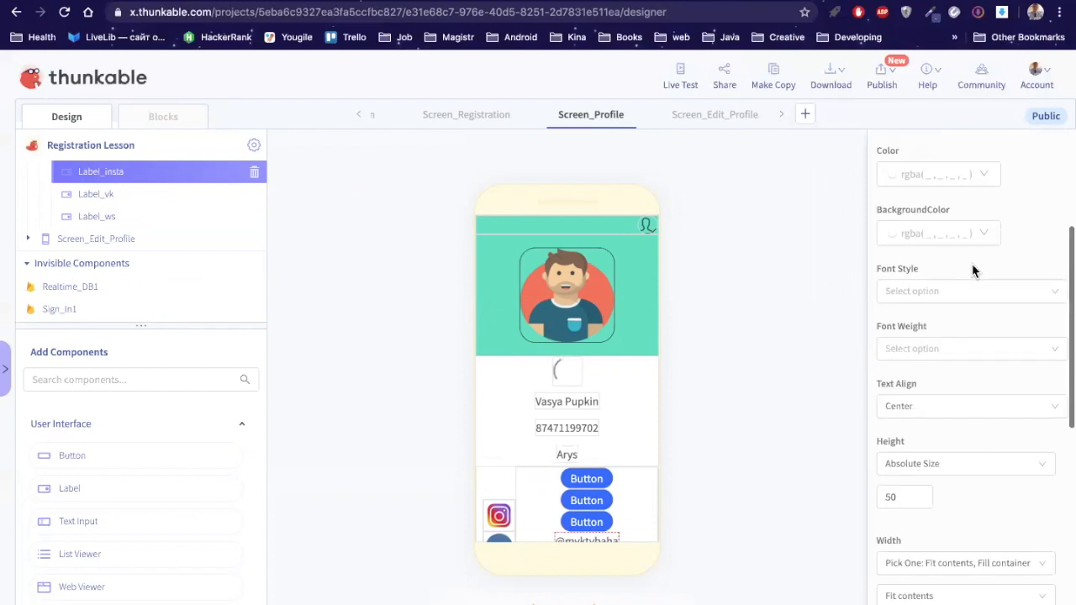
scroll(973, 271, "down", 2)
scroll(973, 271, "up", 6)
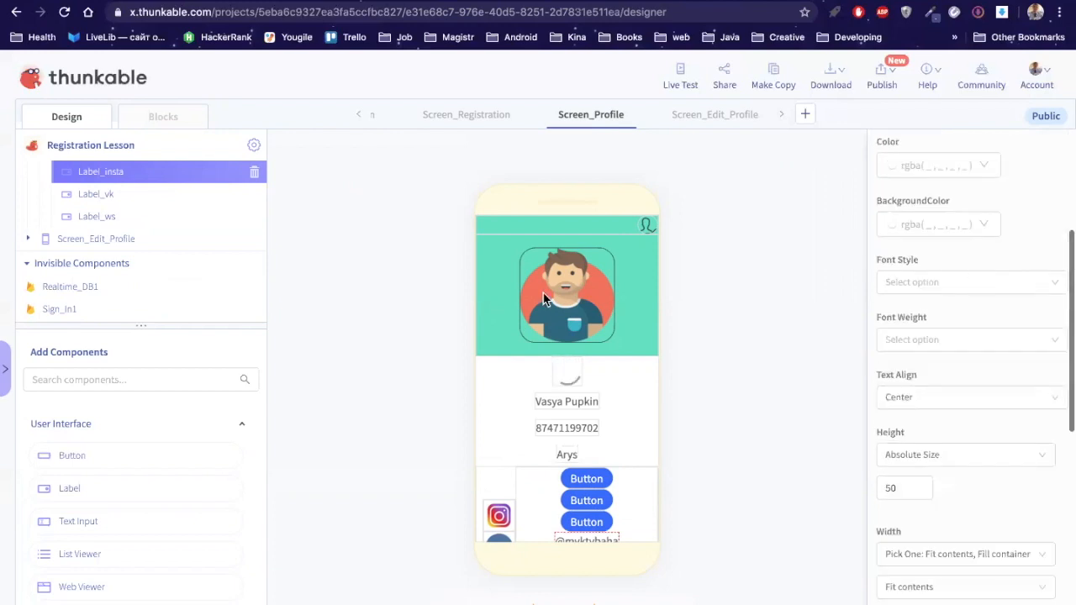
scroll(214, 228, "down", 1)
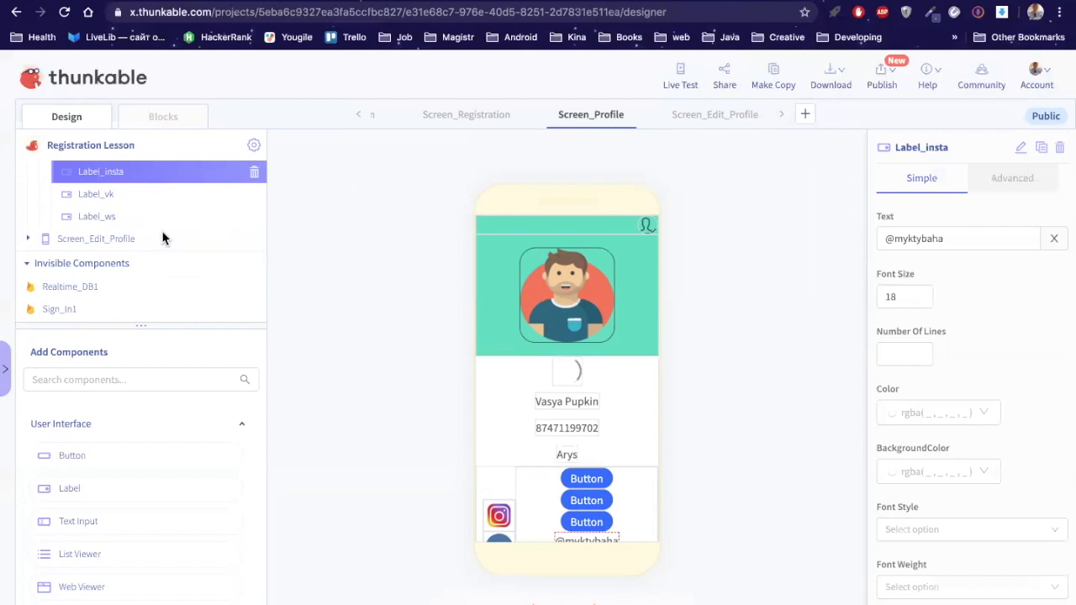
scroll(152, 225, "up", 2)
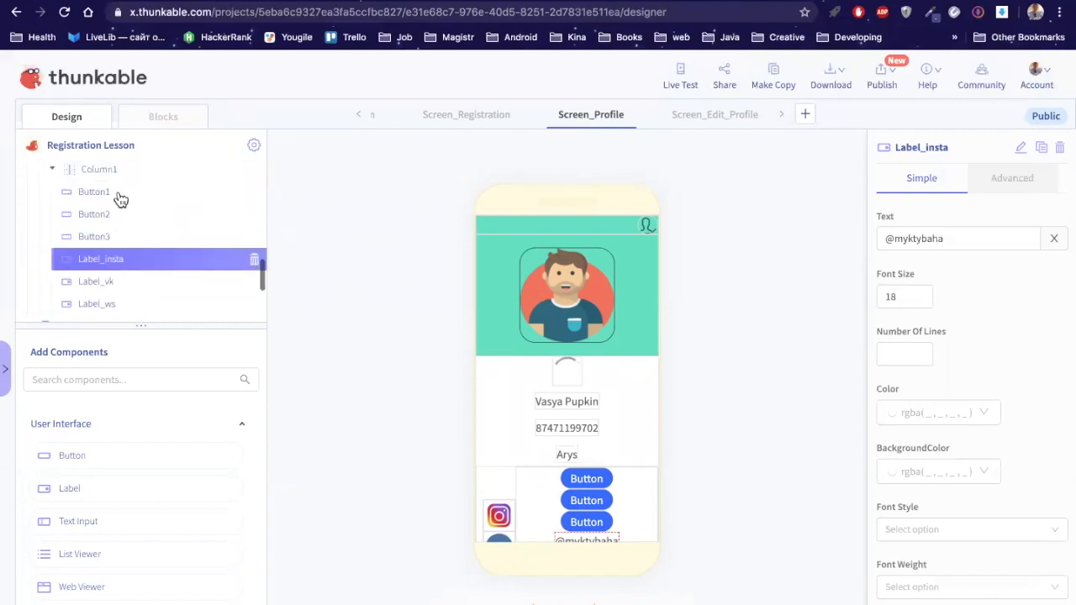
scroll(120, 198, "up", 1)
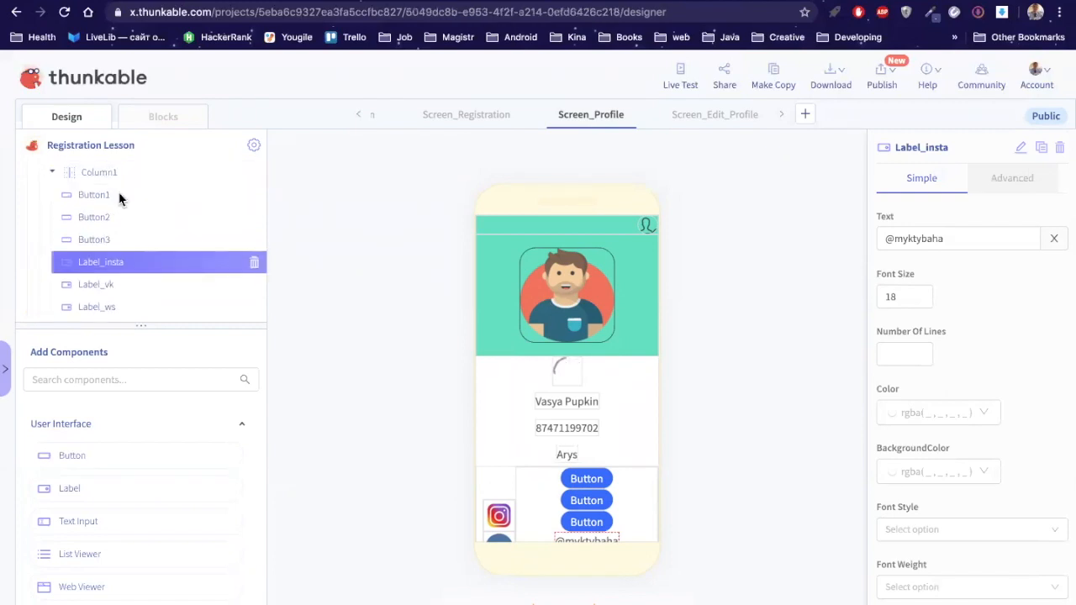
Step: Rename Button1, Button2 and Button3 to Button_insta, Button_vk and Button_ws
left_click(1022, 149)
key("BackSpace")
type("_insta")
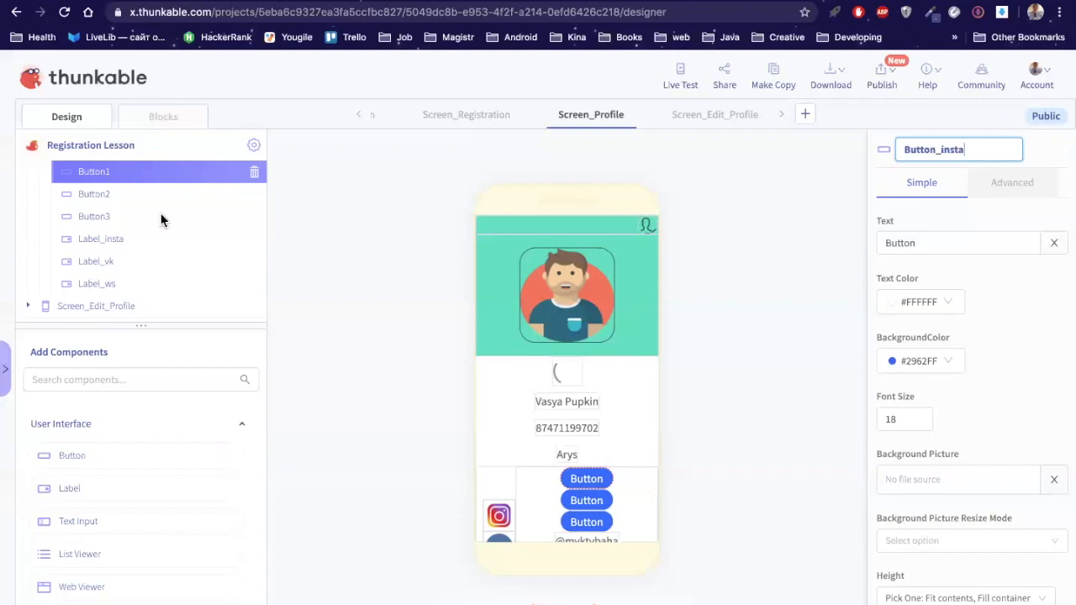
key("Return")
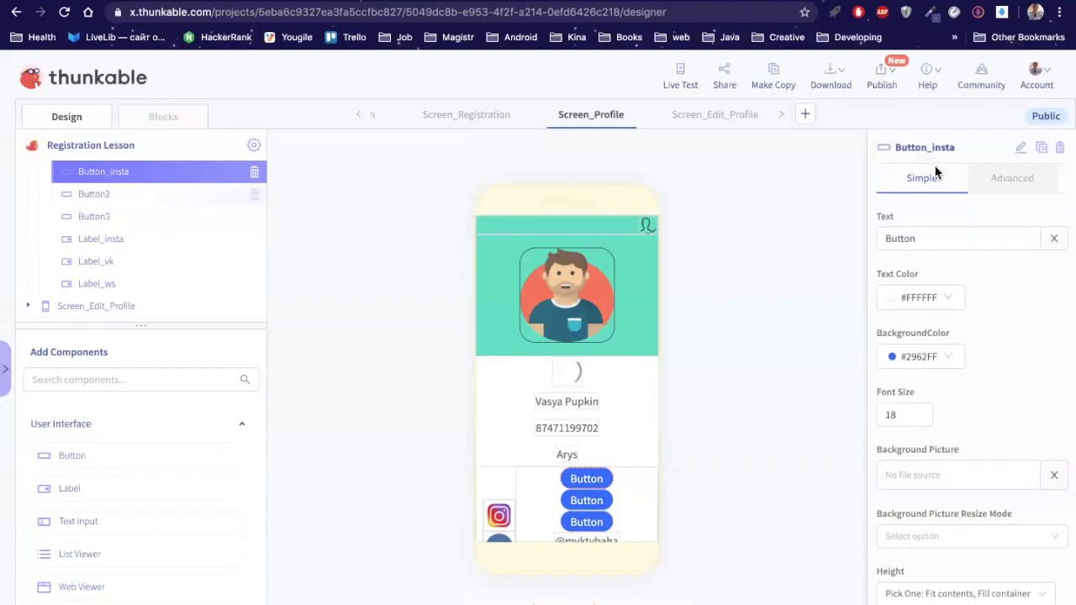
left_click(1020, 147)
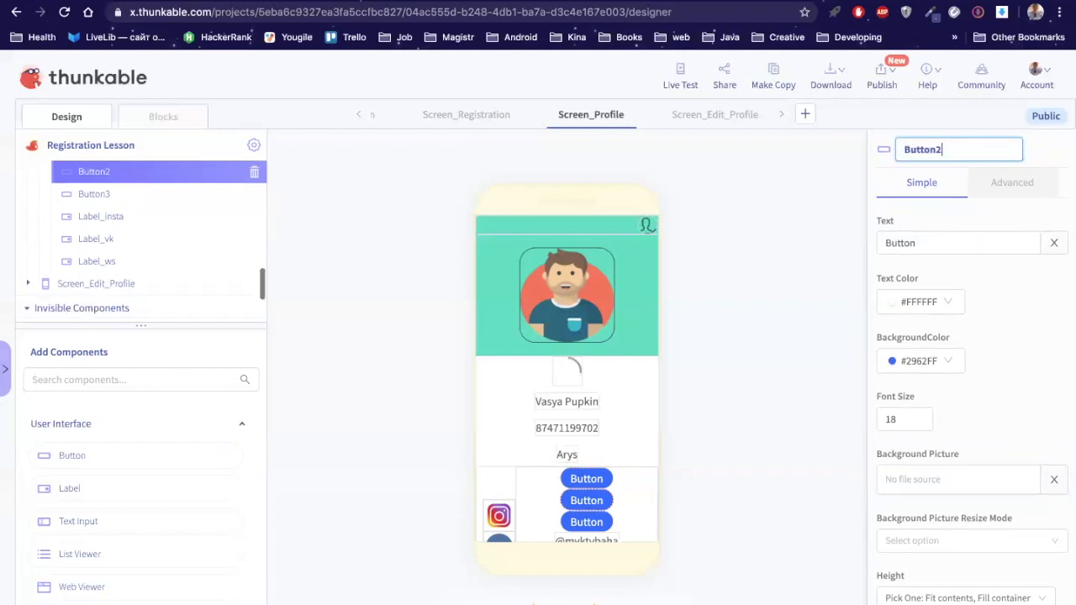
key("BackSpace")
type("_vk")
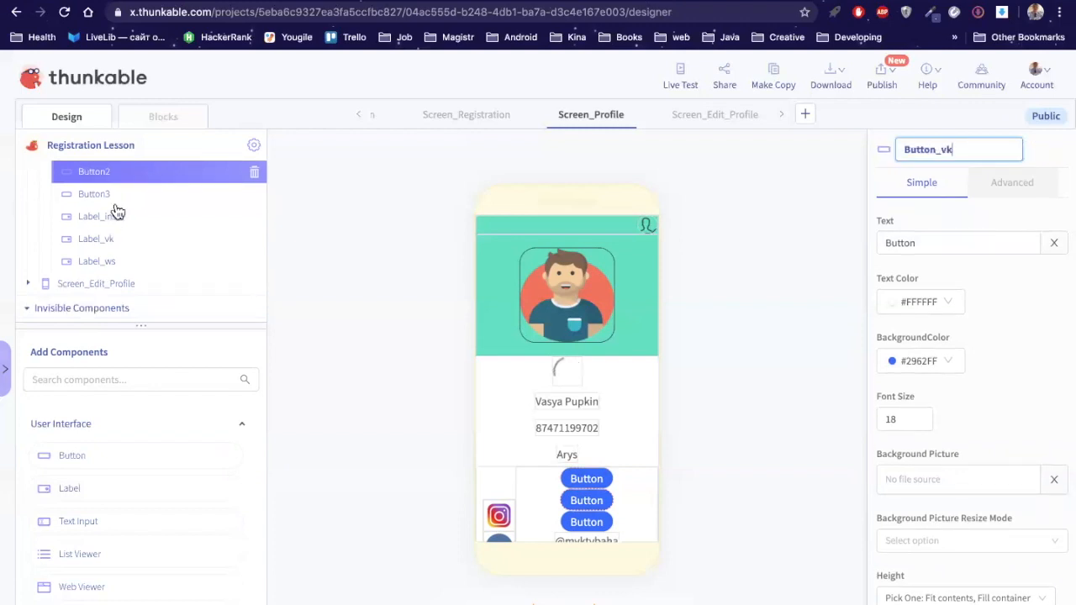
key("Return")
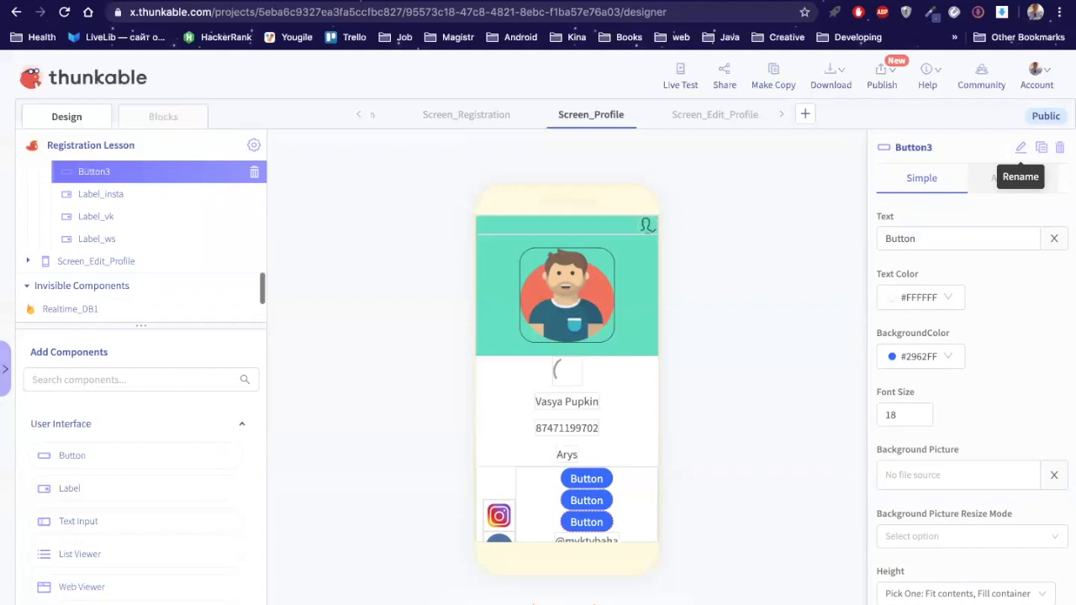
left_click(1021, 148)
key("BackSpace")
type("_ws")
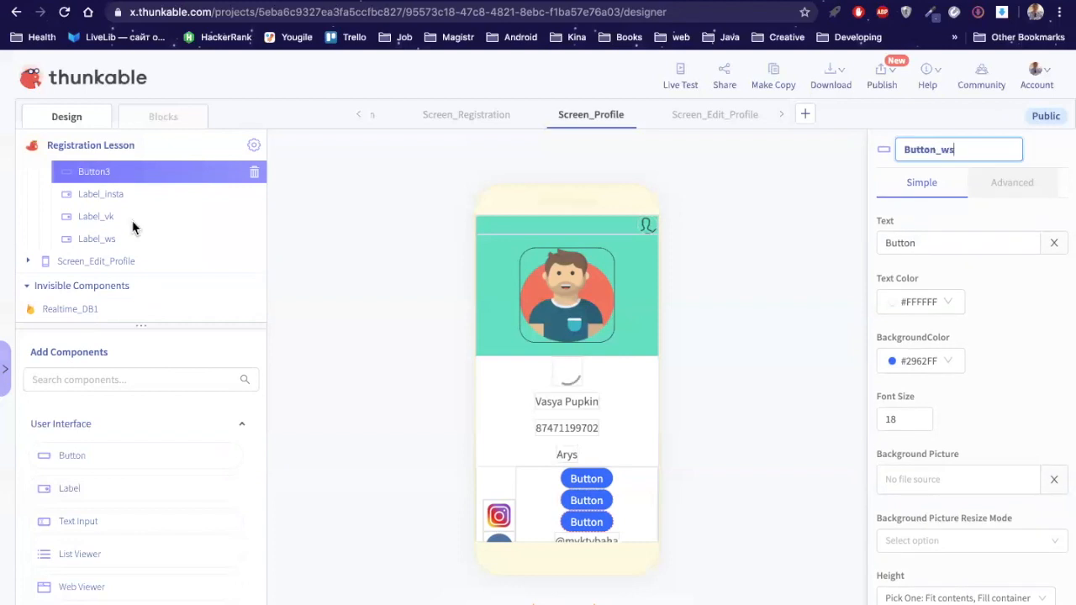
key("Return")
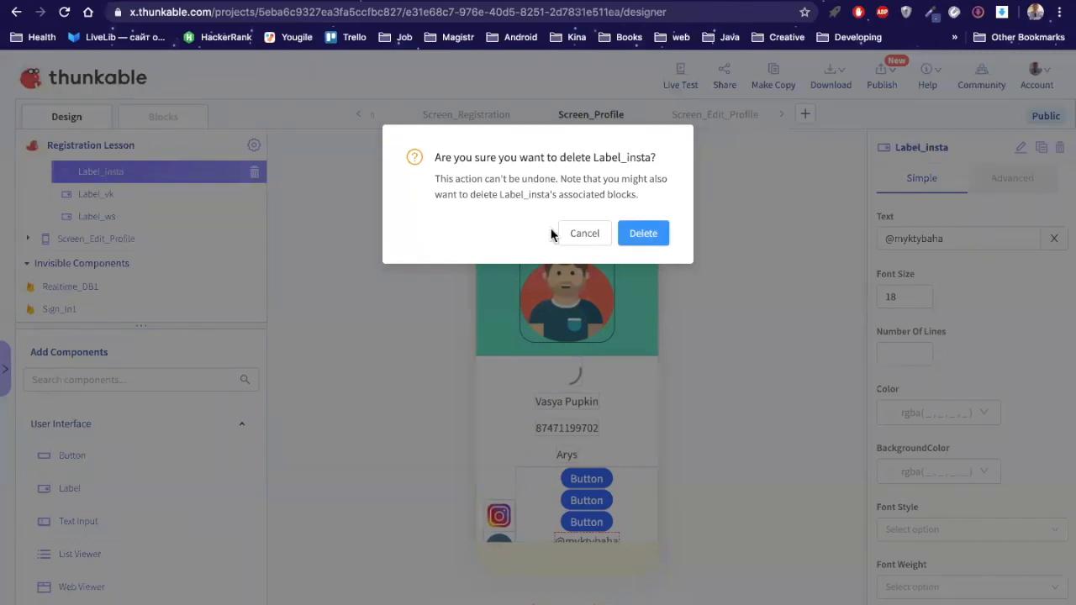
Step: Confirm deleting Label_insta and start deleting Label_ws
left_click(645, 238)
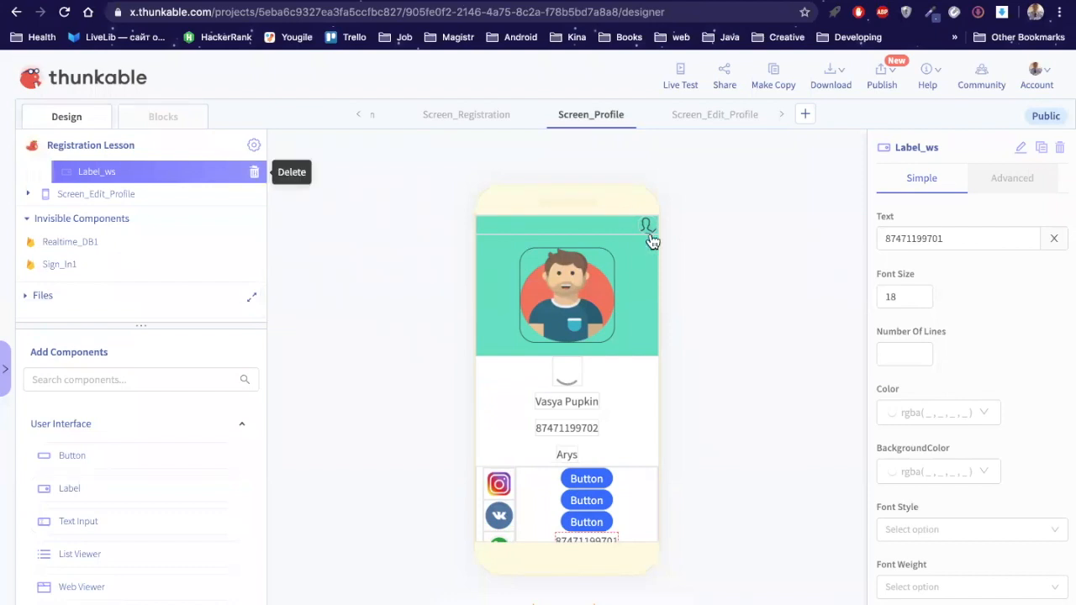
left_click(254, 173)
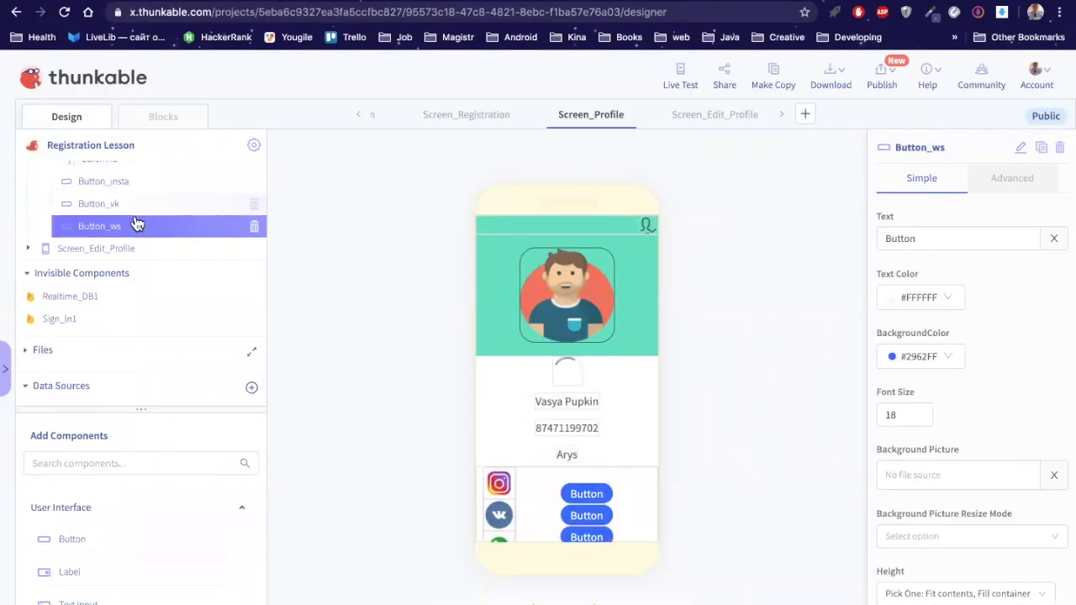
Step: Give Button_insta a transparent background and black text, and paste the Instagram handle as its caption
scroll(137, 223, "up", 1)
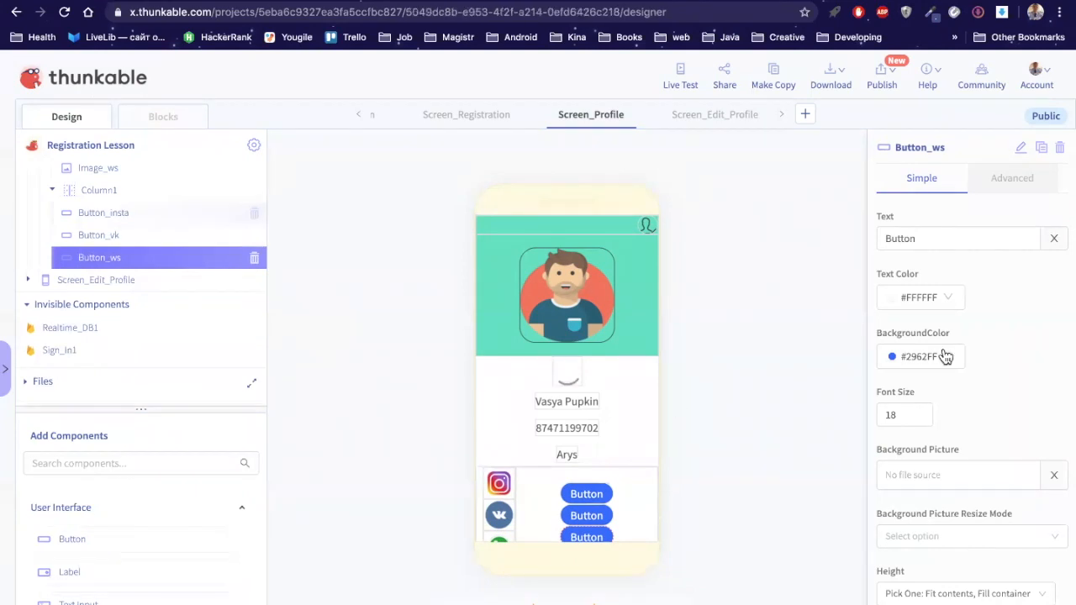
left_click(939, 361)
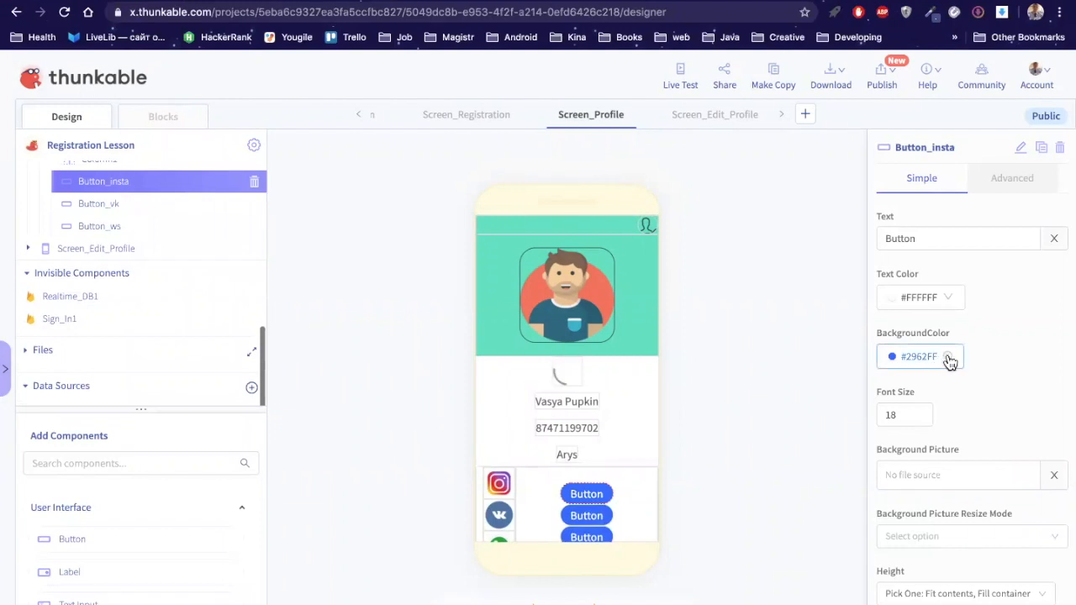
left_click(949, 359)
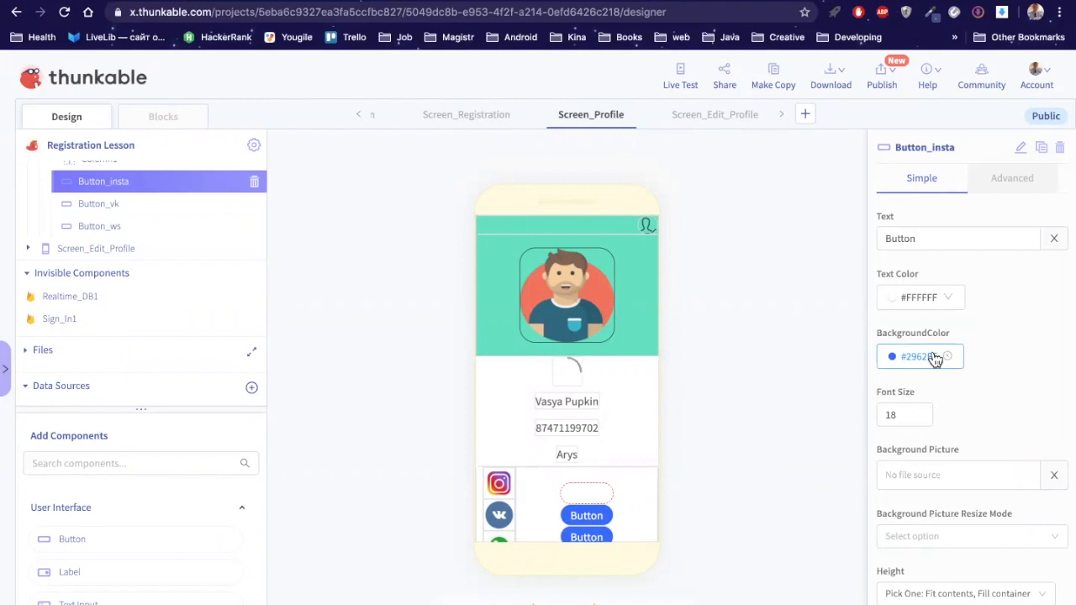
left_click(960, 349)
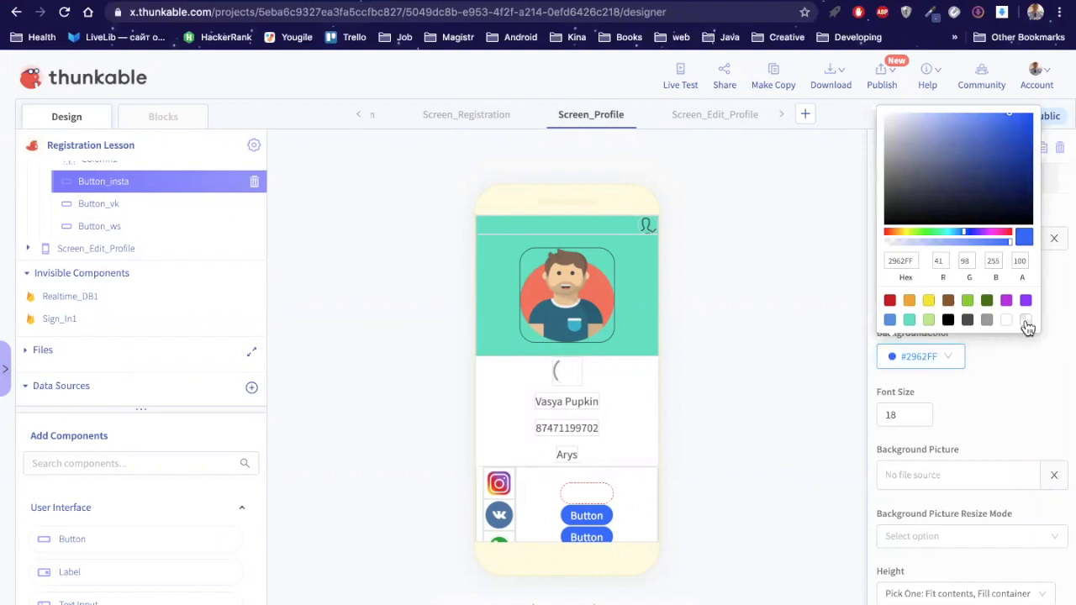
left_click(1026, 325)
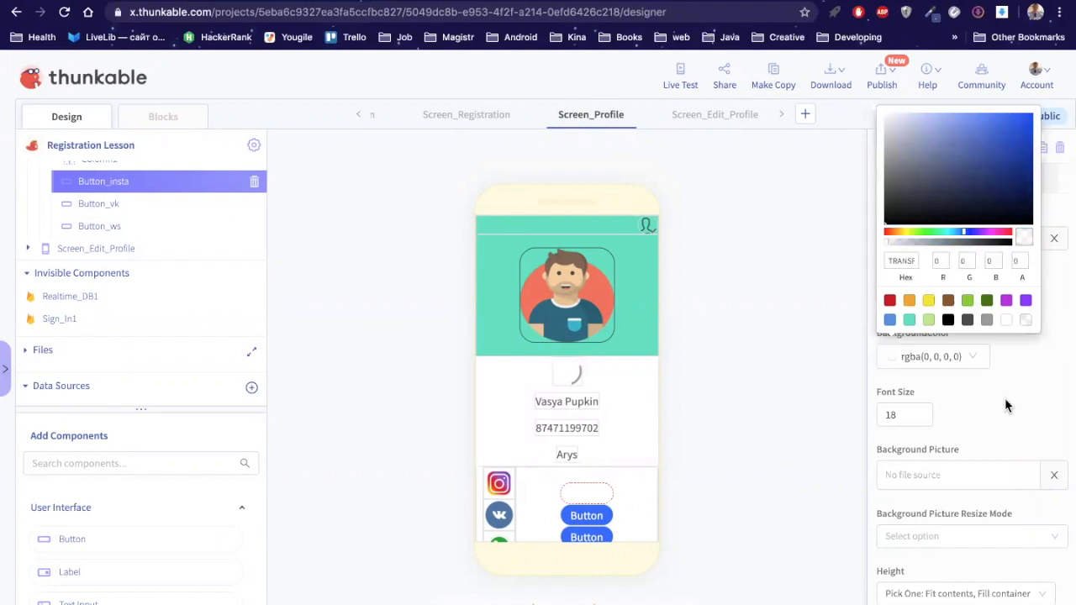
left_click(1006, 406)
left_click(933, 303)
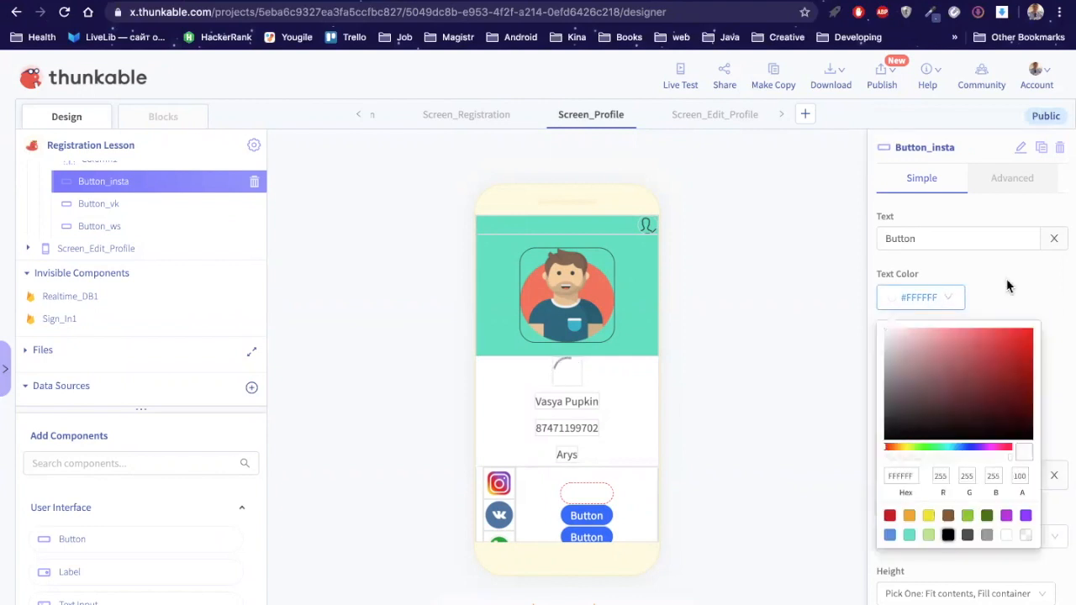
left_click(938, 242)
key("super+a")
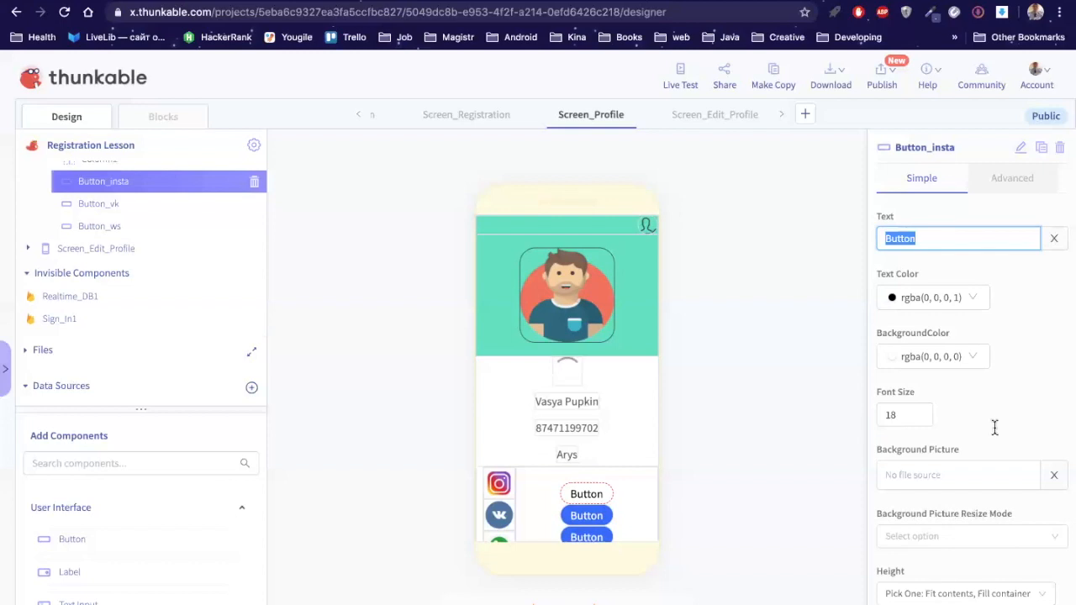
type("@myktybaha")
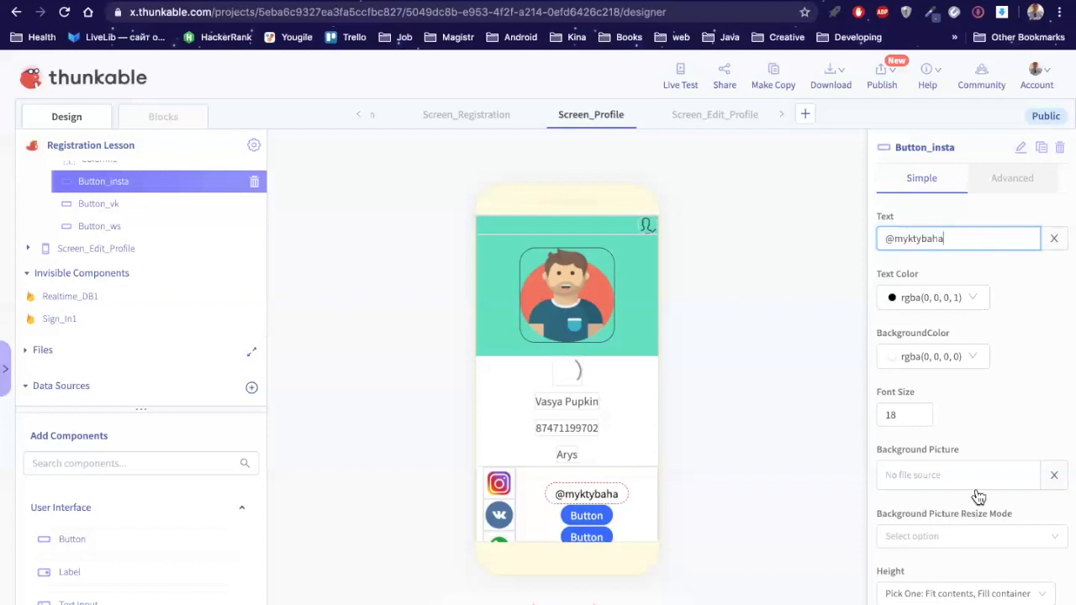
Step: Set Button_insta's height to an absolute size of 50
scroll(1030, 508, "down", 1)
left_click(1032, 503)
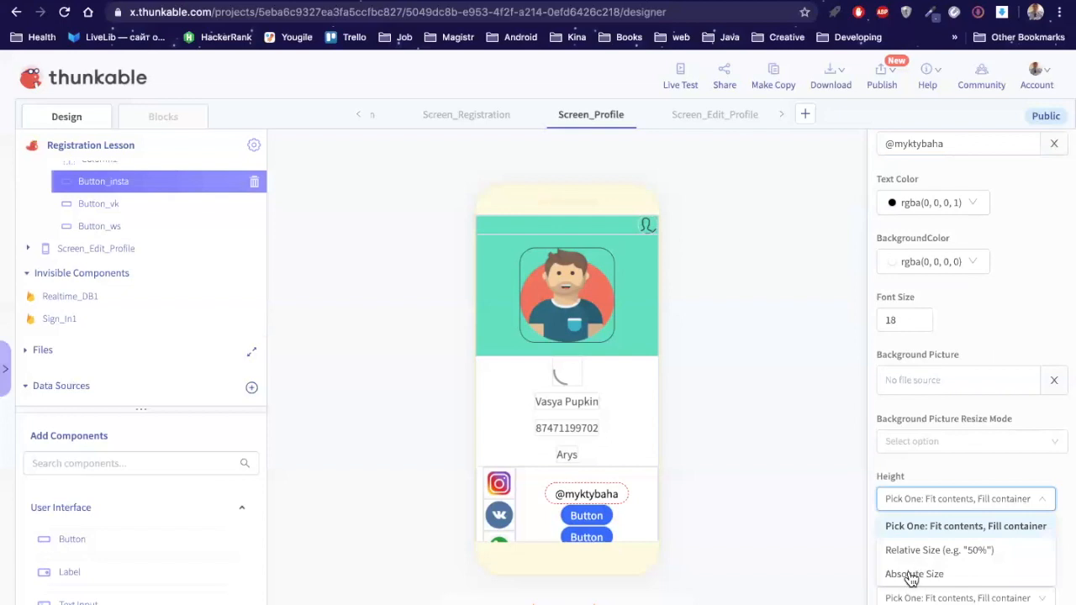
left_click(911, 576)
left_click(905, 532)
type("50")
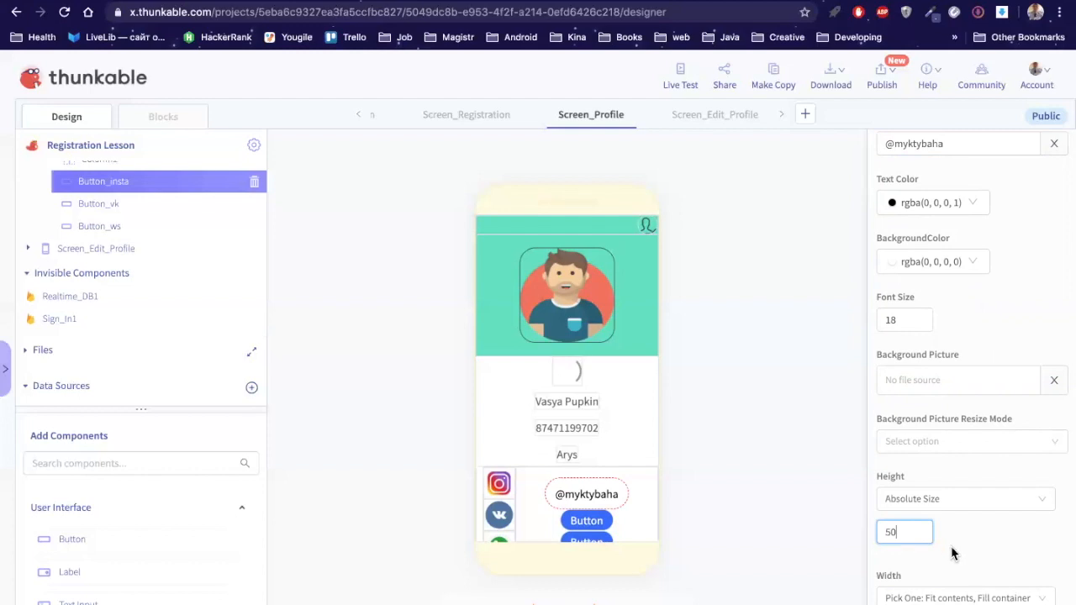
scroll(953, 552, "down", 1)
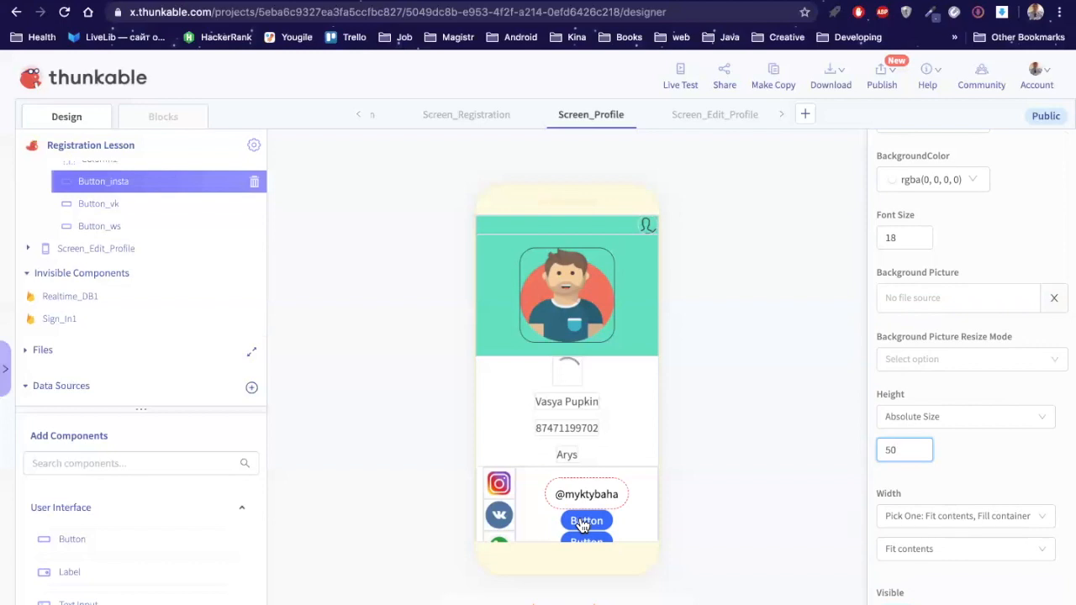
Step: Select Button_vk and set its text colour to black
left_click(121, 205)
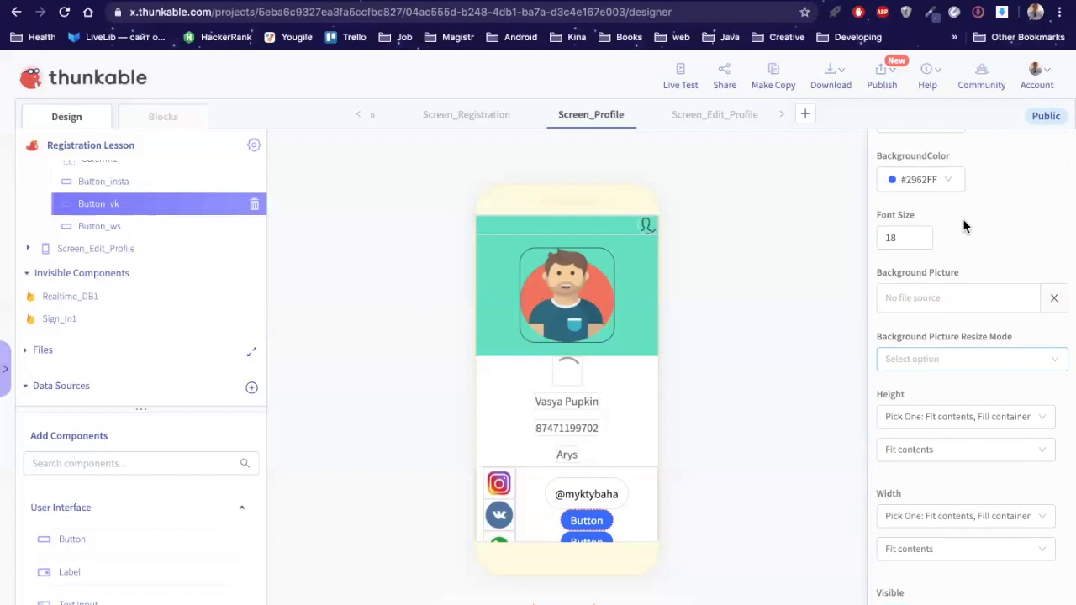
scroll(966, 229, "up", 1)
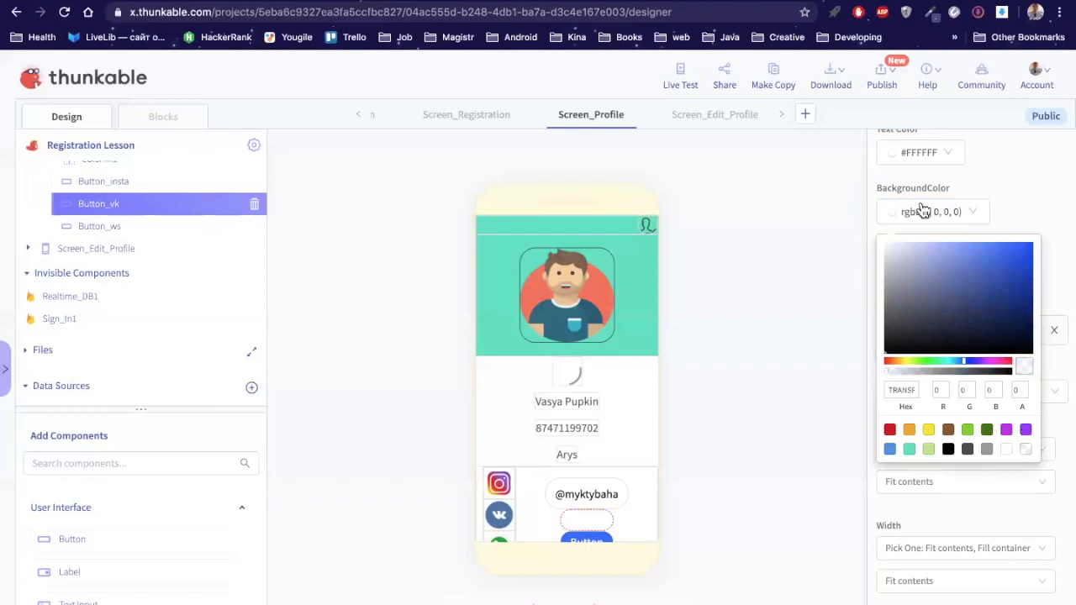
scroll(929, 209, "up", 2)
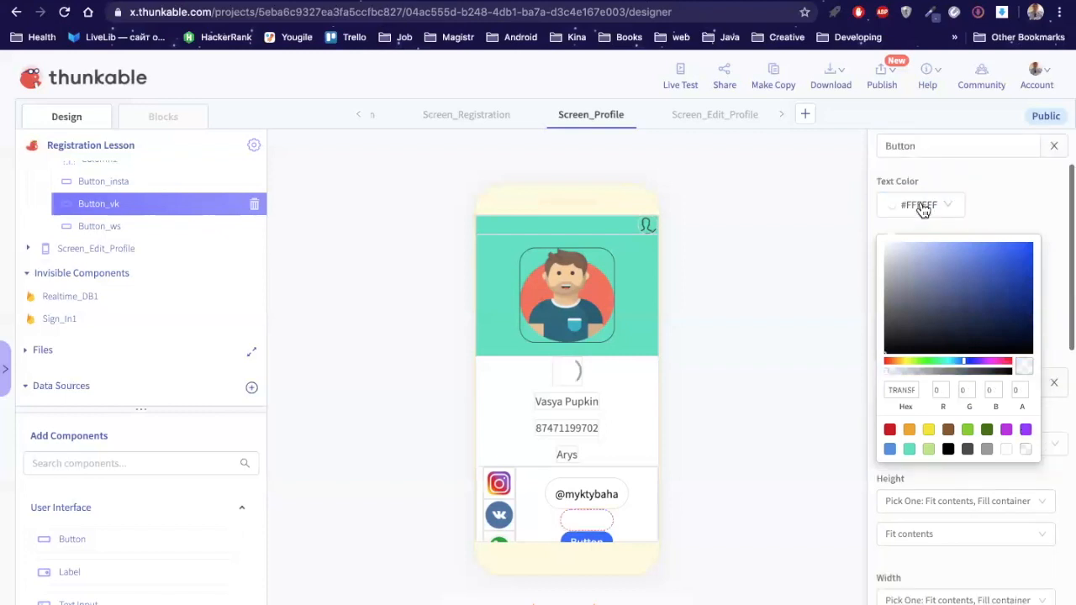
left_click(923, 211)
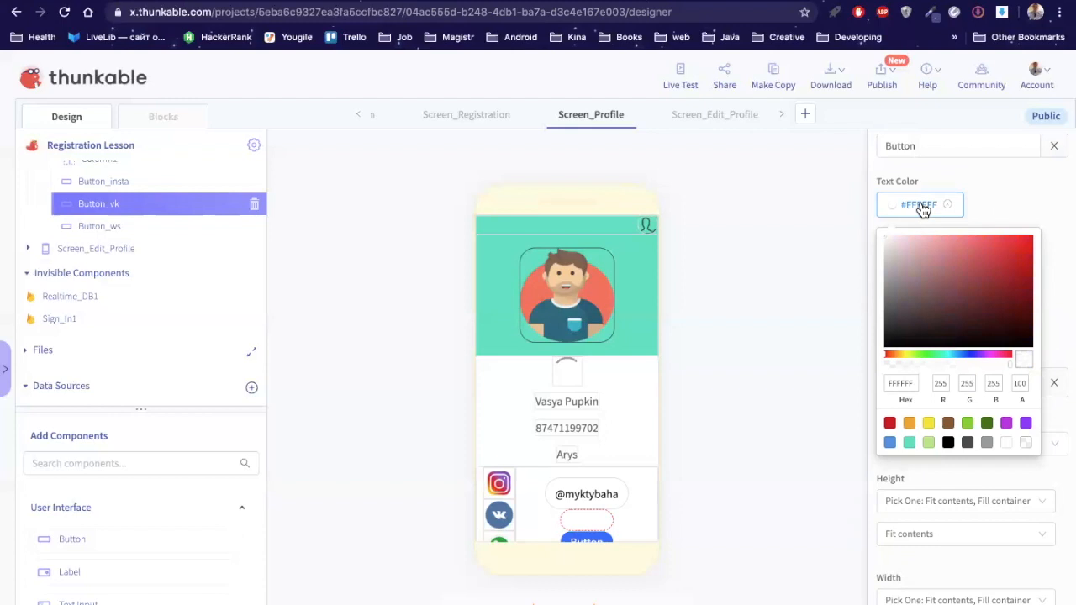
left_click(1033, 198)
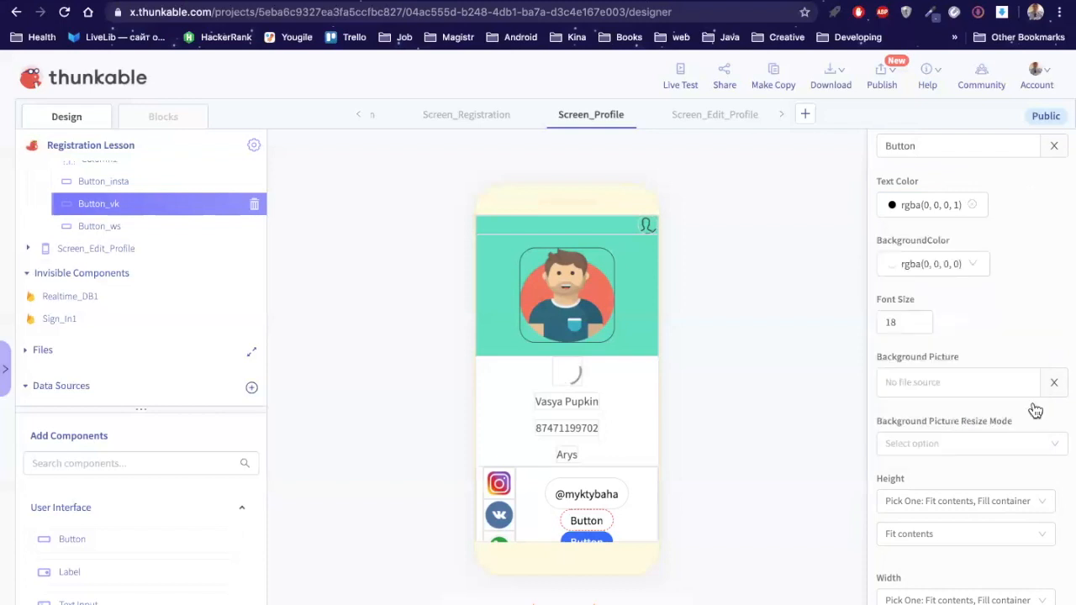
Step: Set Button_vk's height to an absolute size of 50 and commit it
scroll(1036, 410, "down", 1)
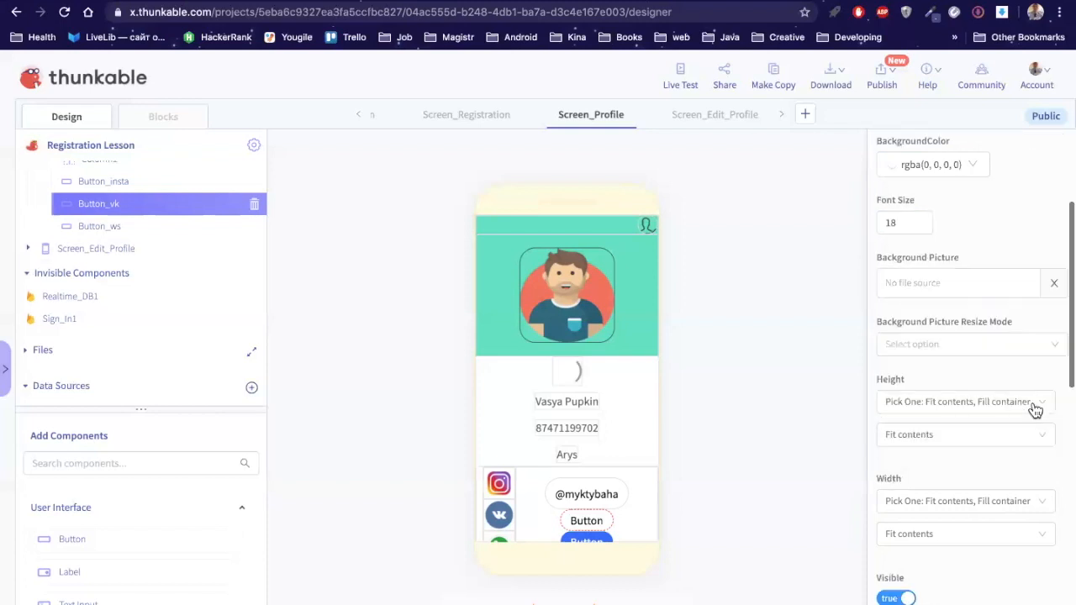
left_click(924, 403)
left_click(913, 477)
left_click(904, 435)
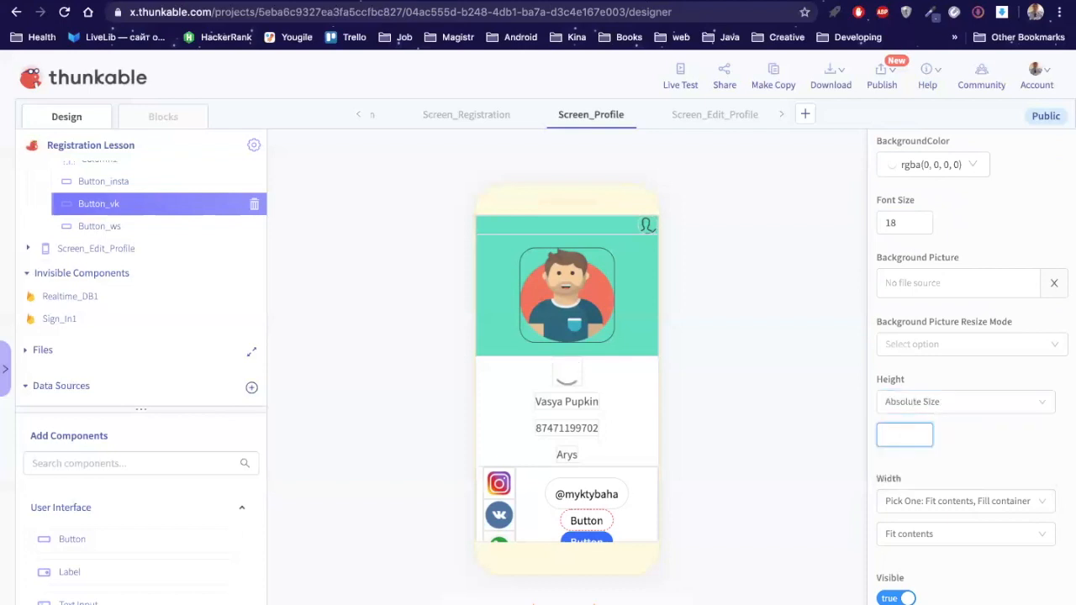
type("50")
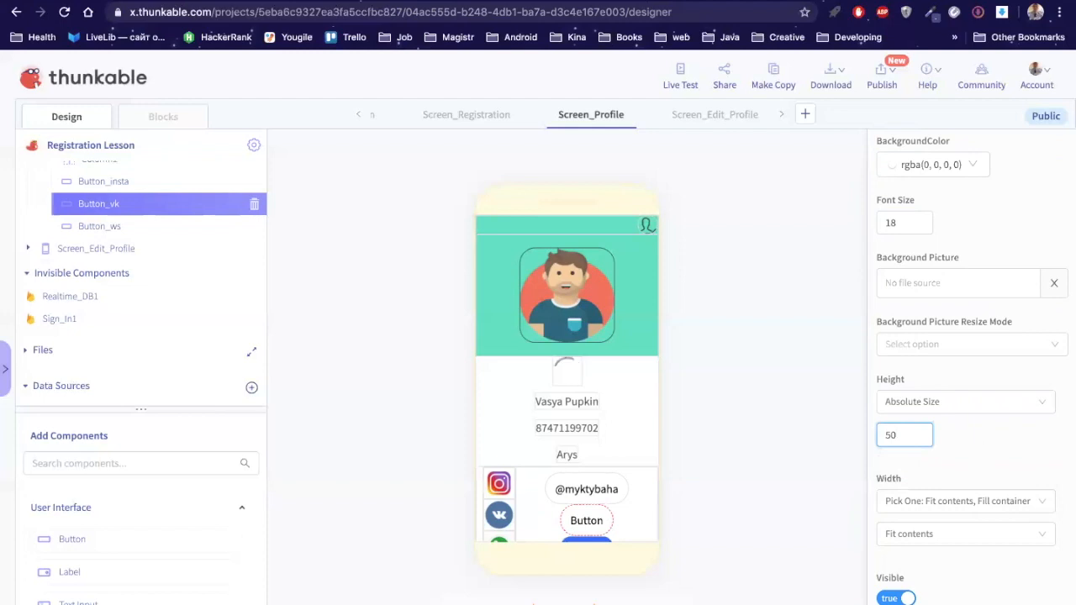
left_click(287, 283)
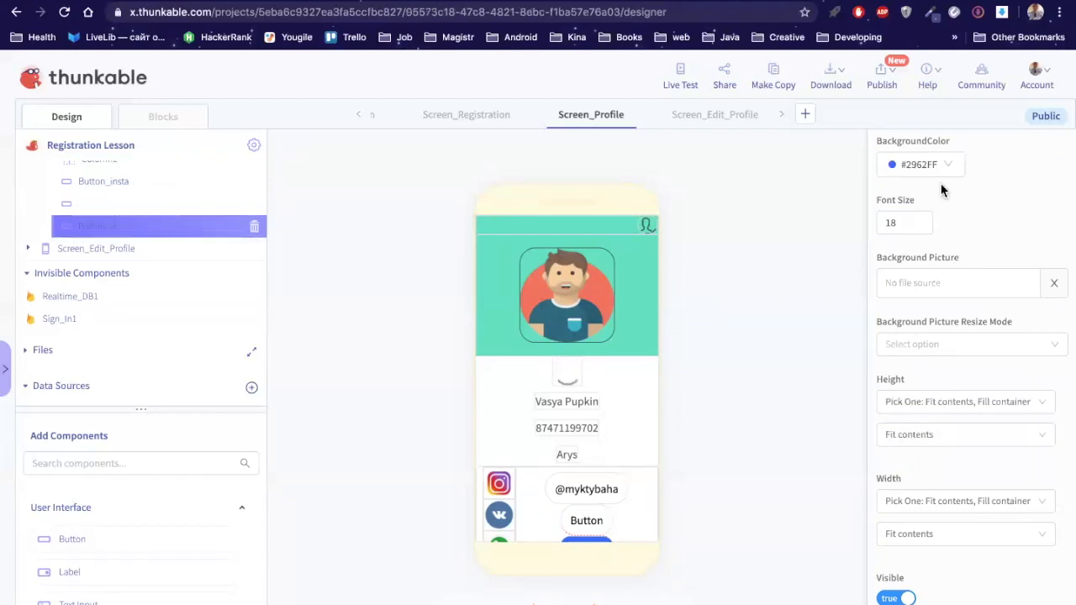
Step: Give Button_ws black text and a transparent background
scroll(942, 191, "up", 2)
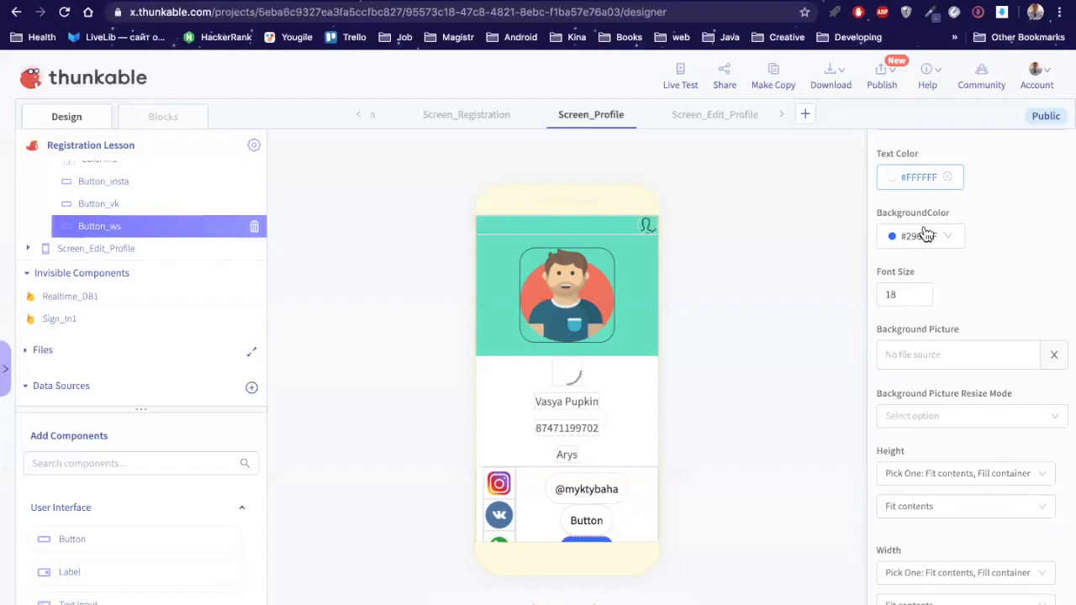
left_click(925, 235)
left_click(949, 417)
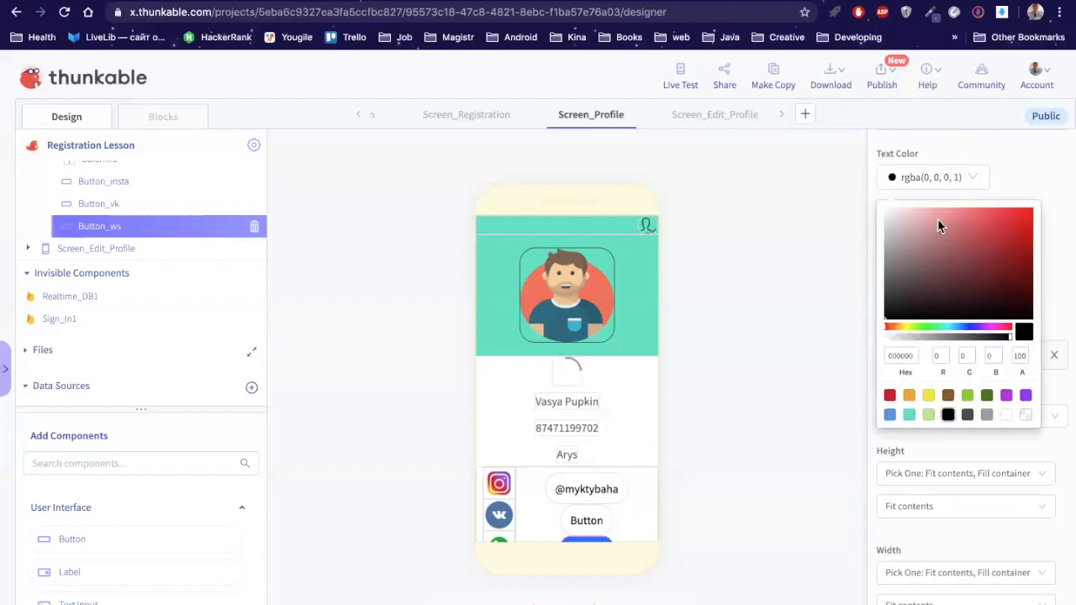
left_click(1028, 185)
left_click(929, 239)
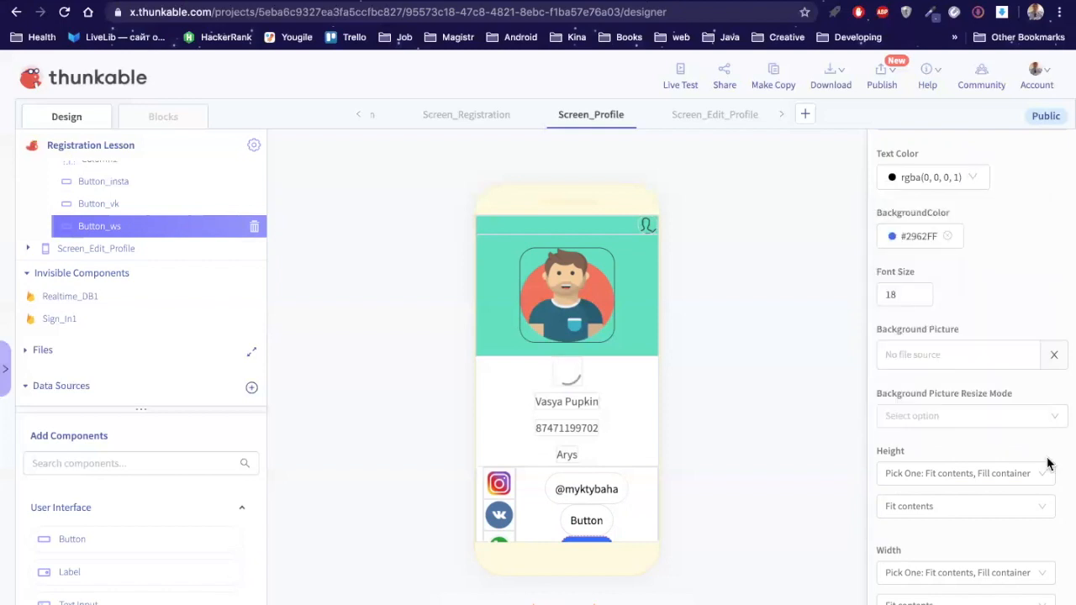
left_click(1029, 216)
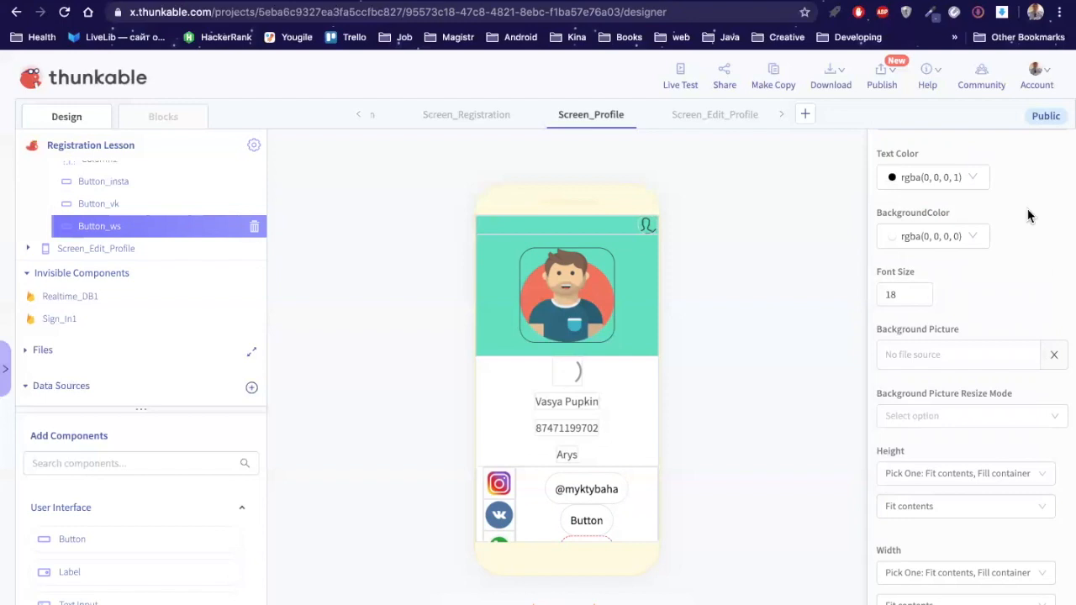
Step: Set Button_ws's height to an absolute size of 50
scroll(1027, 216, "down", 1)
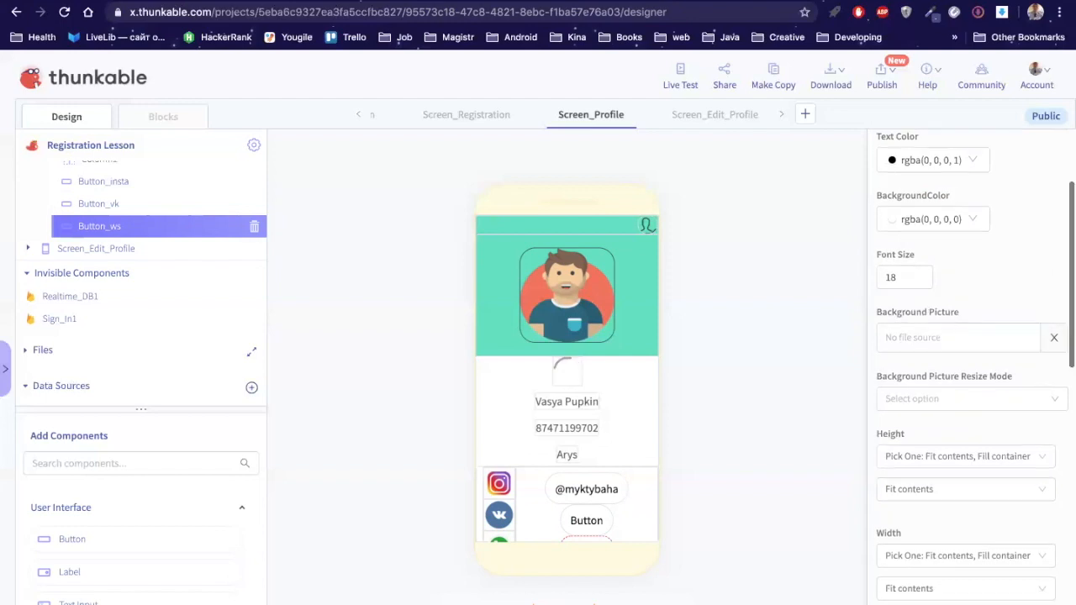
scroll(971, 369, "down", 2)
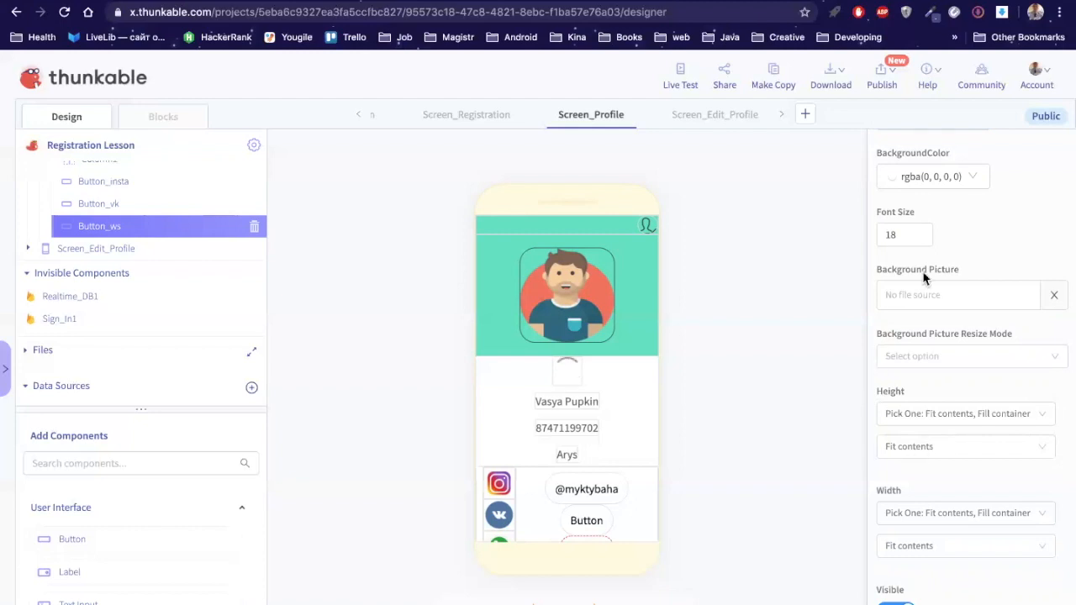
scroll(923, 278, "up", 2)
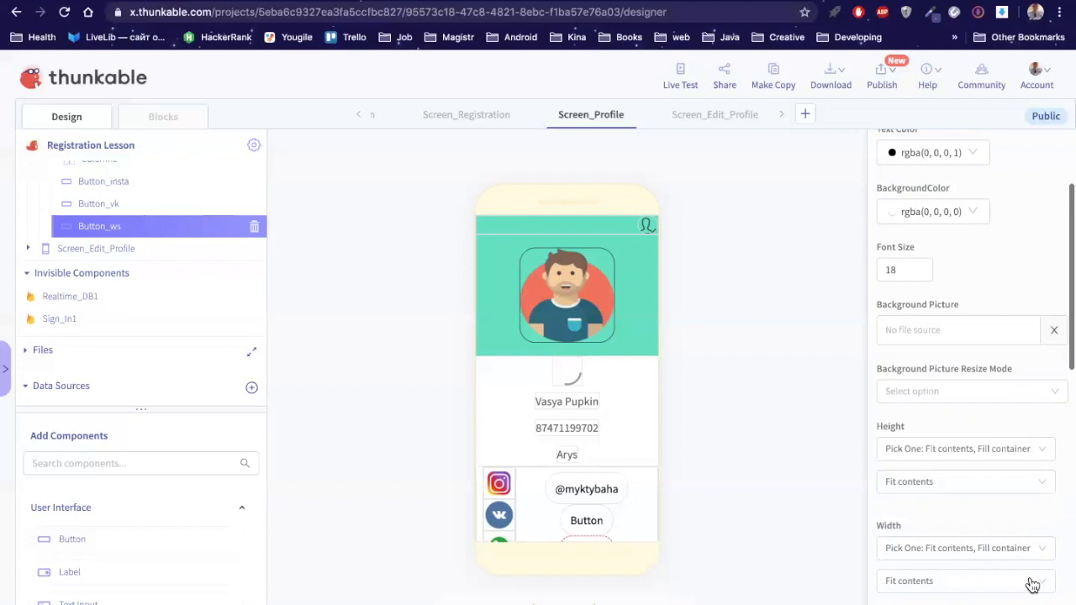
left_click(1042, 489)
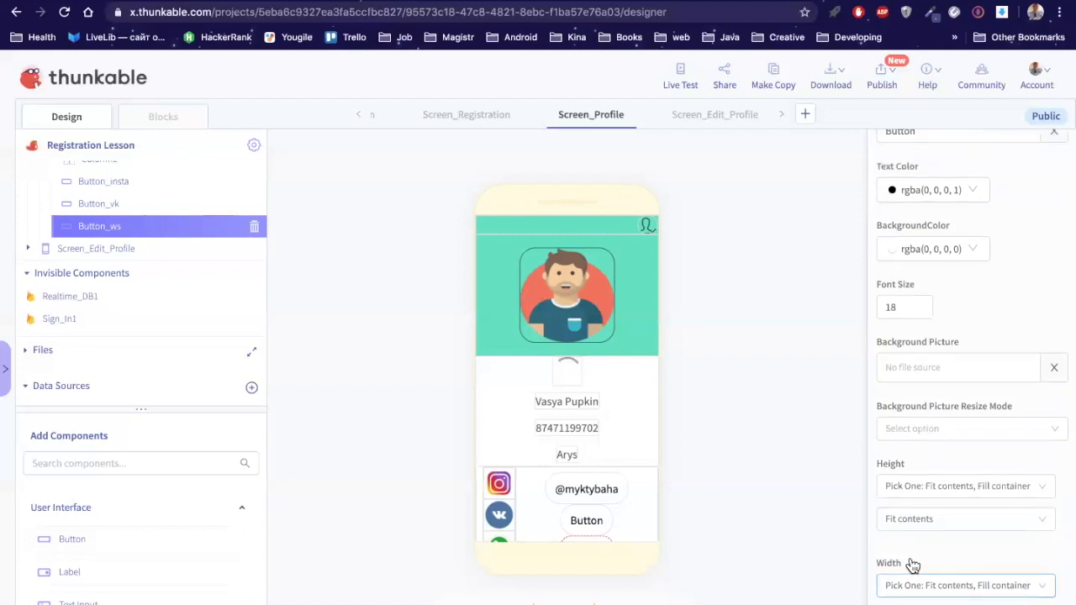
left_click(911, 561)
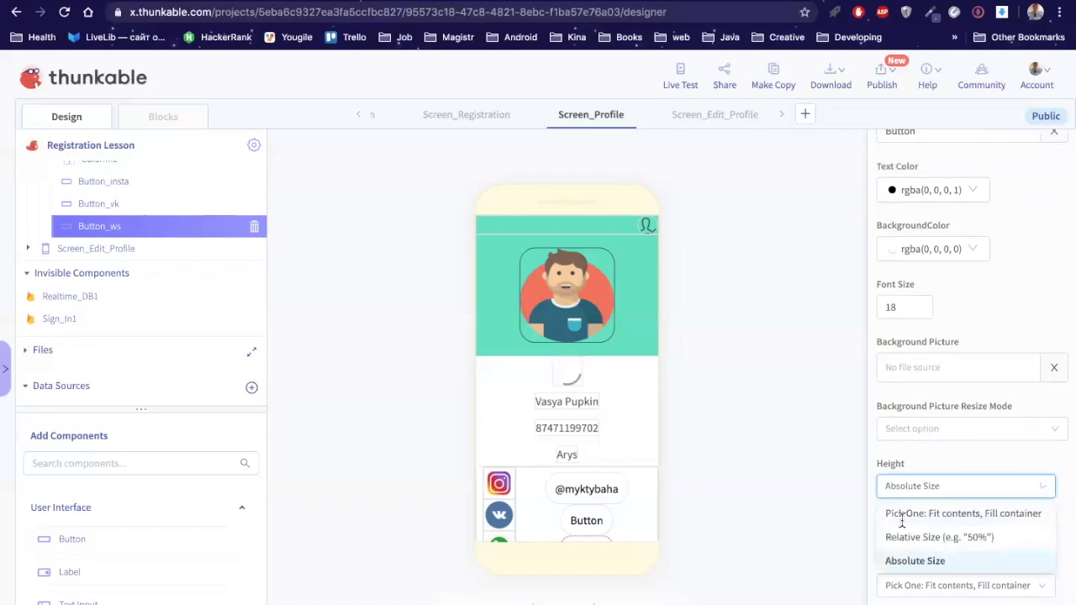
left_click(902, 520)
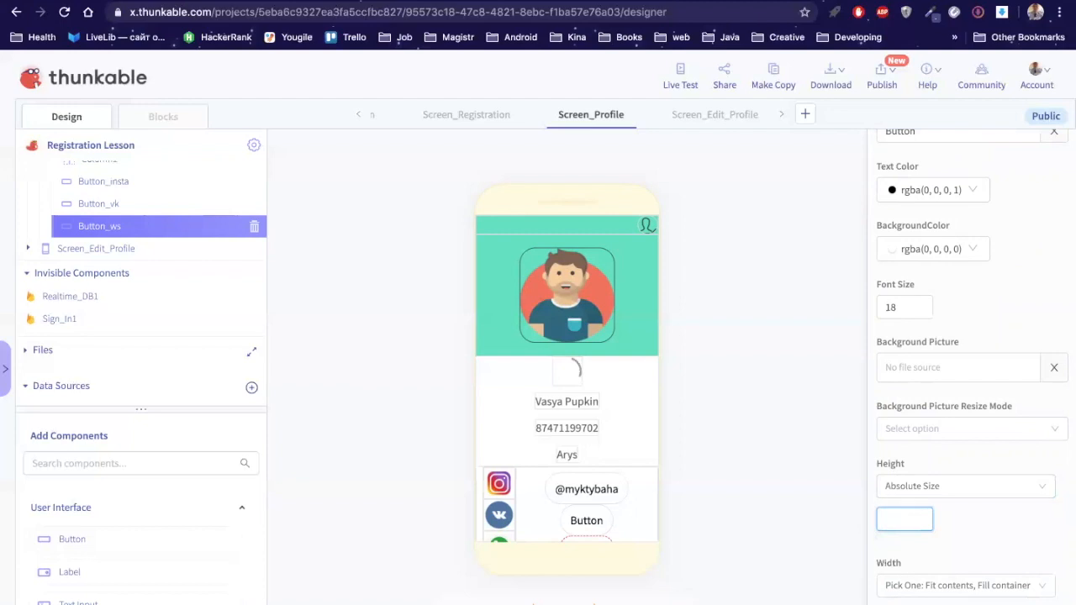
type("50")
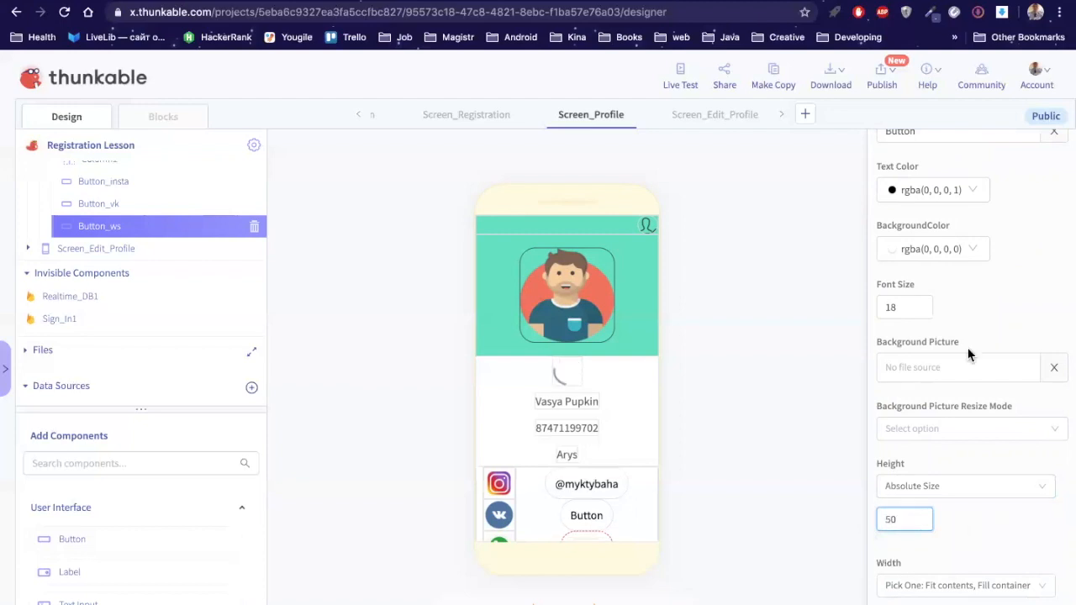
Step: Replace Button_ws's label with the phone number
scroll(968, 355, "up", 3)
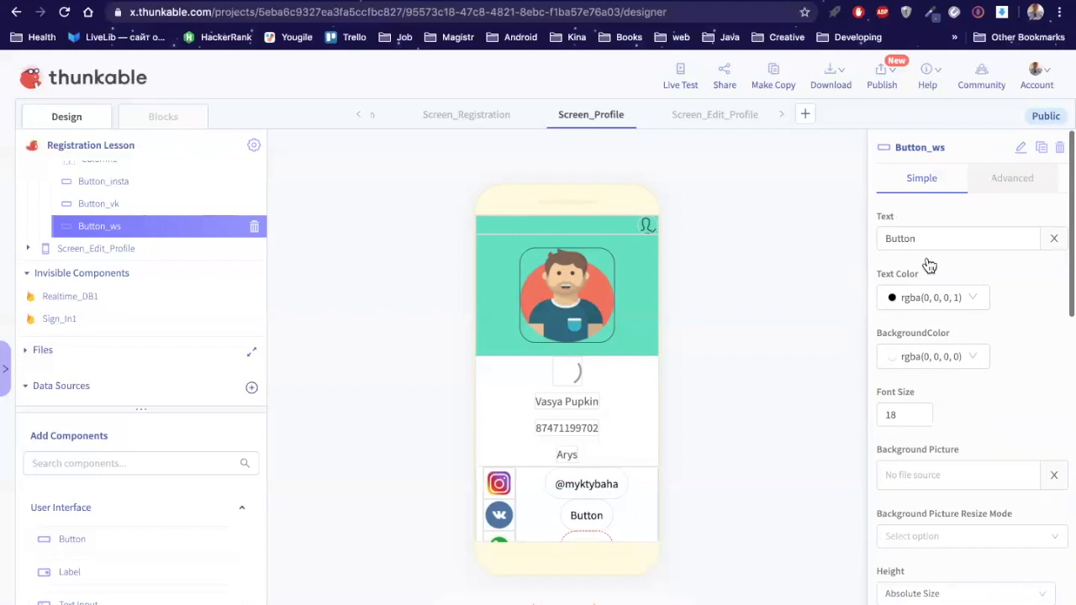
scroll(925, 252, "up", 1)
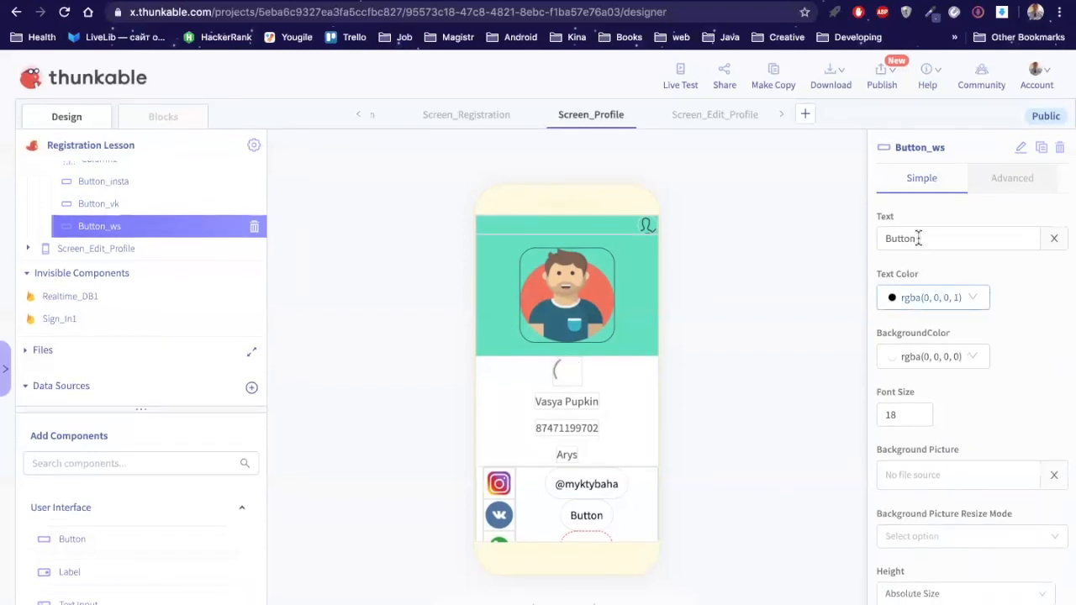
double_click(919, 238)
type("98")
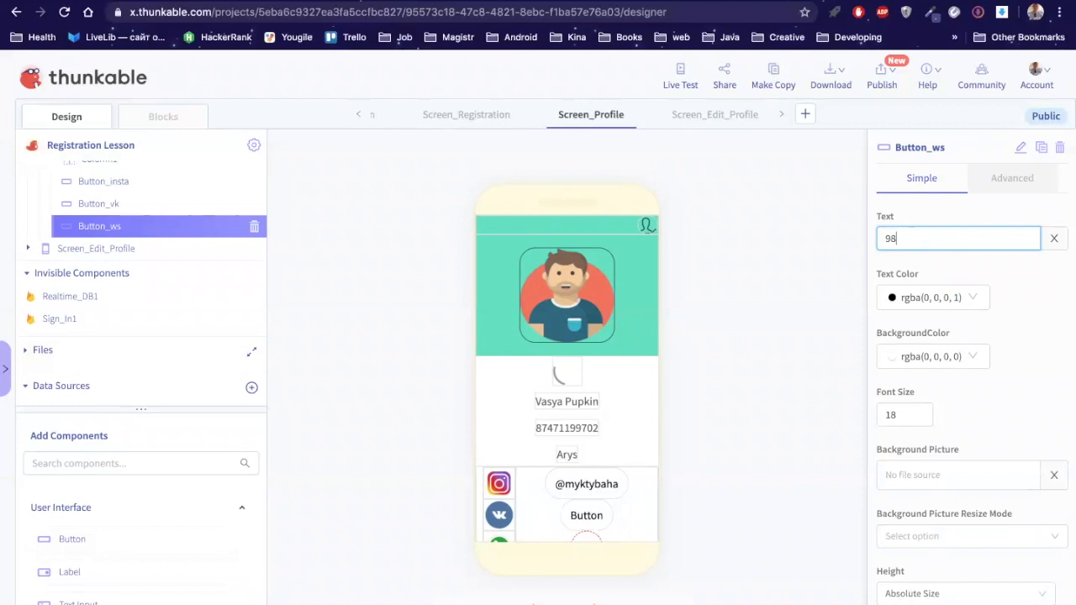
key("BackSpace")
key("BackSpace")
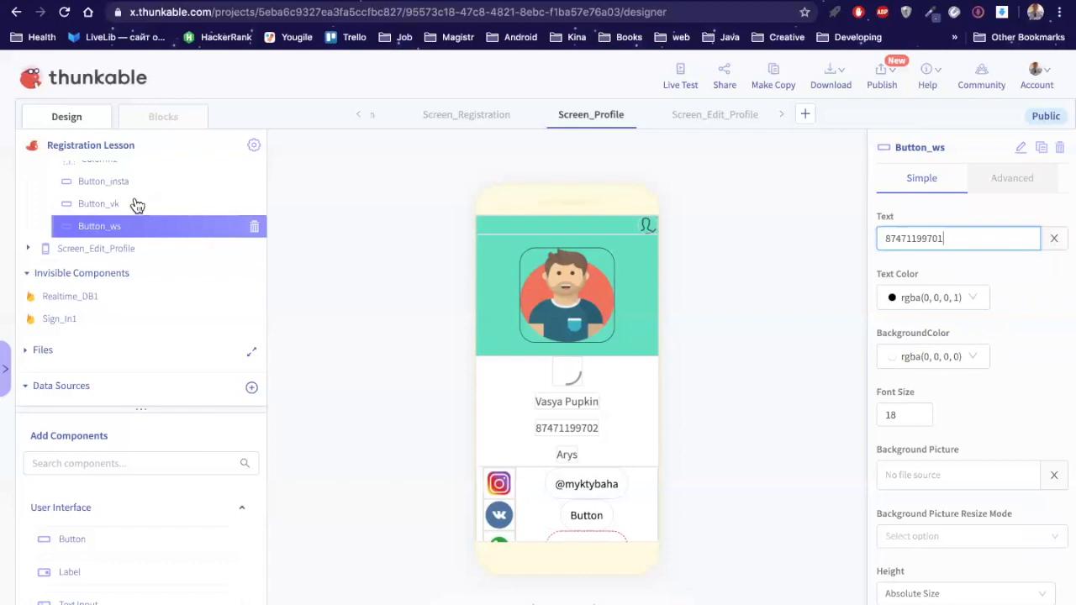
Step: Select Button_vk and paste over its 'Button' label with the clipboard contents
left_click(136, 204)
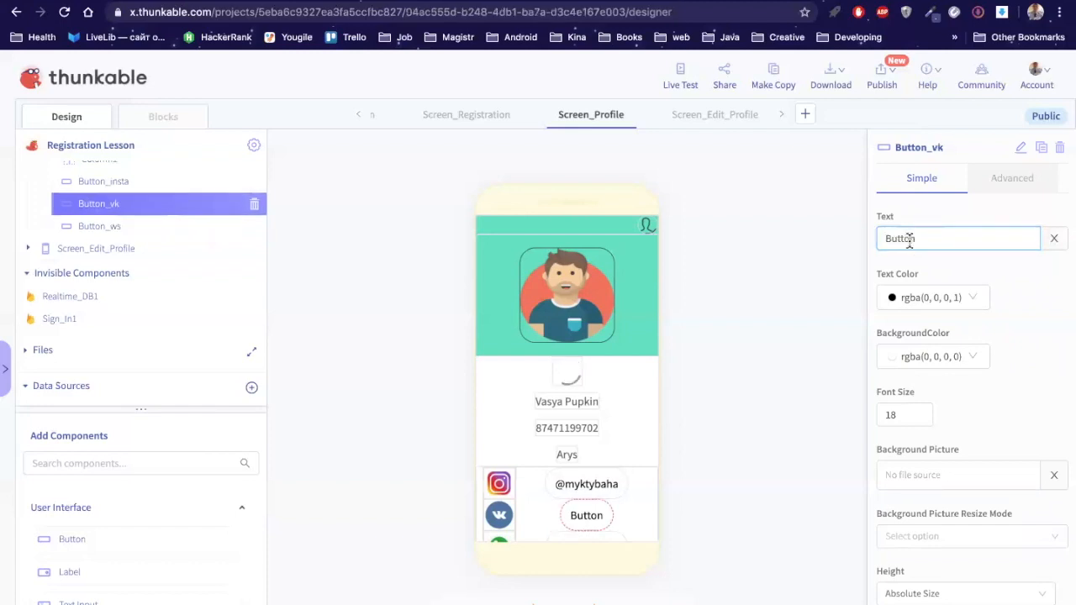
double_click(909, 240)
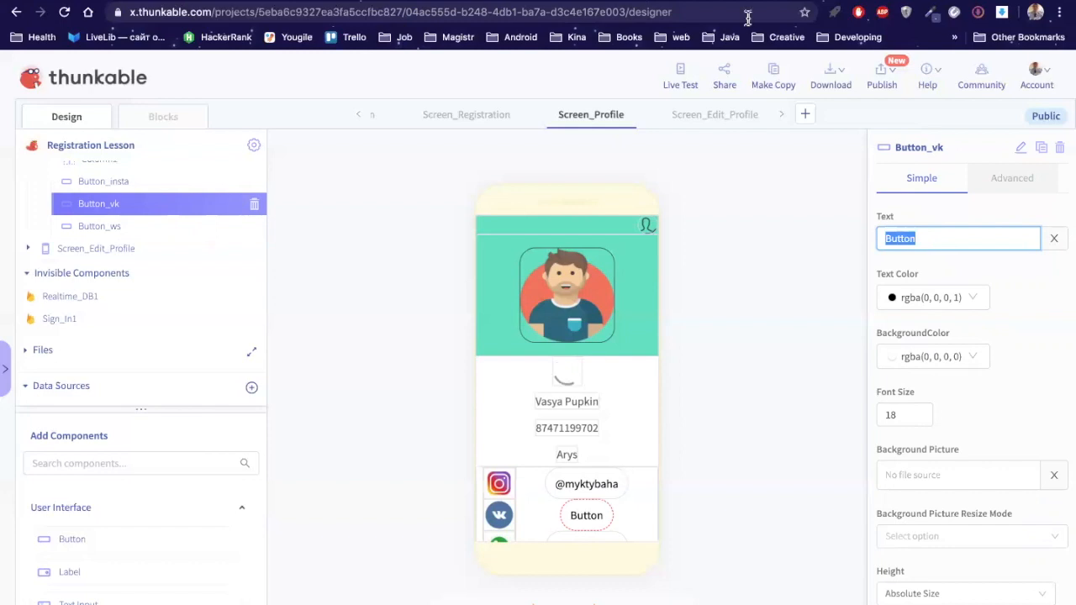
type("vk.com/myktybaha")
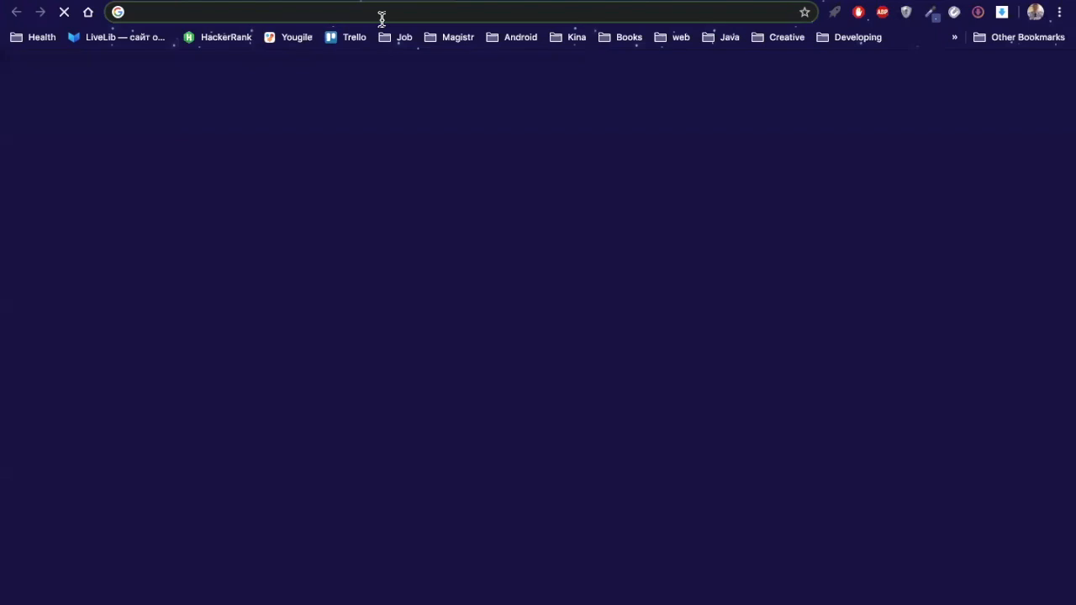
Step: Sign in at vk.com, open your own profile page and copy its web address
type("vk.com")
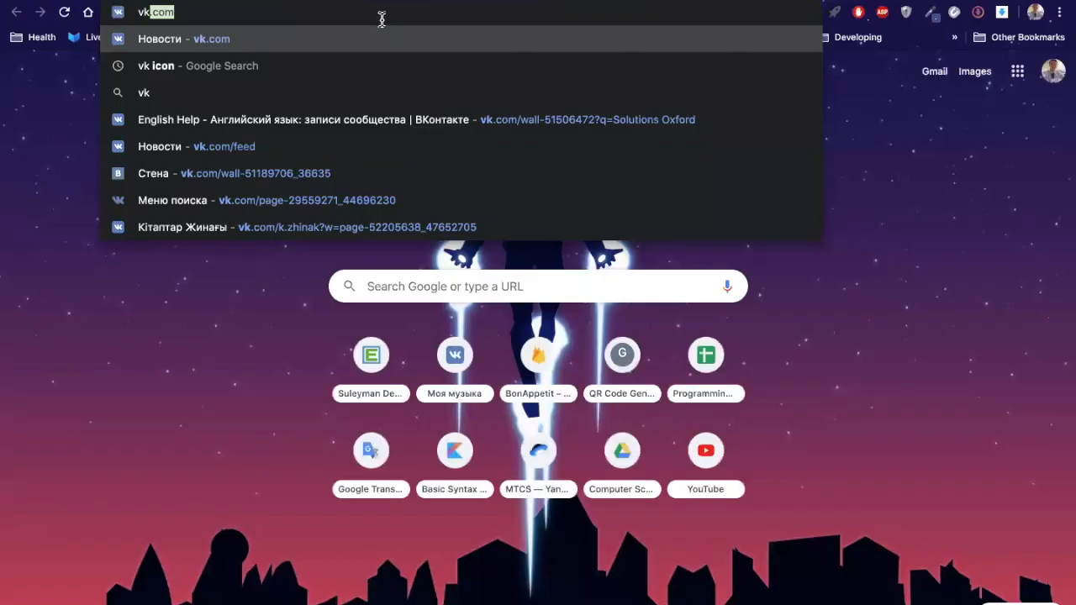
key("Return")
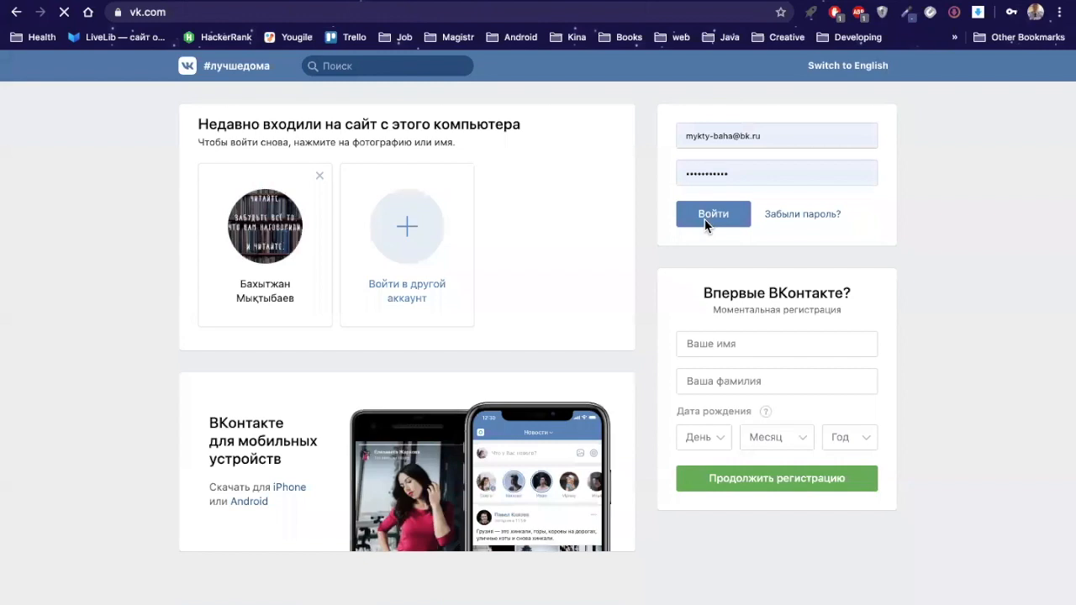
left_click(707, 220)
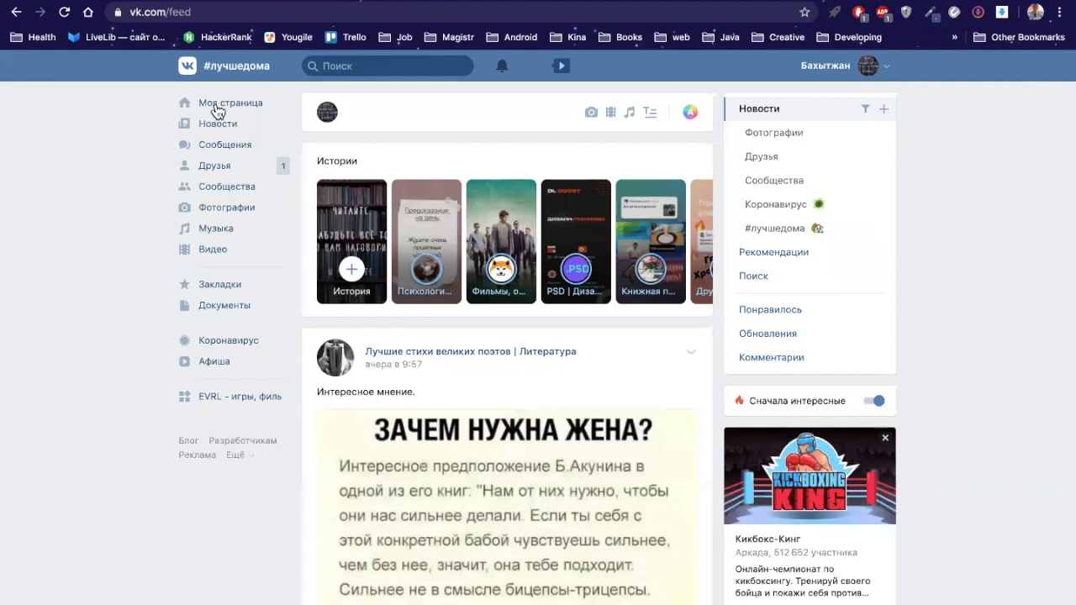
left_click(217, 112)
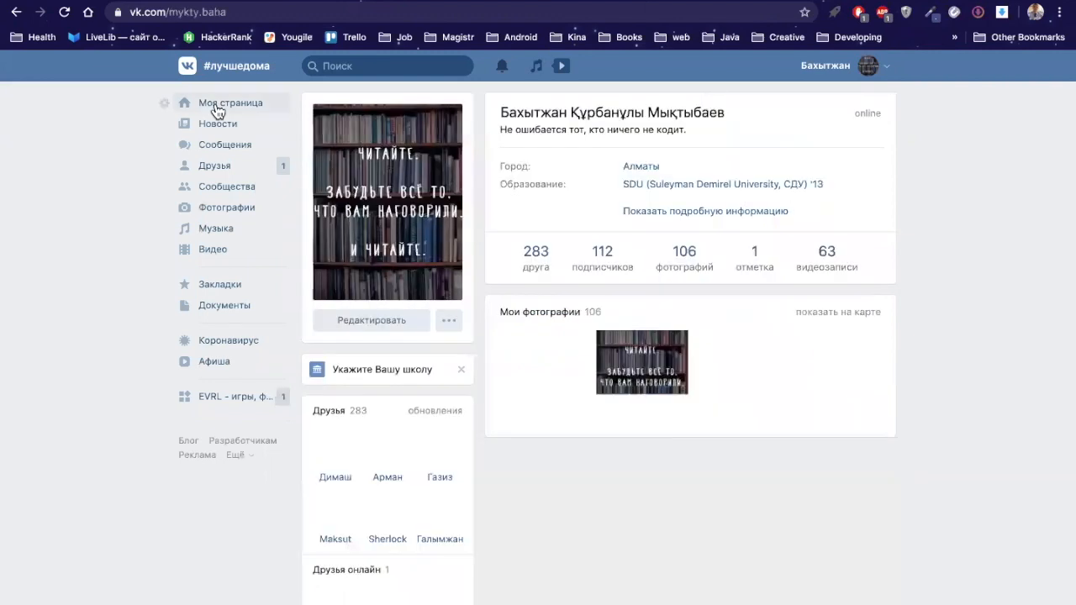
left_click(244, 11)
key("ctrl+c")
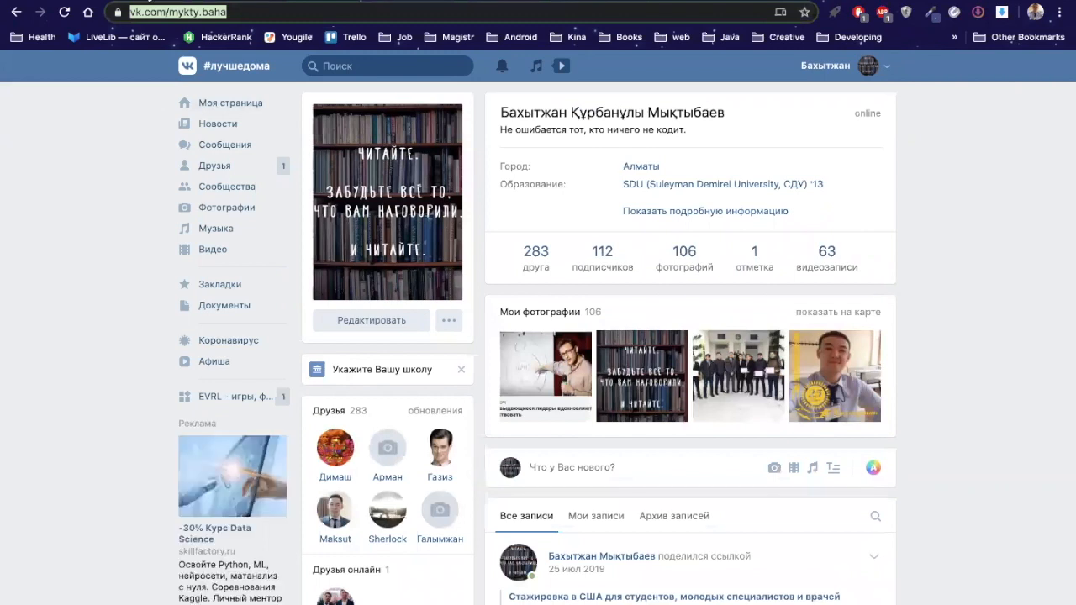
key("ctrl+shift+Tab")
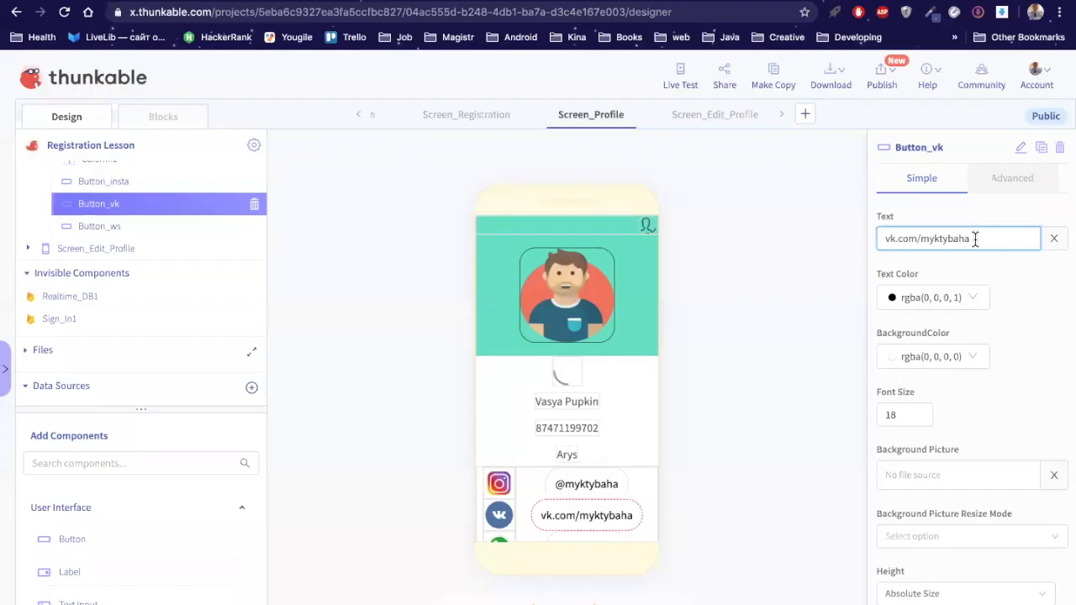
Step: Replace Button_vk's label with the copied https VK profile address
key("ctrl+a")
key("ctrl+v")
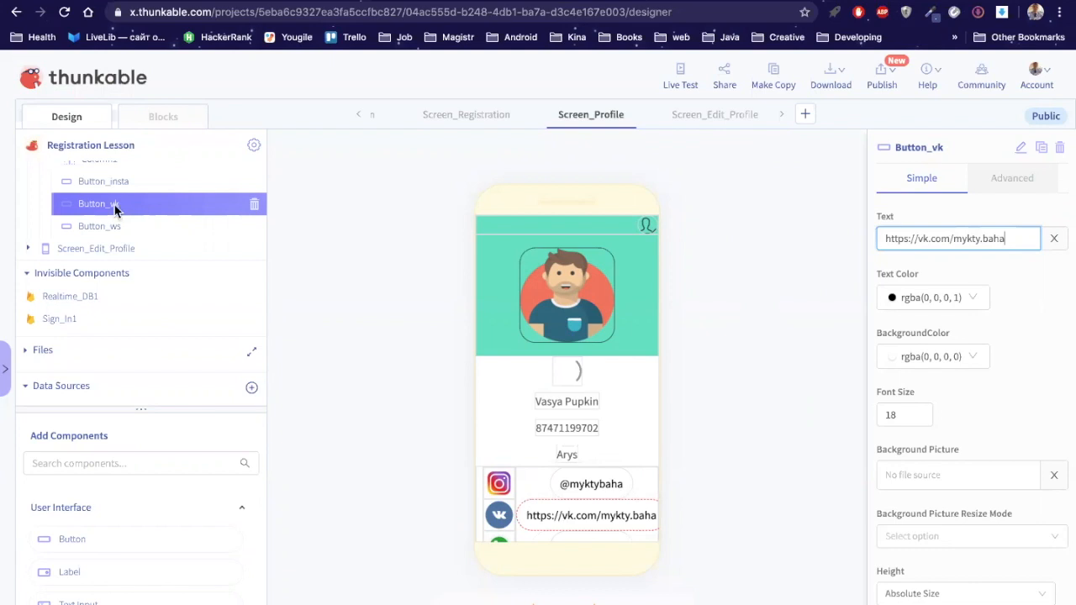
scroll(99, 205, "up", 1)
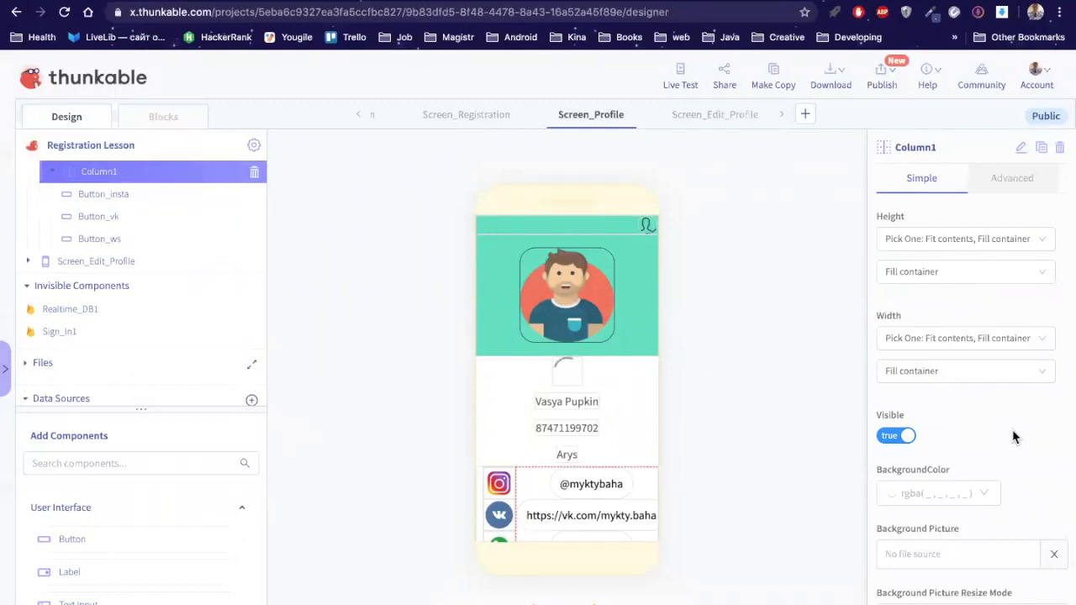
Step: Open Column1's Vertical Alignment options
scroll(1014, 436, "down", 2)
scroll(1040, 395, "down", 3)
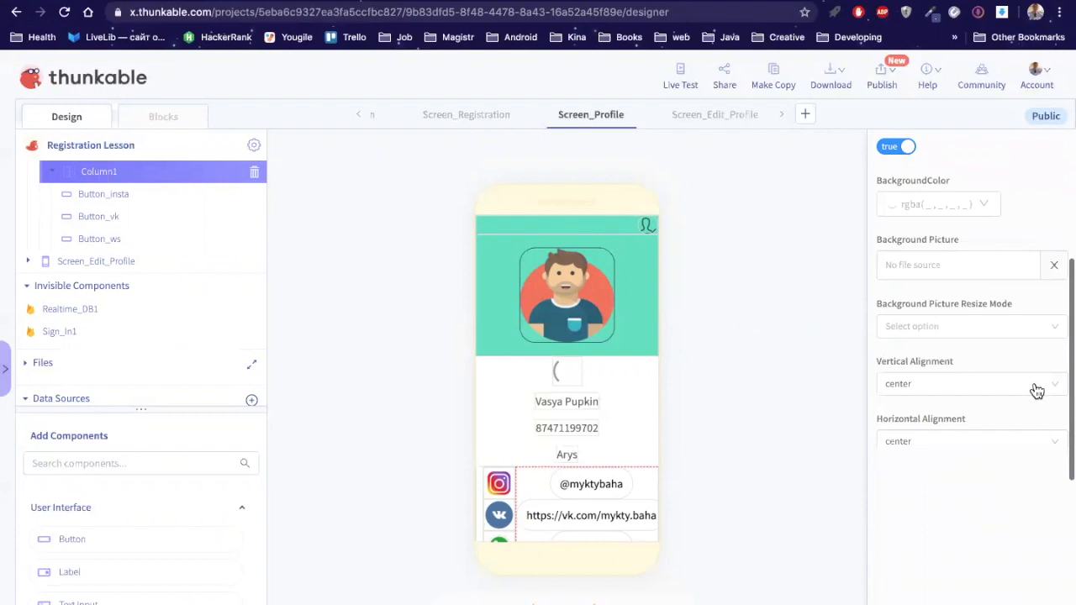
left_click(1035, 385)
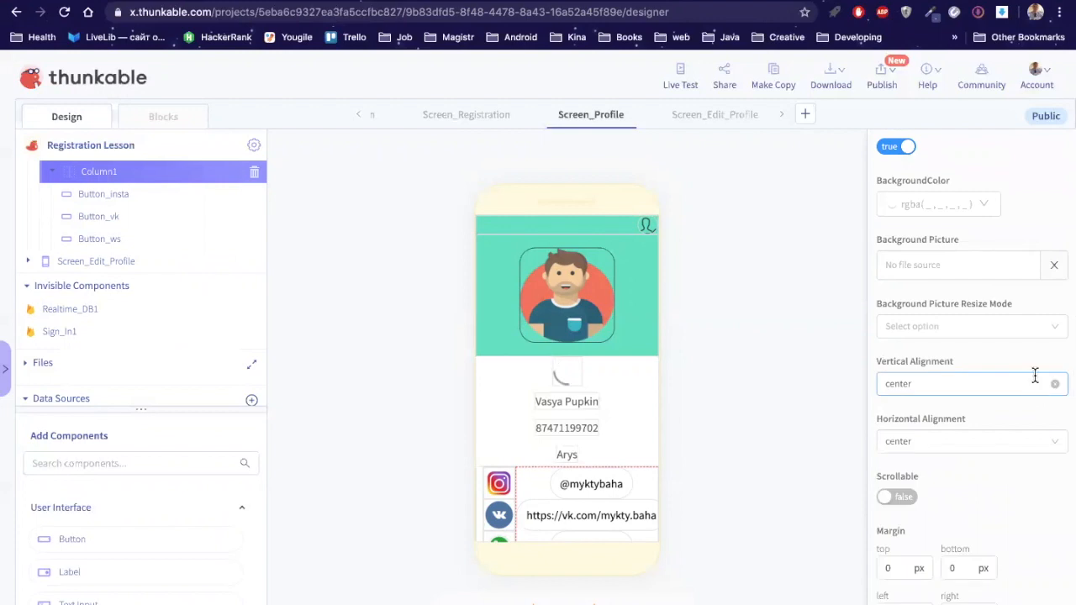
left_click(1035, 378)
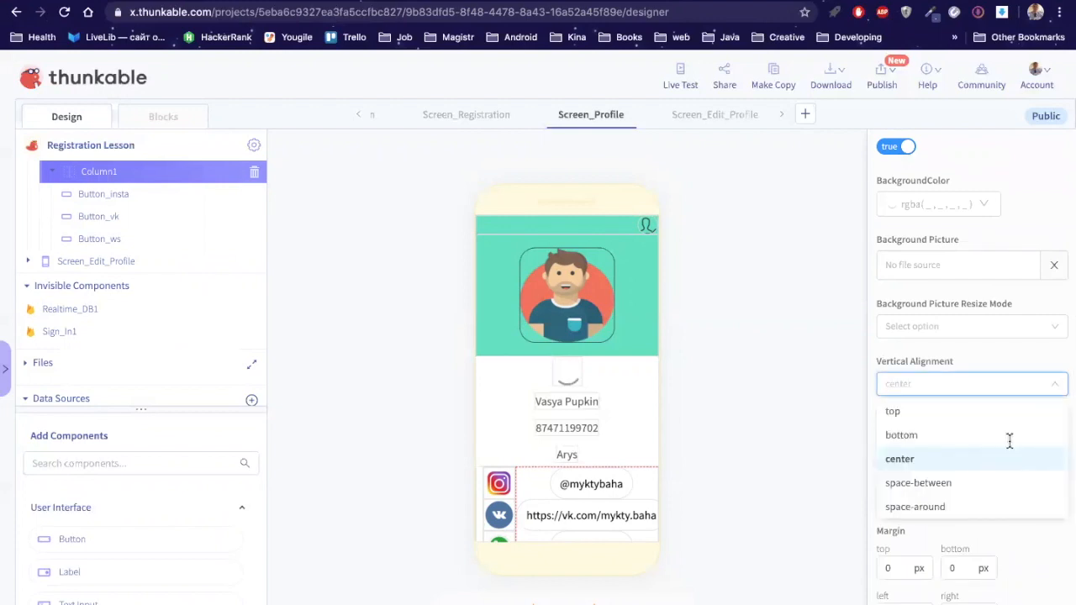
Step: Keep Column1's vertical alignment at center and open its horizontal alignment choices
left_click(967, 460)
left_click(924, 441)
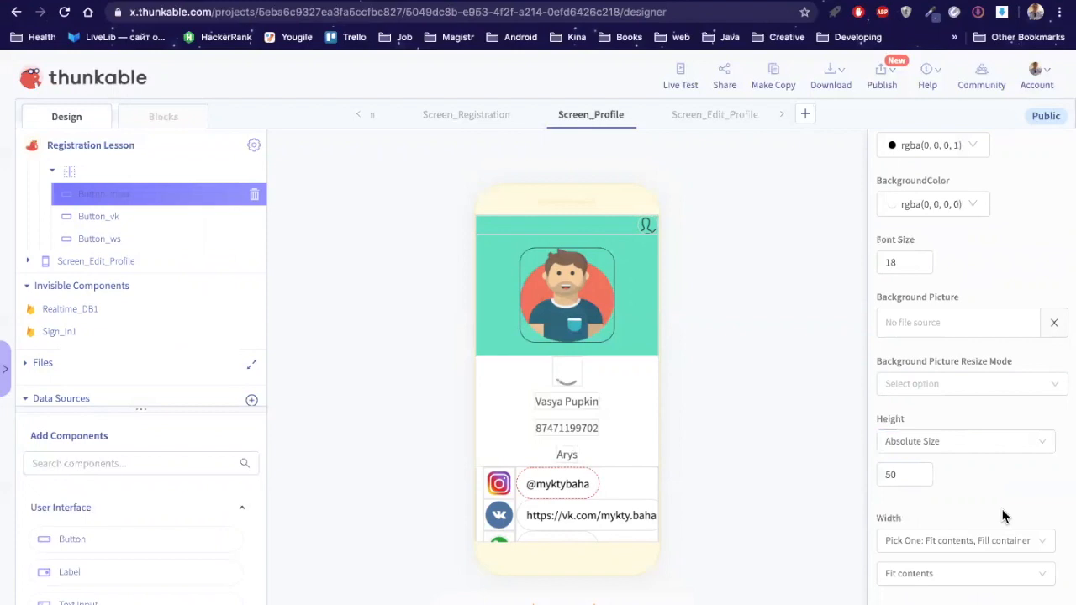
Step: Scroll down to Button_insta's border radius field and click into it
scroll(1003, 517, "down", 5)
scroll(1002, 516, "down", 3)
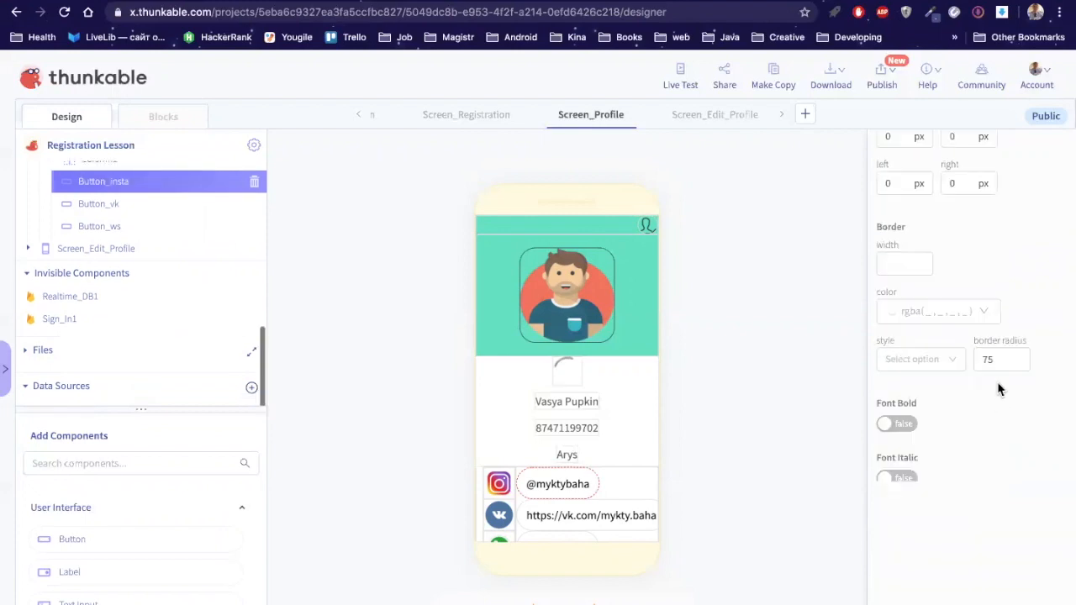
scroll(999, 351, "down", 1)
left_click(999, 346)
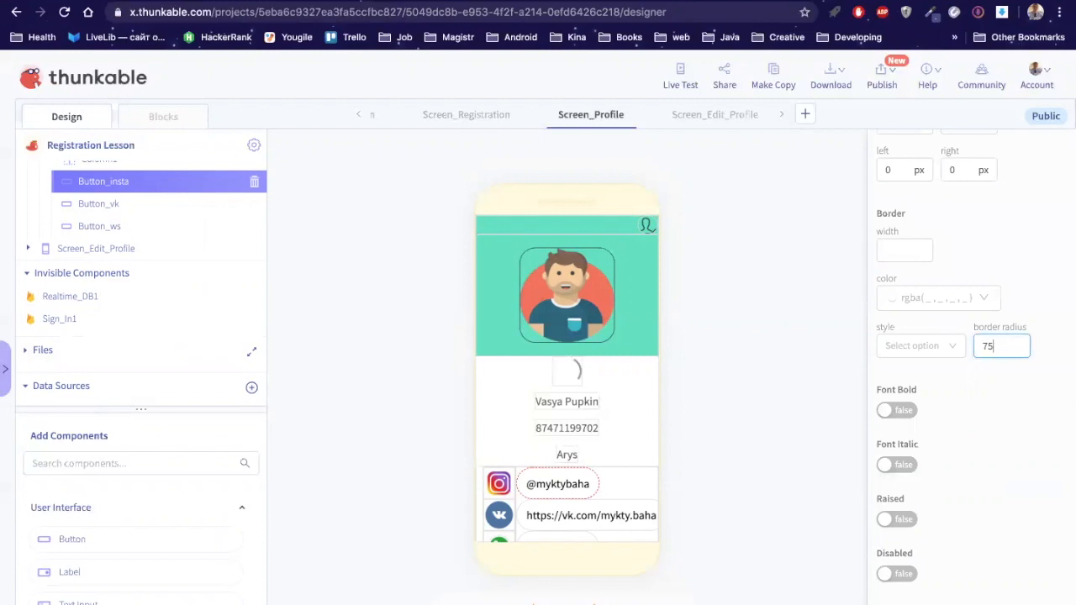
Step: On Button_vk, retype the border radius as 75, then clear it
left_click(118, 212)
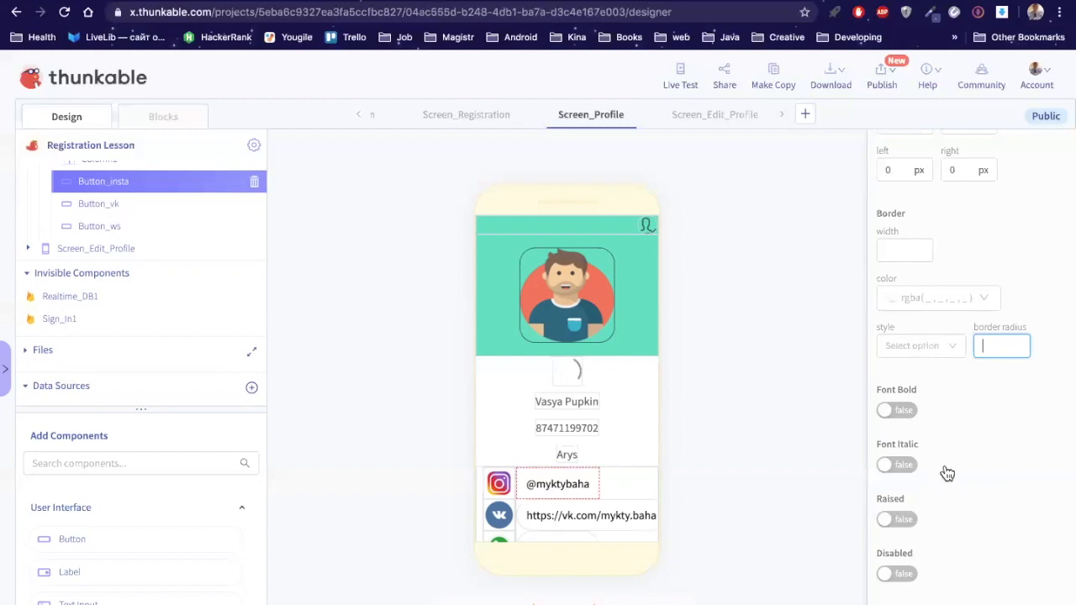
left_click(1000, 346)
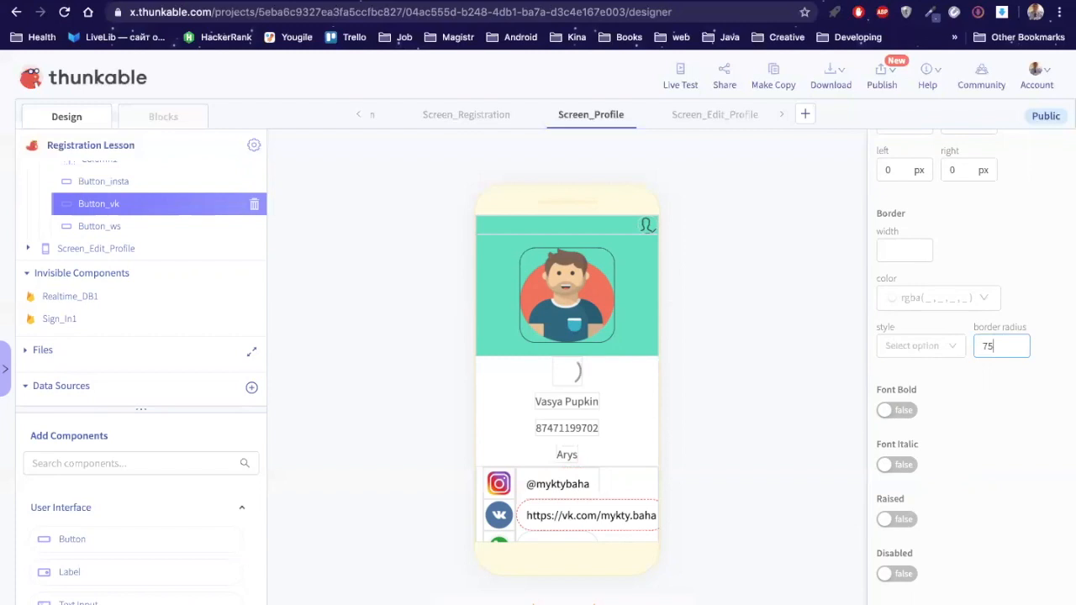
key("BackSpace")
key("BackSpace")
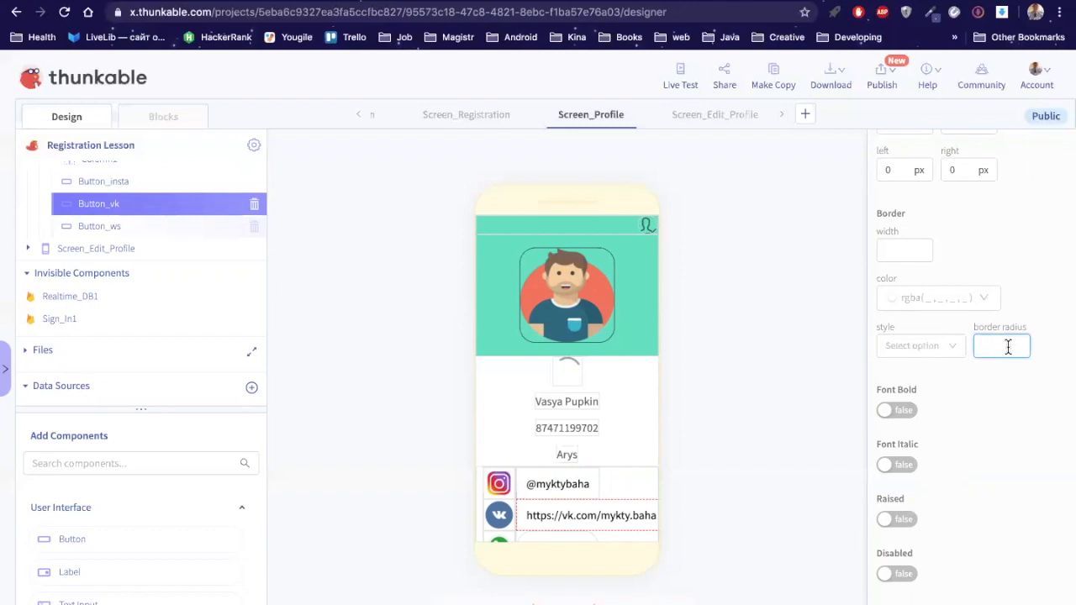
type("75")
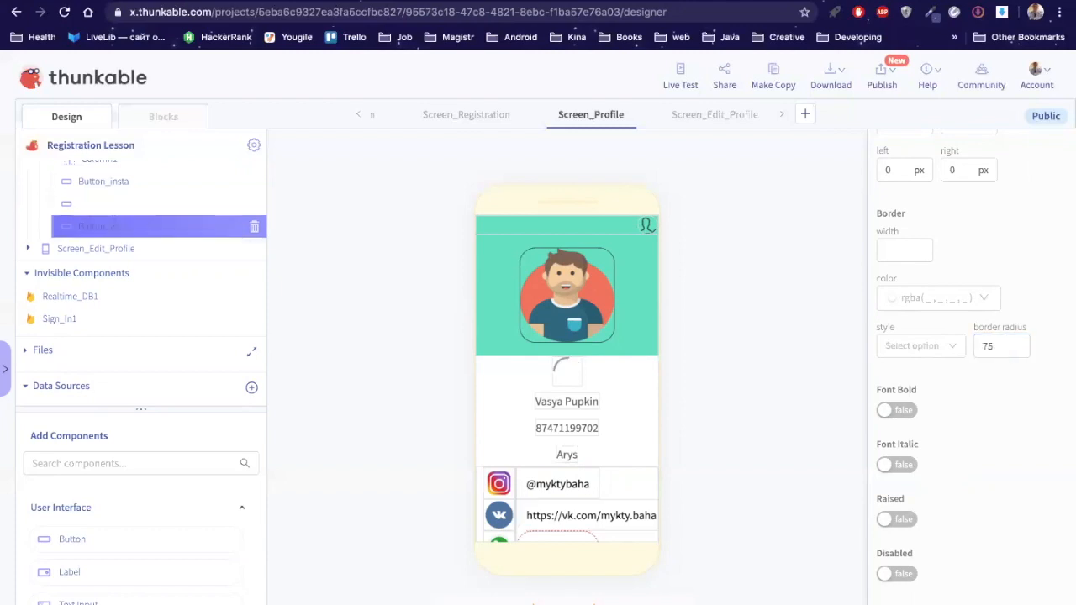
key("BackSpace")
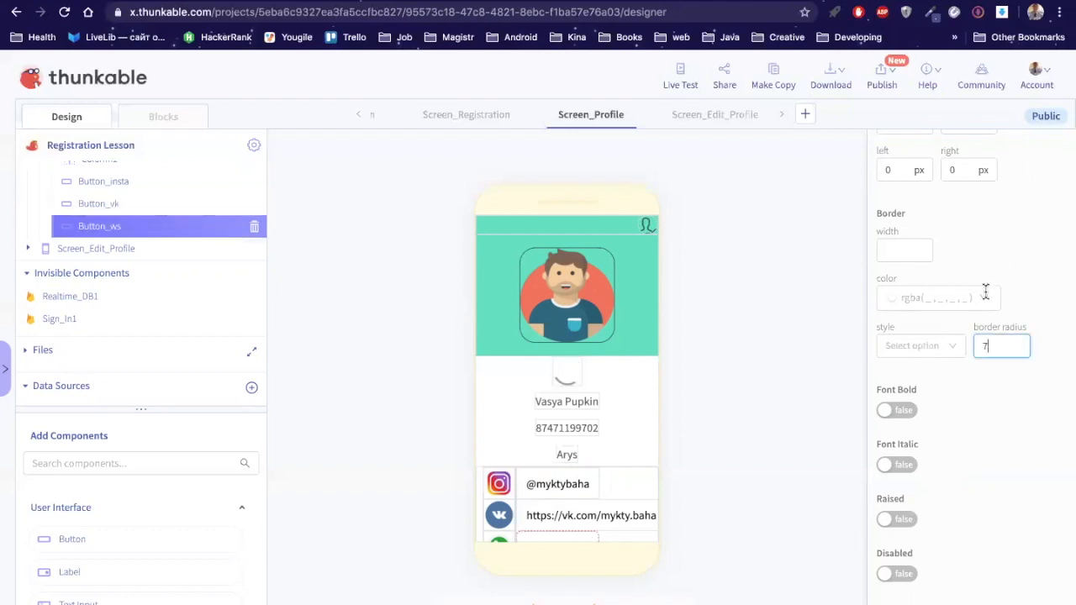
key("BackSpace")
left_click(742, 378)
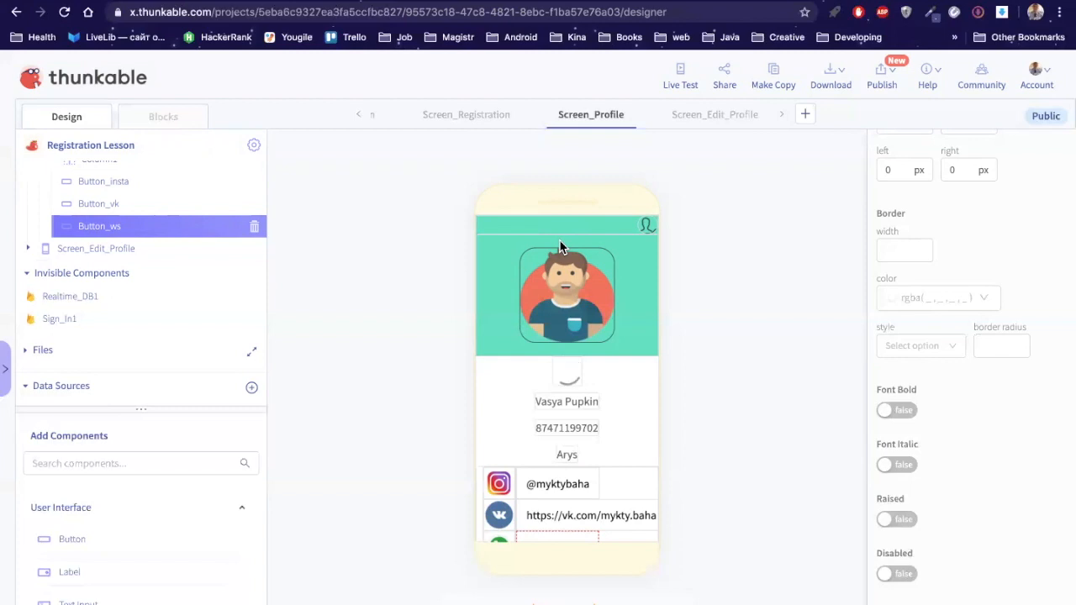
left_click(680, 80)
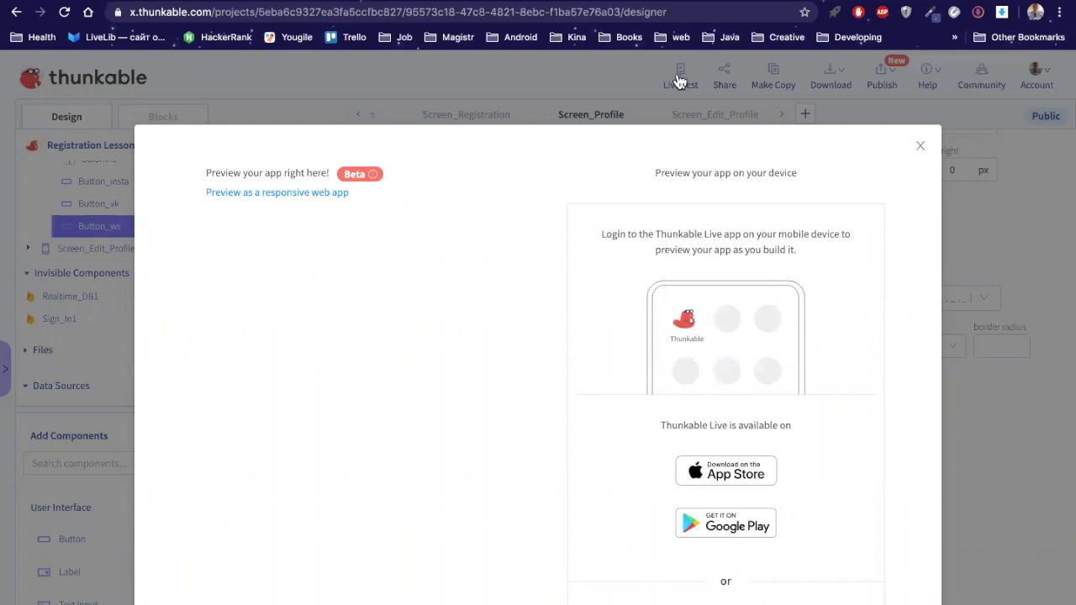
left_click(679, 81)
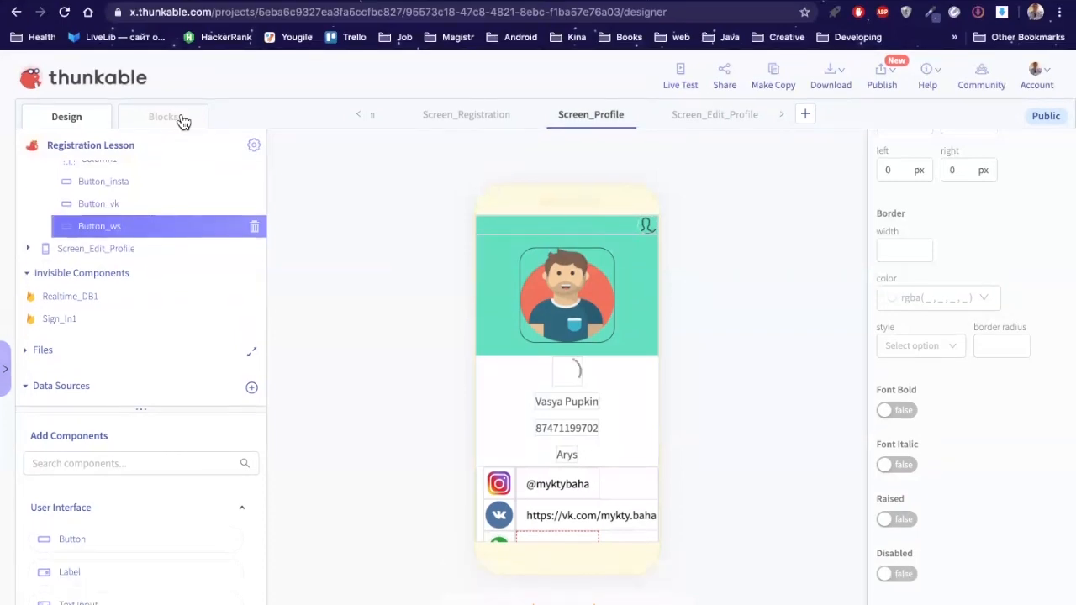
Step: Add a 'when Button_vk Click' event block to the Blocks workspace
left_click(183, 123)
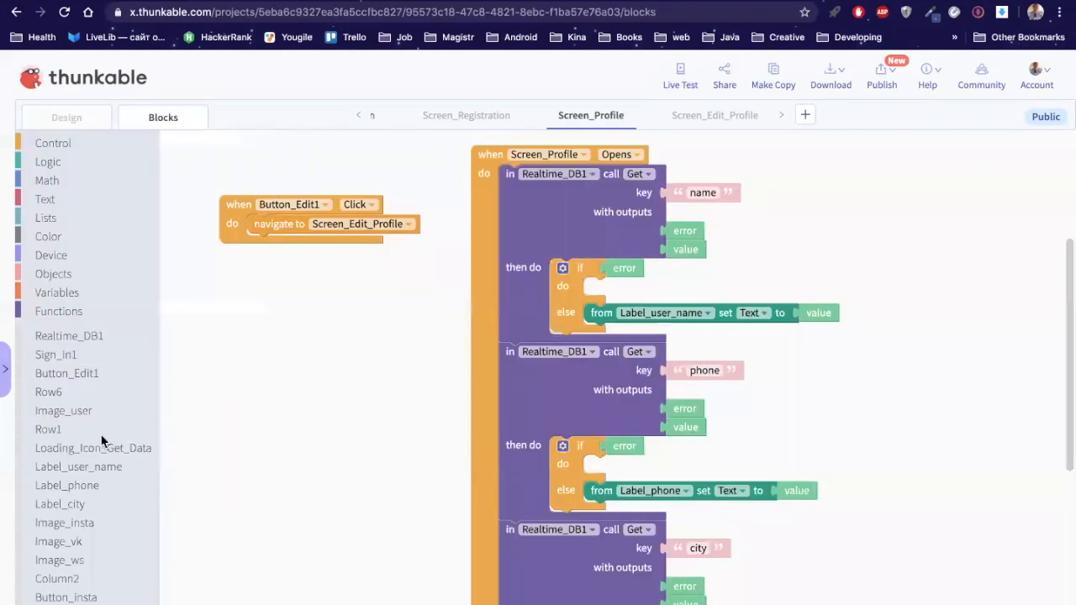
scroll(80, 534, "down", 2)
left_click(72, 538)
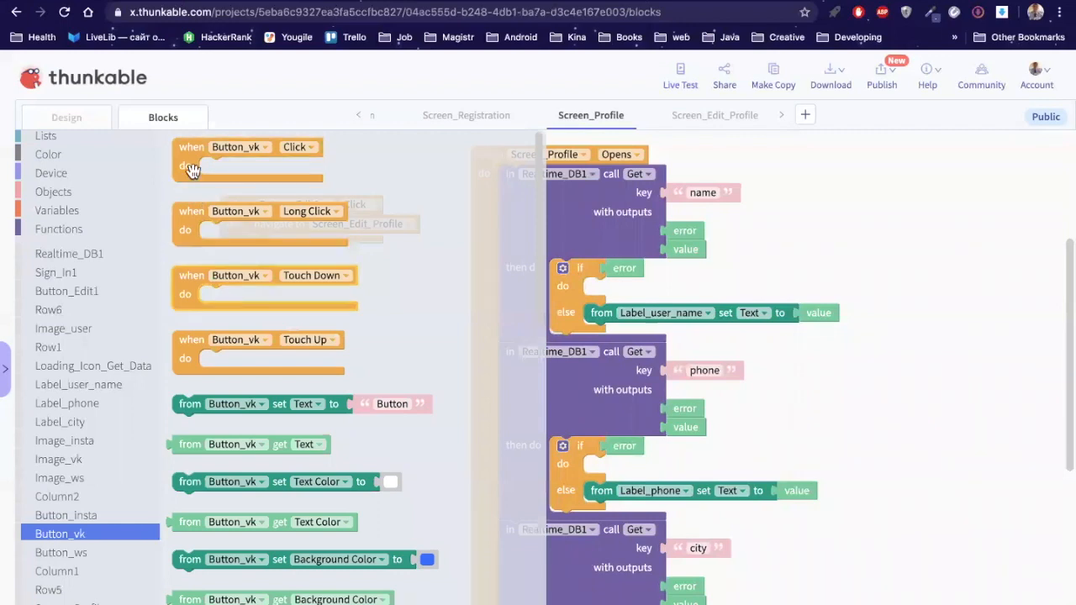
left_click_drag(184, 158, 231, 283)
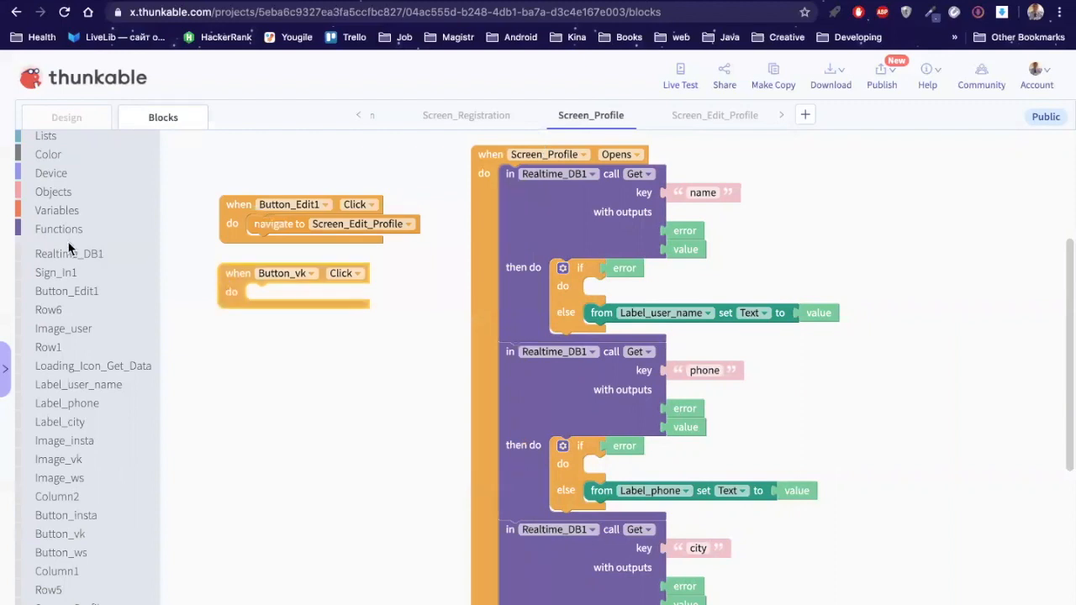
Step: Place a Control 'open link' block inside the Button_vk click event
scroll(70, 249, "up", 2)
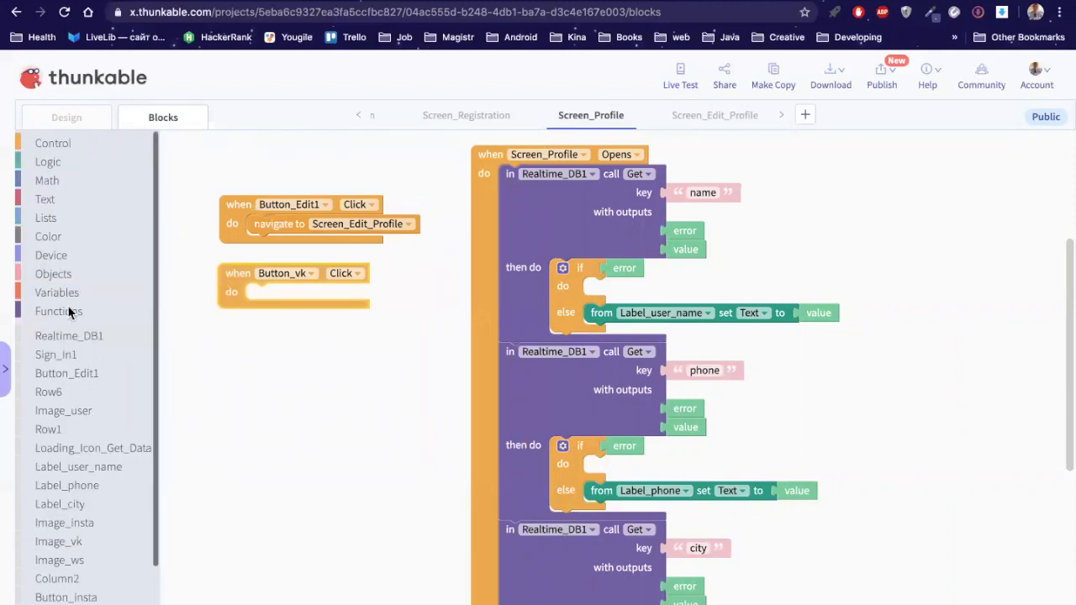
left_click(71, 310)
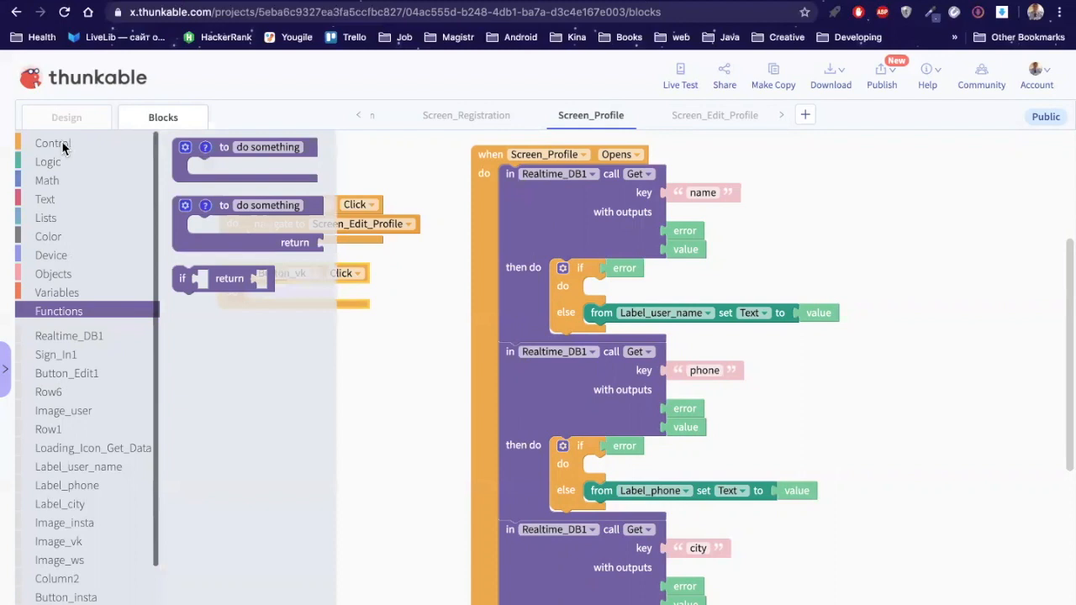
left_click(62, 148)
scroll(353, 413, "down", 5)
scroll(250, 558, "up", 2)
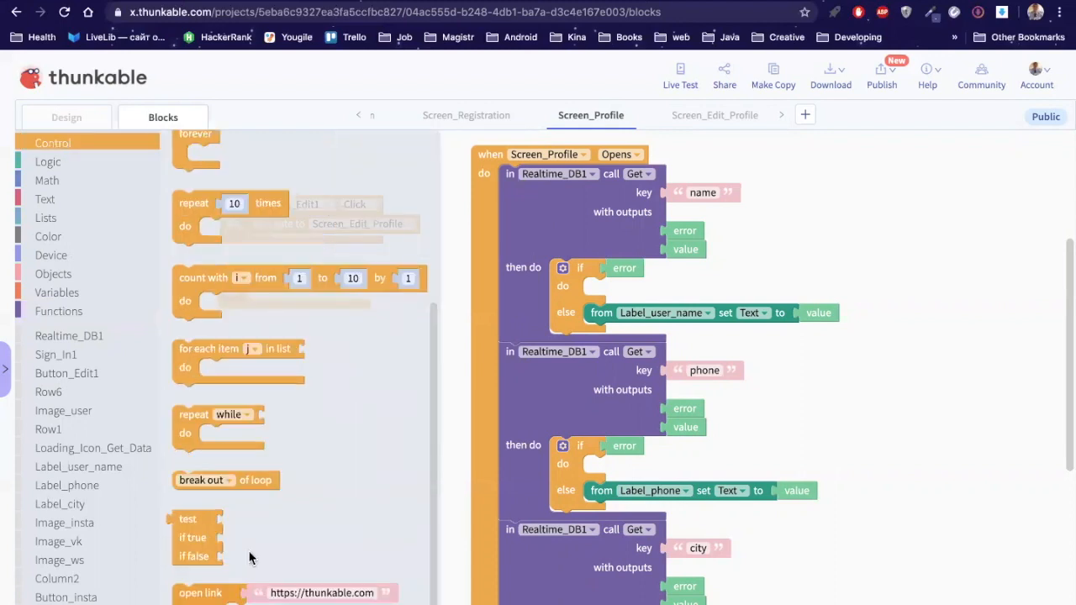
left_click_drag(259, 561, 239, 296)
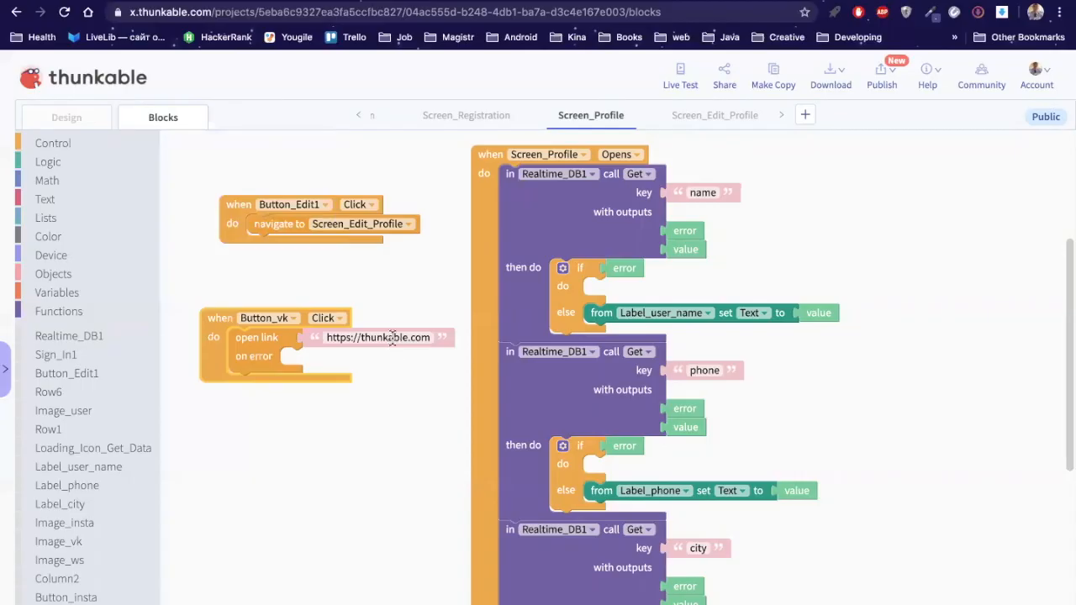
left_click(392, 338)
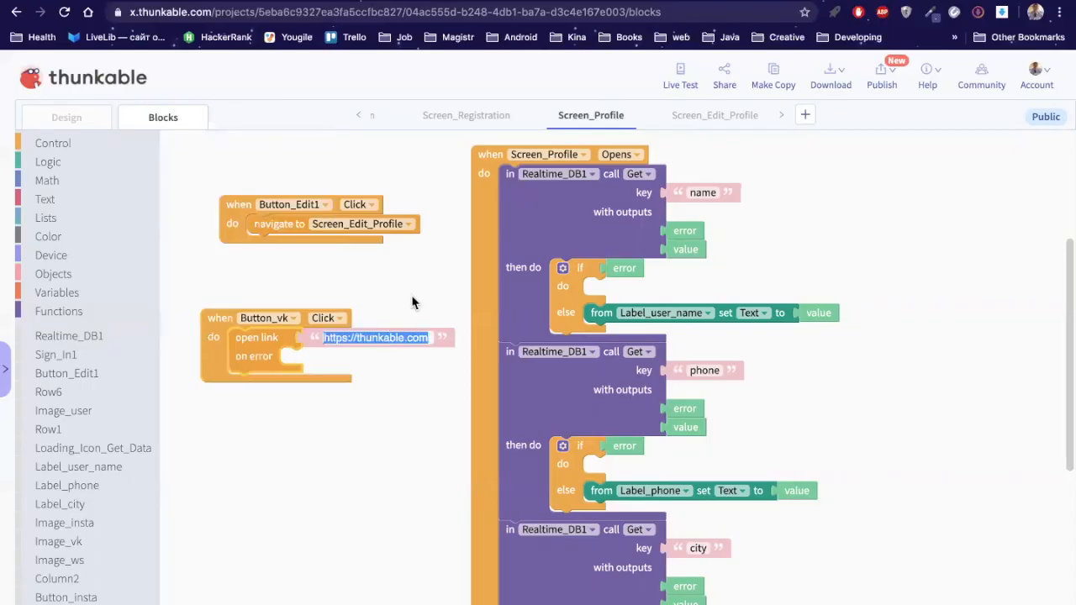
type("https://vk.com/mykty.baha")
left_click_drag(211, 333, 193, 316)
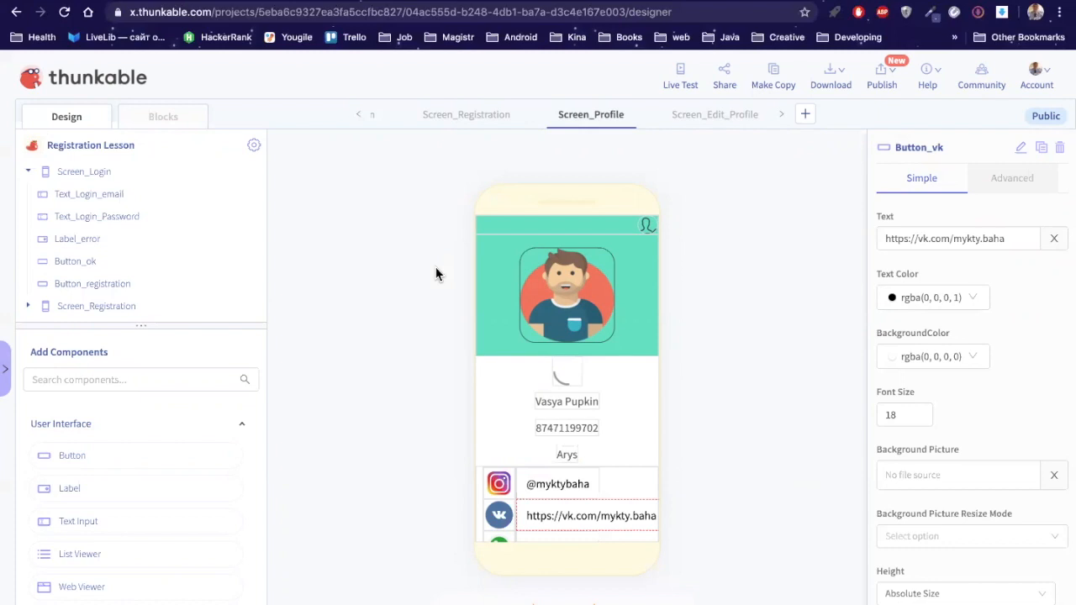
Step: Open instagram.com in a new tab and select the account's profile page address
left_click(561, 0)
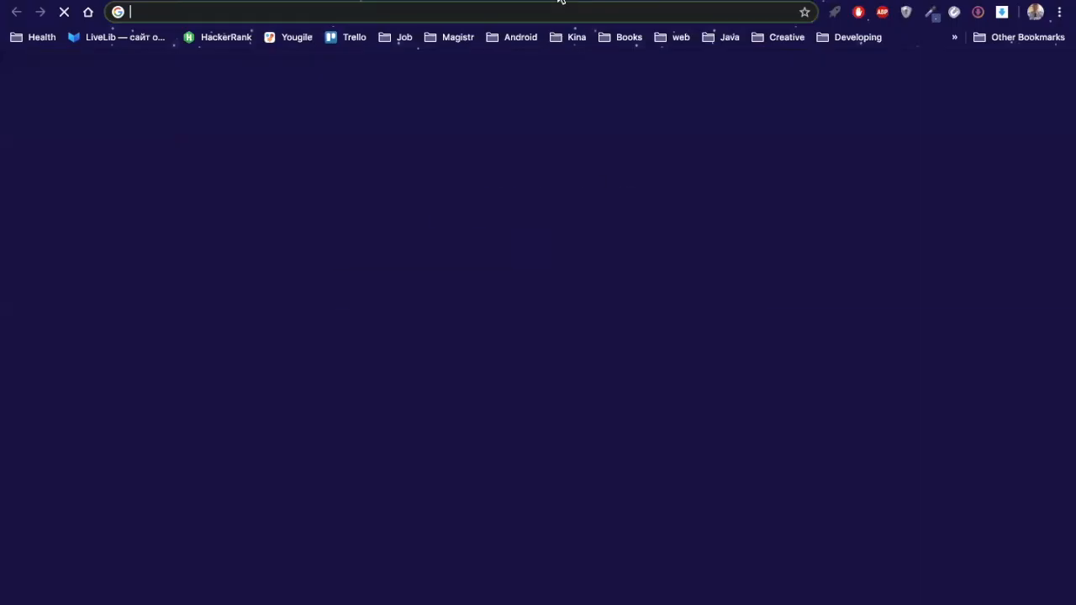
type("in")
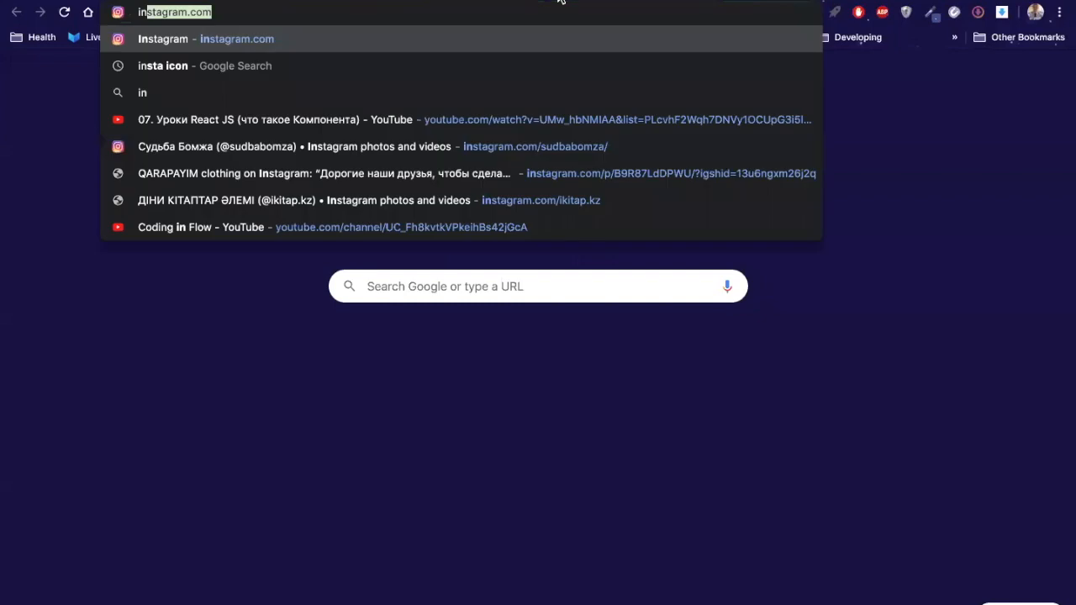
key("Return")
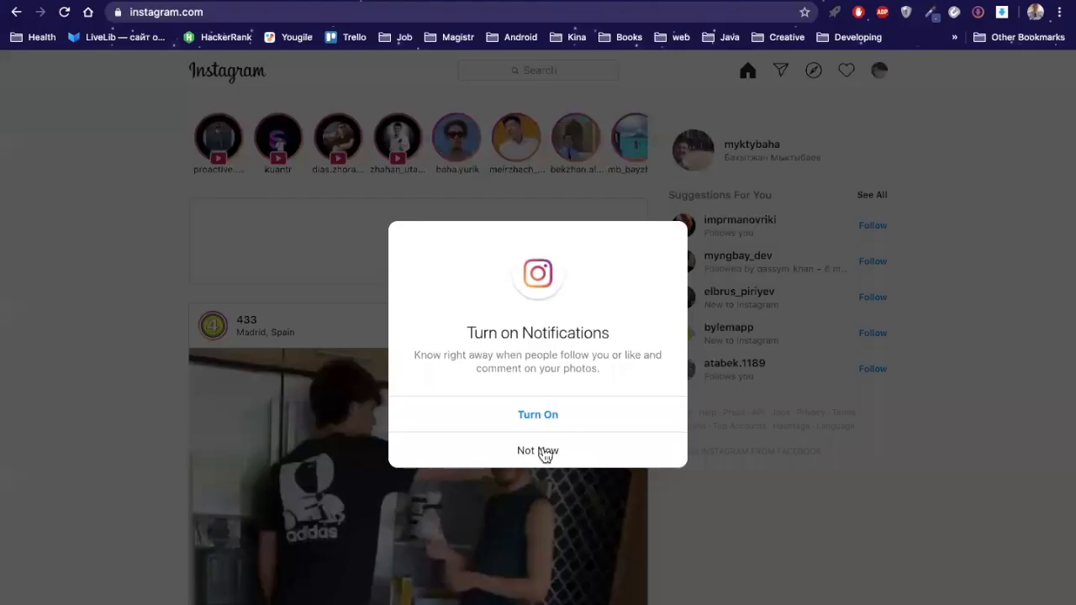
left_click(687, 175)
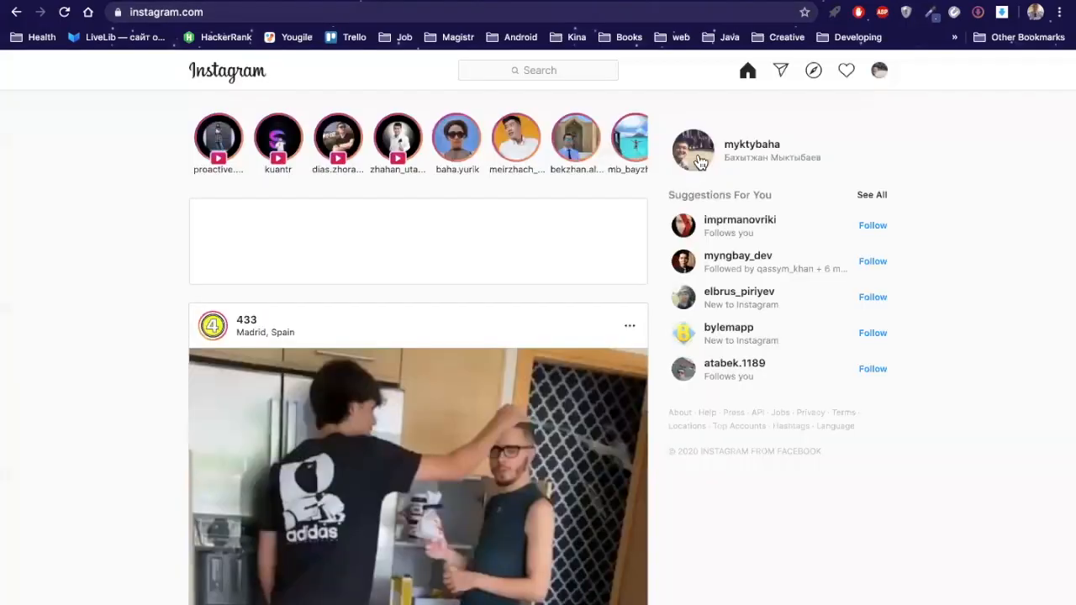
left_click(697, 161)
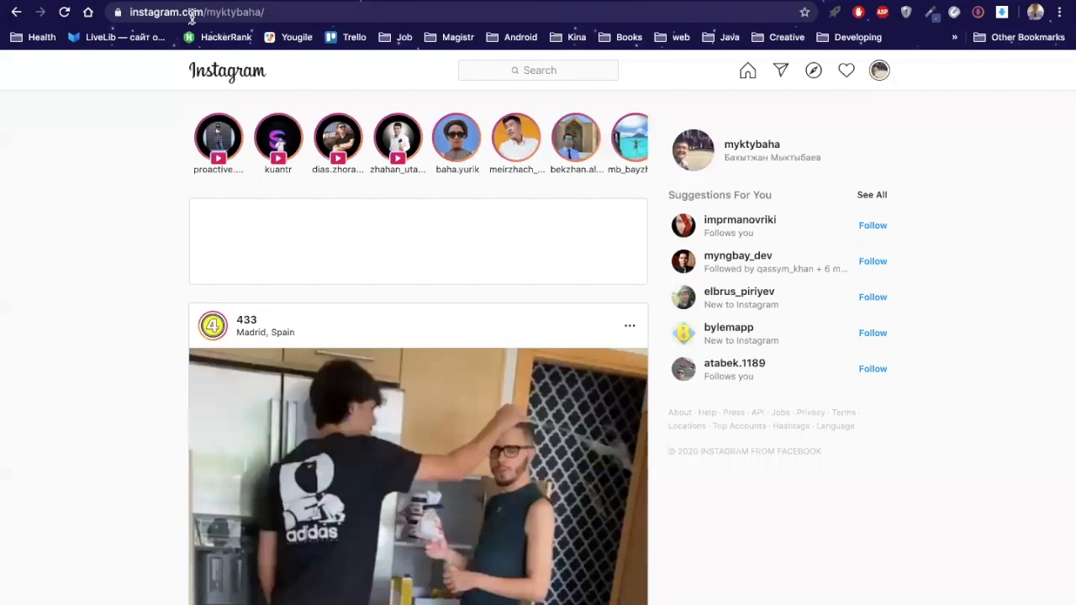
left_click(276, 11)
key("ctrl+c")
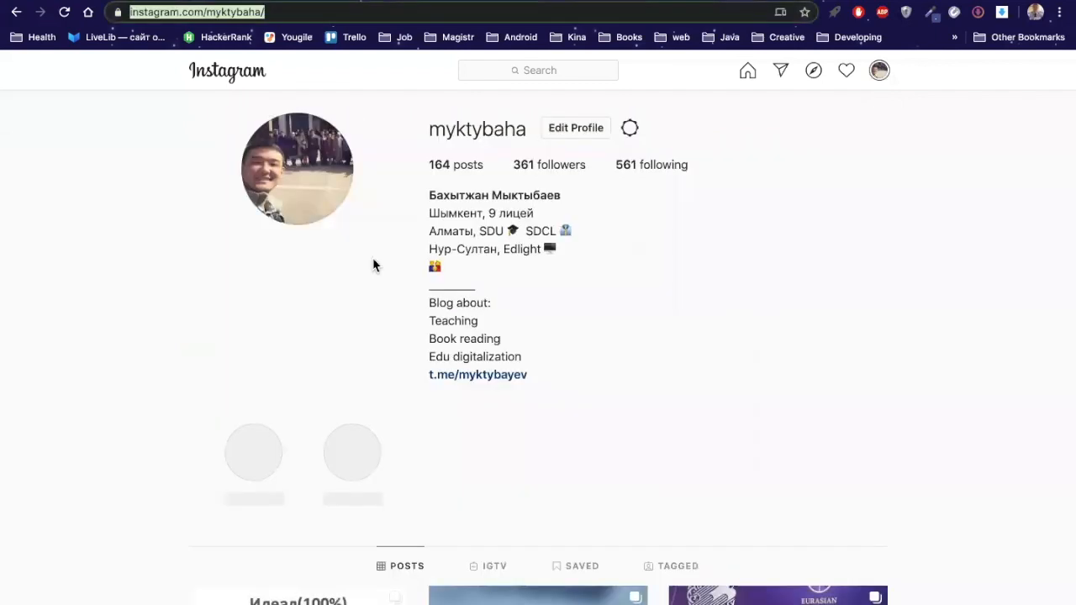
key("ctrl+Tab")
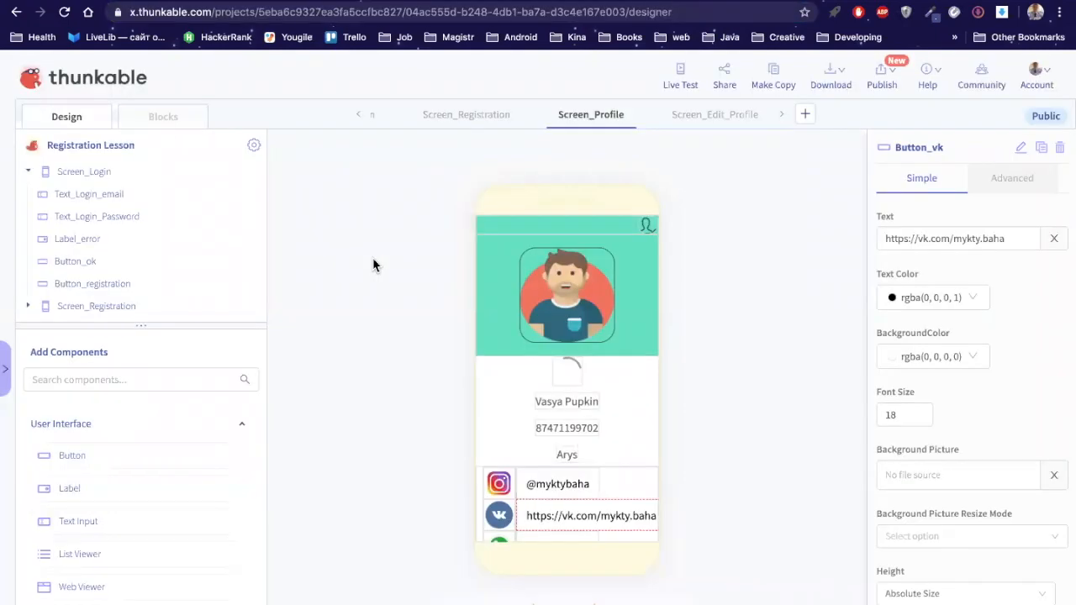
Step: In the blocks editor, tidy the Button_Edit1 and Button_vk handlers and add a 'when Button_insta Click' event
left_click(177, 119)
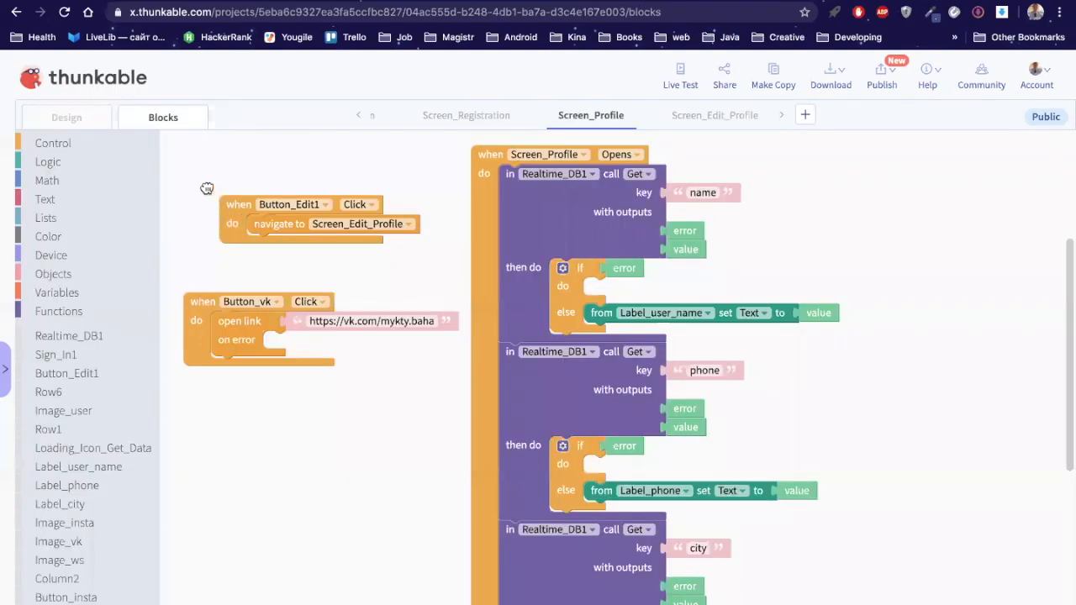
left_click_drag(234, 209, 199, 185)
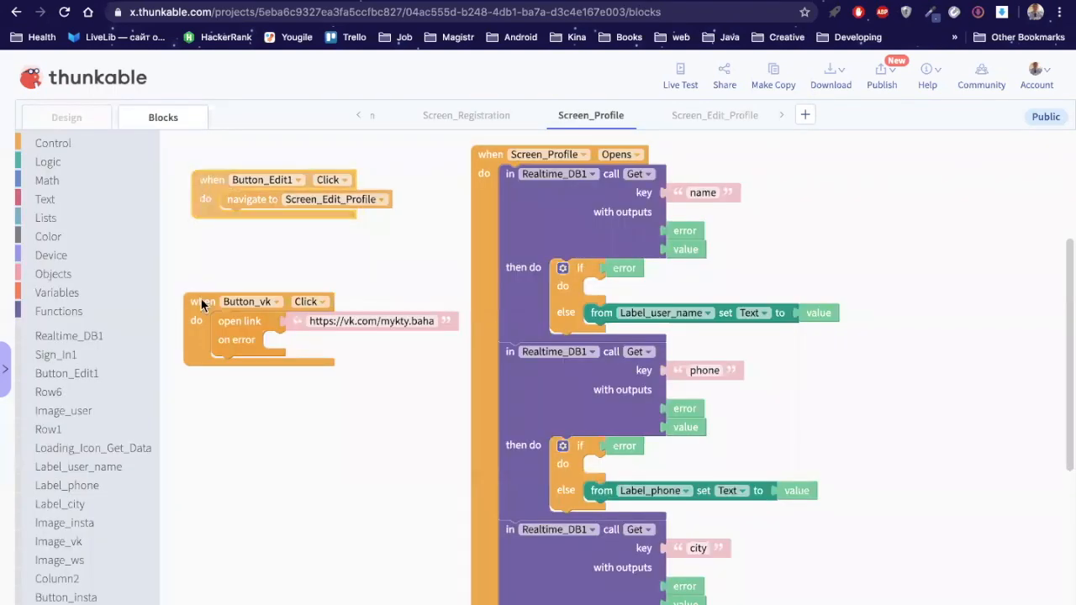
left_click_drag(200, 298, 247, 283)
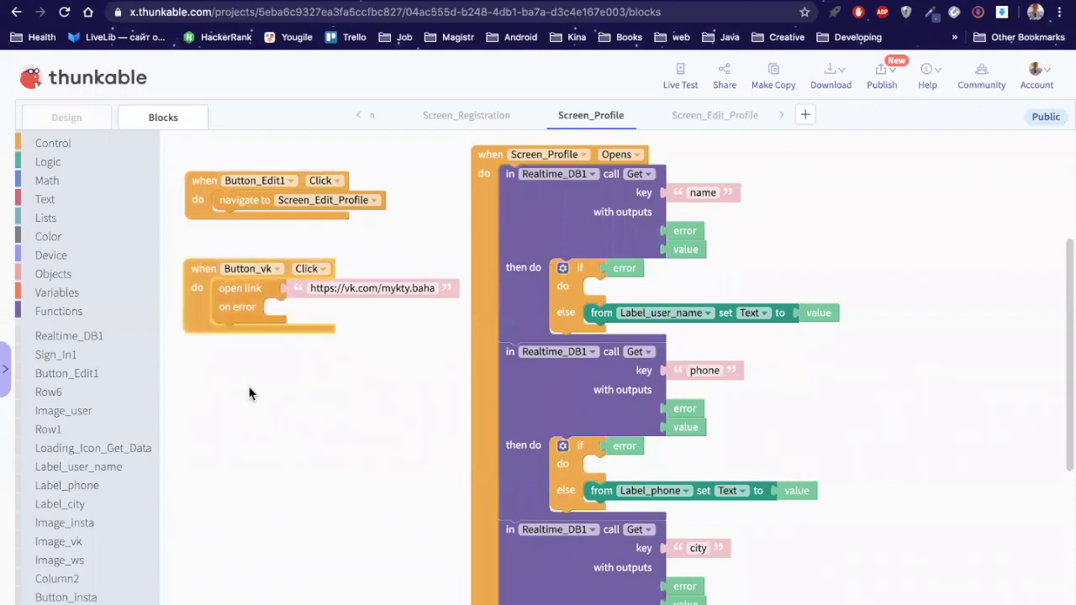
scroll(90, 578, "down", 1)
scroll(90, 580, "down", 1)
left_click(89, 573)
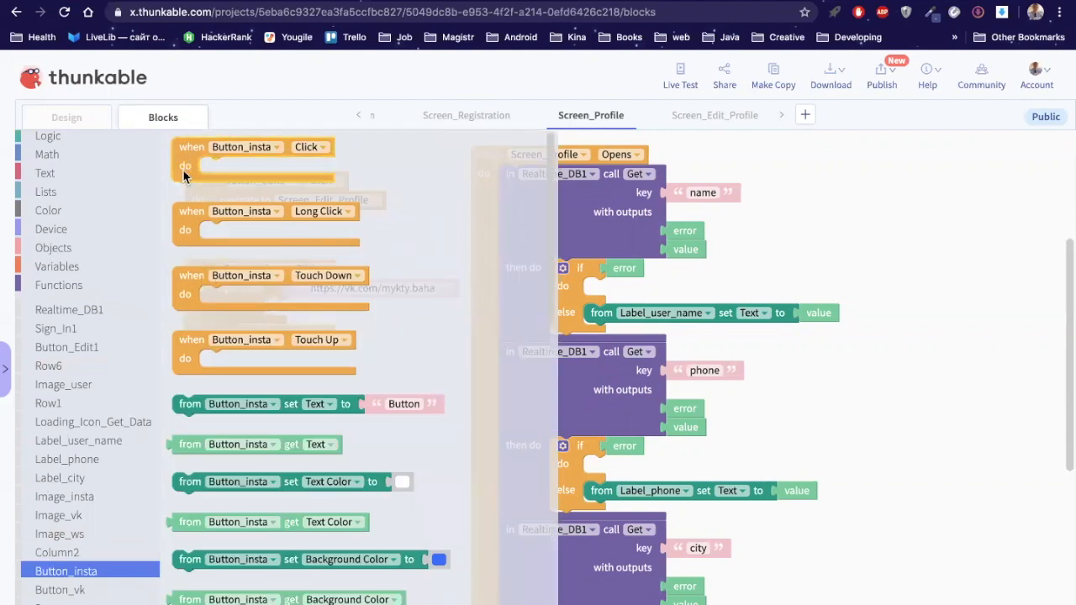
left_click_drag(184, 174, 198, 376)
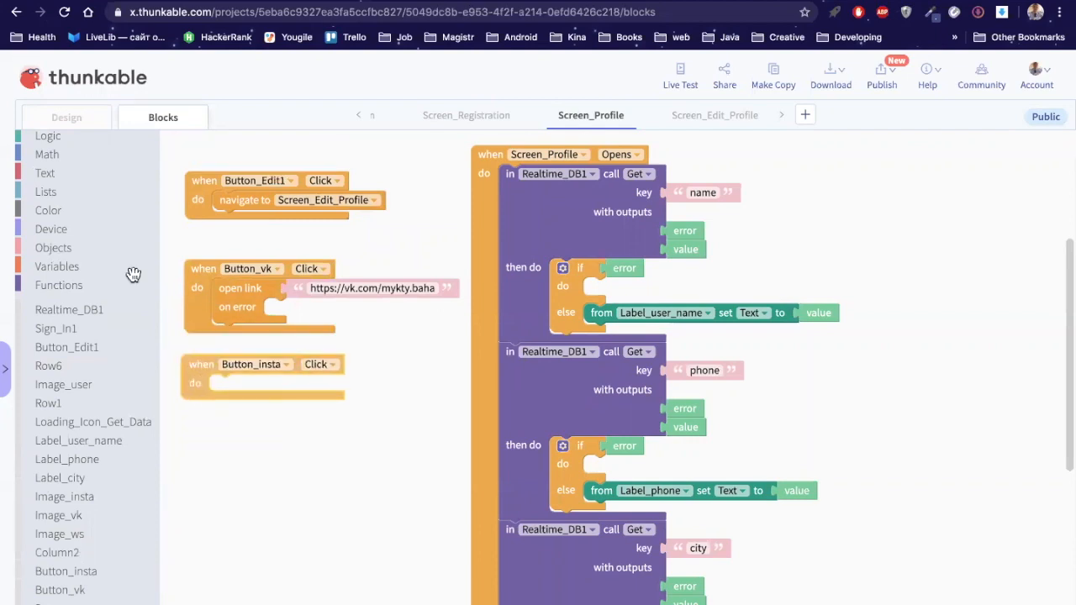
Step: Snap an open link block into Button_insta's handler and paste the Instagram profile address into it
scroll(59, 172, "up", 1)
left_click(72, 148)
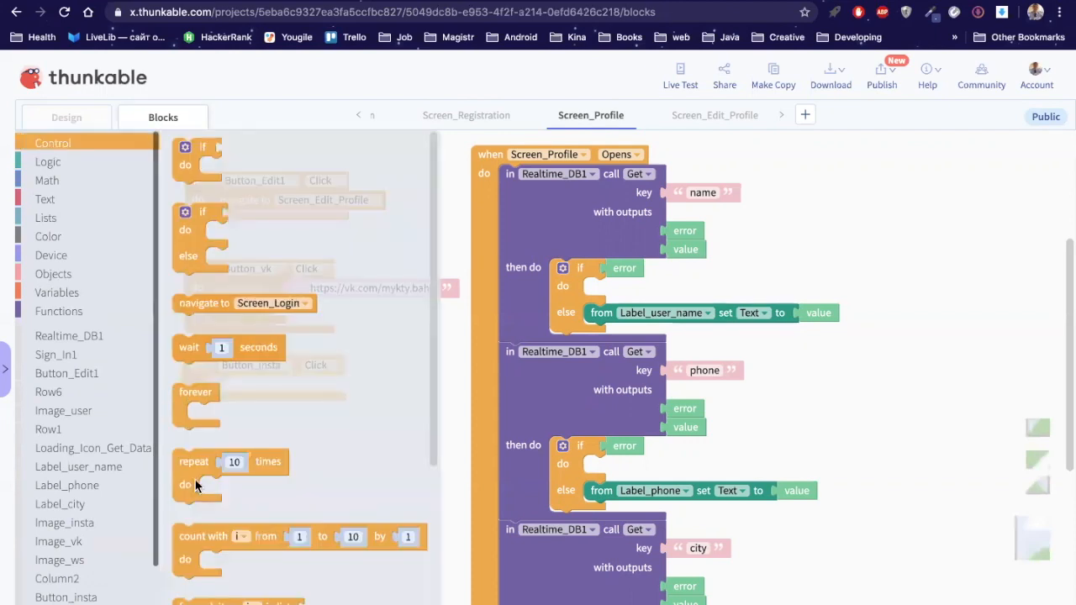
scroll(195, 504, "down", 1)
scroll(193, 593, "down", 2)
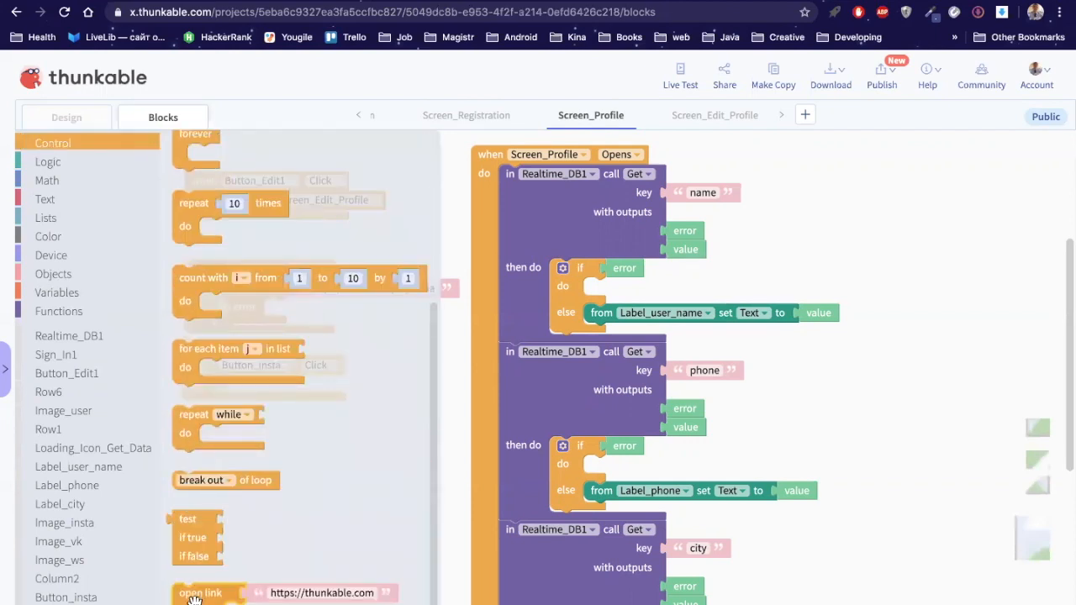
left_click_drag(206, 598, 252, 403)
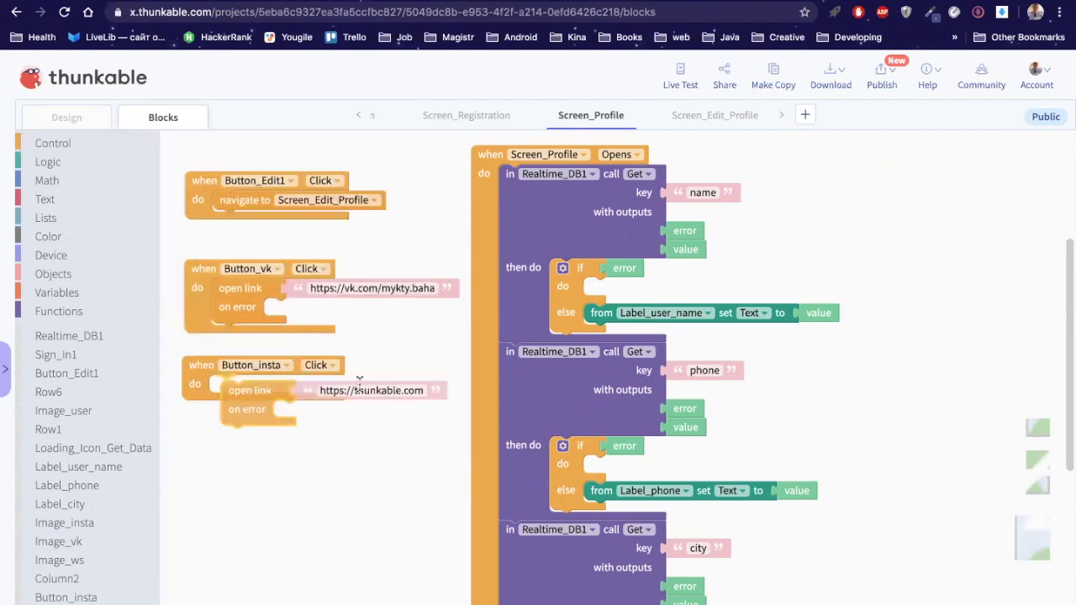
left_click_drag(359, 381, 355, 384)
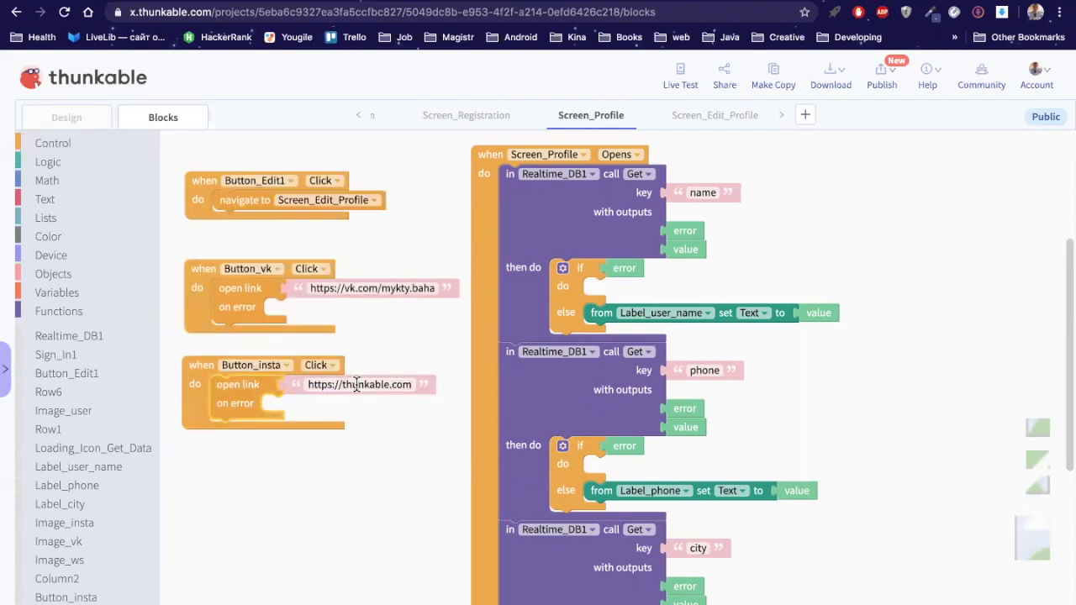
left_click(356, 385)
key("ctrl+v")
left_click_drag(522, 161, 765, 160)
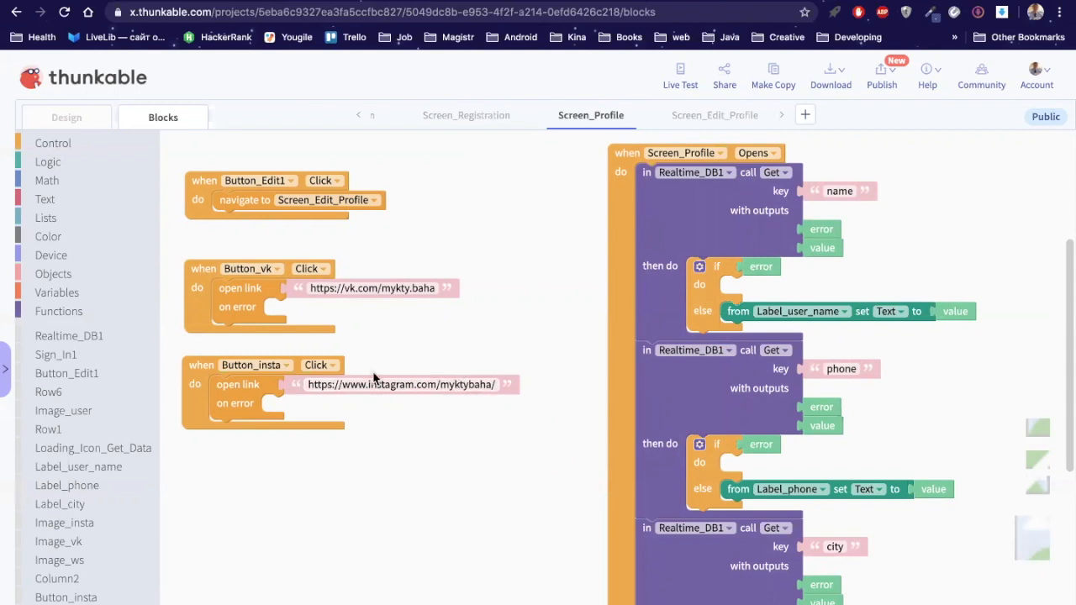
left_click(191, 369)
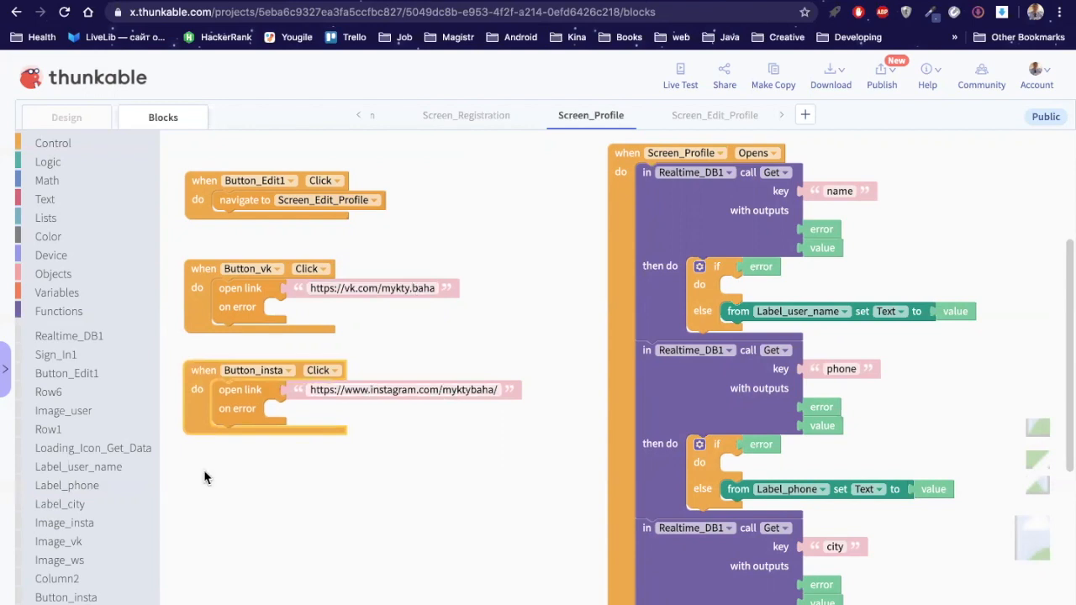
scroll(115, 585, "down", 1)
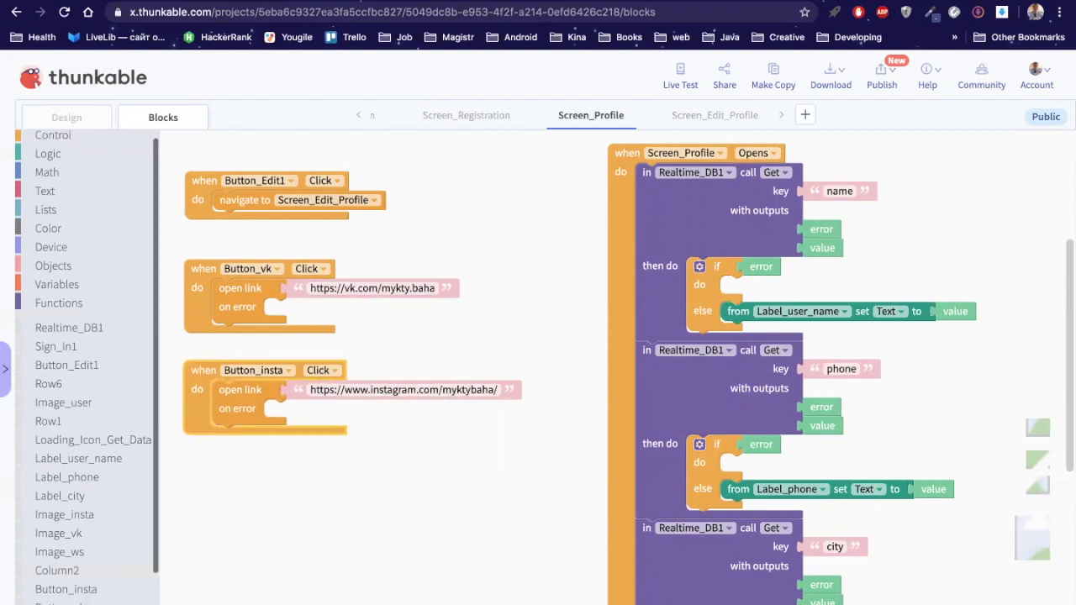
Step: Add a Button_ws click handler holding a duplicate of the Instagram open link block
left_click(109, 604)
left_click_drag(187, 162, 197, 482)
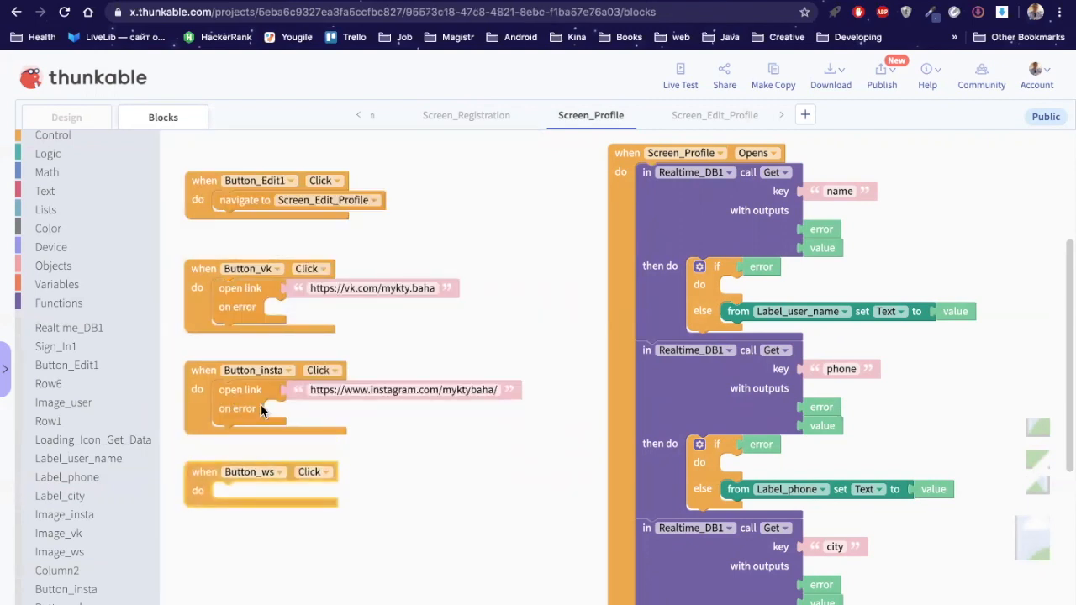
right_click(241, 402)
left_click(281, 413)
left_click_drag(240, 421, 225, 503)
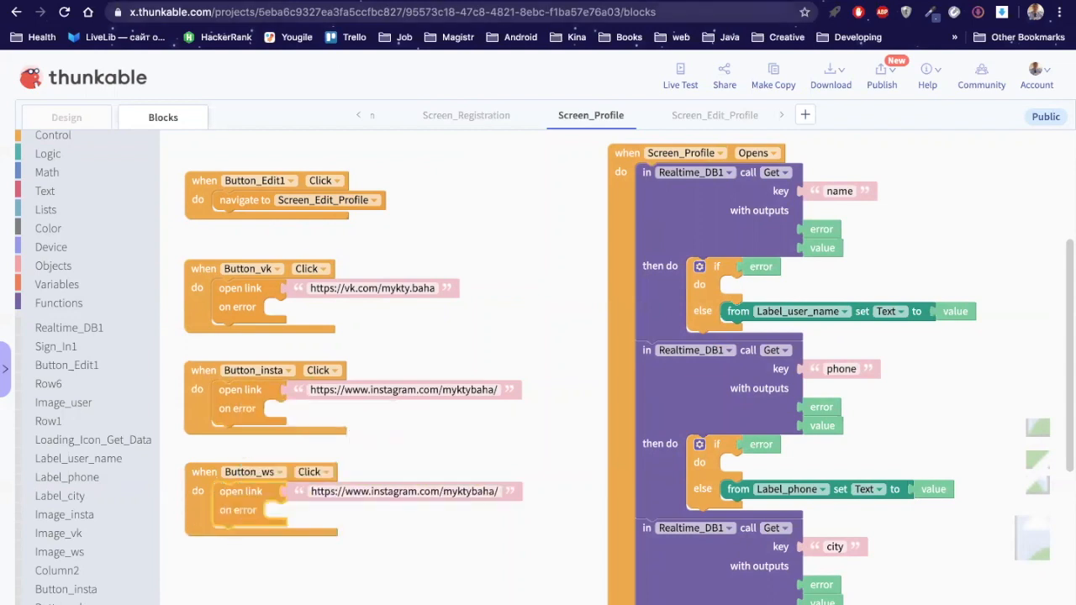
key("super+t")
type("w")
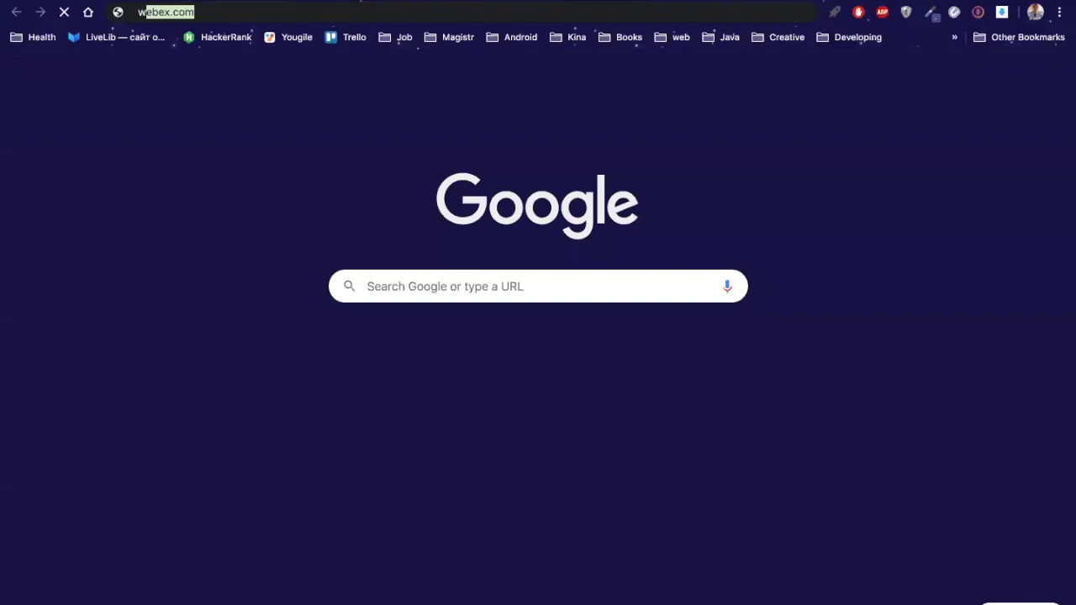
type("h")
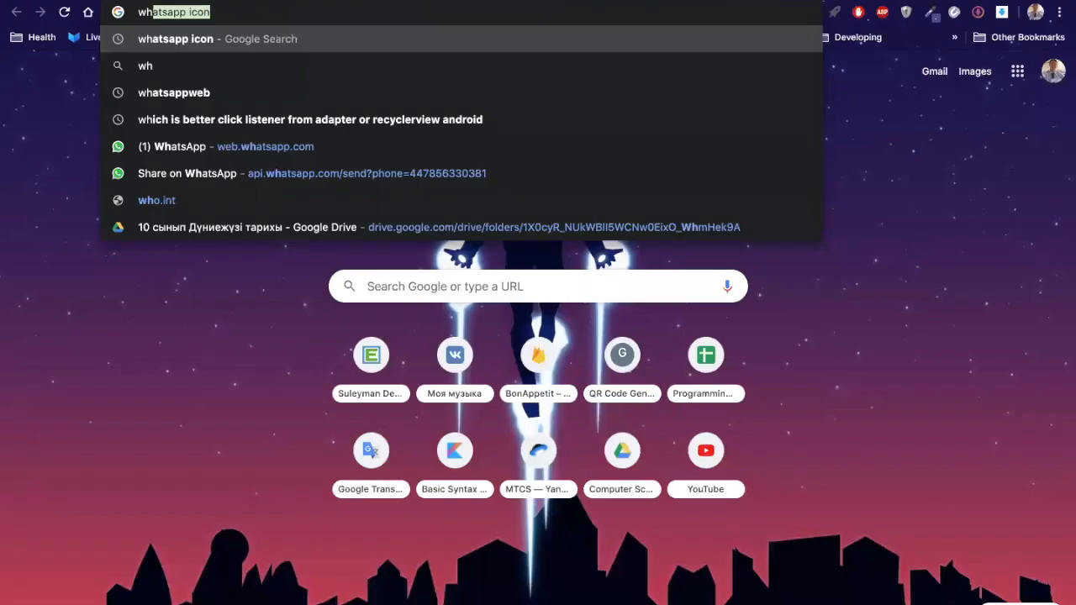
type("at")
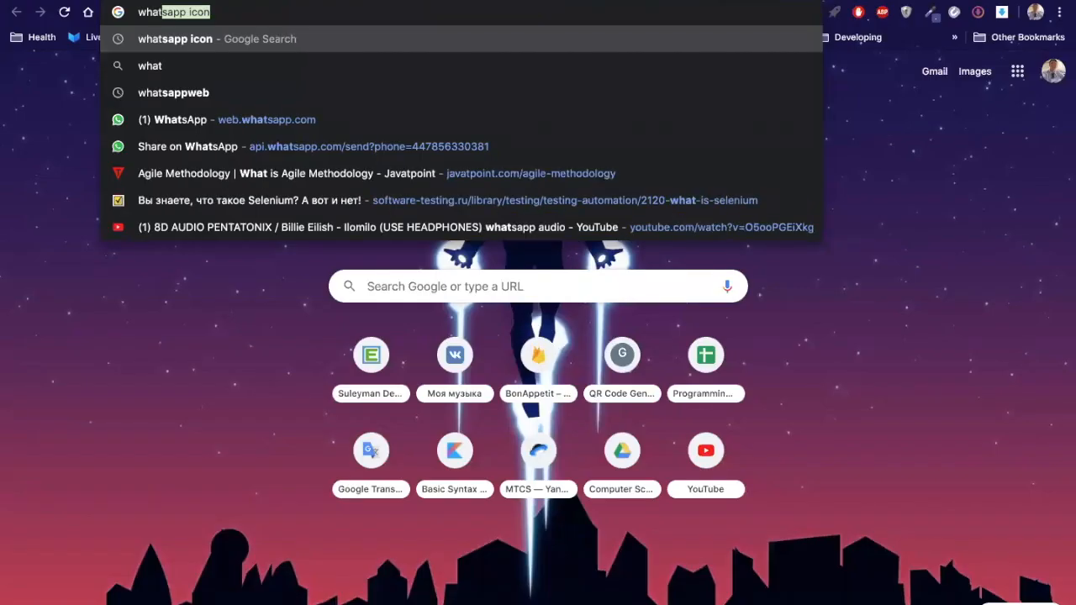
Step: Load the api.whatsapp.com/send?phone= page, replace its phone number with the wanted one, and select the link
key("Down")
key("Down")
key("Down")
key("Down")
key("Return")
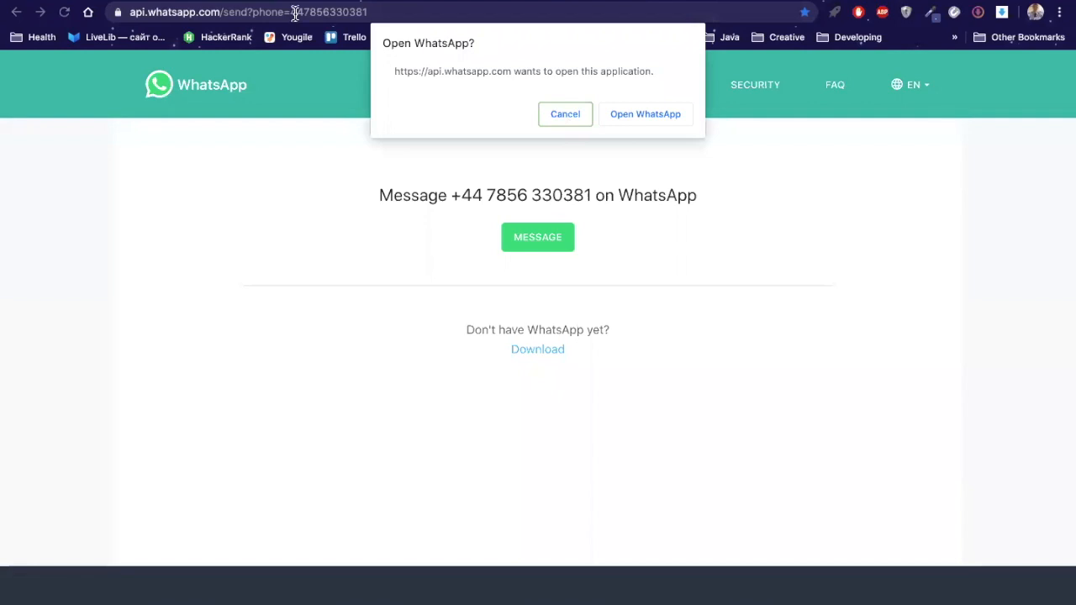
left_click(292, 12)
left_click(395, 16, "shift")
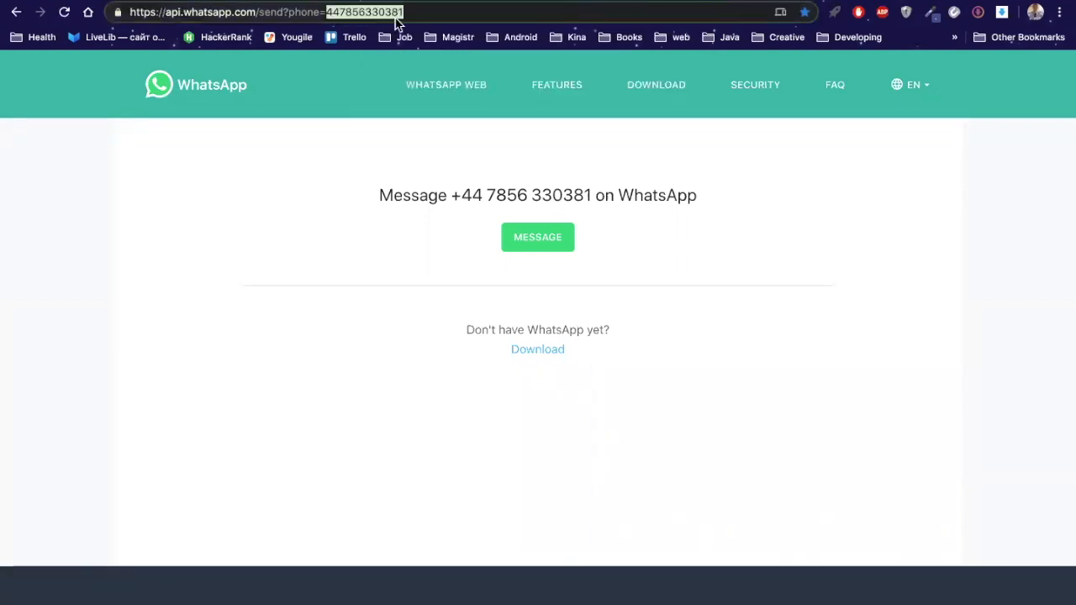
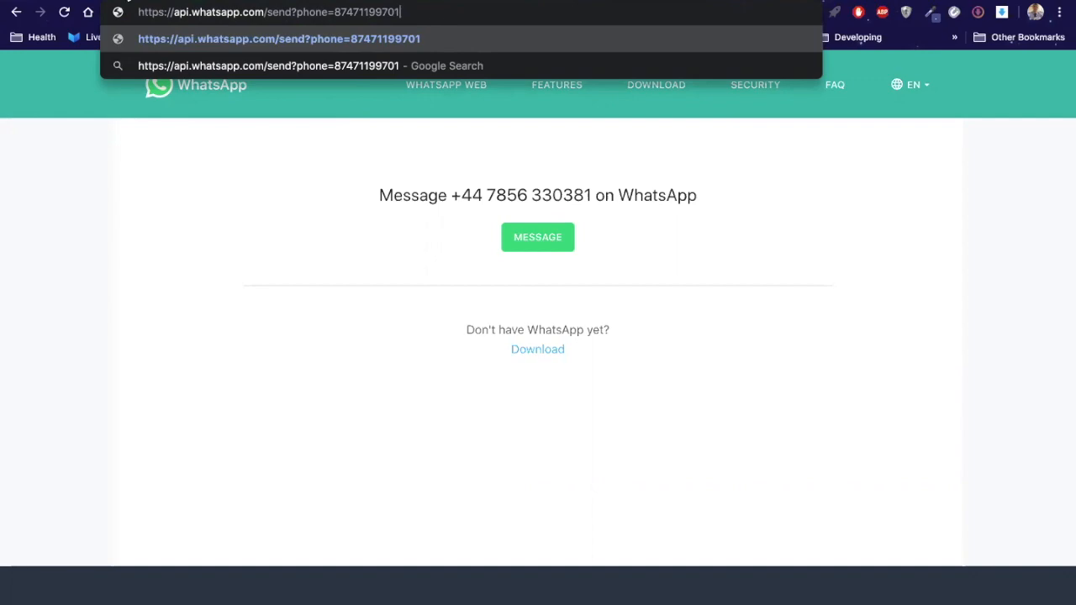
key("ctrl+a")
key("ctrl+c")
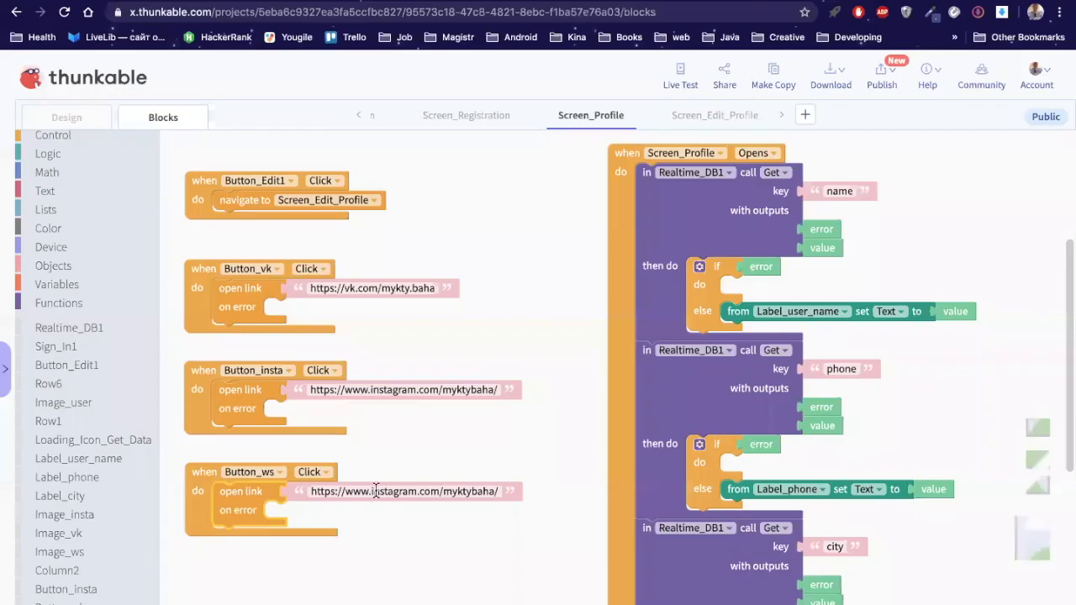
Step: Paste the WhatsApp send-message link over Button_ws's Instagram address, then check the VK link
left_click(376, 491)
key("ctrl+v")
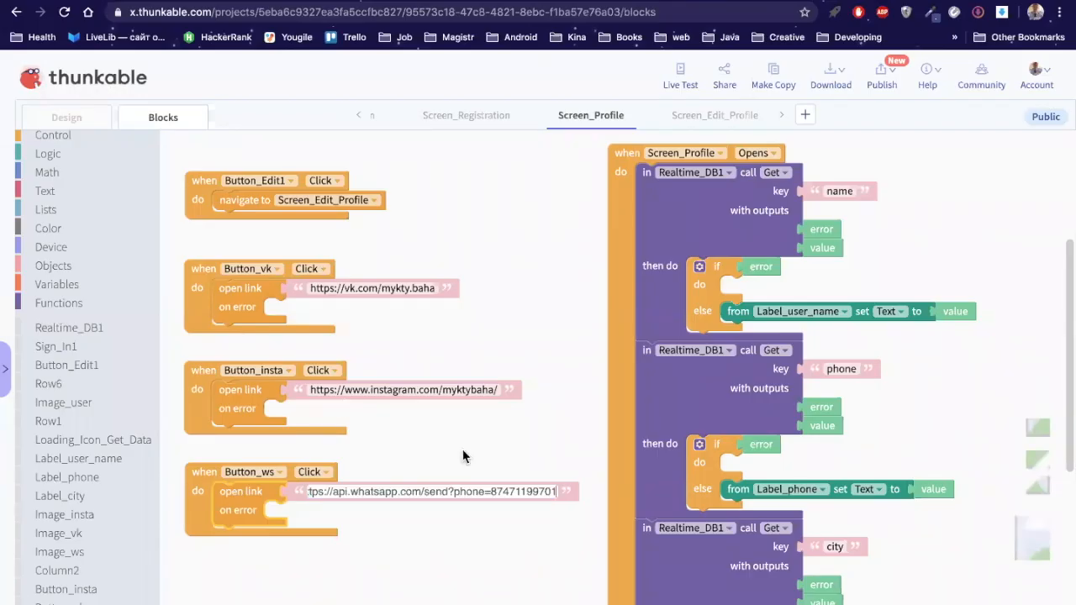
left_click(462, 456)
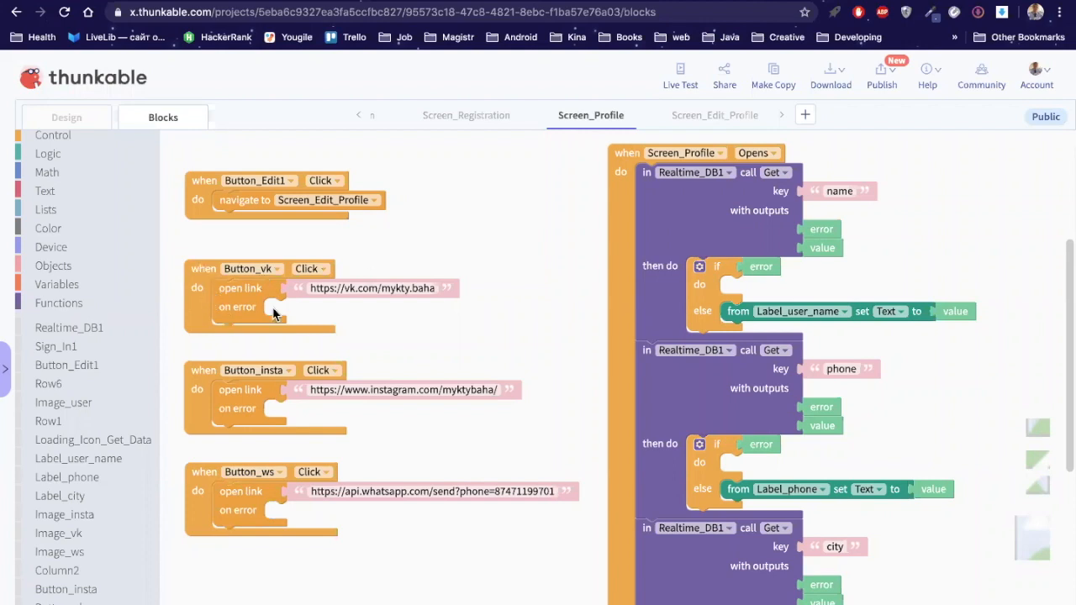
left_click(328, 286)
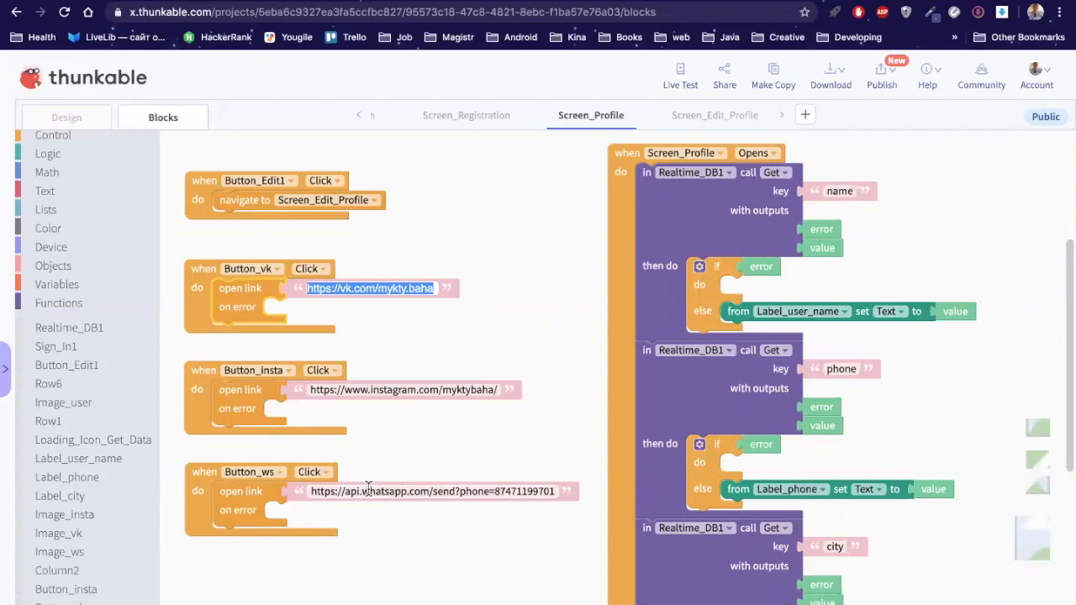
left_click(507, 454)
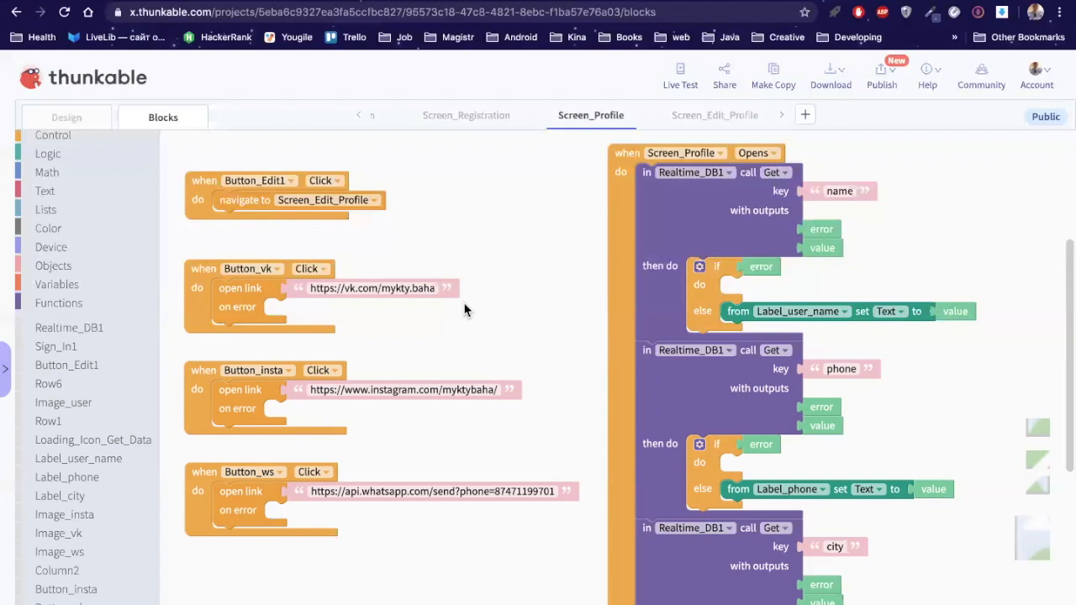
Step: Replace the leading 8 of the WhatsApp link's phone number with +7
left_click(505, 492)
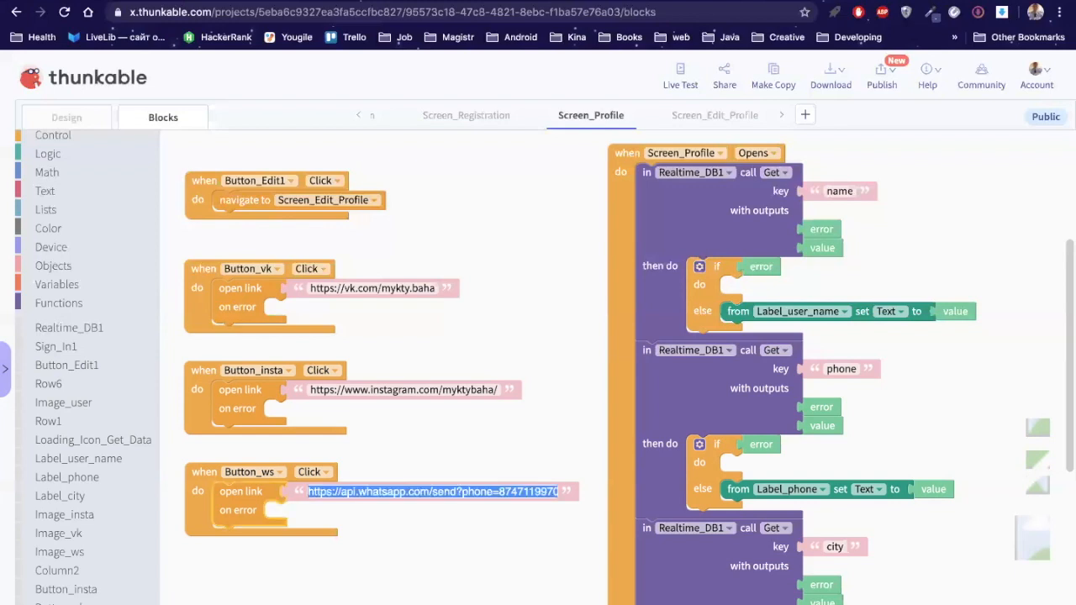
left_click(506, 491)
key("BackSpace")
type("+7")
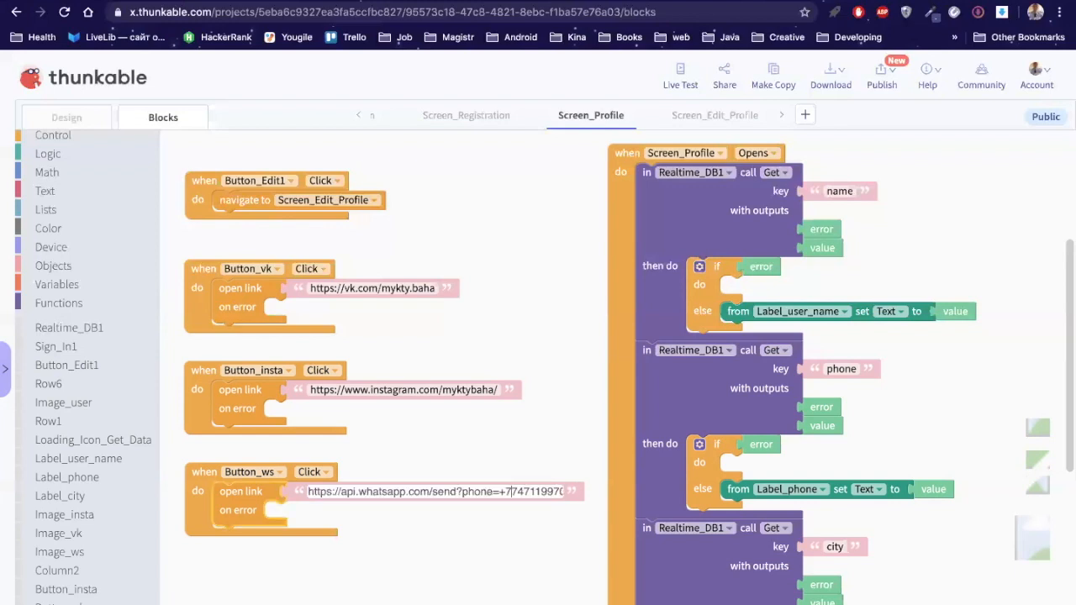
left_click(505, 466)
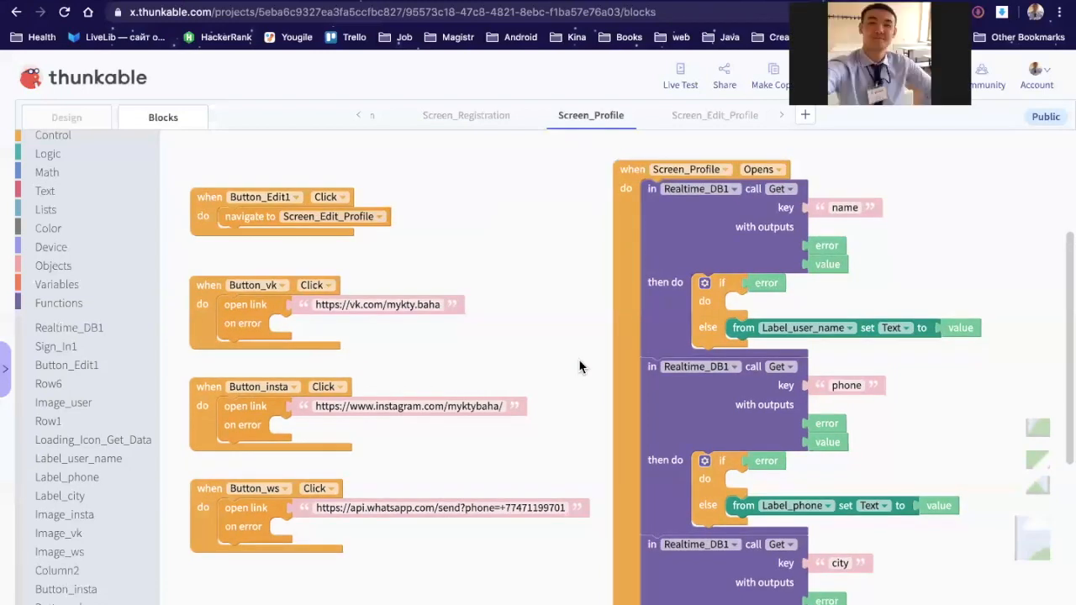
left_click(385, 306)
left_click(384, 306)
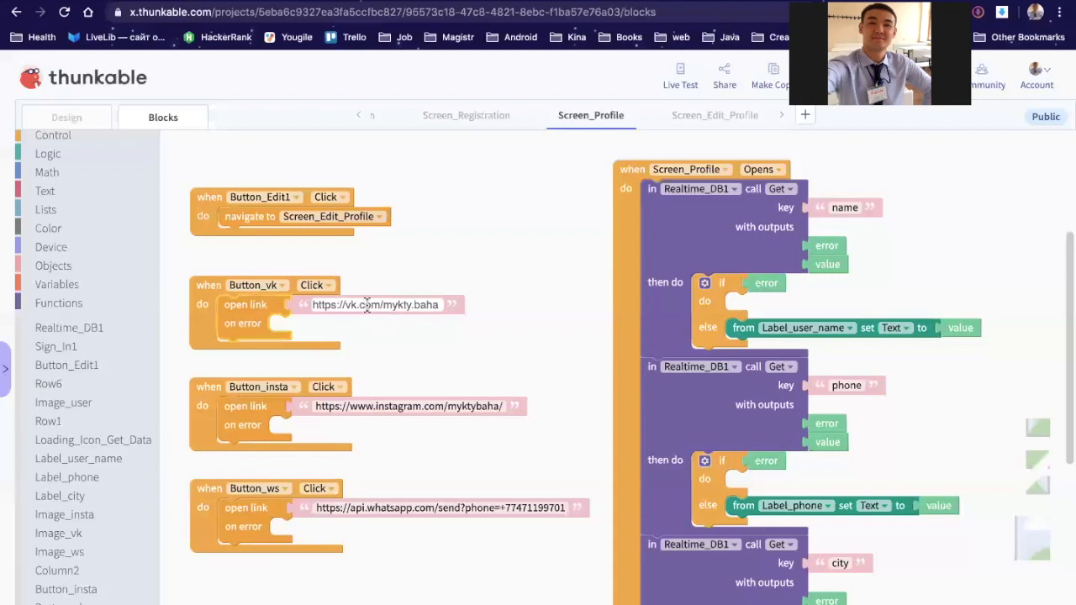
left_click(317, 304, "shift")
left_click(311, 305, "shift")
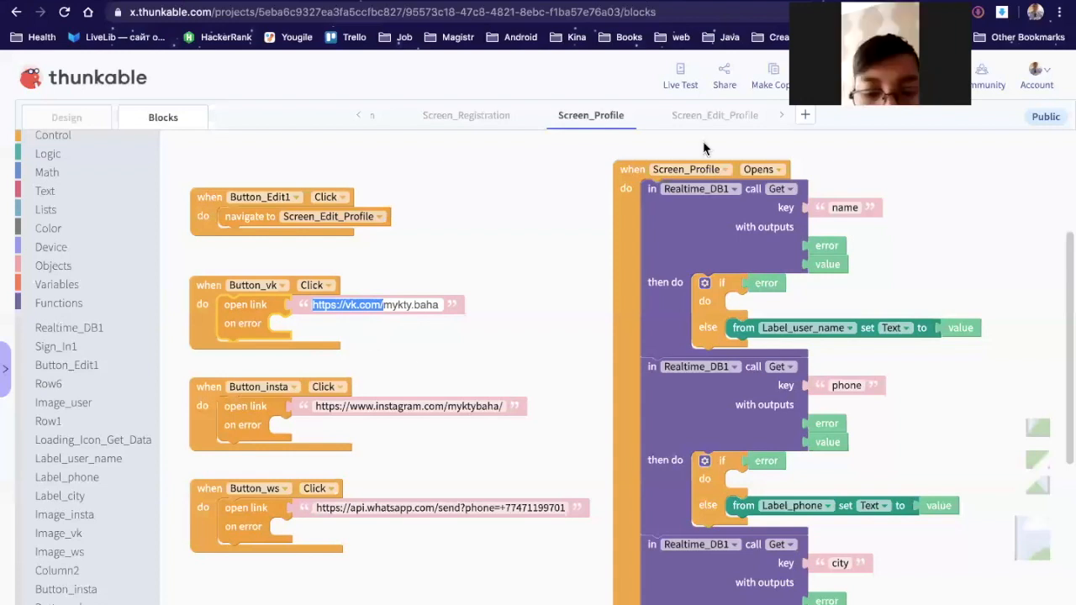
left_click(384, 305)
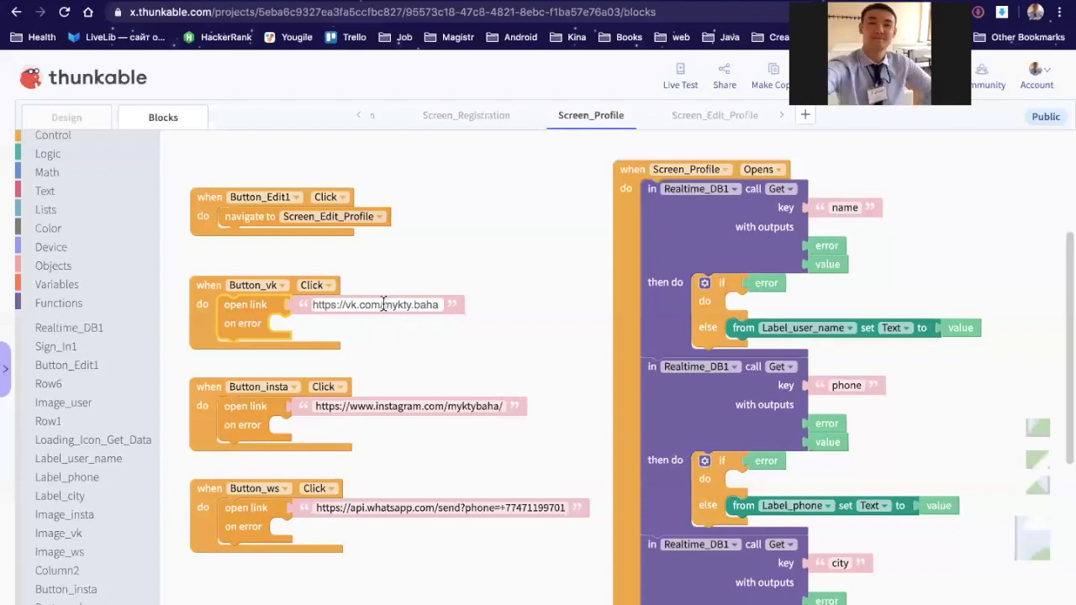
double_click(438, 304)
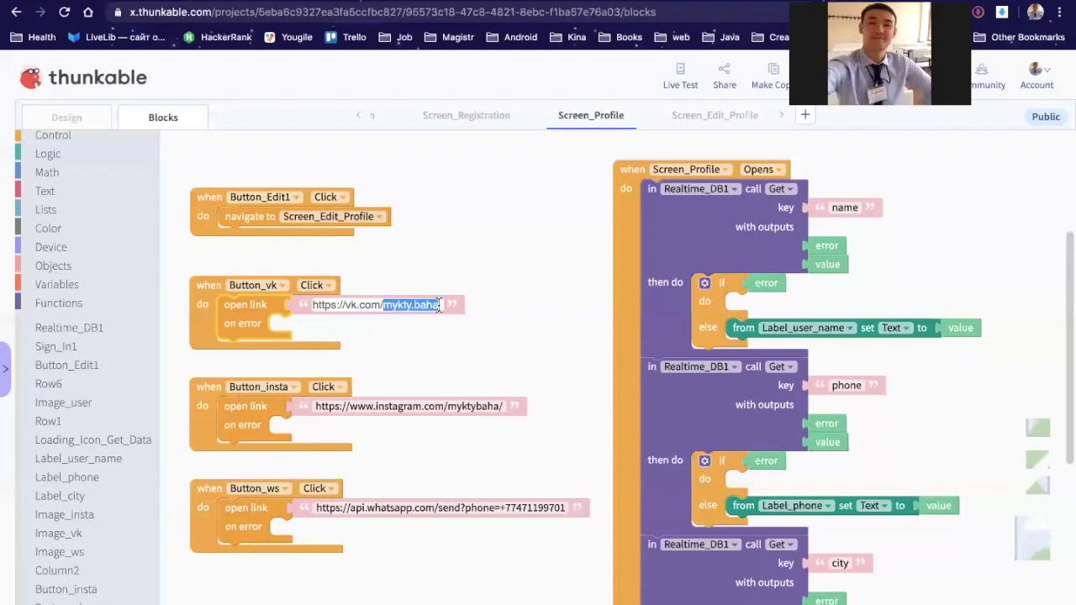
left_click(383, 303)
left_click_drag(383, 303, 309, 299)
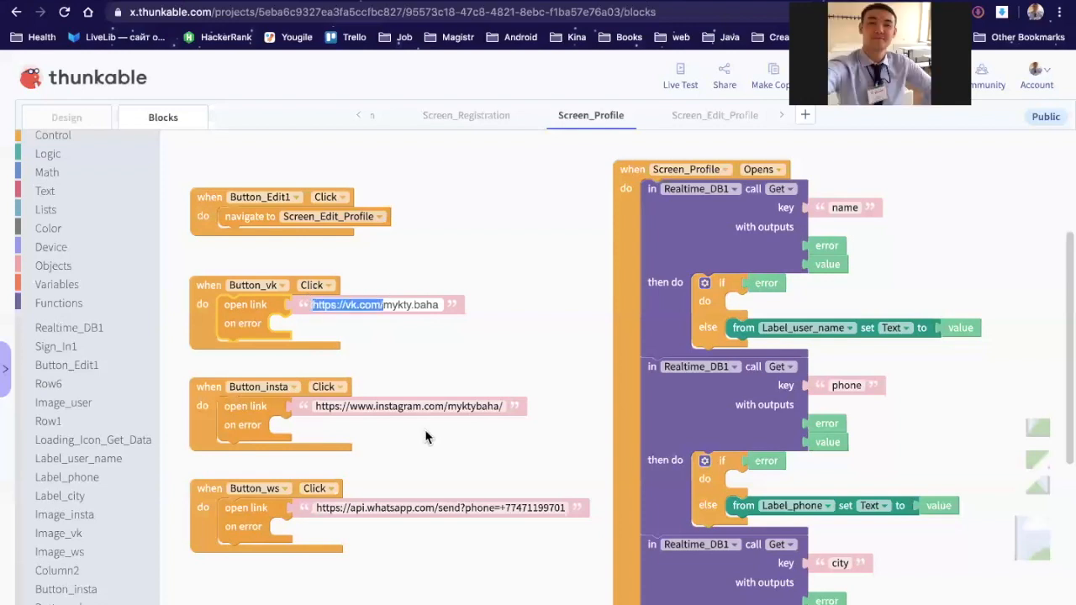
Step: Highlight the base address and username parts of the Instagram and WhatsApp links
left_click(447, 407)
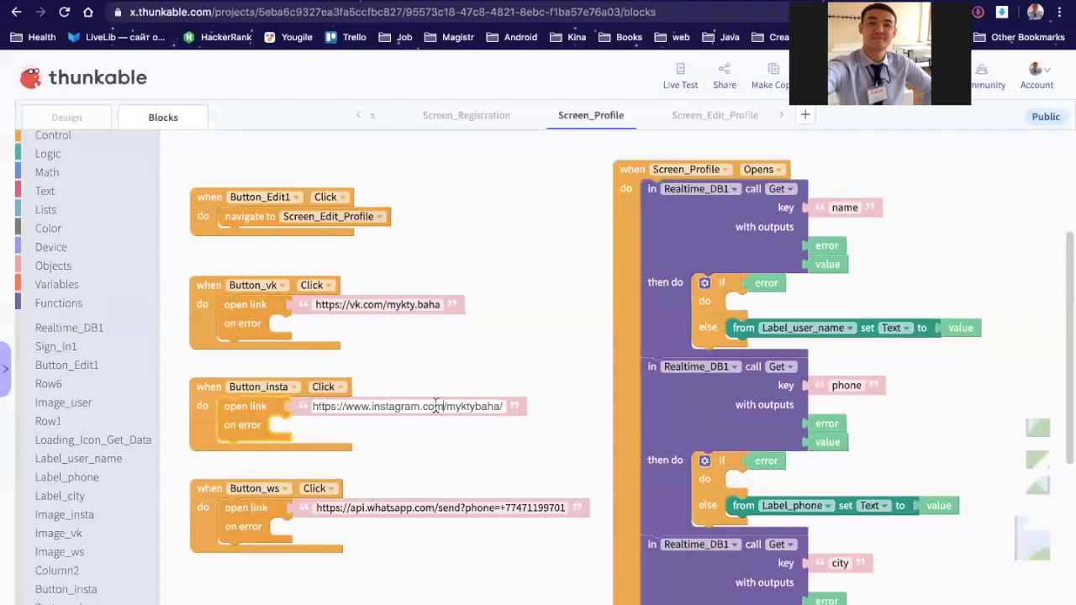
left_click_drag(447, 407, 311, 408)
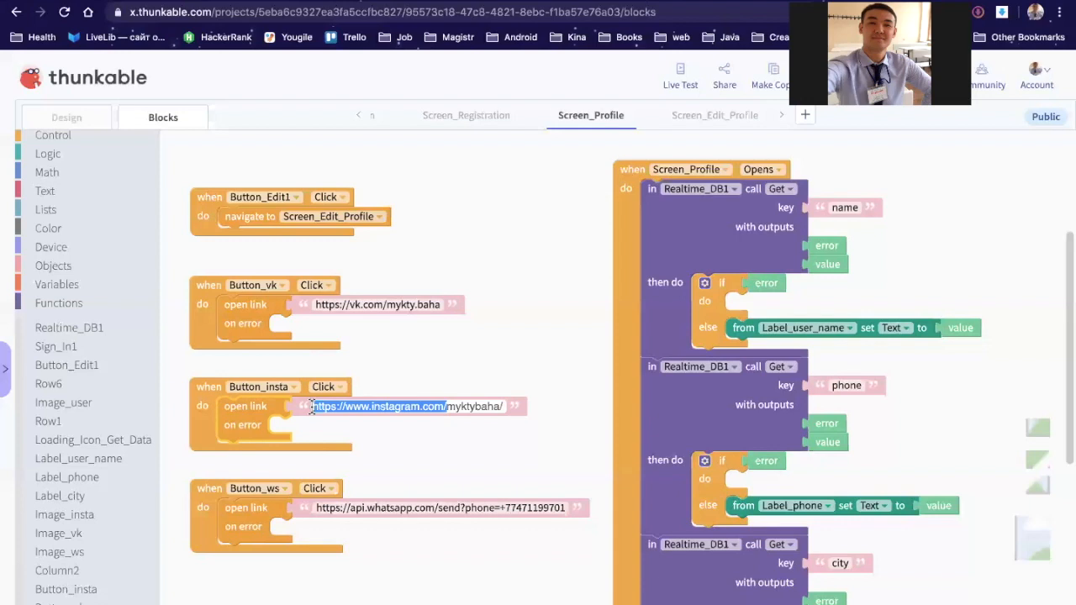
left_click(451, 407)
left_click_drag(503, 406, 447, 407)
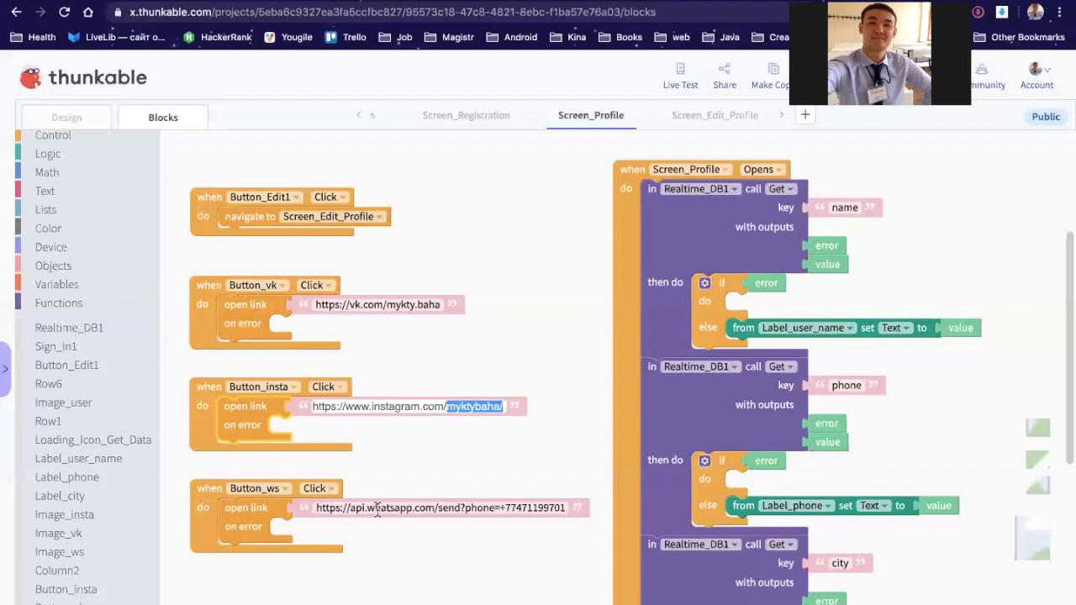
left_click(378, 509)
left_click(316, 508)
left_click_drag(466, 505, 504, 501)
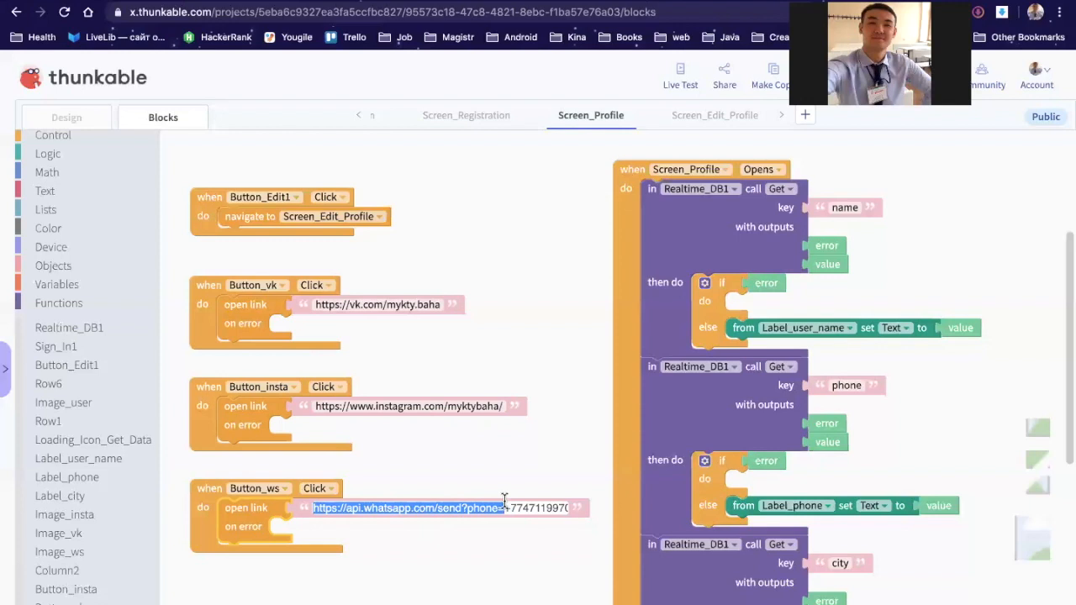
left_click(494, 478)
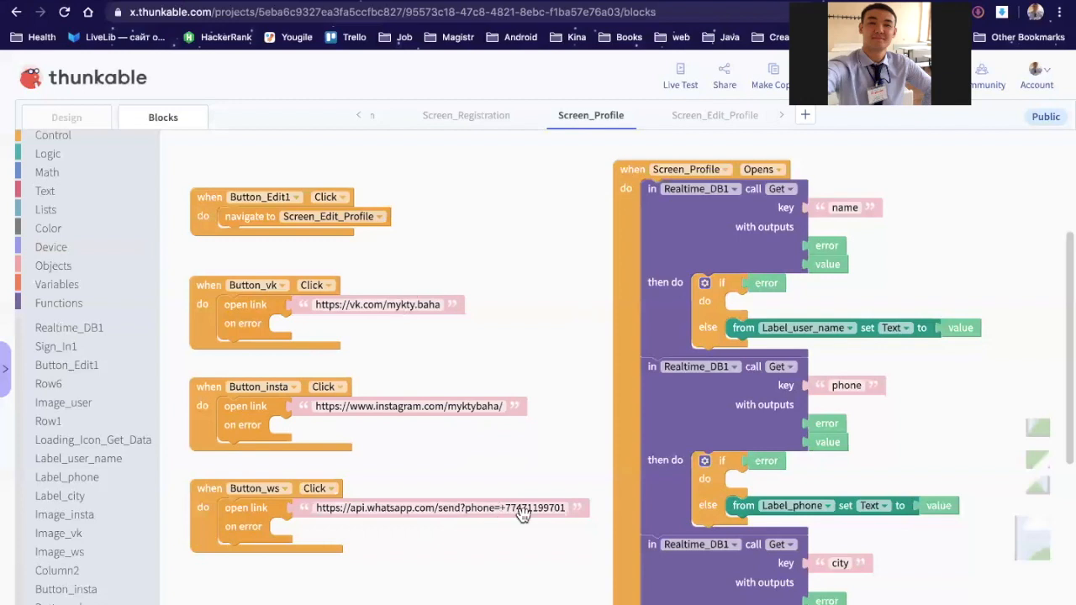
Step: Place an 'initialize app variable' block at the top of the workspace and name it vk_link
left_click(88, 285)
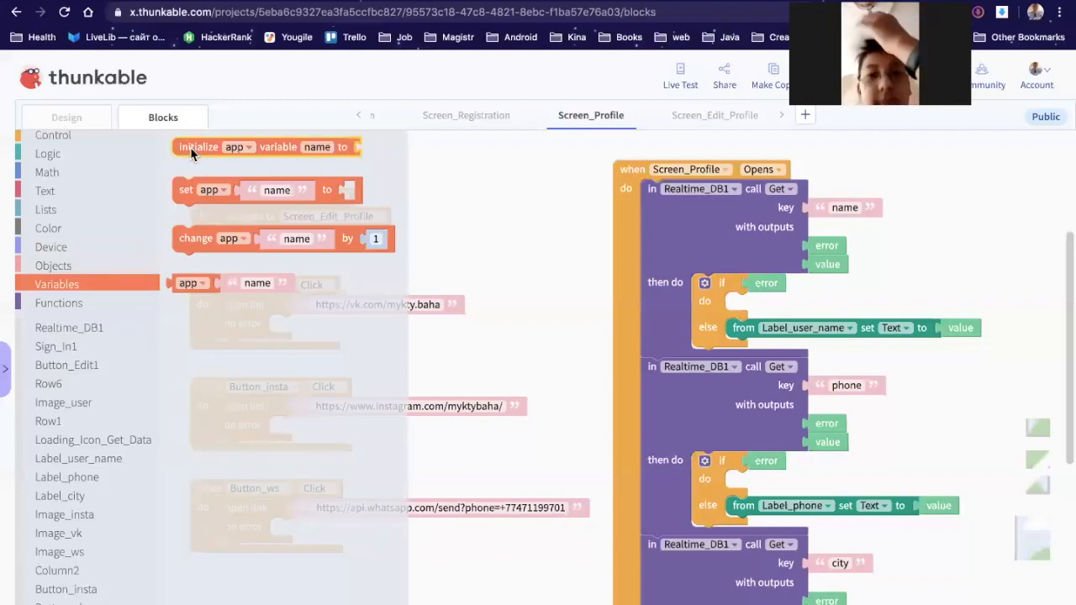
left_click_drag(182, 162, 209, 161)
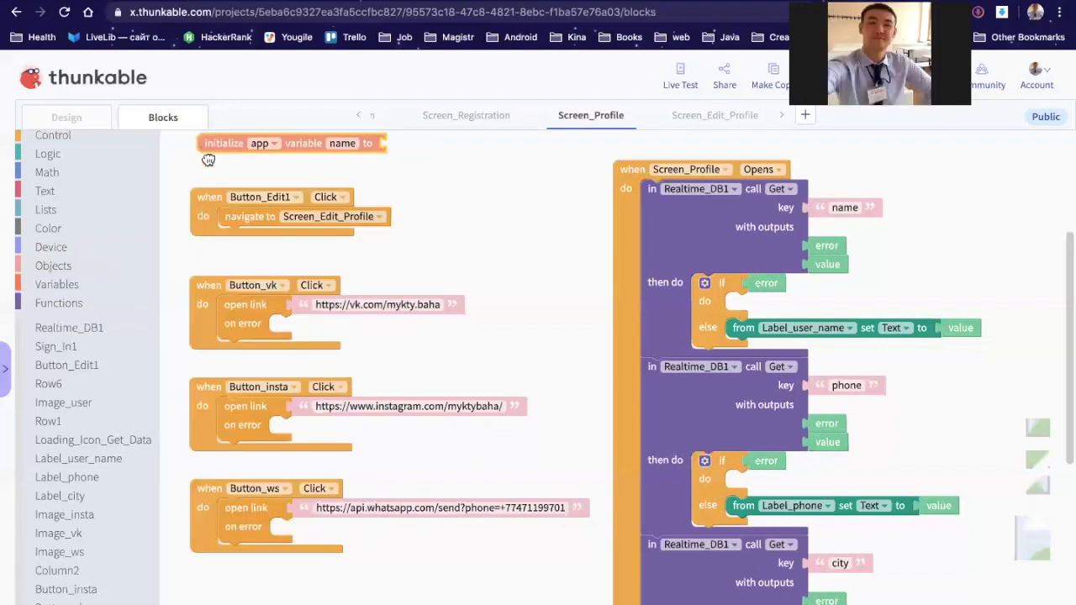
left_click_drag(491, 201, 491, 217)
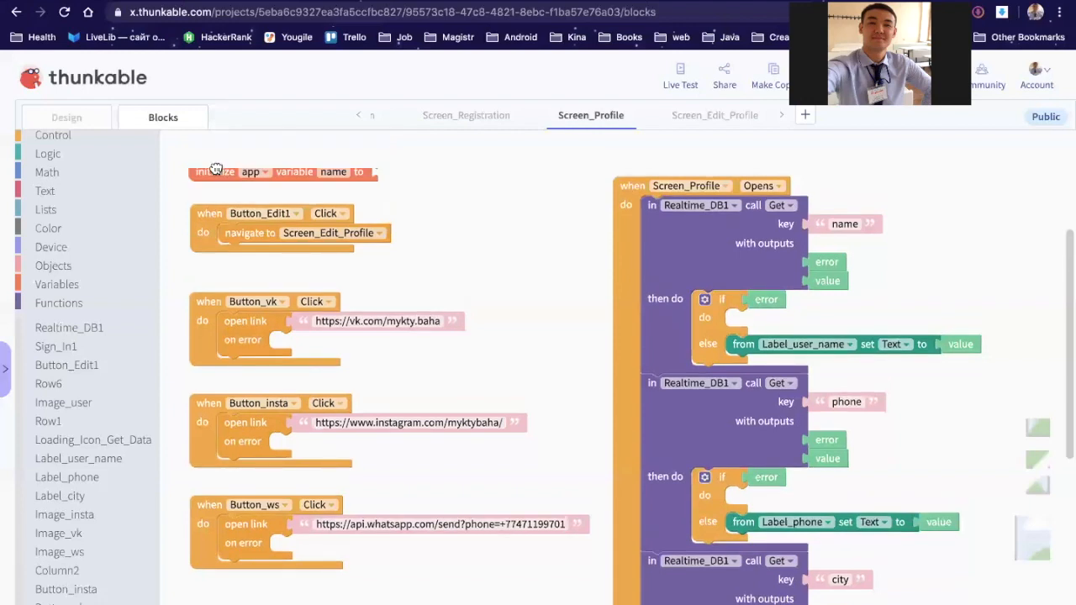
left_click_drag(213, 168, 215, 171)
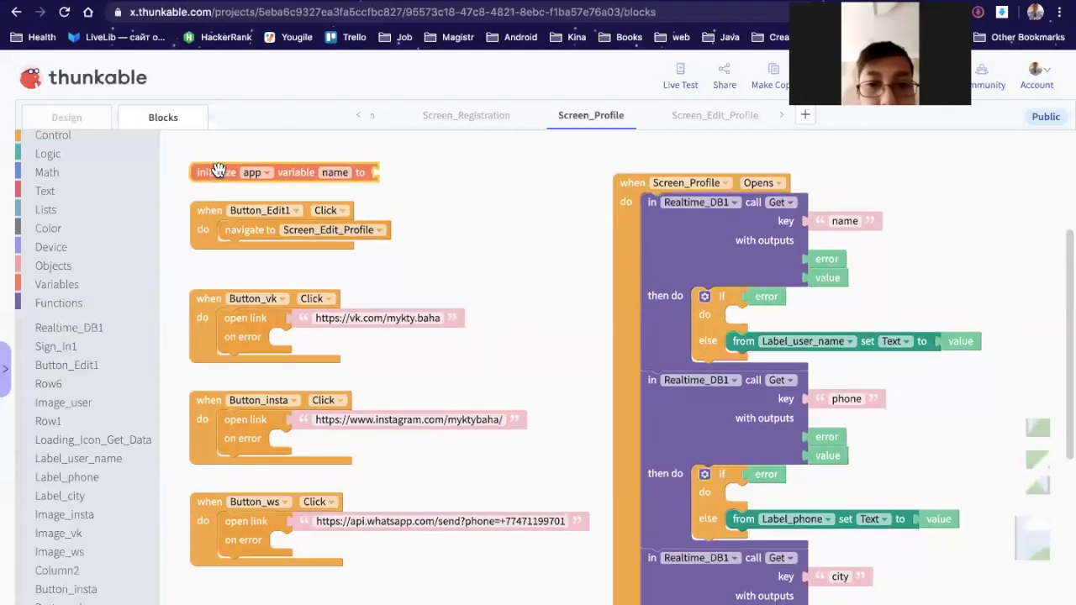
left_click(333, 172)
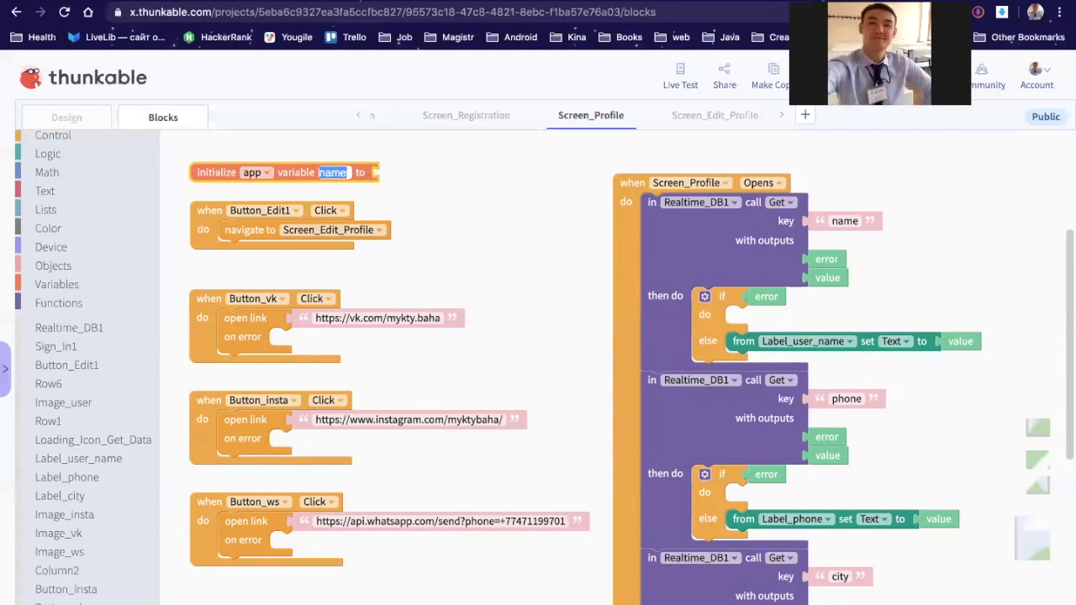
type("vk_l")
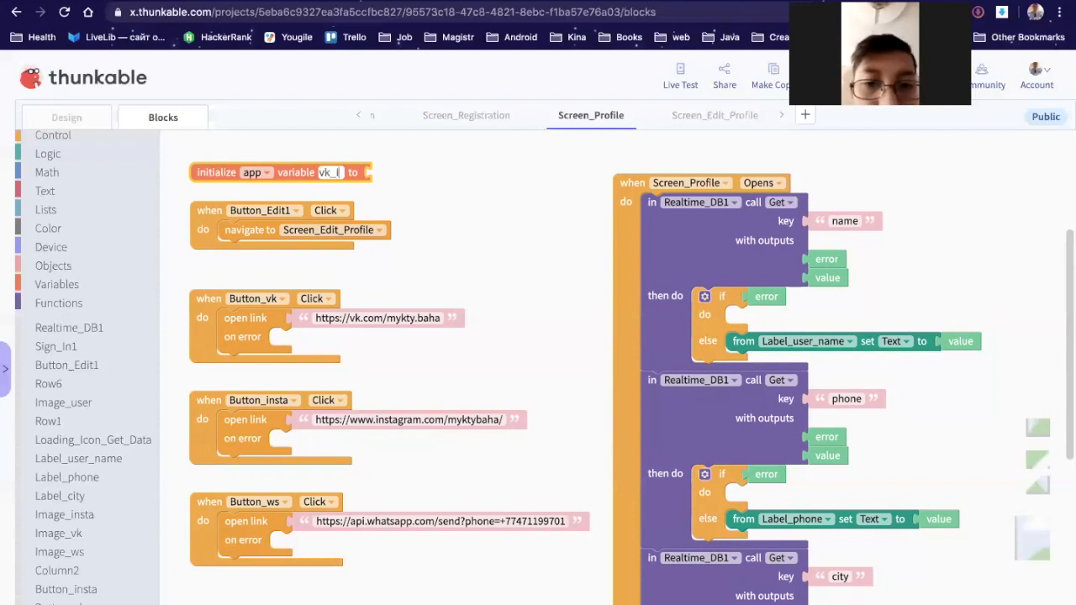
type("ink")
left_click(448, 205)
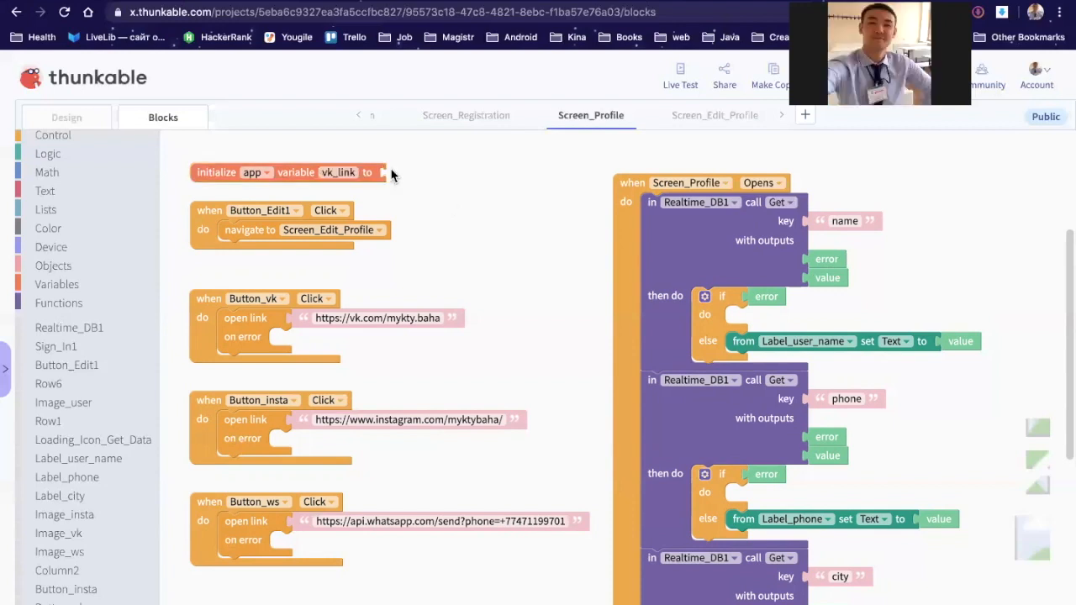
left_click(45, 195)
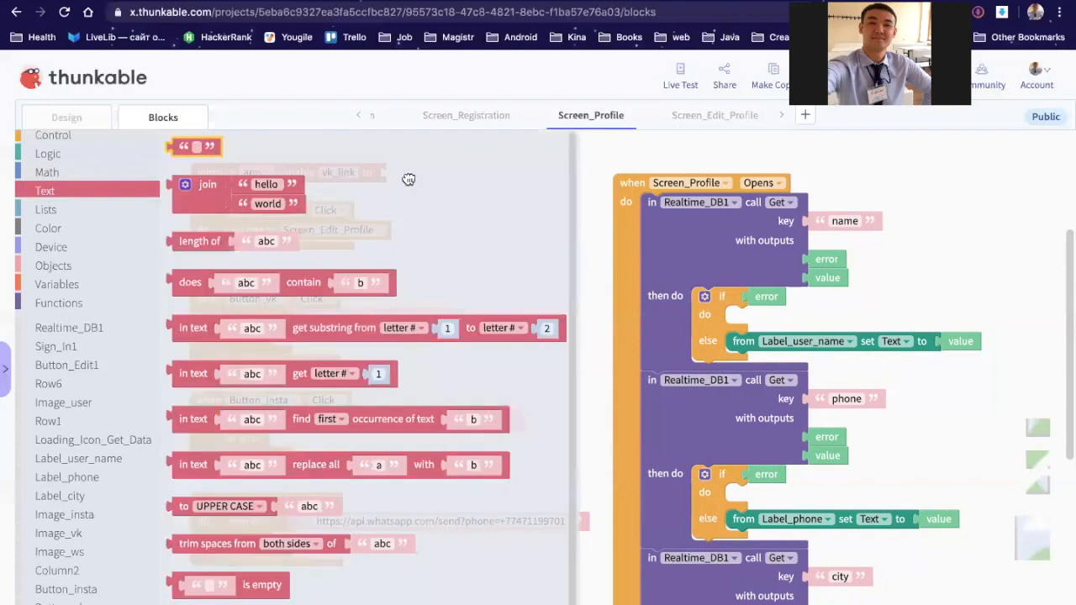
Step: Give vk_link a text value holding the VK username and move Button_Edit1's handler down
left_click_drag(408, 179, 410, 175)
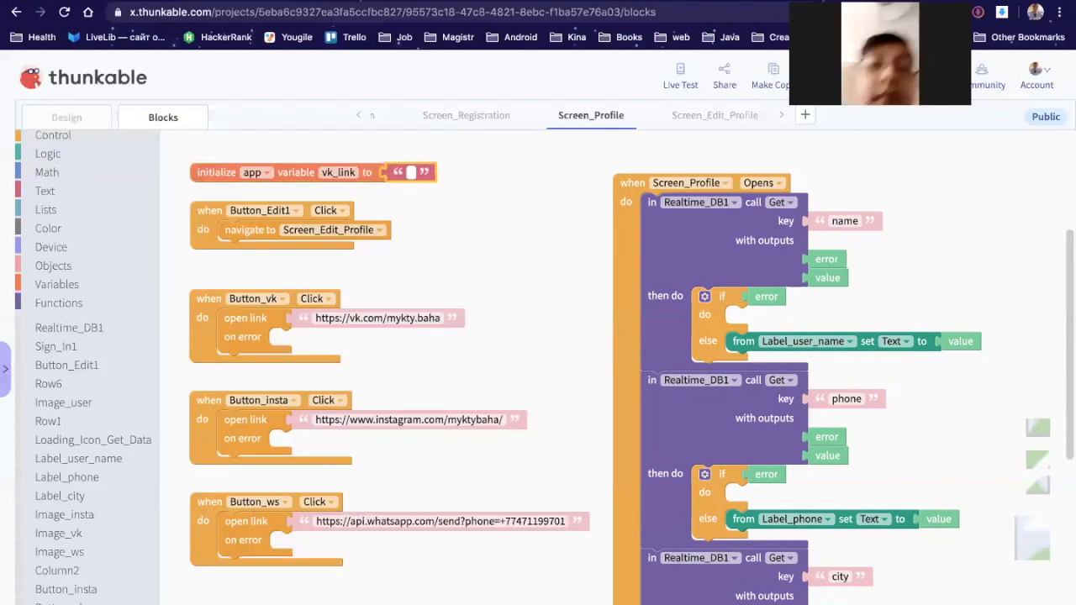
type("mykty.bah")
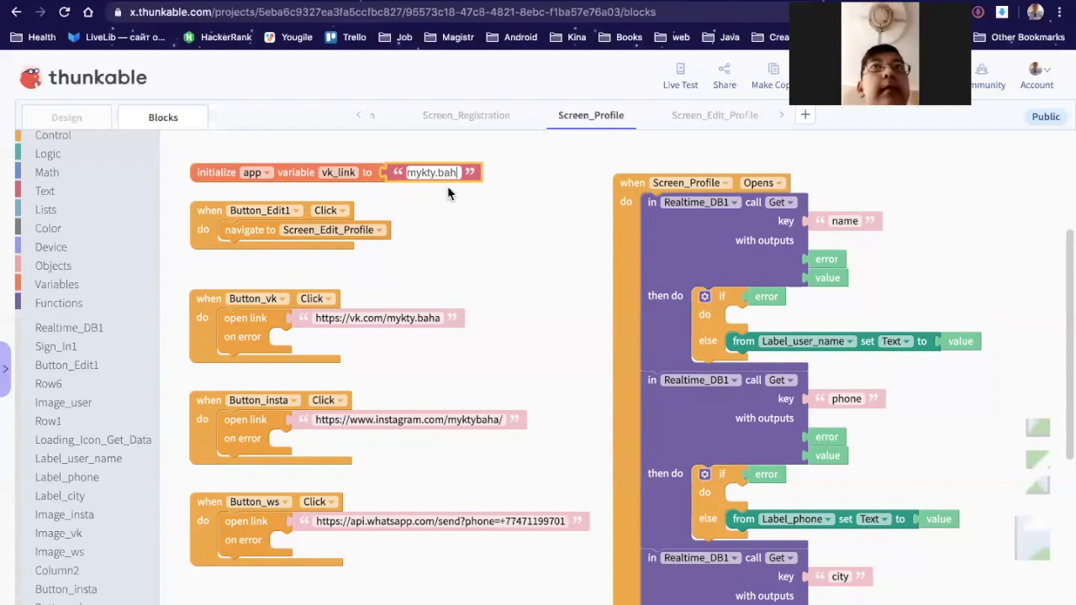
type("a")
key("Return")
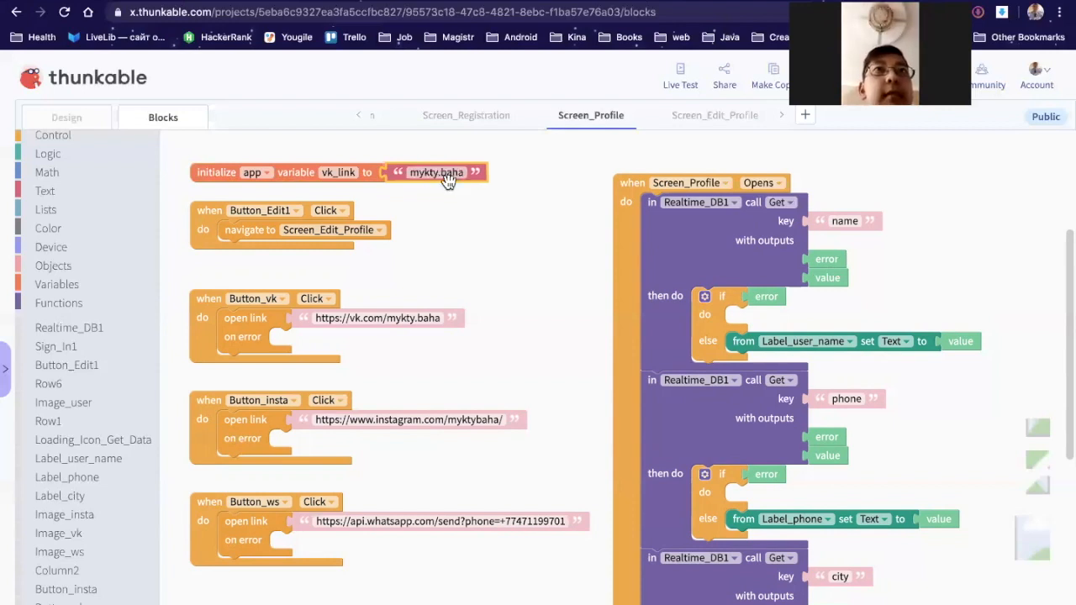
left_click_drag(204, 223, 200, 250)
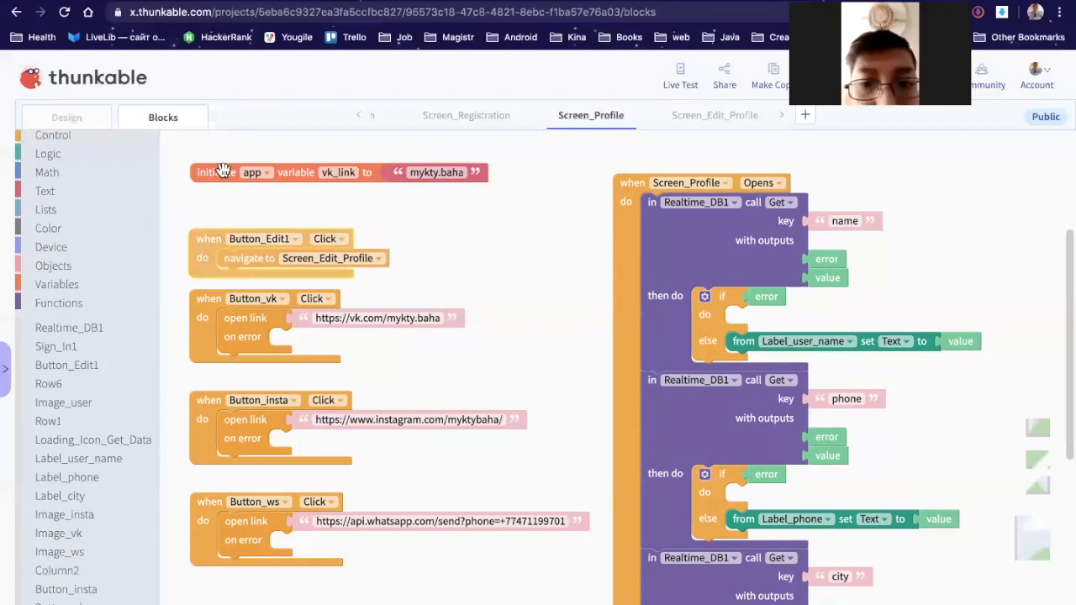
left_click(216, 173)
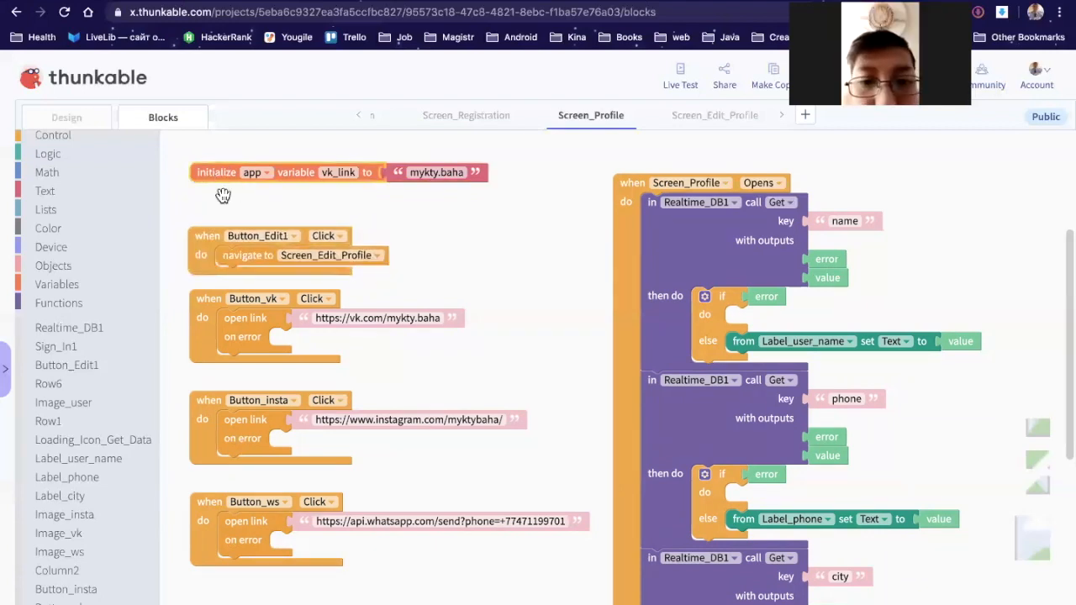
Step: Duplicate the vk_link block and rename the copy insta_link
key("ctrl+c")
key("ctrl+v")
left_click_drag(211, 197, 199, 197)
left_click(337, 202)
left_click(333, 201)
key("BackSpace")
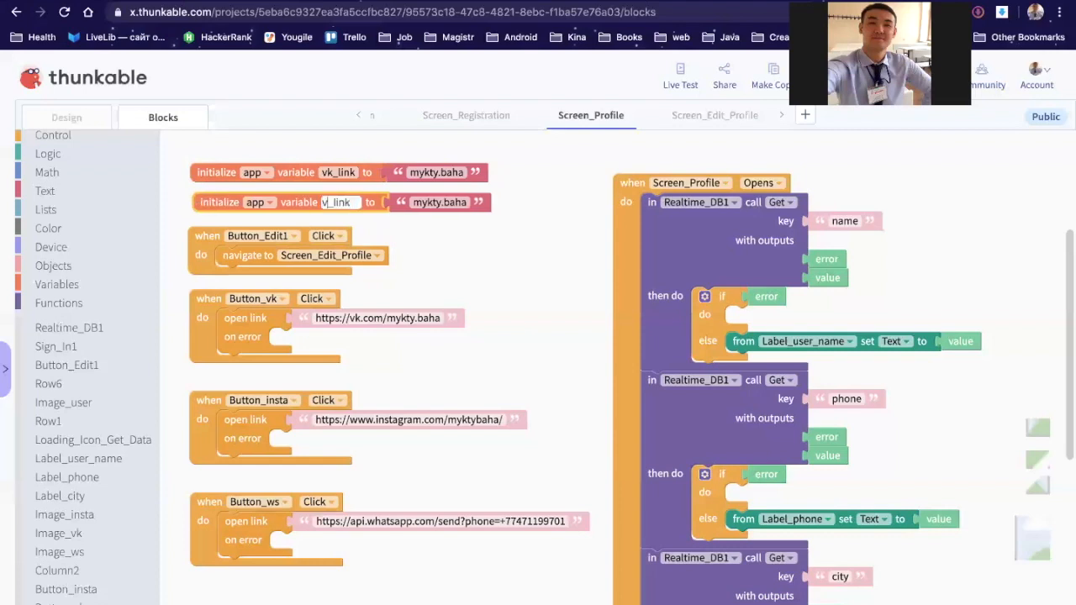
key("BackSpace")
type("insta")
left_click(220, 203)
Step: Duplicate the variable block again as ws_link, parking Button_Edit1's handler at the top right
key("super+c")
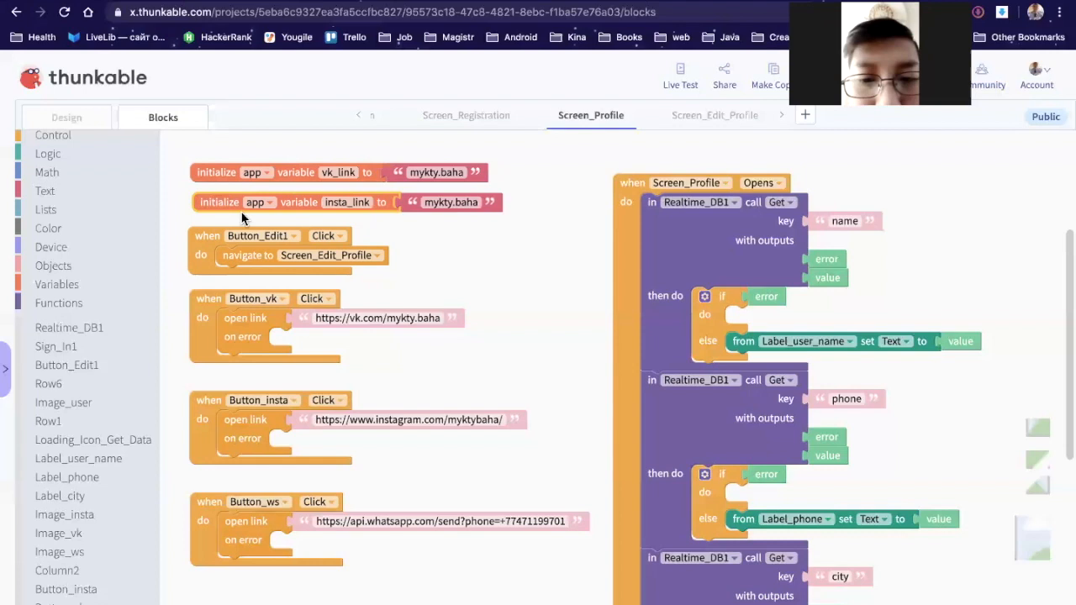
key("super+v")
left_click_drag(199, 255, 824, 347)
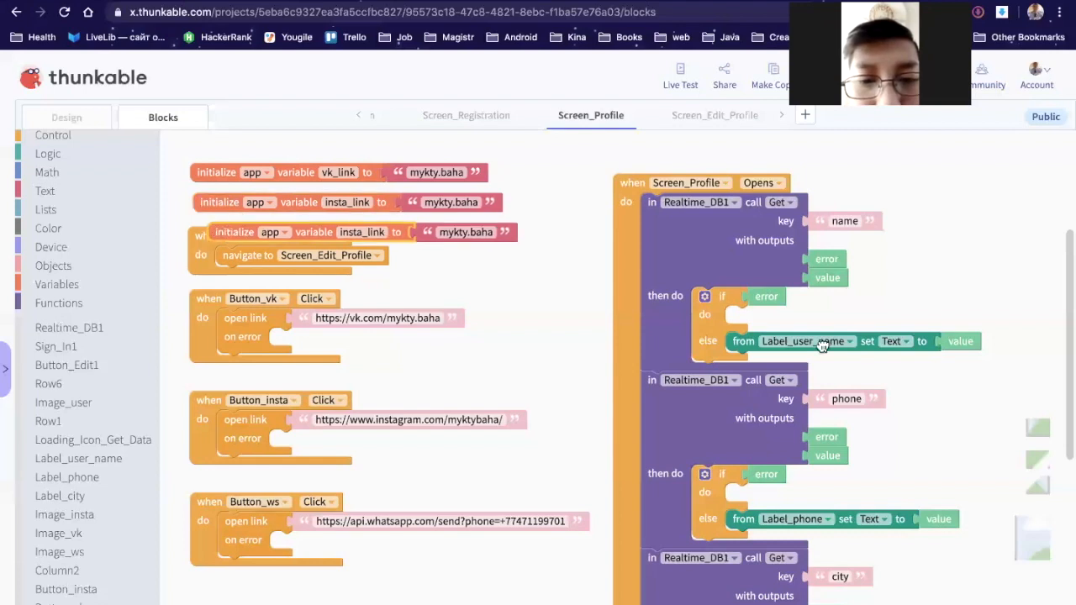
left_click_drag(897, 182, 865, 172)
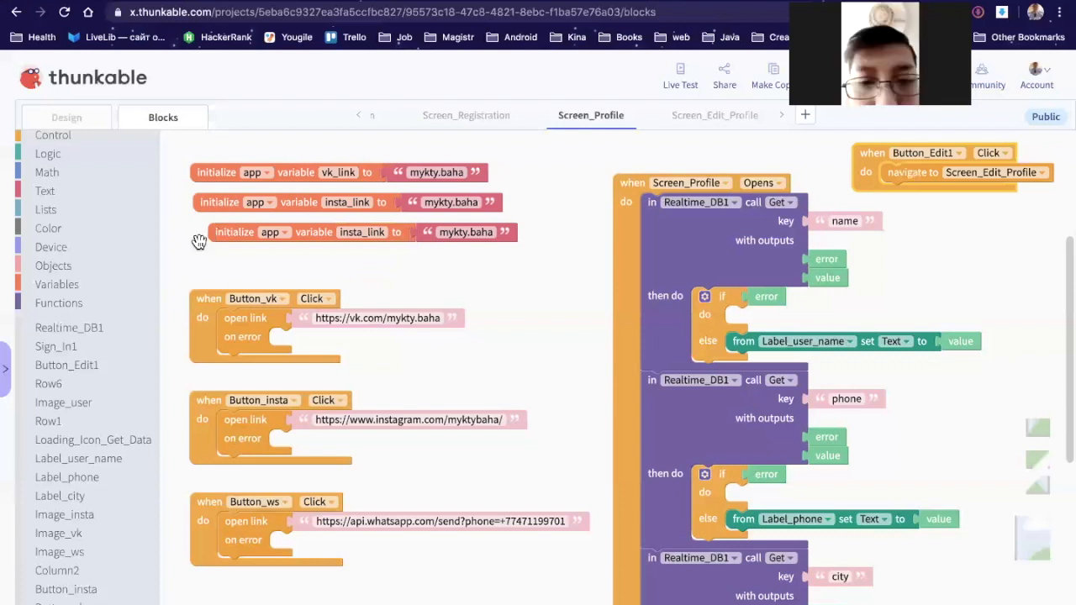
left_click_drag(202, 238, 178, 245)
left_click(336, 240)
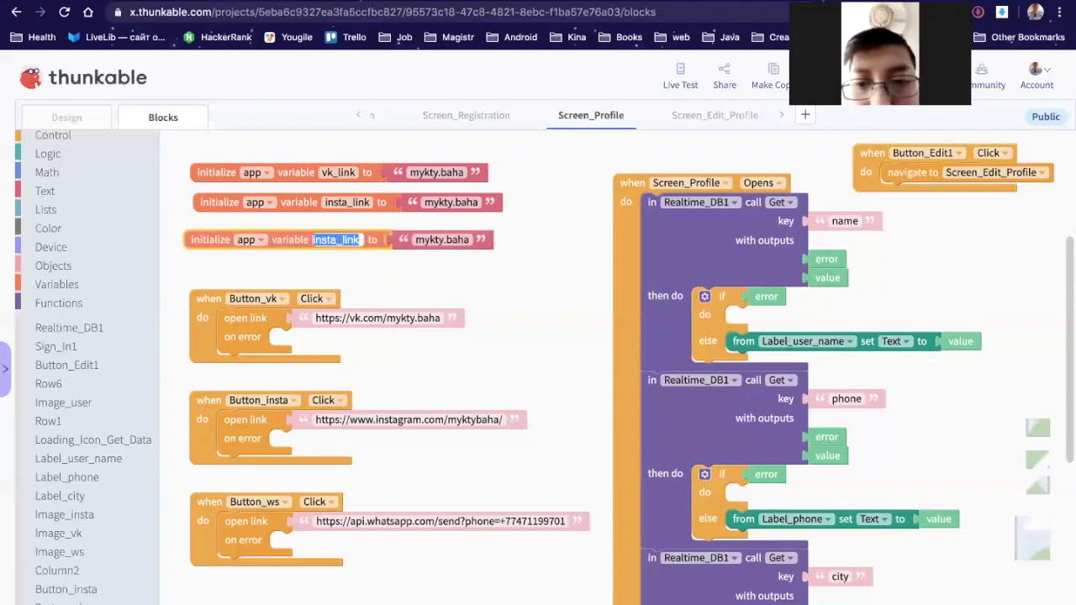
type("ws_link")
key("Return")
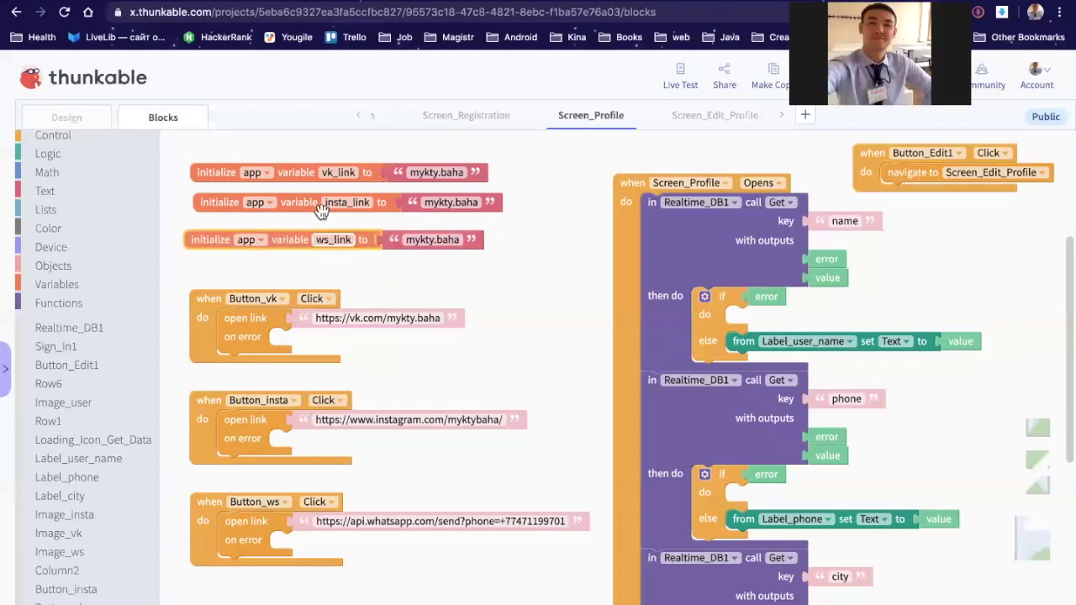
Step: Set insta_link to the Instagram username without the dot and ws_link to the WhatsApp phone number
left_click(450, 202)
key("Delete")
key("Return")
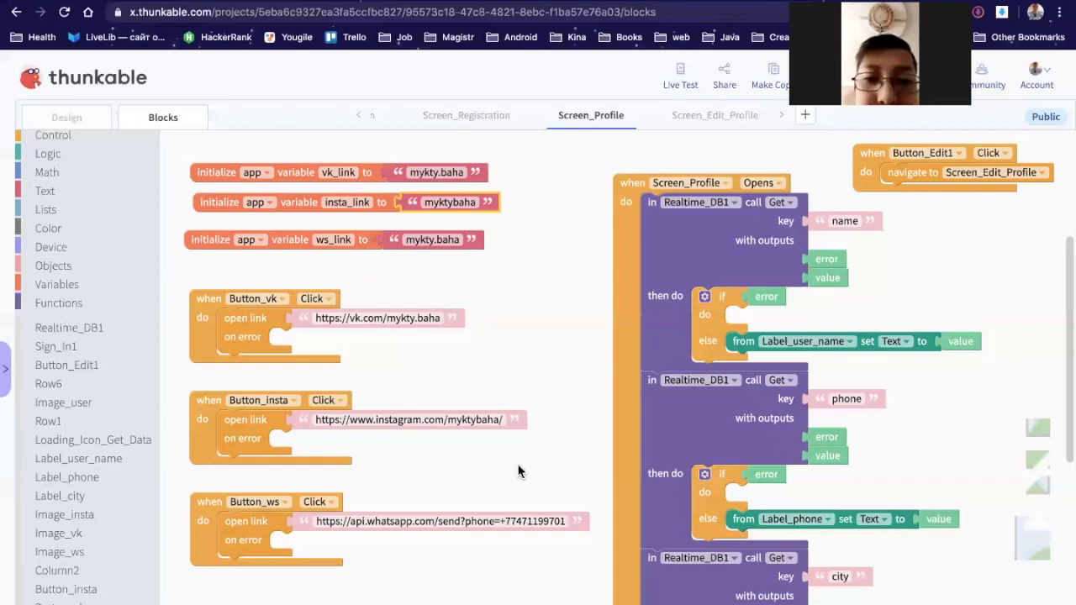
left_click(534, 522)
left_click_drag(554, 525, 568, 522)
left_click(431, 243)
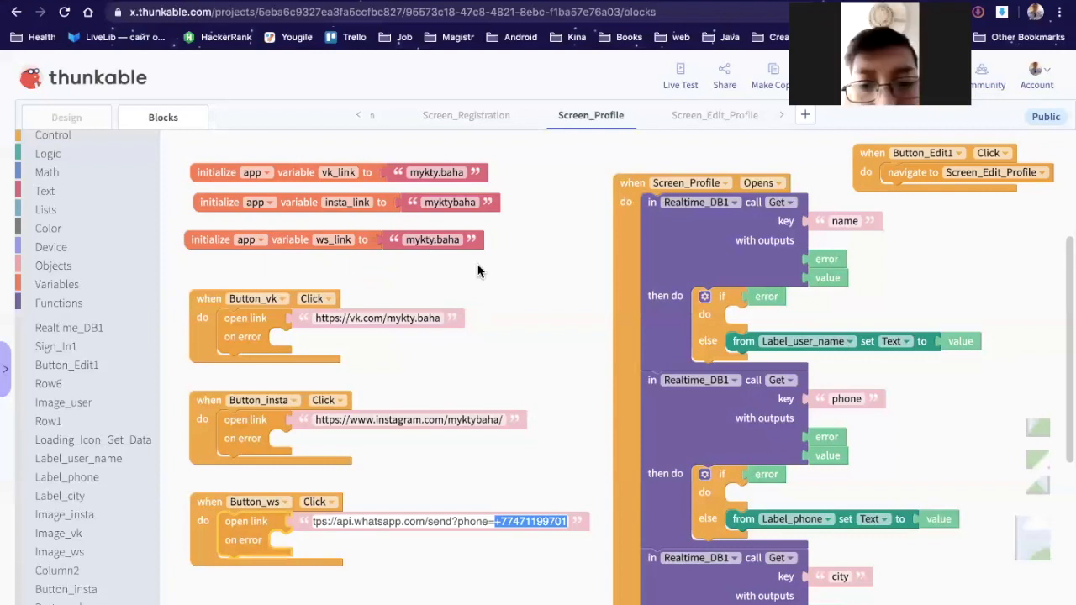
key("super+v")
left_click(538, 312)
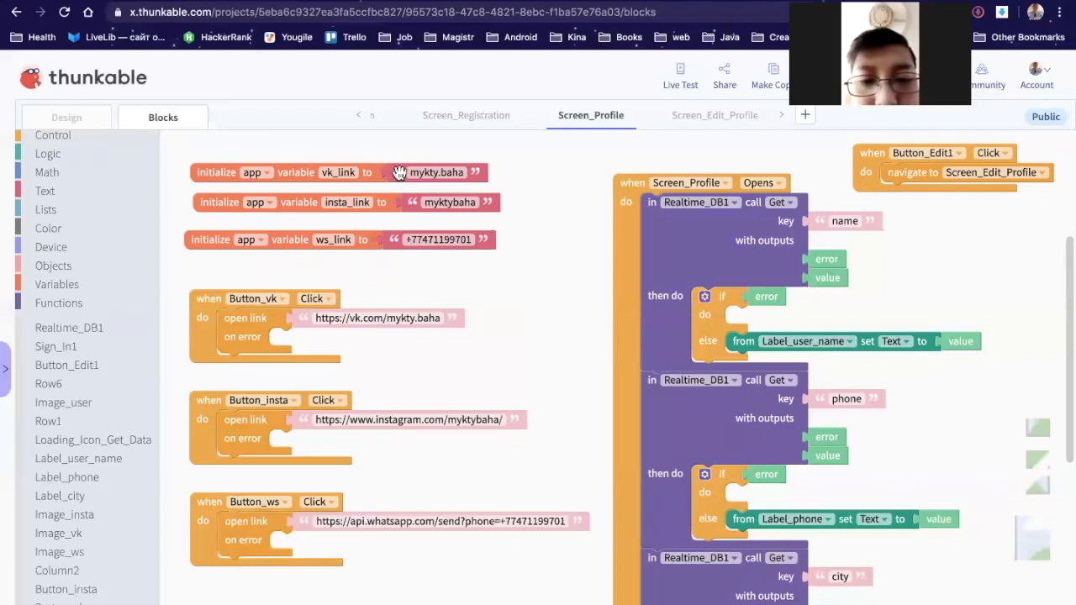
Step: Review the vk_link value and the VK link text
left_click(443, 173)
left_click(427, 320)
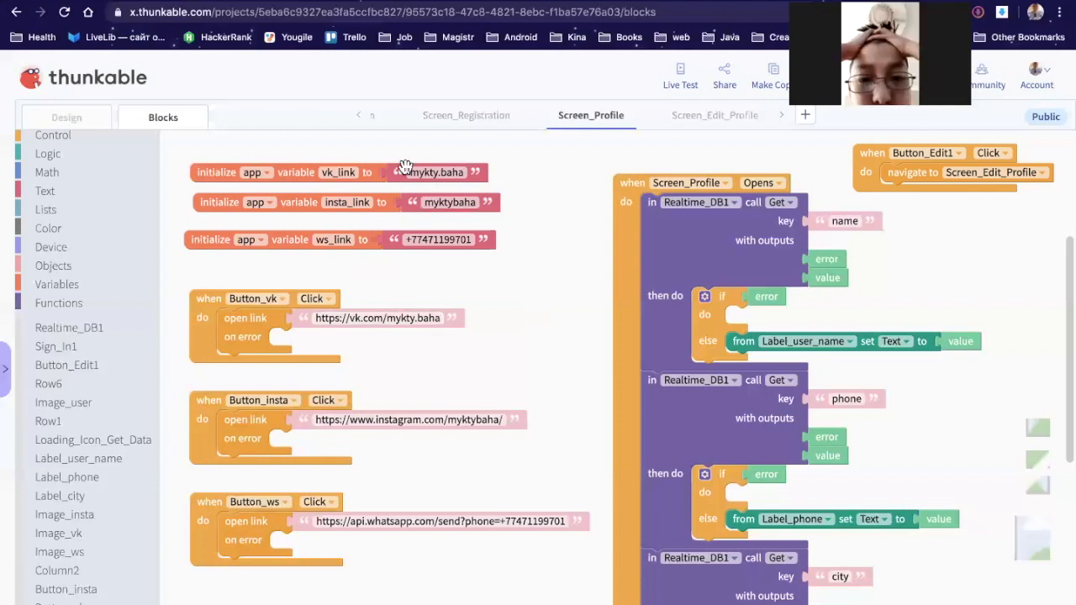
scroll(471, 353, "right", 2)
scroll(471, 353, "down", 1)
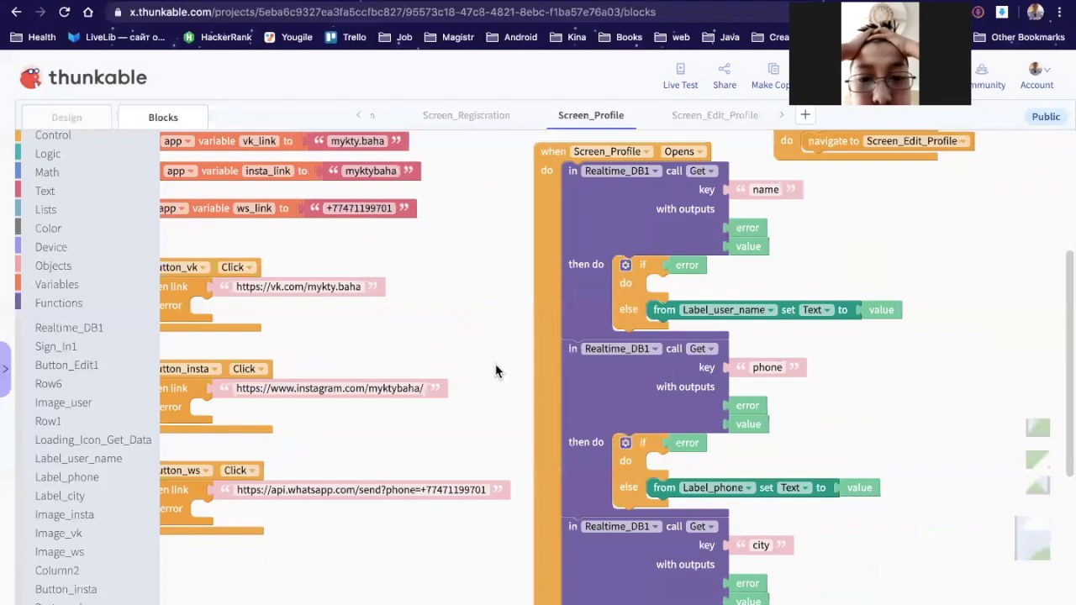
scroll(398, 349, "left", 3)
scroll(399, 348, "up", 1)
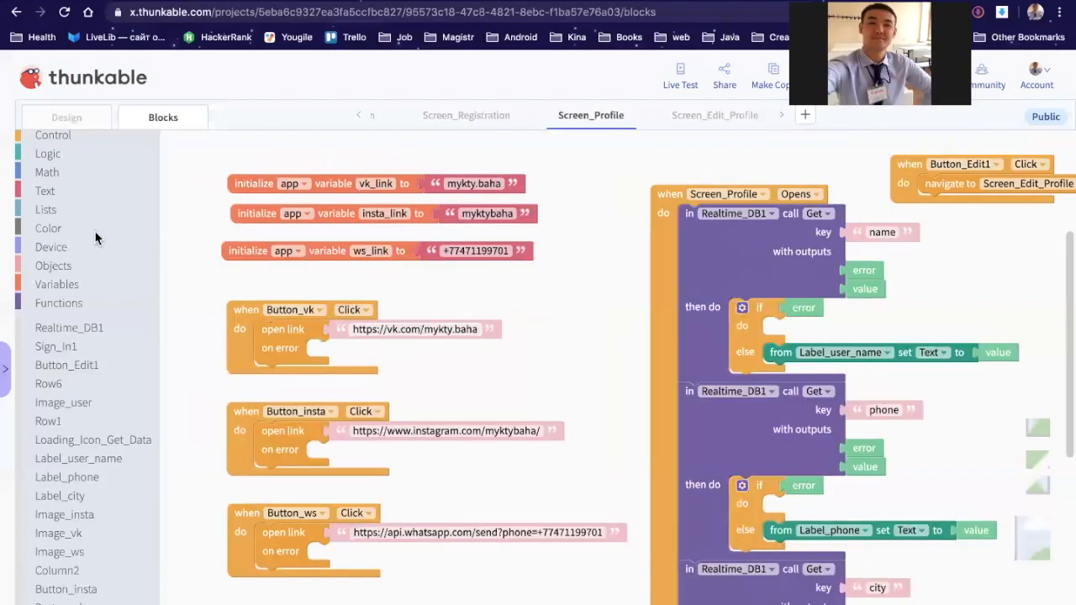
left_click(44, 191)
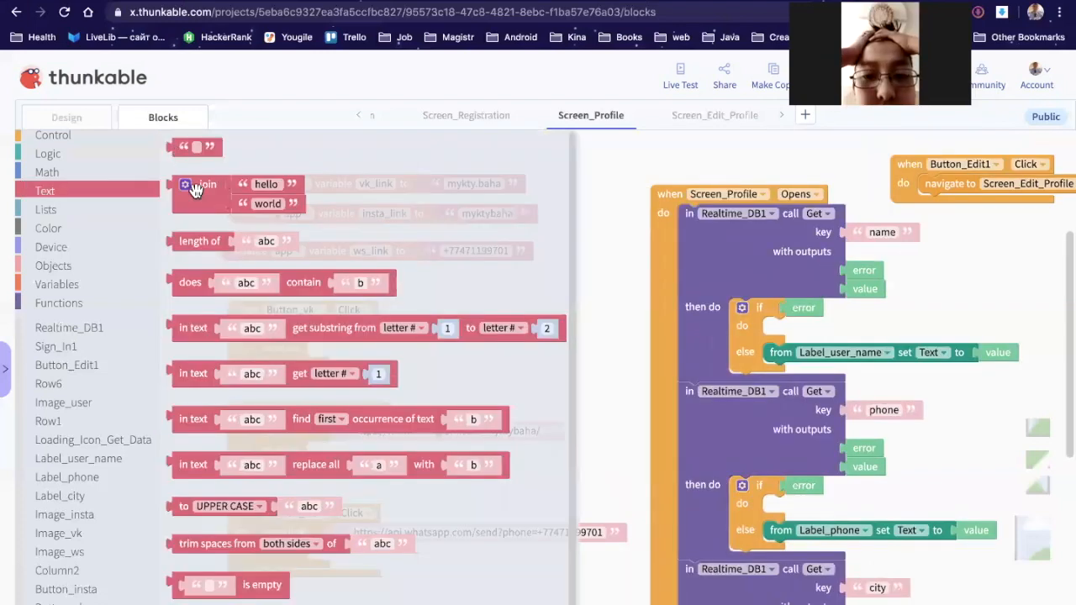
left_click_drag(195, 187, 463, 369)
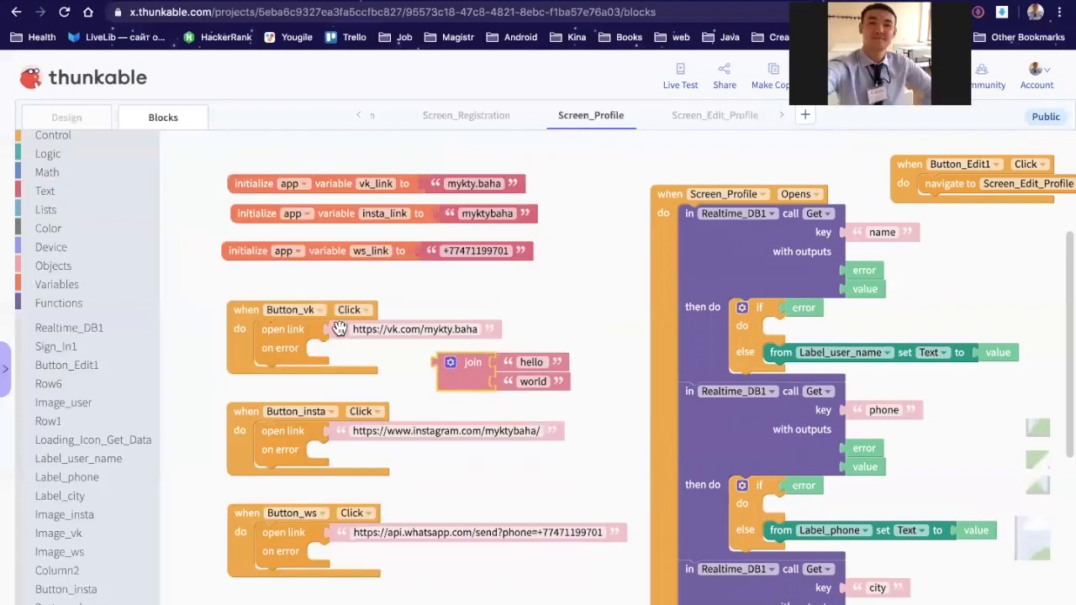
mouse_move(336, 329)
left_mouse_down()
mouse_move(318, 305)
mouse_move(338, 338)
left_mouse_up()
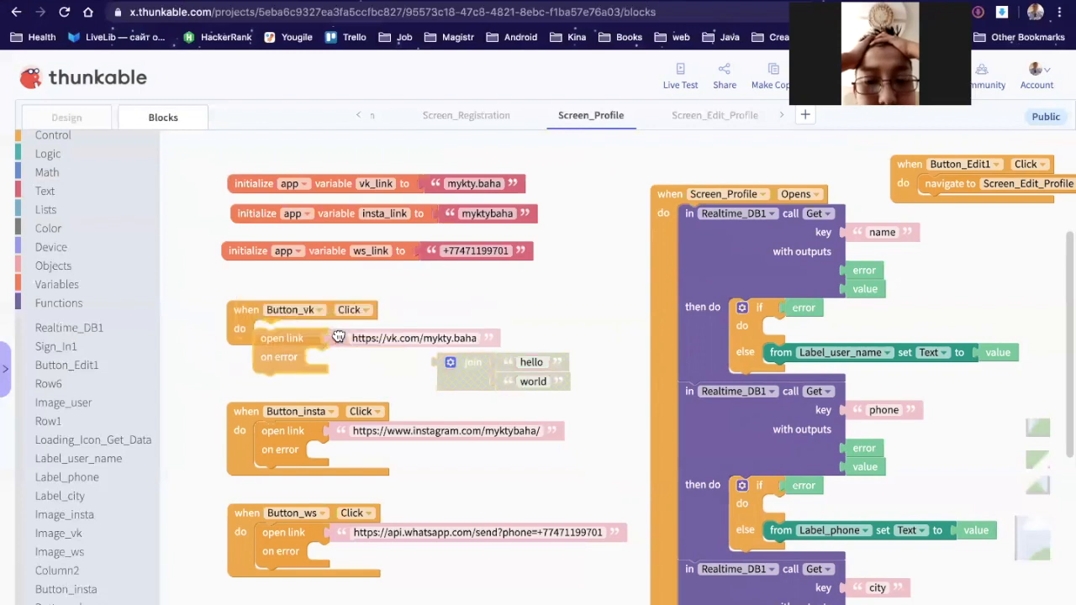
left_click(404, 328)
left_click(422, 327)
left_click(352, 329, "shift")
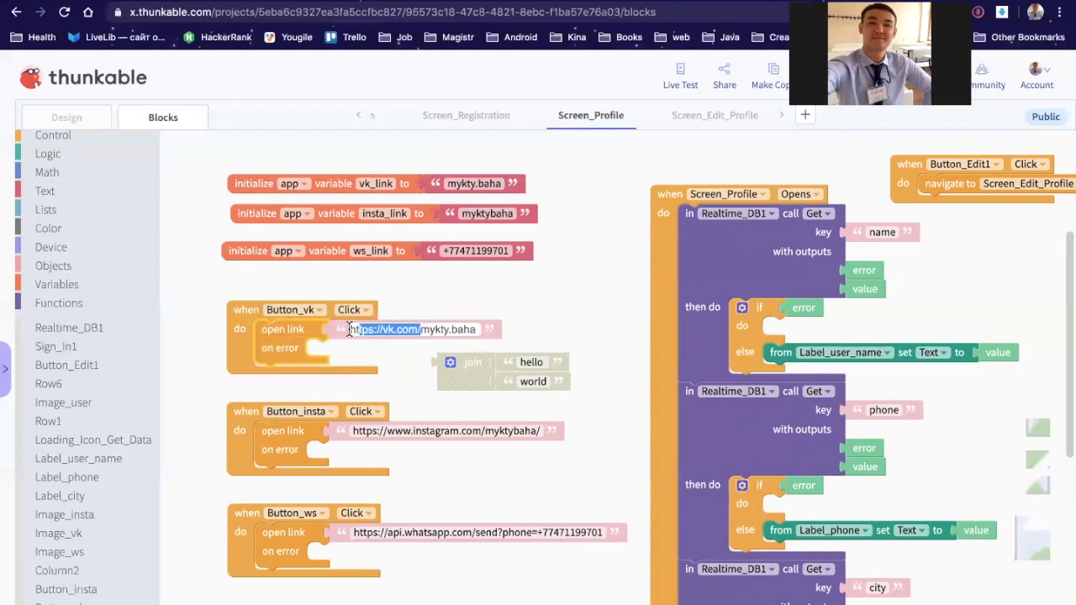
key("ctrl+c")
left_click(514, 355)
key("ctrl+v")
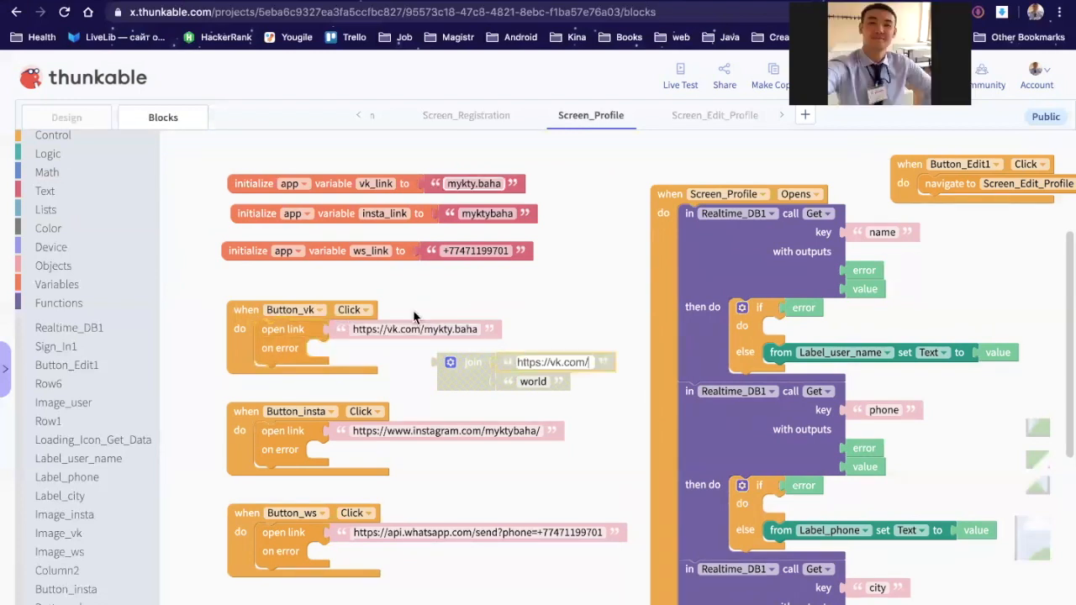
left_click(503, 383)
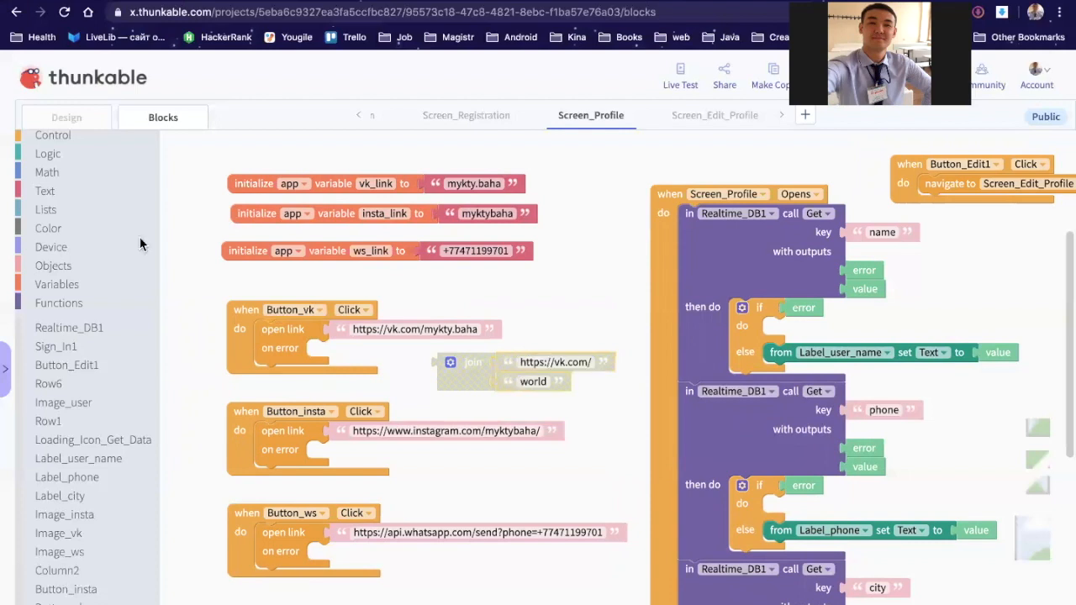
left_click(77, 186)
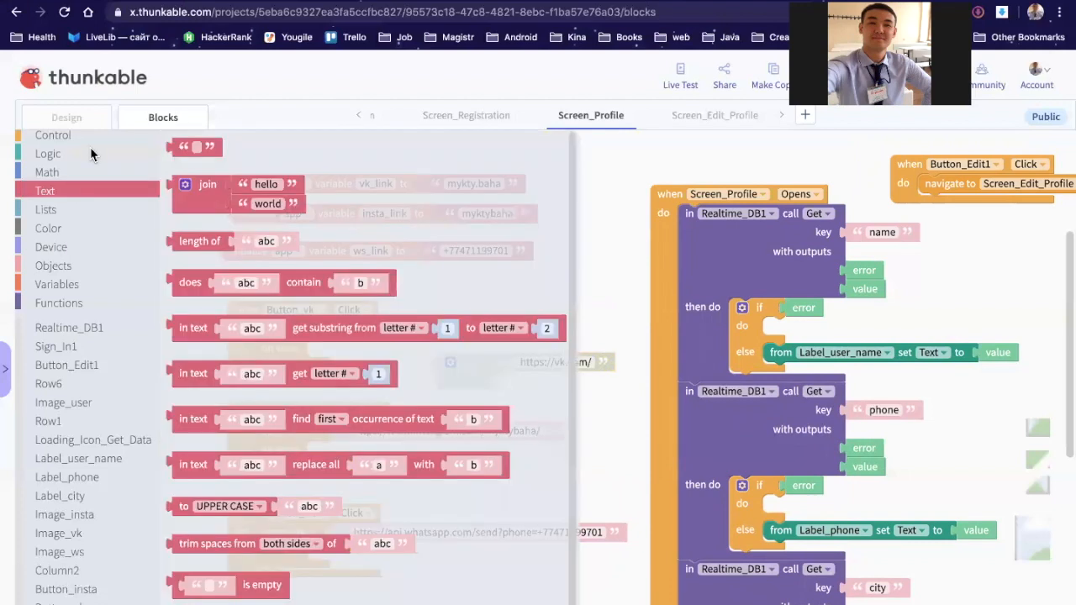
left_click(51, 284)
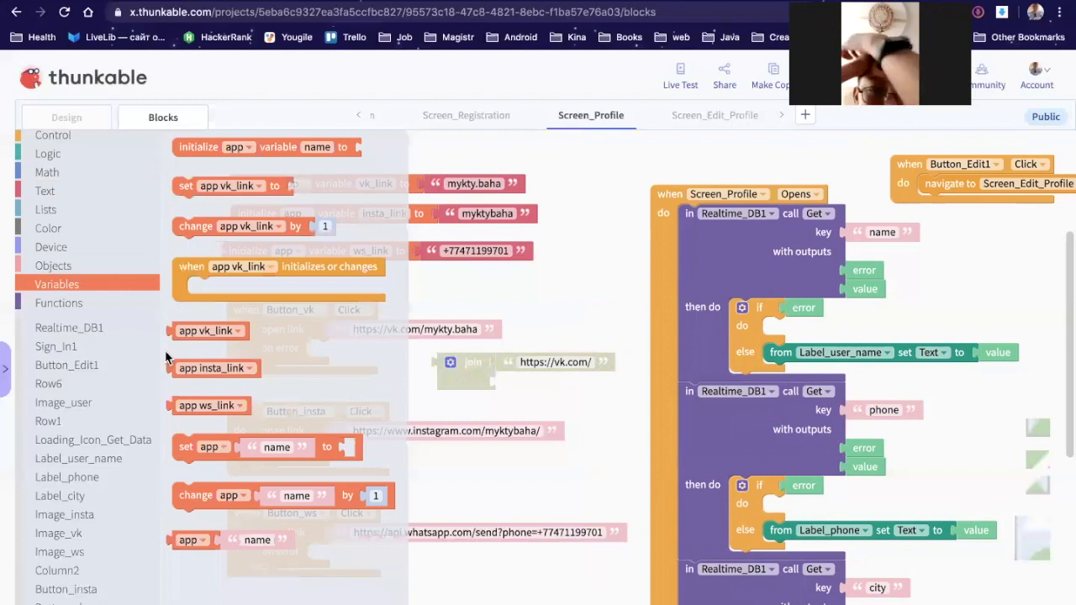
left_click(181, 330)
left_click_drag(489, 383, 547, 377)
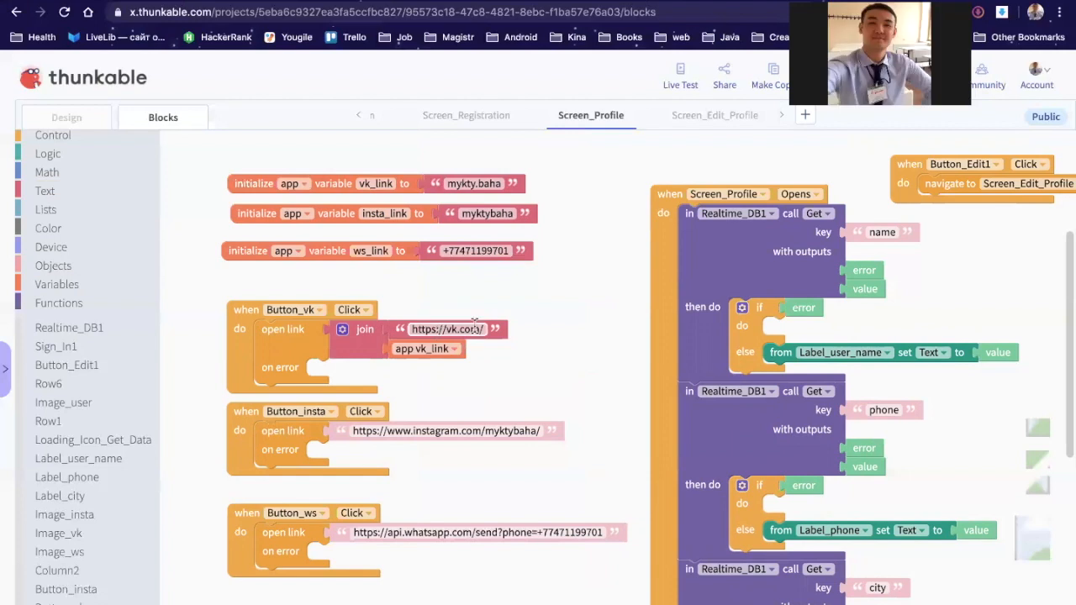
left_click(445, 330)
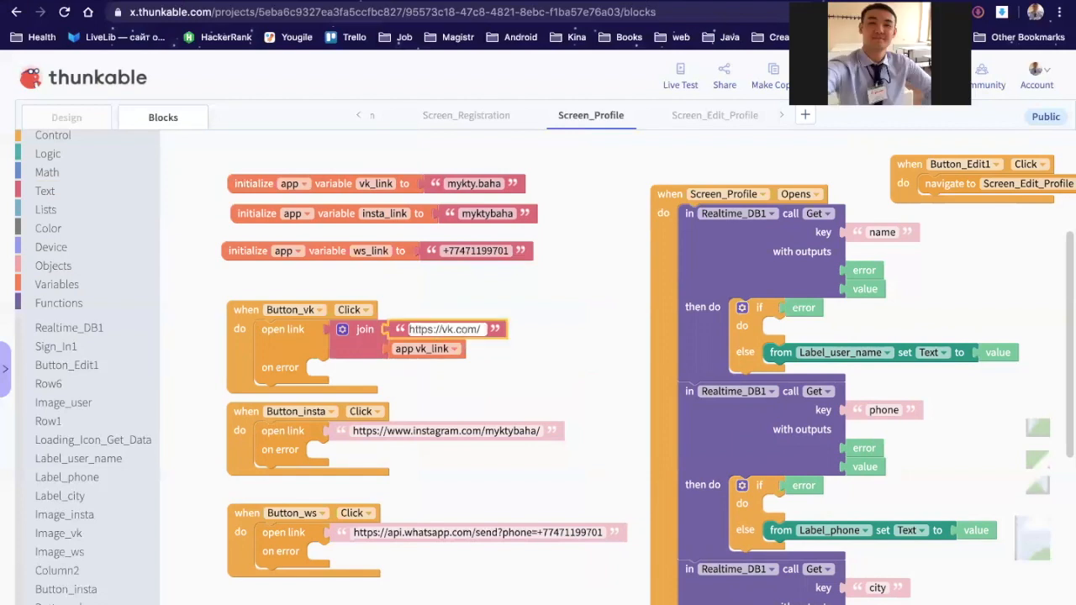
type("myktyb")
key("BackSpace")
type(".")
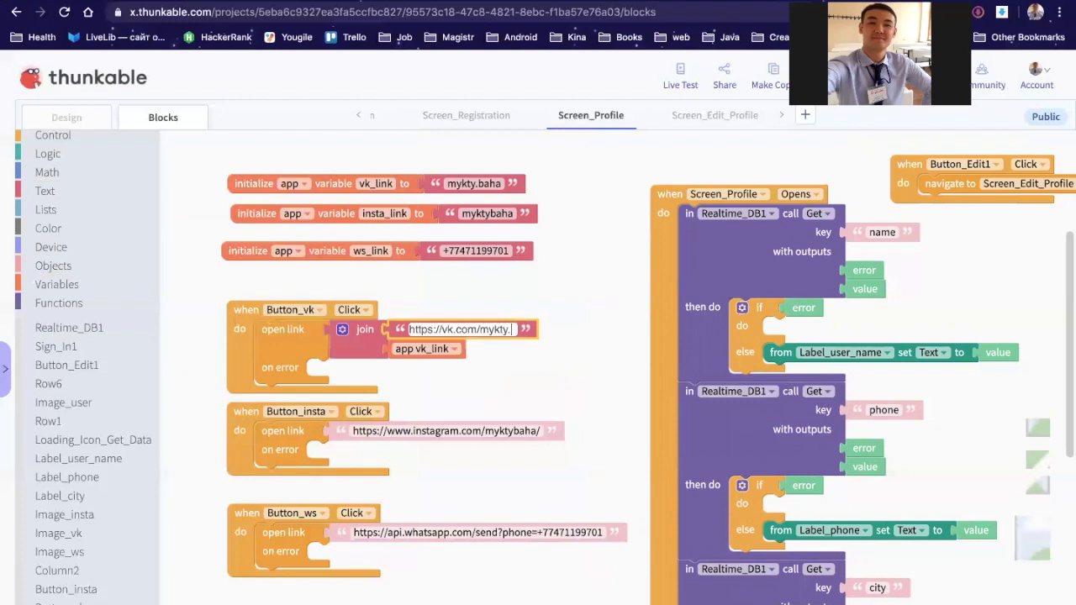
type("baha")
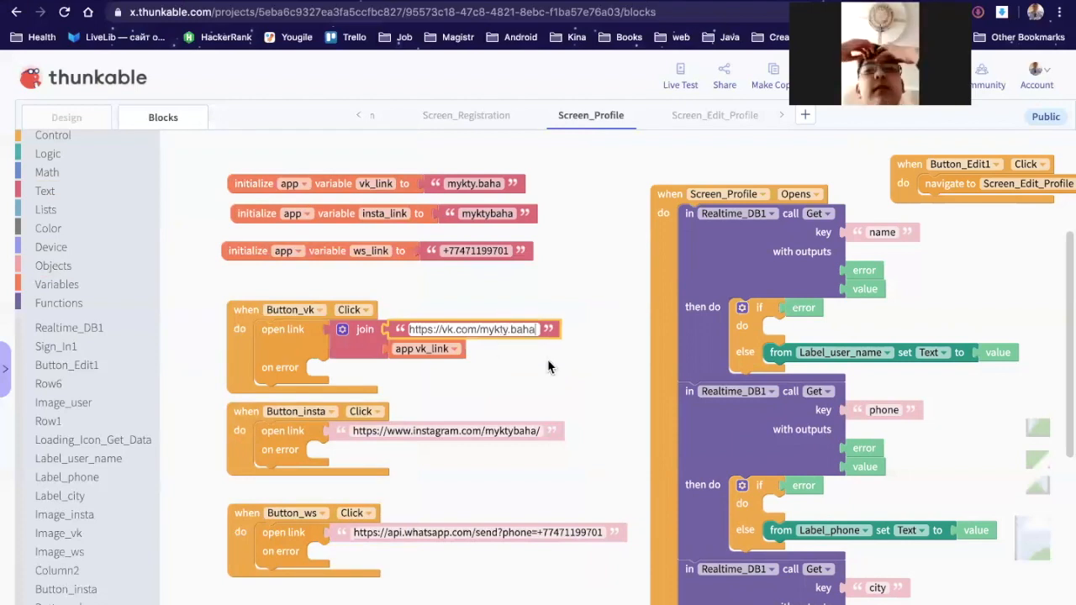
key("BackSpace")
key("BackSpace")
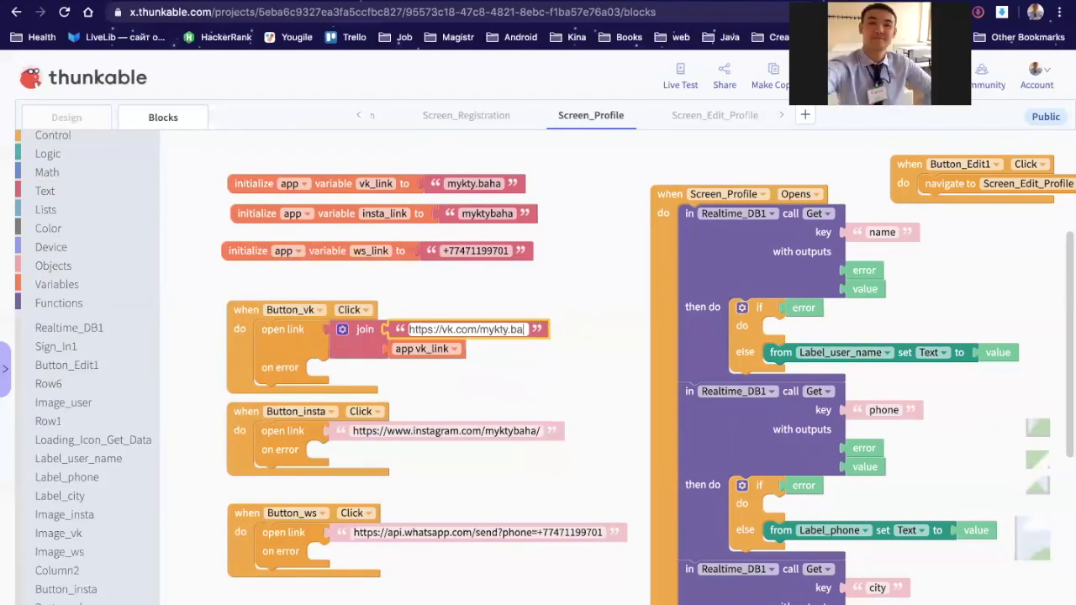
key("BackSpace")
key("BackSpace")
key("BackSpace")
key("BackSpace")
key("BackSpace")
key("BackSpace")
key("BackSpace")
key("BackSpace")
key("BackSpace")
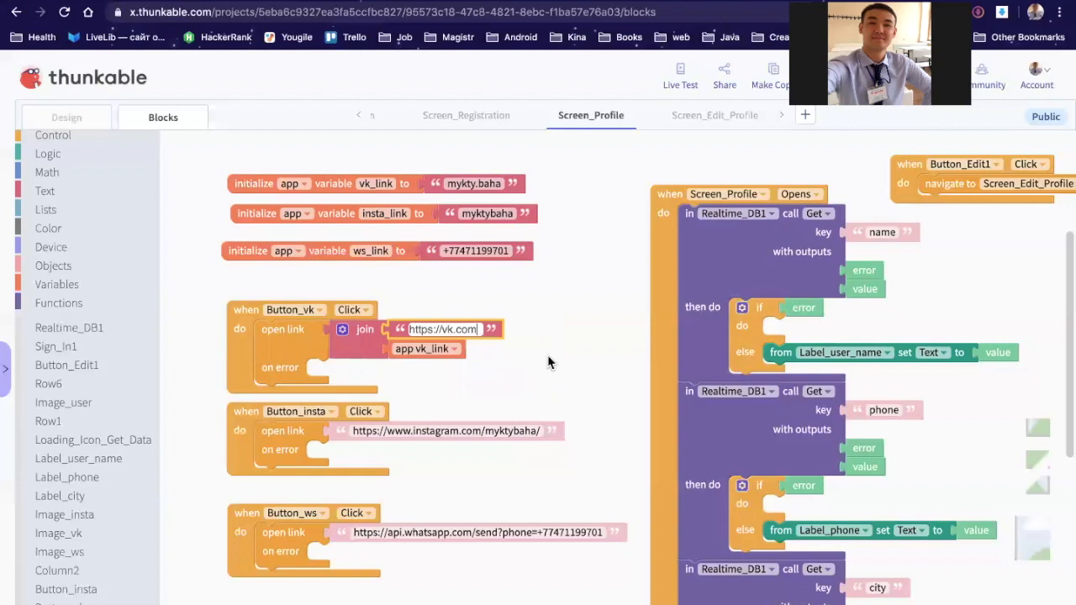
left_click(488, 344)
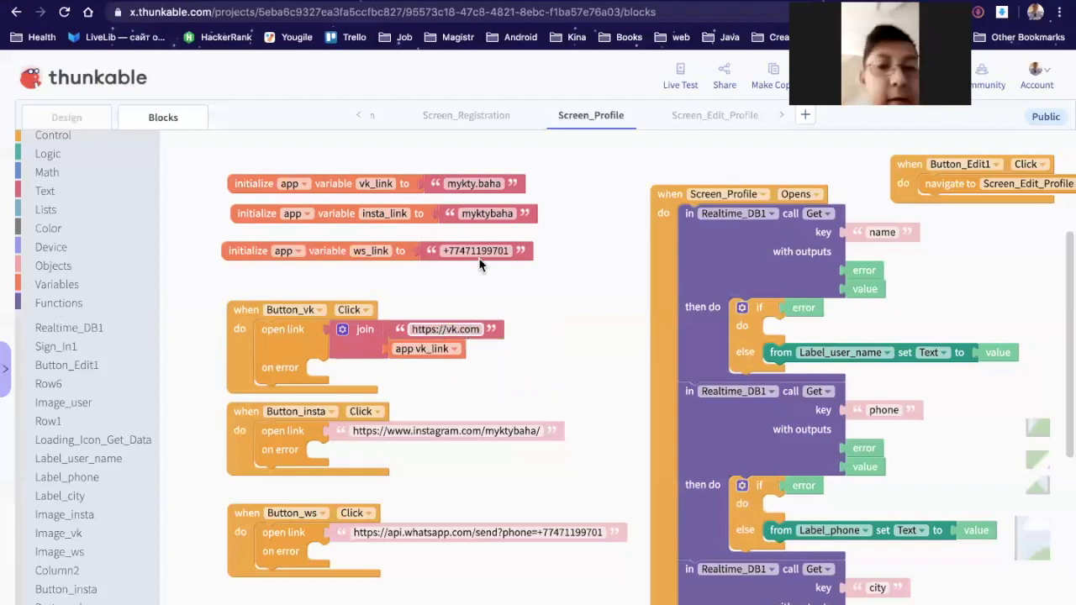
left_click(345, 332)
key("ctrl+c")
key("ctrl+v")
left_click_drag(363, 371, 356, 437)
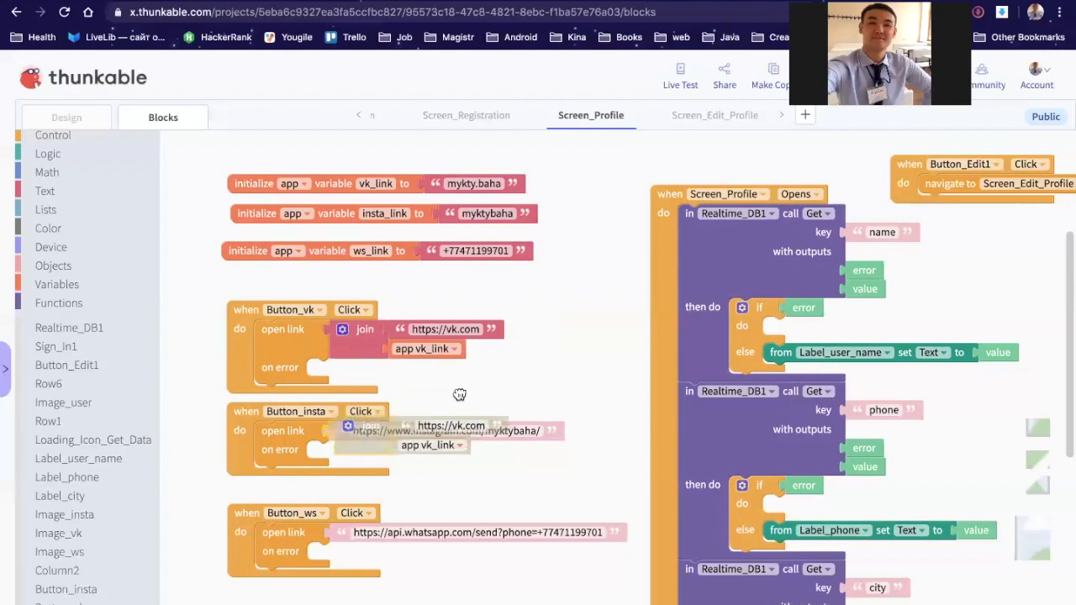
left_click(478, 431)
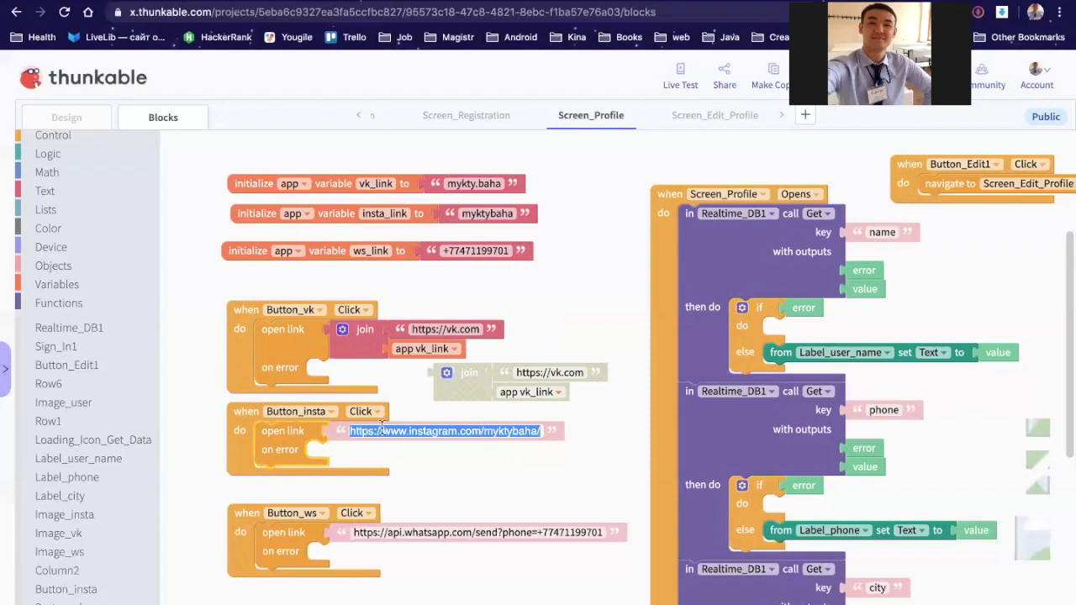
left_click(355, 431)
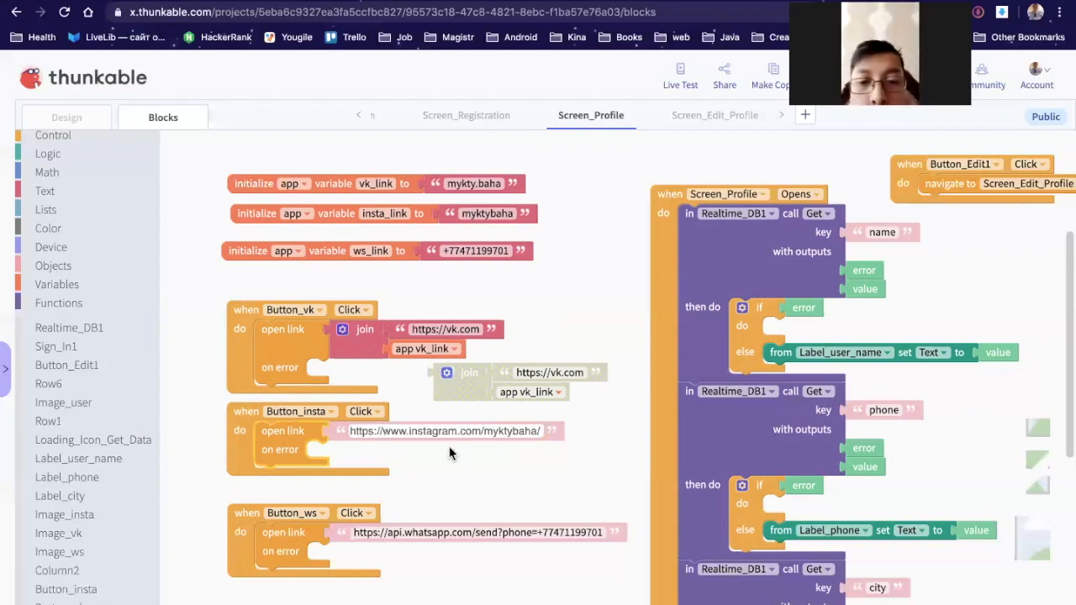
left_click(486, 431, "shift")
left_click(547, 373)
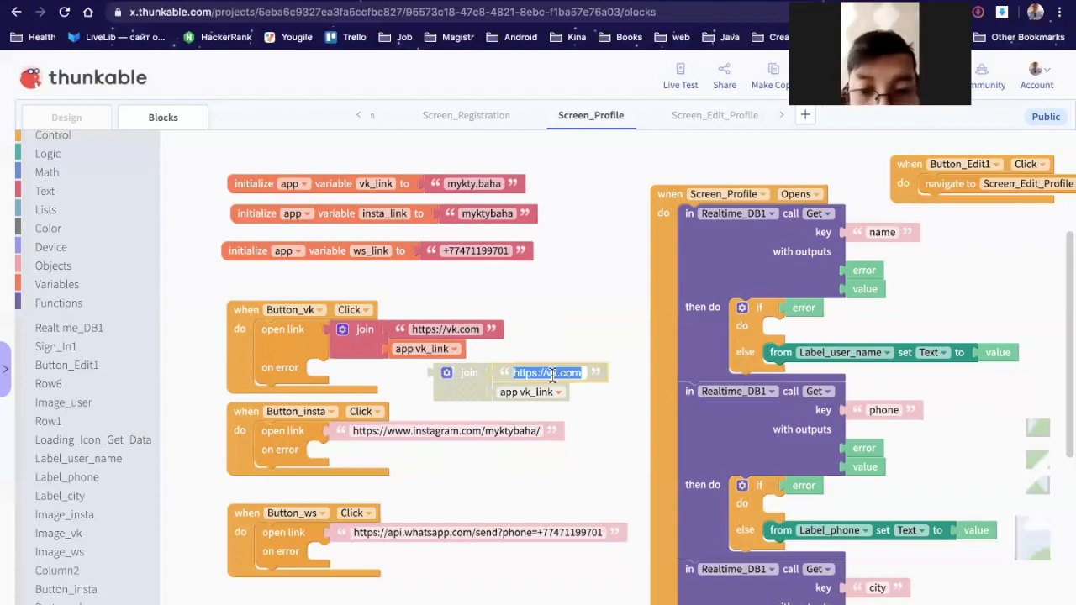
key("ctrl+v")
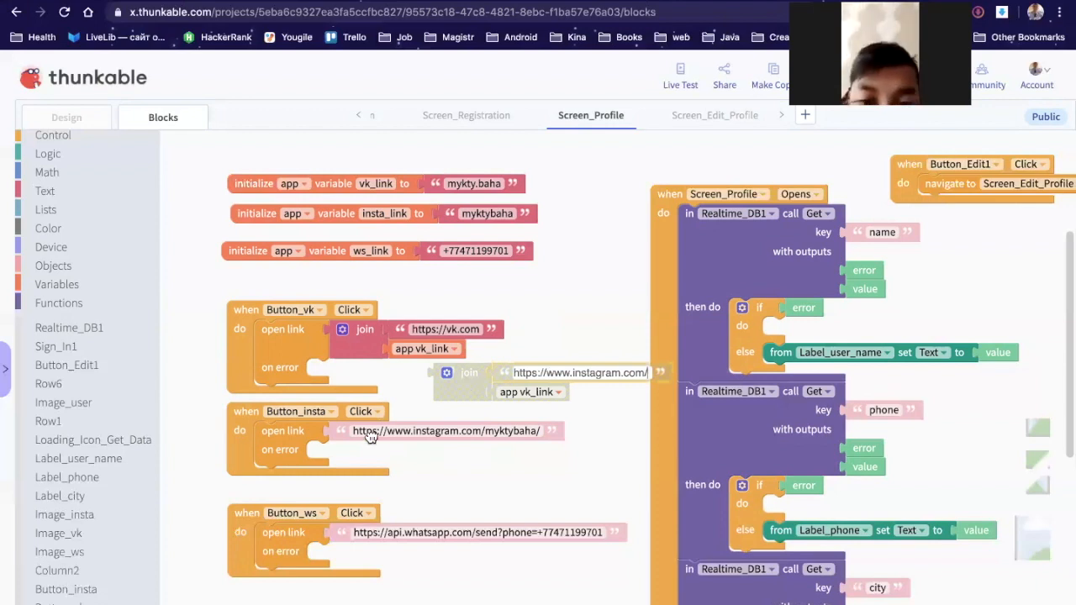
left_click_drag(473, 377, 371, 438)
left_click(446, 454)
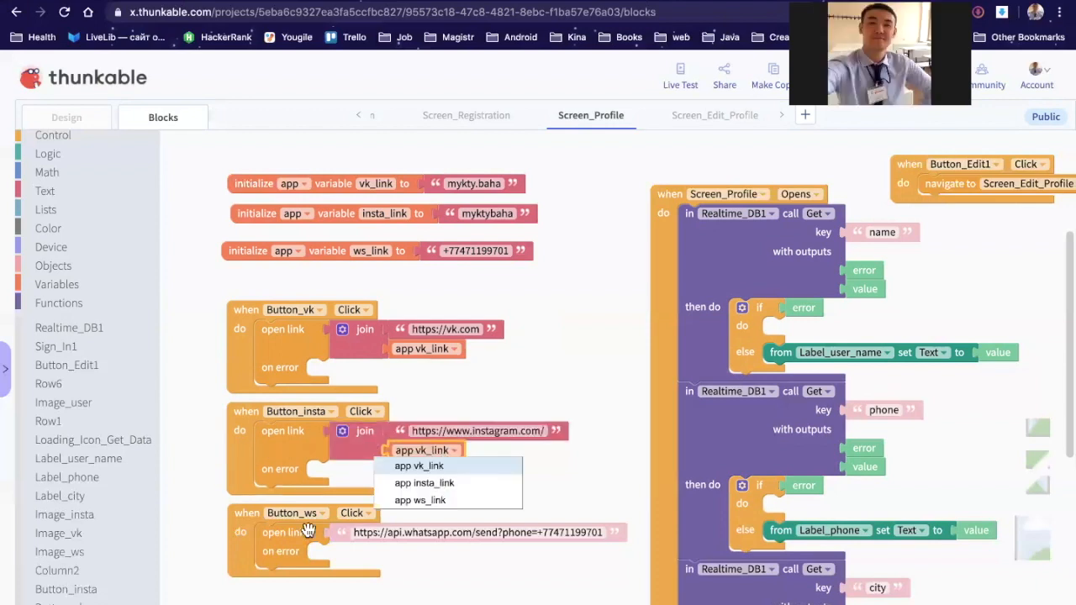
left_click(425, 484)
left_click_drag(239, 525, 236, 547)
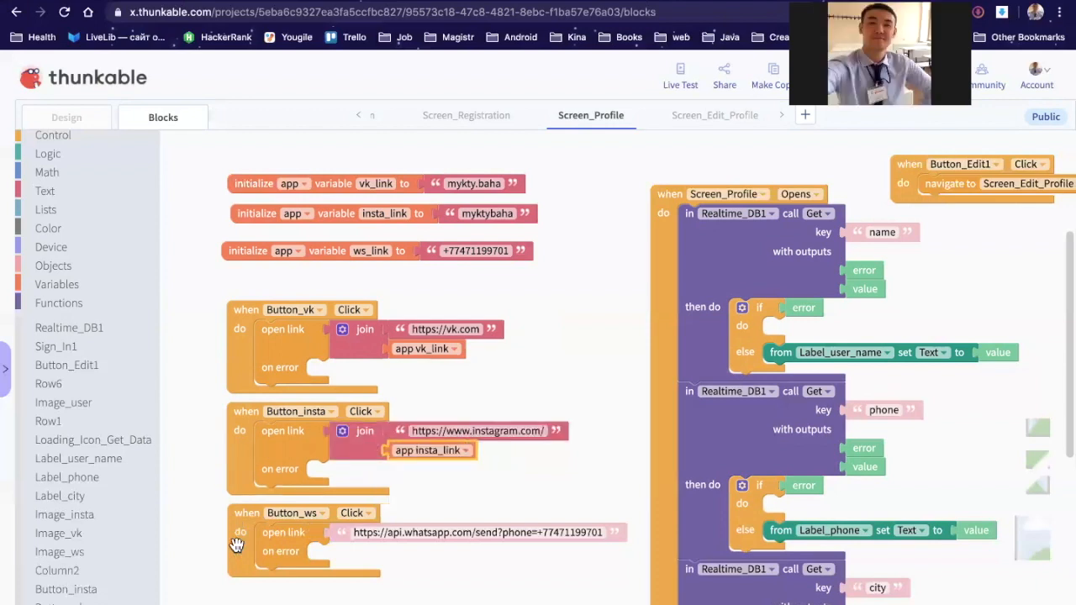
right_click(345, 448)
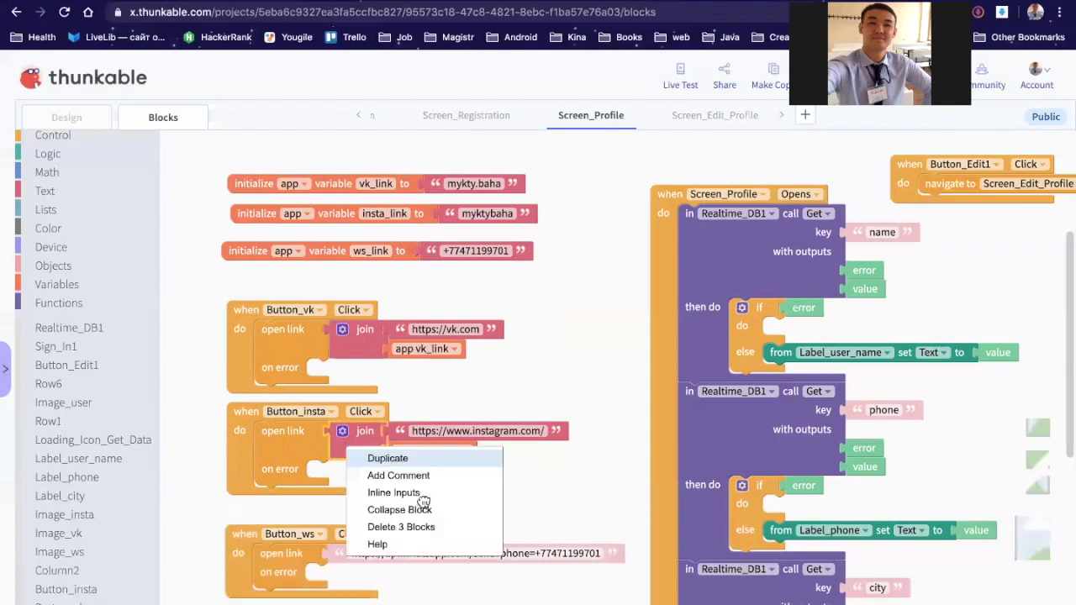
left_click(388, 458)
left_click(492, 545)
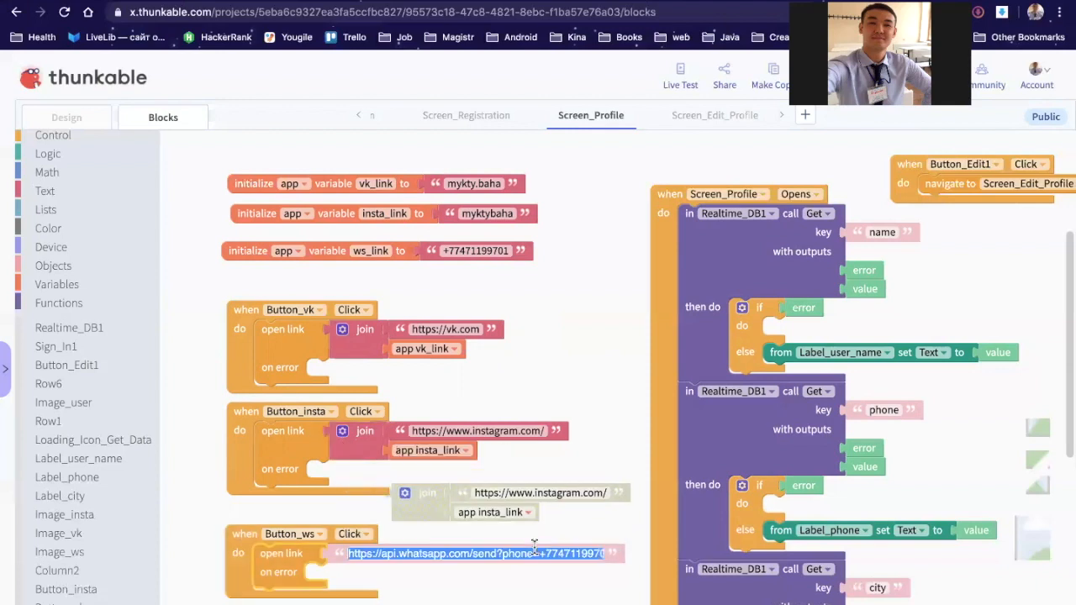
left_click(534, 551)
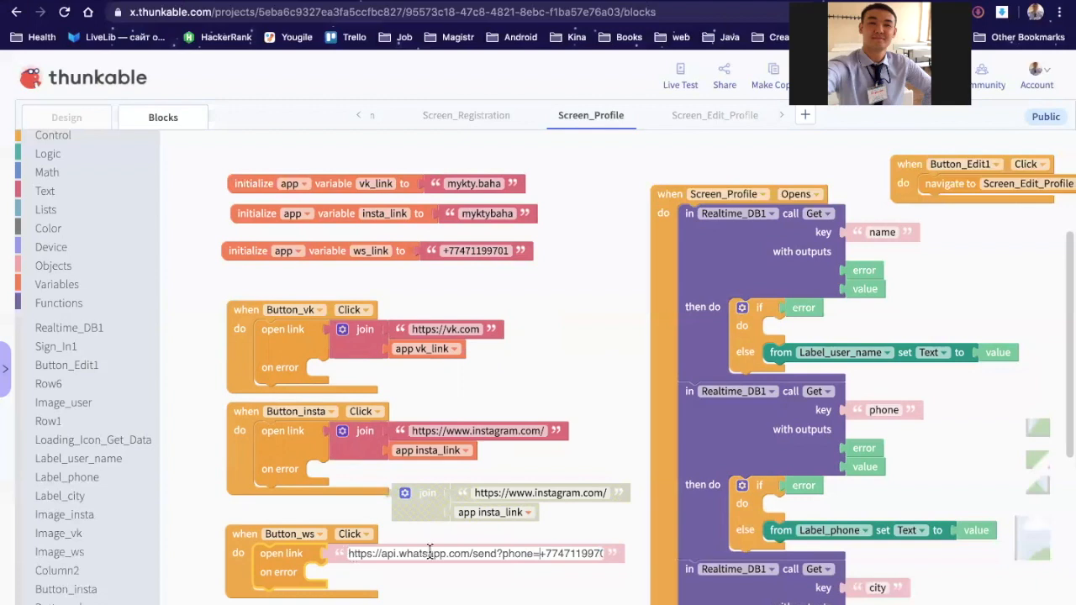
key("shift+Home")
left_click(491, 490)
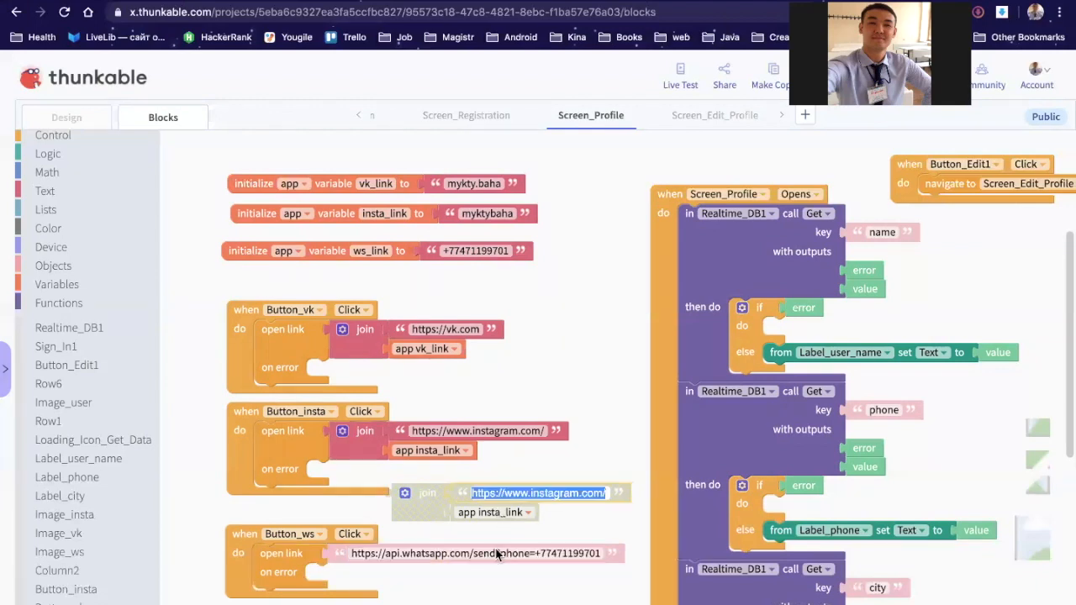
key("ctrl+v")
left_click(488, 512)
left_click(486, 560)
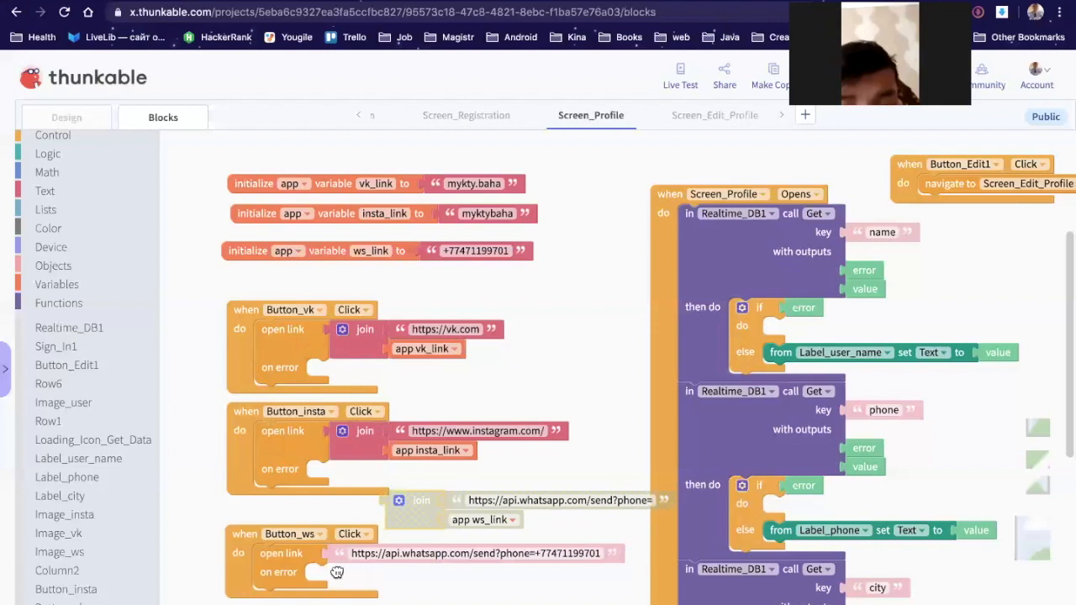
left_click_drag(421, 500, 361, 553)
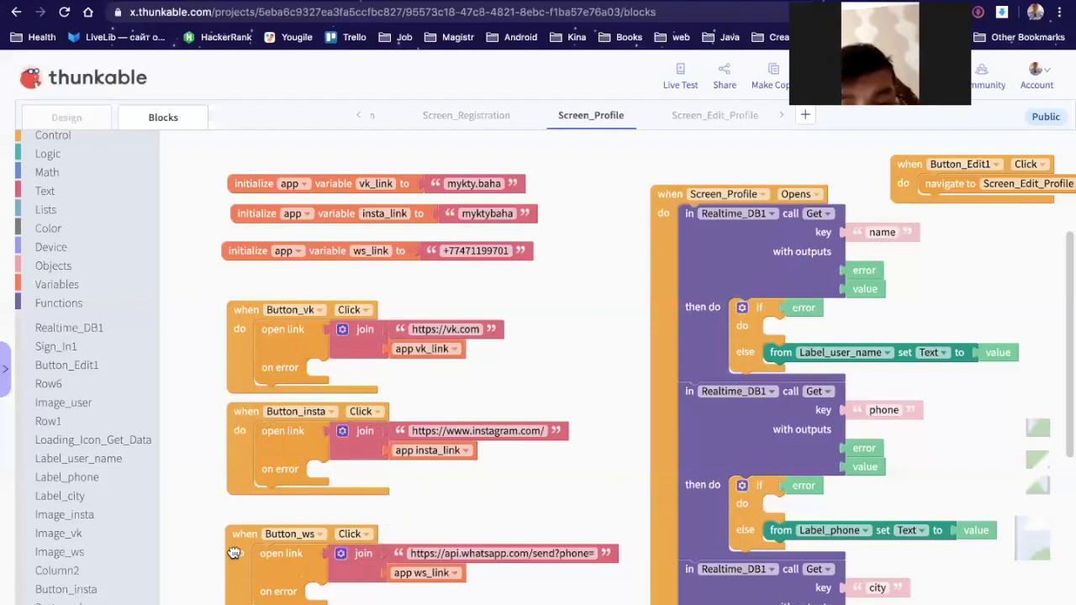
left_click_drag(234, 553, 235, 549)
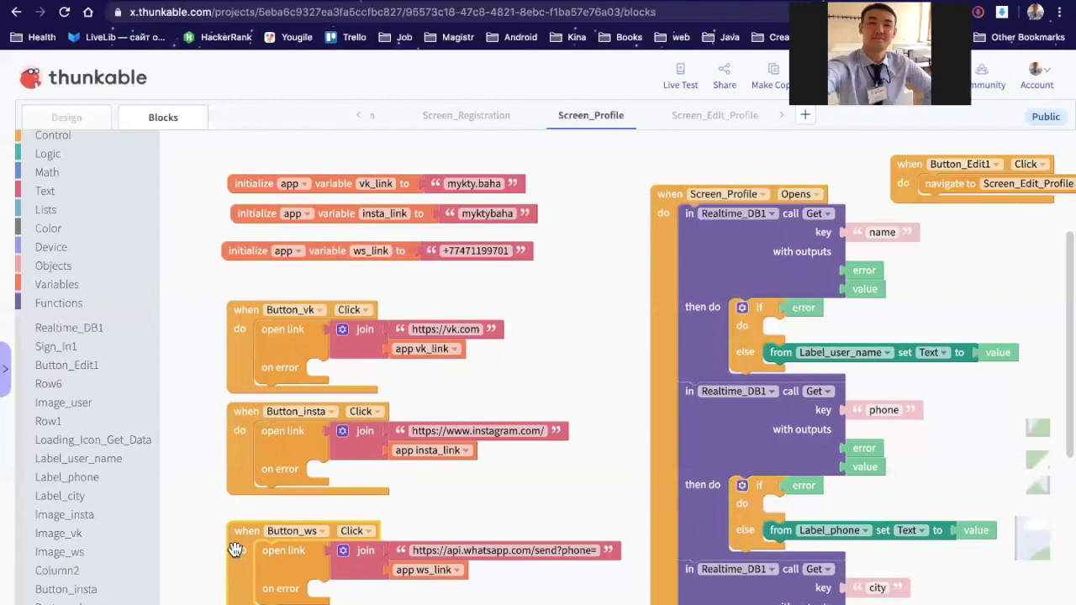
left_click(681, 91)
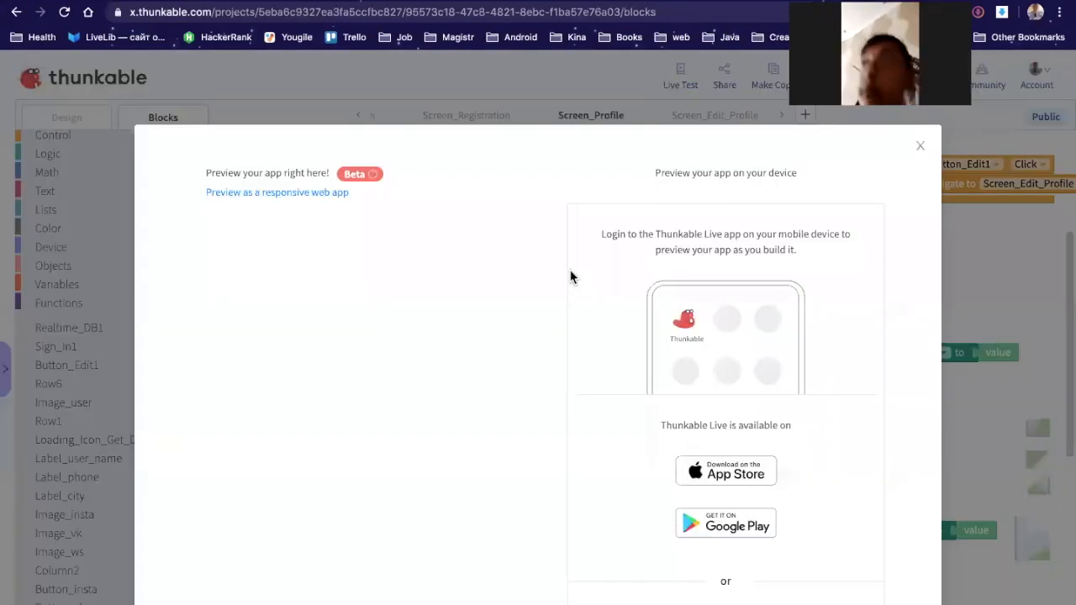
key("Escape")
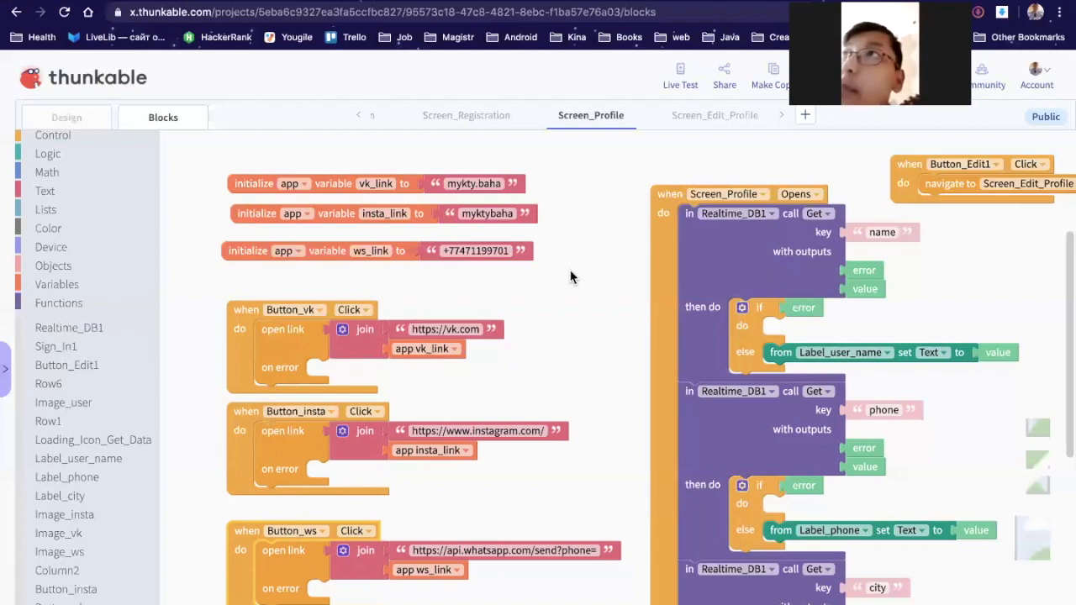
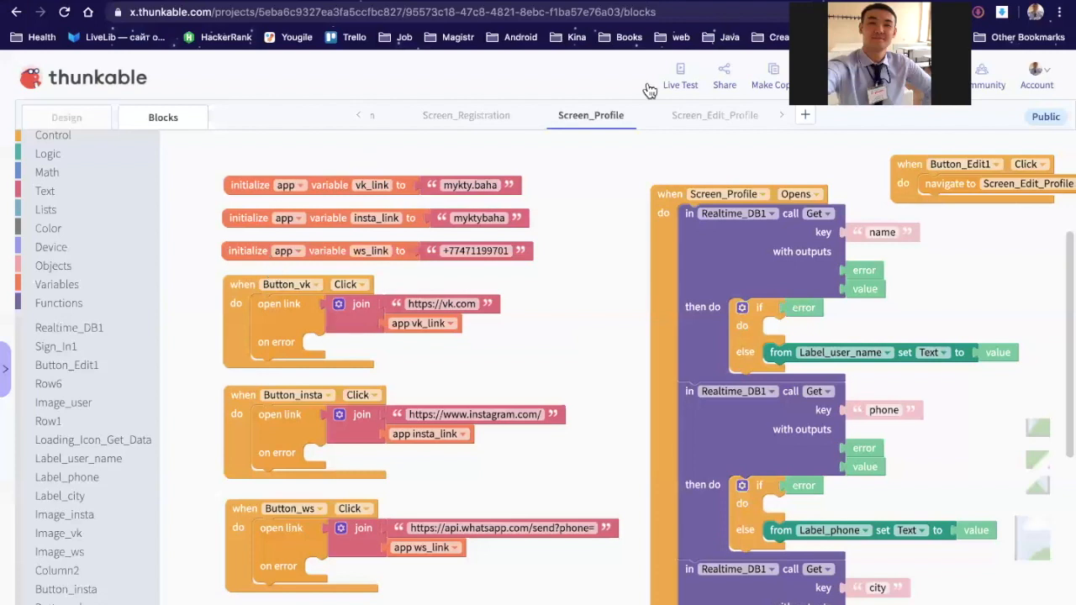
Step: Open vk.com in a new browser tab and check your profile's short address
key("ctrl+t")
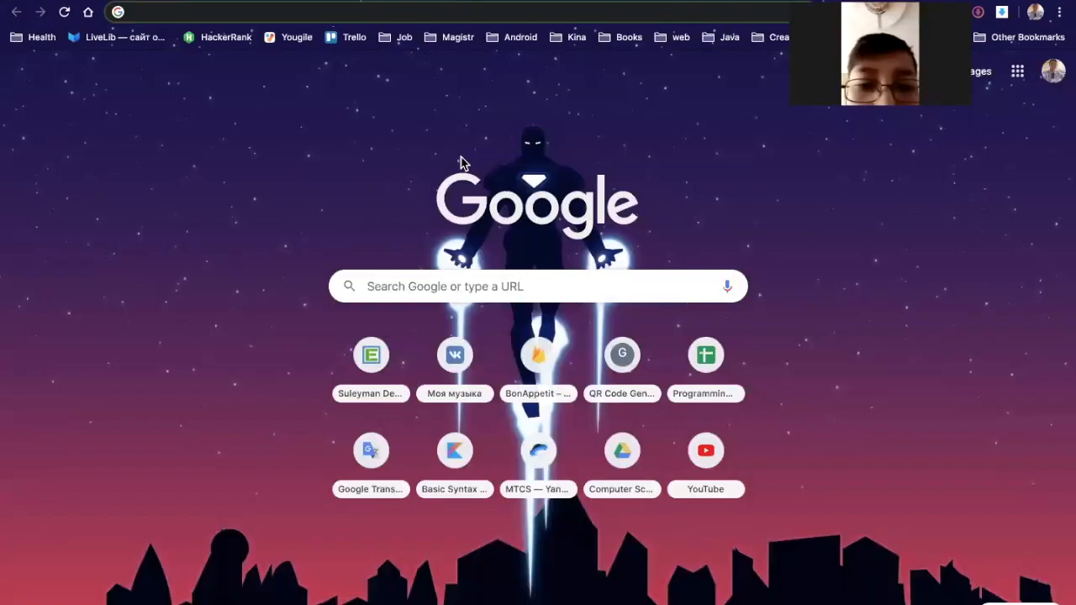
type("vk.com")
key("Return")
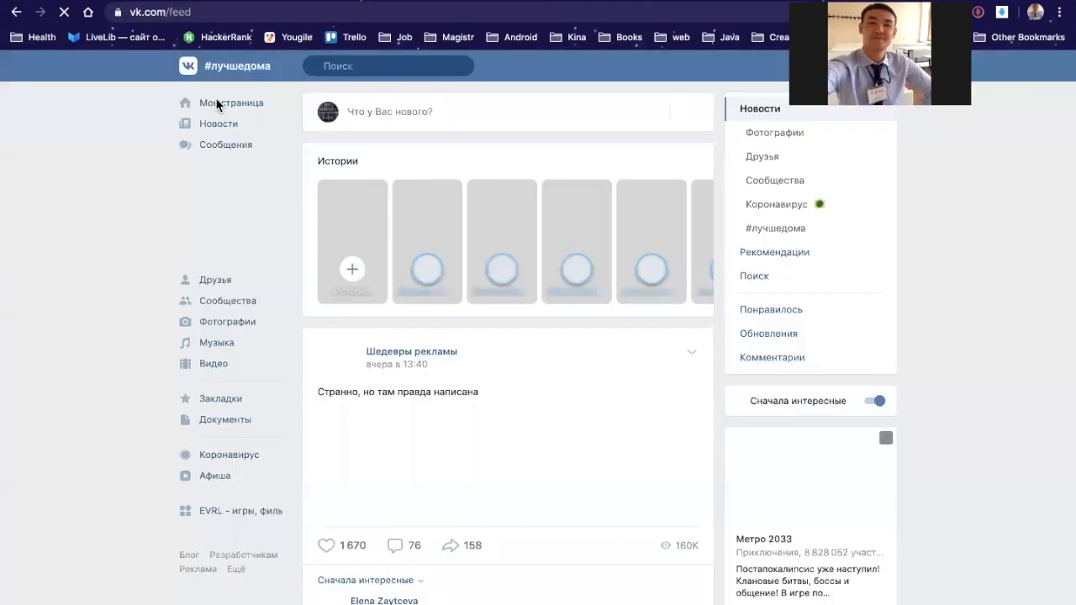
left_click(228, 106)
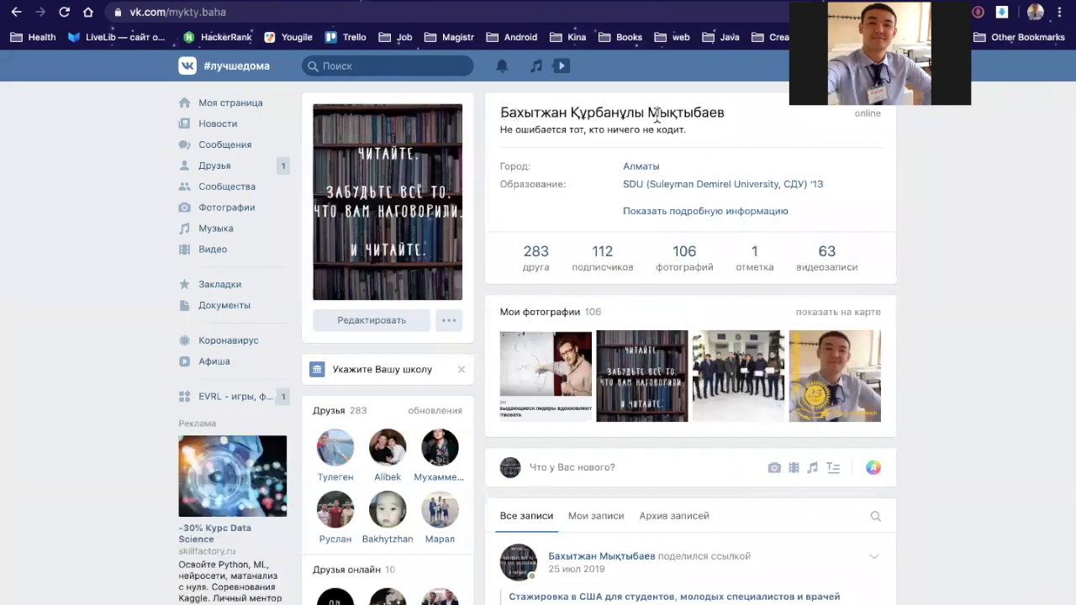
triple_click(730, 113)
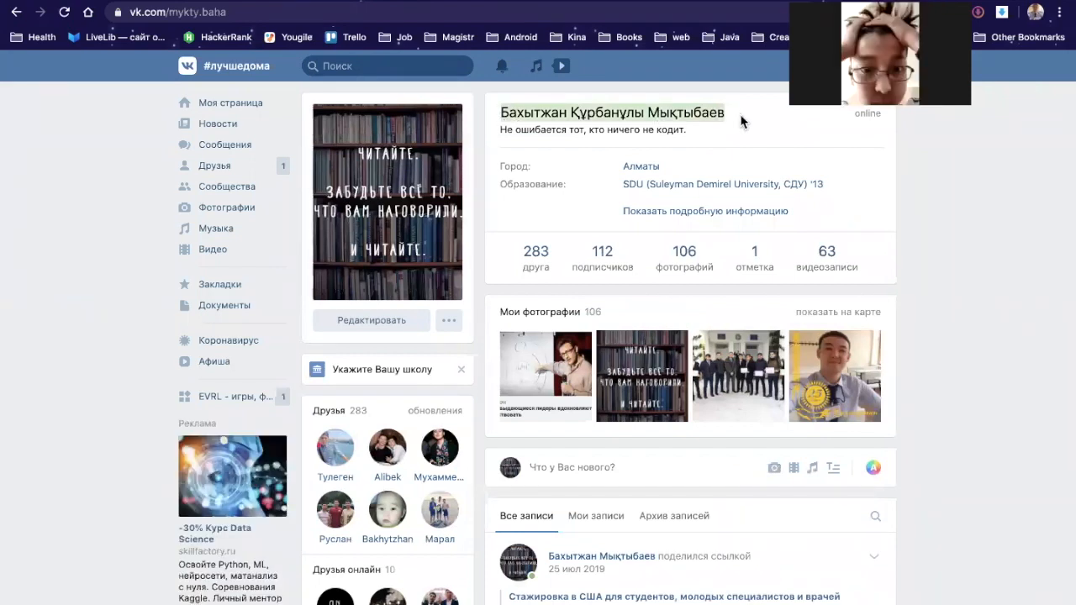
left_click(575, 113)
left_click_drag(170, 11, 244, 4)
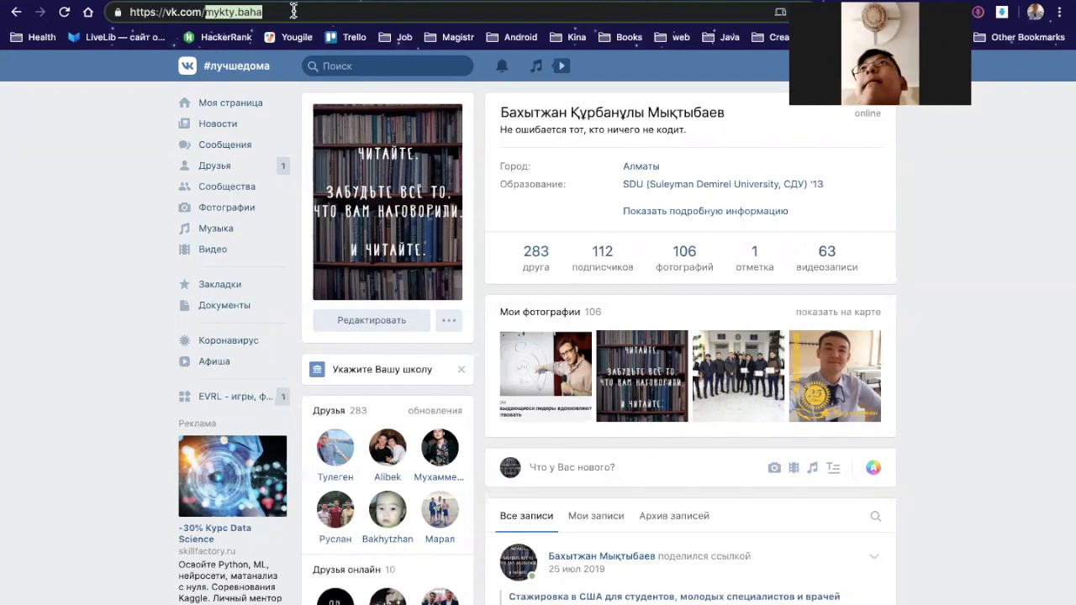
left_click(273, 11)
left_click_drag(272, 11, 205, 12)
left_click(225, 2)
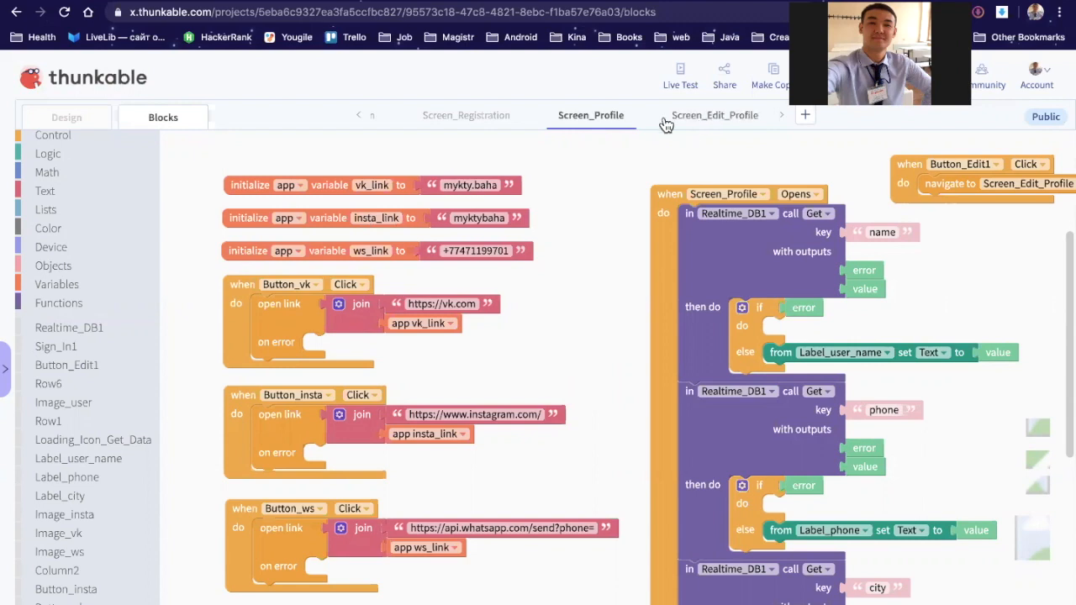
Step: Switch to Screen_Edit_Profile and expand it in the component tree, collapsing the other screens
left_click(733, 123)
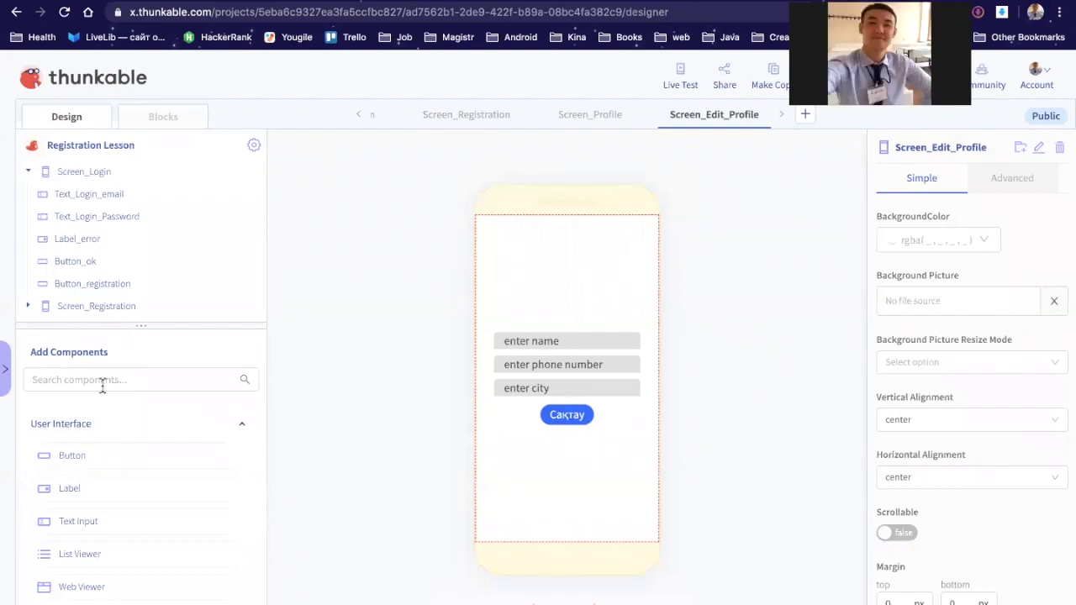
left_click(30, 174)
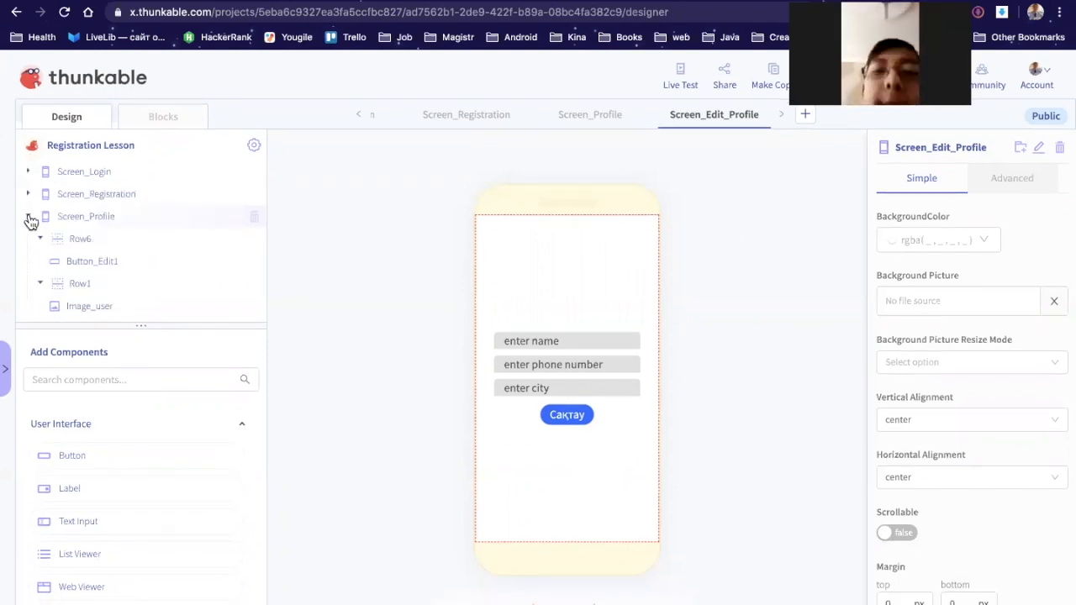
left_click(27, 216)
left_click(28, 239)
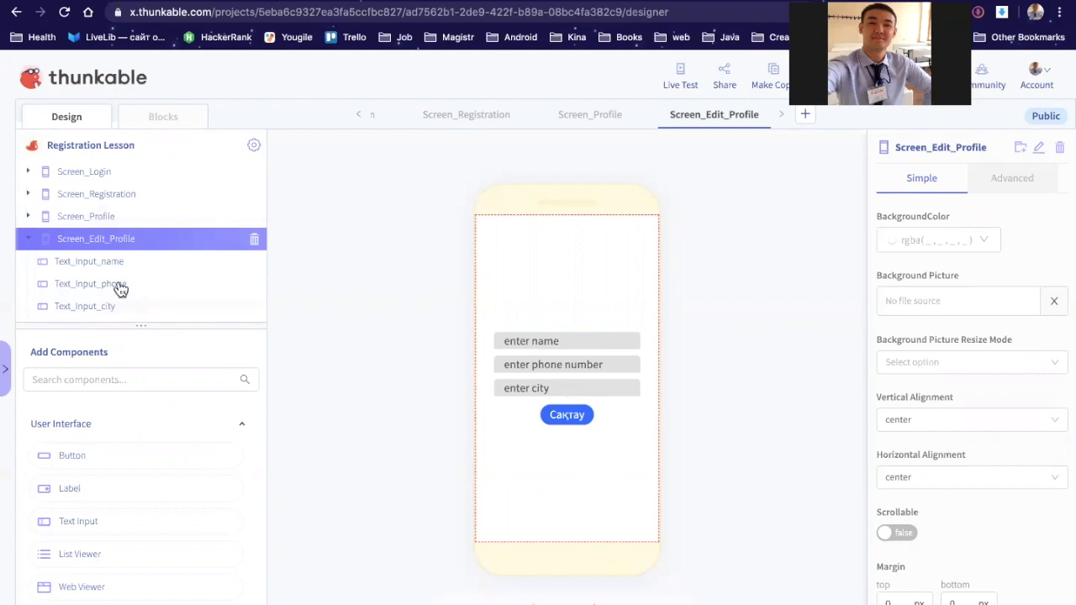
Step: Drag three Text Input components (Text_Input1–3) in beneath Text_Input_city
scroll(120, 289, "down", 1)
left_click_drag(75, 526, 115, 291)
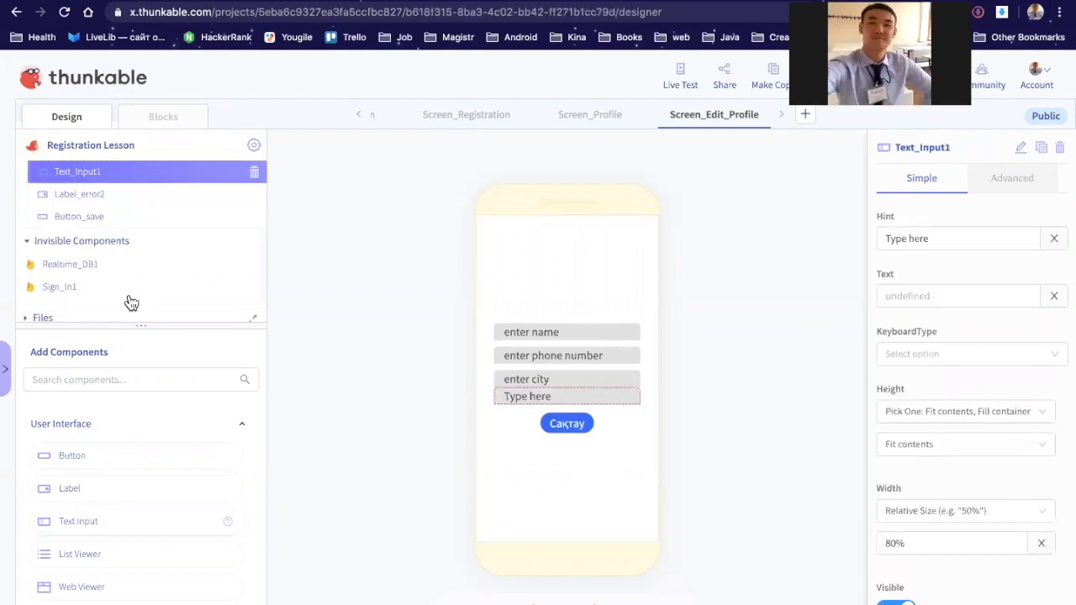
scroll(128, 277, "up", 1)
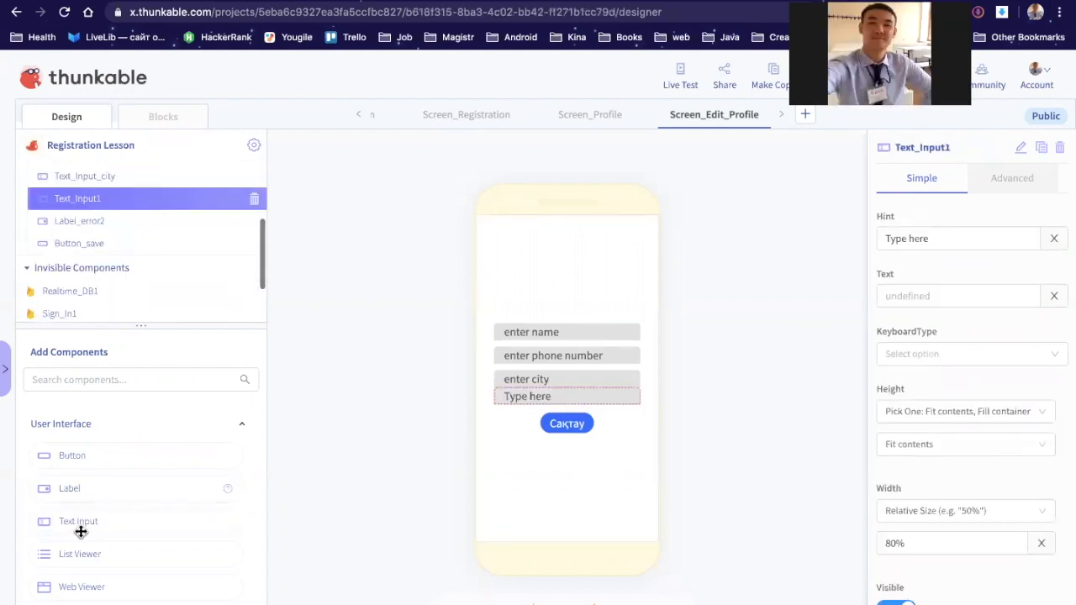
left_click_drag(87, 518, 166, 212)
left_click_drag(80, 517, 128, 198)
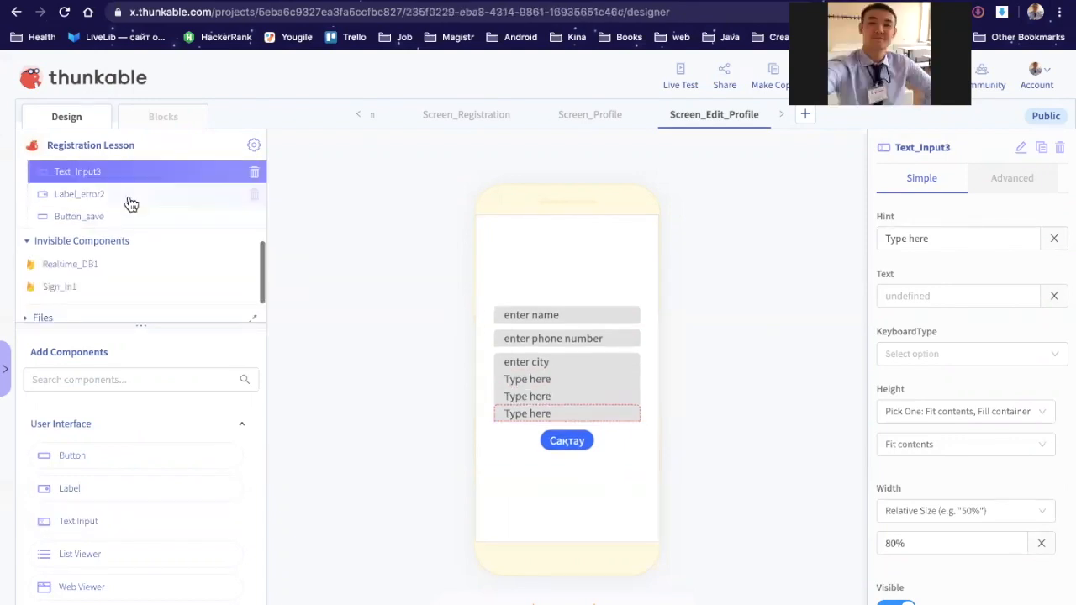
scroll(113, 479, "down", 2)
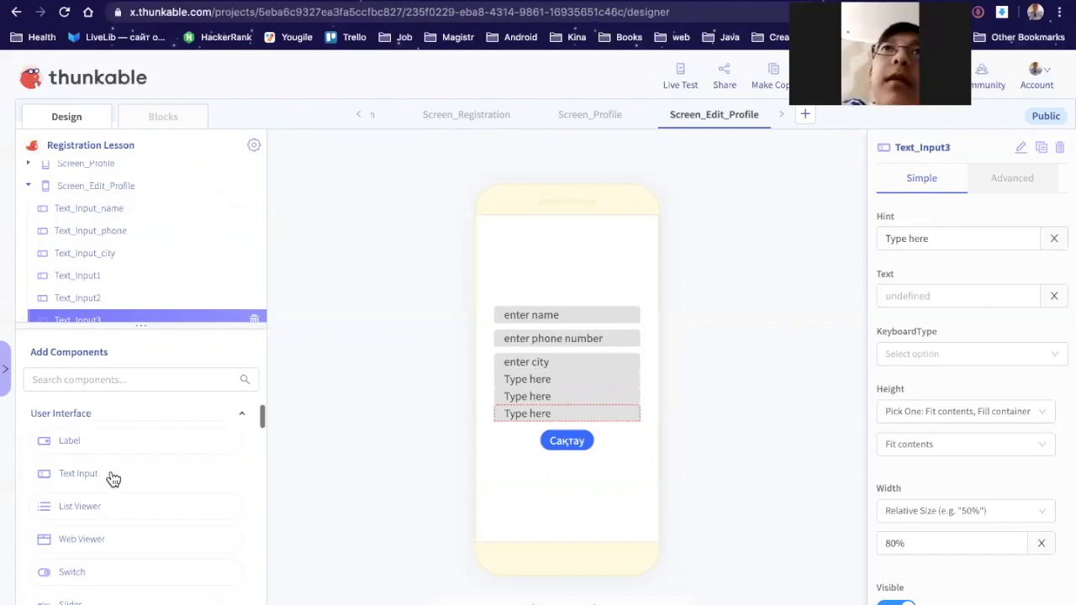
scroll(110, 472, "down", 5)
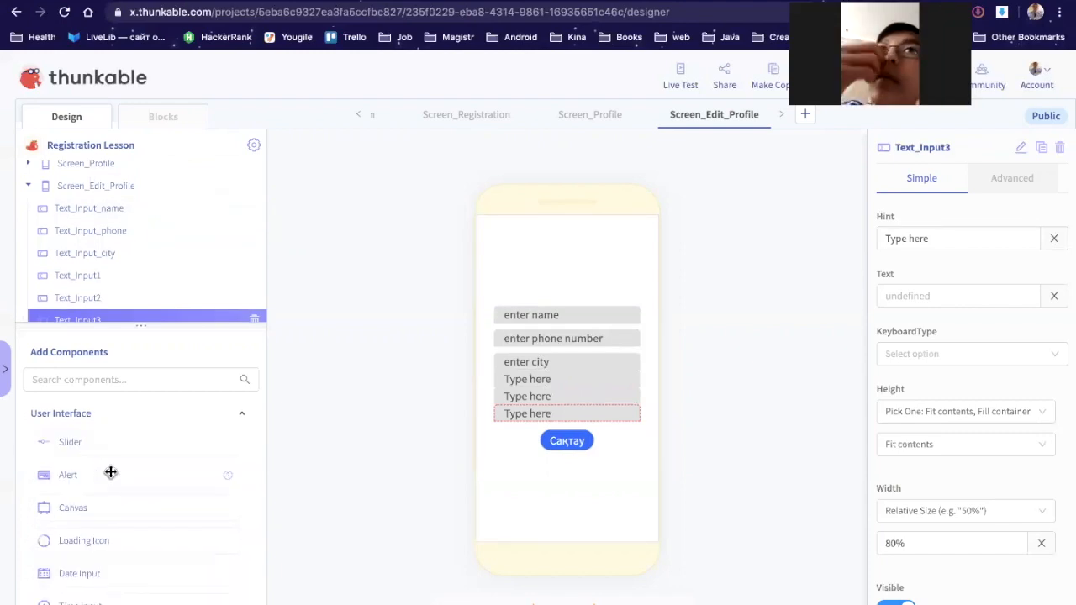
scroll(110, 472, "down", 4)
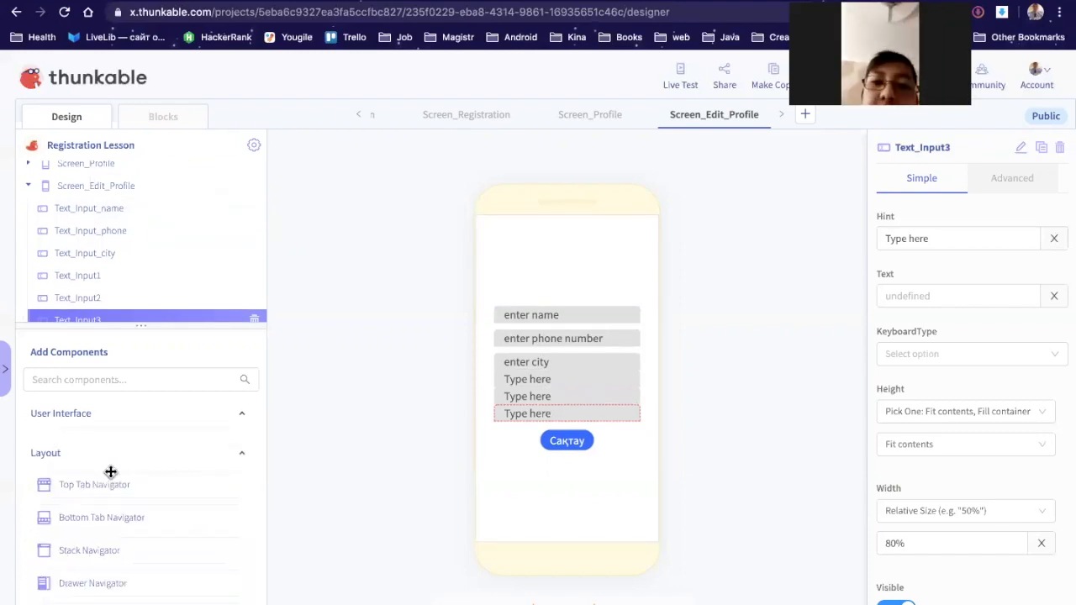
scroll(110, 472, "down", 1)
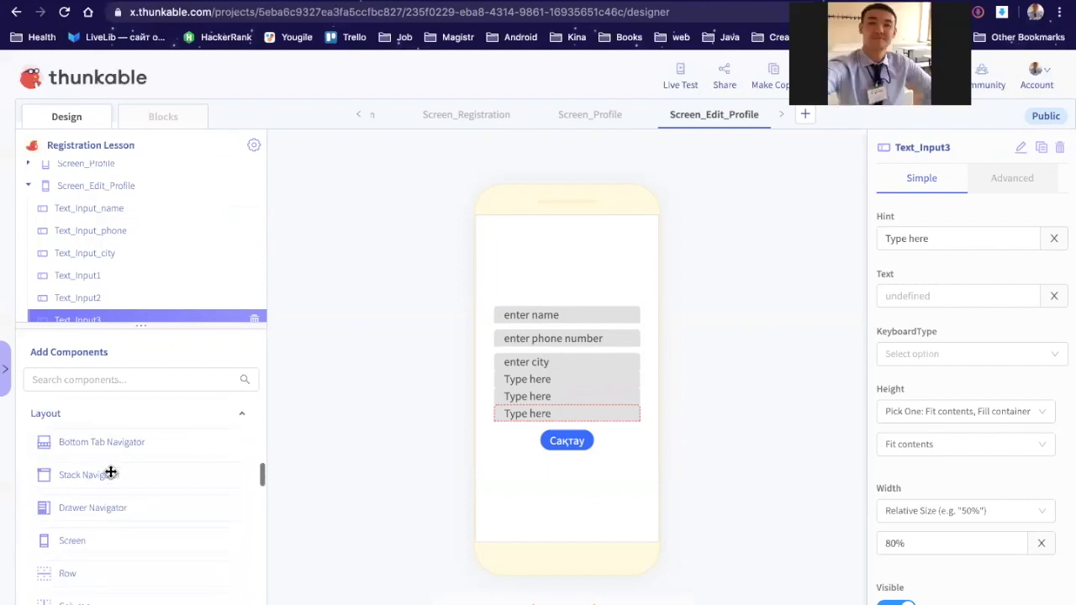
scroll(110, 472, "down", 2)
scroll(110, 471, "down", 1)
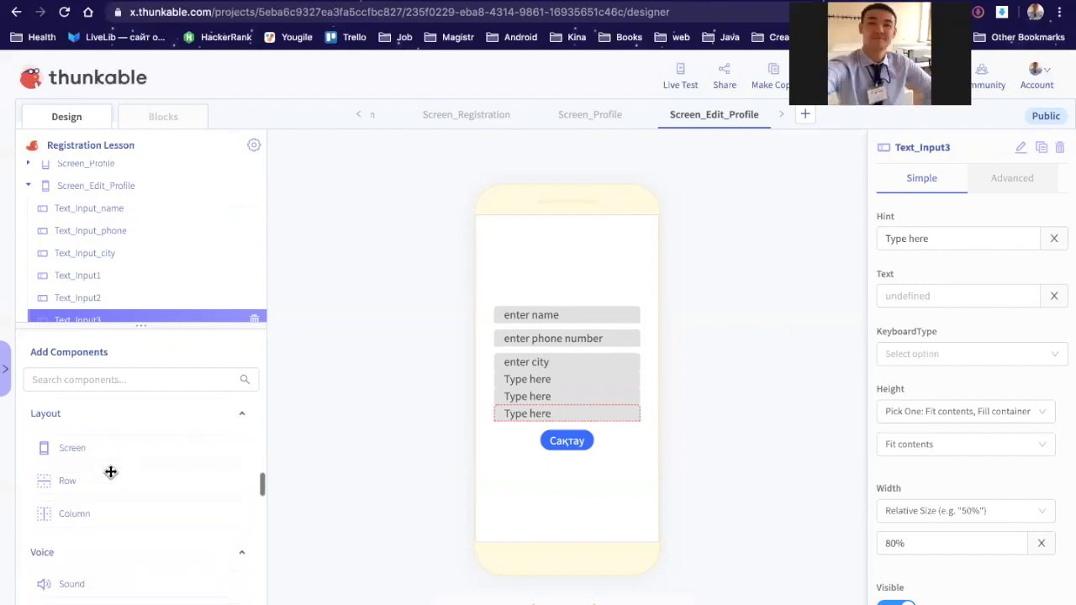
scroll(111, 472, "down", 3)
scroll(110, 472, "down", 5)
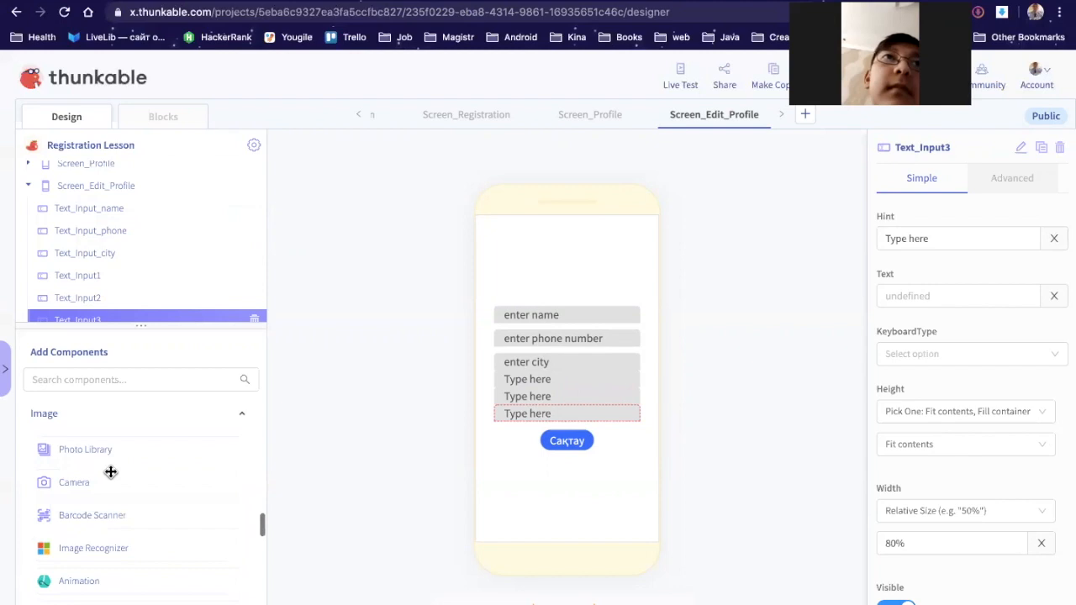
scroll(110, 471, "down", 2)
scroll(110, 472, "down", 5)
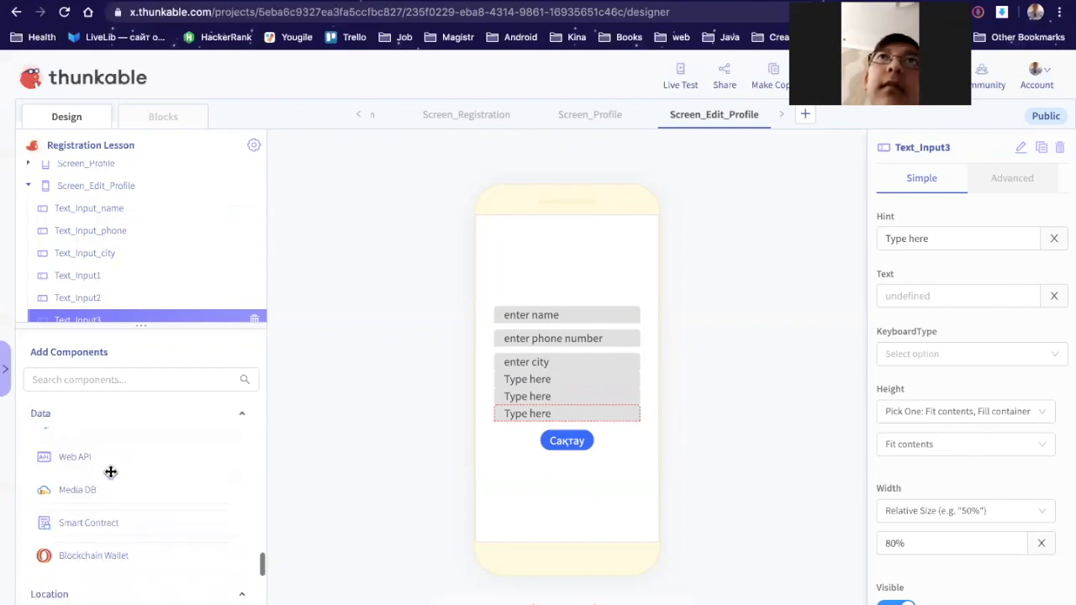
scroll(110, 471, "down", 5)
scroll(110, 471, "down", 3)
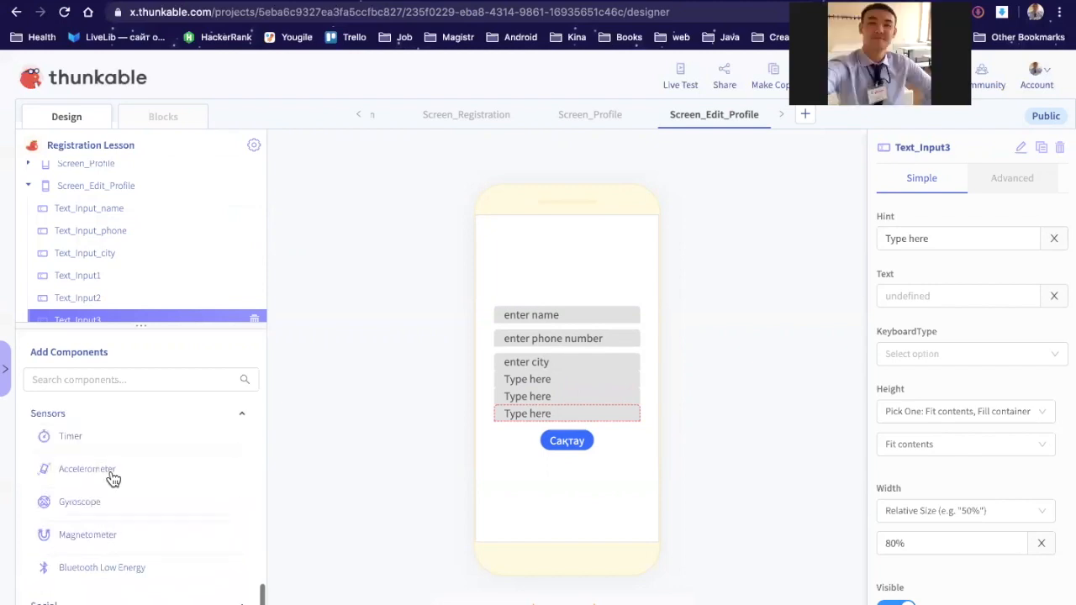
scroll(113, 478, "down", 5)
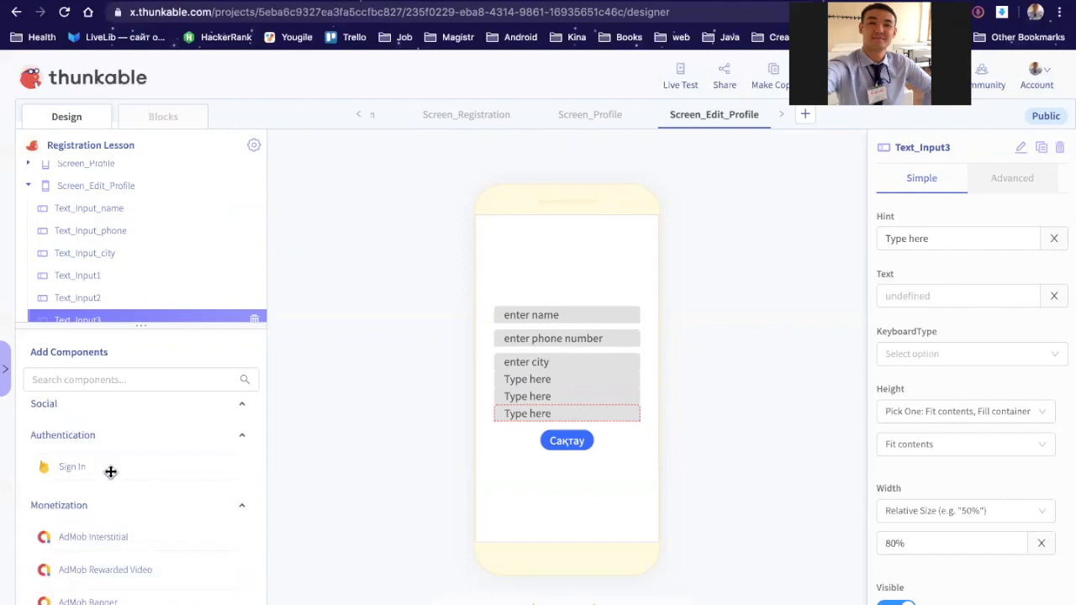
scroll(110, 471, "up", 5)
scroll(112, 476, "up", 4)
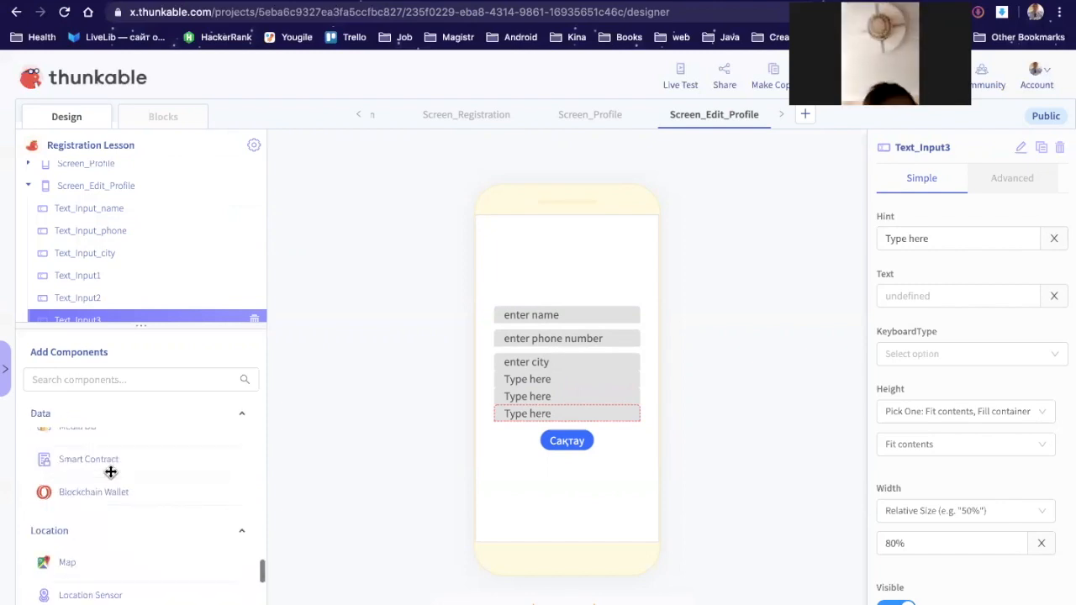
scroll(110, 472, "up", 2)
scroll(110, 471, "up", 3)
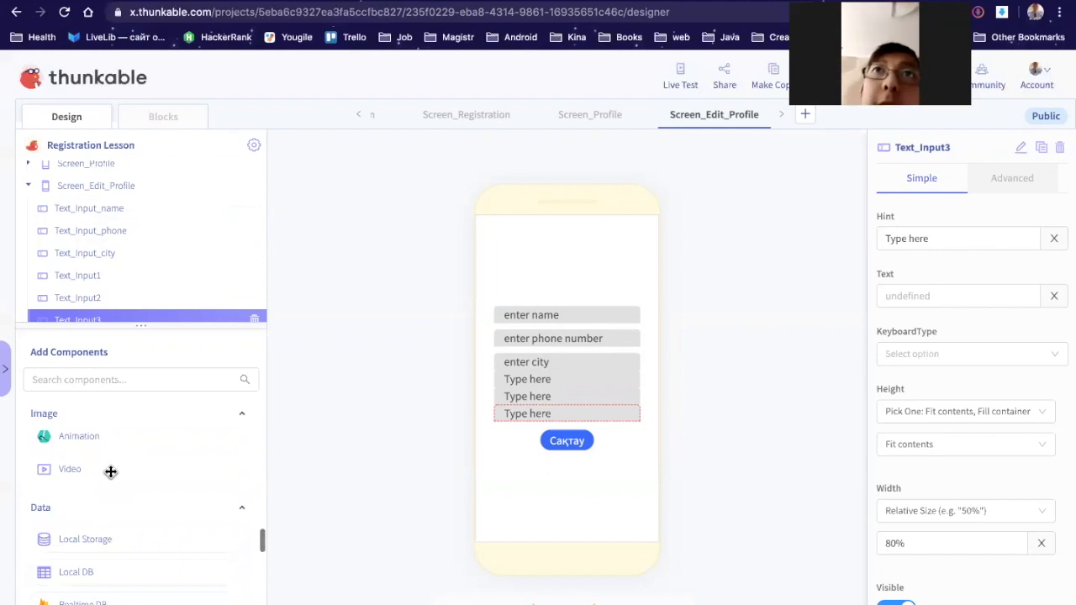
scroll(112, 475, "up", 2)
scroll(112, 478, "up", 3)
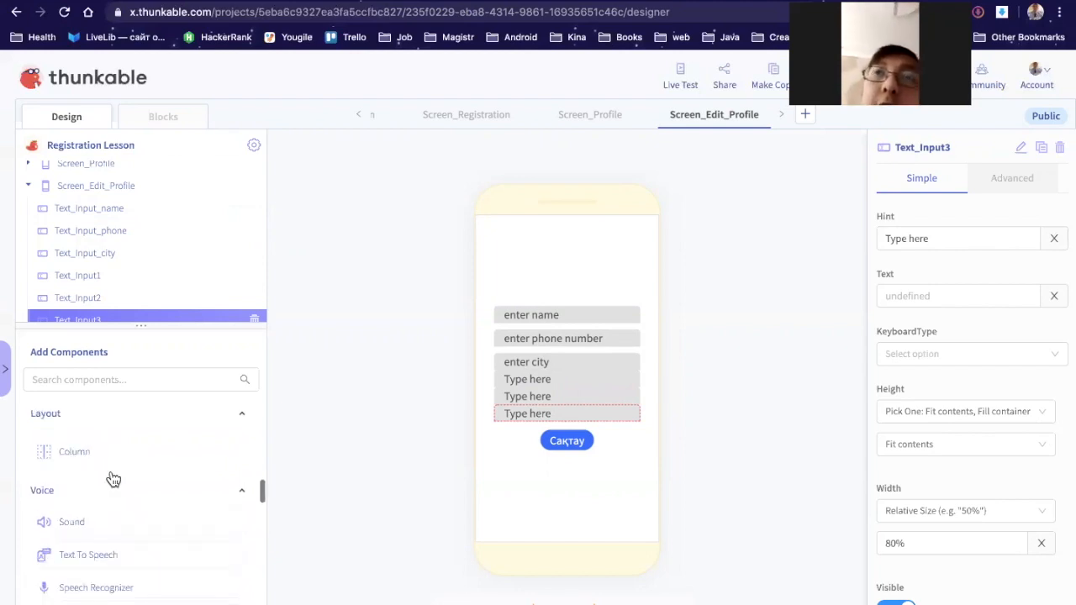
scroll(112, 478, "up", 2)
scroll(113, 479, "up", 3)
scroll(110, 472, "up", 2)
scroll(110, 472, "up", 2)
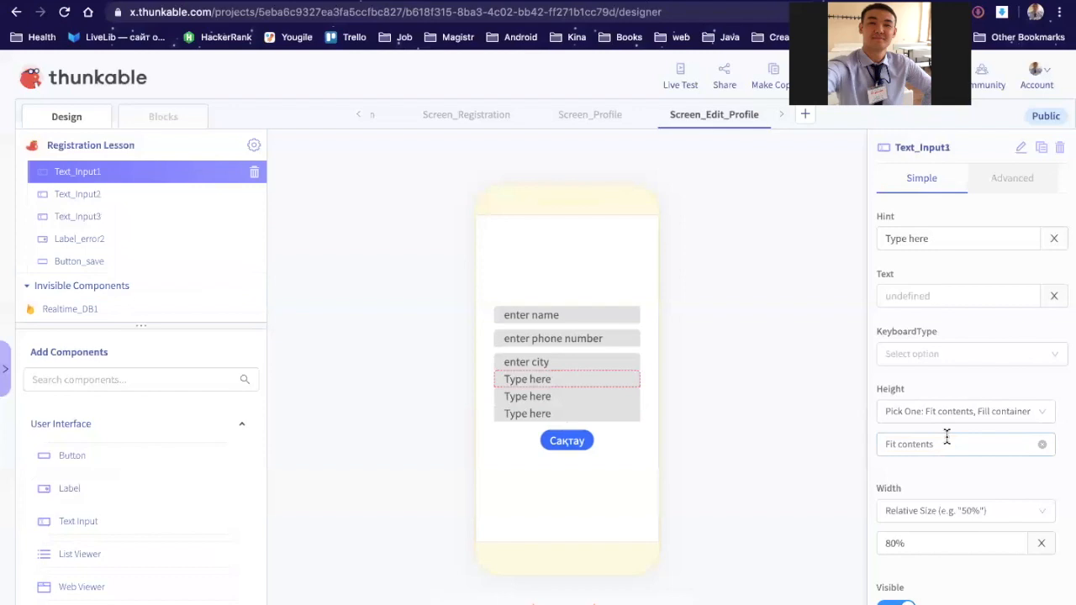
Step: Give Text_Input1 a top margin of 10 and the hint 'enter vk account'
scroll(947, 436, "down", 3)
scroll(898, 340, "down", 1)
left_click(886, 319)
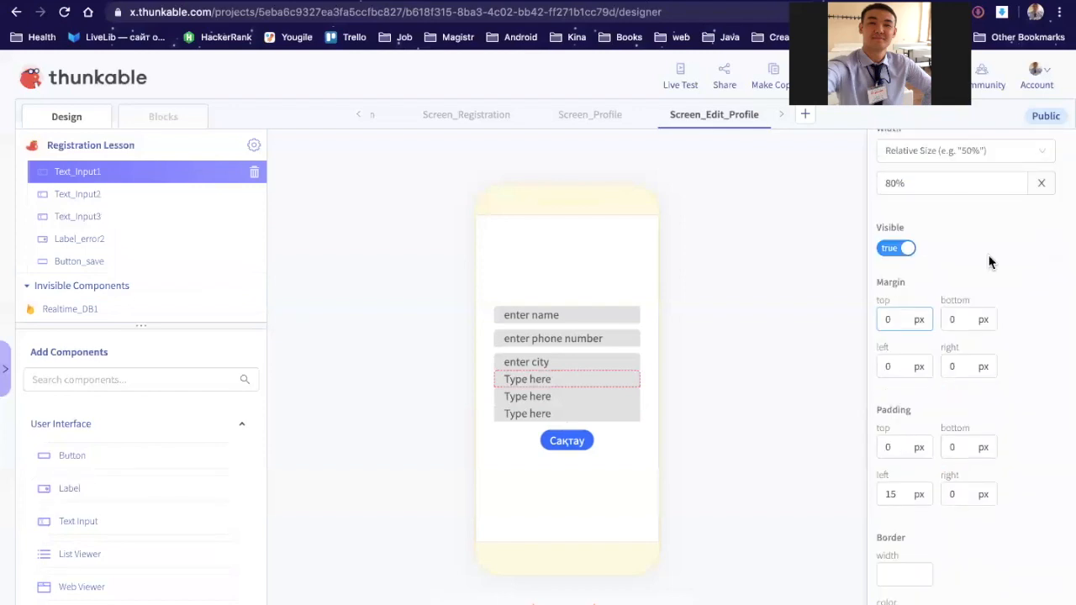
type("1")
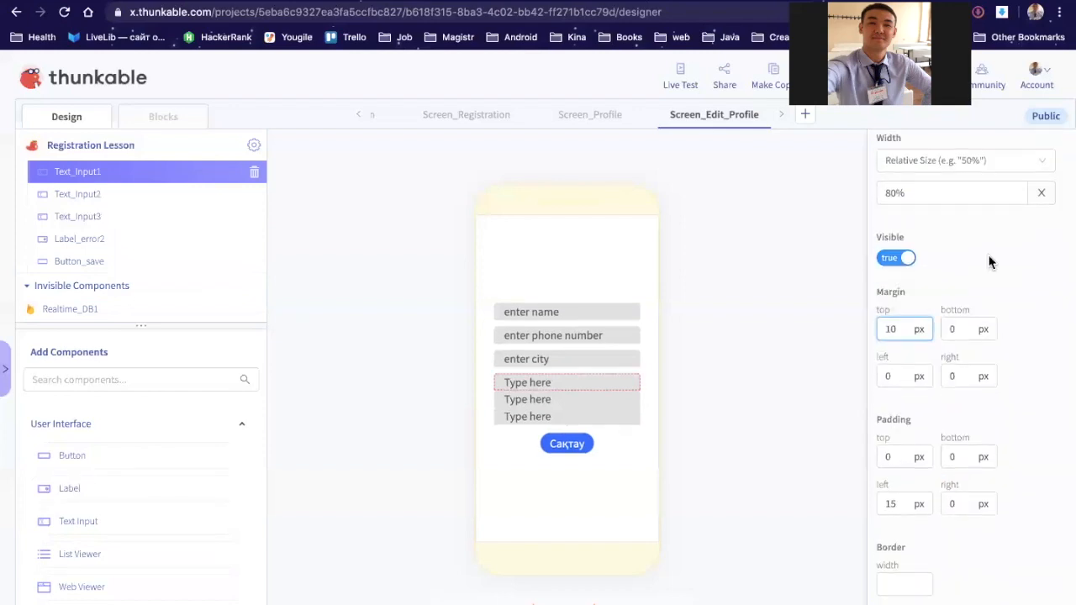
scroll(988, 262, "up", 4)
triple_click(959, 242)
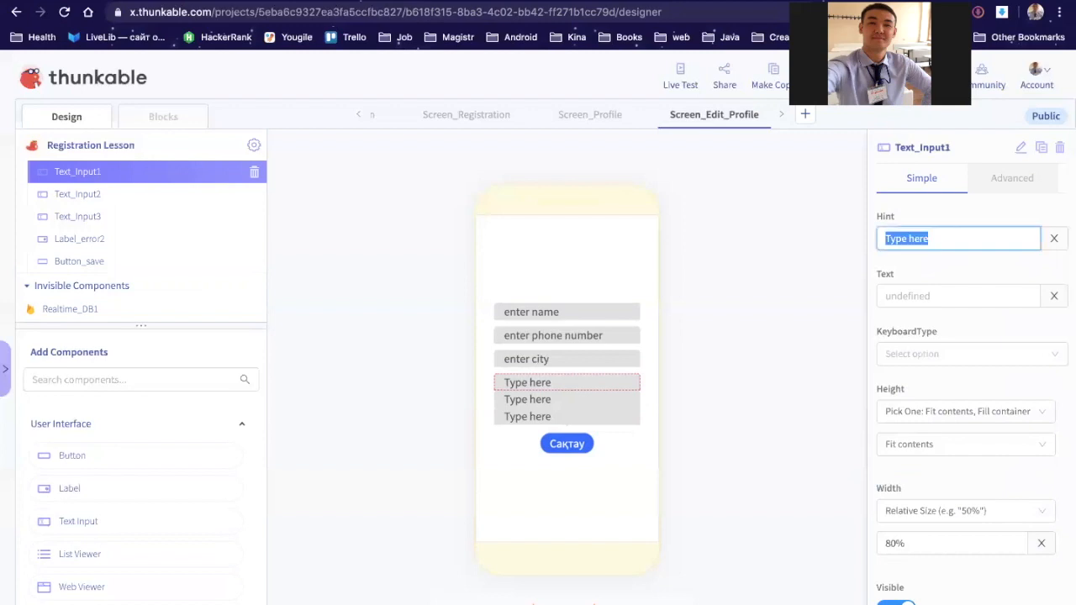
type("vk link")
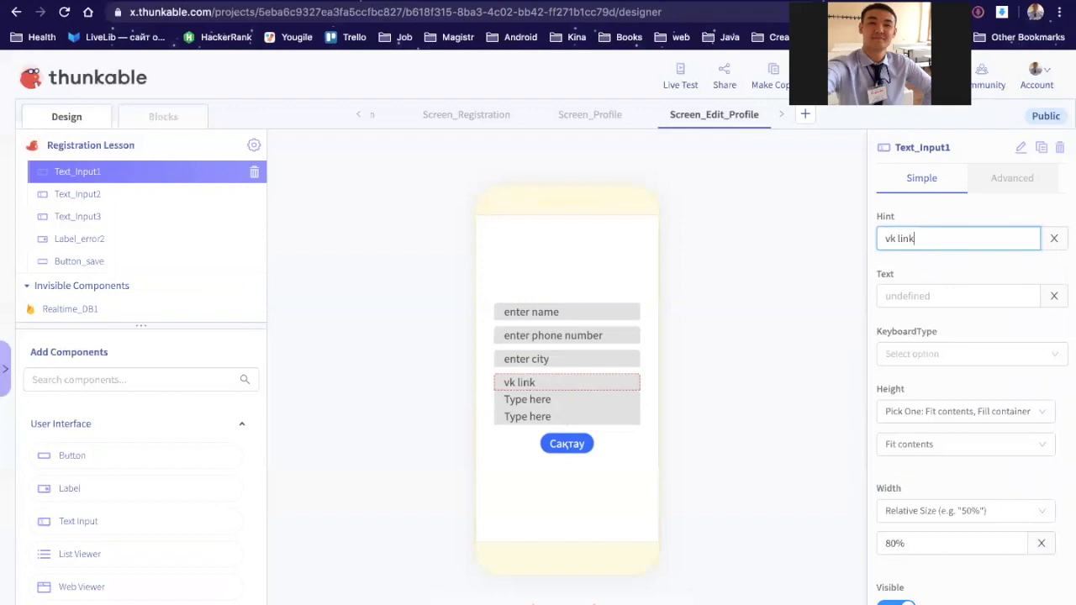
type("enter")
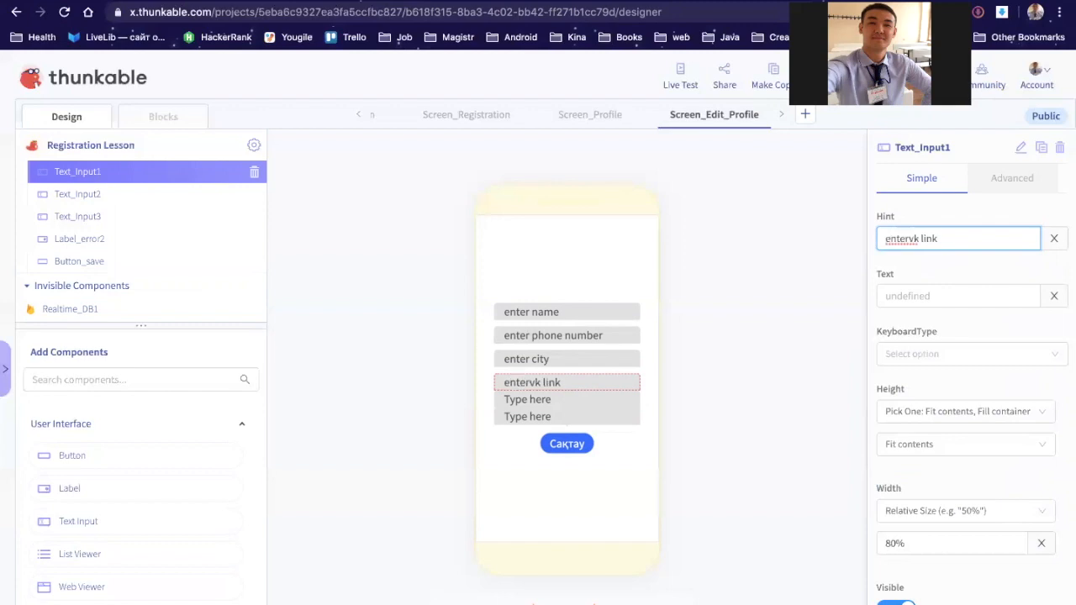
key("alt+shift+Left")
type("account")
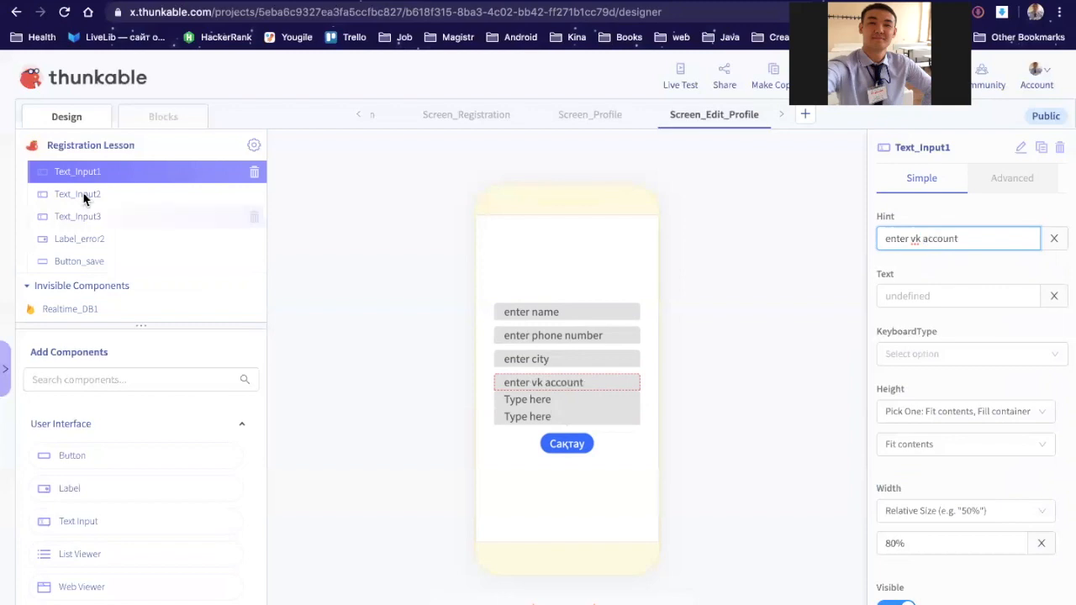
Step: Rename Text_Input1 to Text_Input_vk
left_click(105, 195)
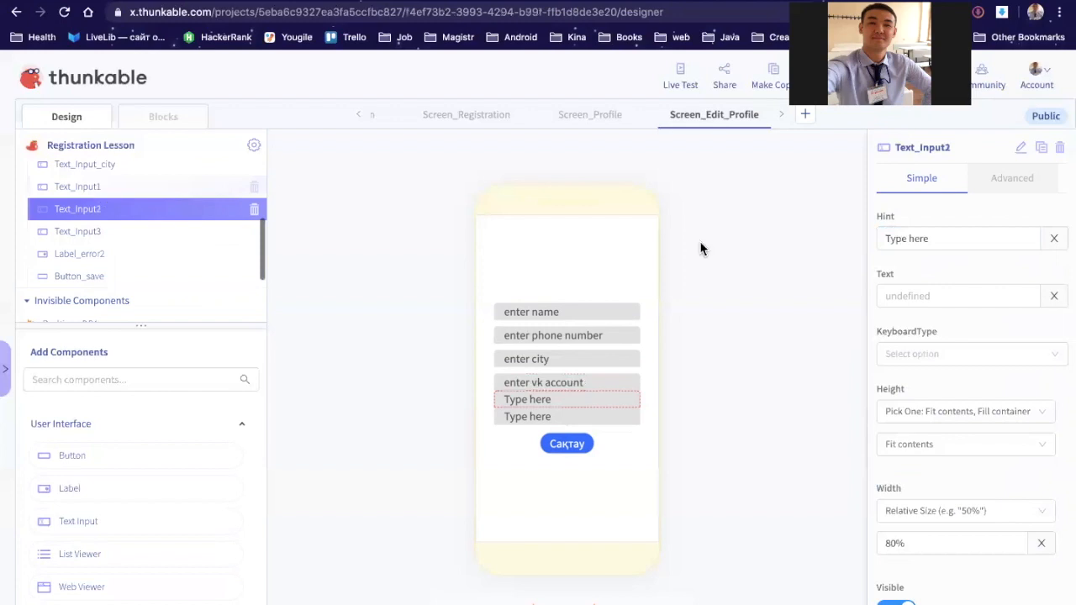
left_click(1020, 149)
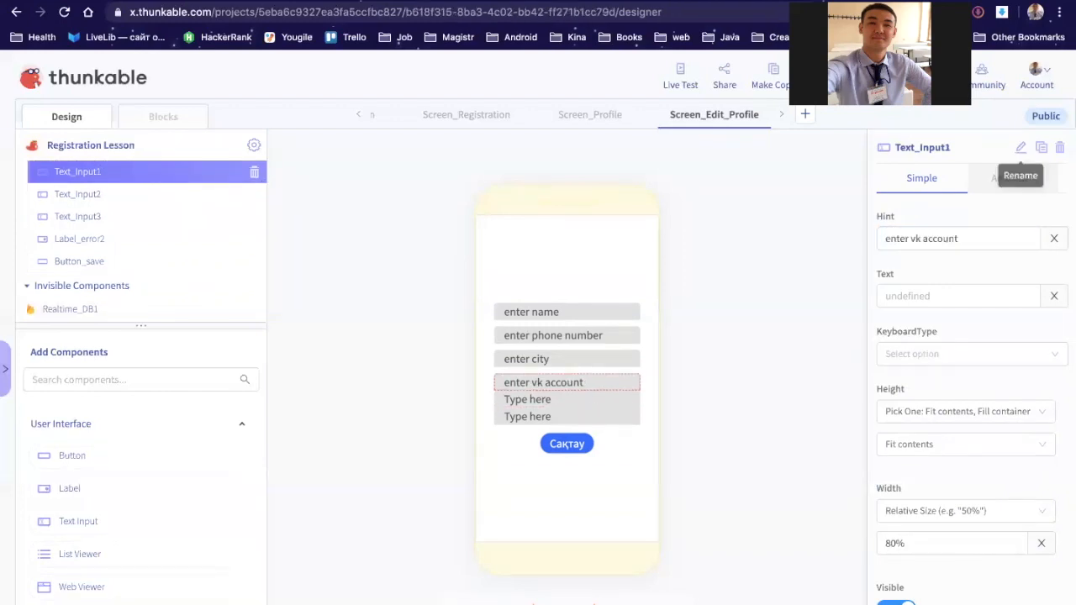
key("BackSpace")
type("_vk")
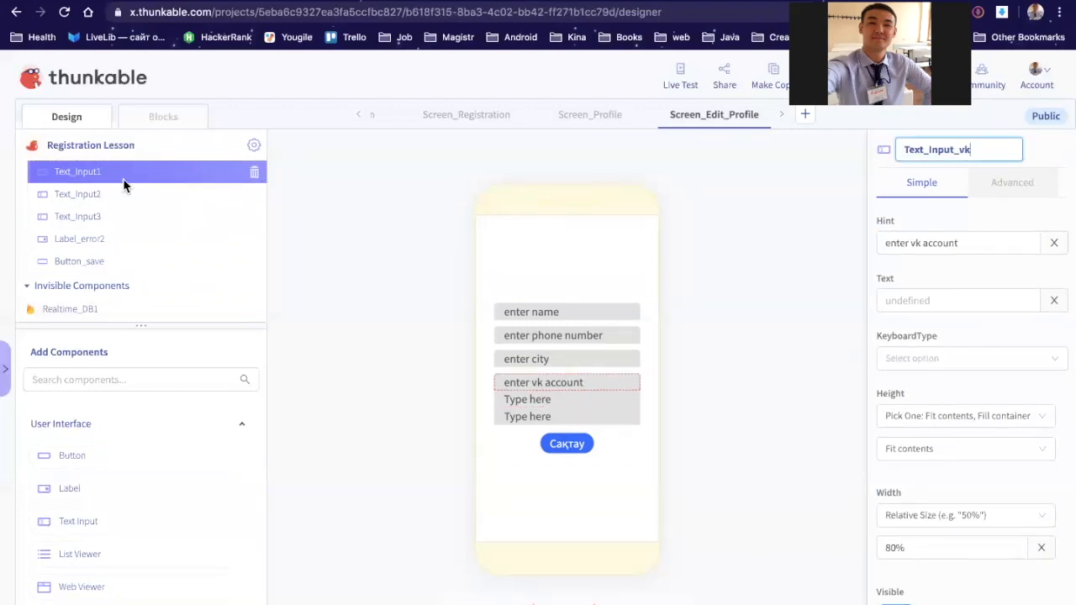
key("Return")
left_click(99, 198)
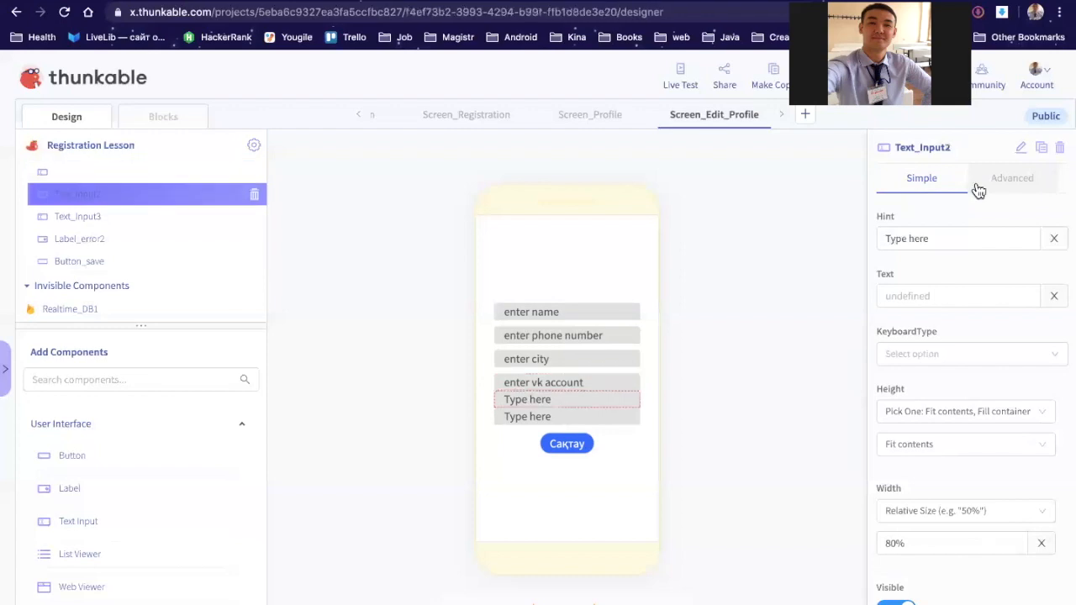
Step: Rename Text_Input2 to Text_Input_insta, hint 'enter insta', top margin 10
left_click(1019, 148)
key("BackSpace")
type("_")
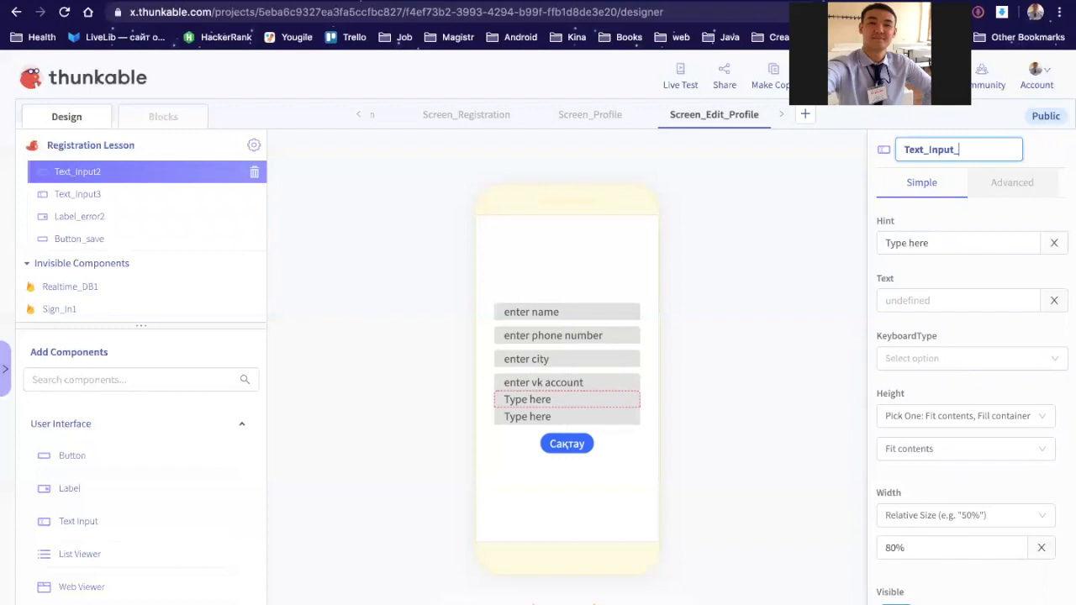
type("insta")
key("Return")
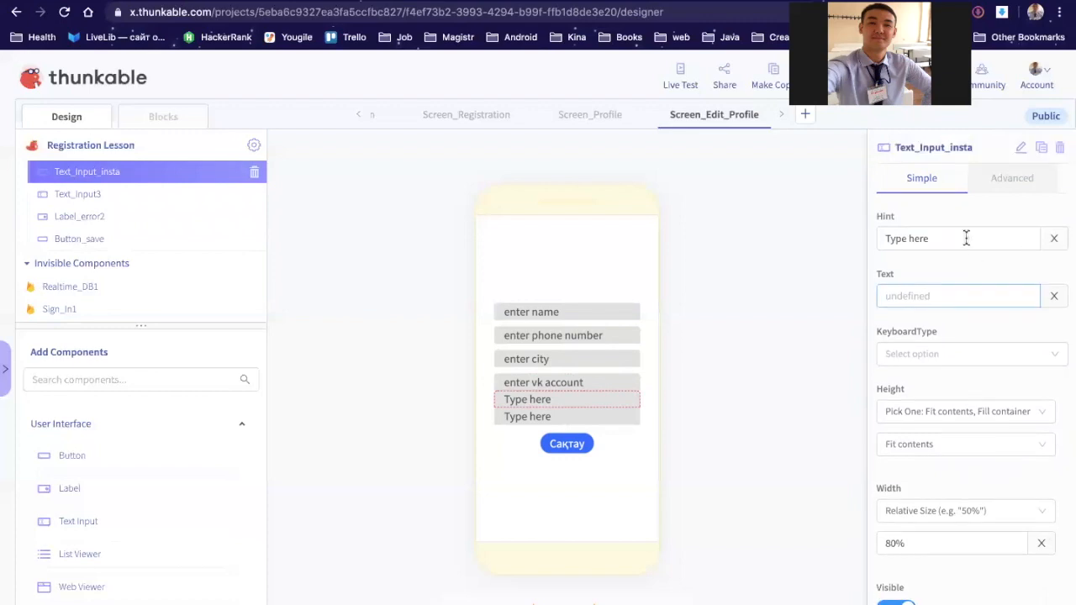
triple_click(966, 238)
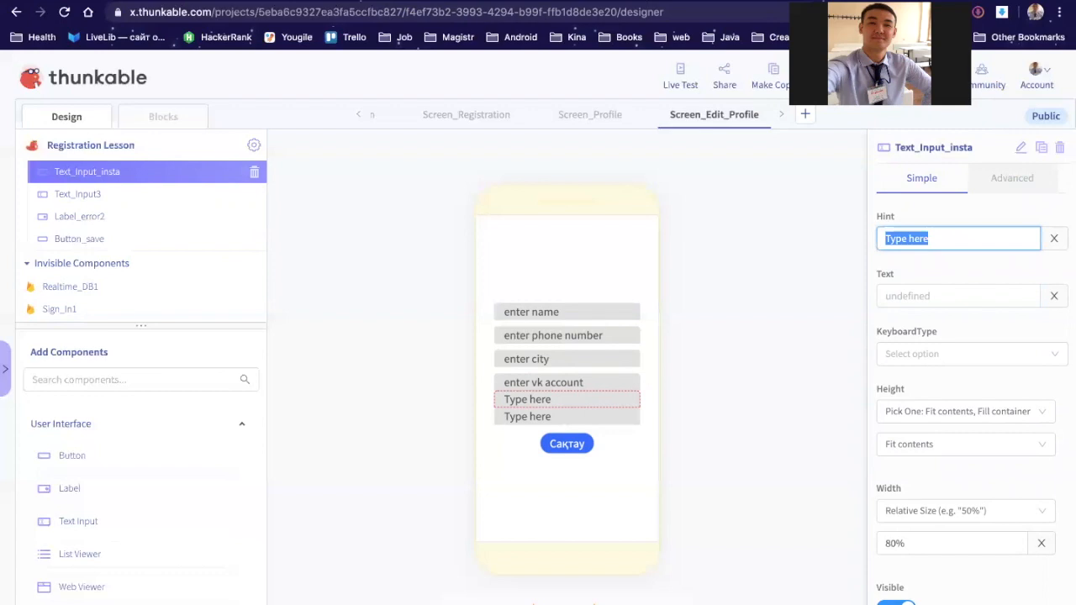
type("enter insta")
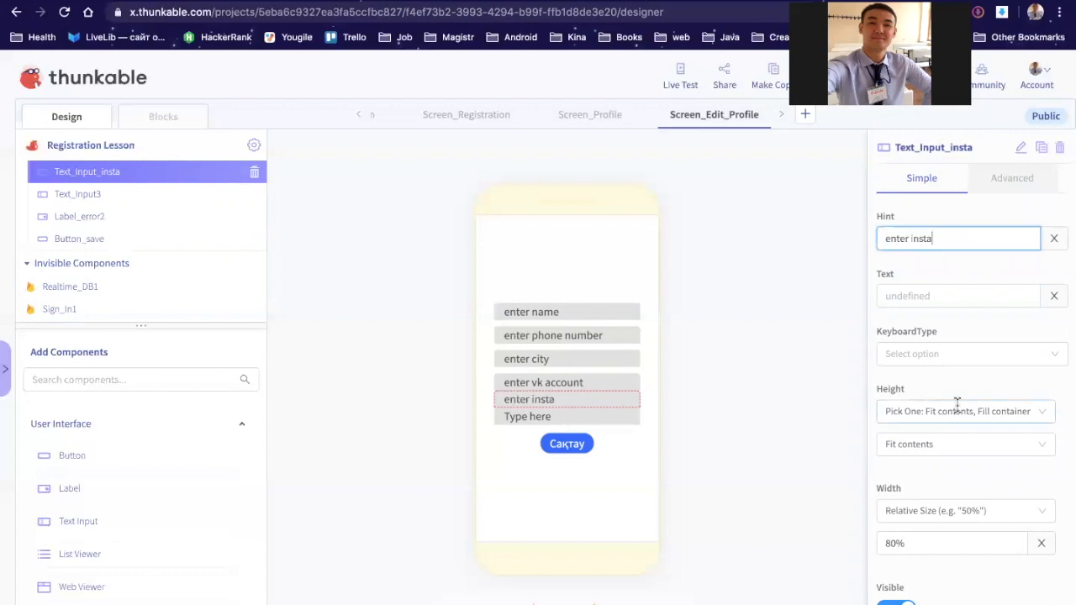
scroll(956, 411, "down", 5)
left_click(887, 279)
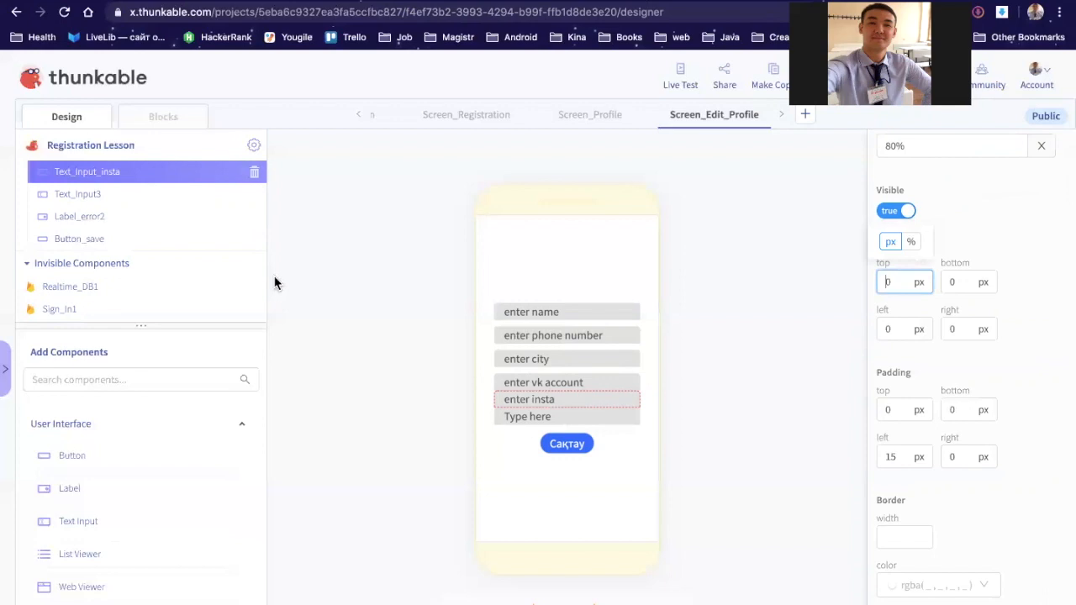
type("1")
Step: Rename Text_Input3 to Text_Input_ws, hint 'enter whatsApp', top margin 10
left_click(102, 196)
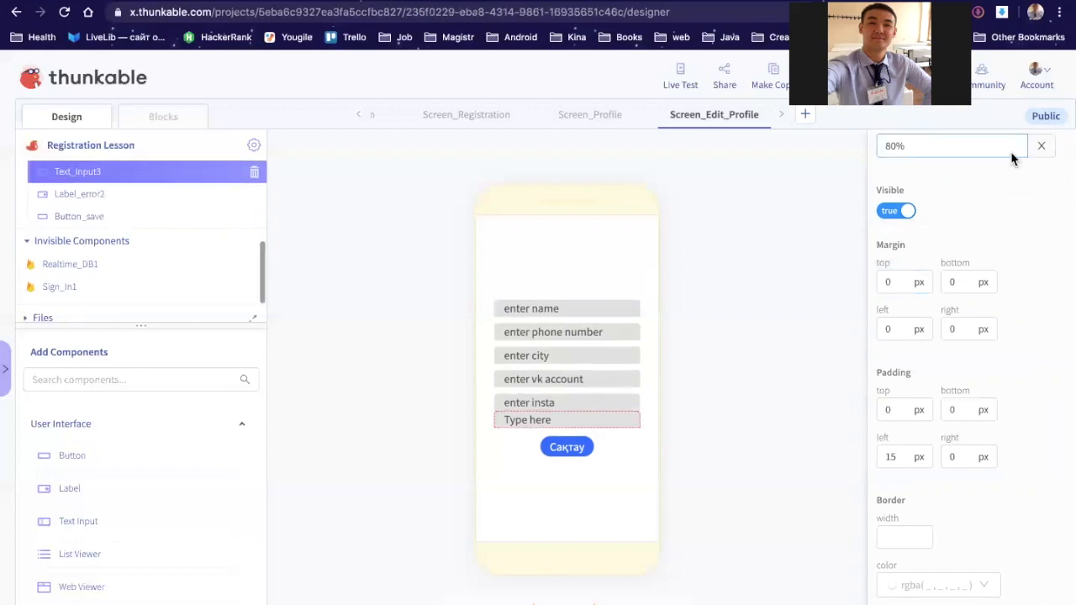
scroll(1012, 159, "up", 5)
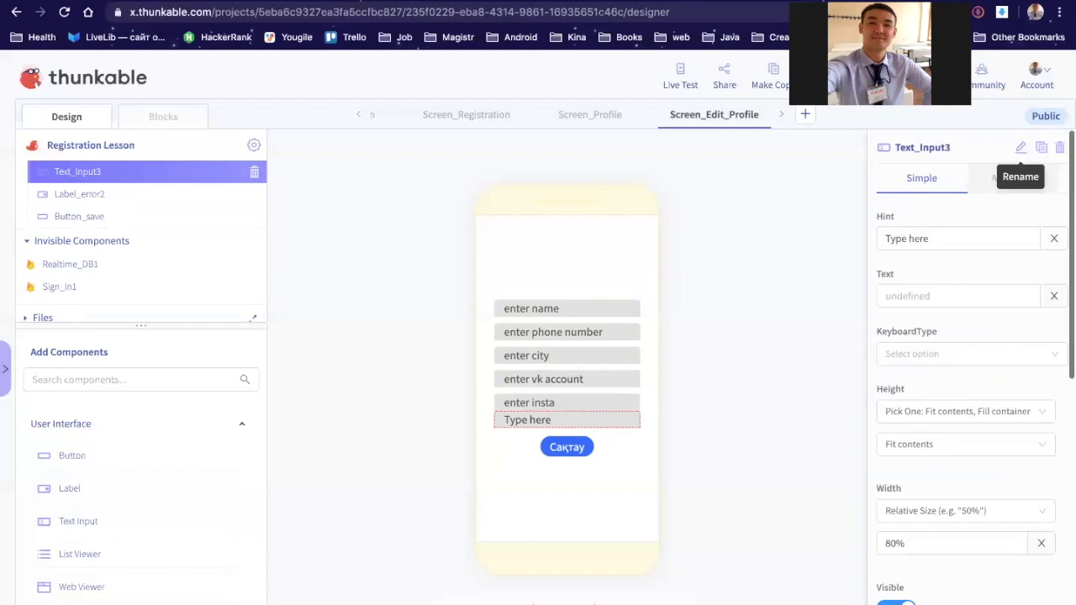
left_click(1020, 149)
key("BackSpace")
type("_ws")
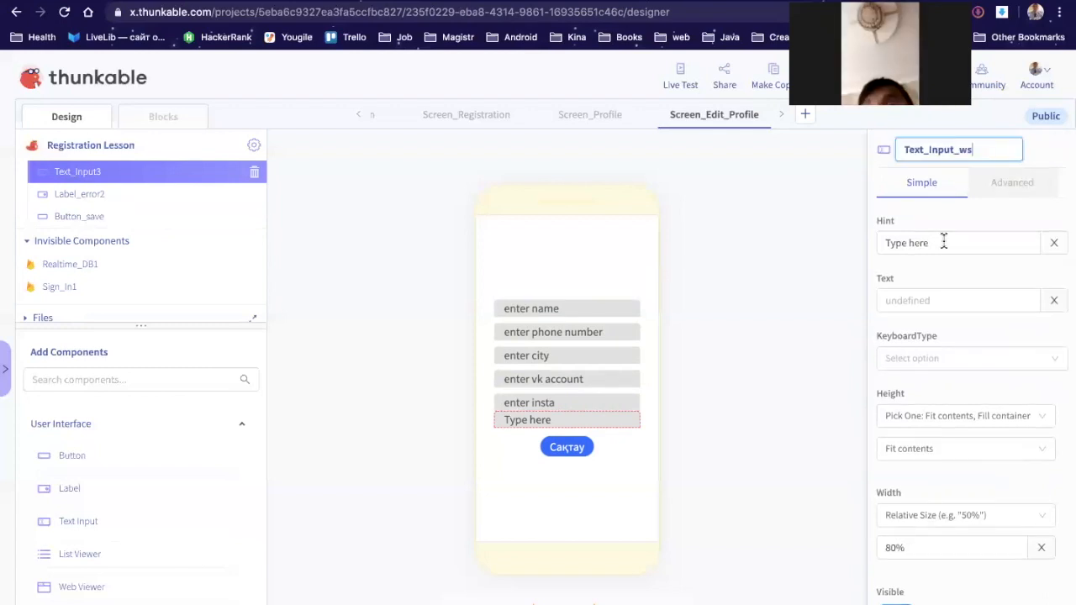
triple_click(941, 240)
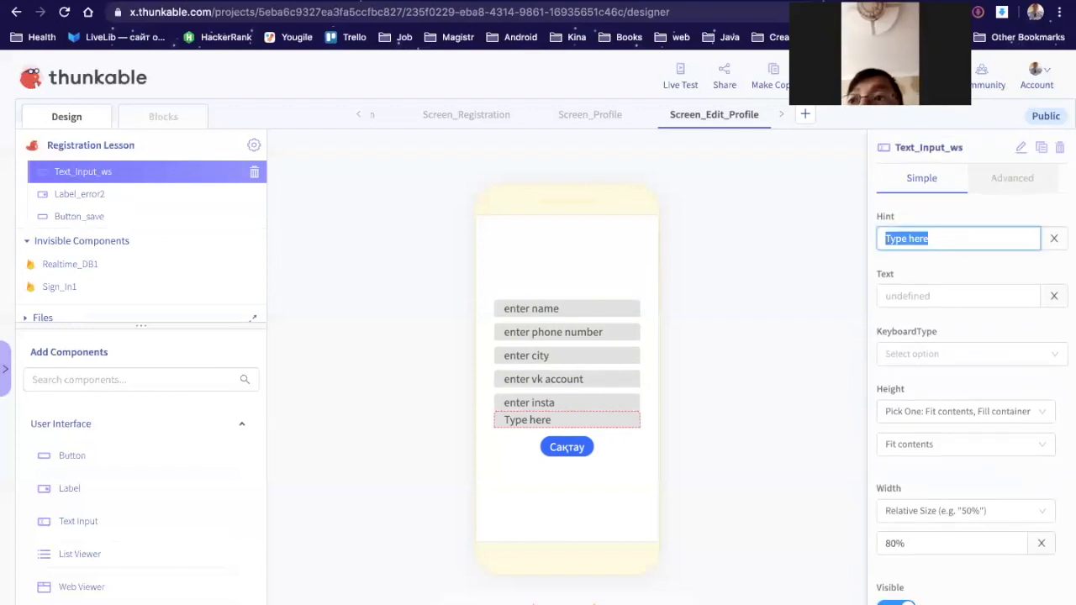
type("et")
type("nter wa")
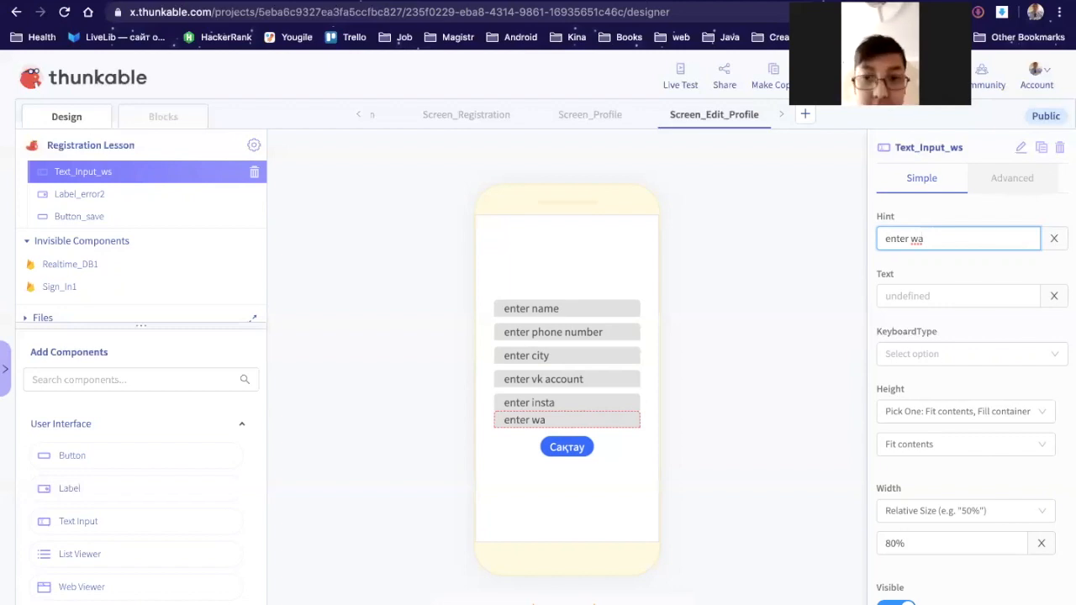
key("BackSpace")
type("hats")
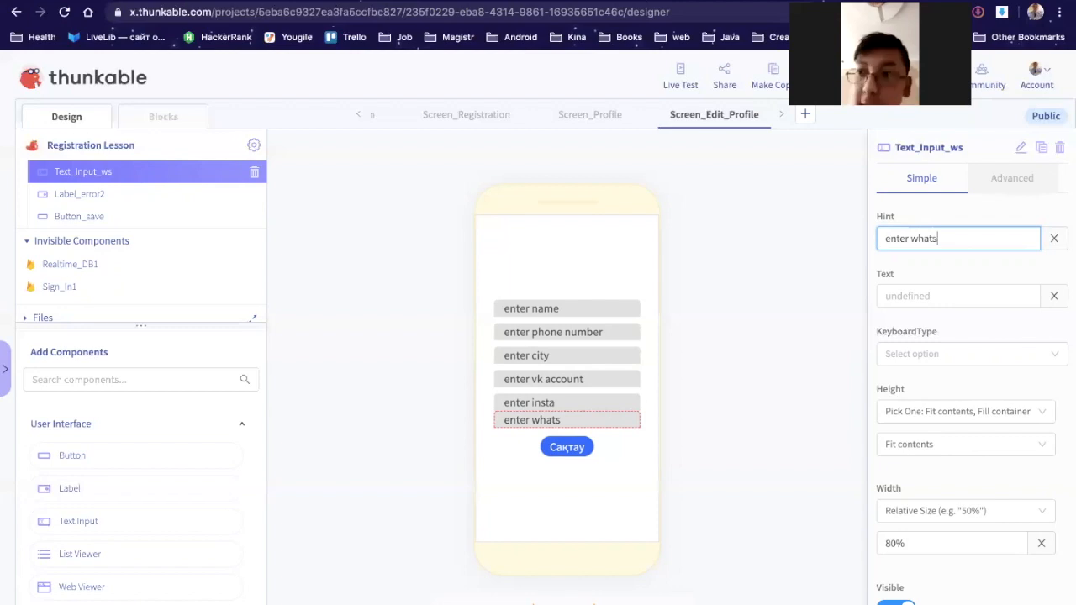
type("App")
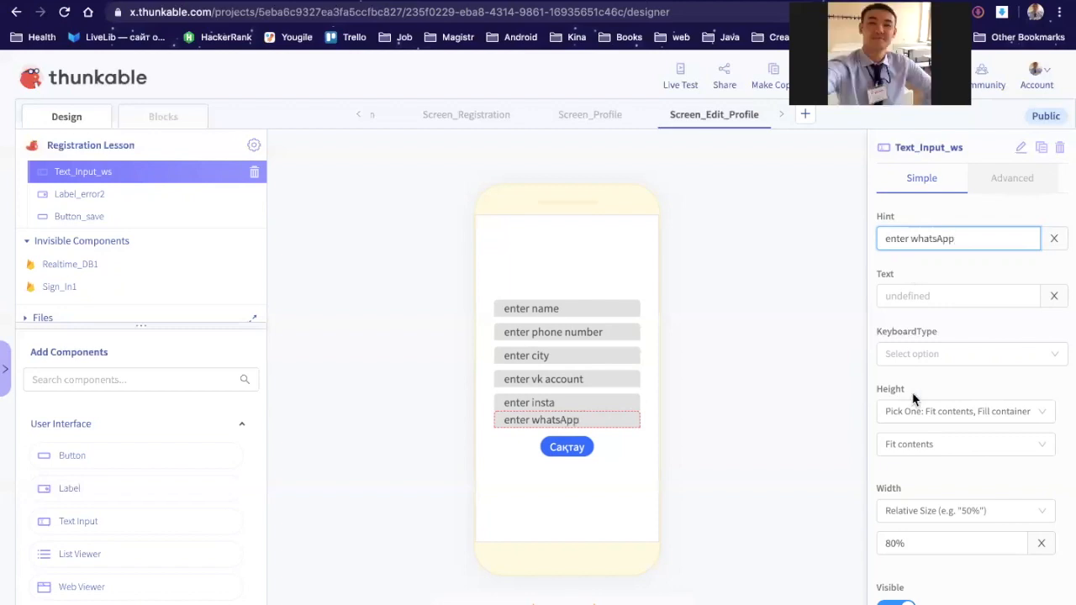
scroll(913, 398, "down", 3)
left_click(884, 454)
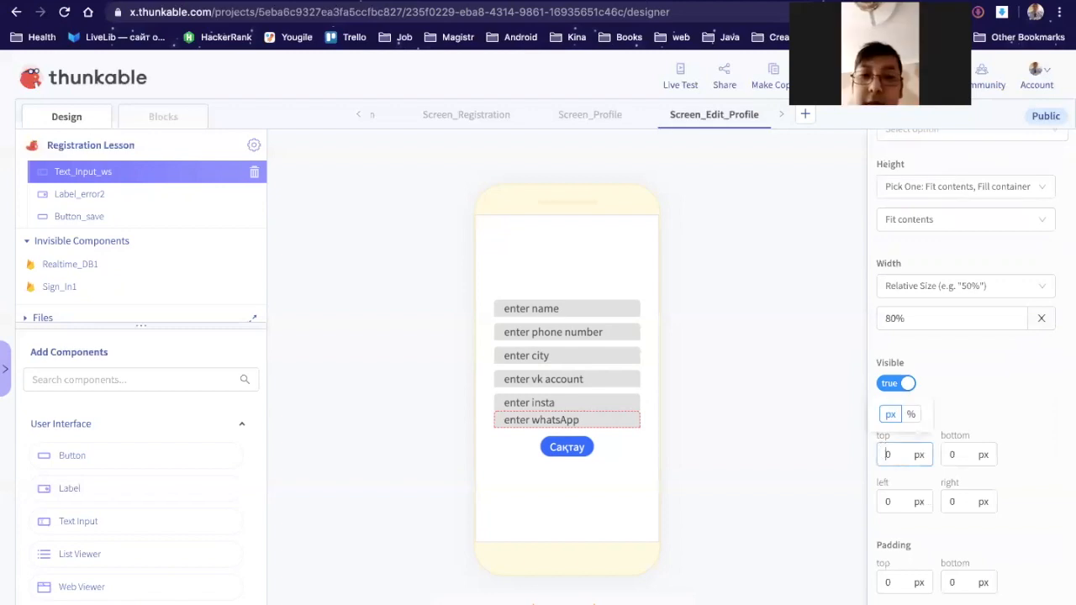
type("1")
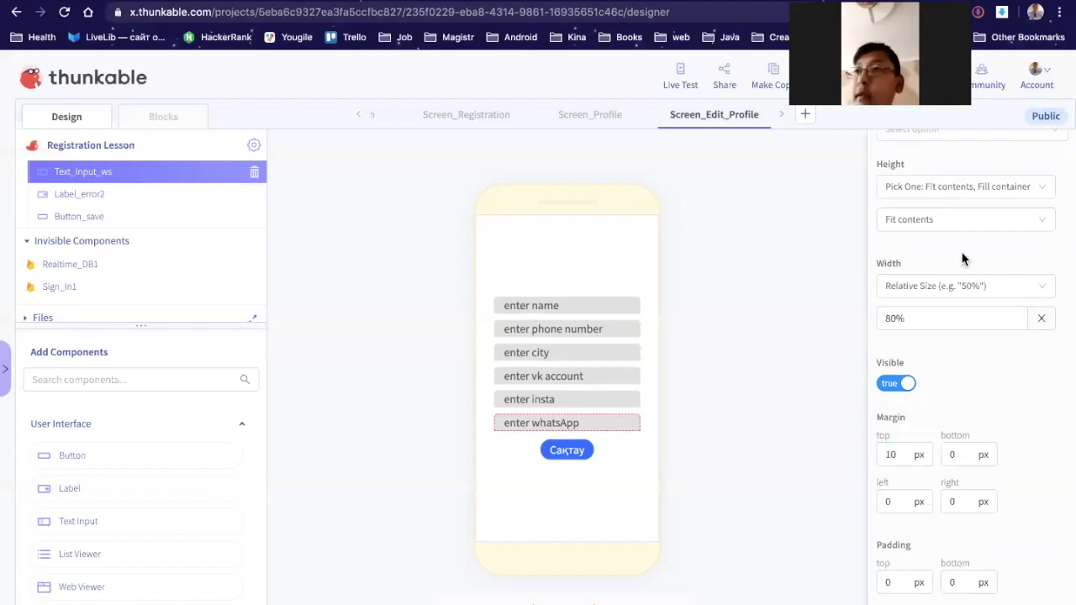
Step: Complete the hints to 'enter insta account' and 'enter whatsApp number'
left_click(155, 190)
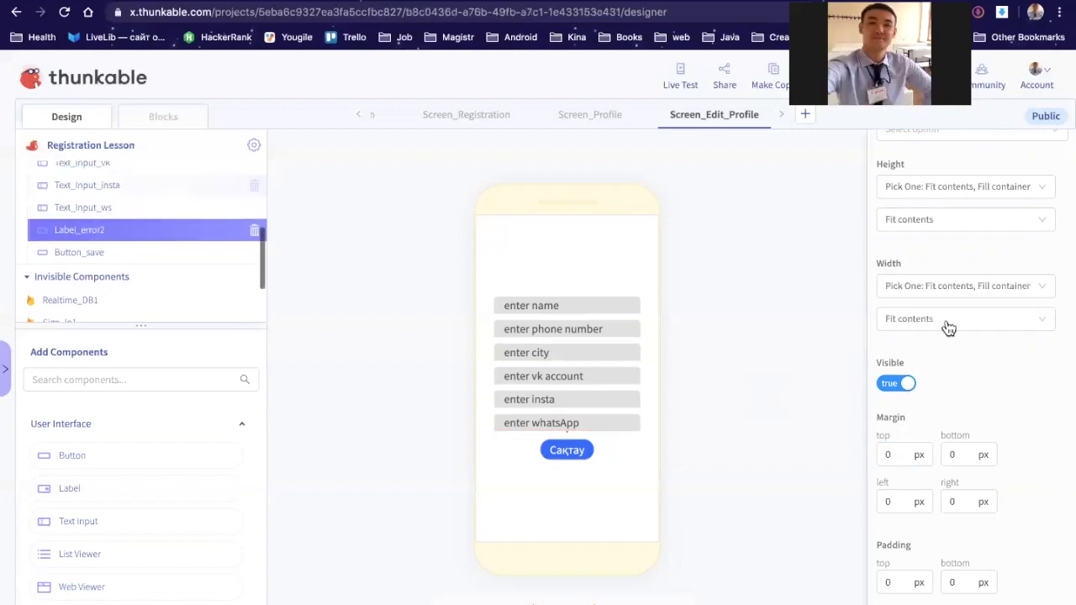
left_click(958, 239)
type("a account")
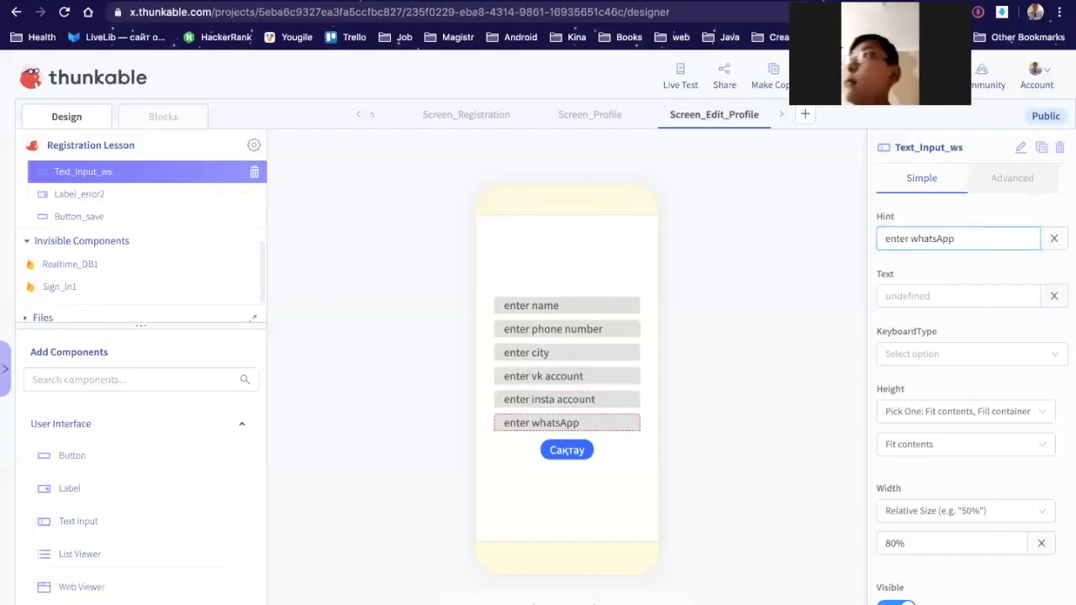
left_click(957, 239)
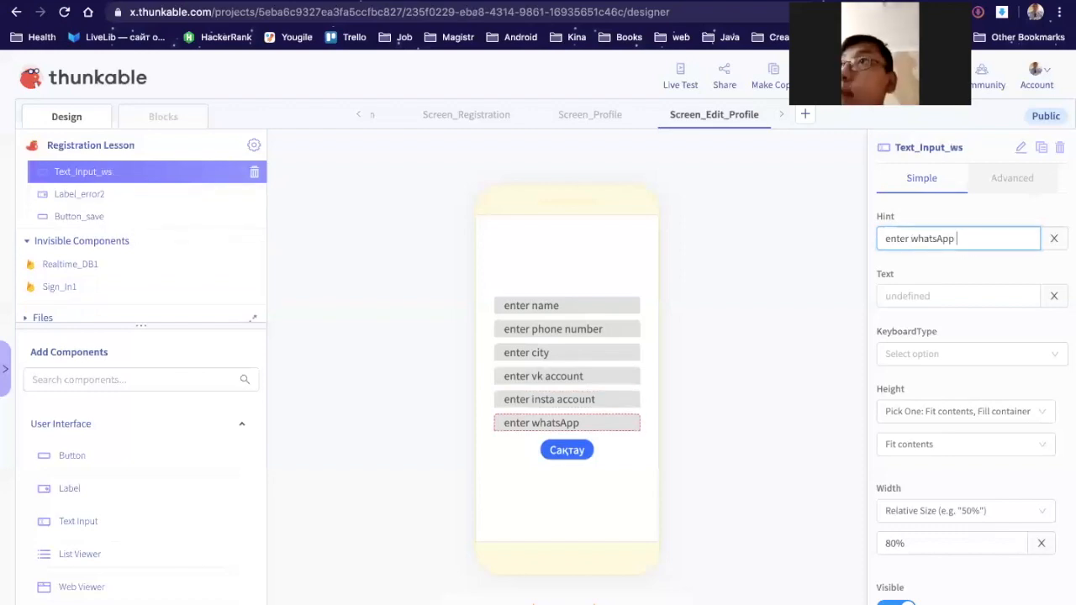
type("numbeer")
key("BackSpace")
key("BackSpace")
type("r")
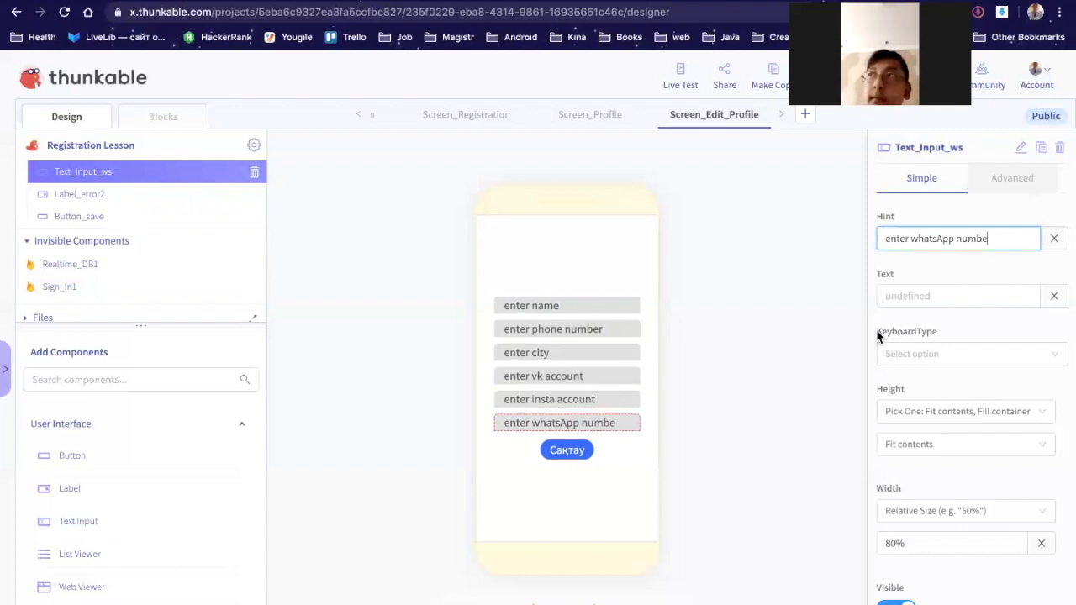
left_click(936, 277)
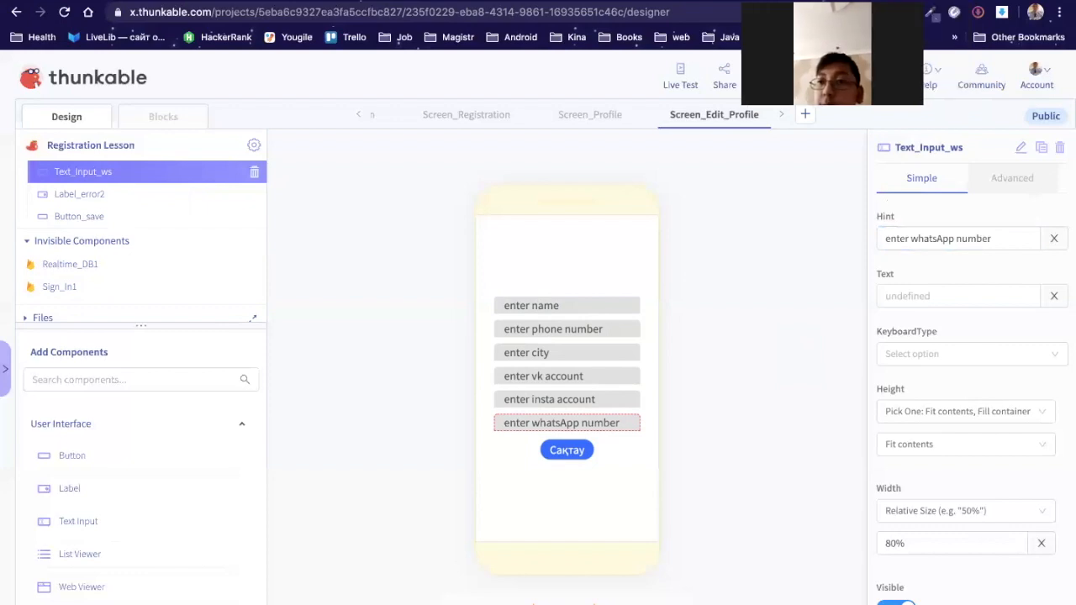
left_click(157, 120)
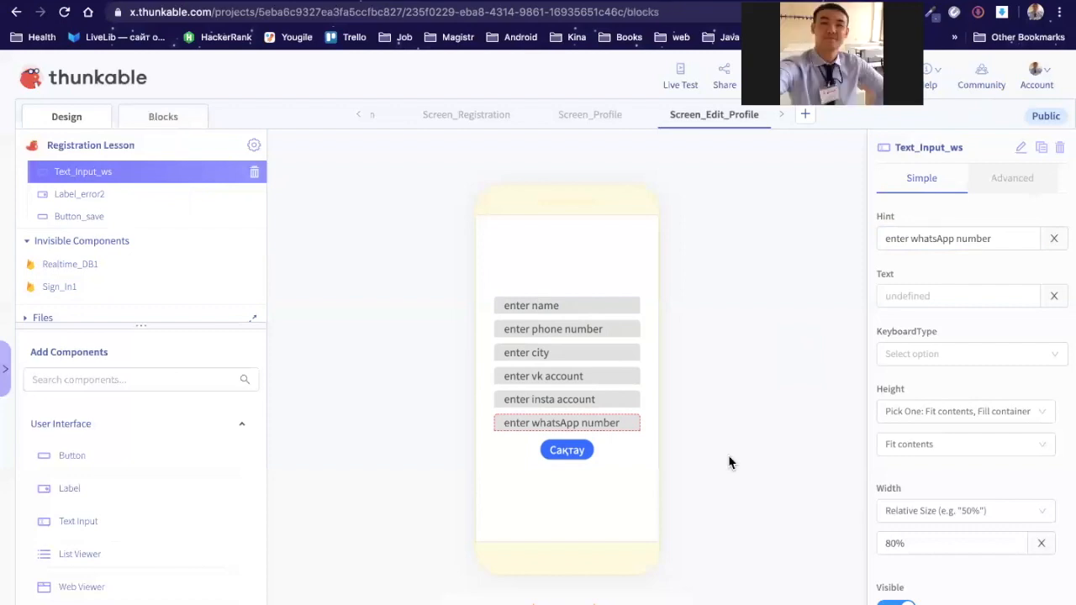
Step: Place a copy of the city if/else check below the original in the blocks workspace
scroll(728, 456, "down", 3)
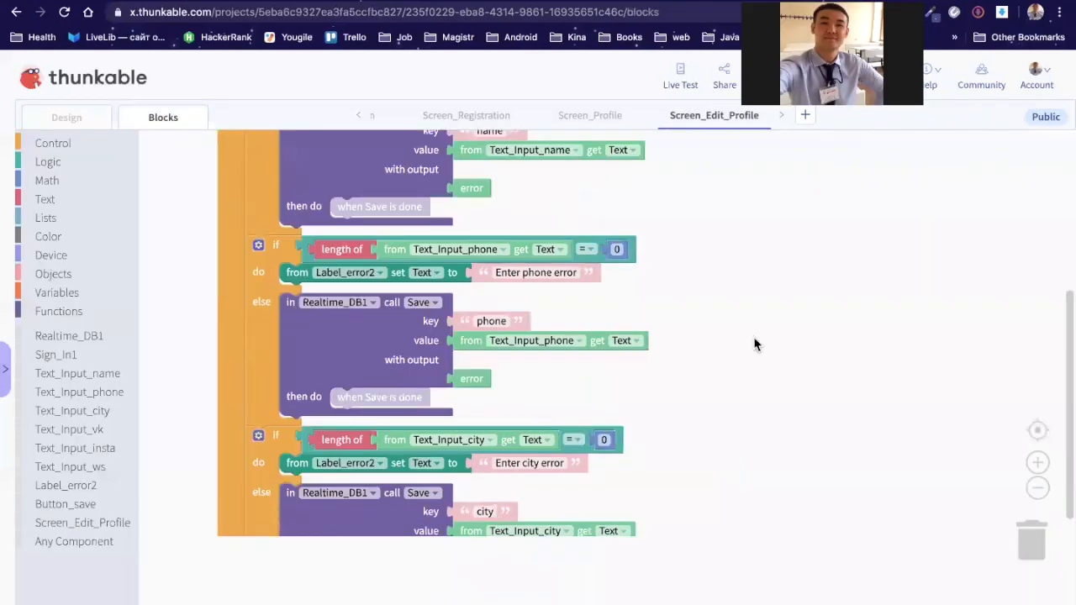
scroll(750, 300, "down", 3)
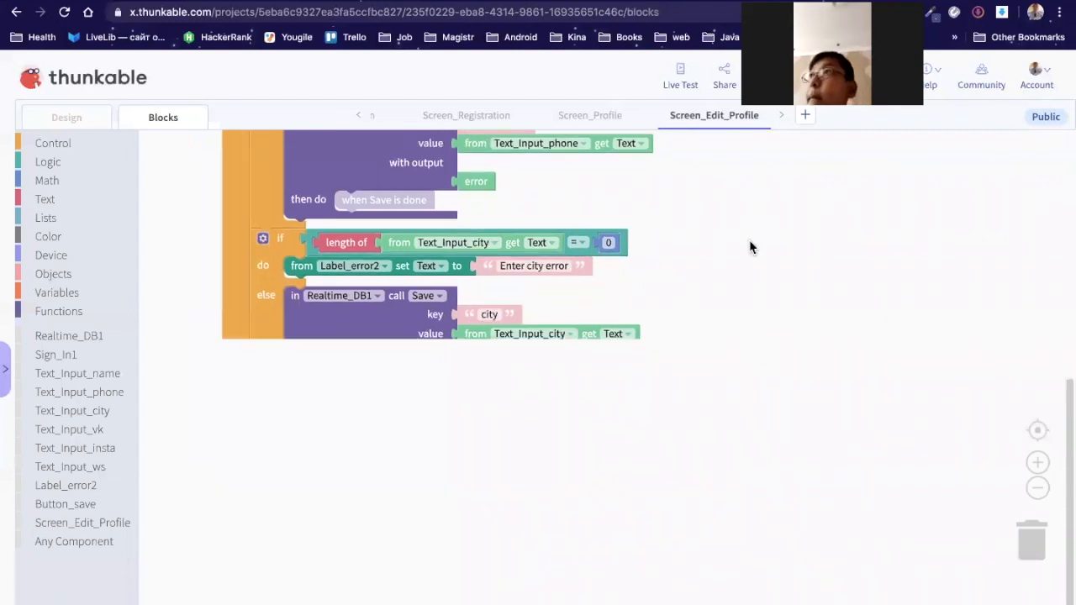
left_click_drag(752, 400, 771, 301)
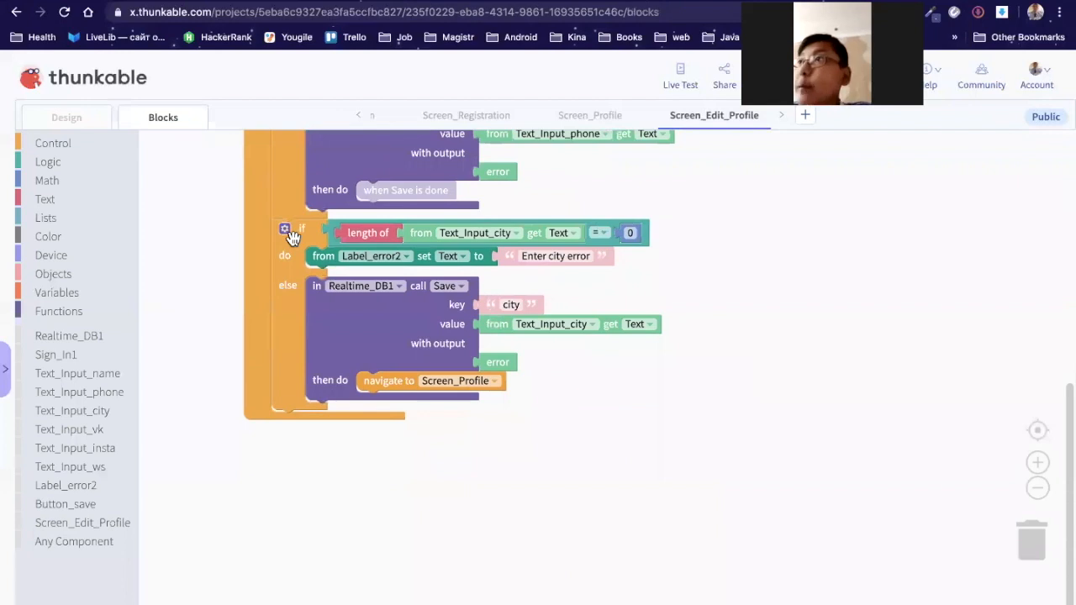
left_click_drag(317, 248, 296, 433)
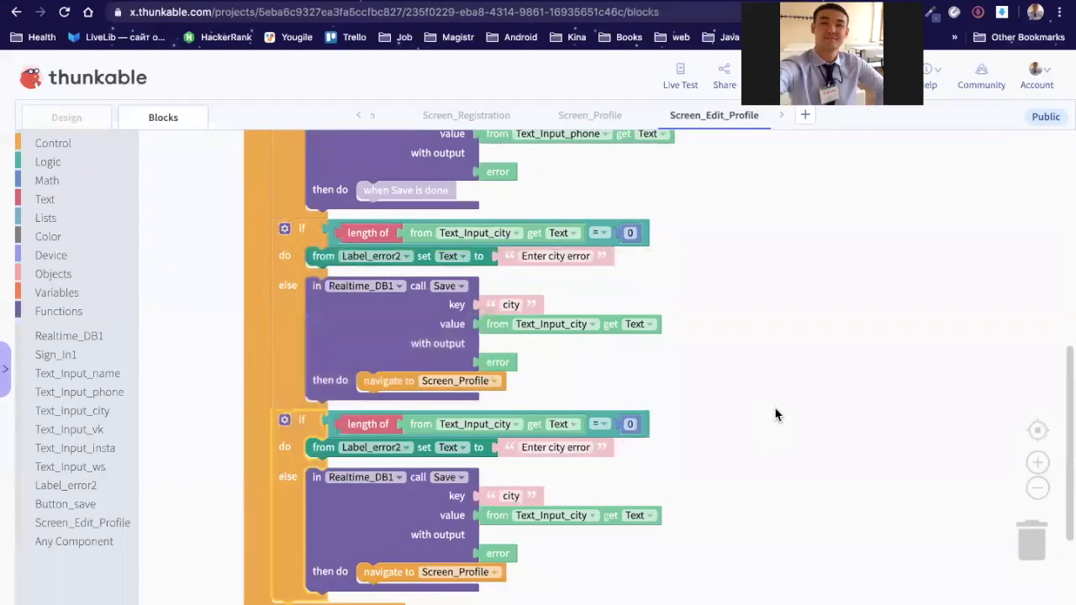
scroll(776, 415, "down", 5)
scroll(298, 222, "up", 3)
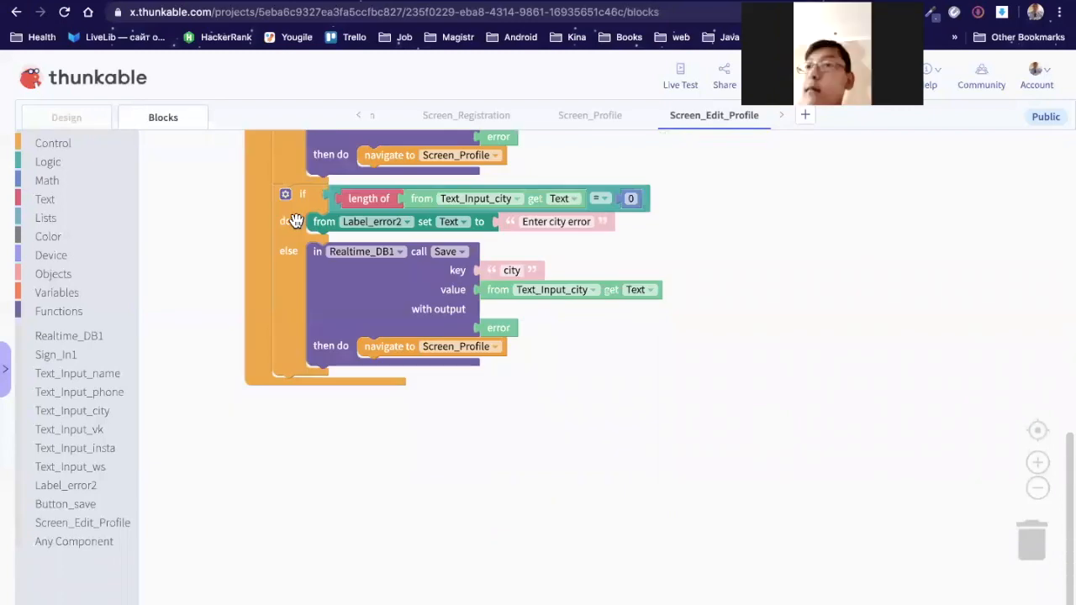
right_click(296, 221)
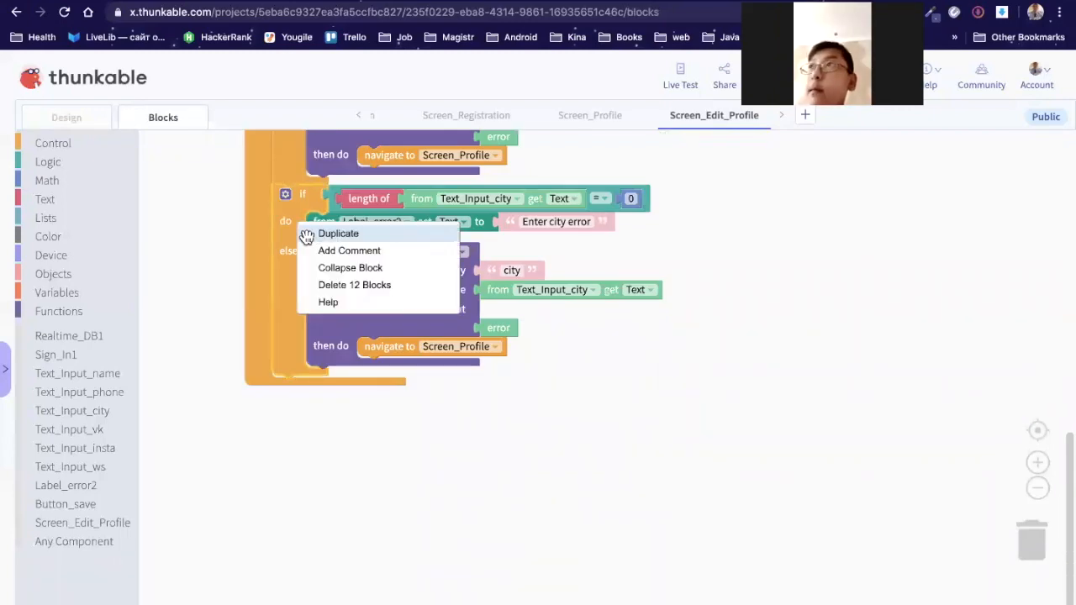
left_click(338, 233)
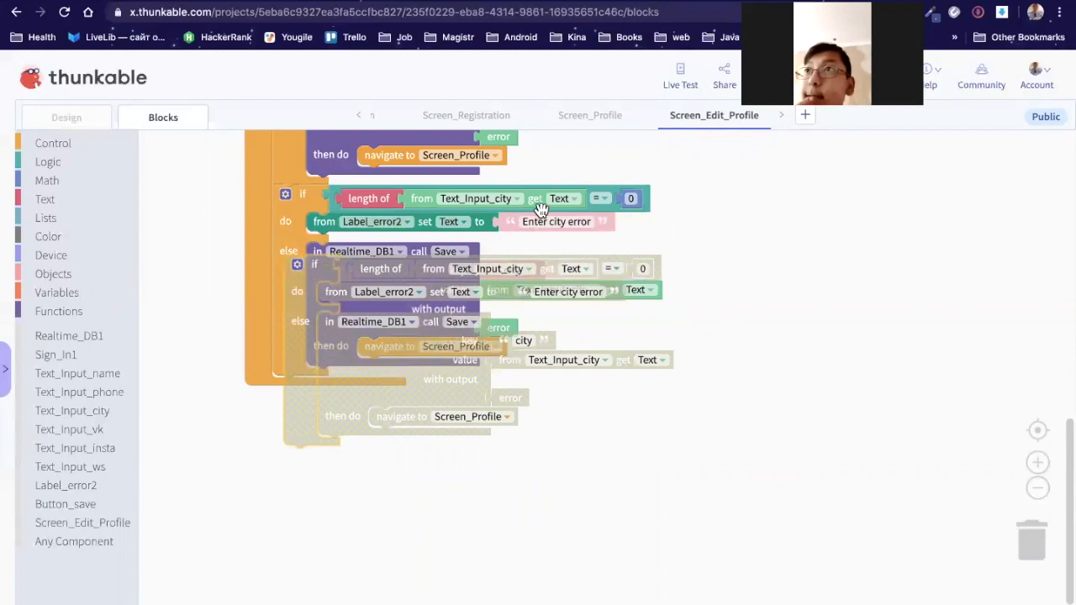
key("Delete")
Step: Make the copy check Text_Input_vk, show 'Enter vk error', and save its text as vk_link
left_click(511, 203)
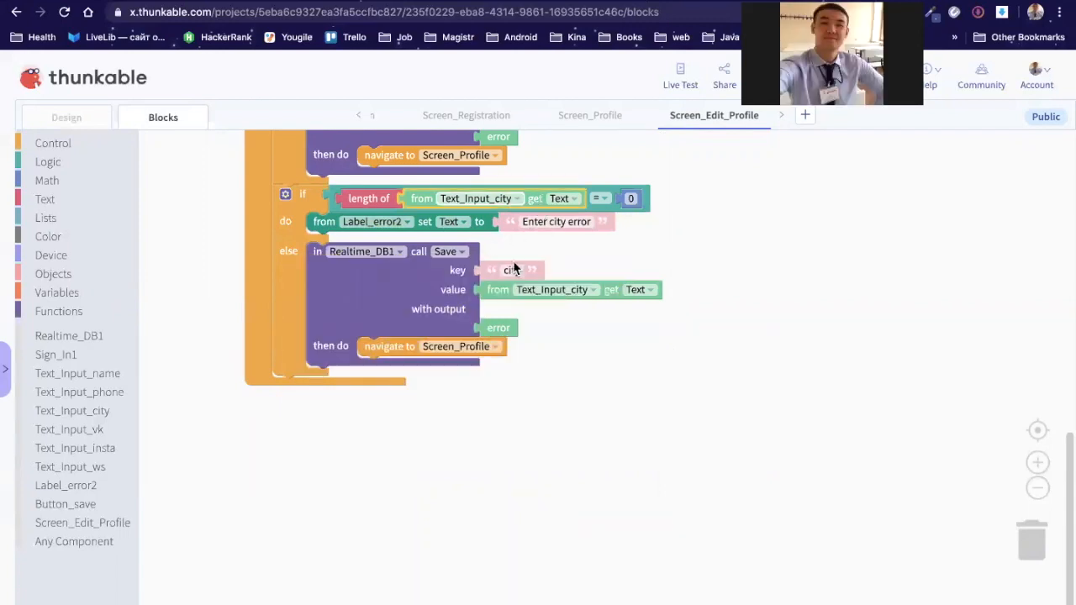
key("Return")
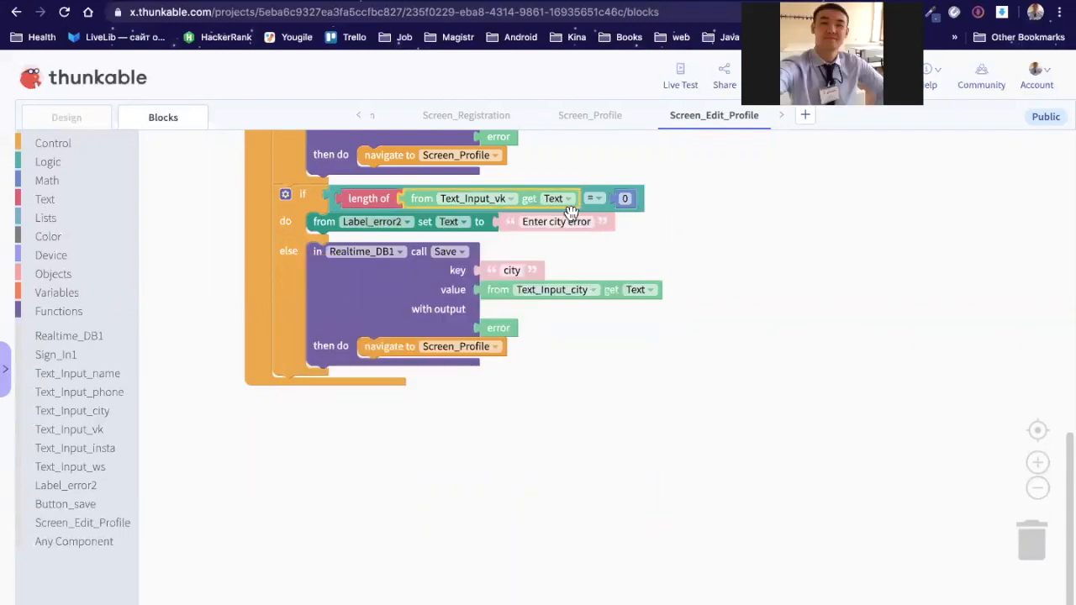
left_click(557, 221)
double_click(557, 221)
type("vk")
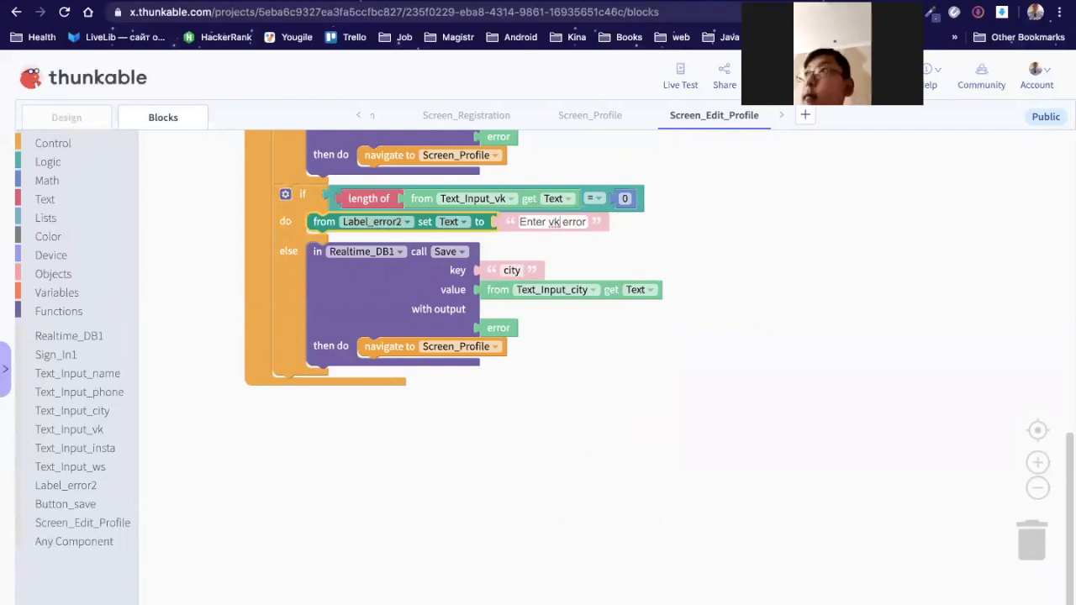
left_click(511, 271)
type("vk_link")
left_click(619, 341)
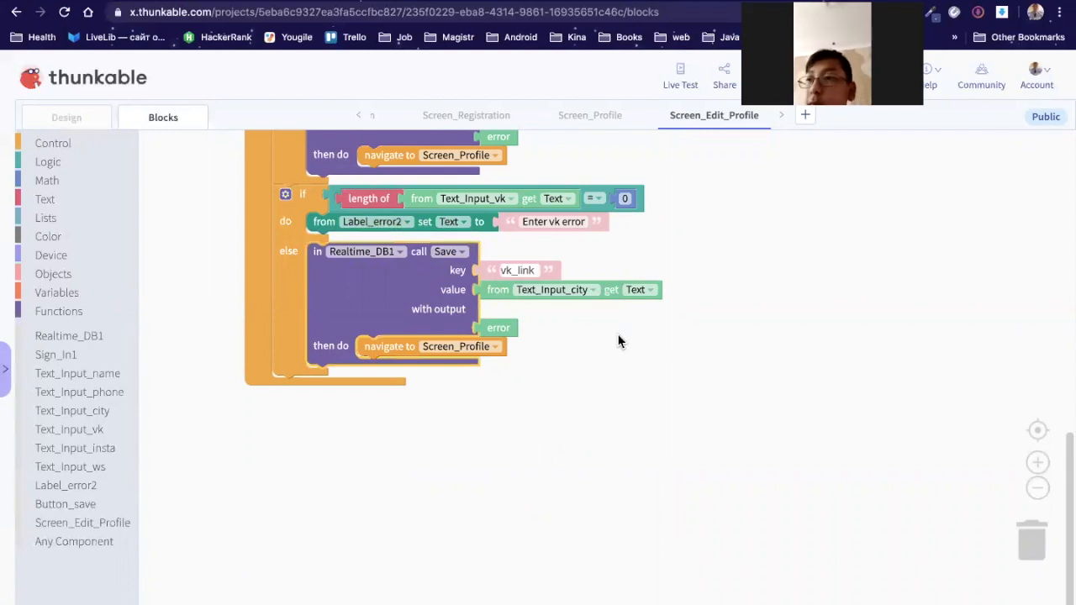
left_click(591, 290)
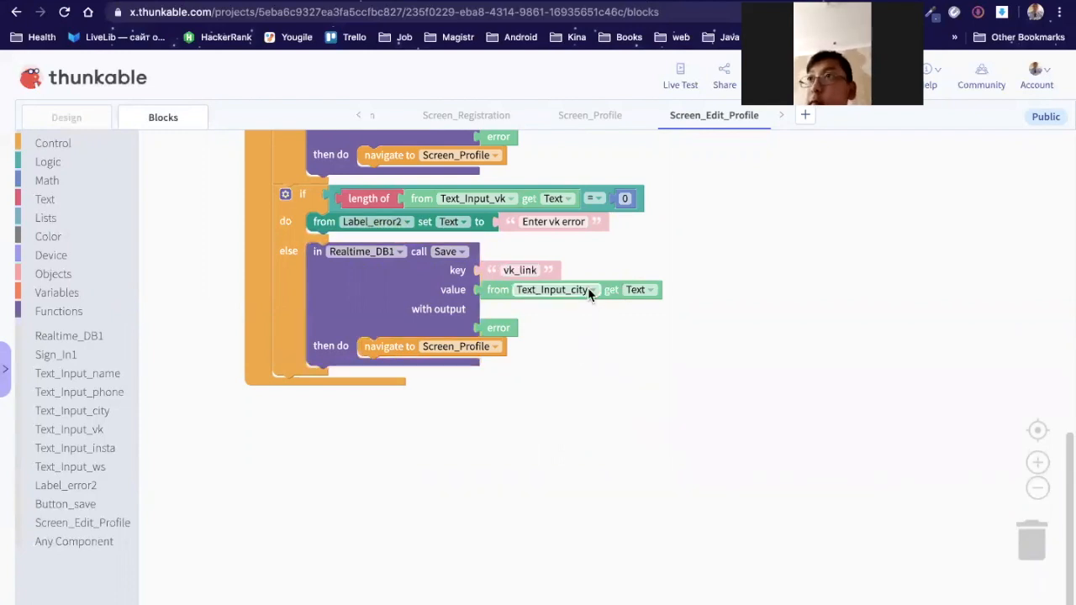
left_click(576, 359)
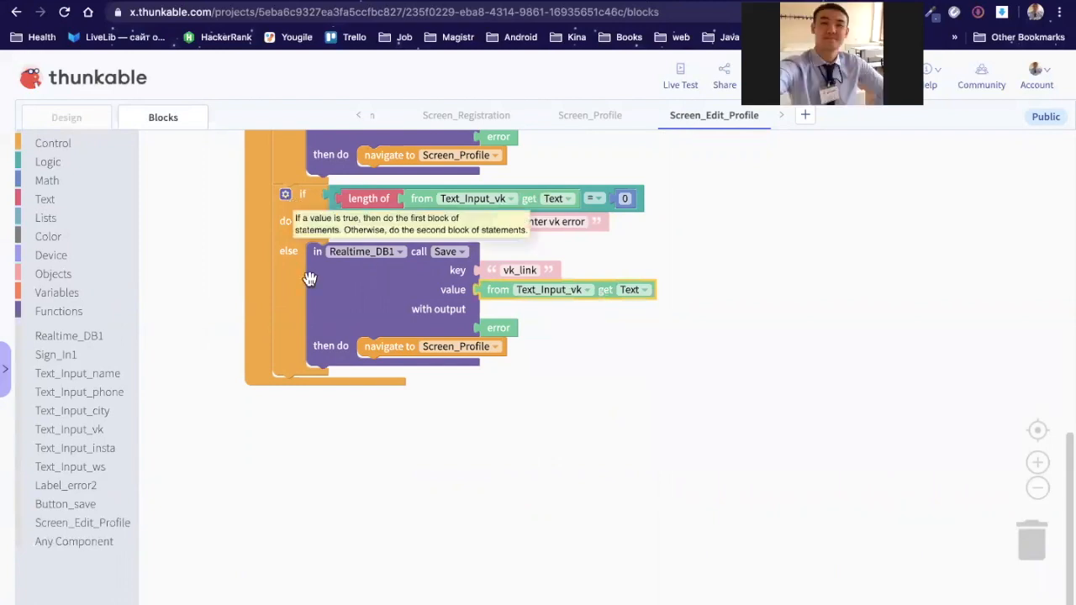
Step: Detach the navigate-to-Screen_Profile blocks, deleting the lower one
left_click(397, 353)
left_click_drag(387, 352, 412, 450)
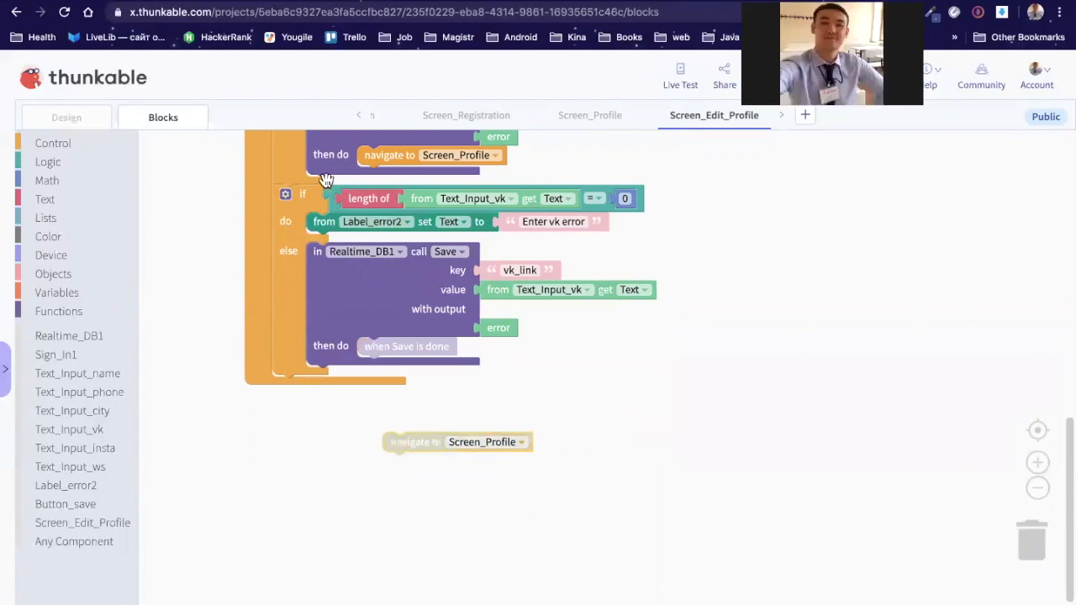
key("Delete")
left_click_drag(379, 162, 780, 279)
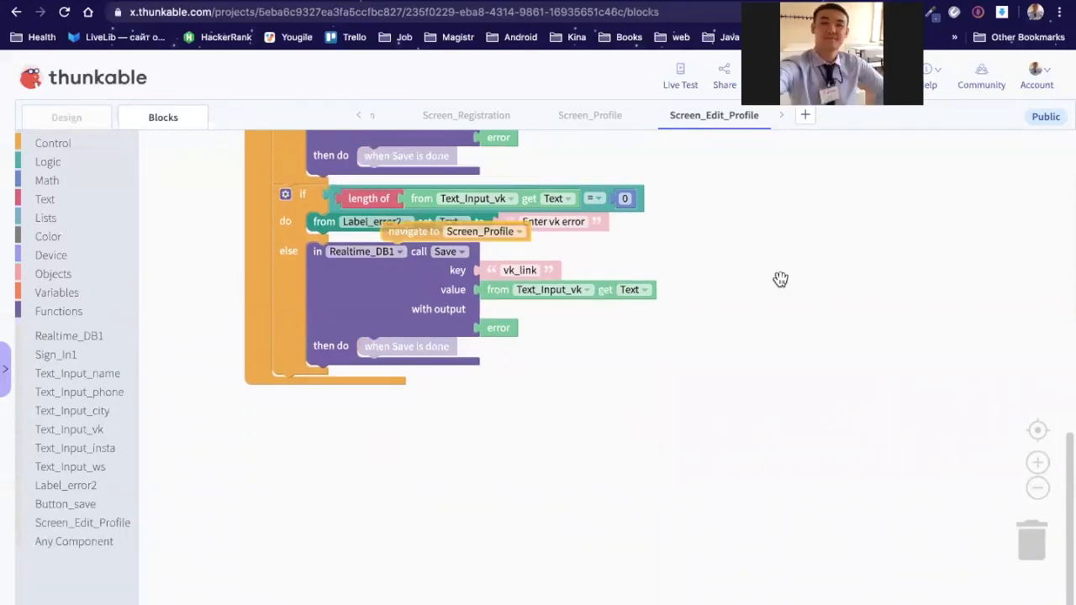
Step: Duplicate the VK if/else check and snap the copy under the first one
right_click(289, 207)
left_click(331, 217)
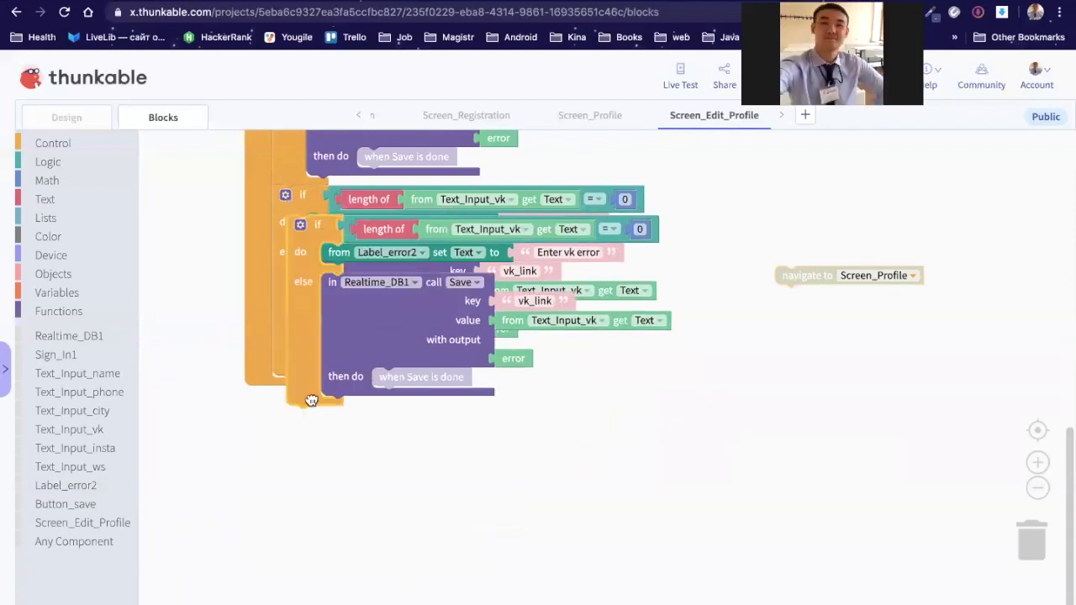
left_click_drag(321, 237, 311, 401)
left_click_drag(521, 388, 517, 384)
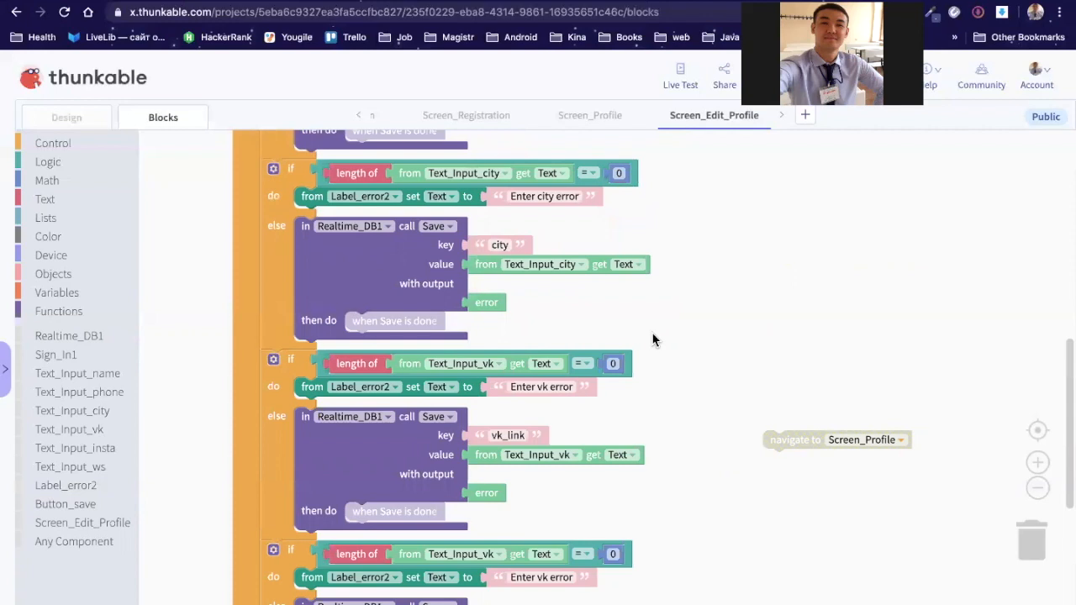
Step: Change the first VK save key to vk_link_account
scroll(653, 339, "down", 2)
mouse_move(521, 344)
left_mouse_down()
mouse_move(505, 383)
mouse_move(511, 343)
left_mouse_up()
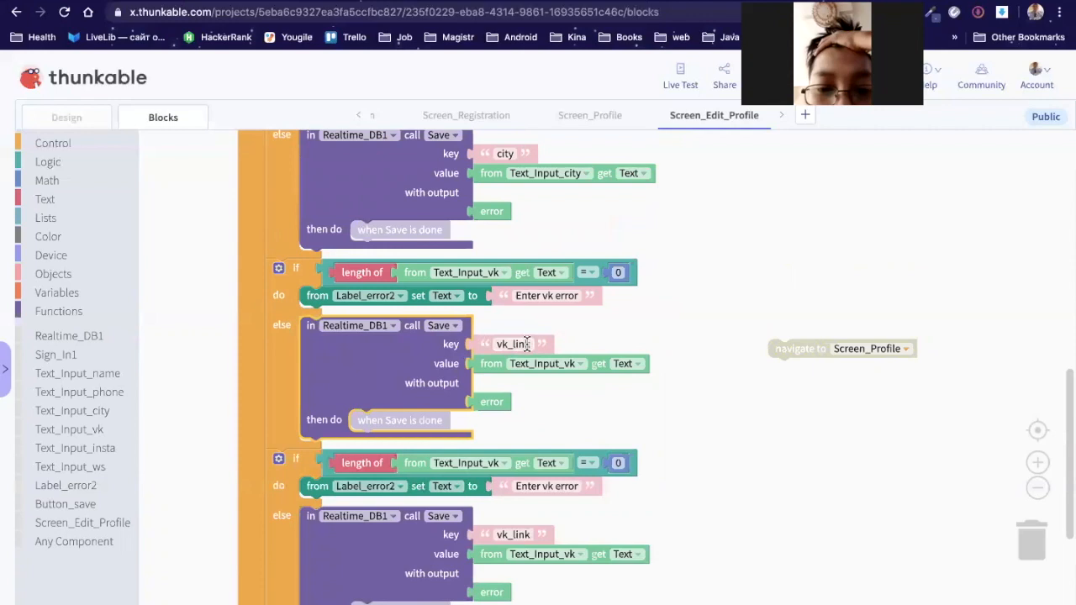
left_click(515, 341)
left_click(512, 344)
key("BackSpace")
type("_")
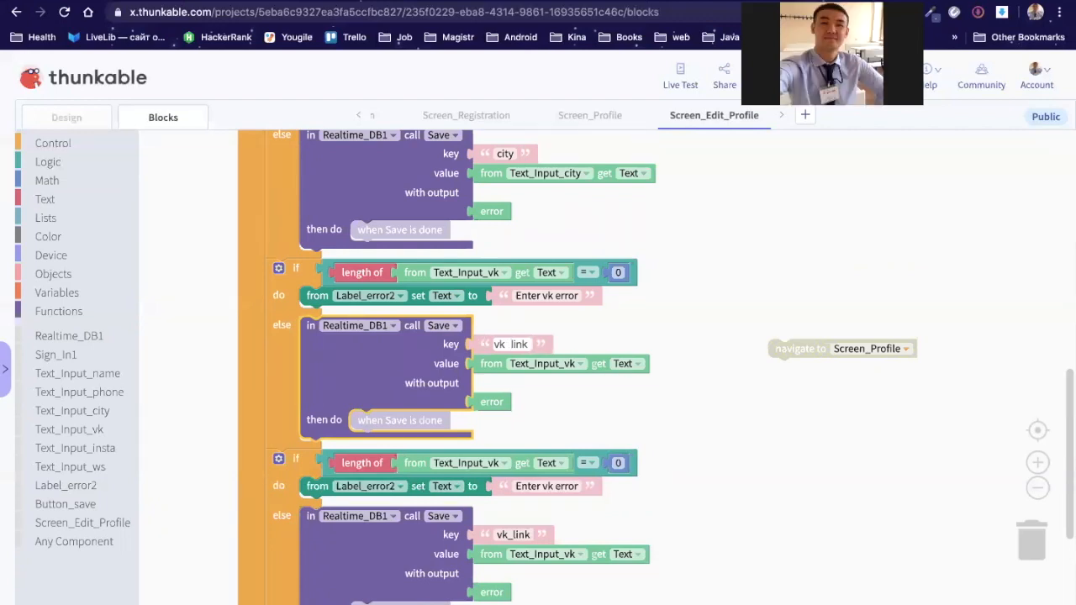
key("BackSpace")
key("BackSpace")
key("BackSpace")
key("BackSpace")
key("BackSpace")
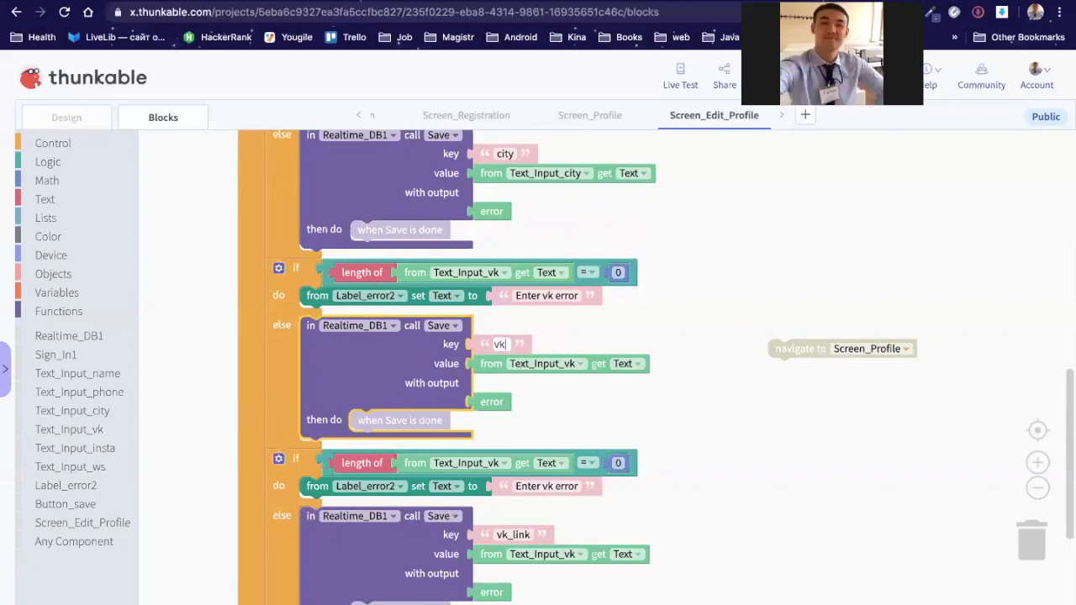
type("_link")
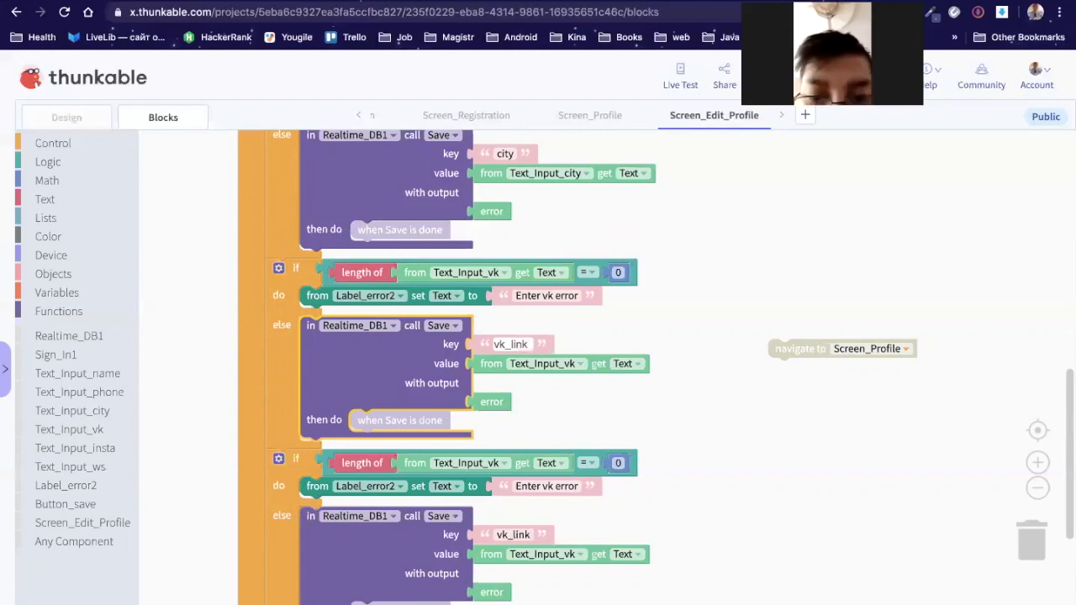
type("_accoun")
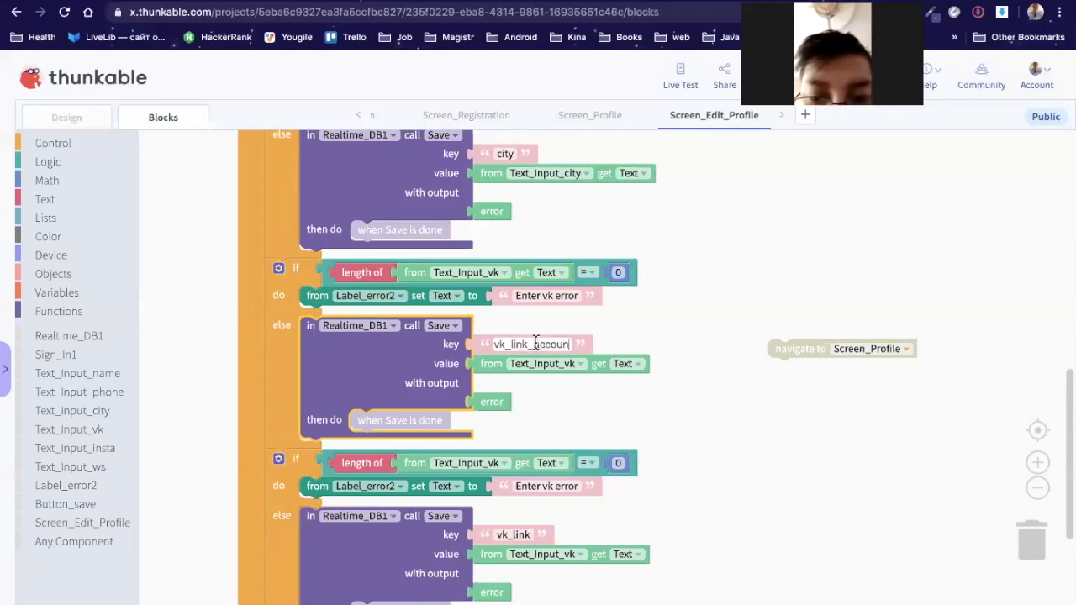
type("t")
left_click(562, 329)
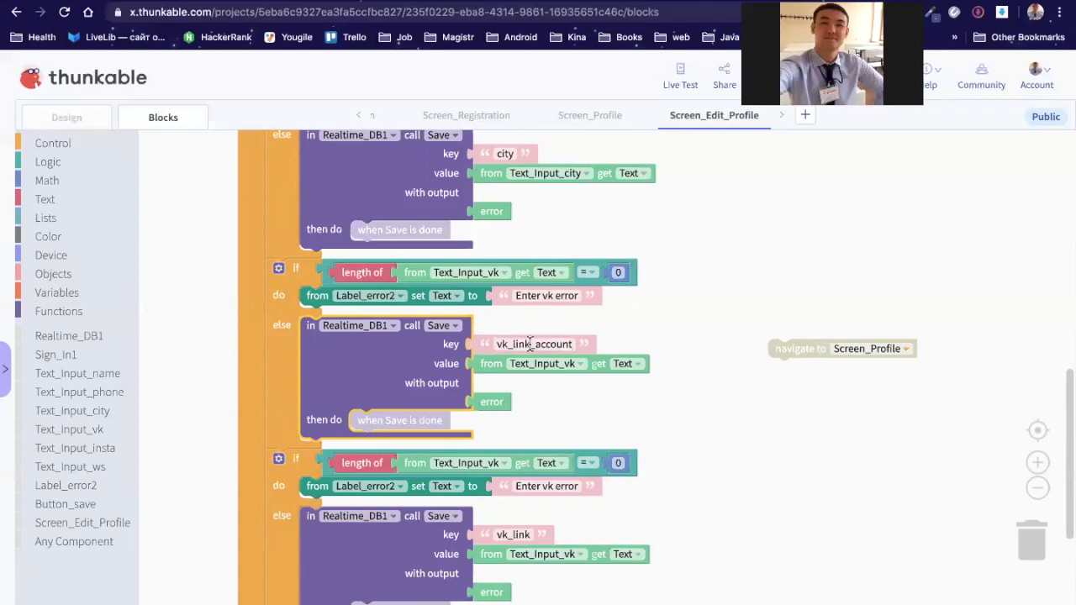
Step: Shorten that save key to just 'vk'
left_click(534, 344)
key("BackSpace")
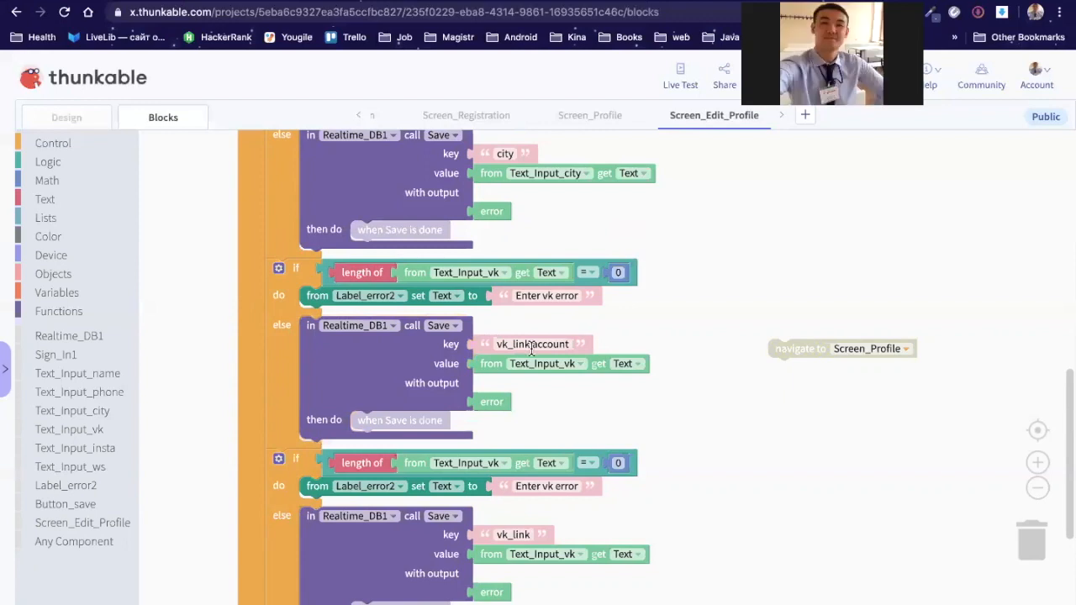
key("shift+Home")
key("Right")
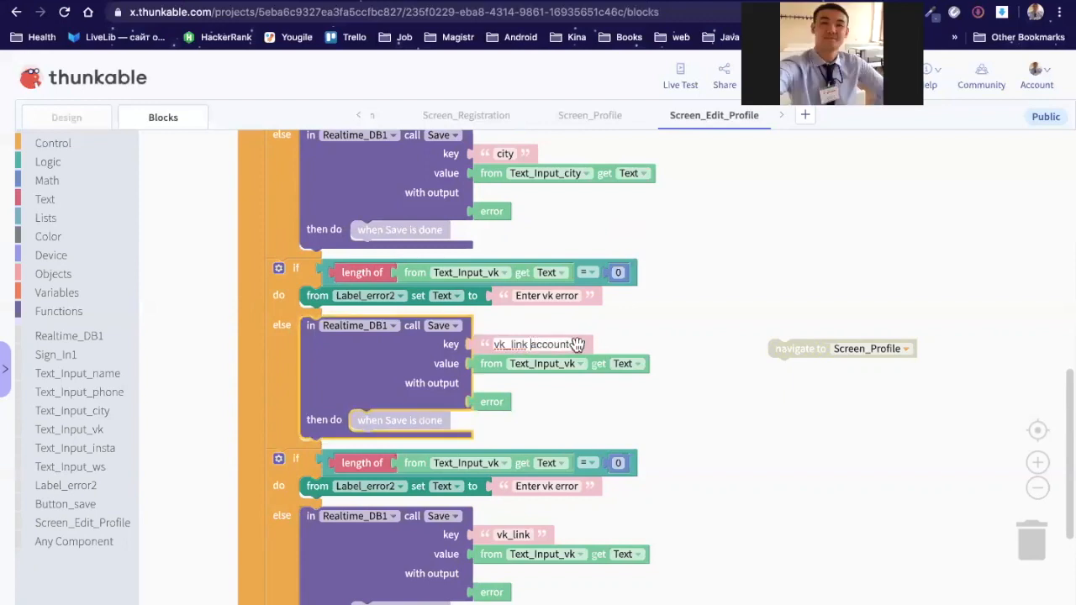
key("shift+End")
key("Left")
key("BackSpace")
key("BackSpace")
key("BackSpace")
key("BackSpace")
key("BackSpace")
key("BackSpace")
key("BackSpace")
key("BackSpace")
key("BackSpace")
key("BackSpace")
key("BackSpace")
key("BackSpace")
key("BackSpace")
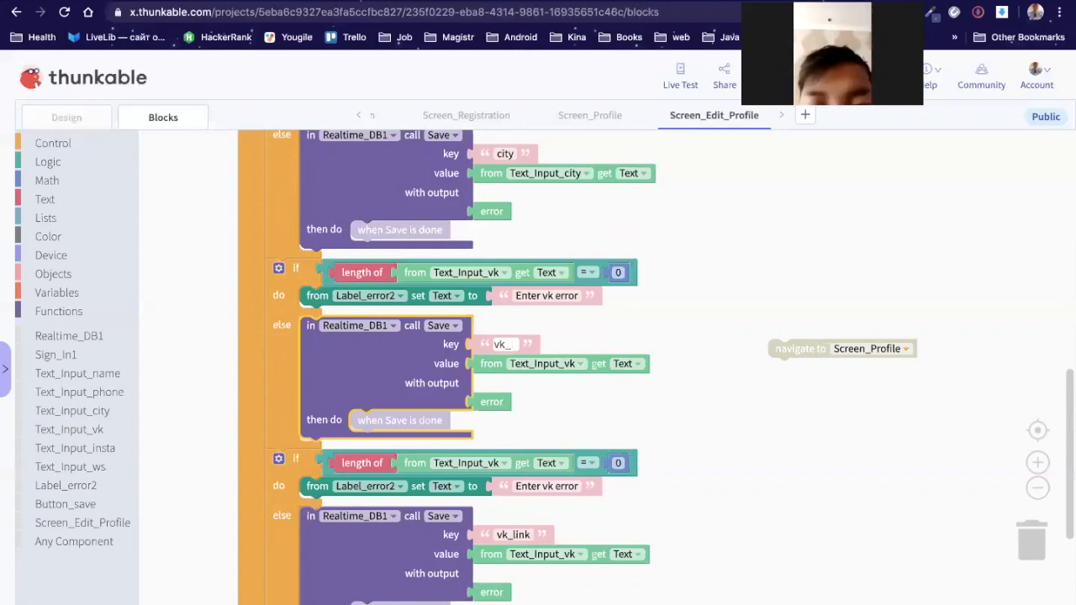
left_click(689, 320)
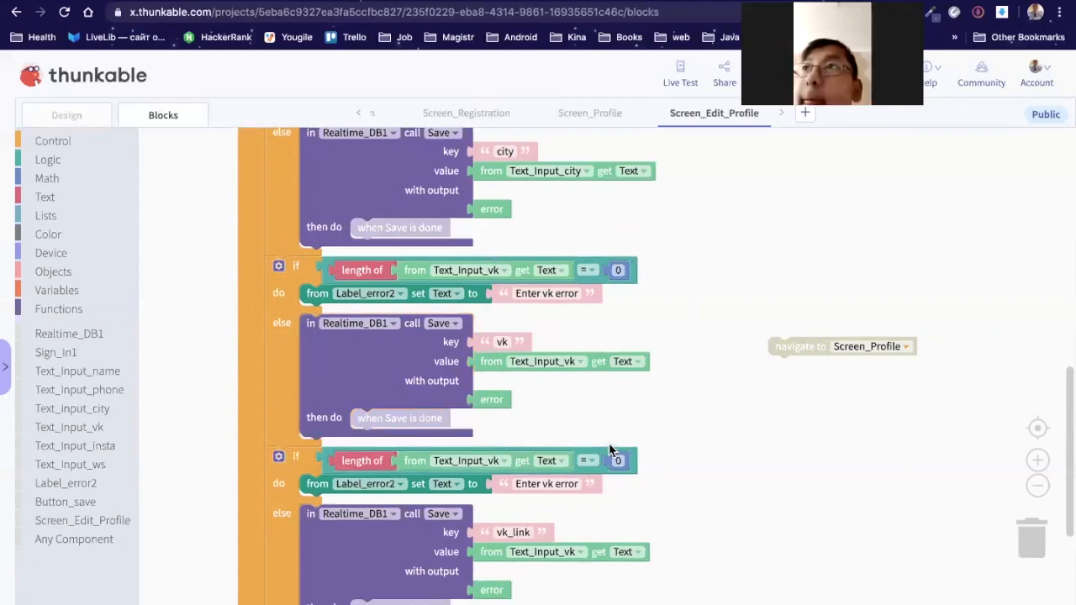
Step: Point the lower empty check at Text_Input_insta, with key 'insta' and error 'Enter insta error'
left_click(504, 465)
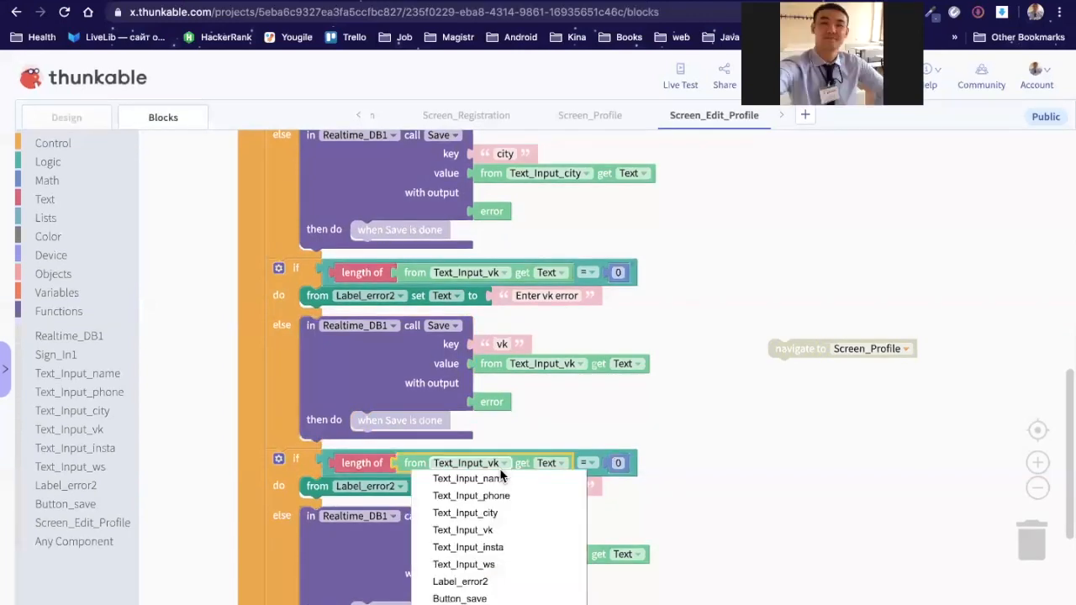
left_click(509, 547)
left_click(514, 534)
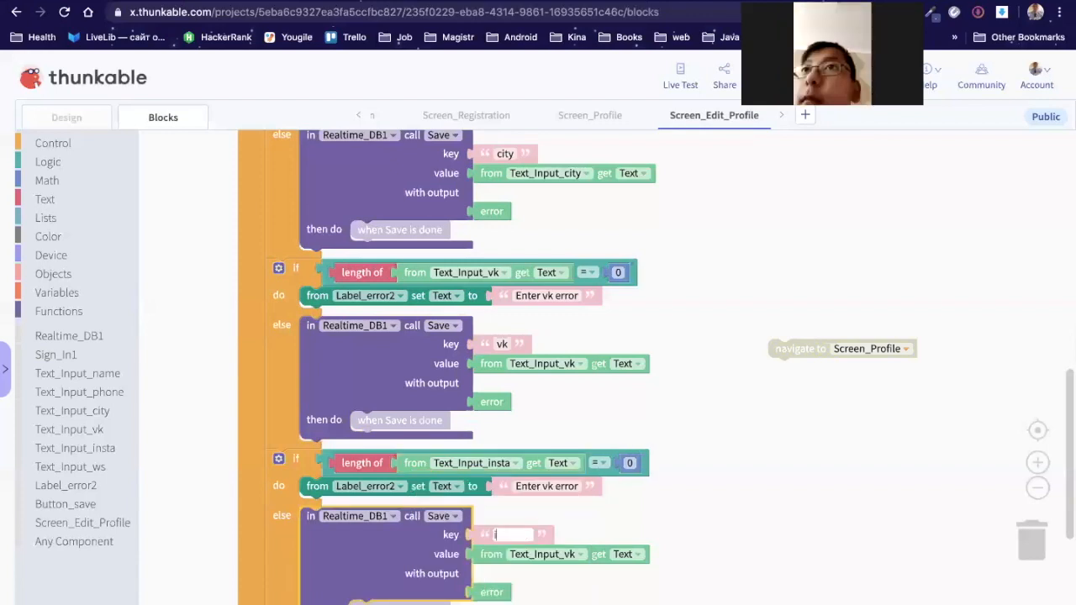
type("insta")
left_click(547, 485)
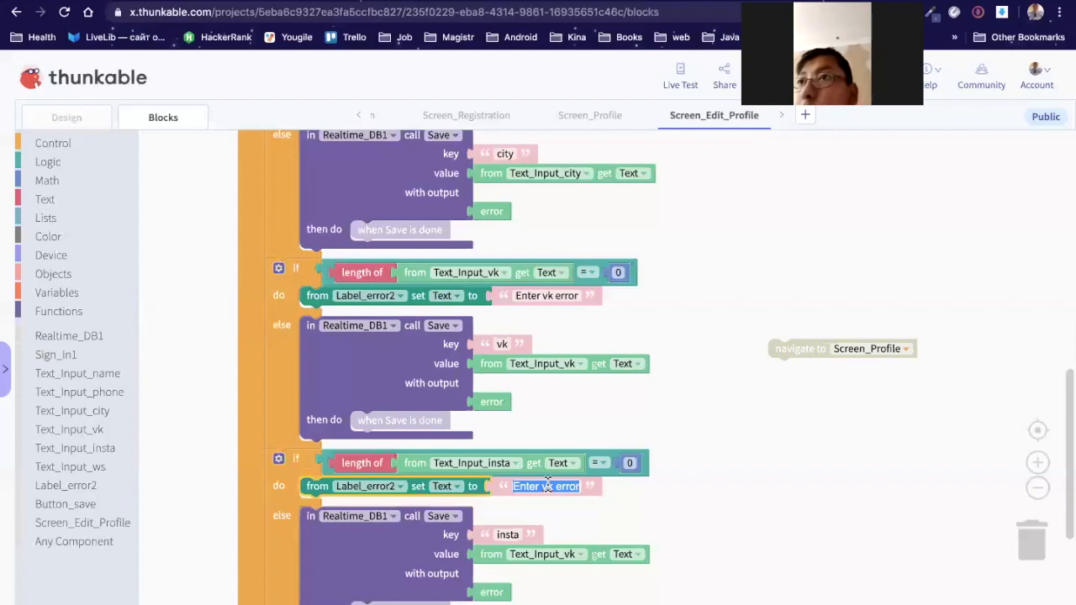
type("Enter insta error")
left_click(663, 502)
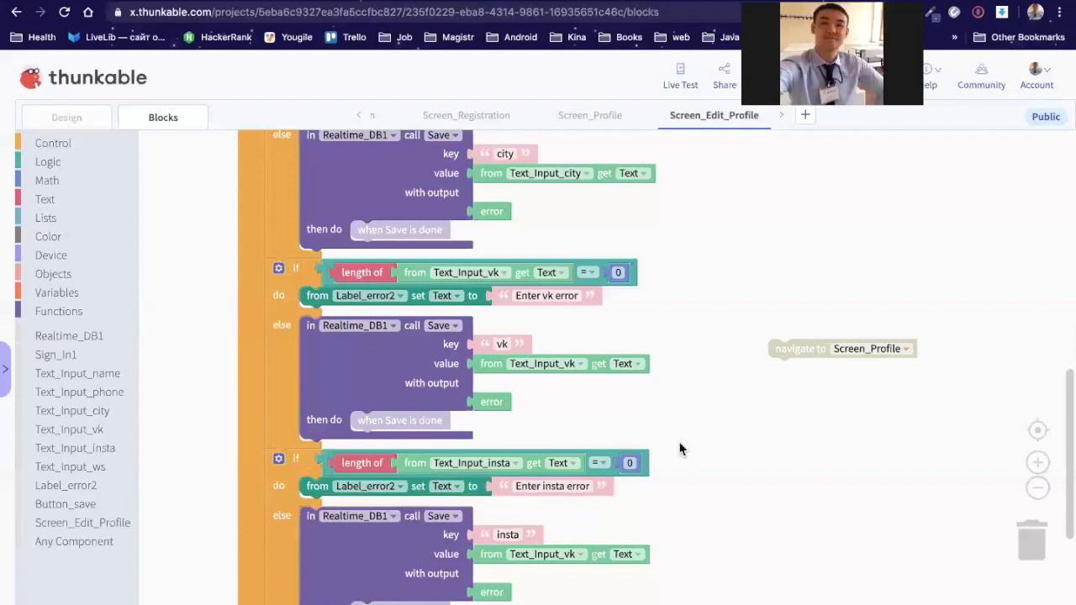
Step: Make the insta save block store the text from Text_Input_insta
scroll(685, 374, "down", 3)
left_click(301, 334)
right_click(301, 333)
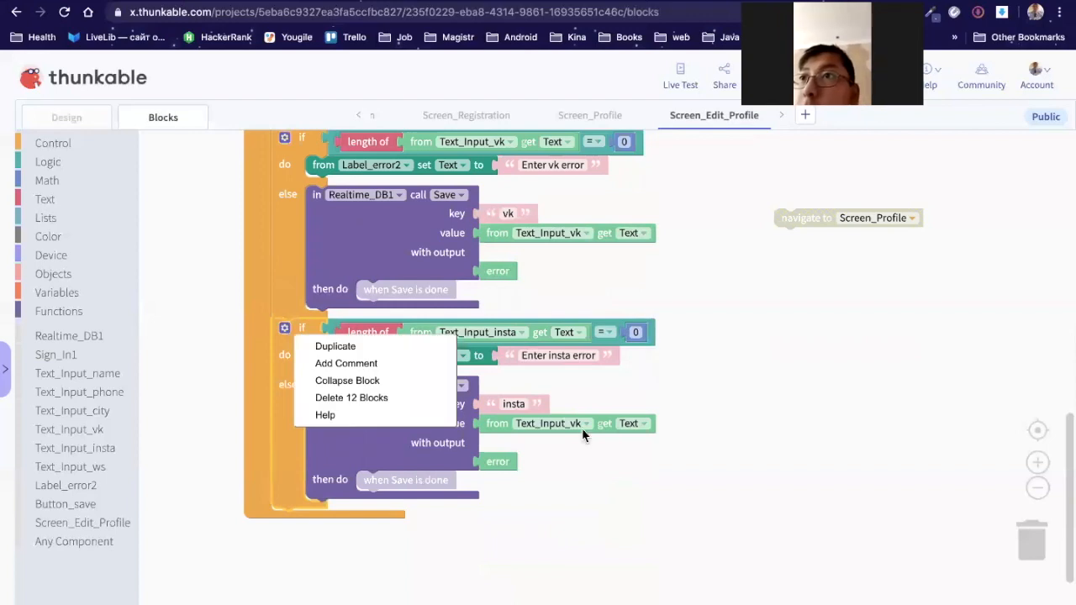
left_click(581, 425)
left_click(550, 508)
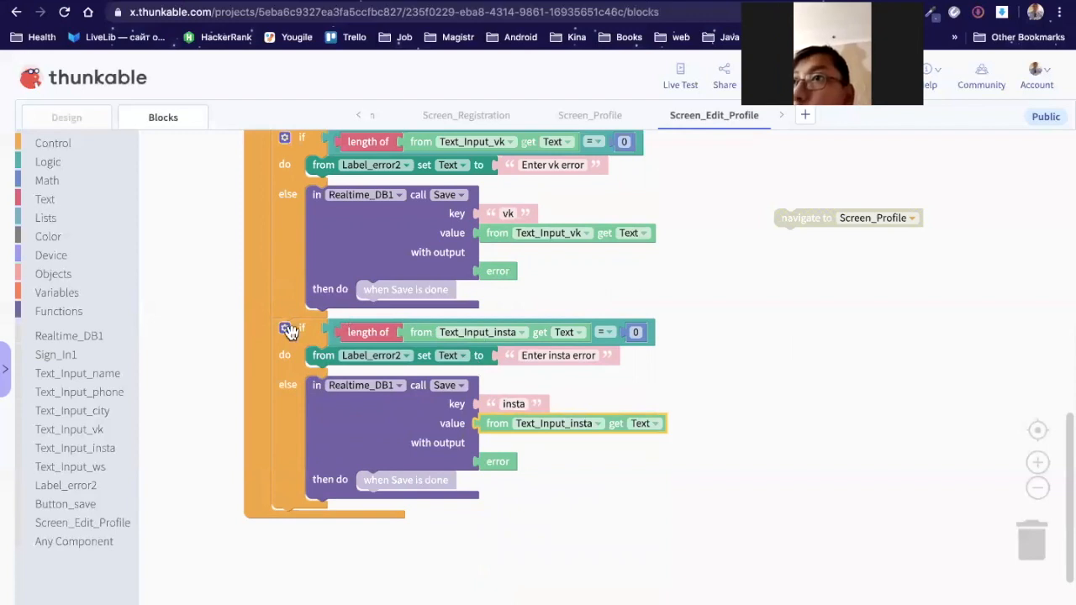
right_click(312, 347)
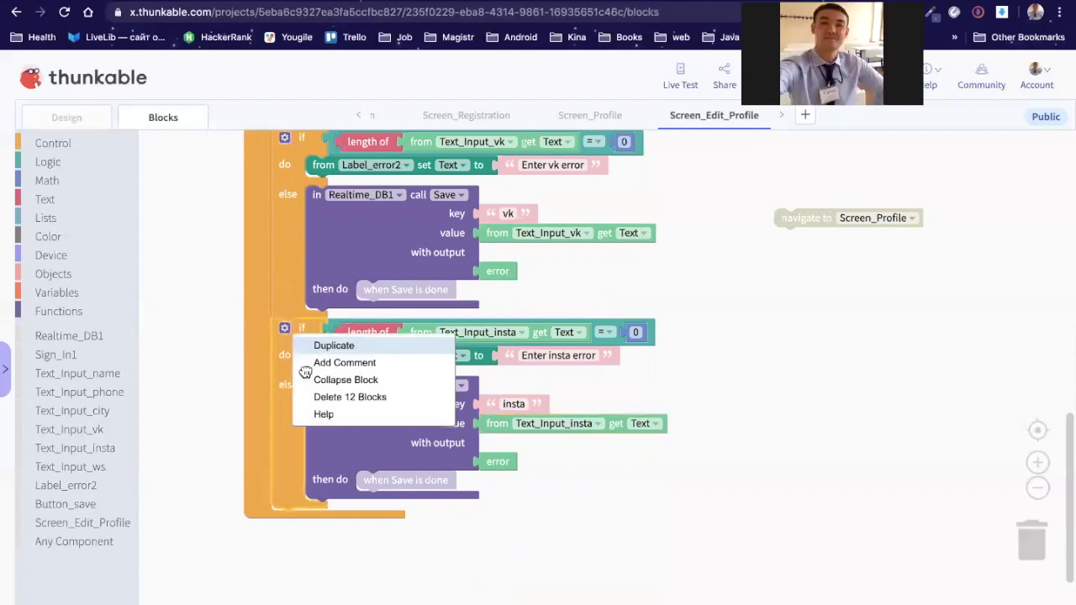
Step: Duplicate the insta check and make its empty test use Text_Input_ws
left_click(332, 346)
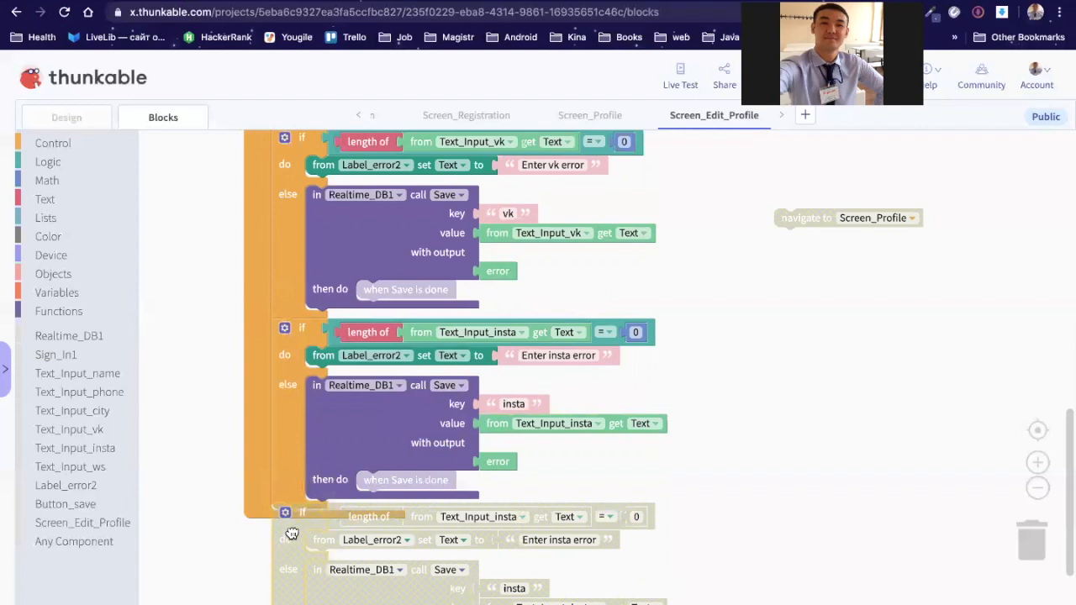
left_click_drag(292, 533, 291, 534)
scroll(812, 313, "down", 7)
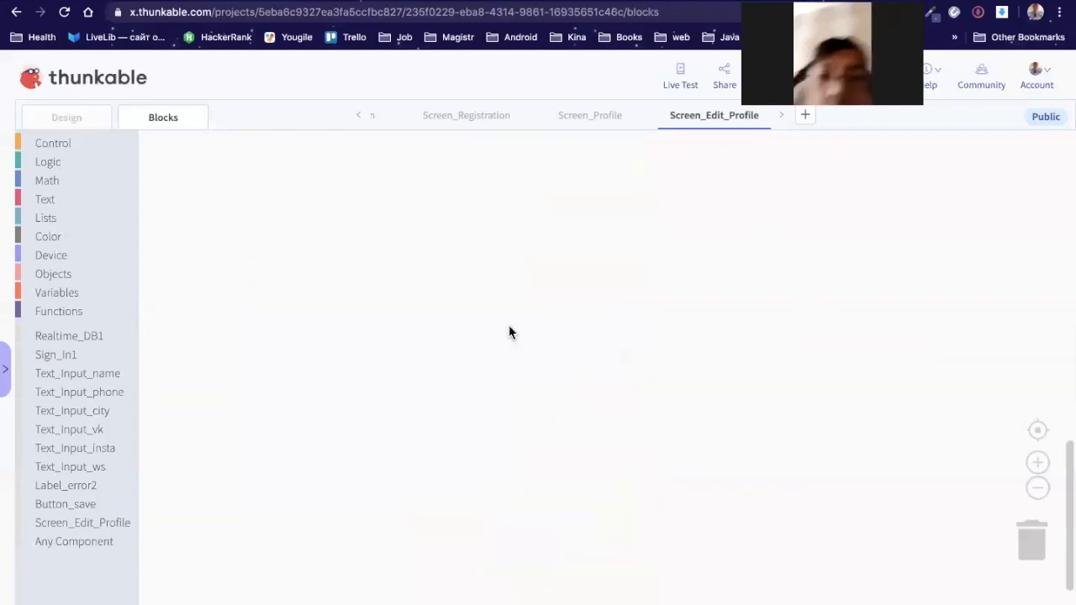
scroll(509, 333, "up", 6)
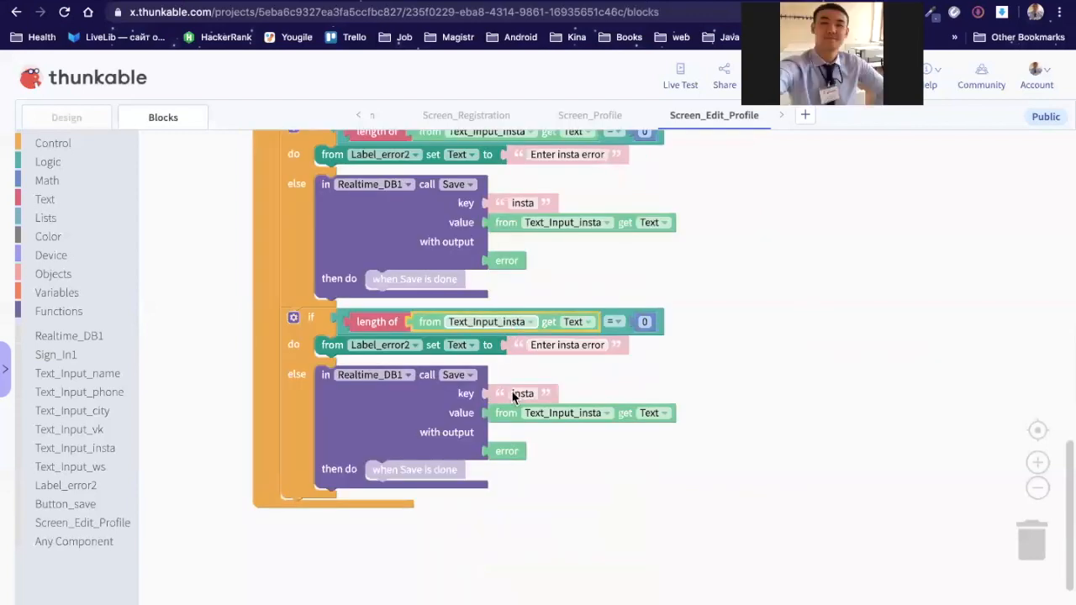
left_click(488, 322)
left_click(507, 424)
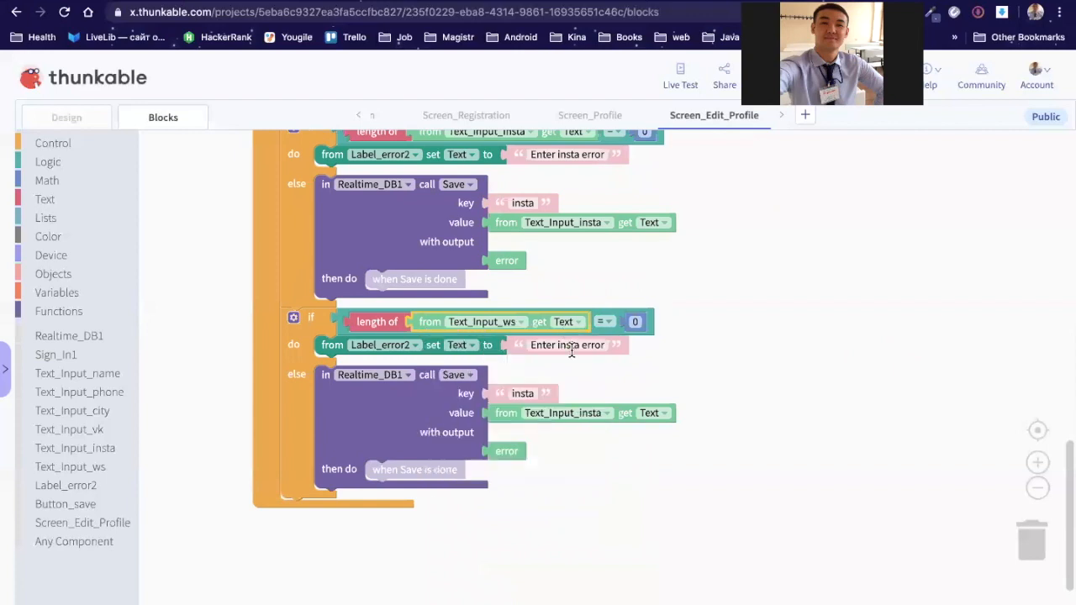
Step: Change the error to 'Enter ws error' and save Text_Input_ws under key 'ws'
double_click(570, 352)
type("ws")
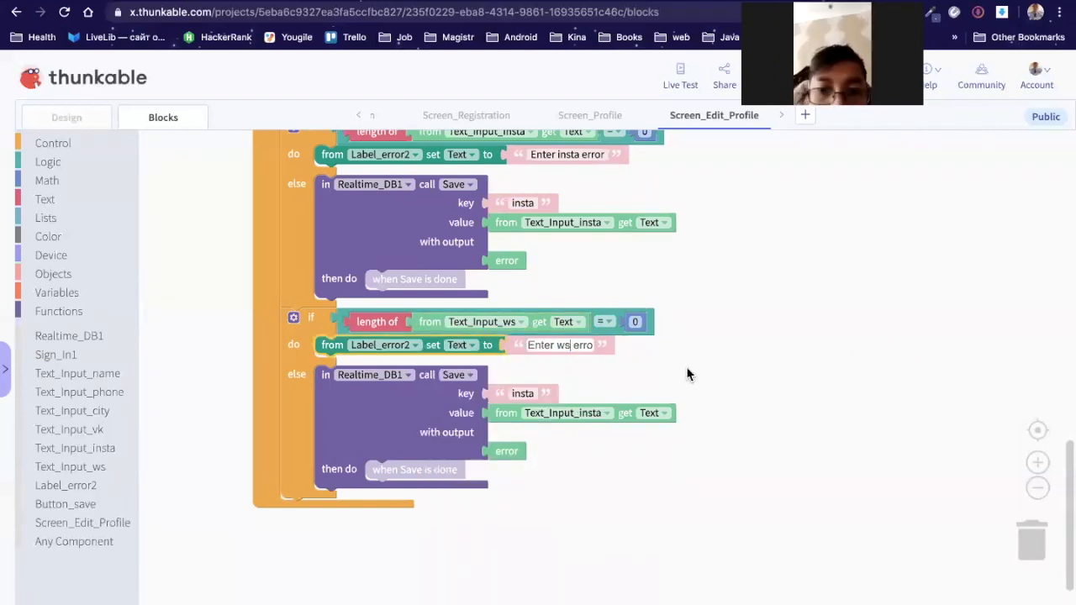
left_click(598, 419)
left_click(565, 412)
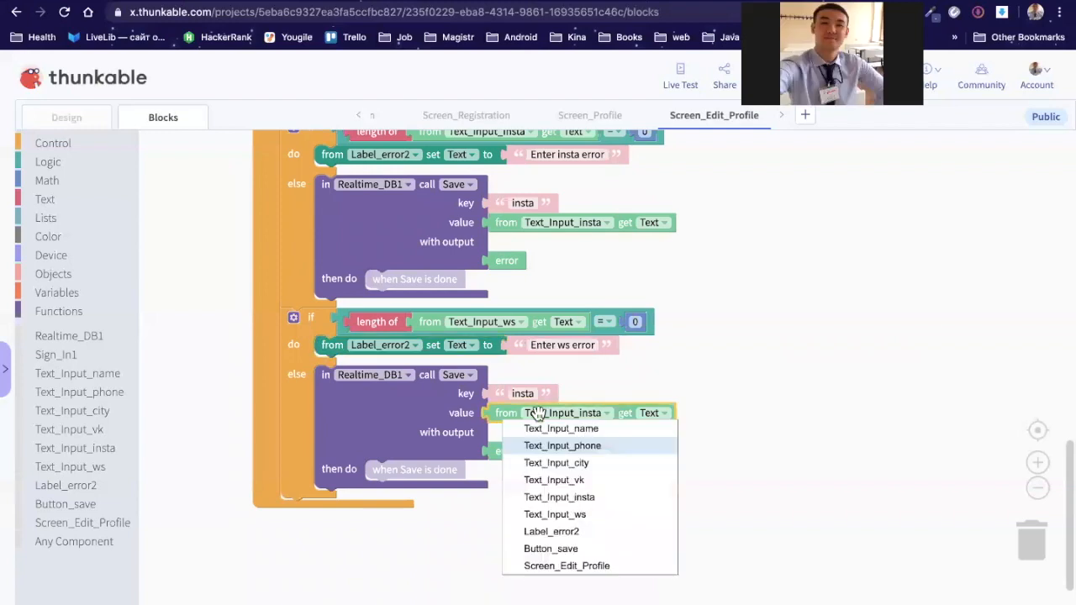
left_click(555, 514)
left_click(522, 393)
type("ws")
left_click(837, 202)
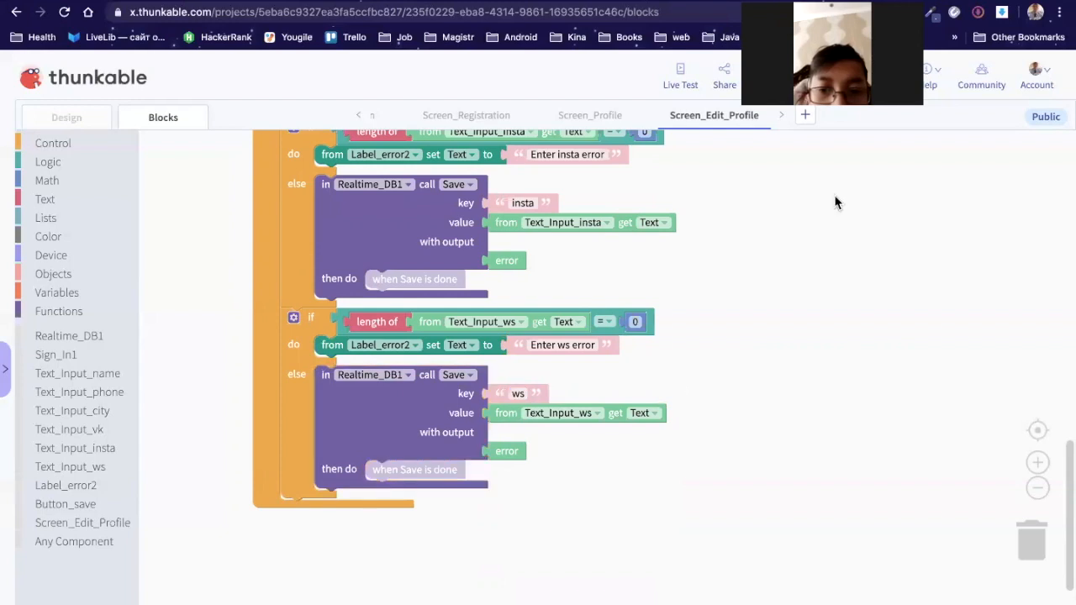
scroll(789, 258, "up", 1)
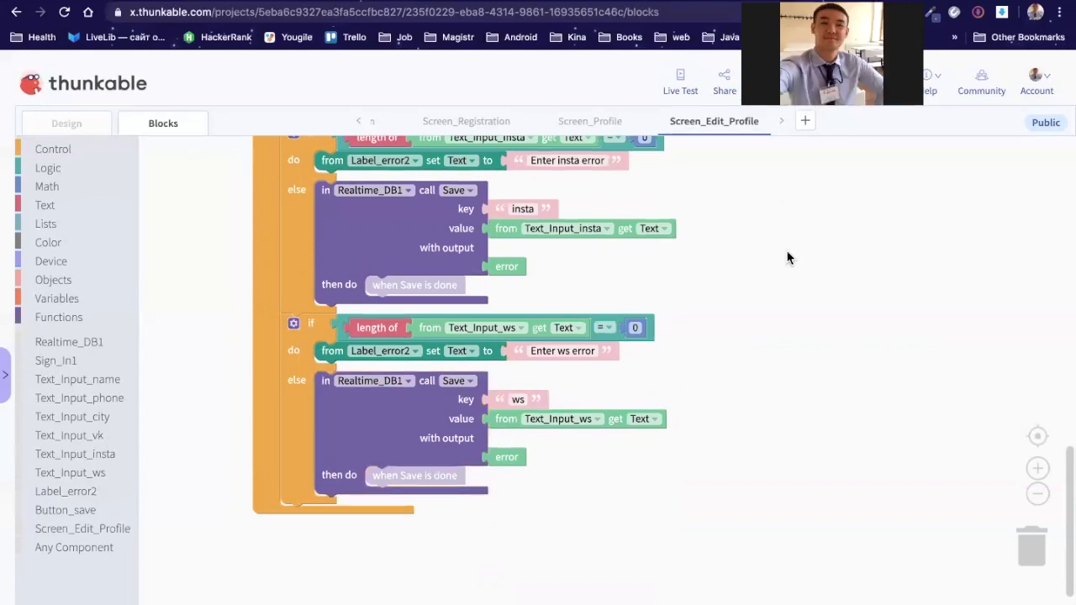
scroll(788, 258, "up", 5)
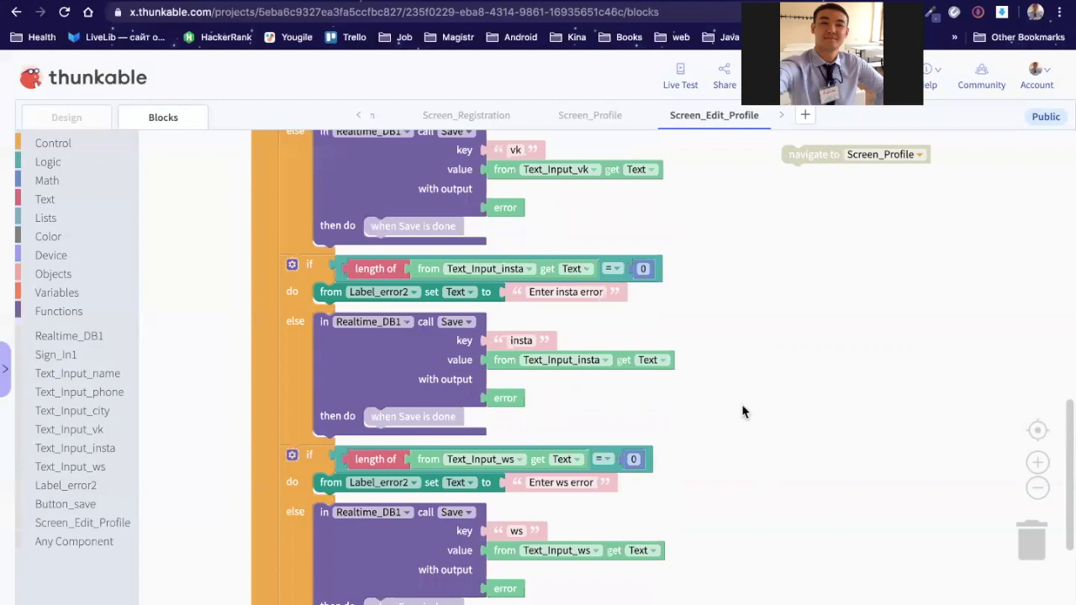
Step: Attach 'navigate to Screen_Profile' in the ws save block's then-do slot
scroll(754, 336, "down", 8)
left_click_drag(799, 275, 393, 430)
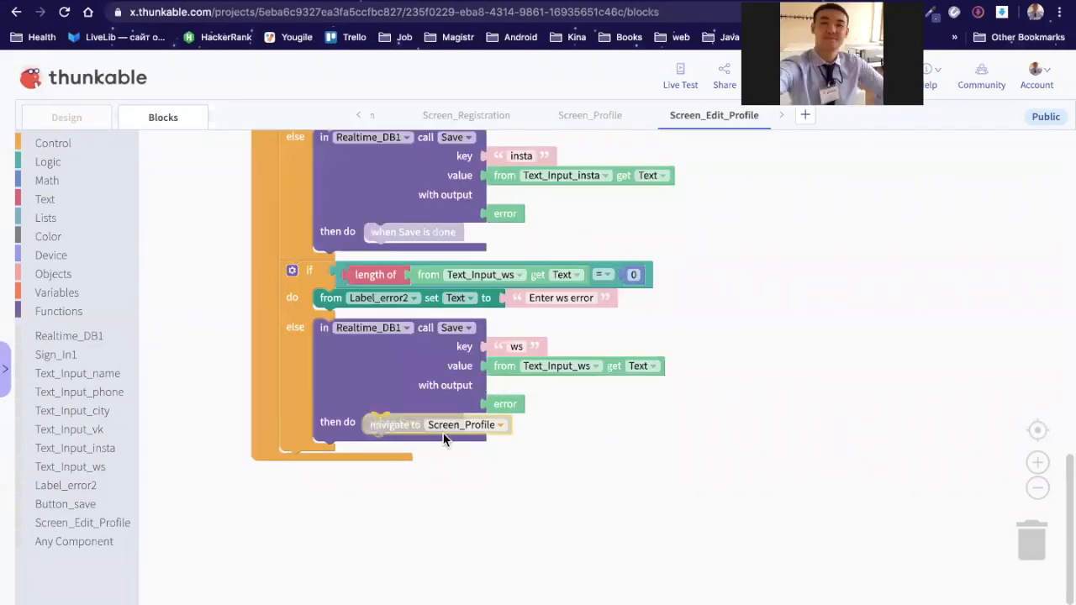
scroll(817, 252, "up", 3)
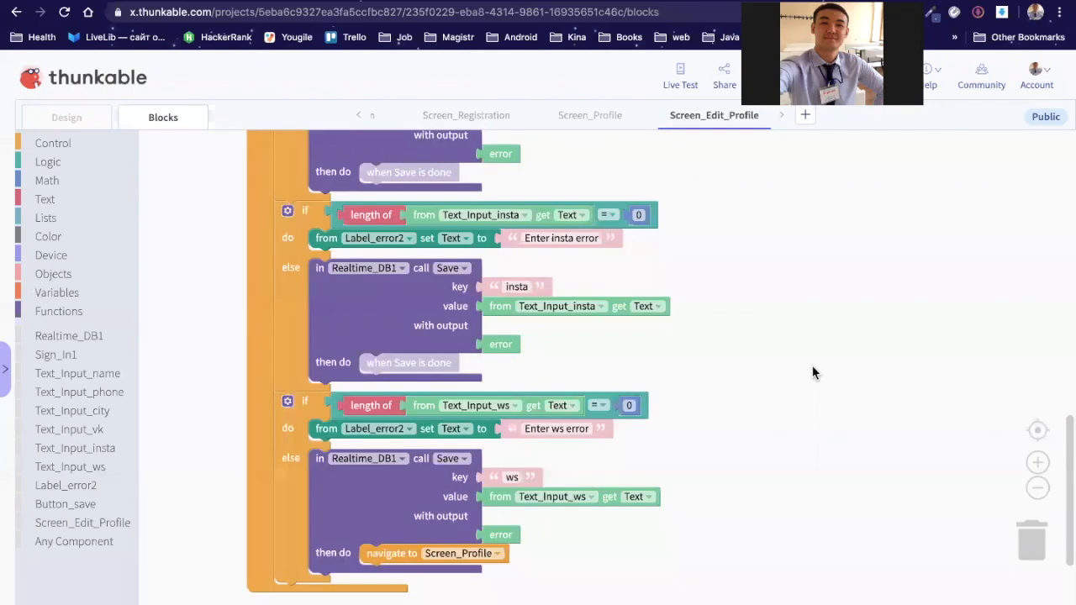
scroll(791, 429, "up", 3)
scroll(779, 242, "up", 4)
left_click_drag(780, 239, 774, 365)
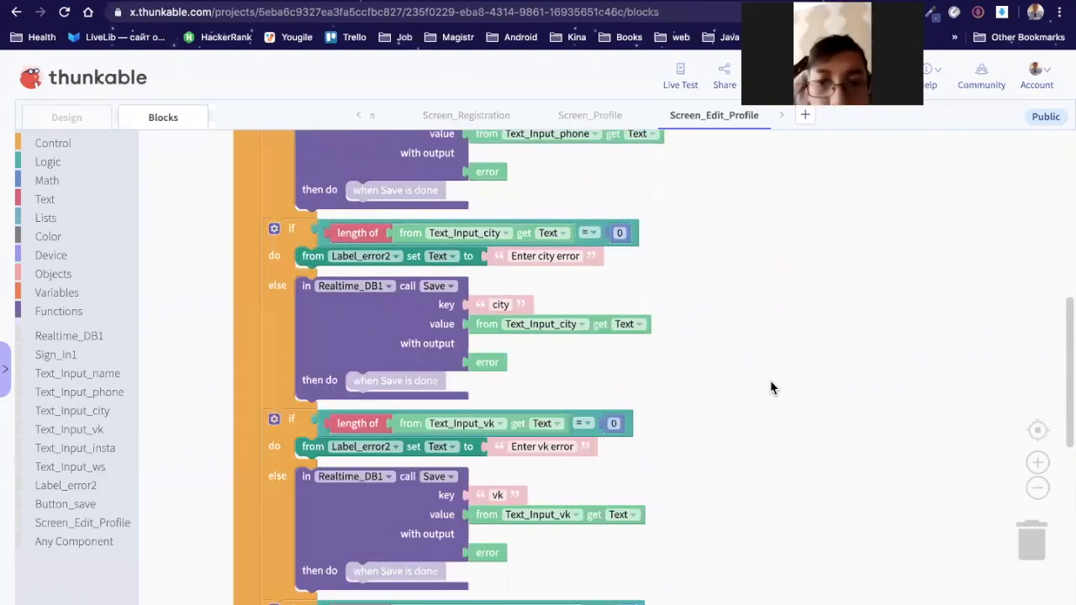
scroll(773, 389, "up", 3)
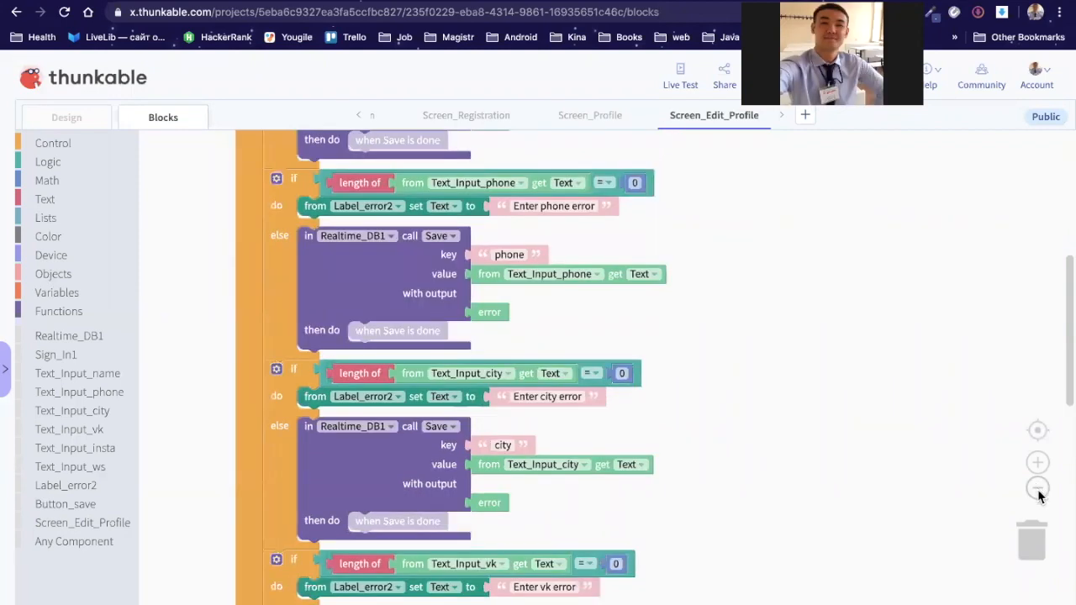
Step: Zoom out and back in to review the whole save handler with its three social checks
left_click(1038, 489)
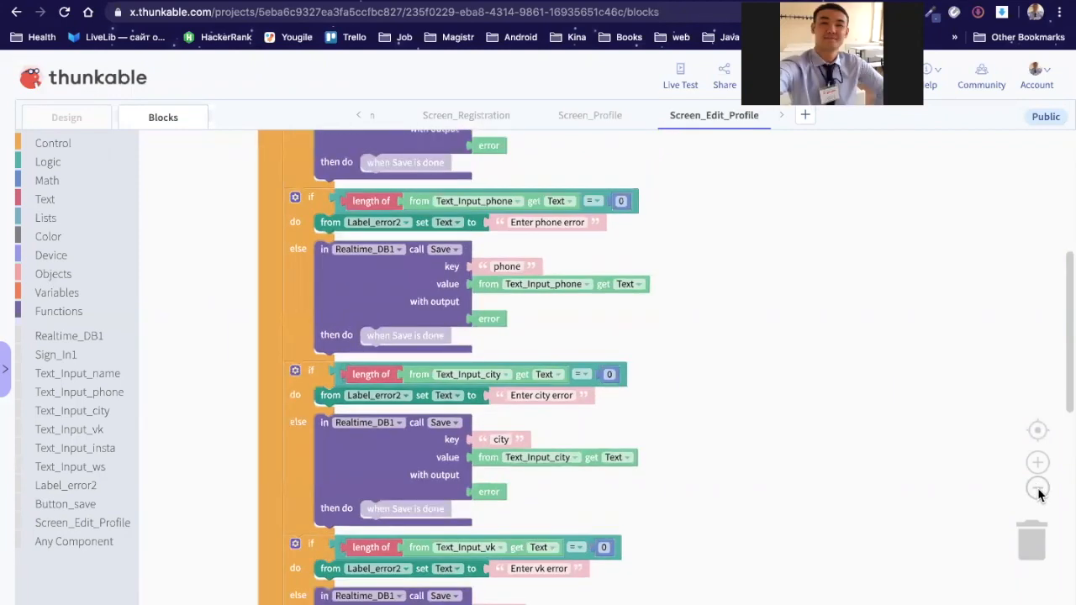
left_click(1038, 488)
left_click(1039, 489)
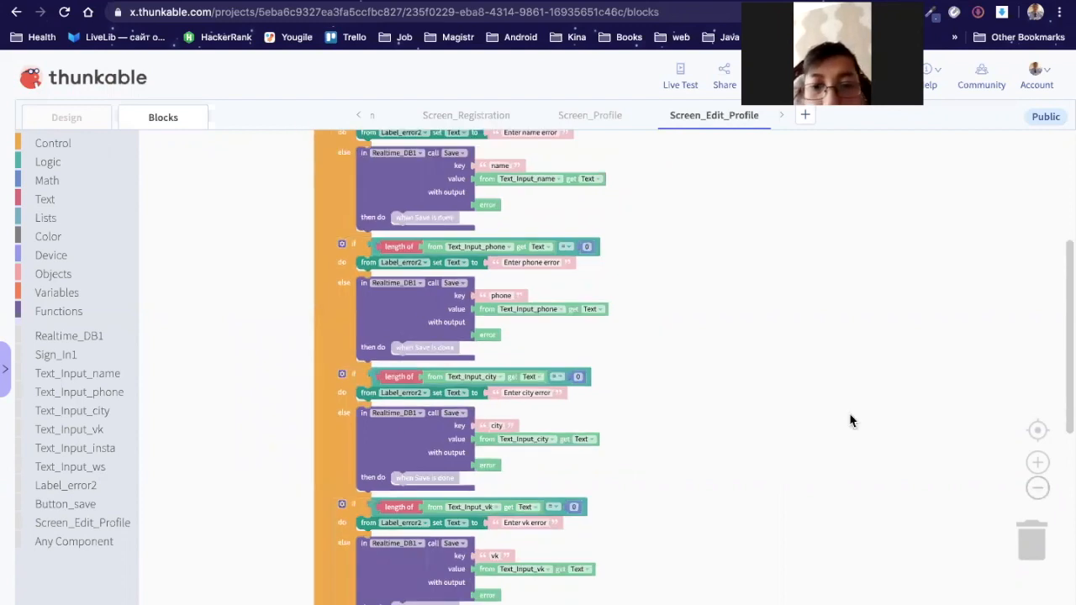
left_click_drag(850, 414, 807, 496)
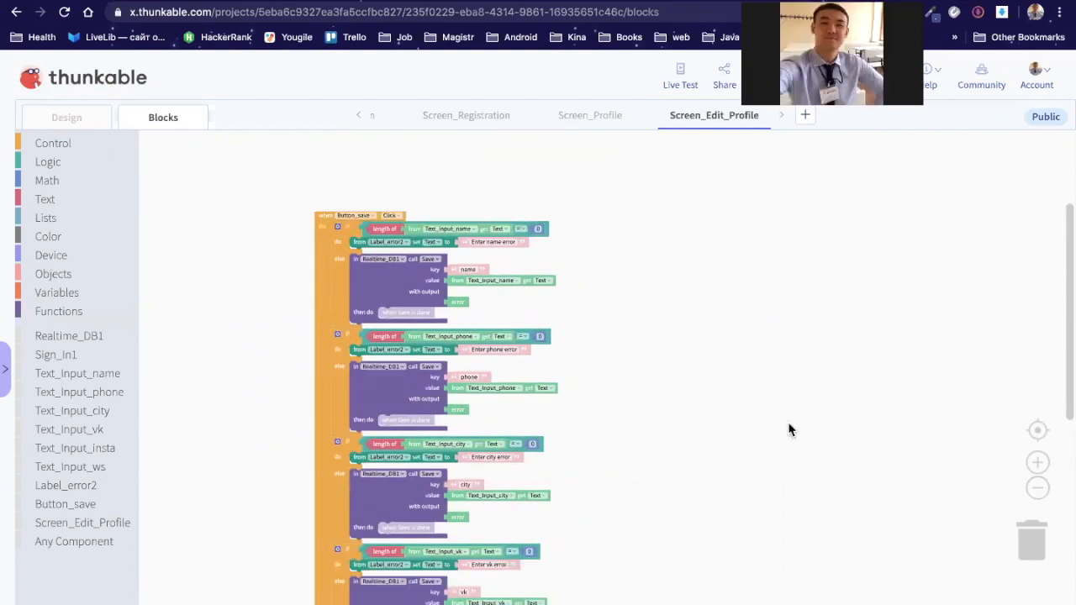
scroll(789, 429, "down", 3)
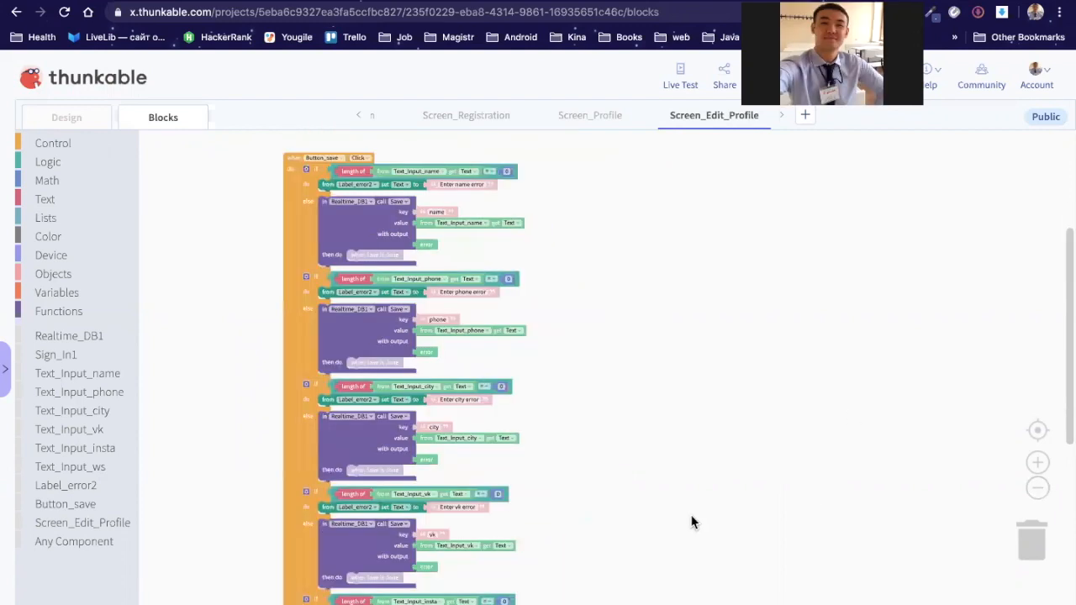
scroll(702, 401, "down", 3)
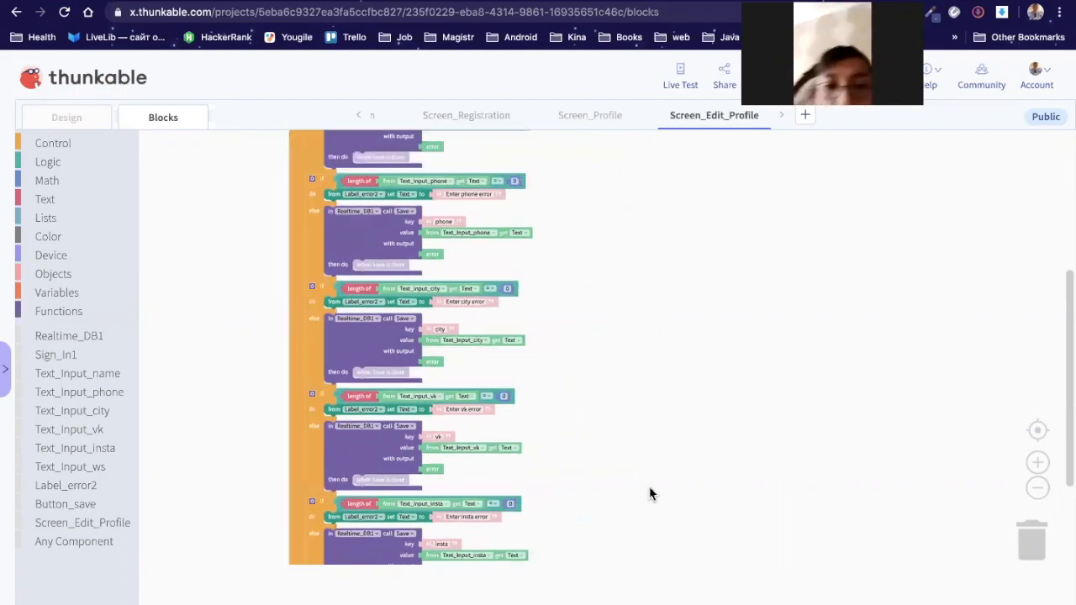
scroll(648, 493, "down", 3)
scroll(663, 388, "down", 3)
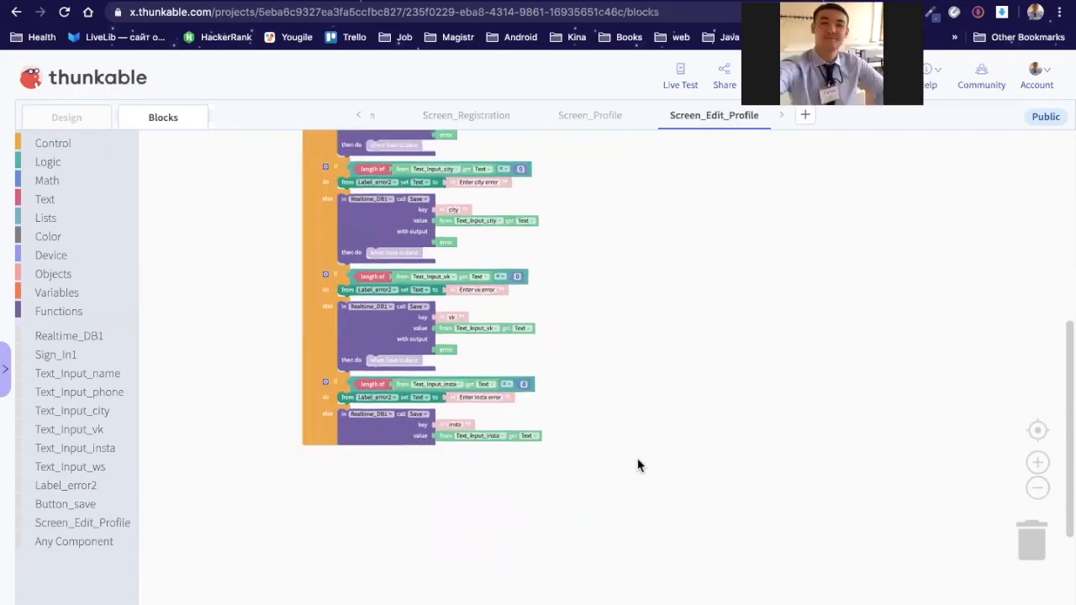
scroll(639, 463, "down", 2)
scroll(807, 319, "up", 7)
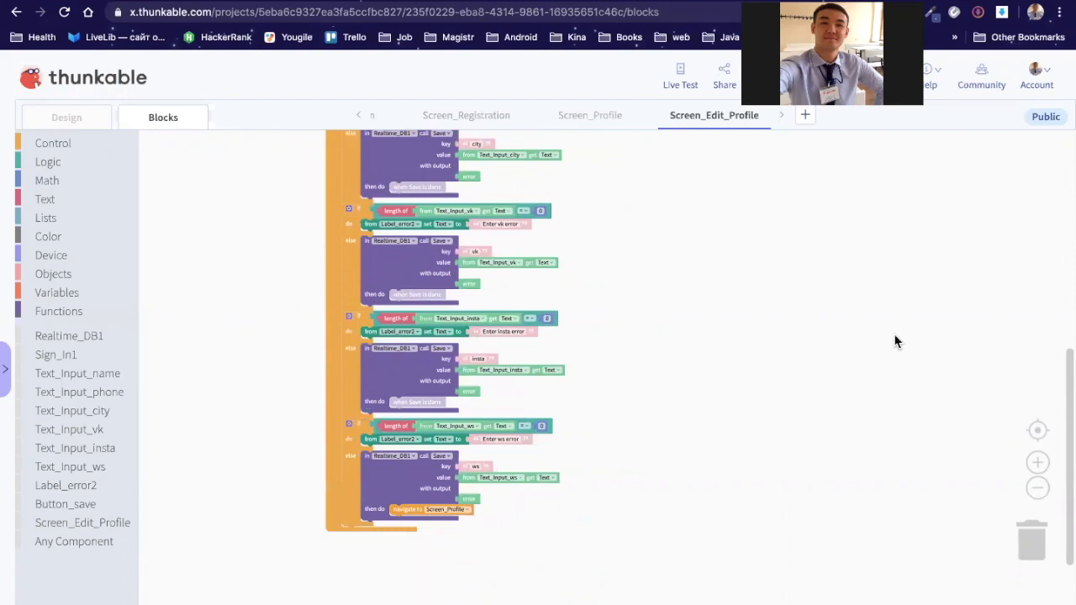
scroll(896, 341, "down", 7)
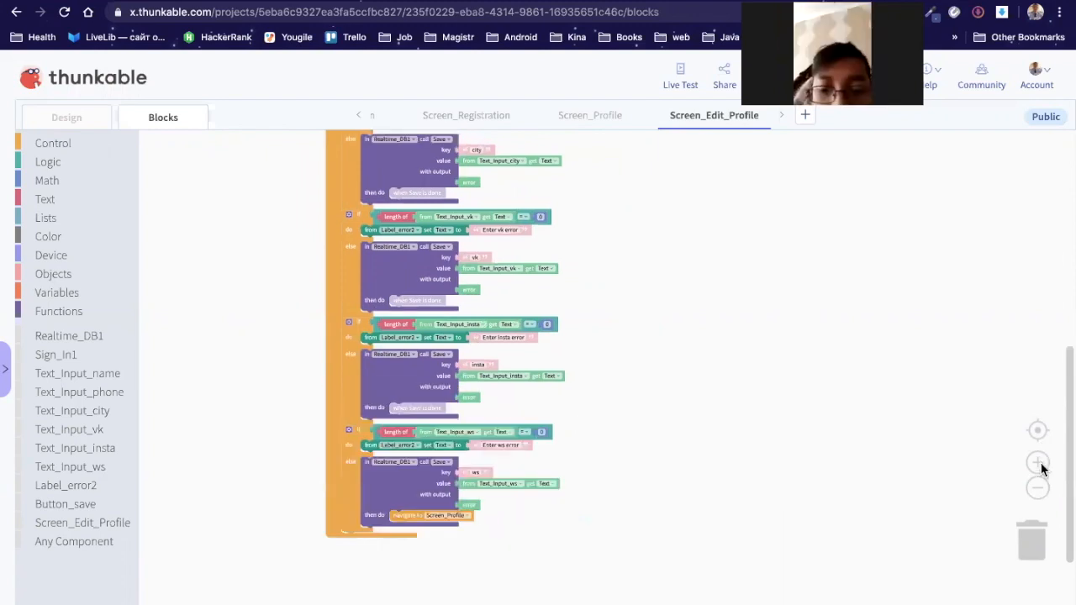
left_click(1039, 464)
left_click(1039, 464)
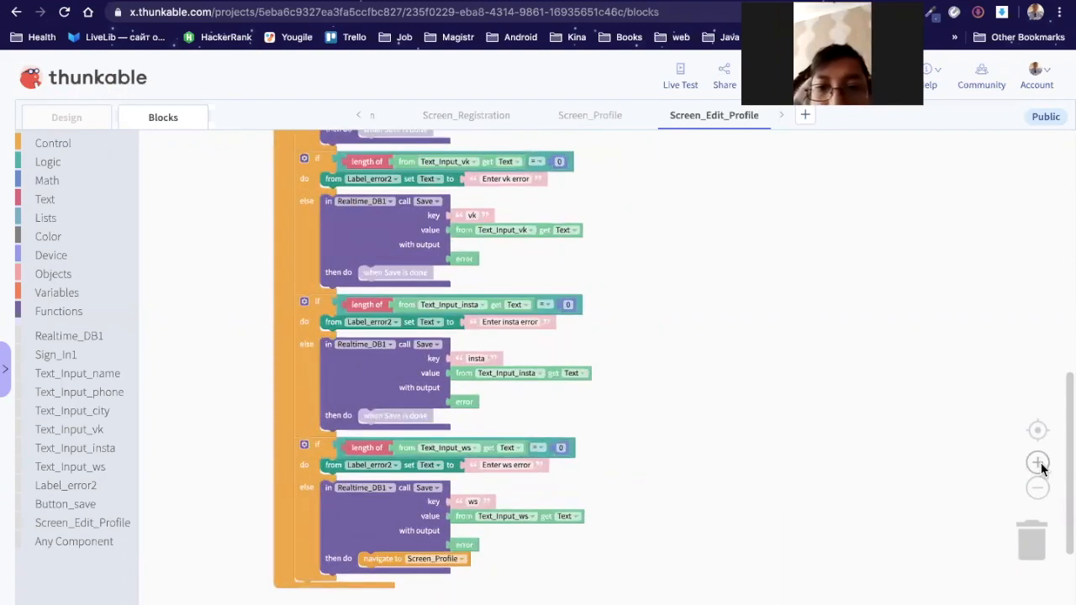
left_click(1040, 464)
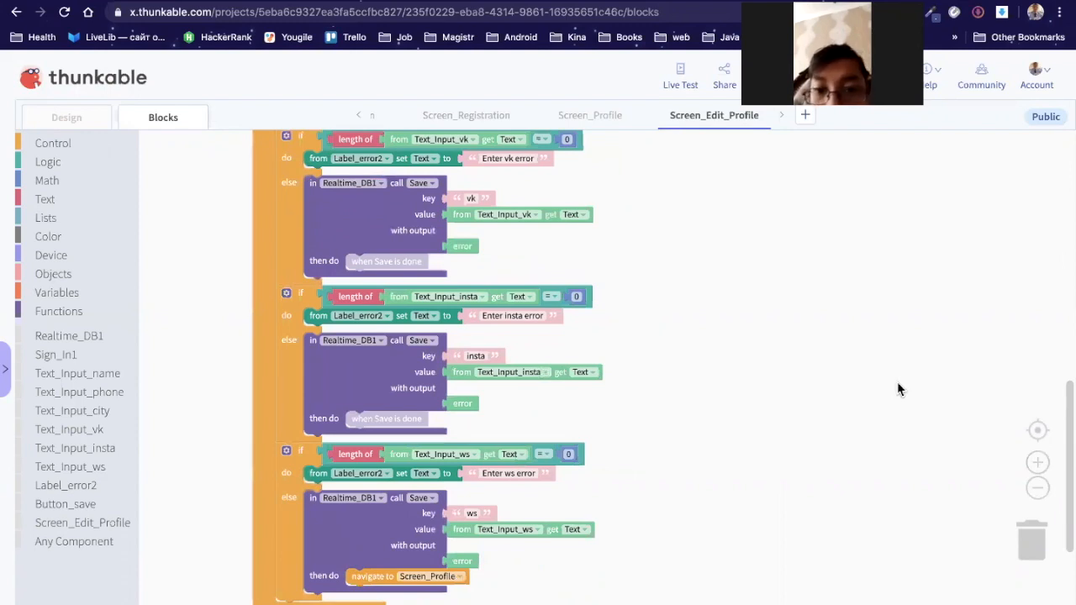
scroll(898, 384, "up", 1)
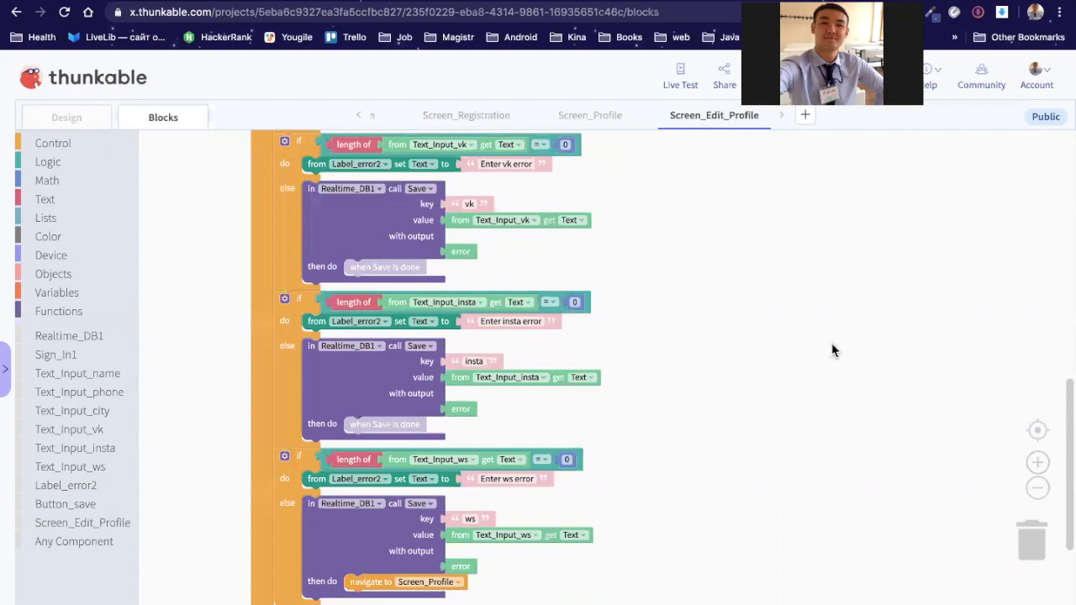
scroll(830, 359, "up", 1)
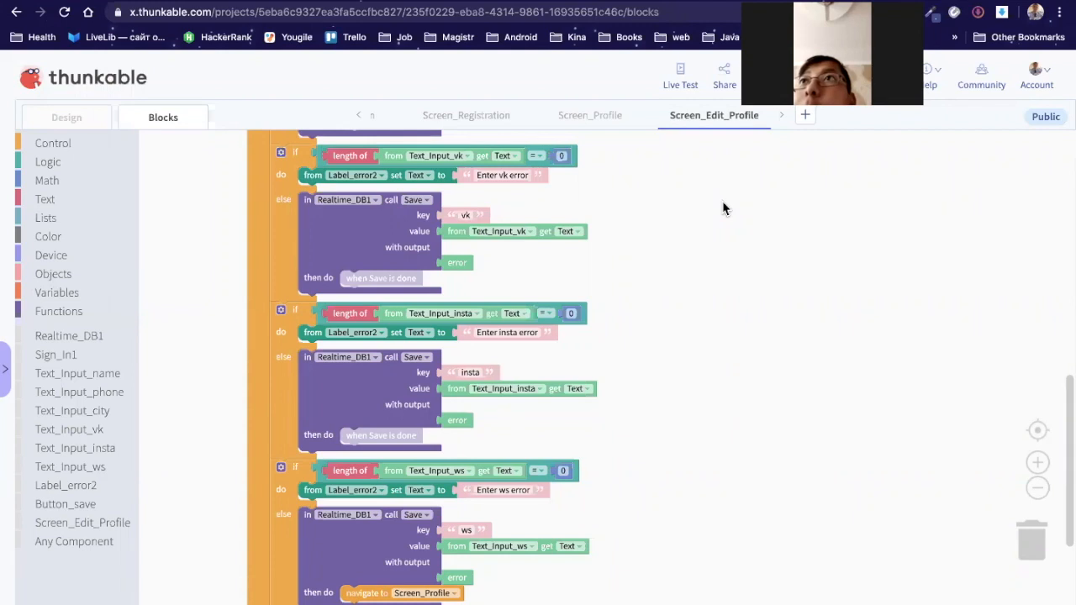
Step: Point the Google Images tab at firebase.google.com, then return to the Thunkable tab
left_click(588, 1)
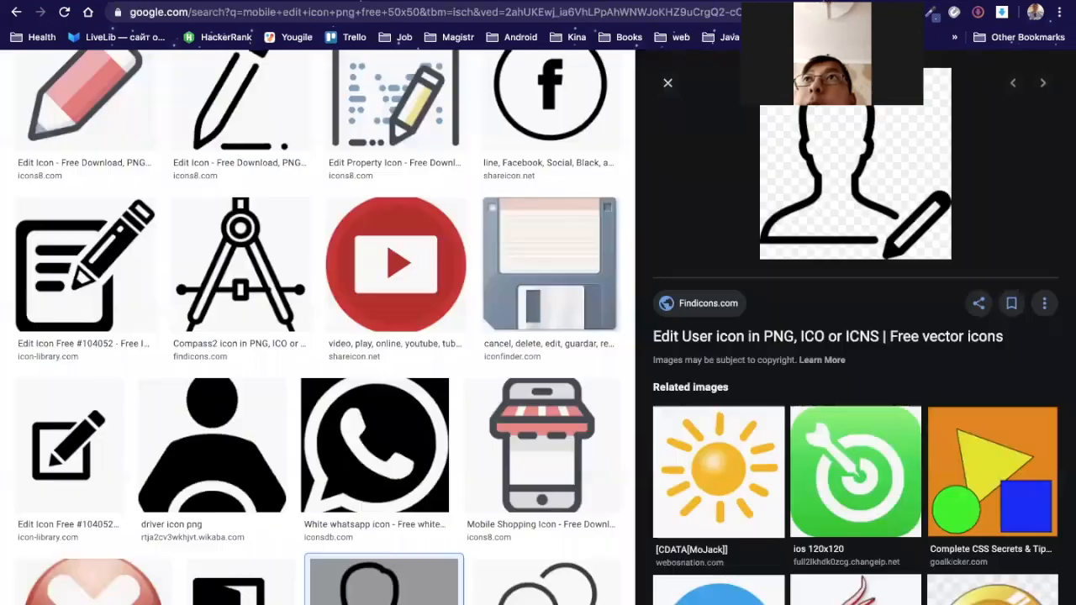
left_click(262, 12)
type("f")
key("Return")
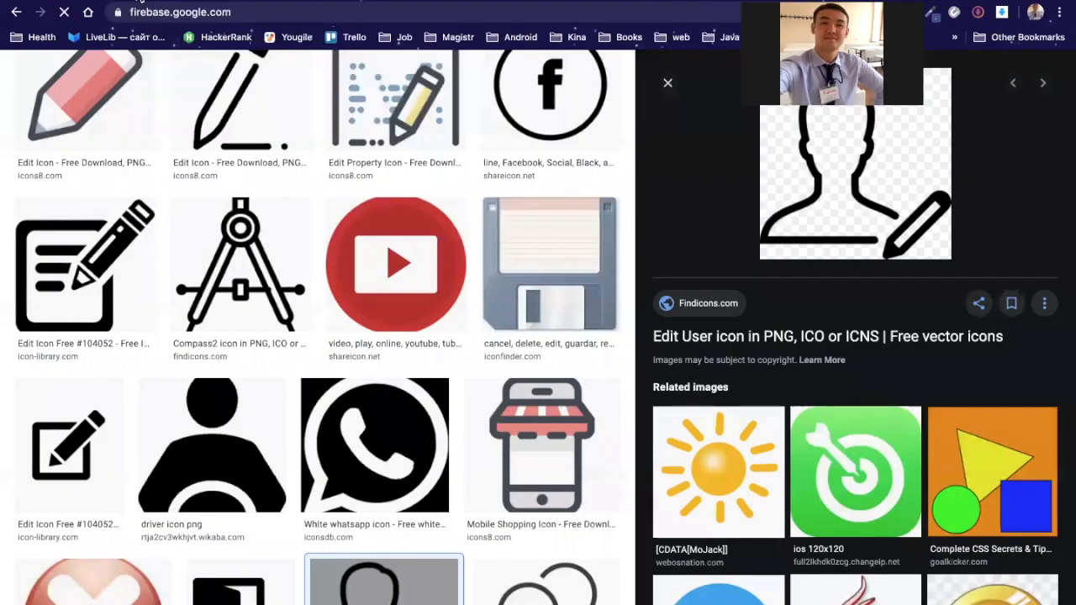
left_click(141, 1)
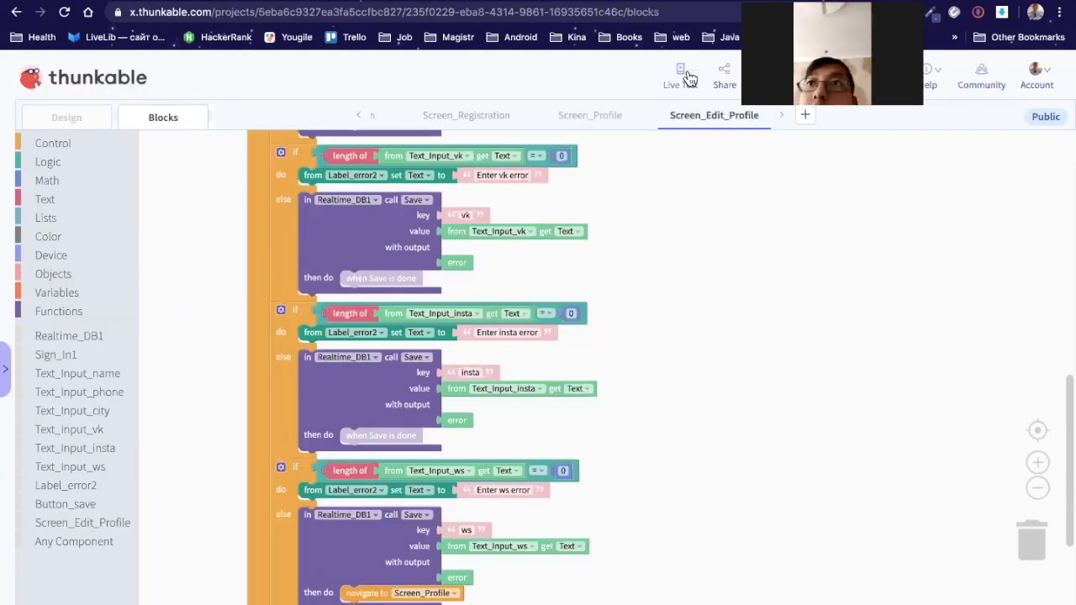
Step: Launch Live Test, log in with the test account's e-mail and password, and open profile editing
left_click(687, 78)
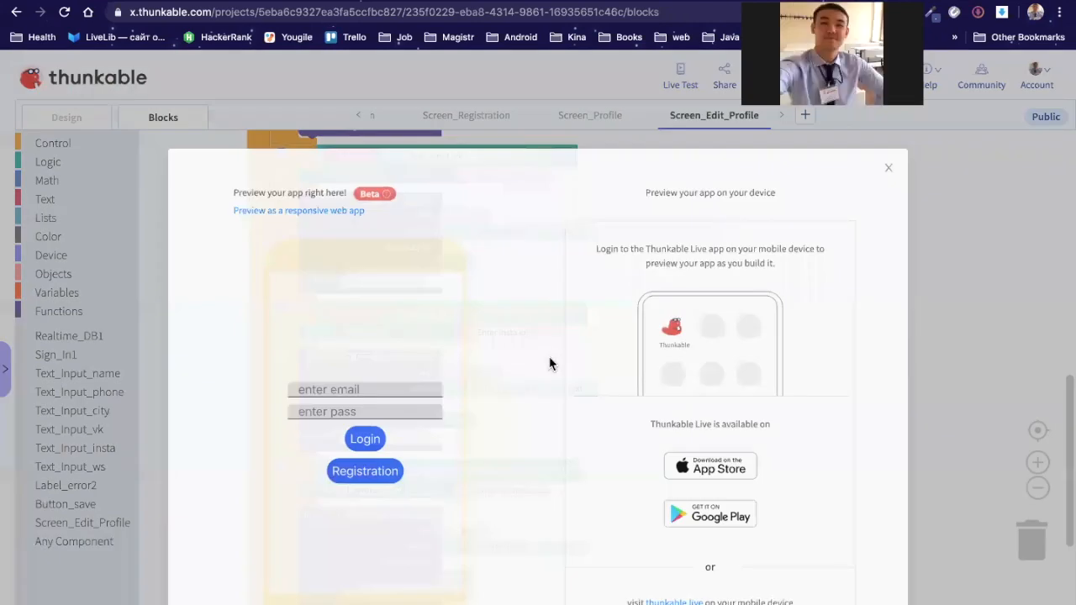
left_click(332, 386)
type("test@gmail.com")
key("Tab")
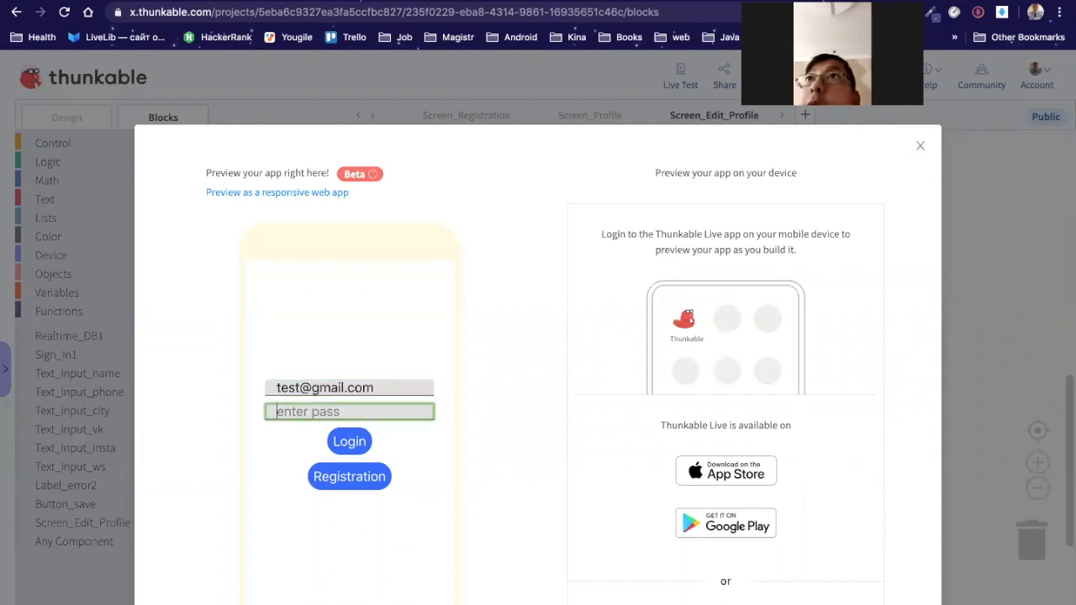
type("123456")
left_click(341, 448)
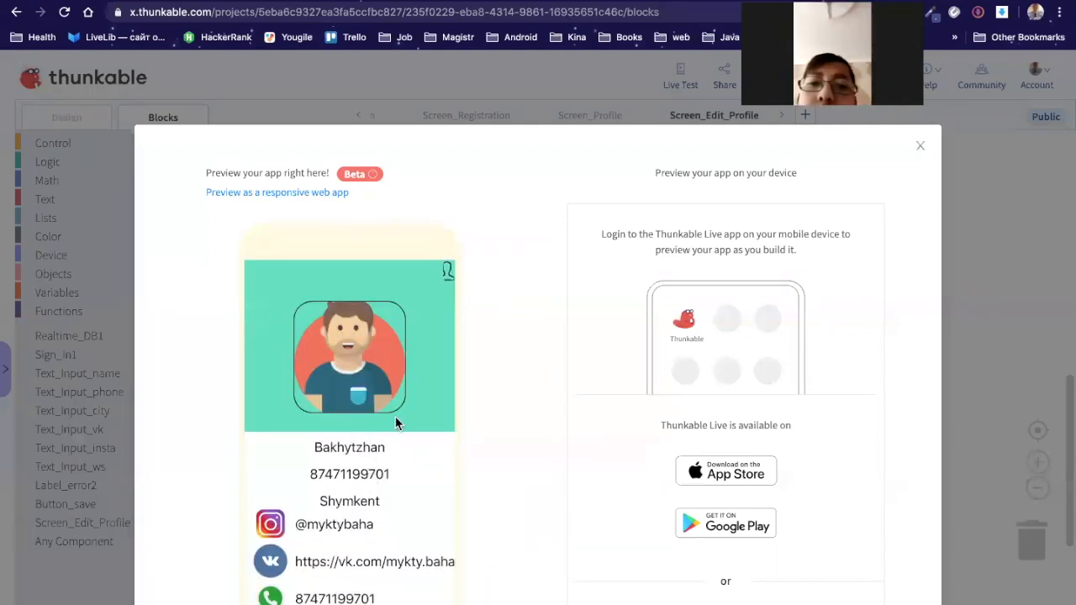
left_click(447, 271)
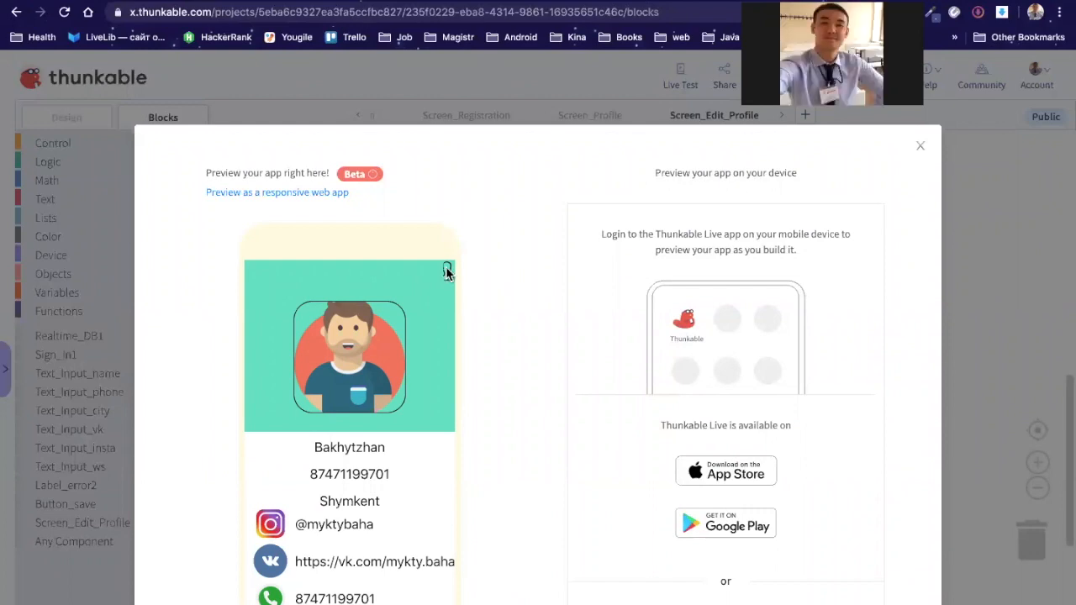
Step: Enter the user's name, phone number and city in the edit-profile form
left_click(352, 358)
type("Vasa")
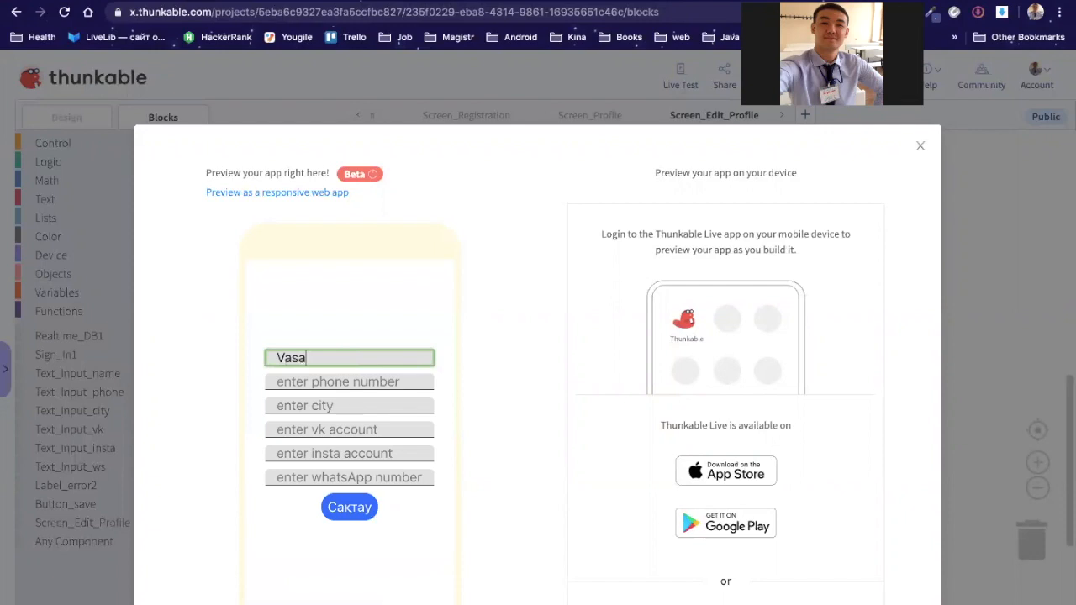
key("BackSpace")
key("BackSpace")
key("BackSpace")
key("BackSpace")
type("Bak")
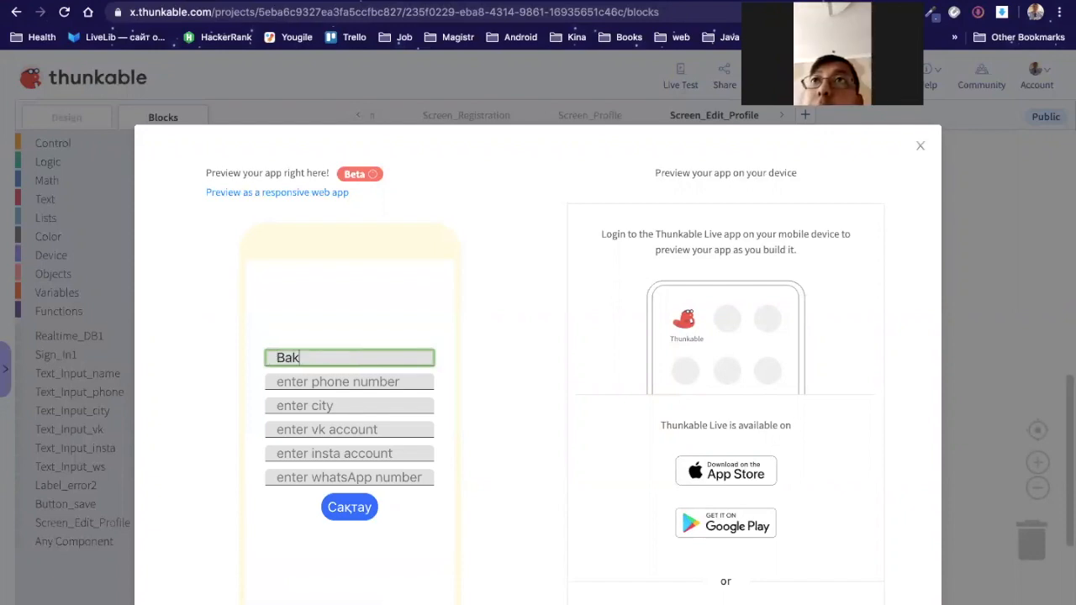
type("hytzhan")
key("Tab")
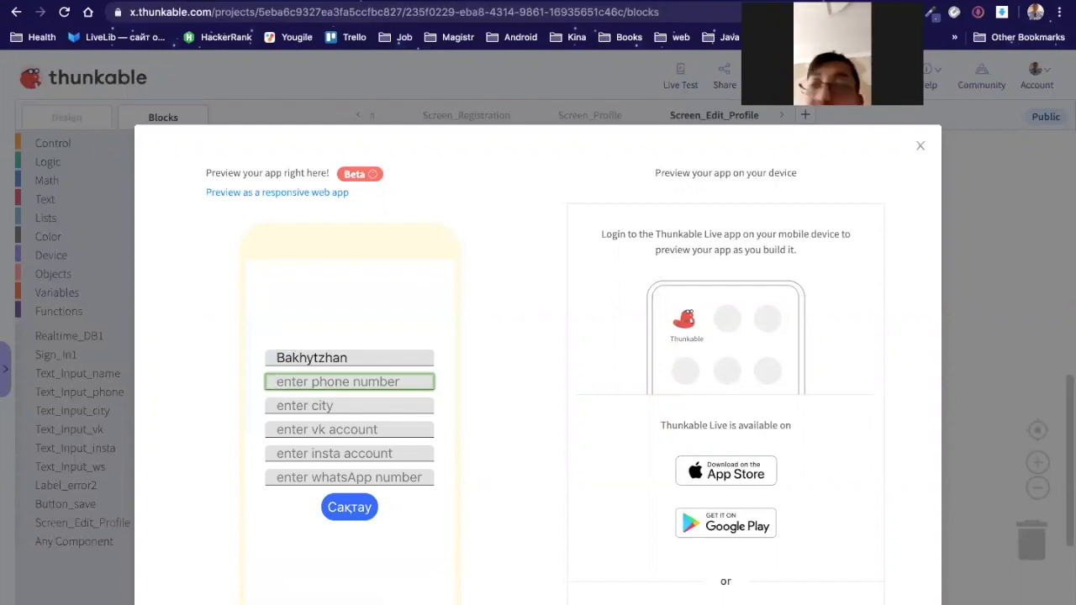
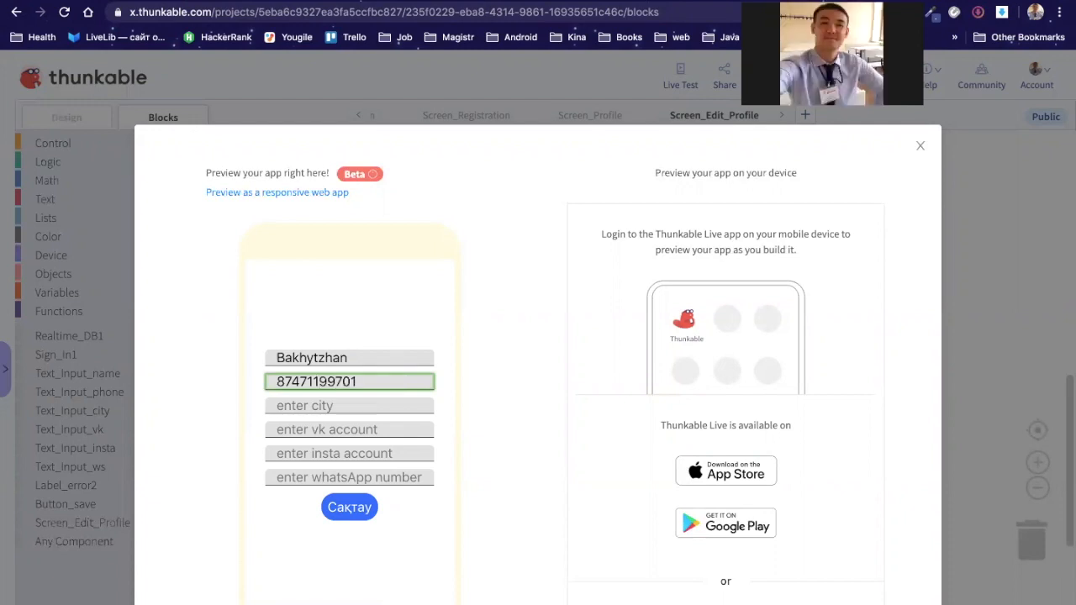
left_click(335, 406)
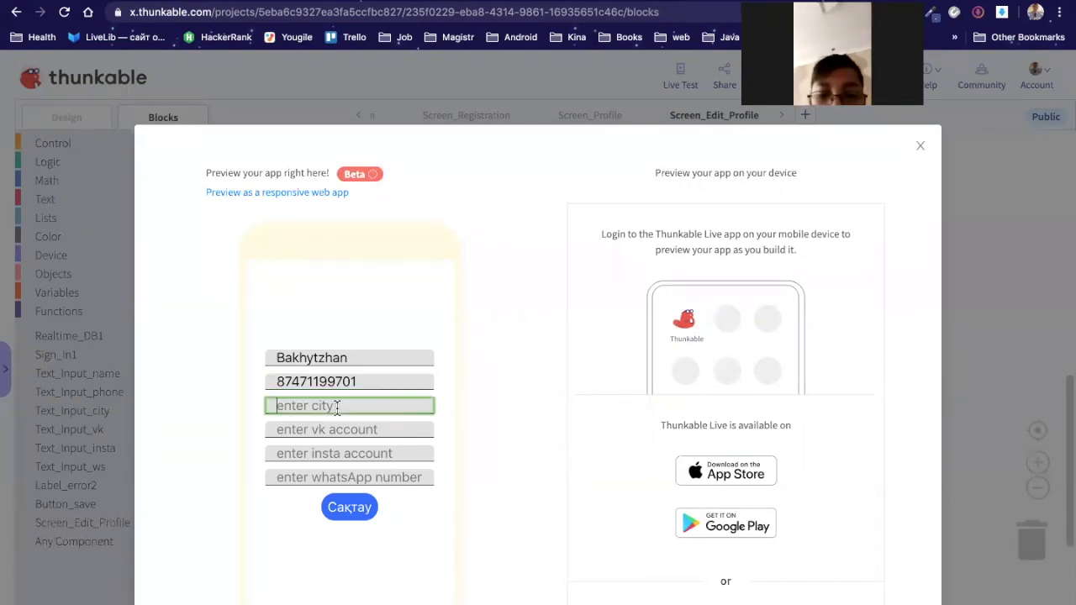
type("Shymkent")
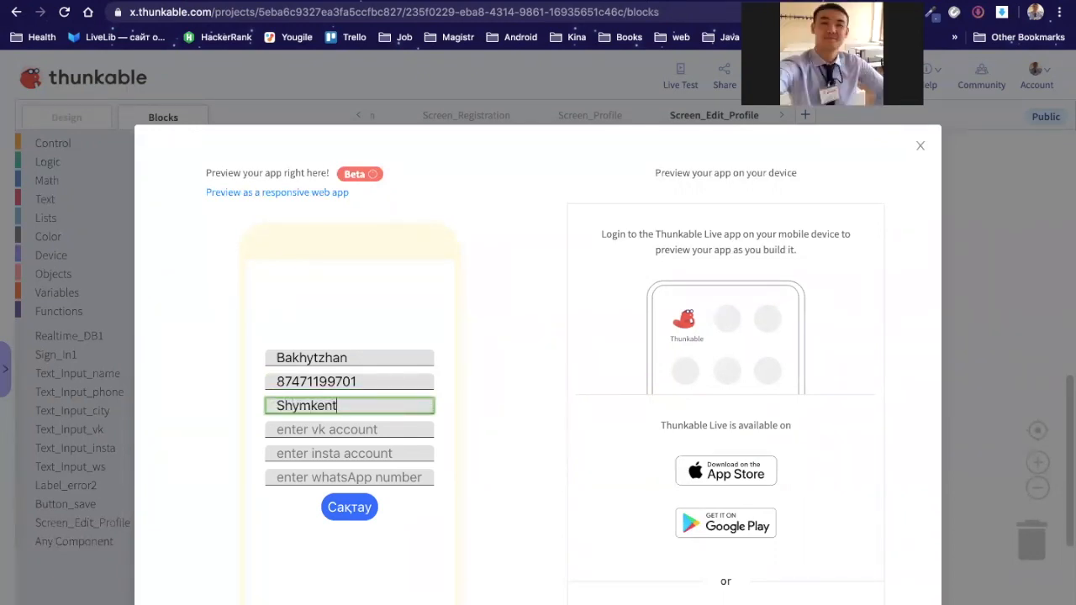
Step: Add the user's VK and Instagram handles and WhatsApp number, then save the profile
key("Tab")
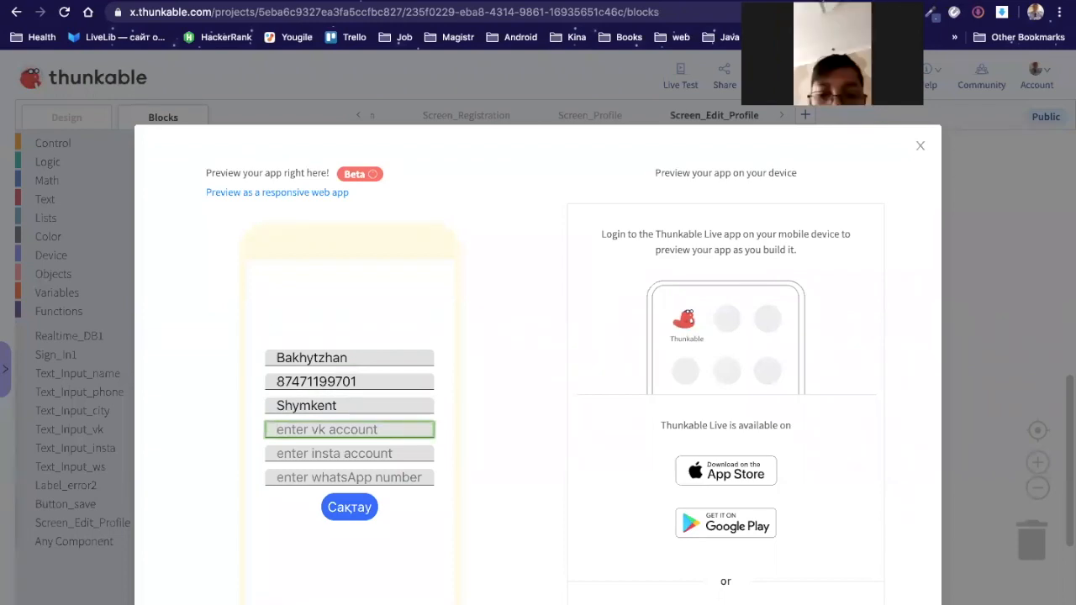
type("mykty.baha")
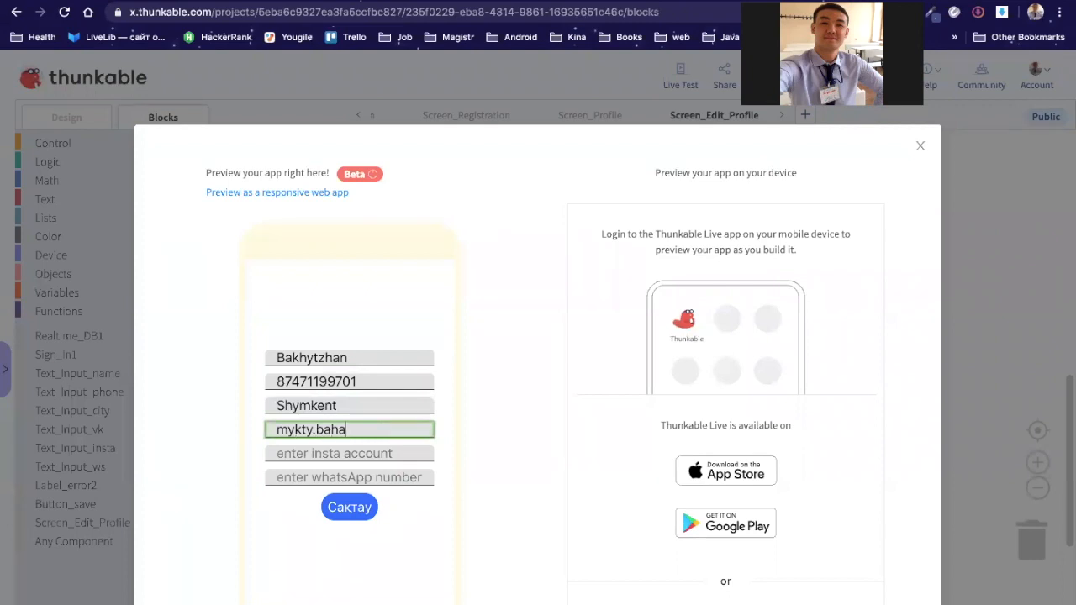
key("Tab")
type("myktybaha")
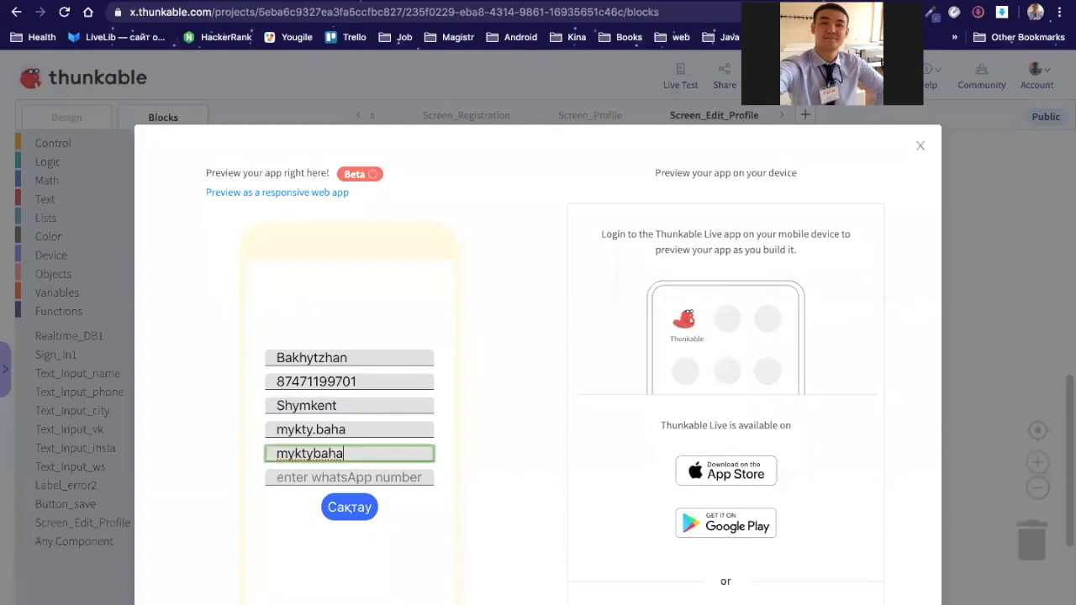
left_click(356, 477)
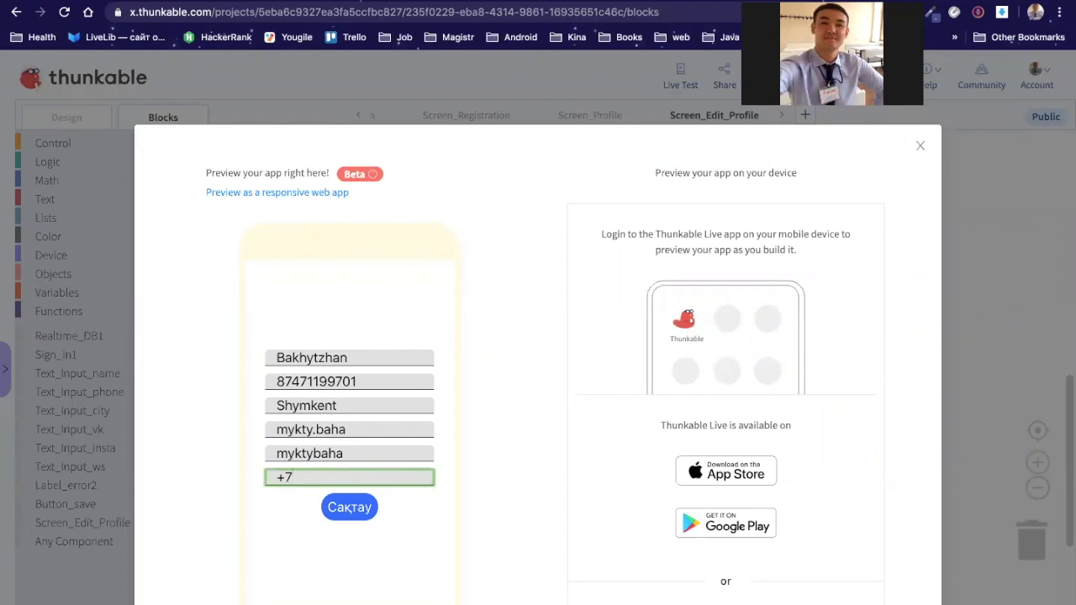
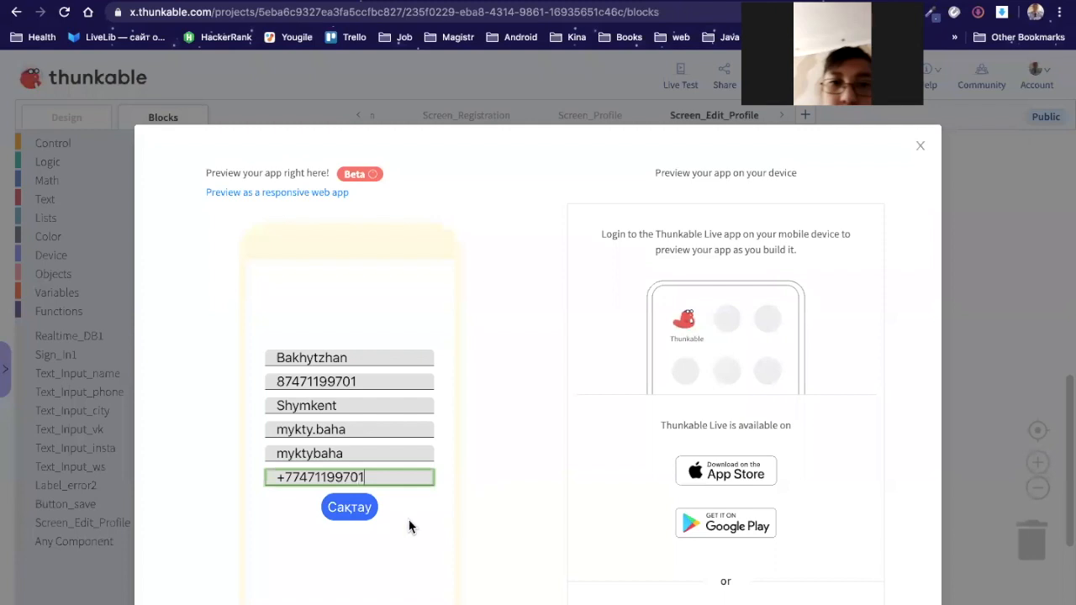
left_click(356, 510)
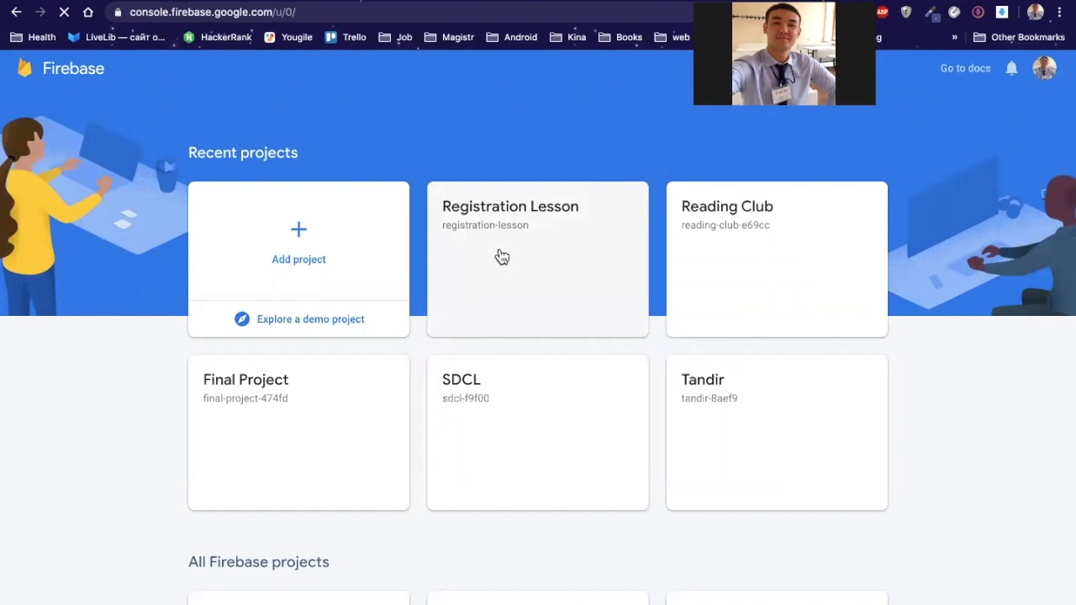
Step: Open the Registration Lesson project's Realtime Database to view the saved user data
left_click(502, 257)
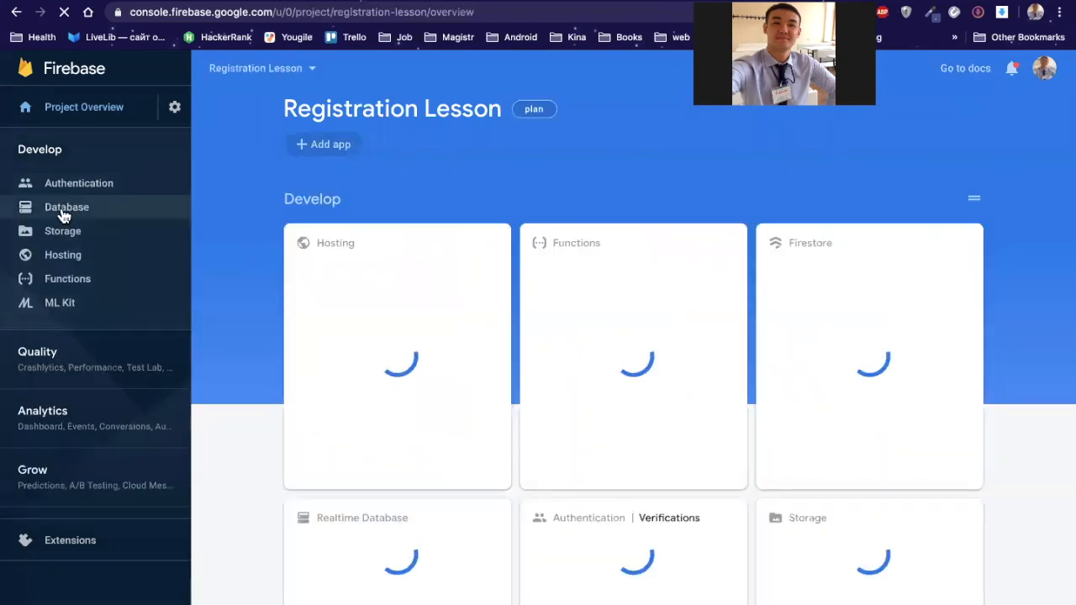
left_click(63, 215)
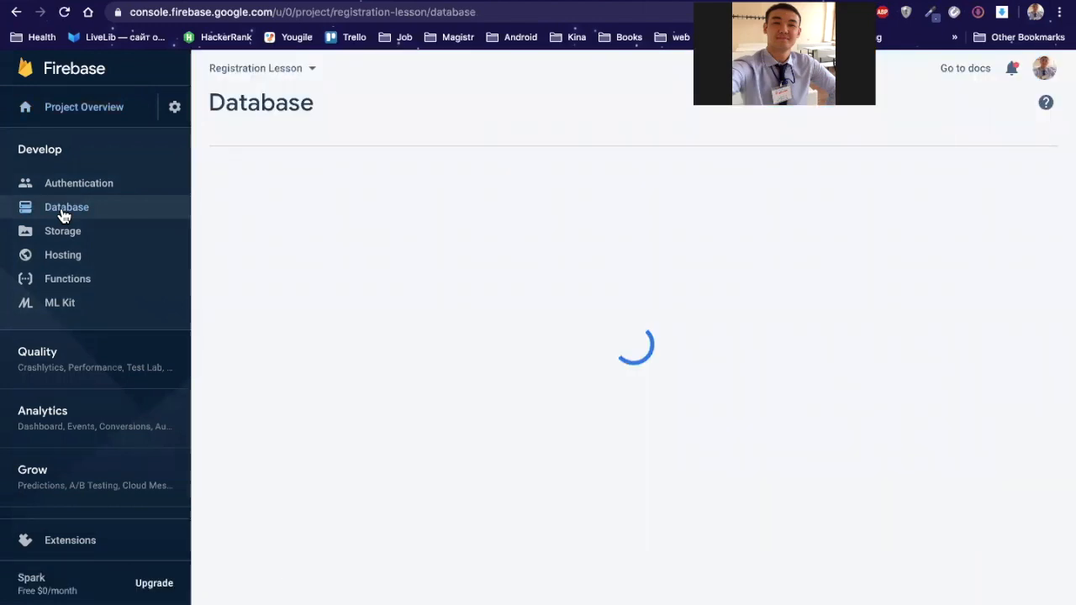
left_click(688, 232)
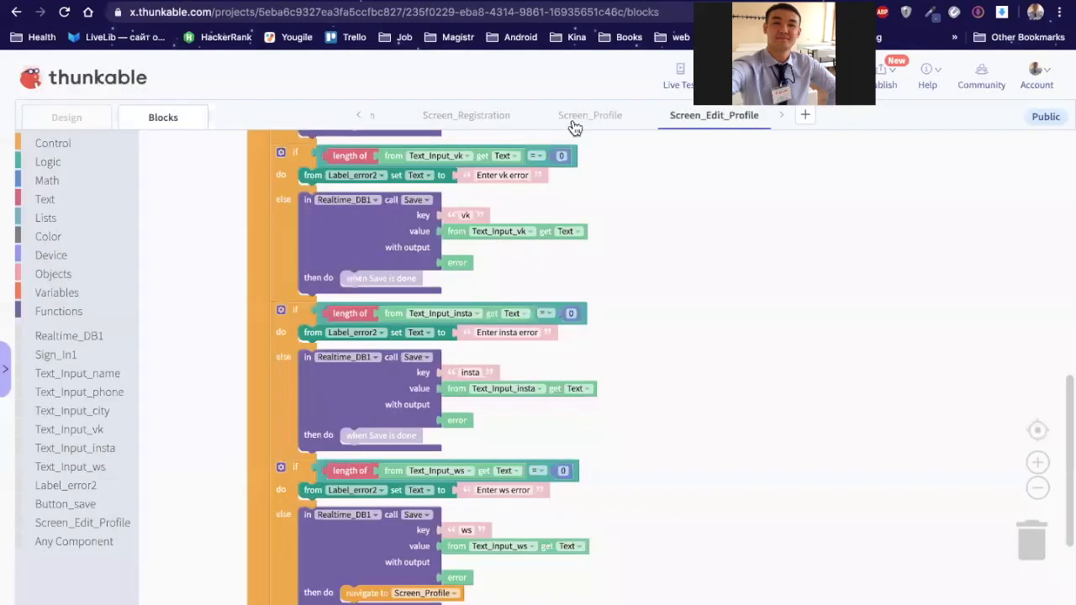
Step: On Screen_Profile, detach the starting text blocks from vk_link and insta_link
left_click(574, 126)
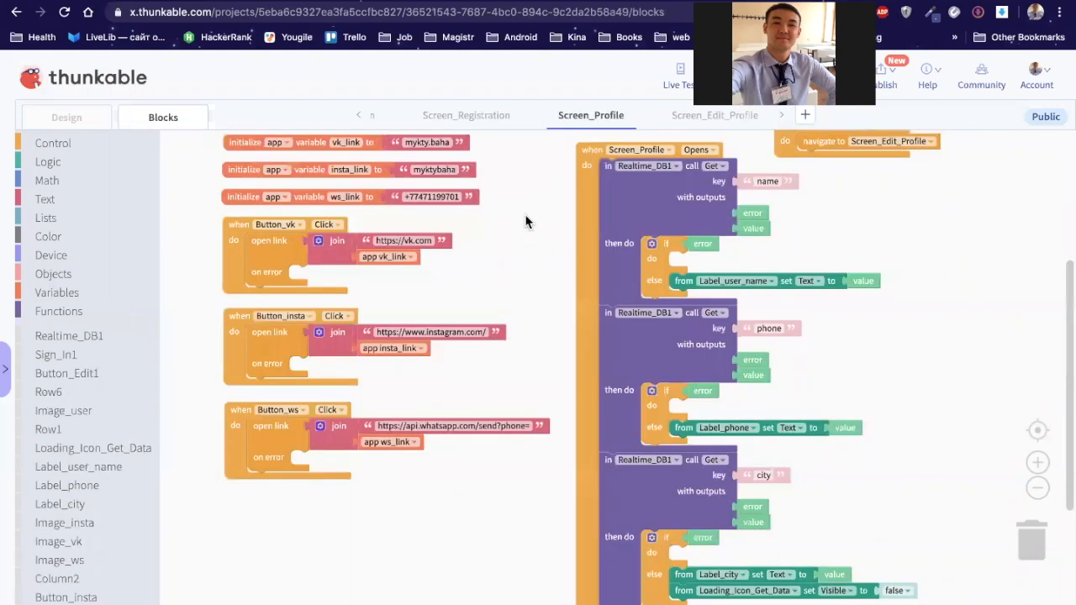
scroll(529, 251, "up", 1)
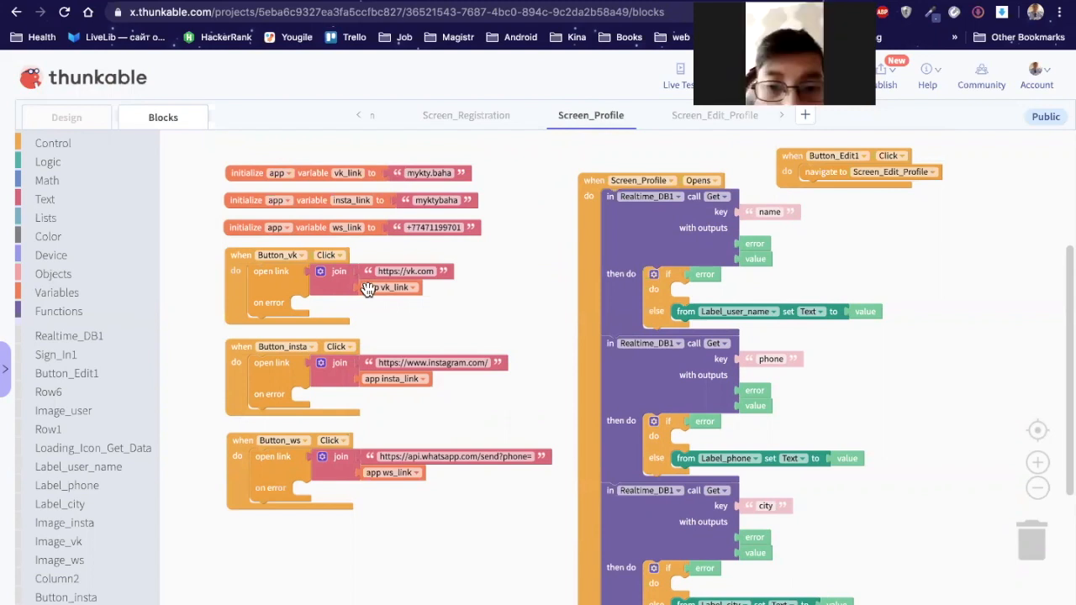
left_click(396, 174)
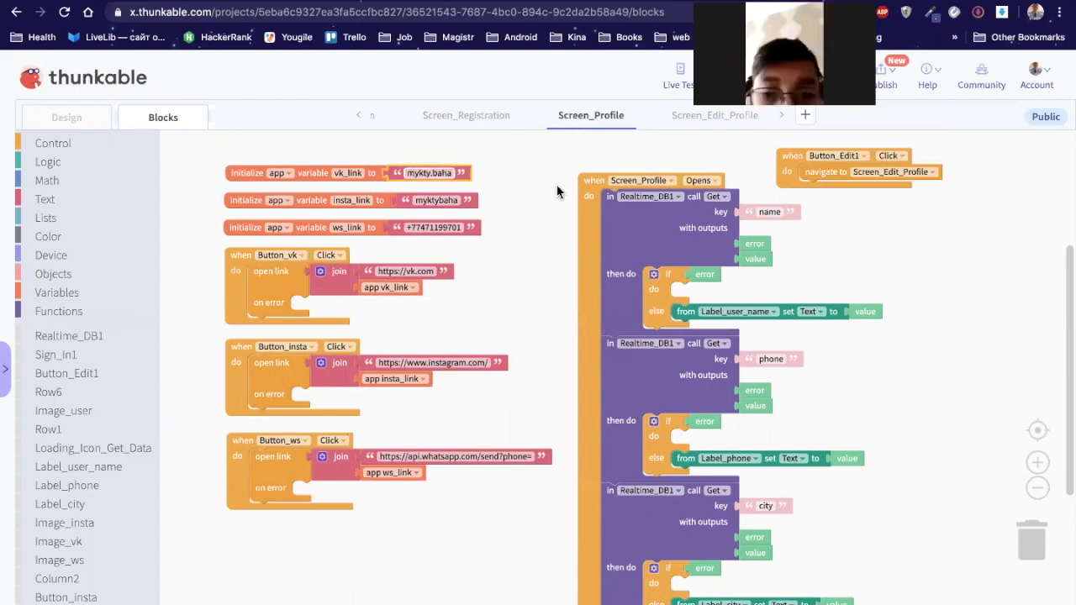
left_click(395, 173)
left_click_drag(396, 173, 390, 200)
left_click_drag(412, 201, 433, 233)
Step: Delete the detached WhatsApp, Instagram and VK text values
key("Delete")
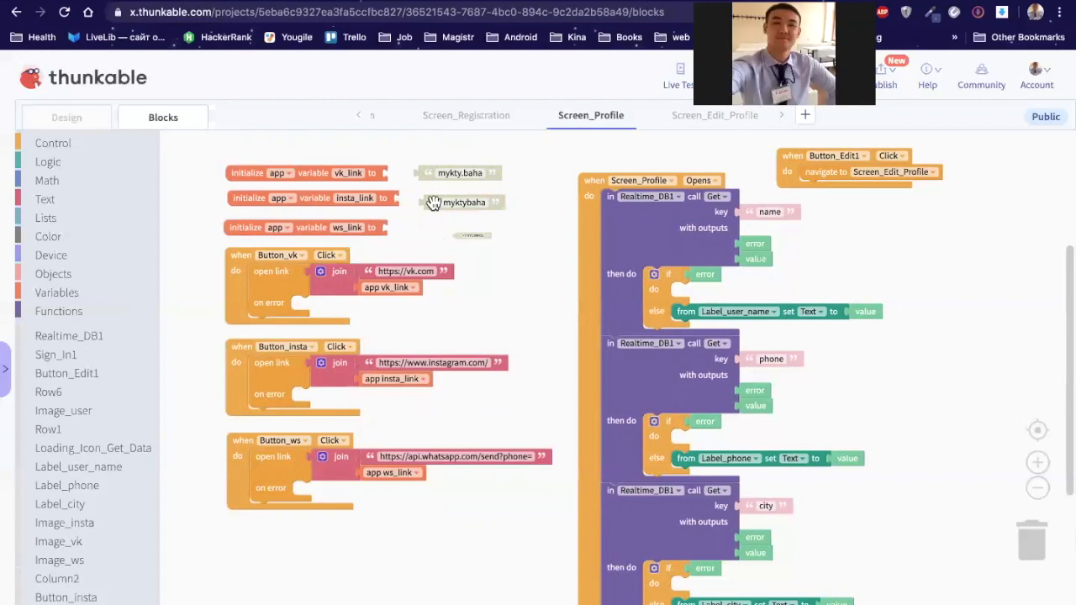
key("Delete")
left_click(427, 171)
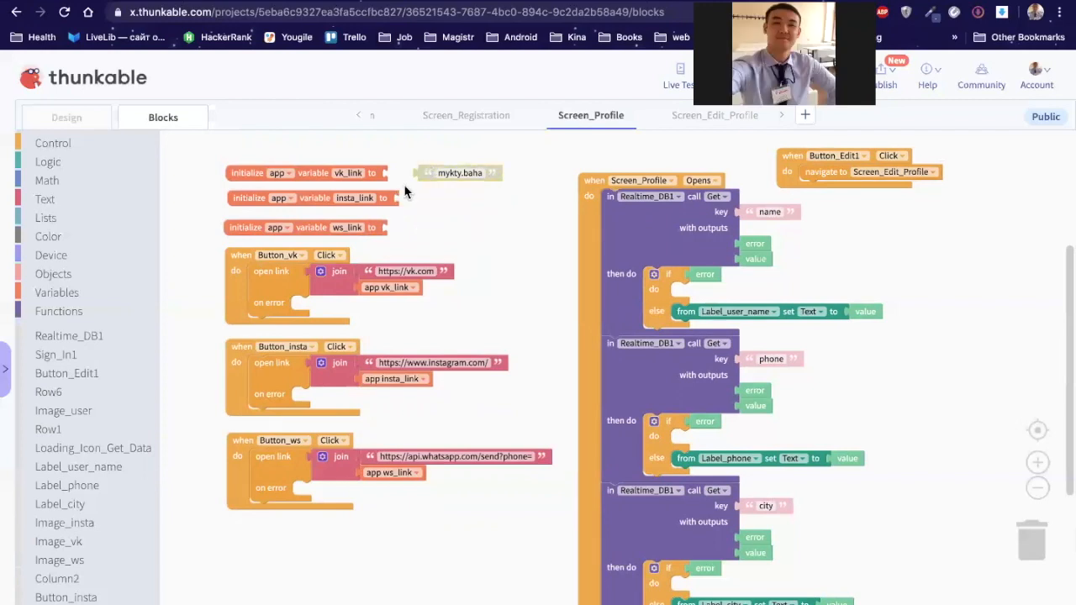
key("Delete")
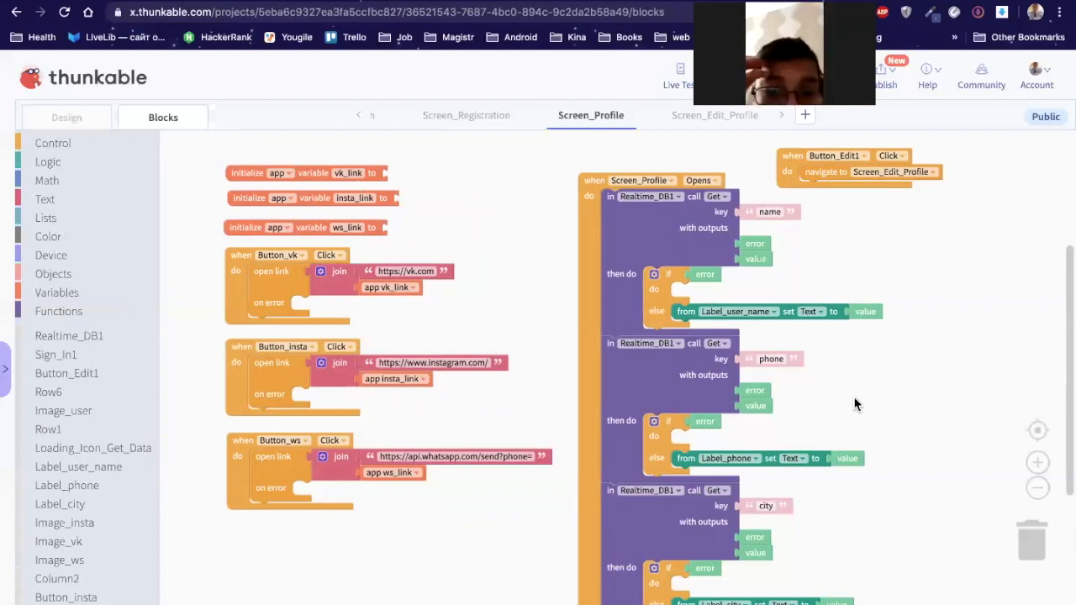
scroll(856, 387, "down", 1)
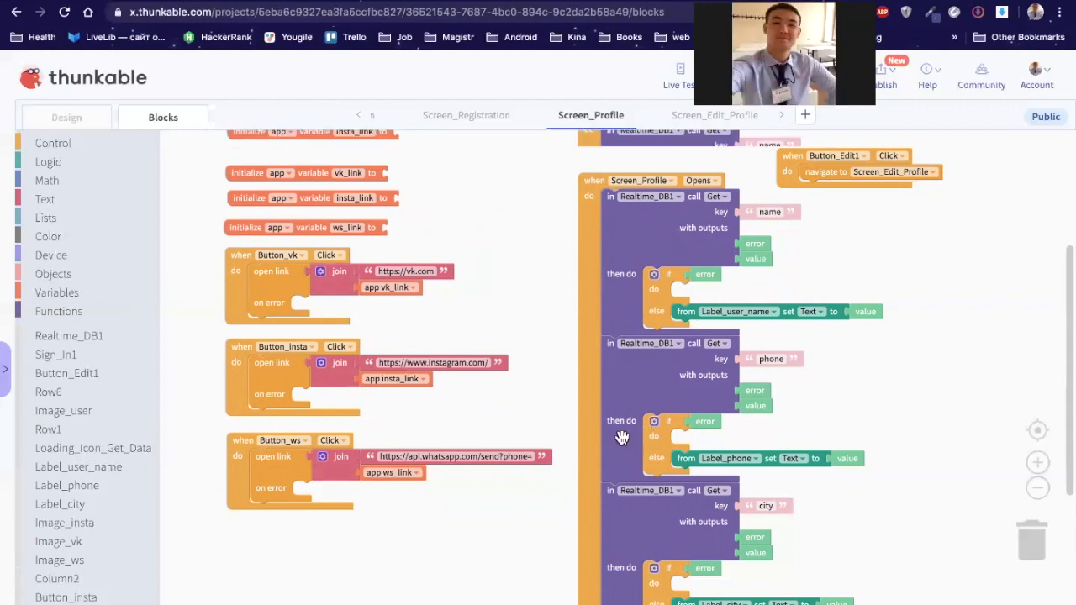
scroll(619, 435, "down", 1)
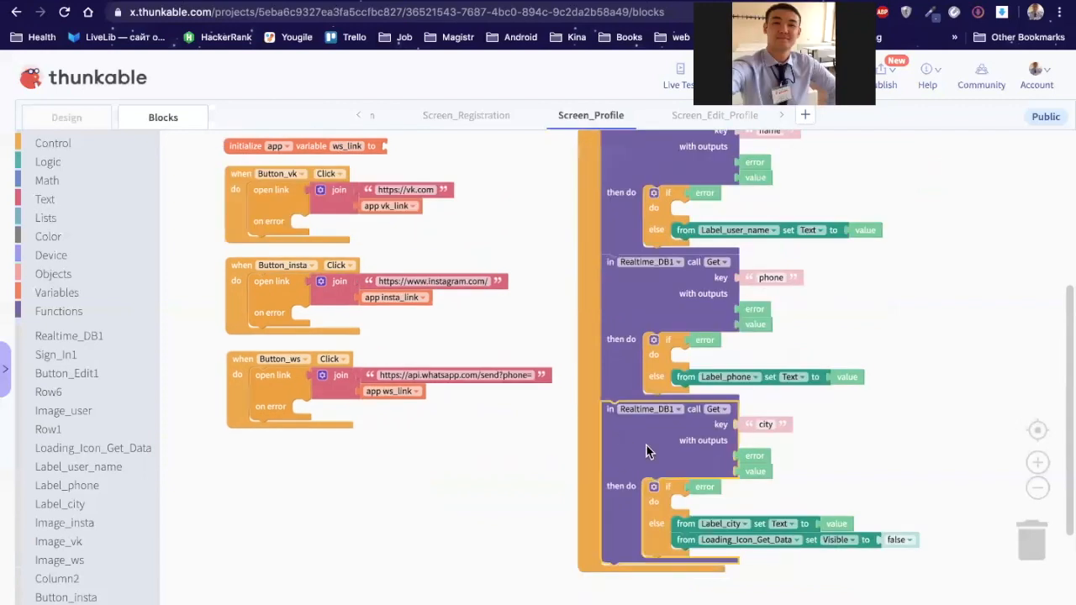
right_click(623, 441)
Step: Duplicate the city lookup block below itself and change its key to 'vk'
left_click(660, 449)
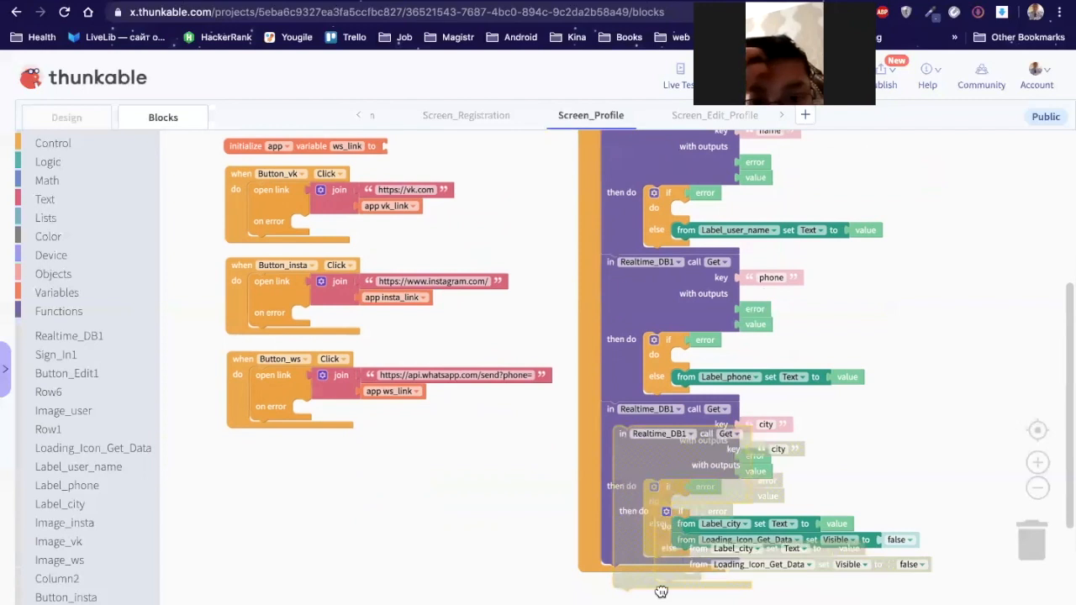
left_click_drag(662, 592, 664, 603)
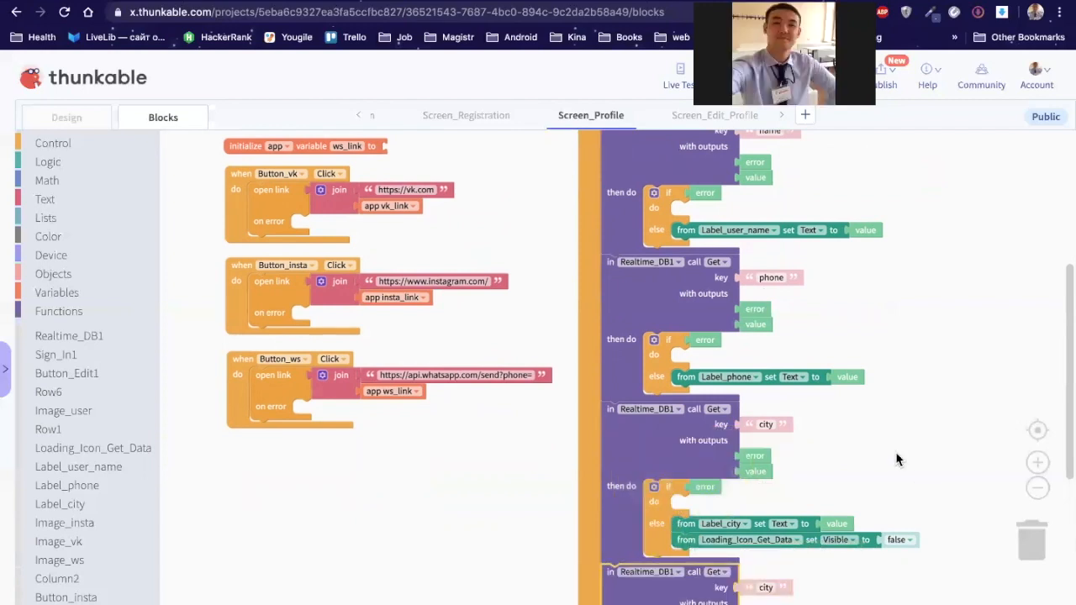
scroll(765, 475, "down", 1)
left_click(765, 476)
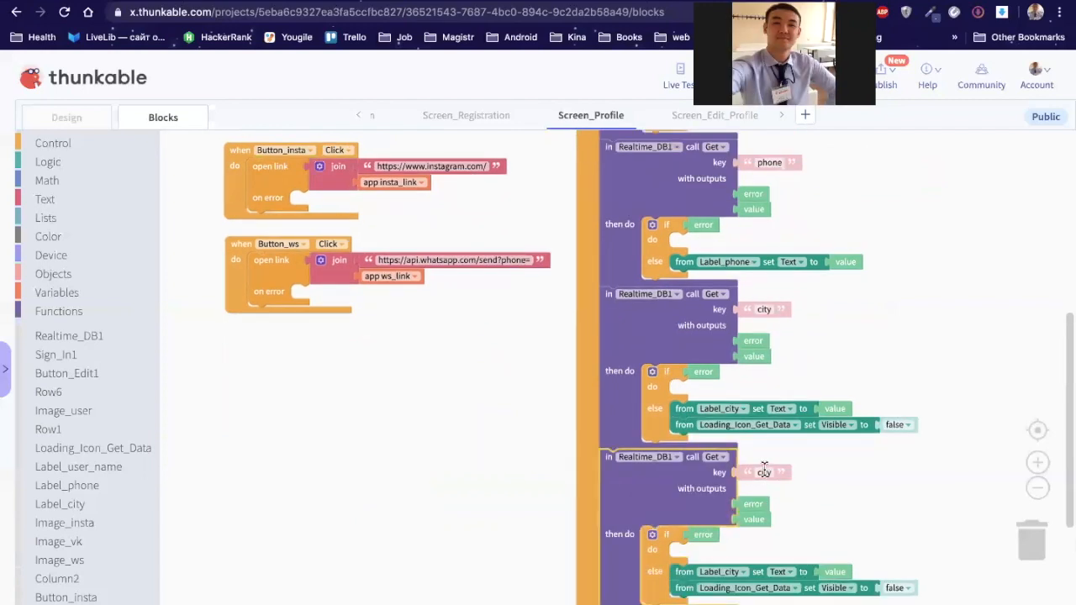
type("vk")
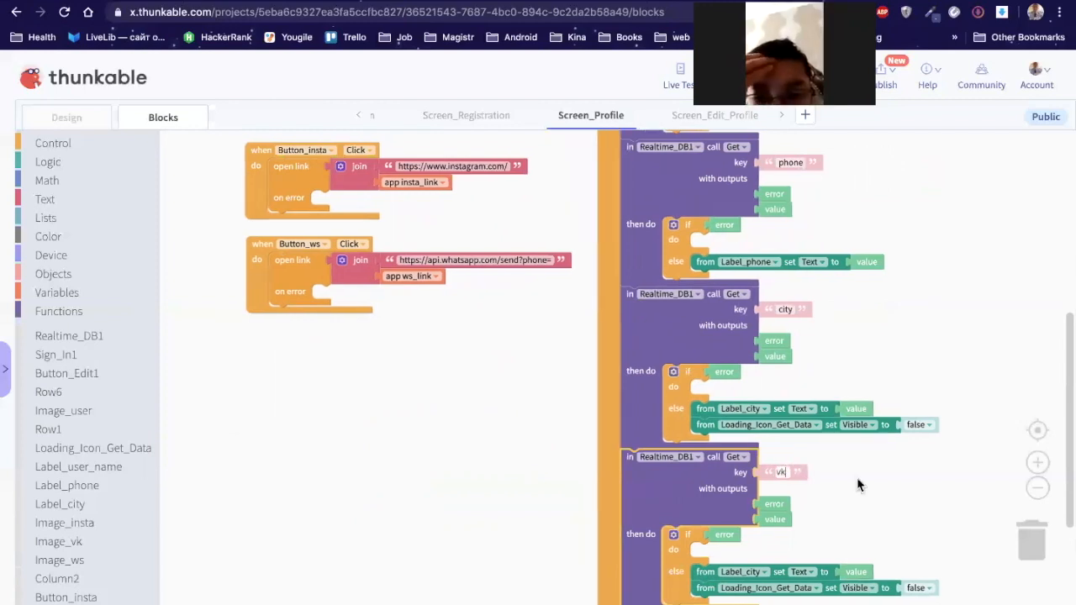
left_click(703, 575)
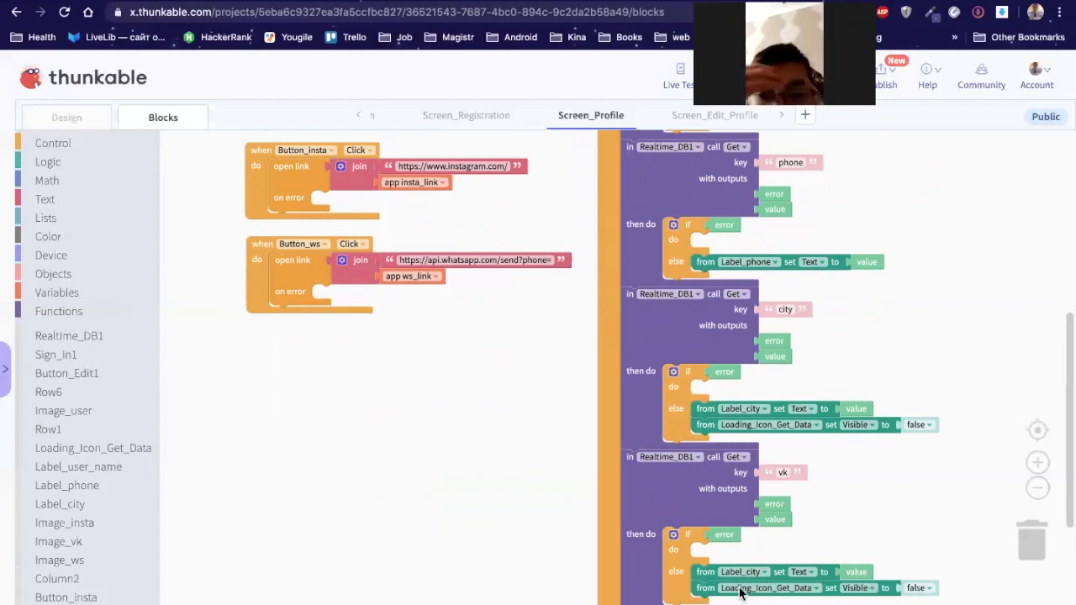
Step: Pull the Loading_Icon_Get_Data hide block out of the city and vk branches
left_click(752, 430)
left_click_drag(752, 430, 858, 440)
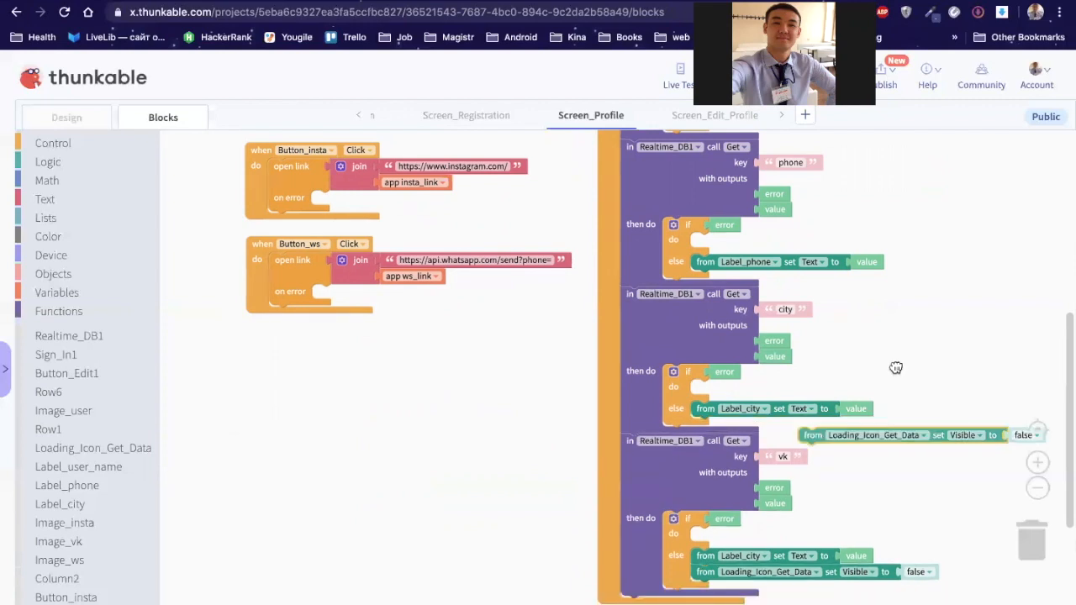
key("Delete")
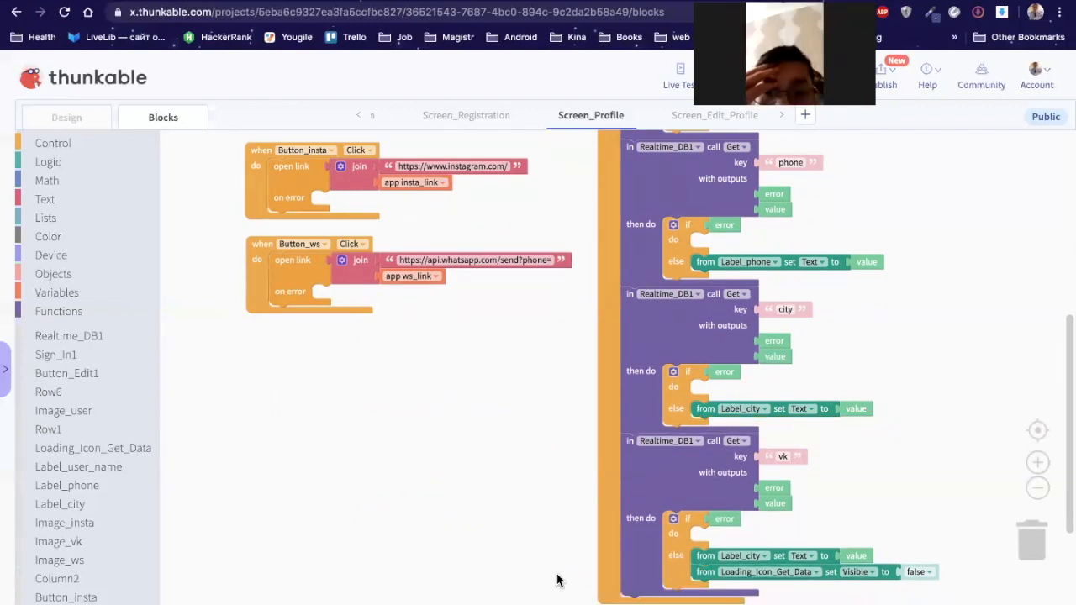
key("ctrl+z")
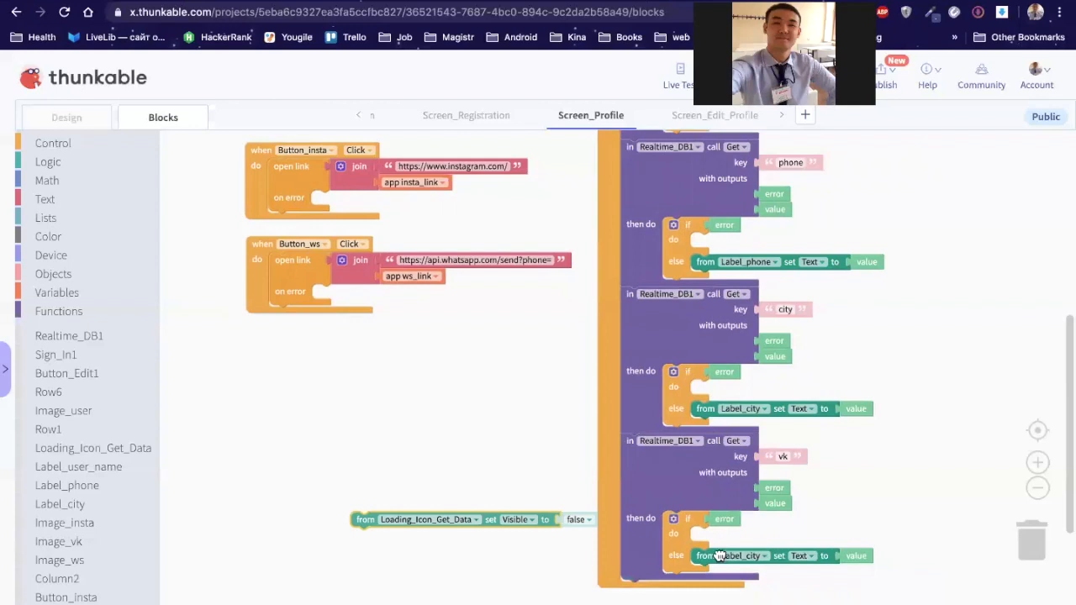
left_click(715, 556)
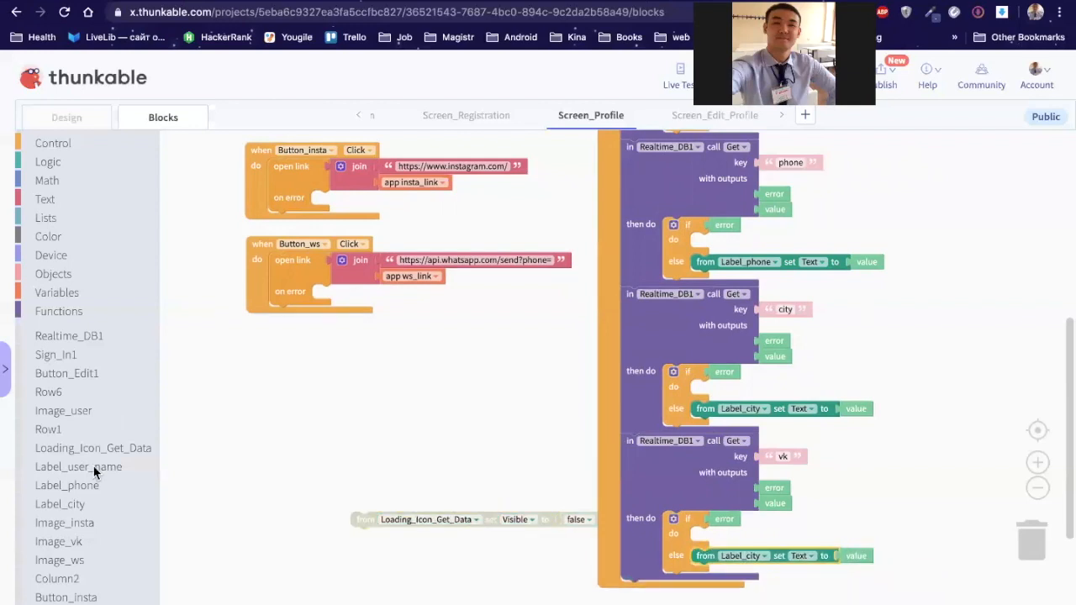
scroll(92, 487, "down", 2)
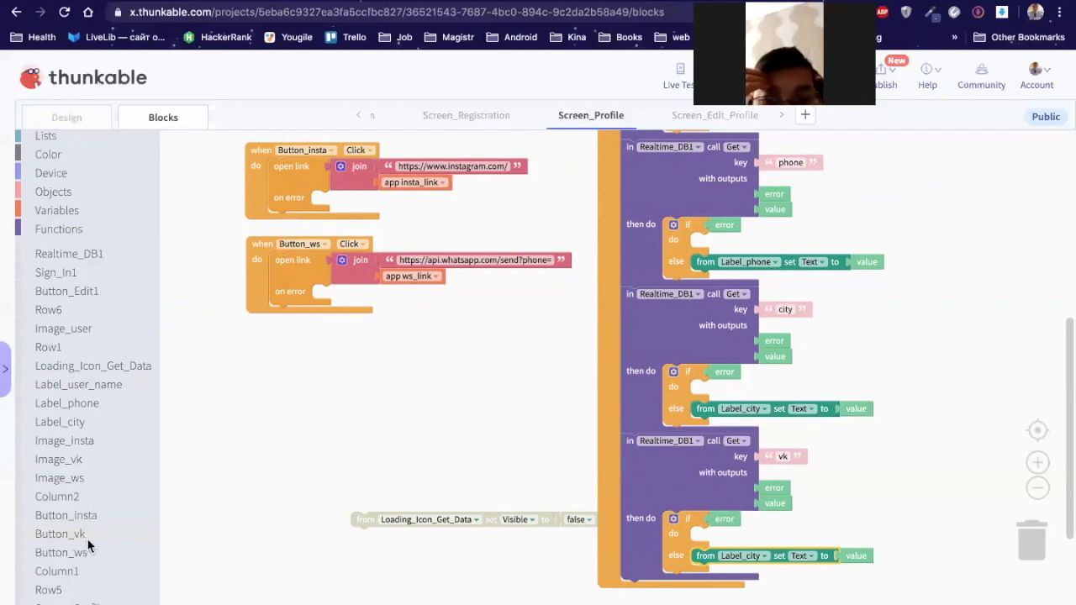
scroll(89, 546, "left", 5)
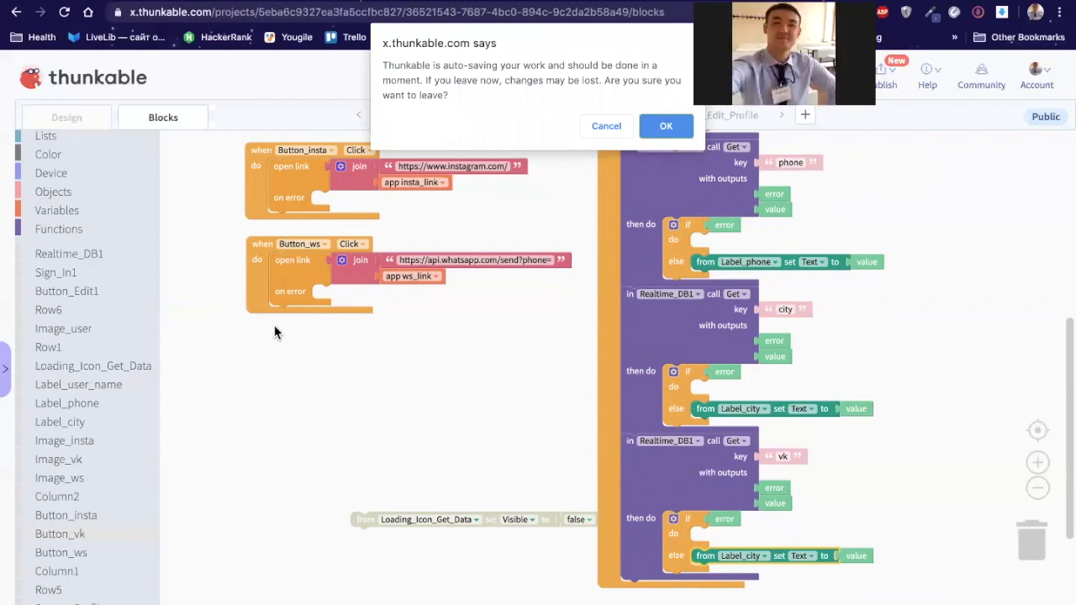
Step: In the vk else branch, set Button_vk's text to the returned value and delete the Label_city block
key("Escape")
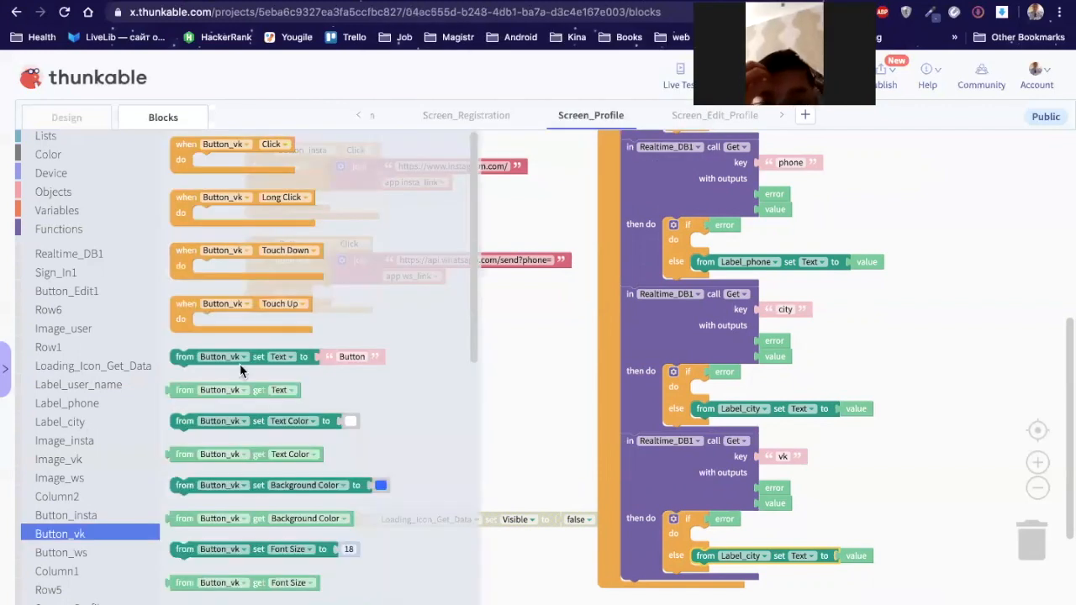
left_click_drag(682, 475, 709, 563)
left_click_drag(782, 489, 781, 488)
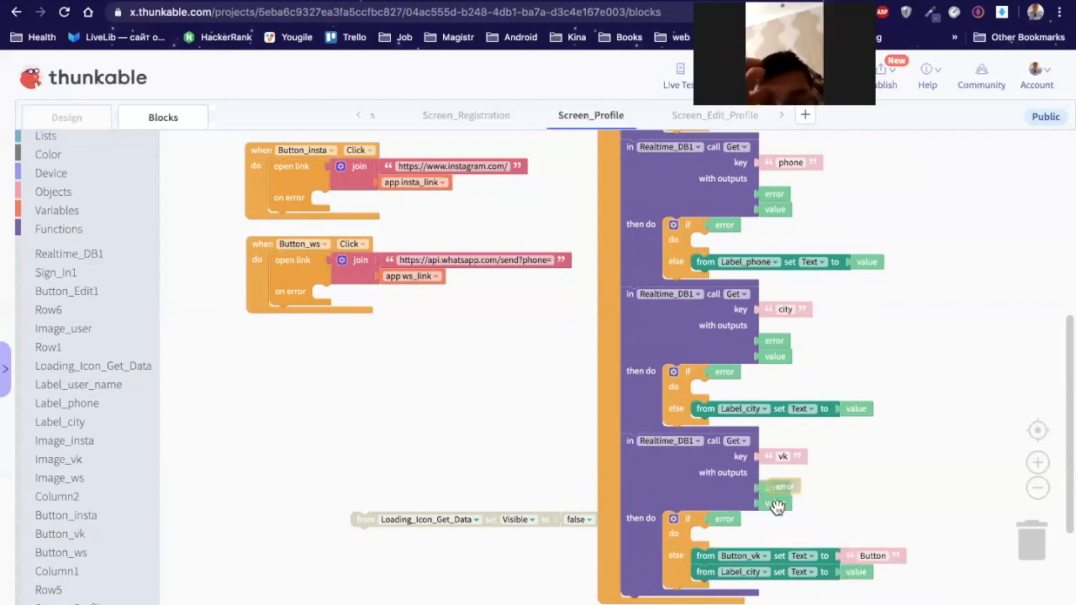
left_click_drag(857, 555, 855, 554)
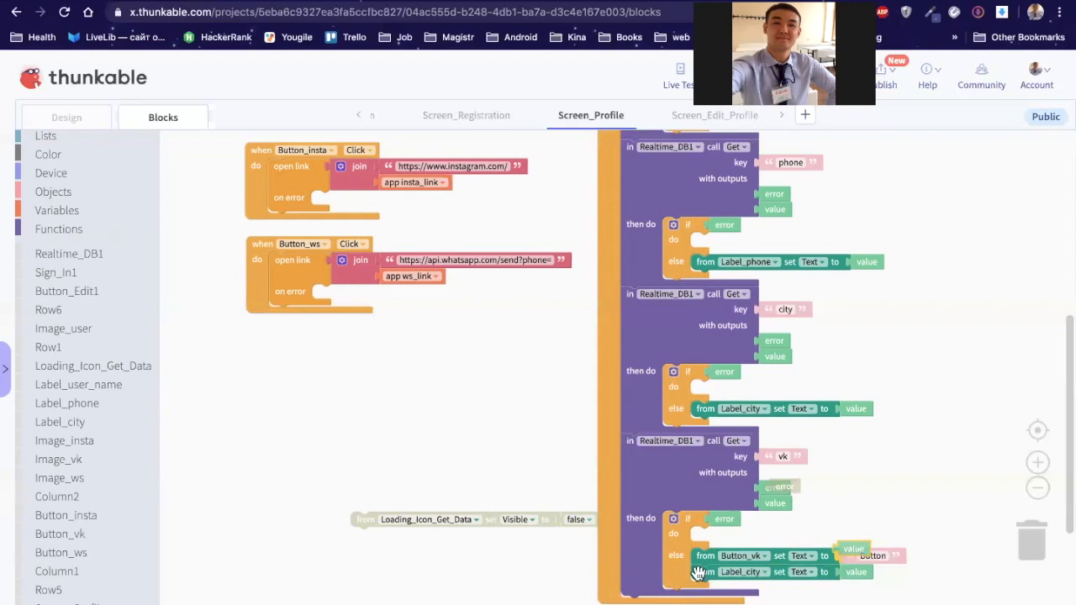
left_click(435, 566)
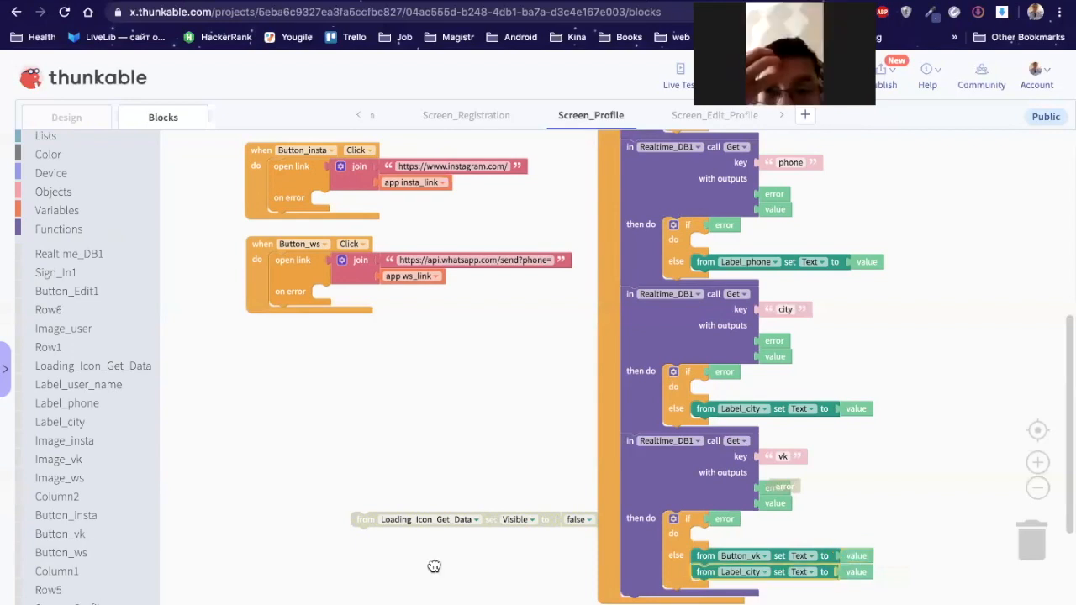
left_click_drag(702, 572, 435, 567)
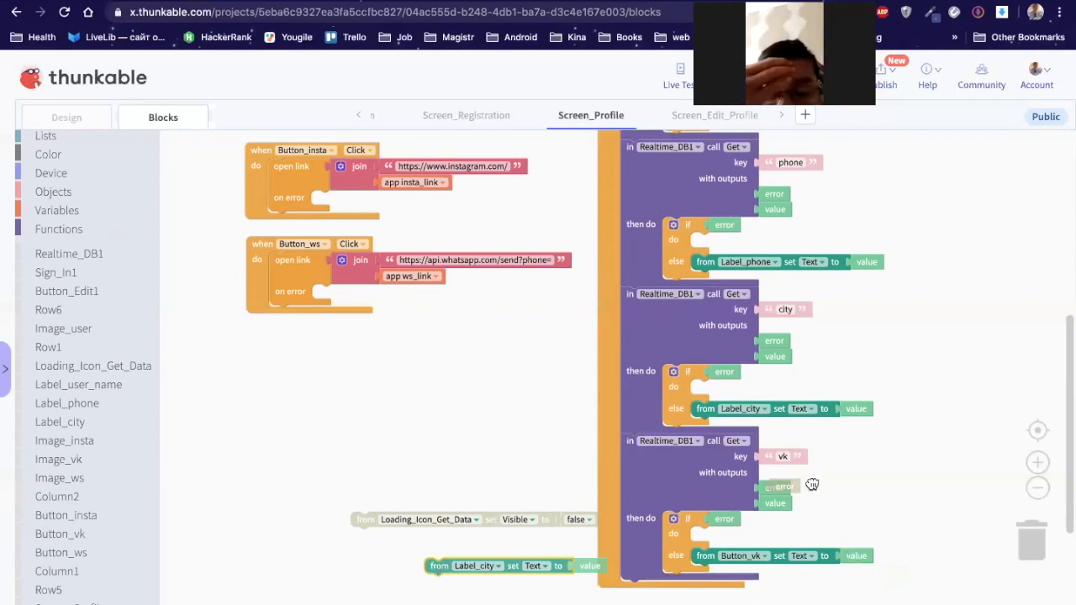
key("Delete")
left_click_drag(812, 485, 848, 487)
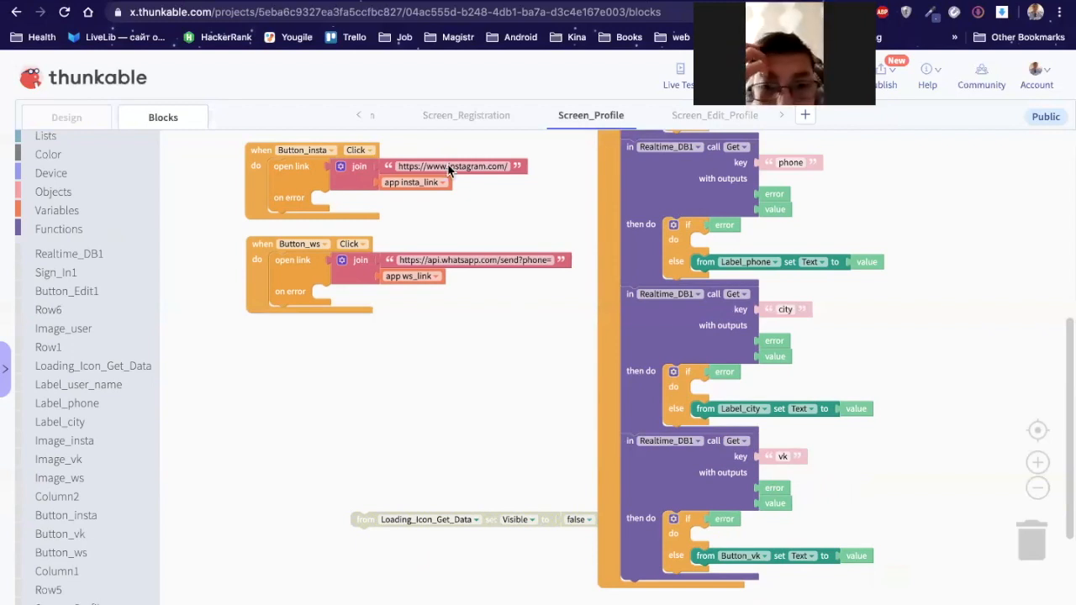
Step: In the vk branch, add a 'set app vk_link' block fed by the fetched vk value
scroll(460, 156, "up", 3)
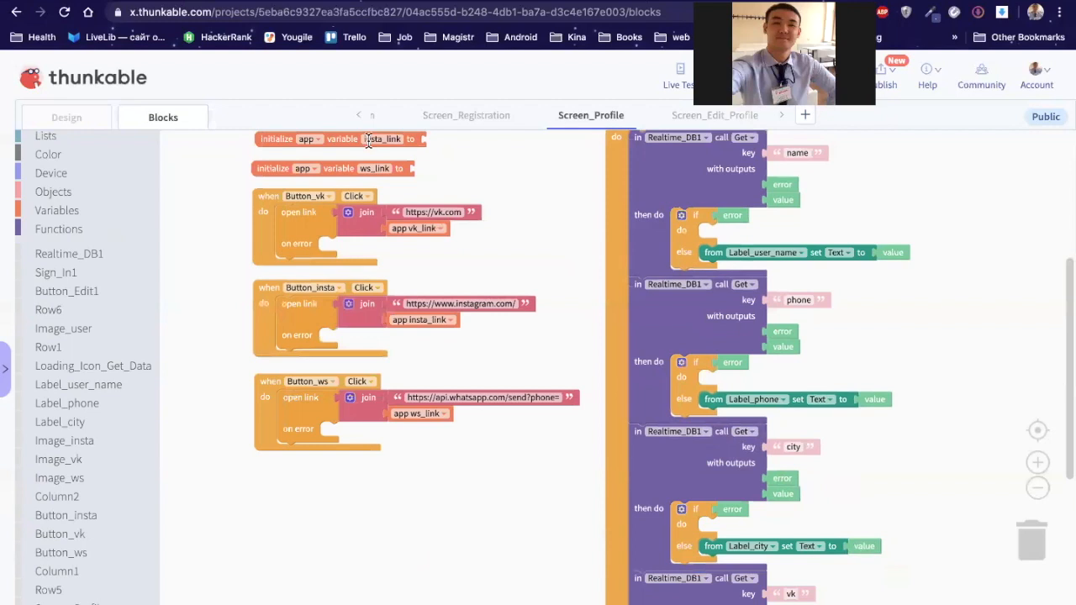
scroll(877, 484, "up", 1)
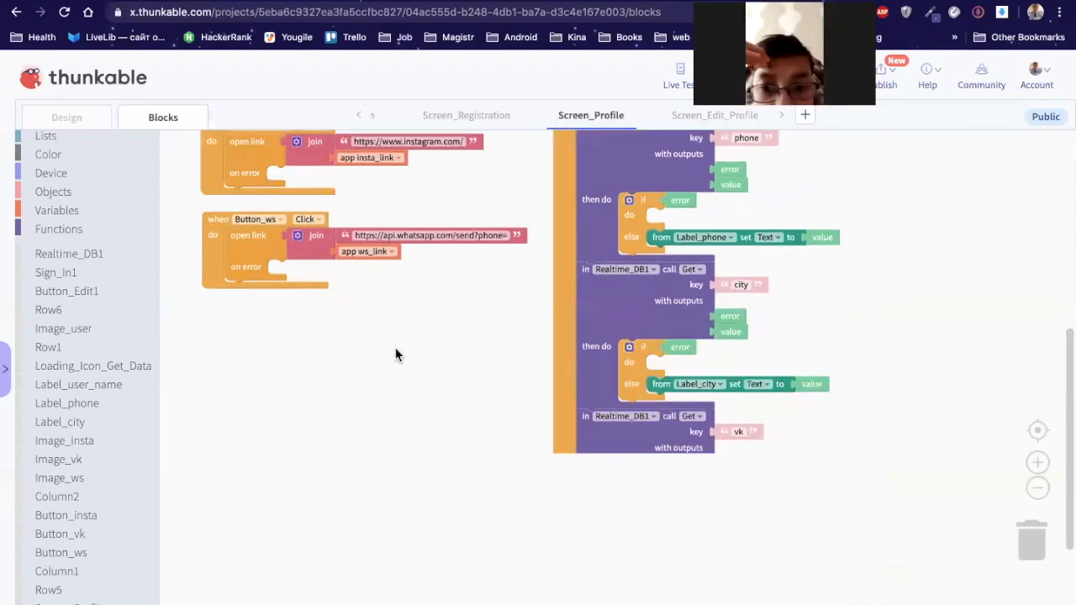
scroll(396, 356, "down", 3)
scroll(396, 356, "right", 2)
scroll(216, 327, "left", 2)
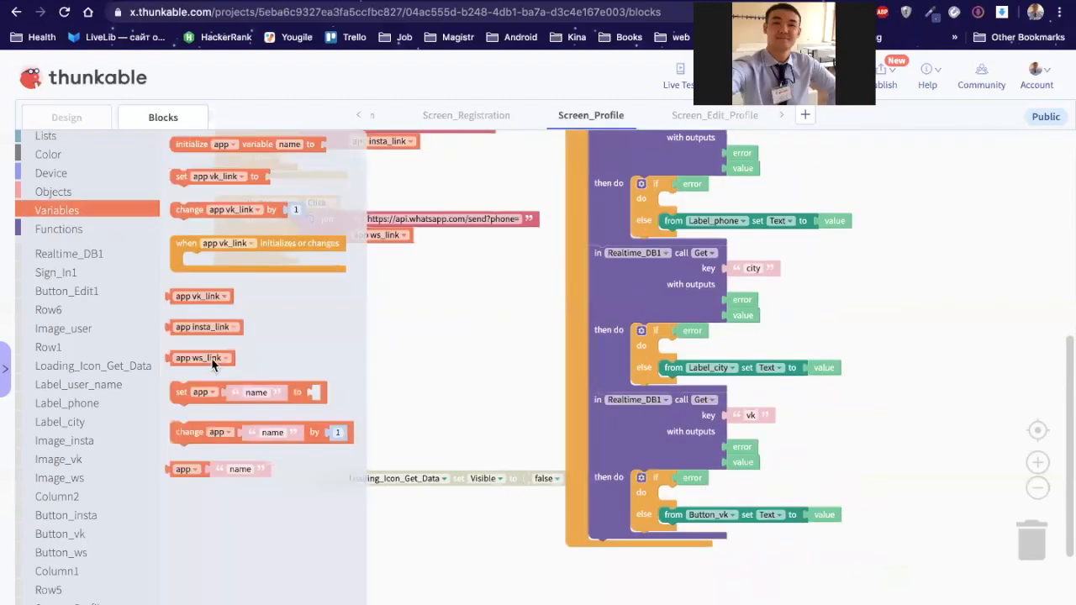
left_click(185, 396)
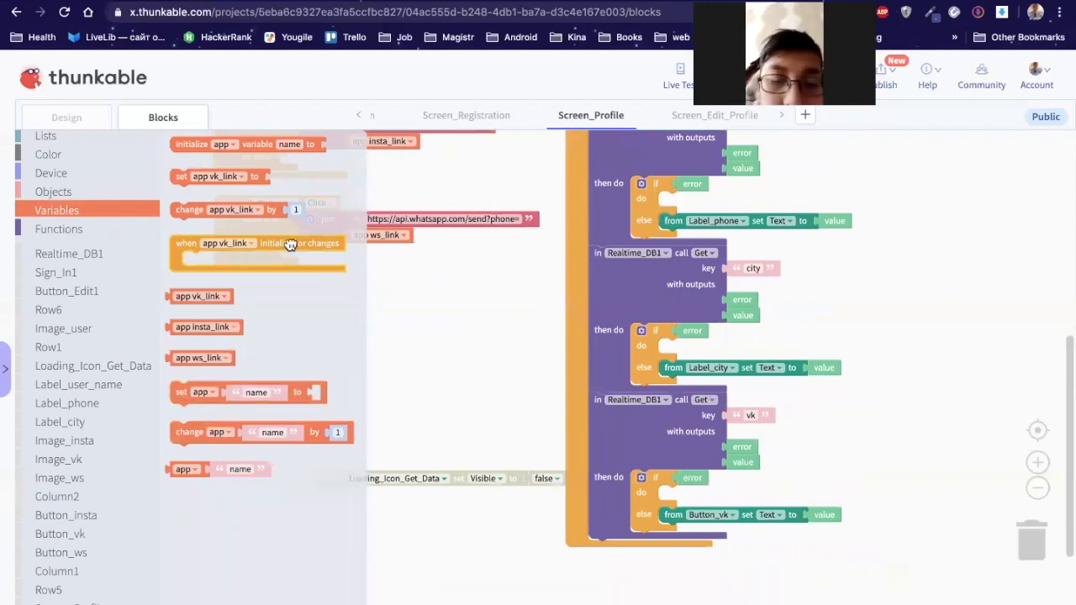
left_click_drag(183, 177, 725, 522)
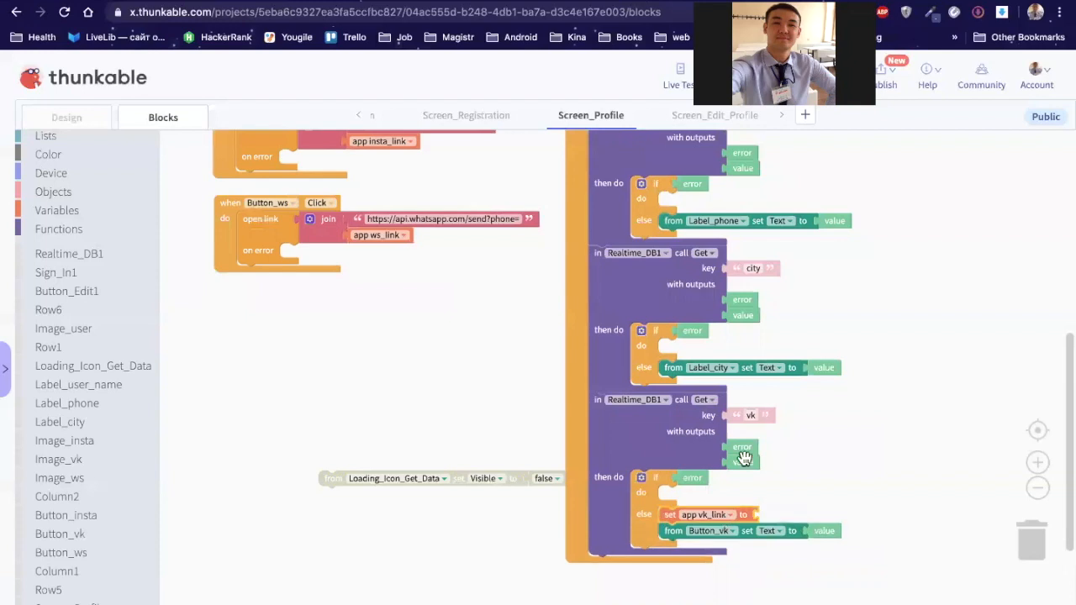
left_click_drag(743, 462, 774, 513)
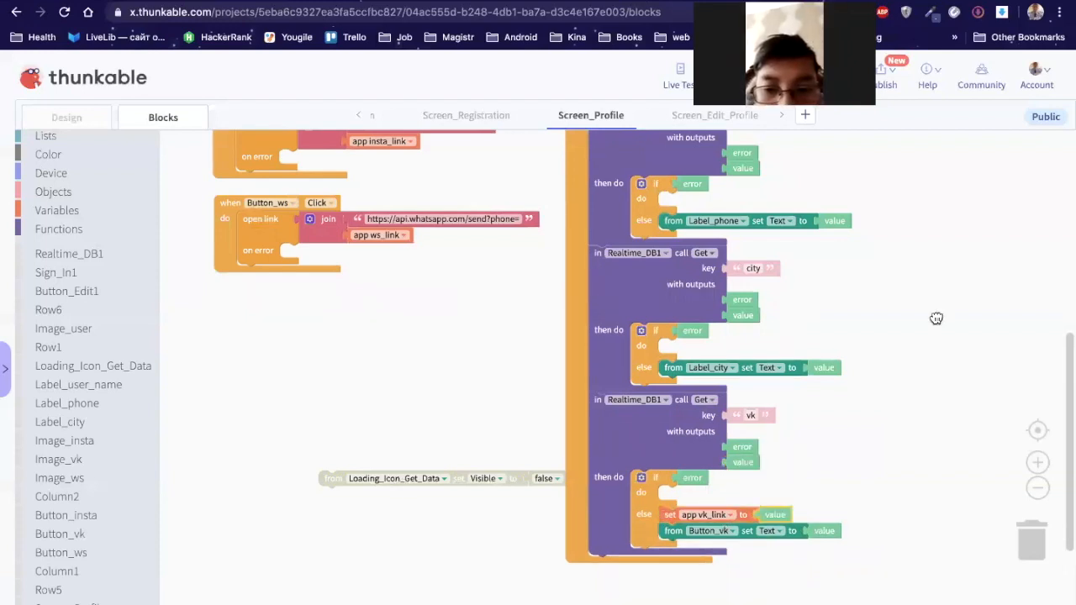
Step: Move the loose loading-icon block to the right of the block stack
left_click_drag(385, 485, 937, 317)
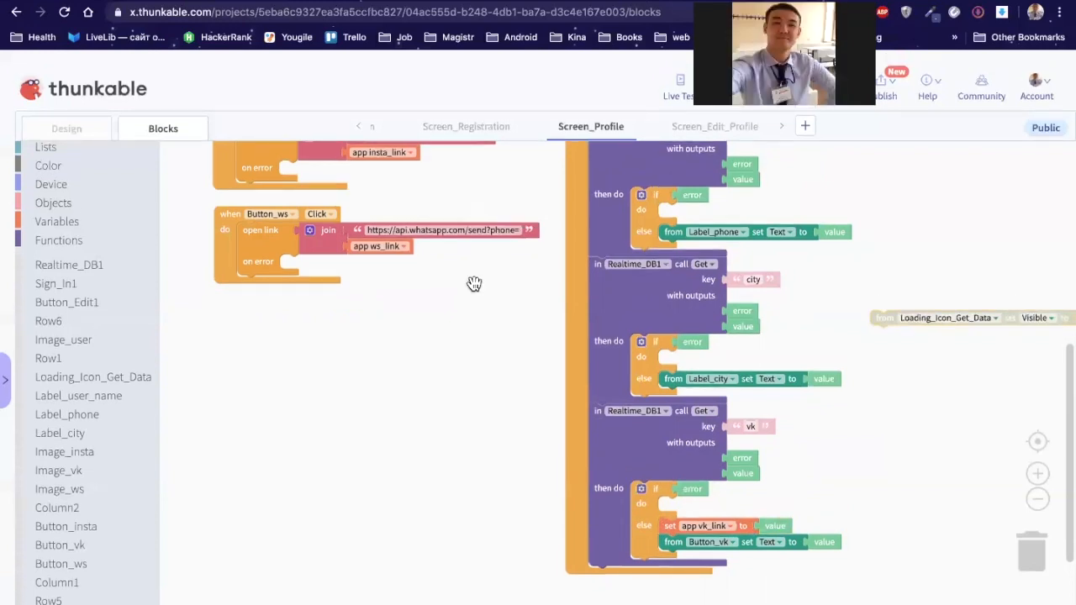
scroll(498, 325, "up", 3)
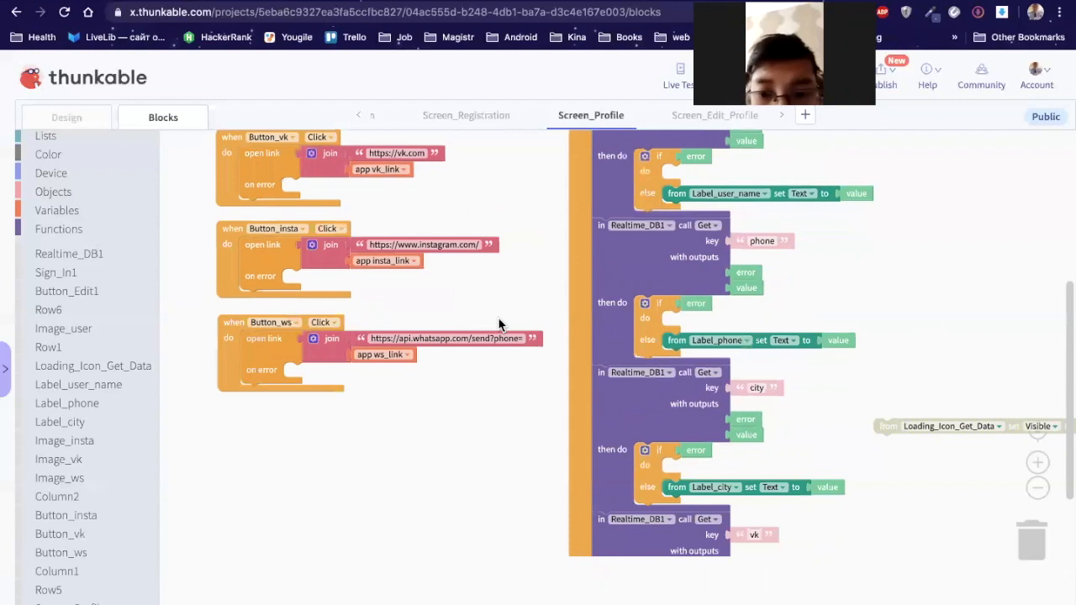
scroll(304, 201, "up", 4)
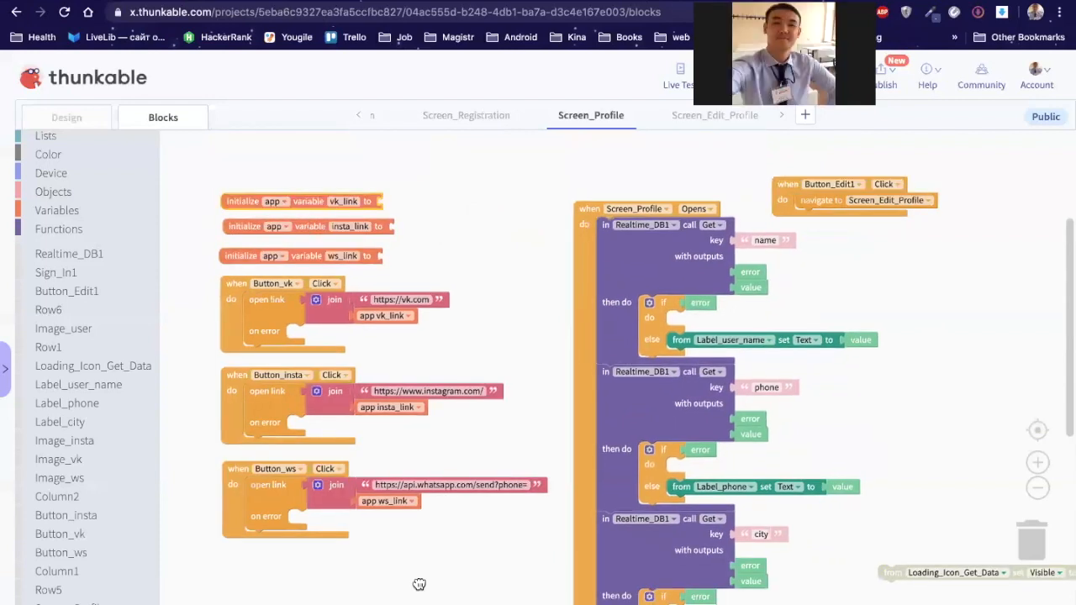
Step: Place the vk_link variable initialiser directly above the Button_vk click handler
left_click_drag(306, 201, 418, 584)
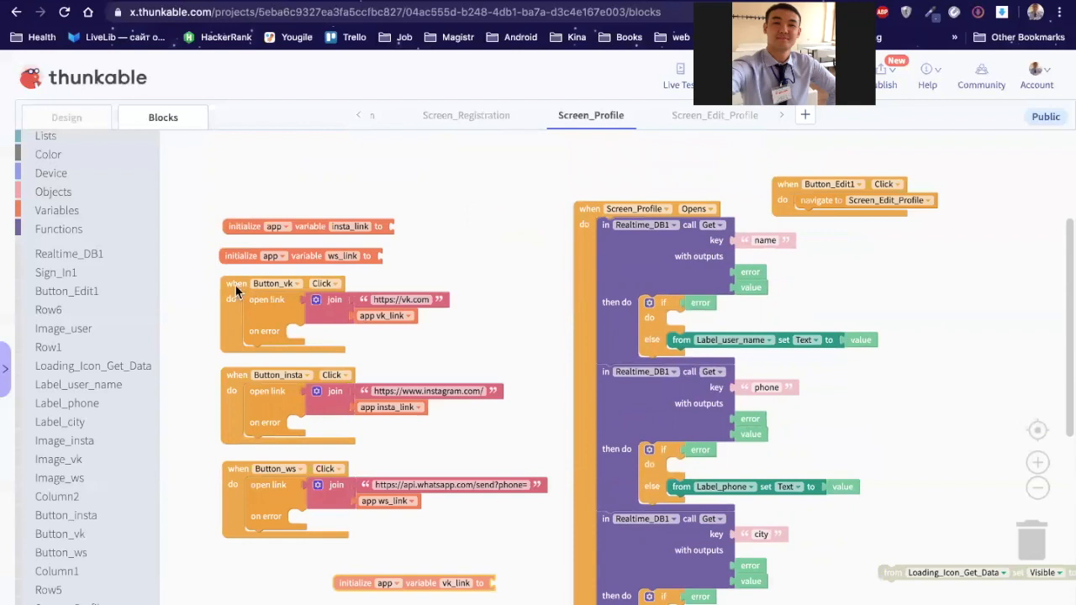
scroll(250, 210, "down", 3)
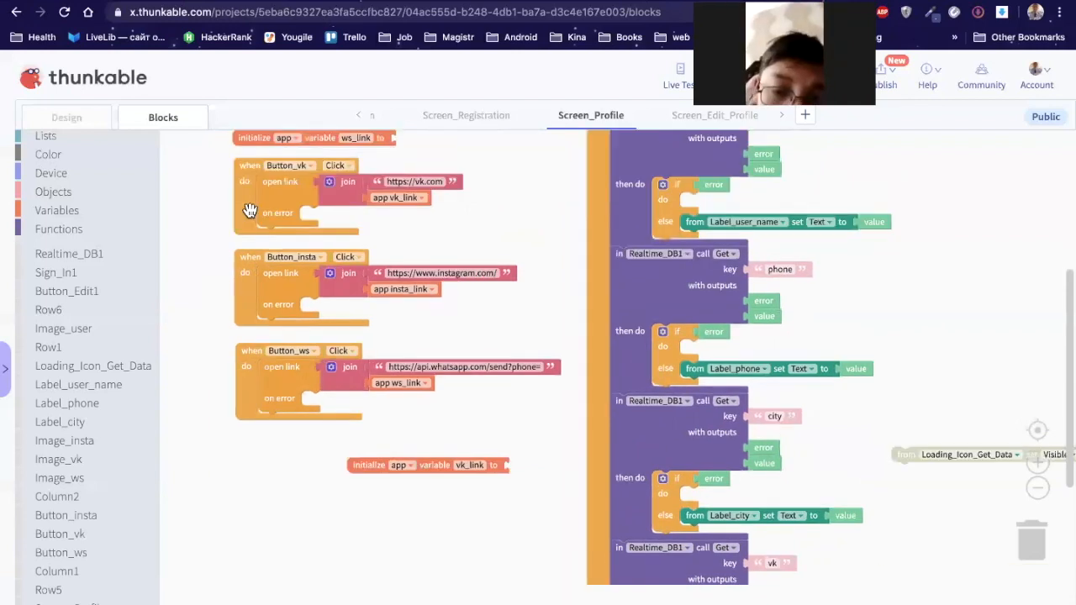
left_click_drag(249, 207, 273, 599)
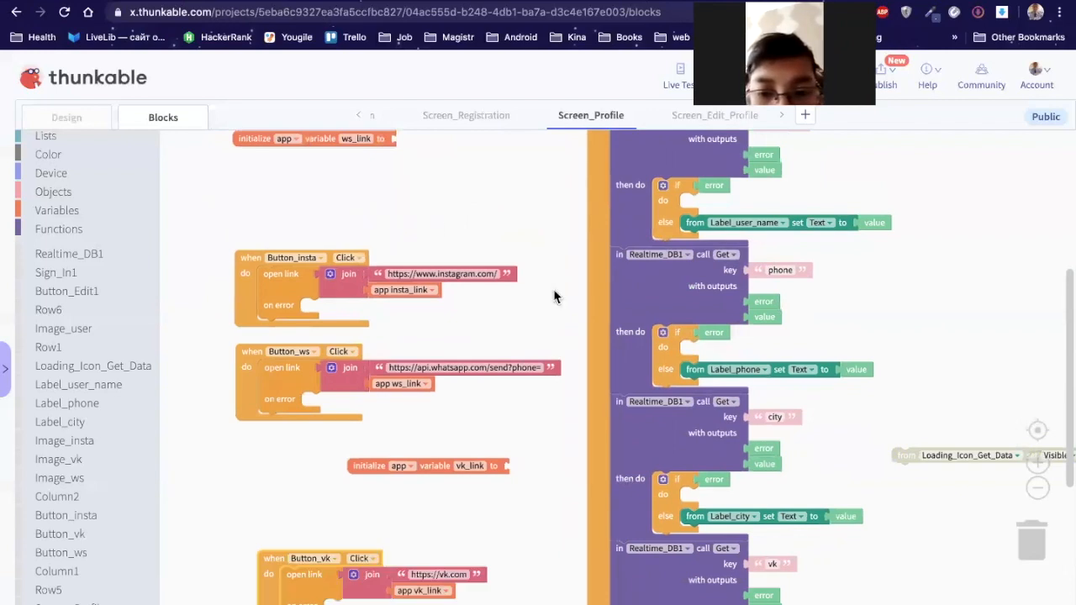
scroll(446, 229, "down", 5)
scroll(338, 214, "down", 1)
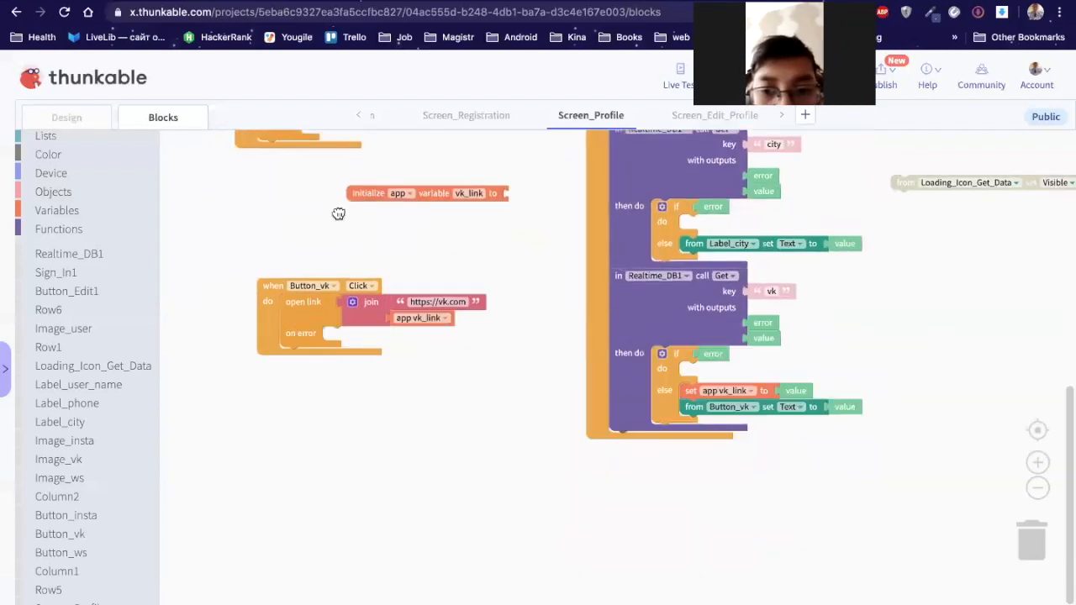
left_click_drag(378, 192, 280, 251)
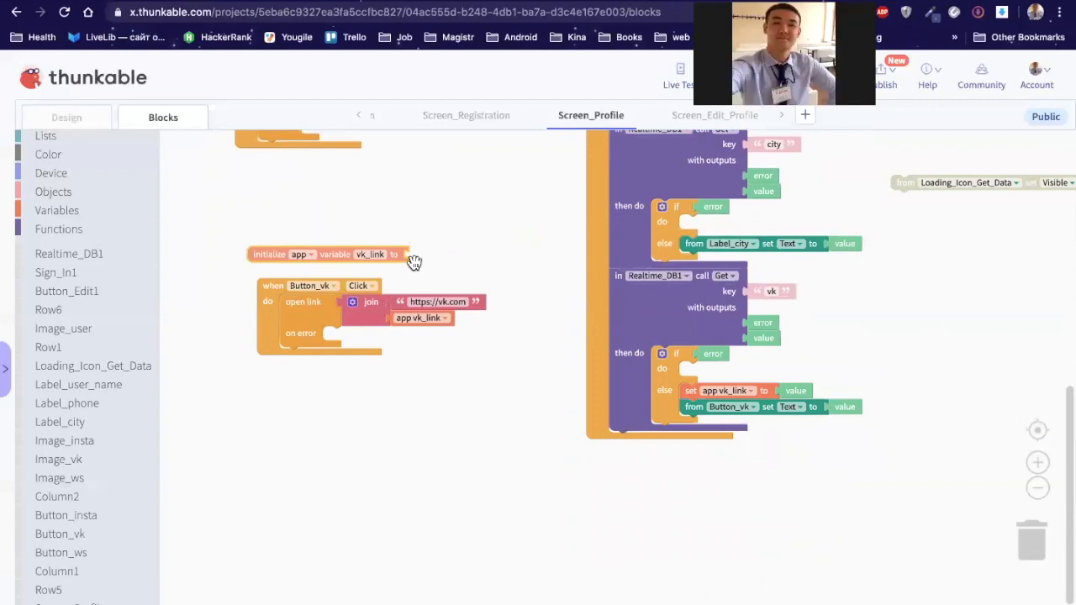
left_click_drag(414, 262, 420, 260)
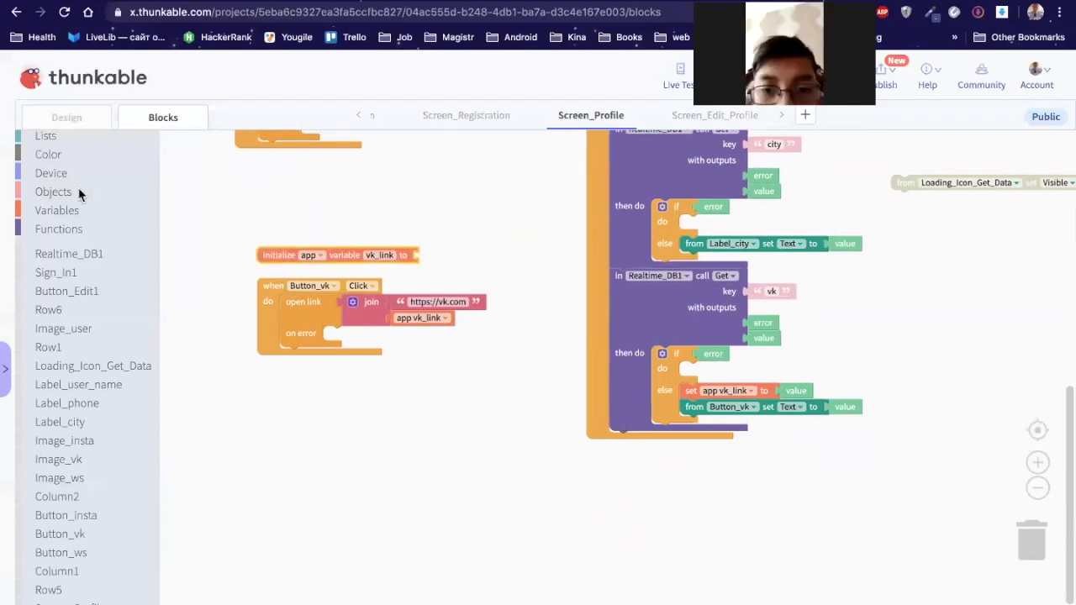
scroll(57, 202, "up", 1)
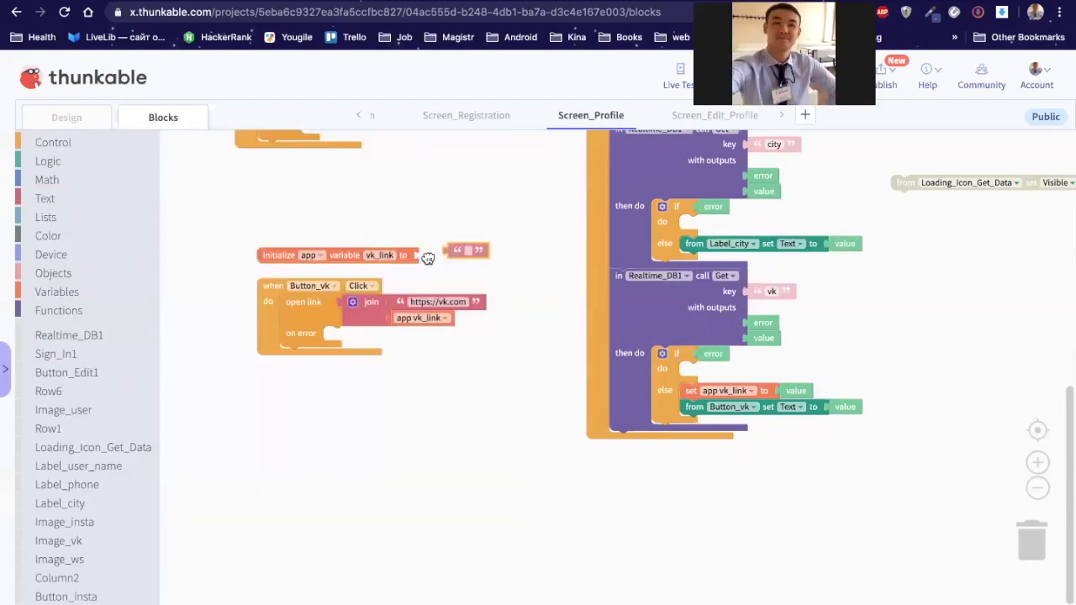
Step: Give vk_link a starting text value of 'mykty'
left_click_drag(428, 258, 430, 257)
left_click(439, 255)
type("mykty")
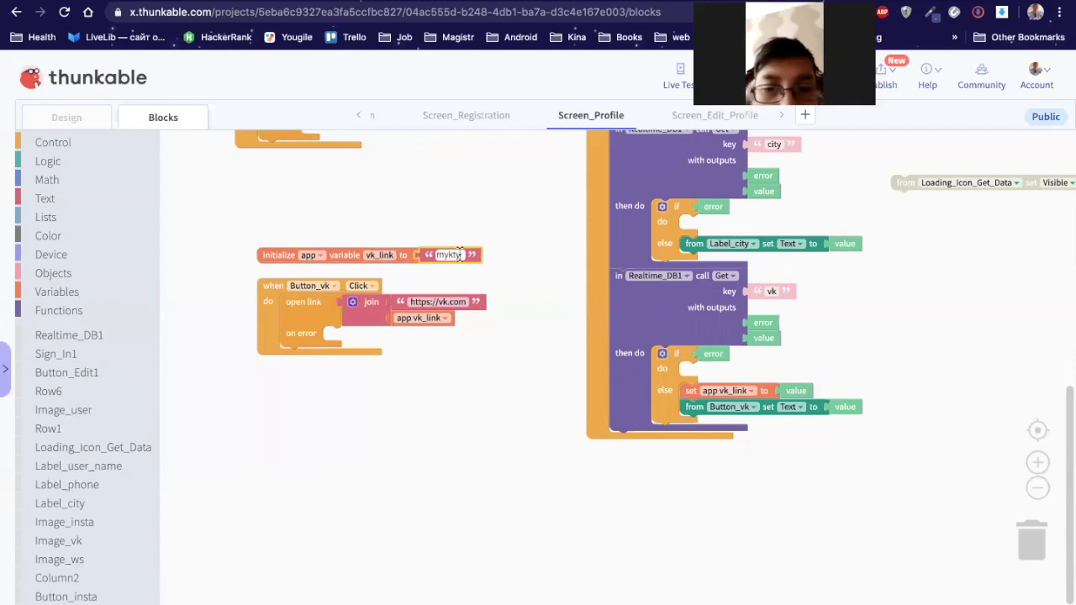
key("Return")
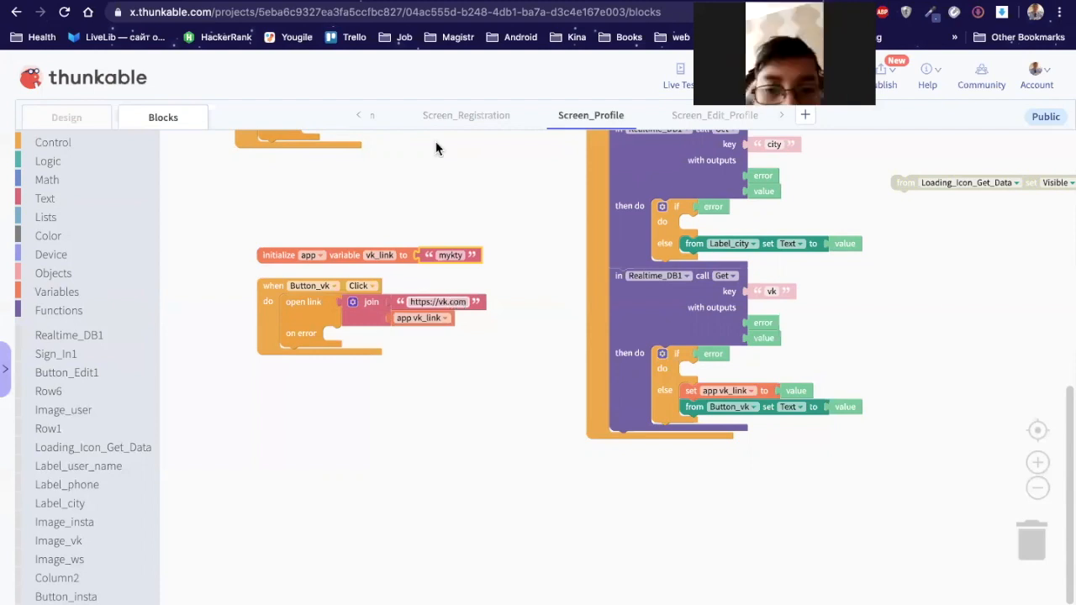
left_click(438, 301)
type("/")
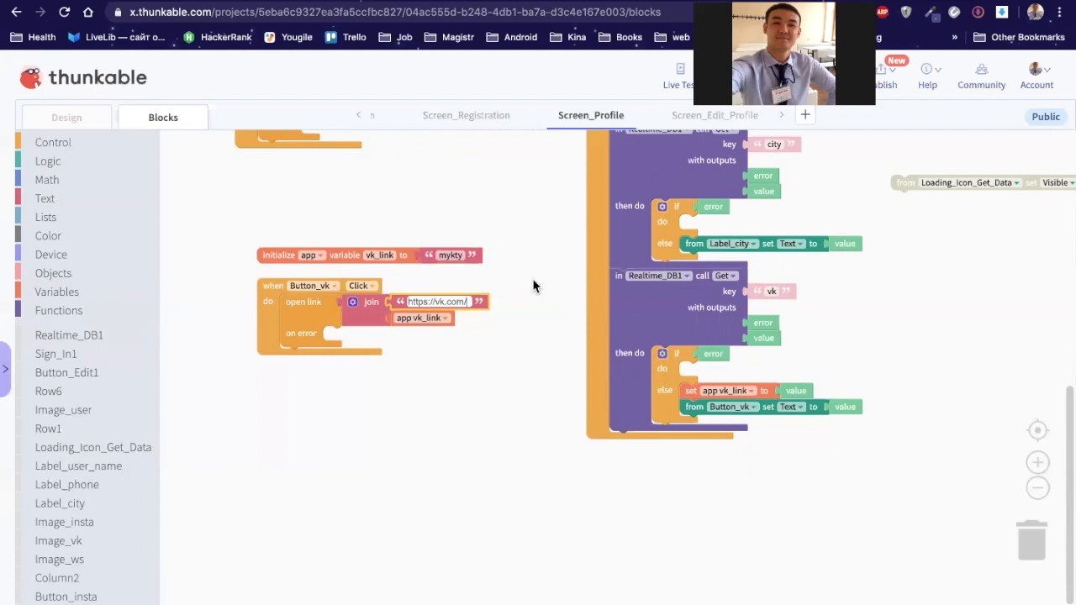
left_click(533, 287)
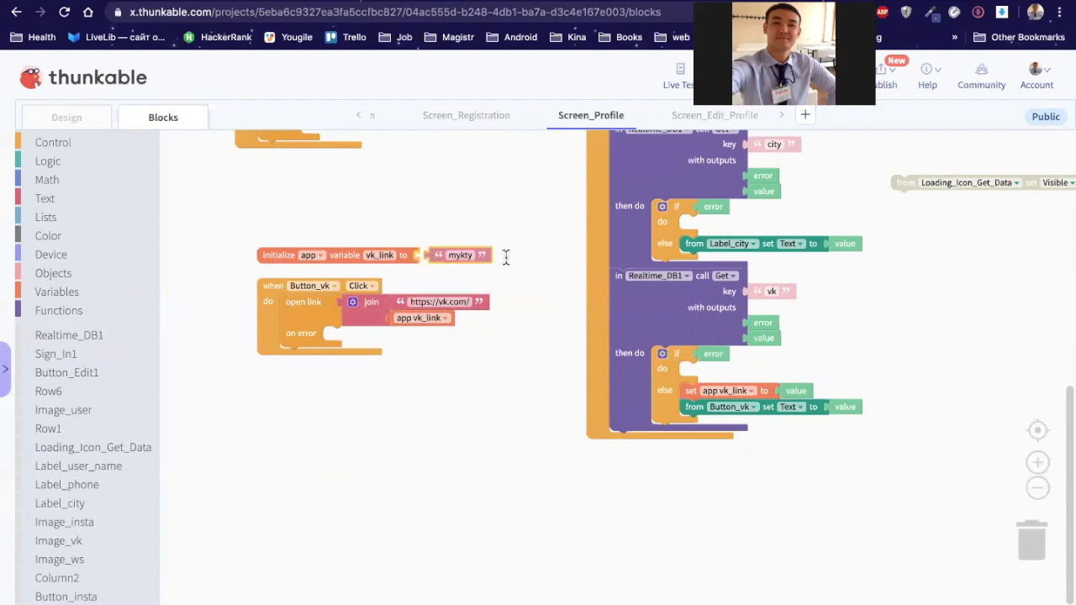
left_click_drag(428, 255, 479, 259)
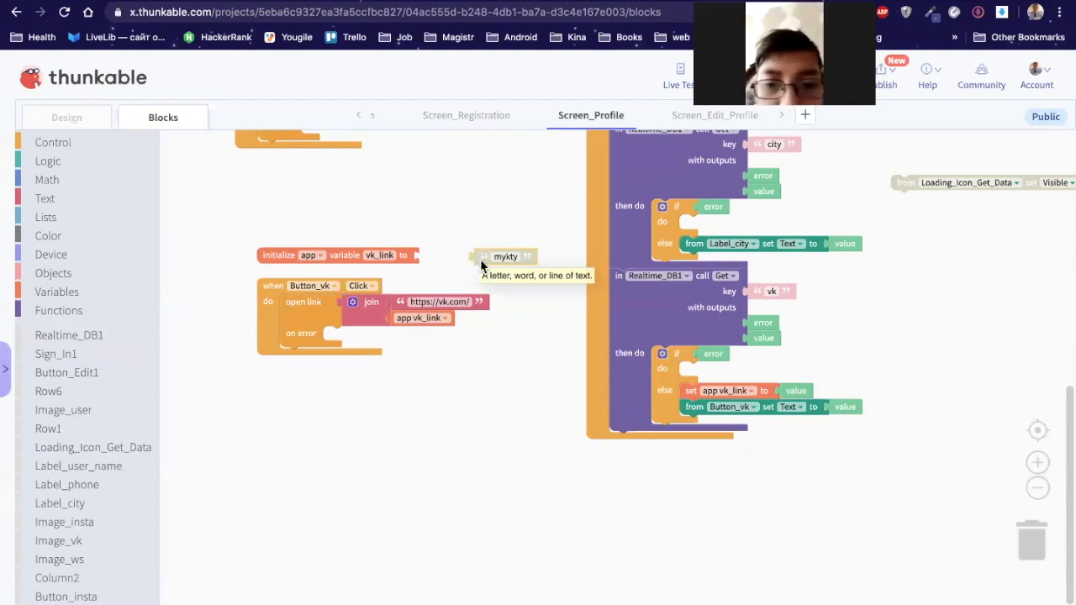
left_click_drag(480, 258, 847, 243)
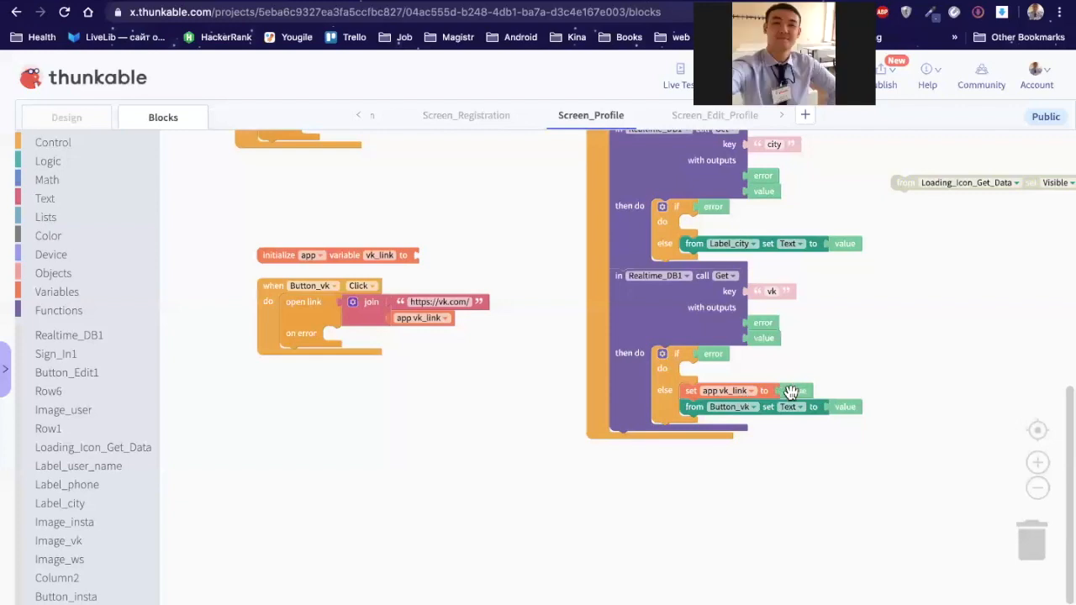
Step: Confirm the join uses vk_link and keep vk_link as an app variable
left_click(760, 396)
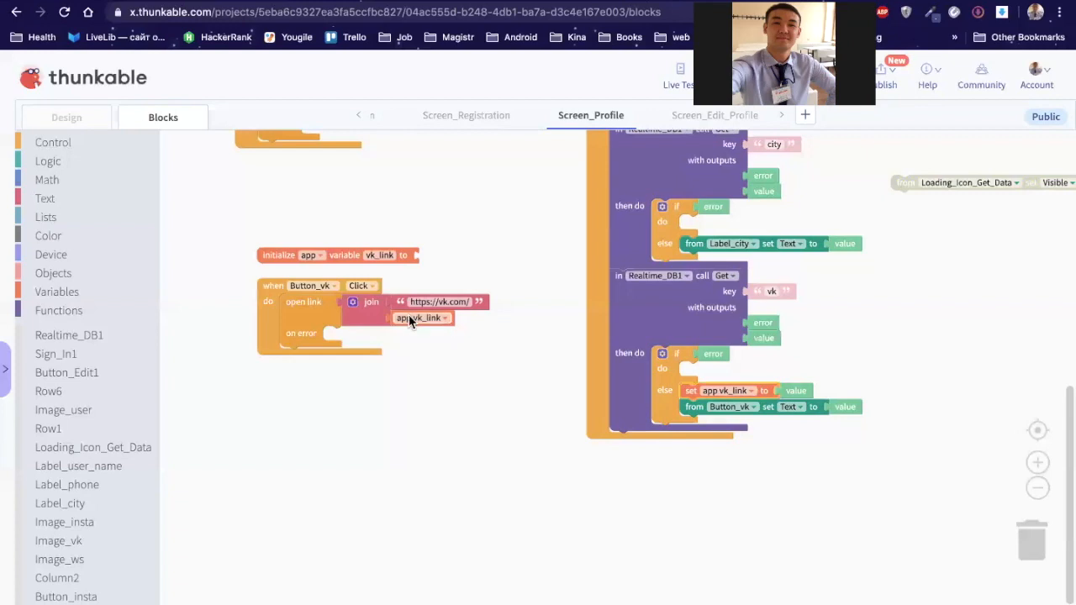
left_click(410, 321)
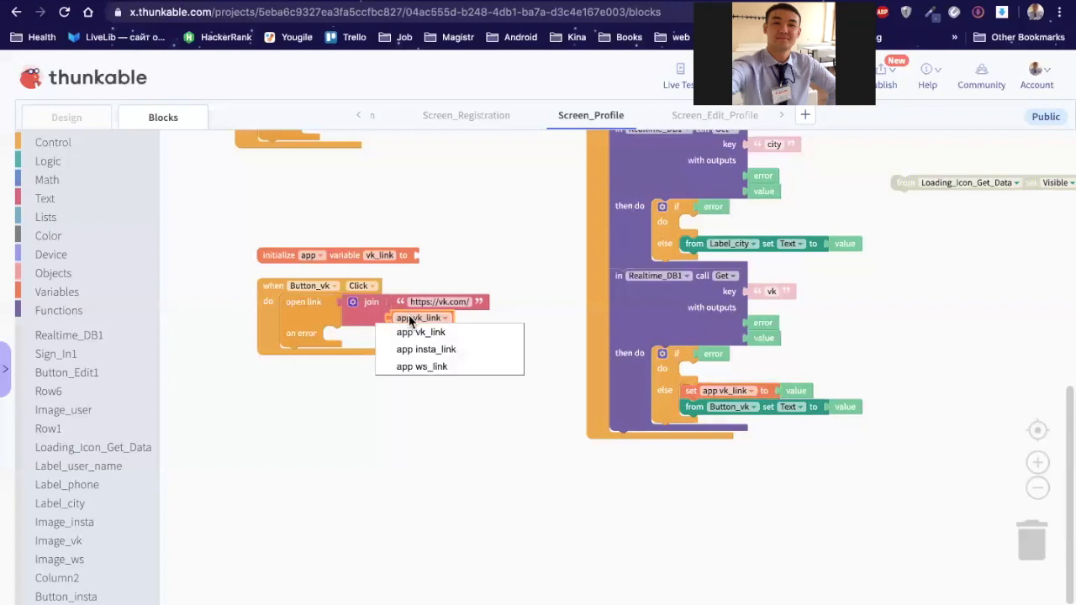
left_click(546, 315)
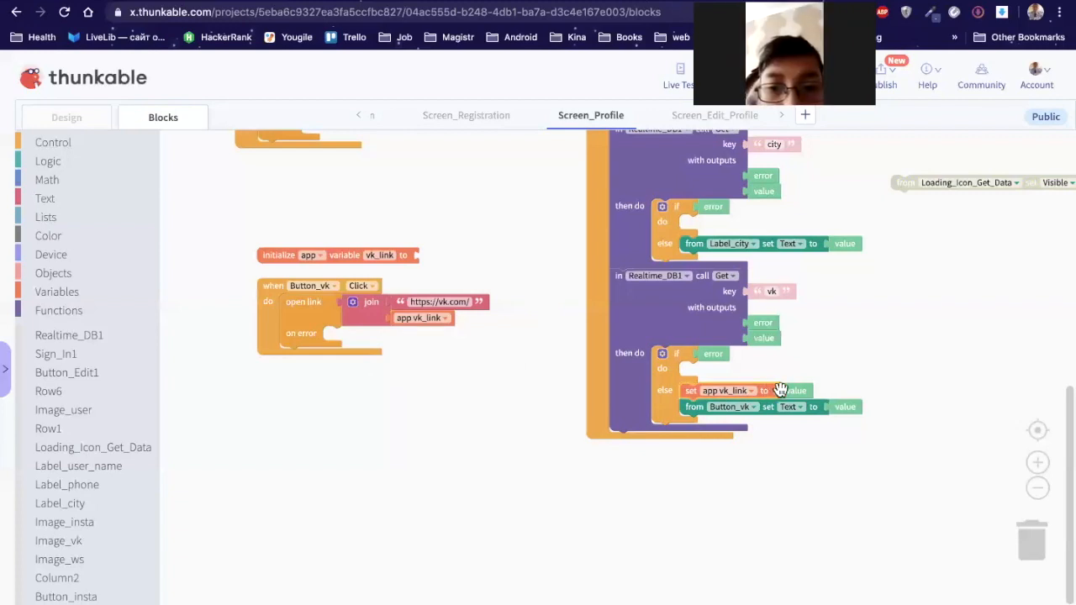
left_click(406, 318)
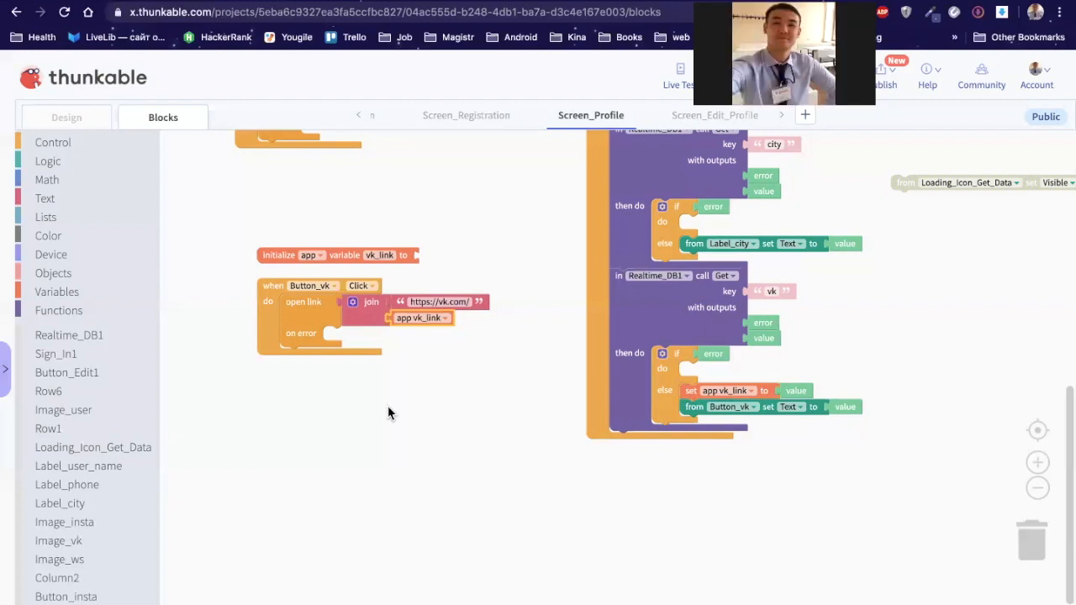
left_click(276, 254)
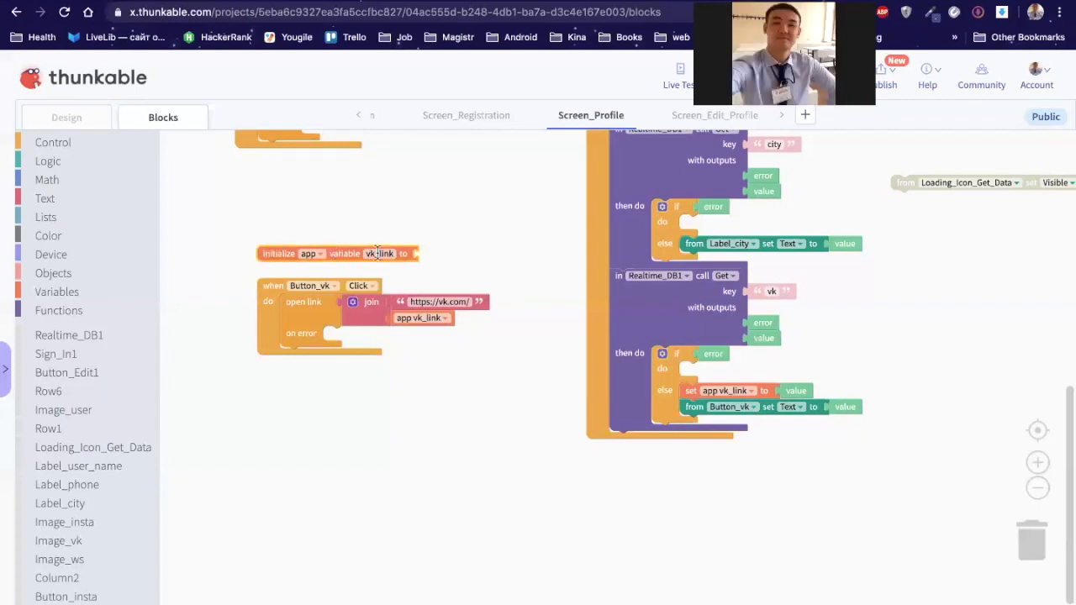
left_click(320, 256)
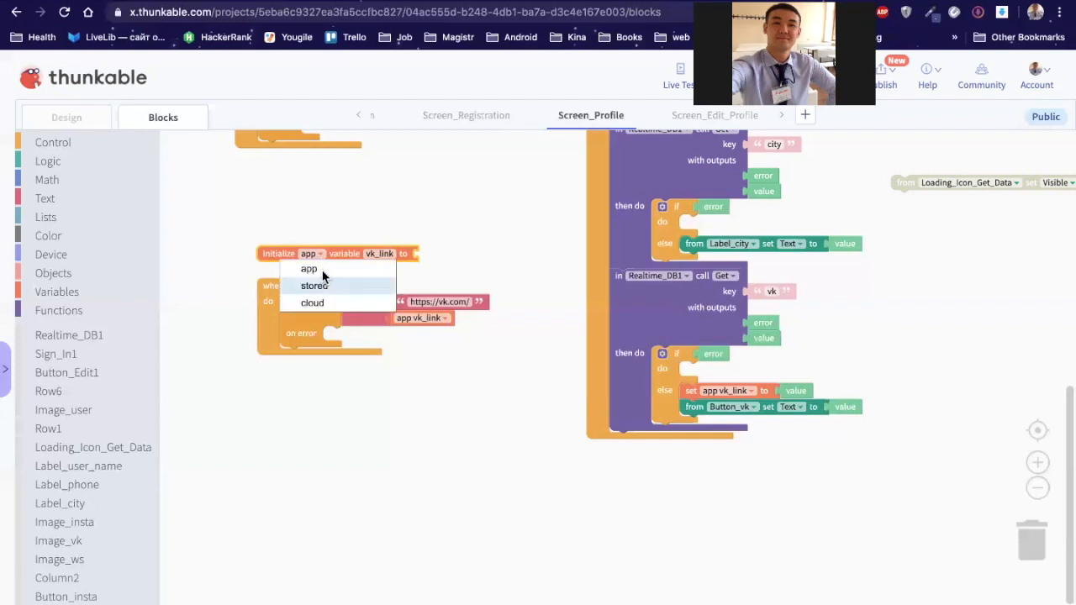
left_click(331, 253)
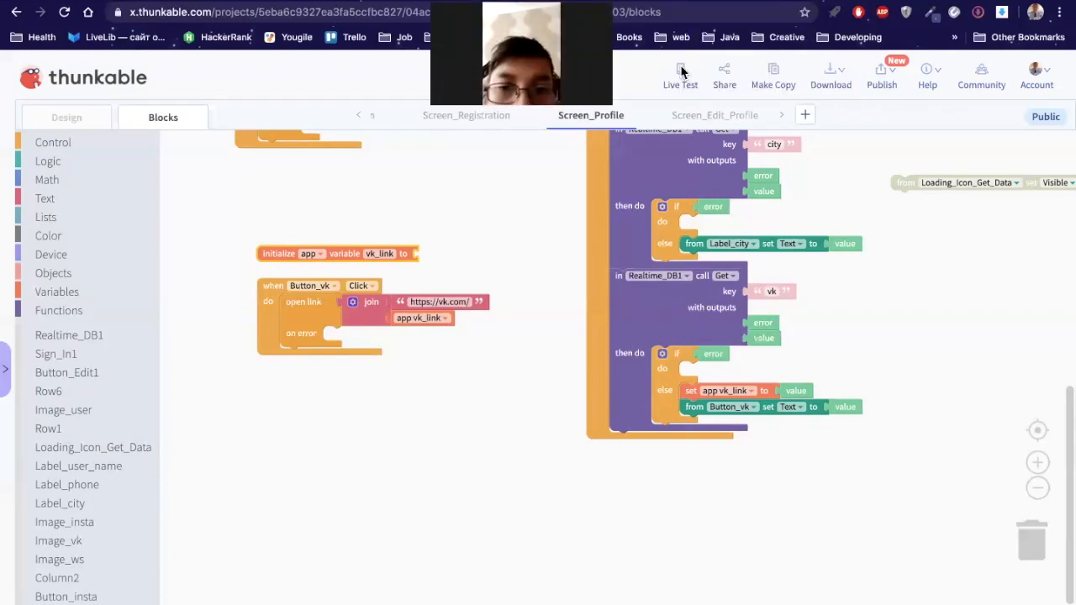
left_click(681, 72)
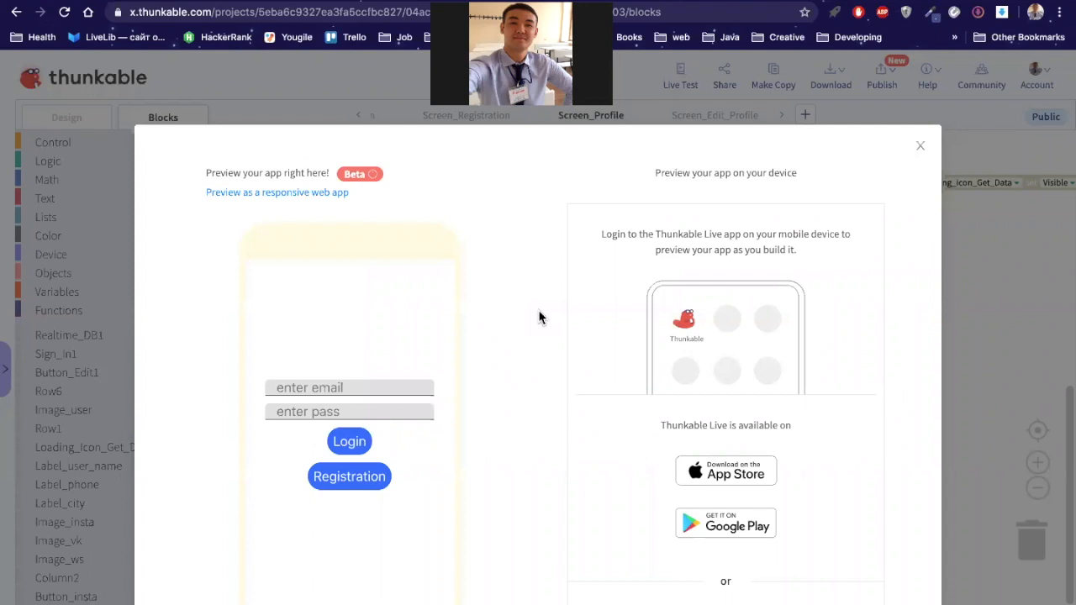
left_click(336, 382)
type("test@gmail.com")
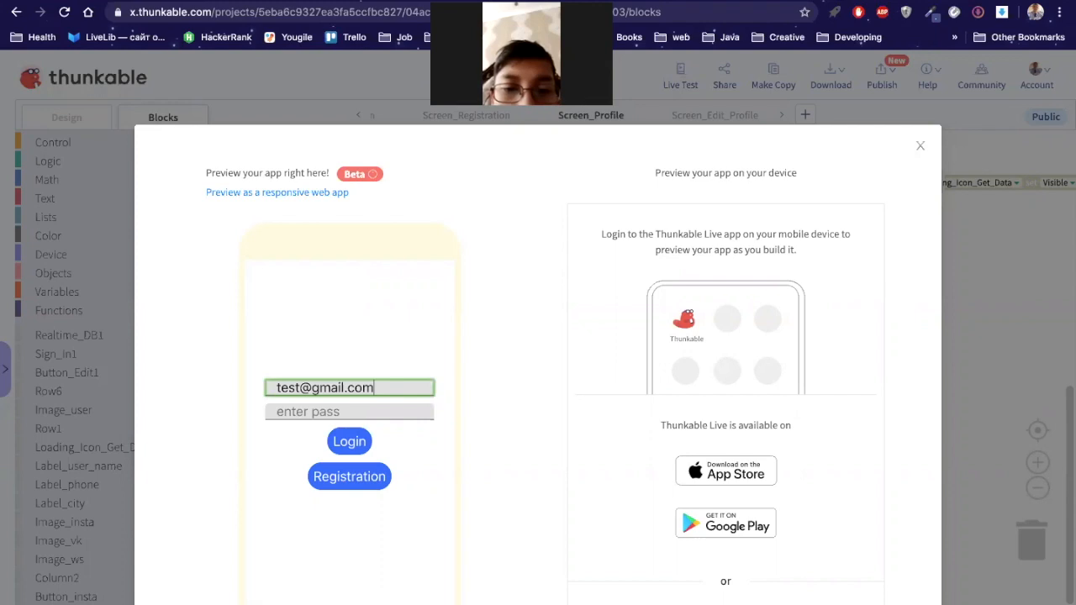
key("Tab")
type("123456")
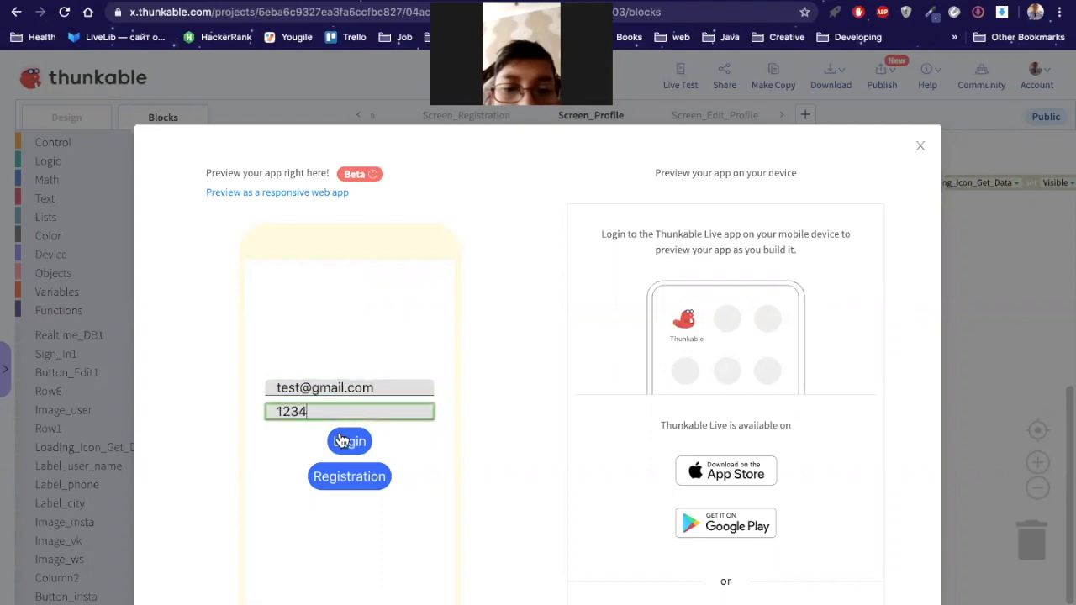
left_click(342, 440)
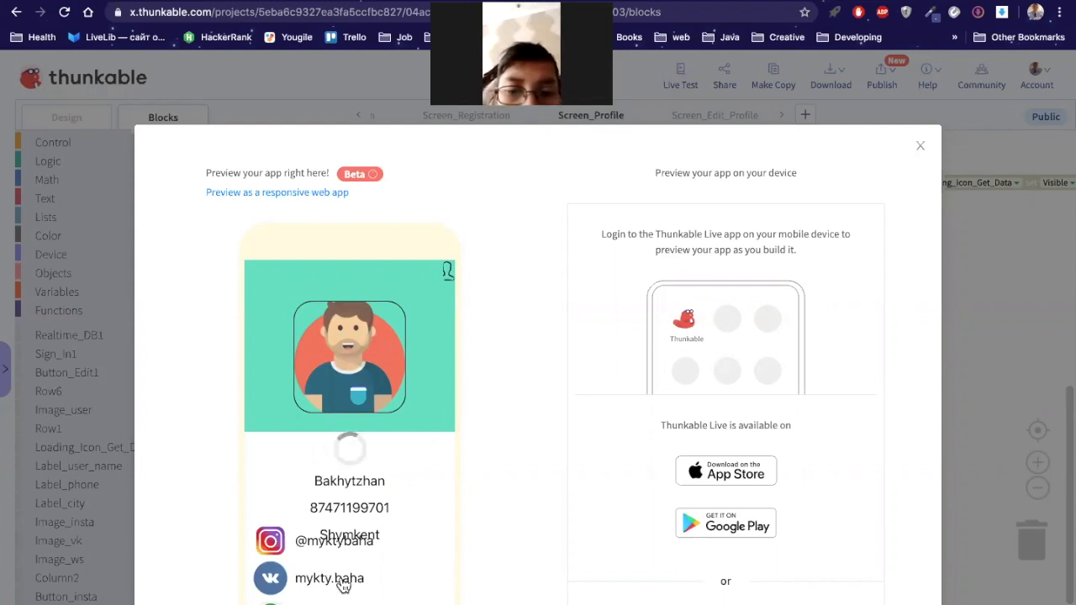
left_click(343, 586)
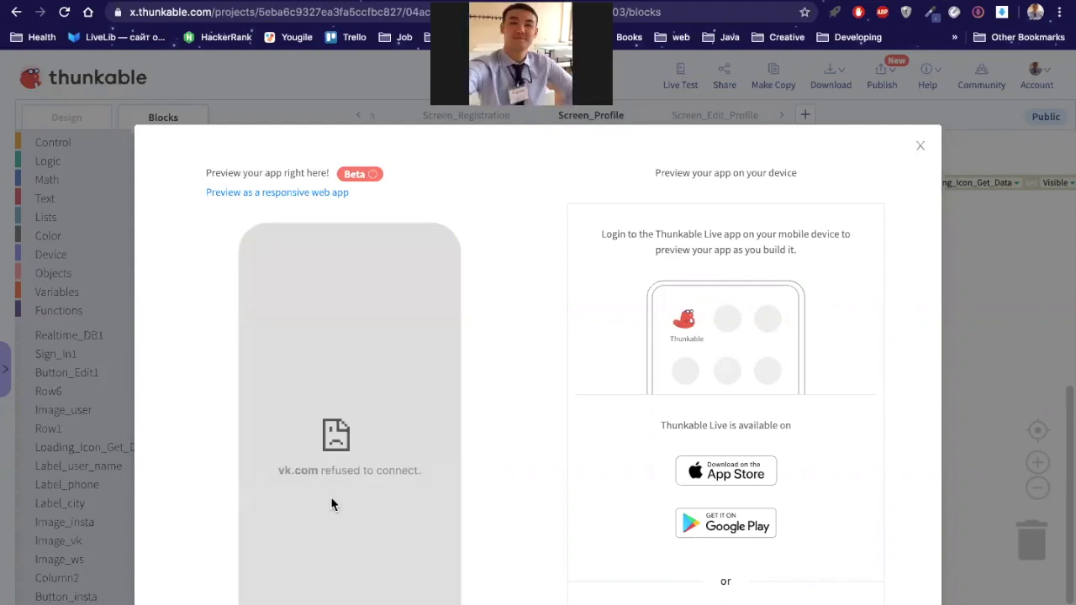
left_click_drag(281, 474, 324, 474)
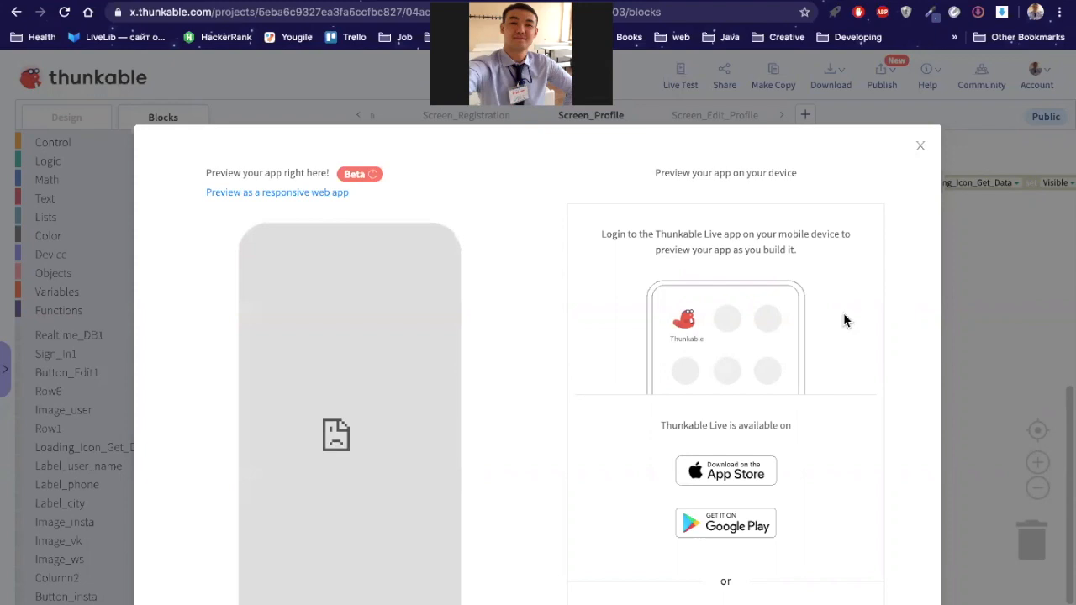
key("Escape")
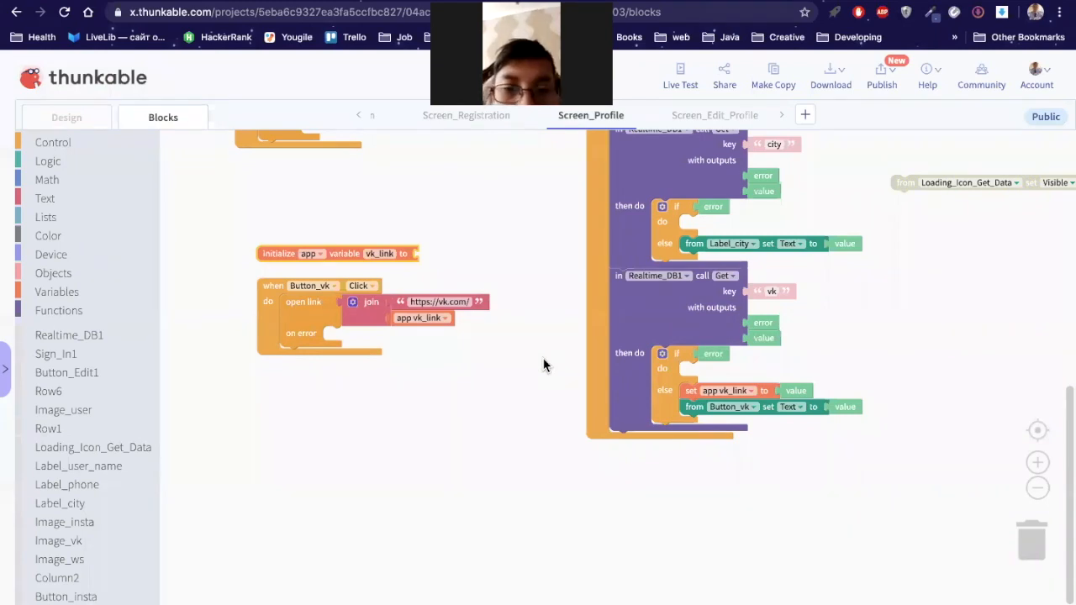
left_click(680, 77)
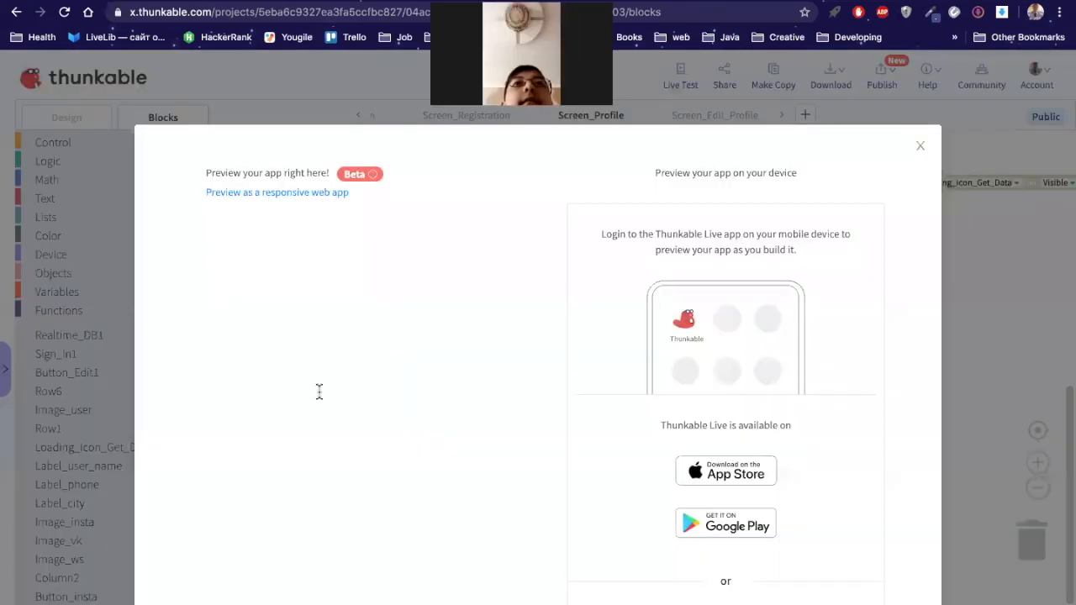
type("test@g")
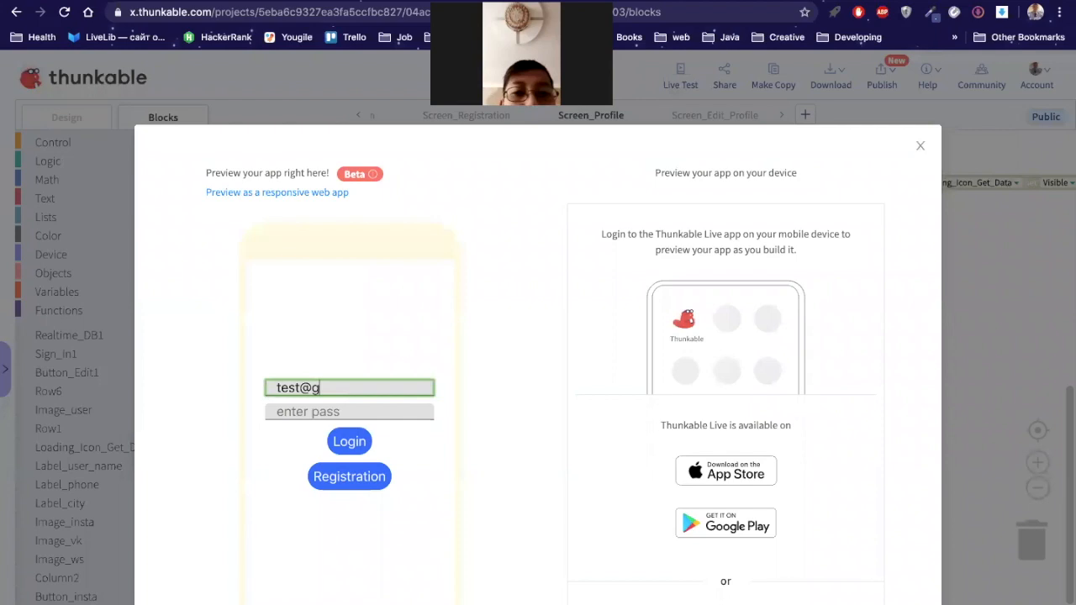
type("mail.com")
key("Tab")
type("123")
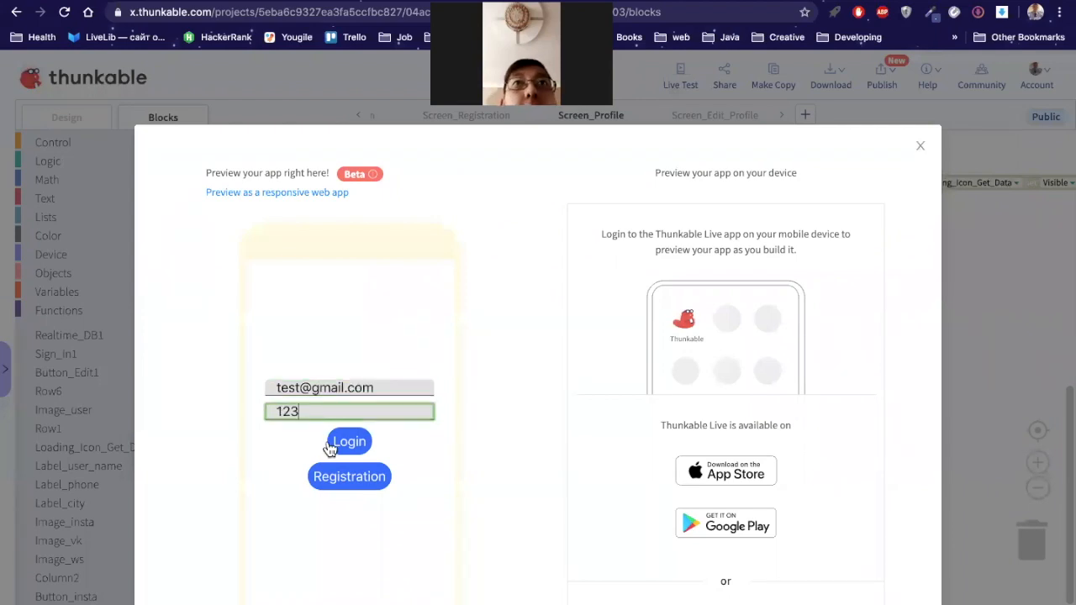
type("456")
left_click(330, 446)
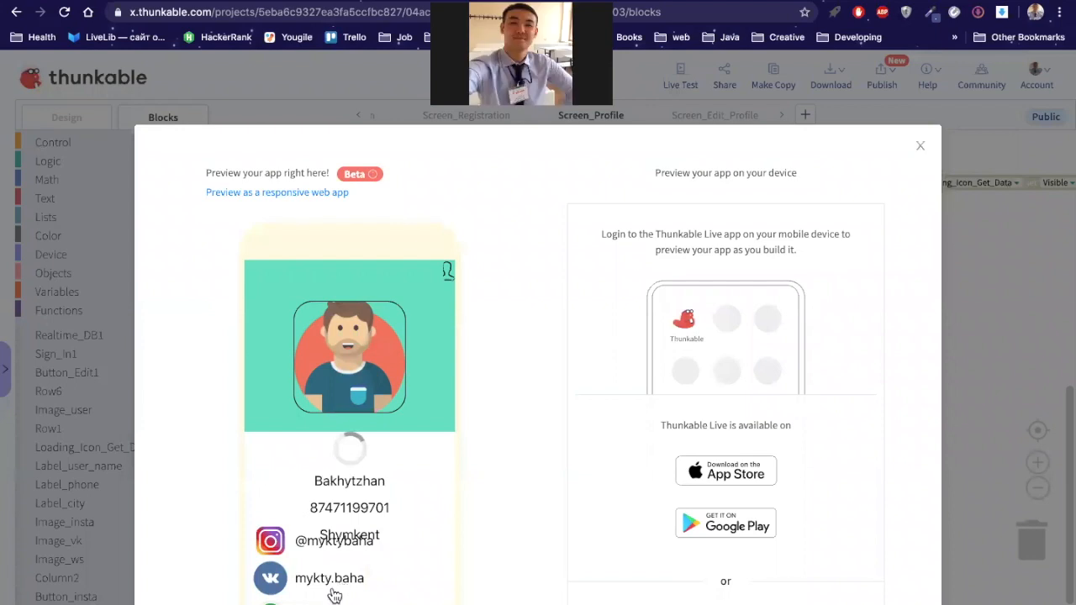
left_click(921, 143)
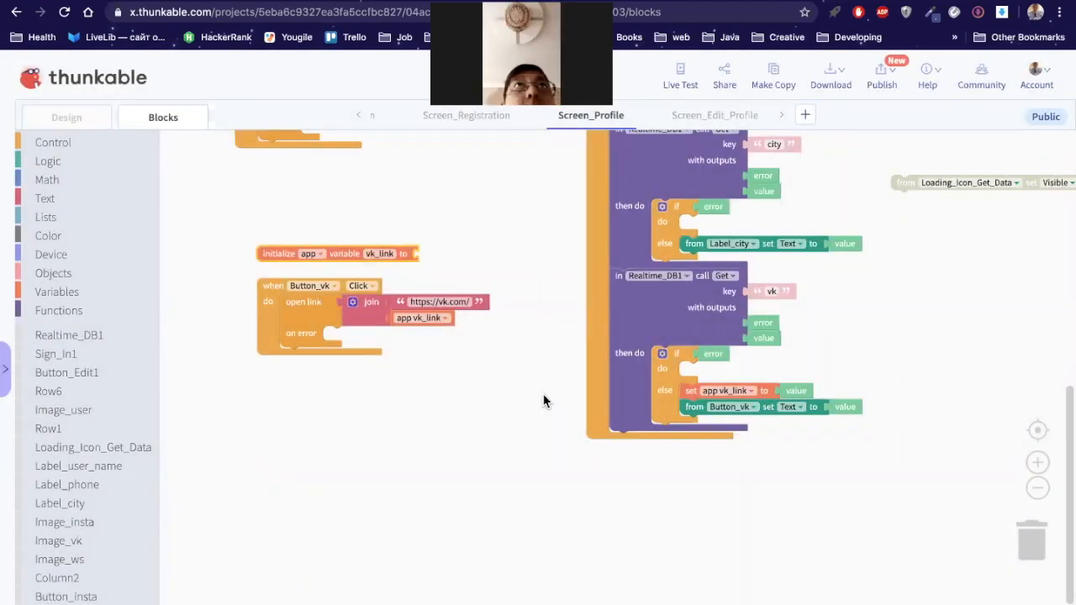
Step: Duplicate the vk Get as an 'insta' Get storing into insta_link and setting Button_insta
left_click(672, 330)
right_click(655, 325)
left_click(672, 331)
left_click_drag(672, 332, 657, 475)
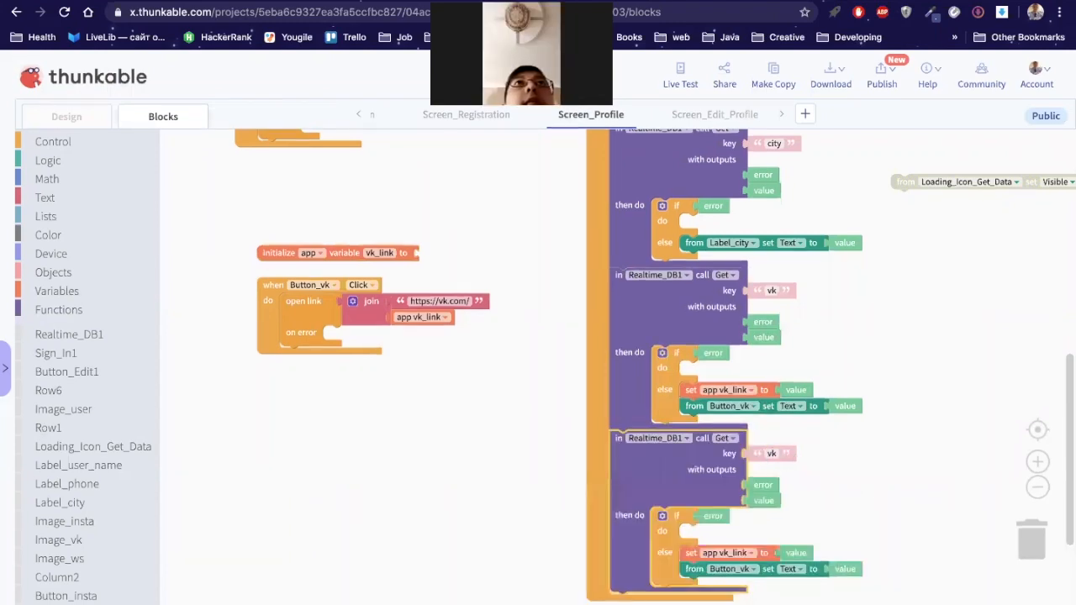
left_click(771, 453)
type("insta")
key("Return")
left_click(743, 563)
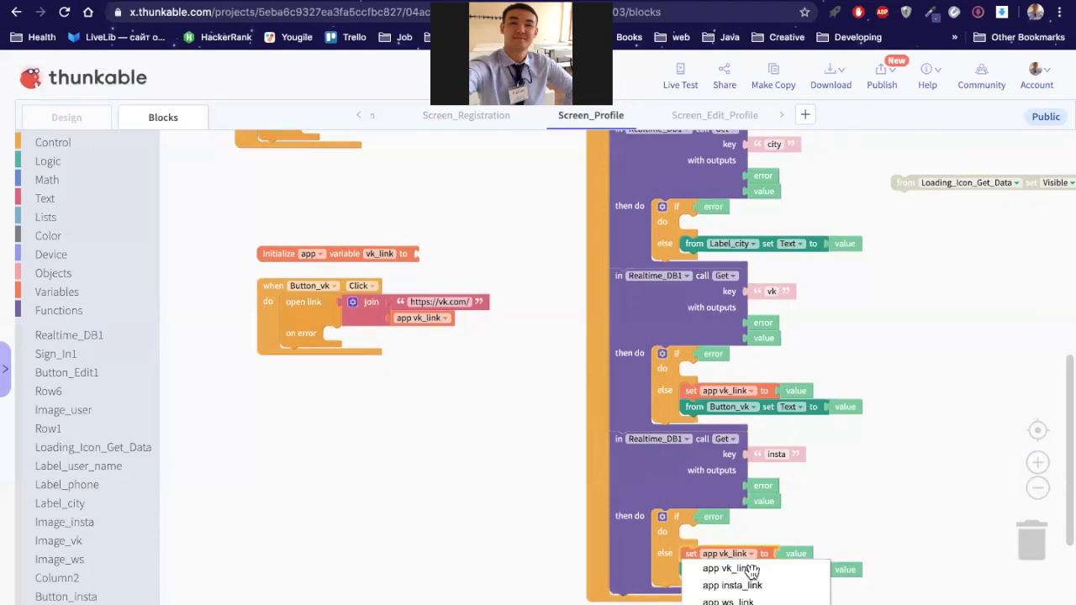
left_click(743, 587)
left_click(751, 579)
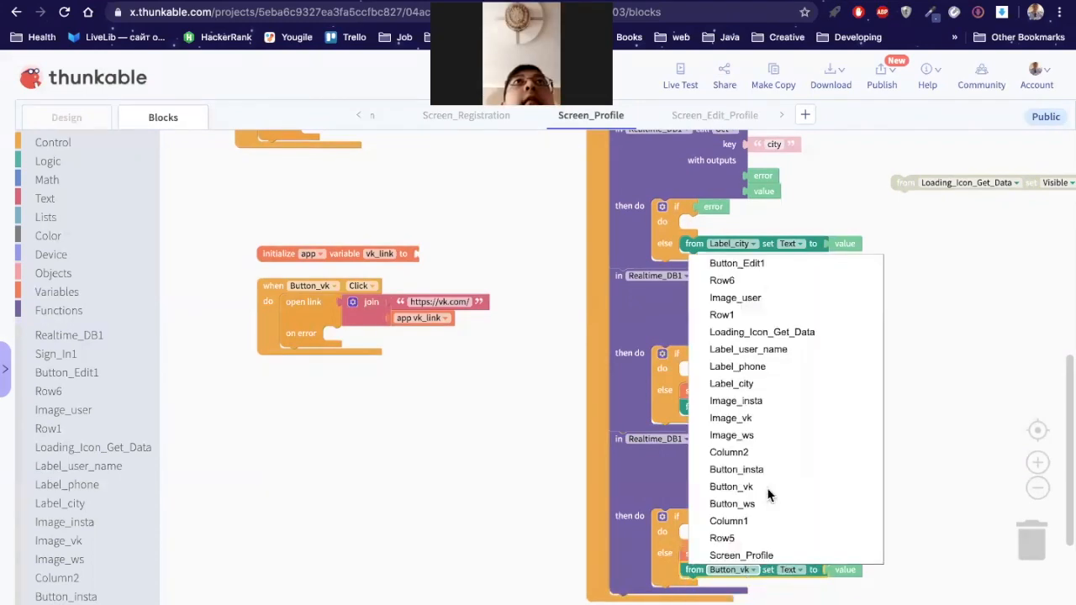
left_click(775, 473)
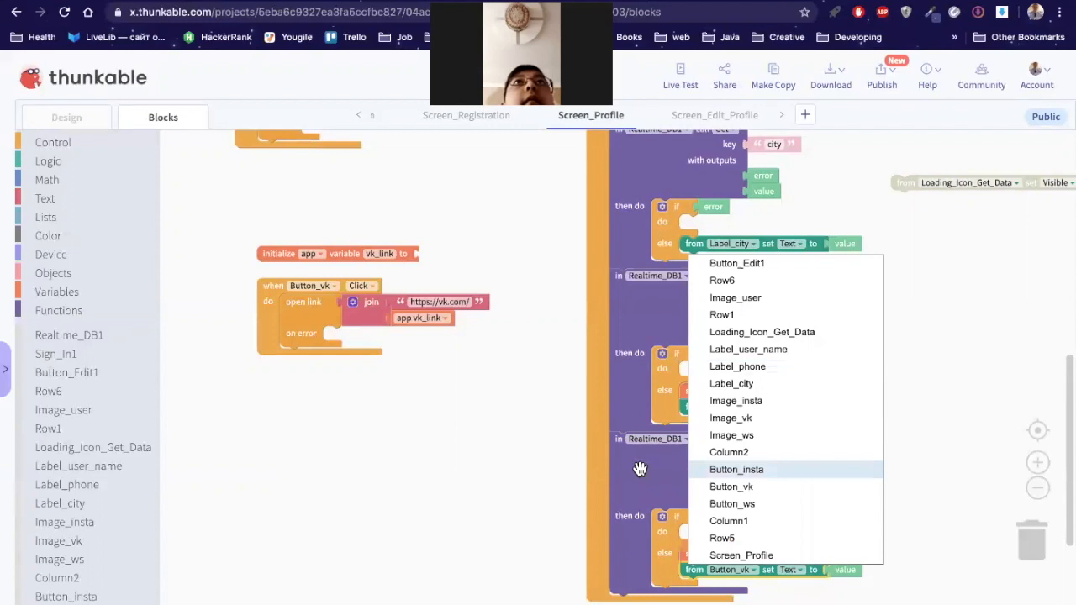
Step: Duplicate the insta Get as a 'ws' Get storing into ws_link and setting Button_ws
right_click(657, 496)
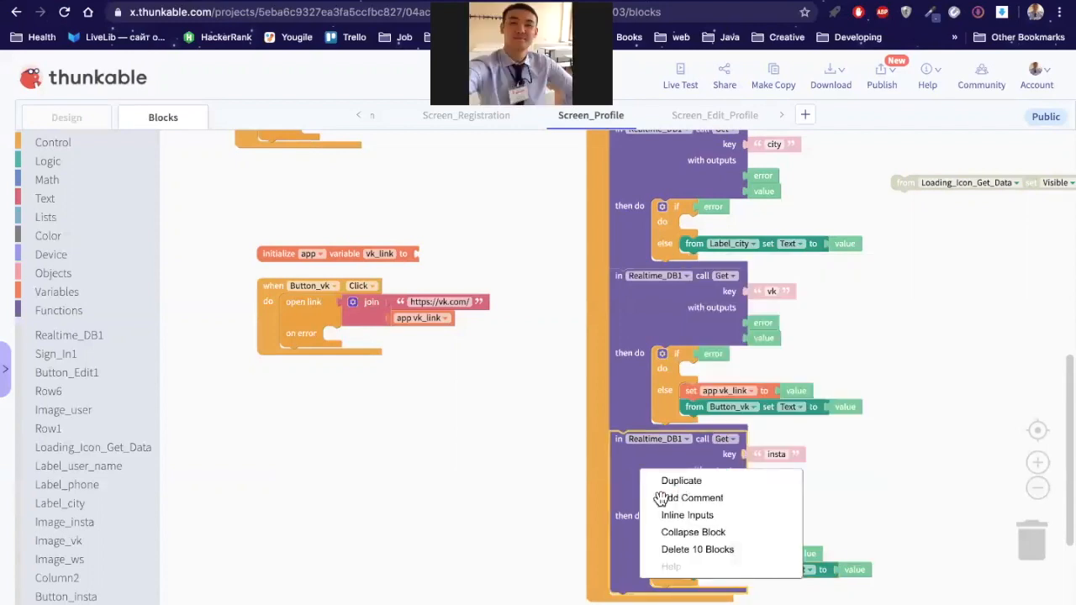
left_click(679, 480)
left_click_drag(643, 464, 632, 594)
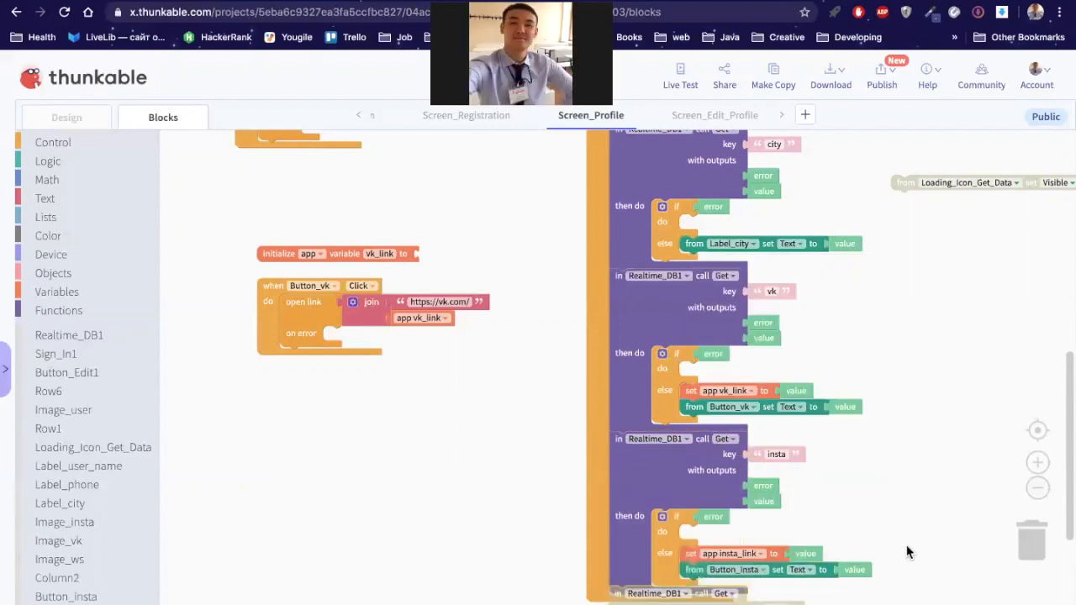
scroll(903, 404, "down", 1)
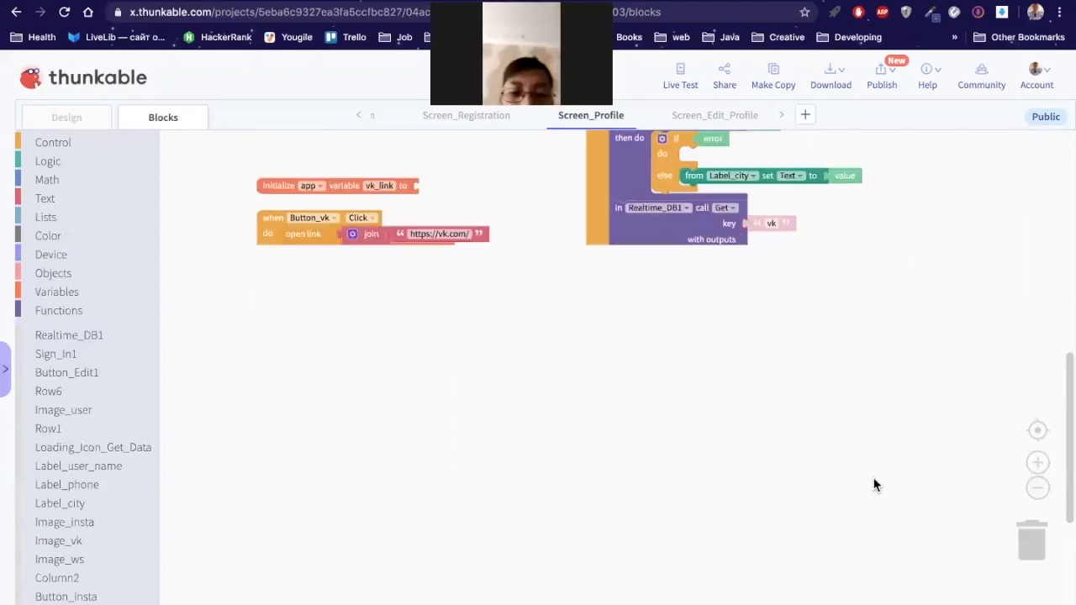
left_click(770, 471)
type("ws")
left_click(753, 571)
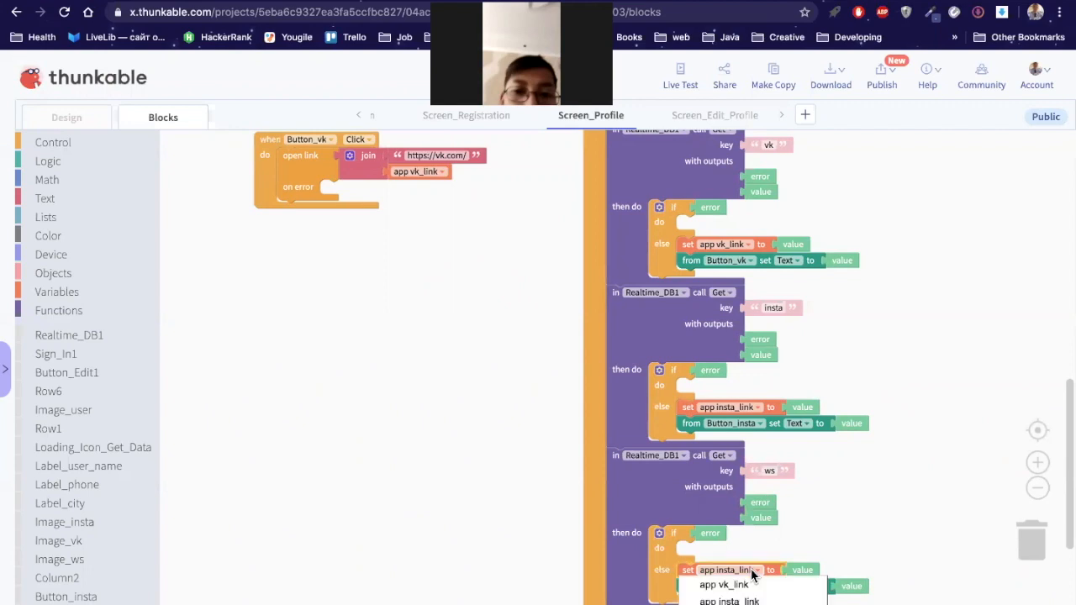
left_click(763, 583)
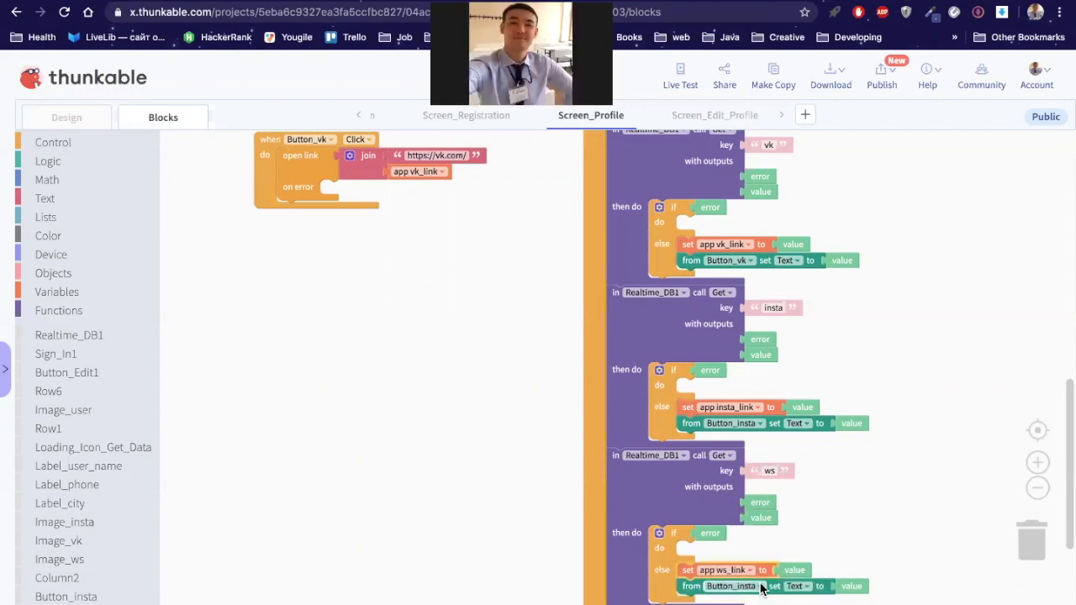
left_click(761, 586)
left_click(766, 519)
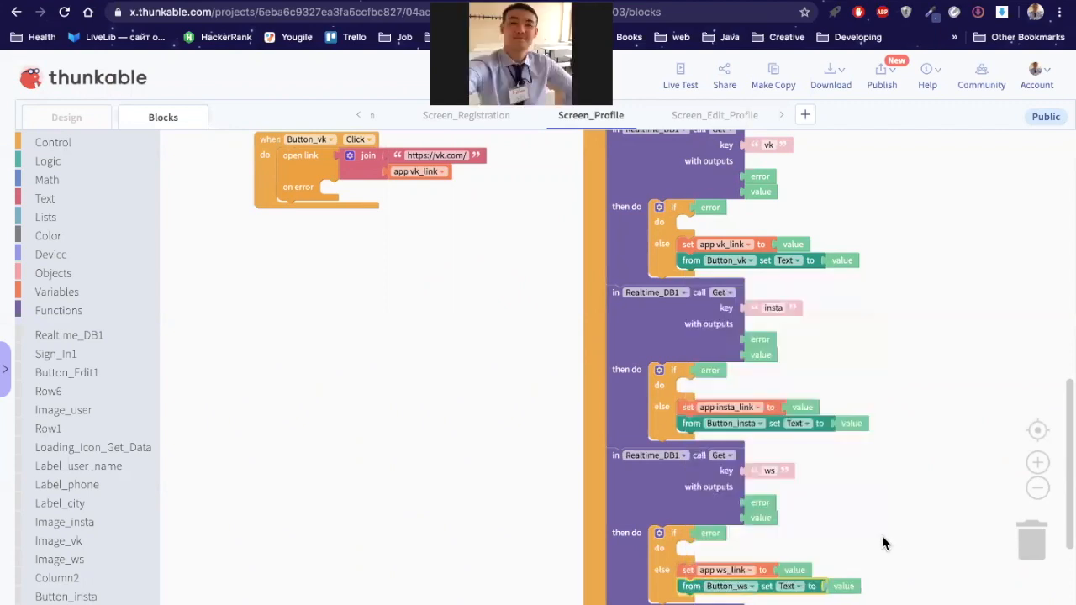
left_click(906, 558)
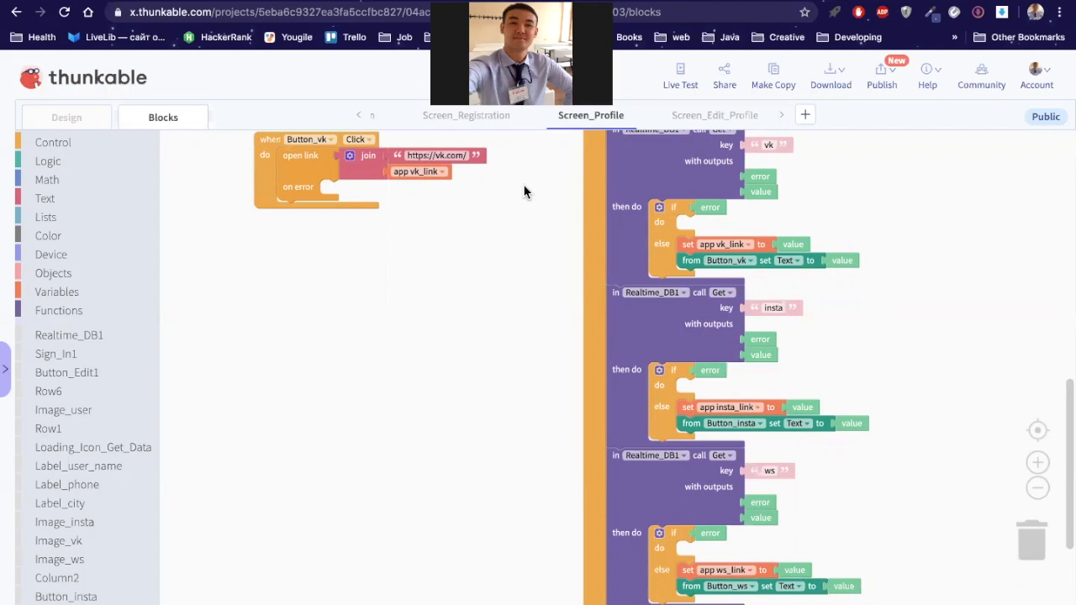
scroll(524, 253, "up", 5)
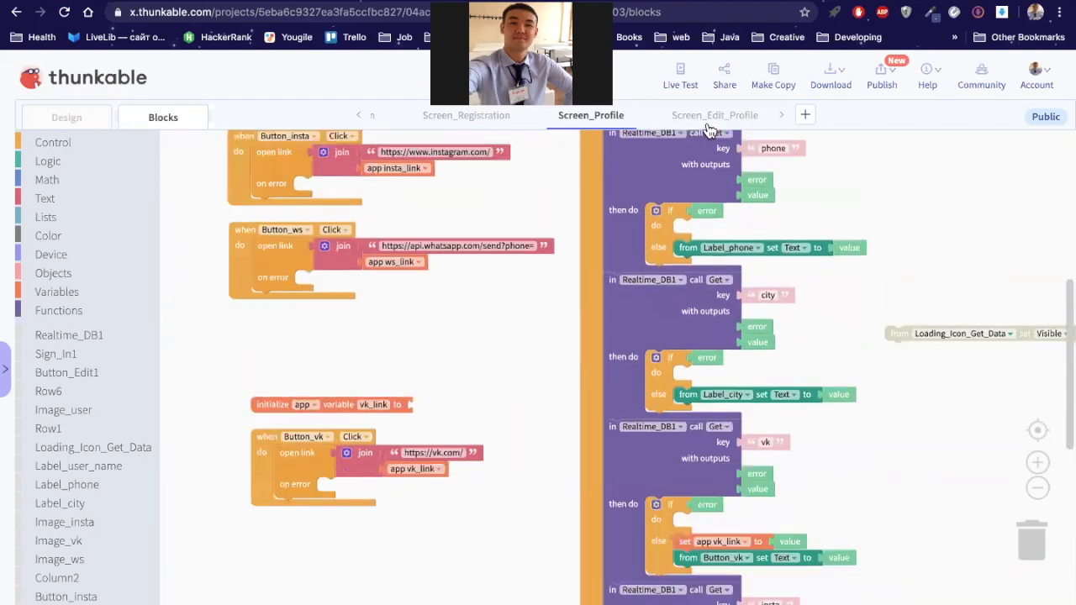
left_click(680, 77)
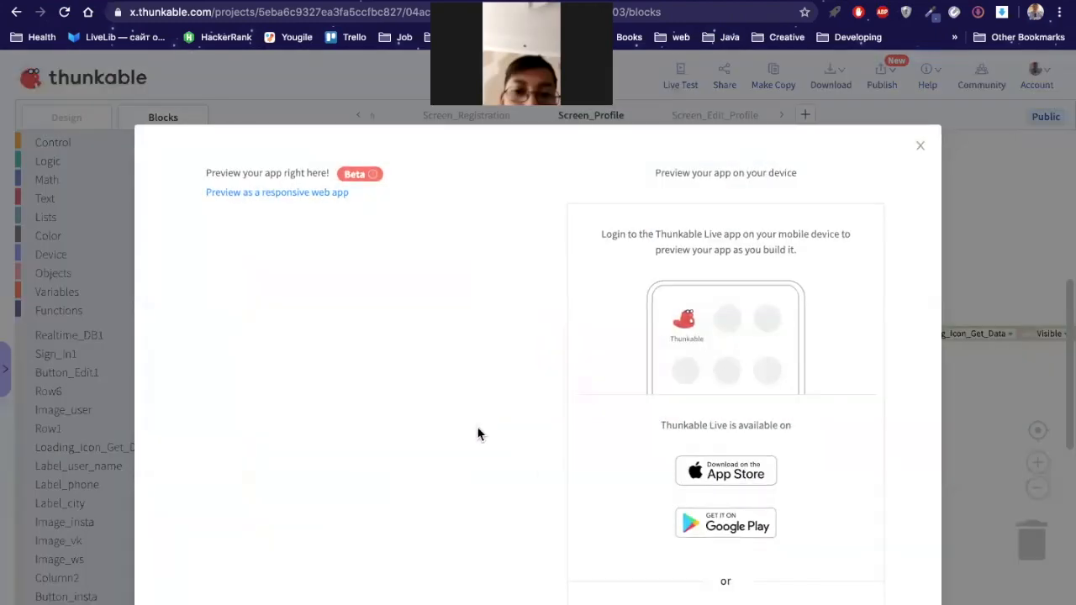
type("test@gmail.com")
key("Tab")
type("123456")
left_click(344, 443)
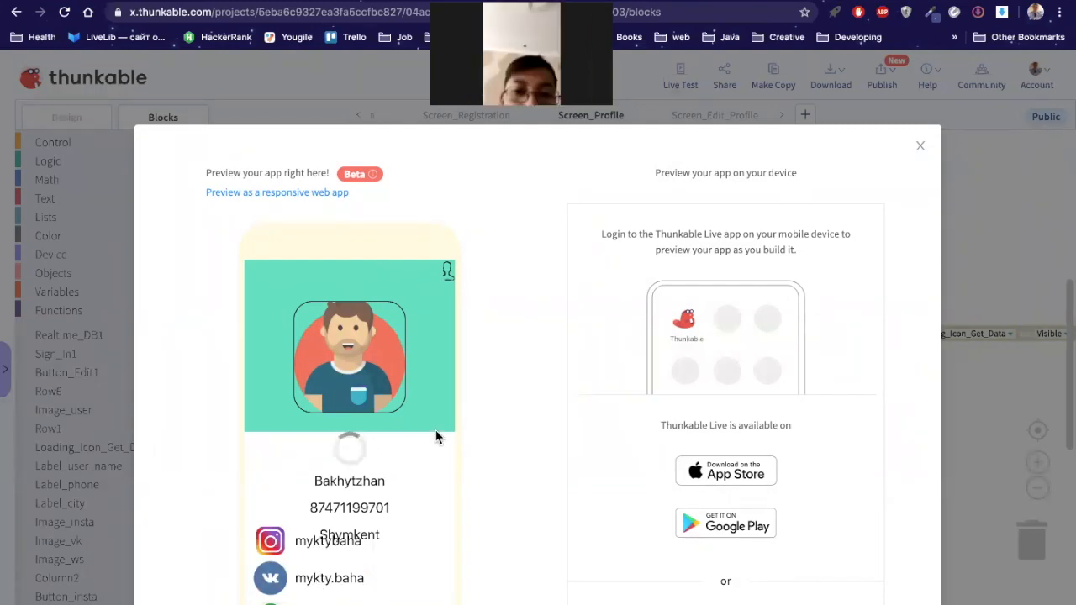
Step: Move the Loading_Icon_Get_Data Visible block to the end of the ws Get's success branch
left_click(922, 147)
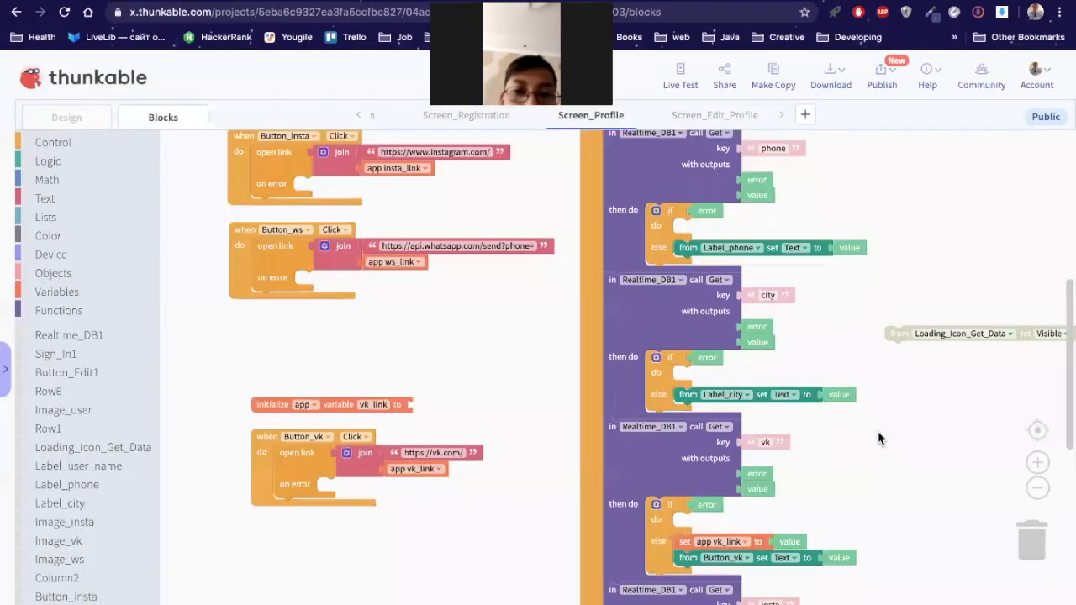
scroll(880, 372, "down", 3)
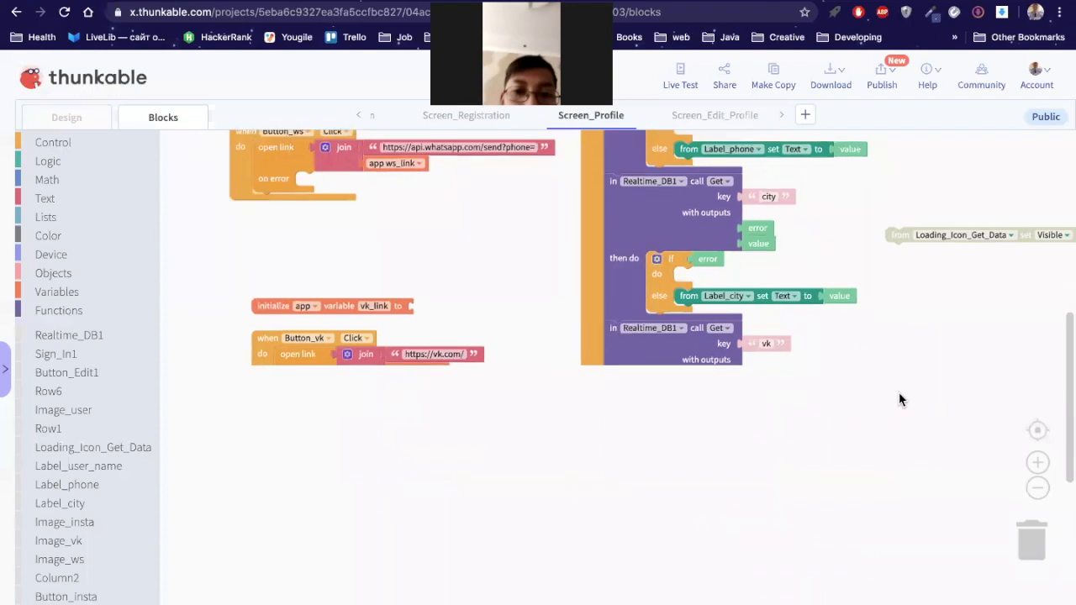
scroll(895, 370, "down", 3)
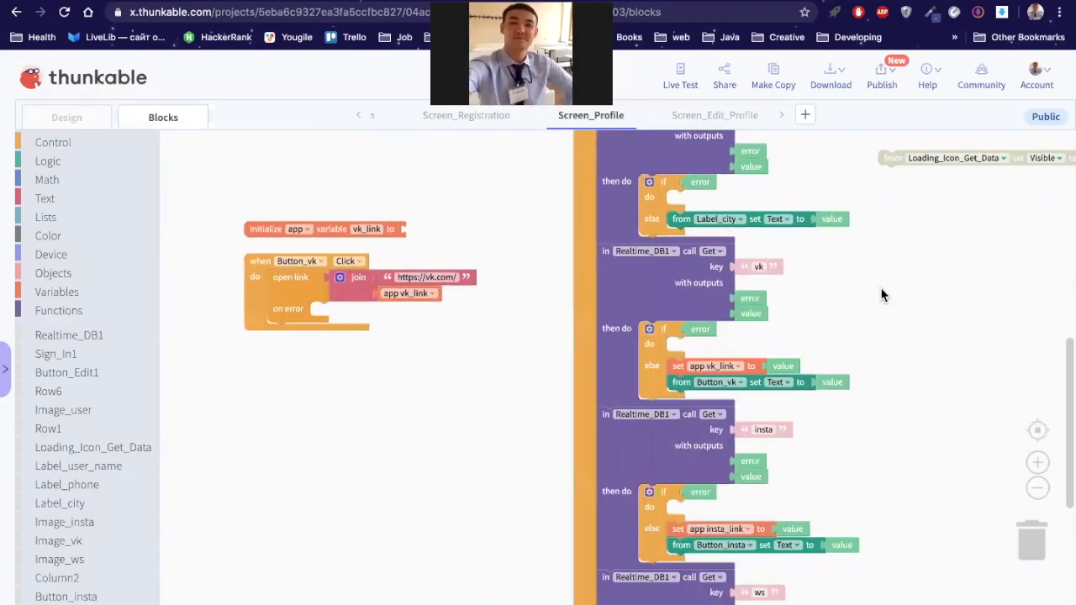
scroll(887, 303, "down", 2)
scroll(877, 252, "up", 2)
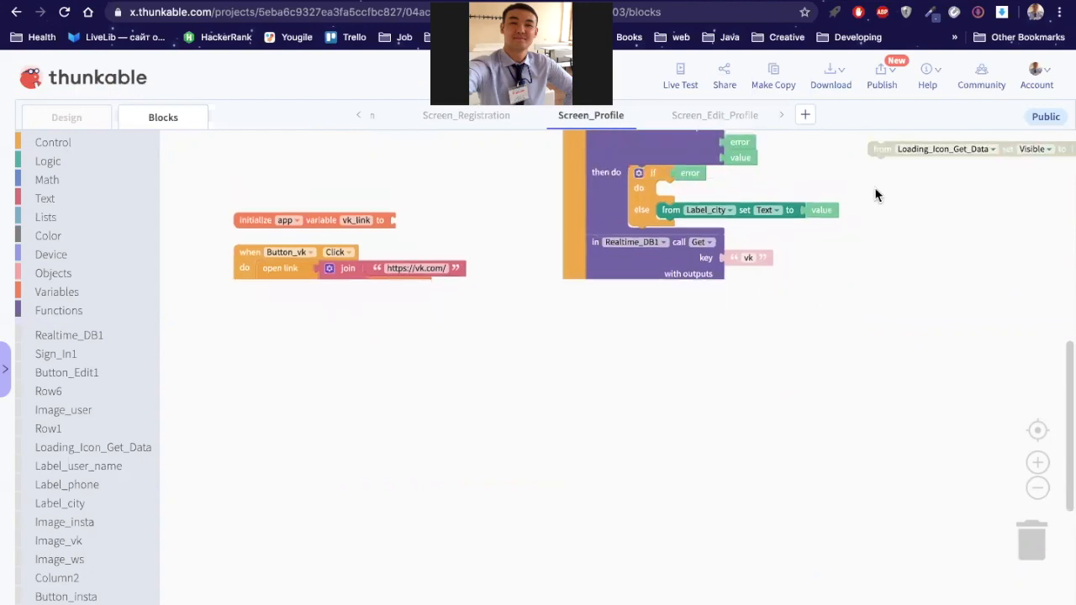
left_click_drag(877, 149, 871, 418)
scroll(873, 378, "down", 4)
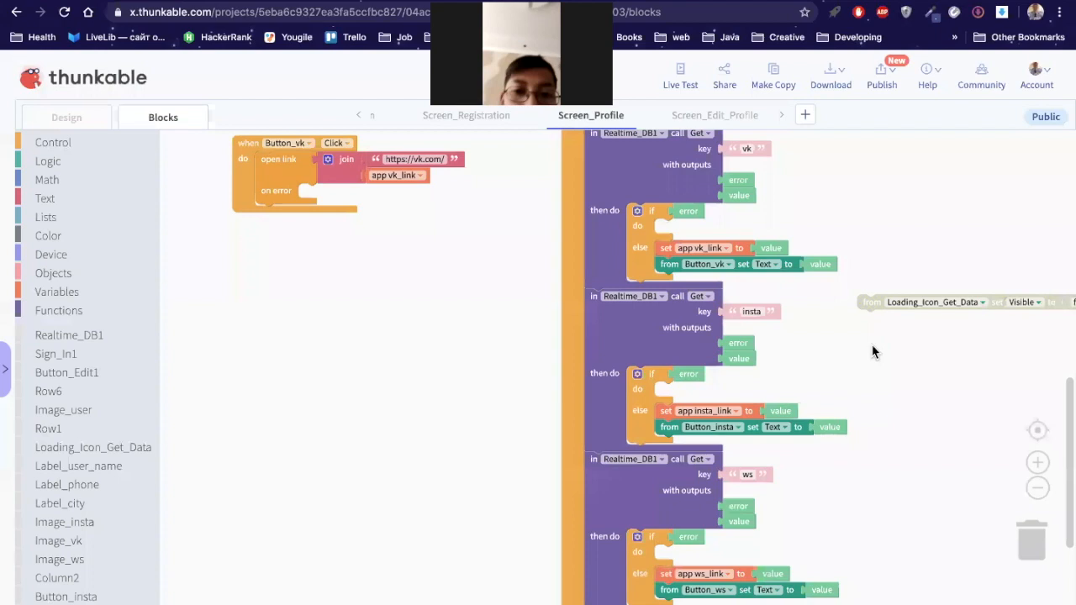
scroll(868, 283, "down", 2)
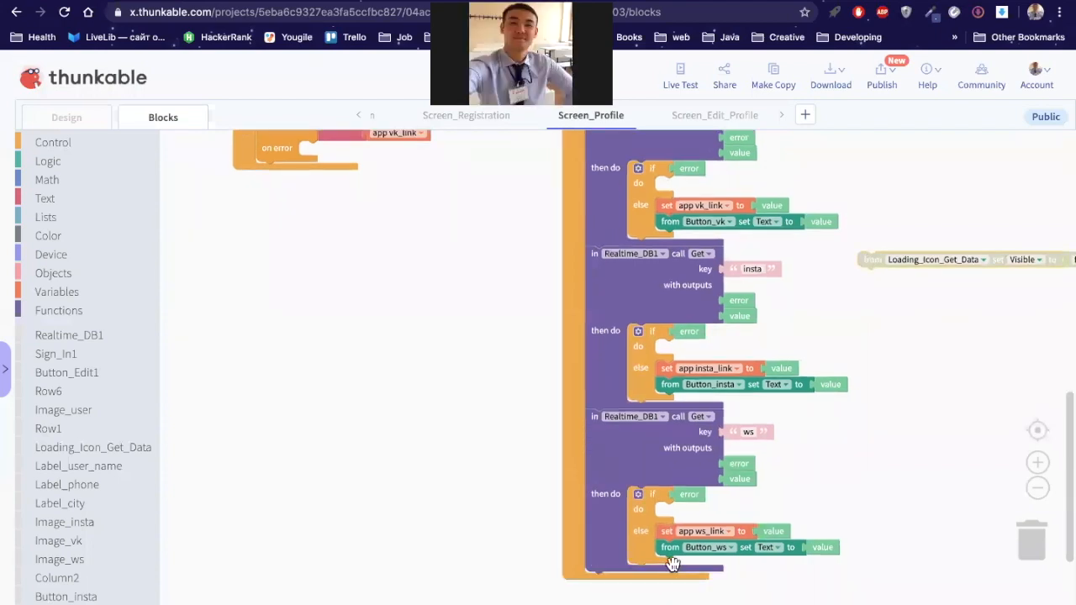
left_click_drag(871, 263, 676, 566)
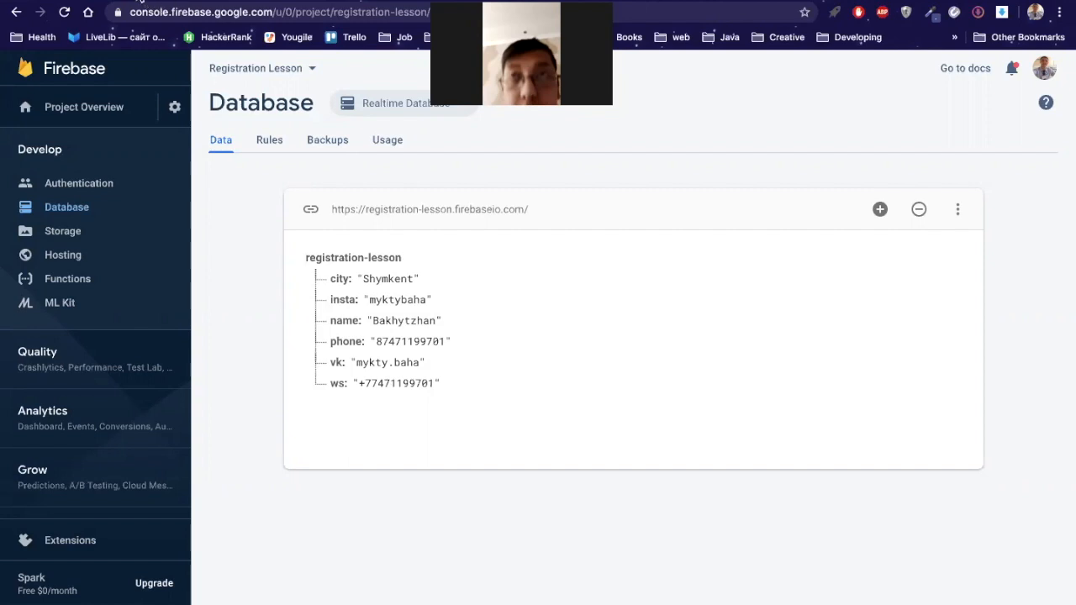
Step: Return from the Firebase Realtime Database view to the Thunkable blocks editor
left_click(139, 3)
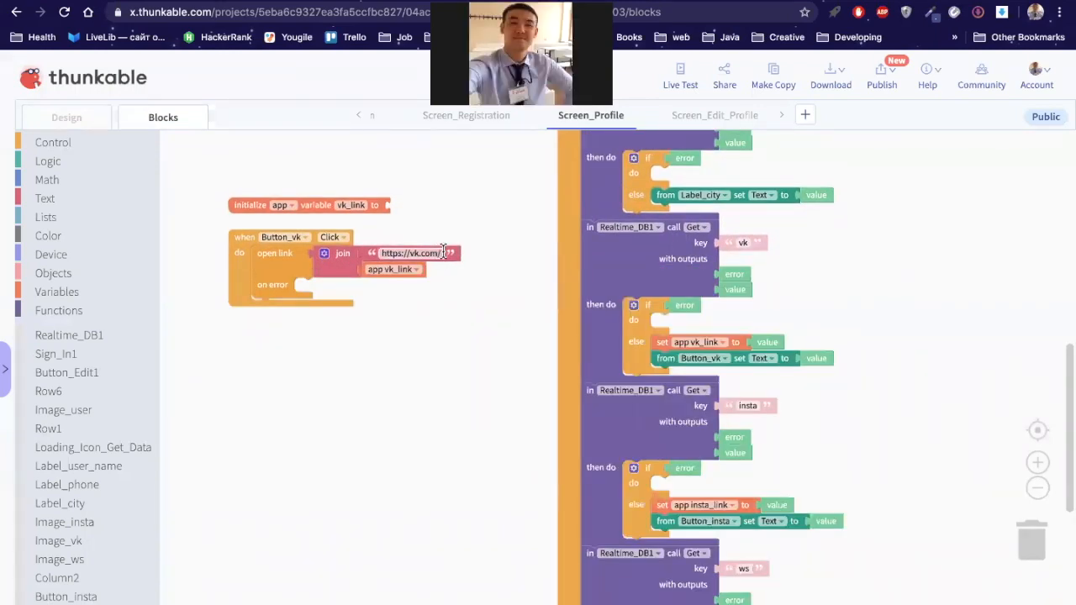
type("/")
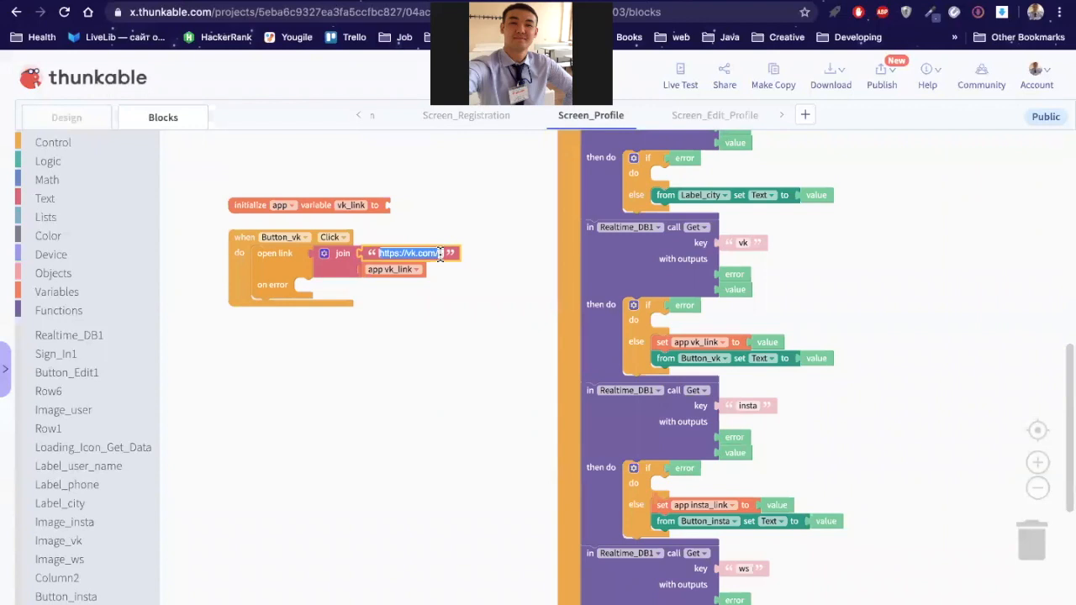
key("Return")
left_click(442, 287)
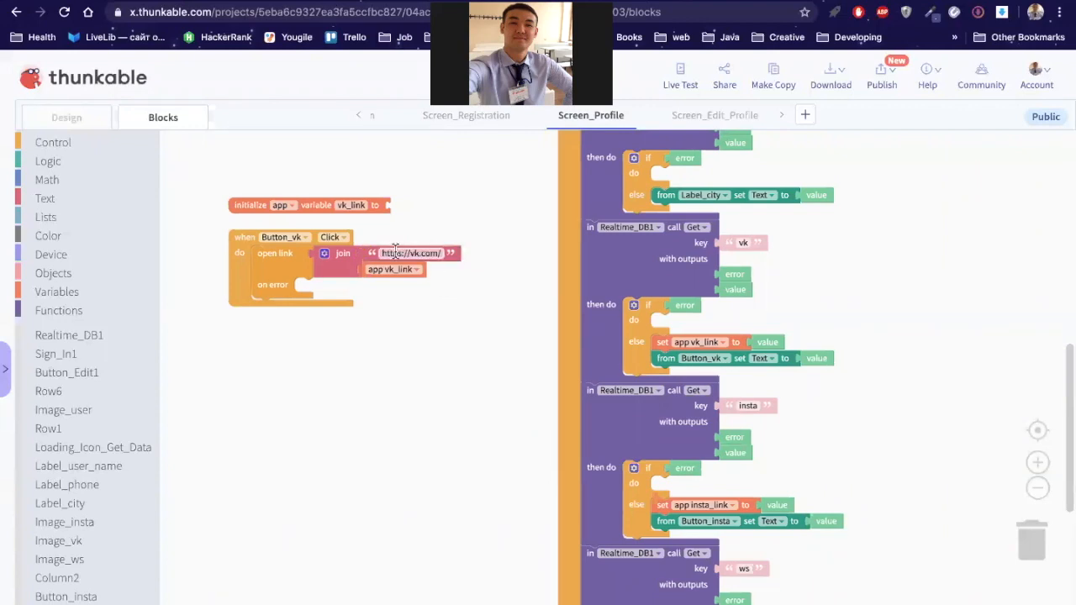
left_click(440, 254)
left_click(441, 253)
key("BackSpace")
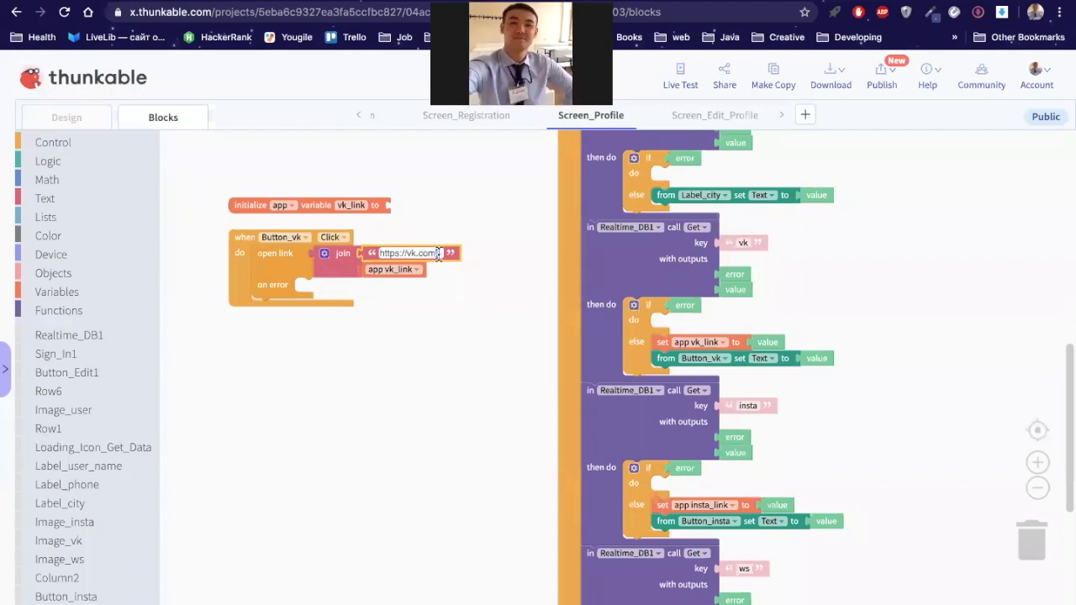
type("/")
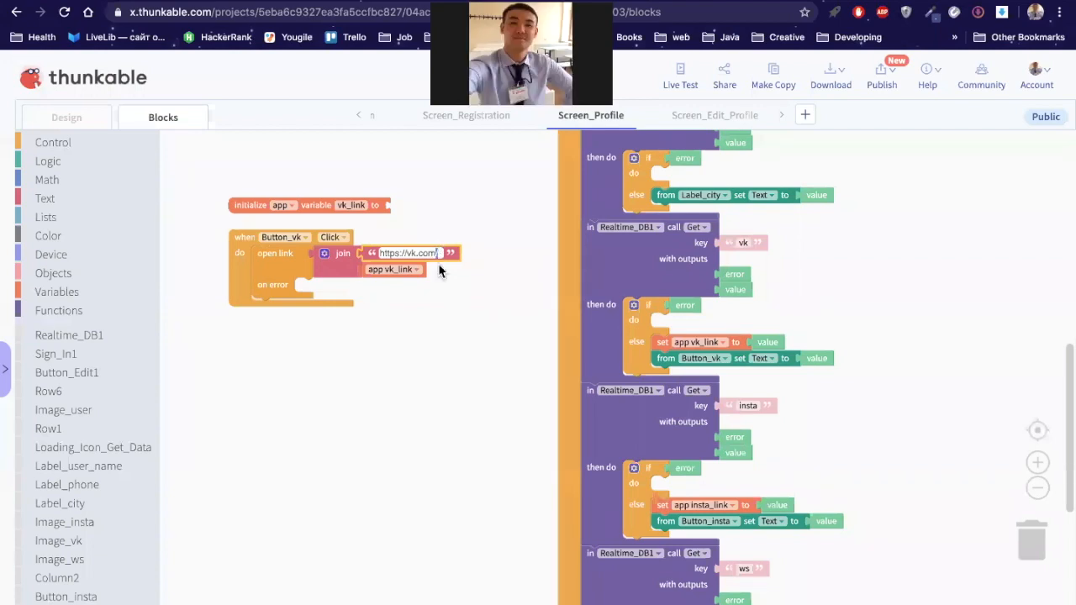
left_click(452, 318)
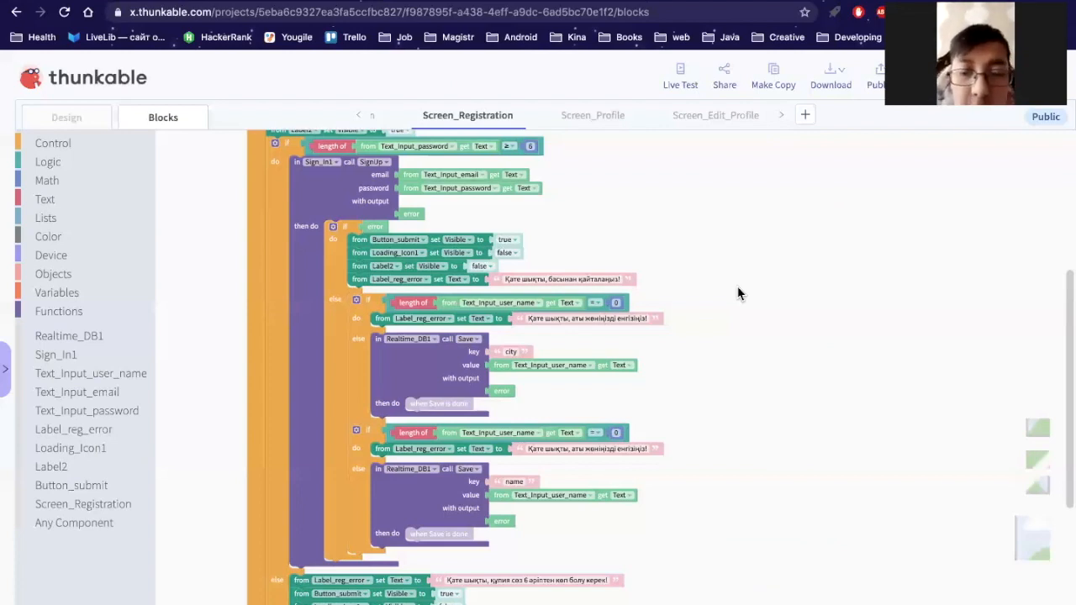
mouse_move(581, 19)
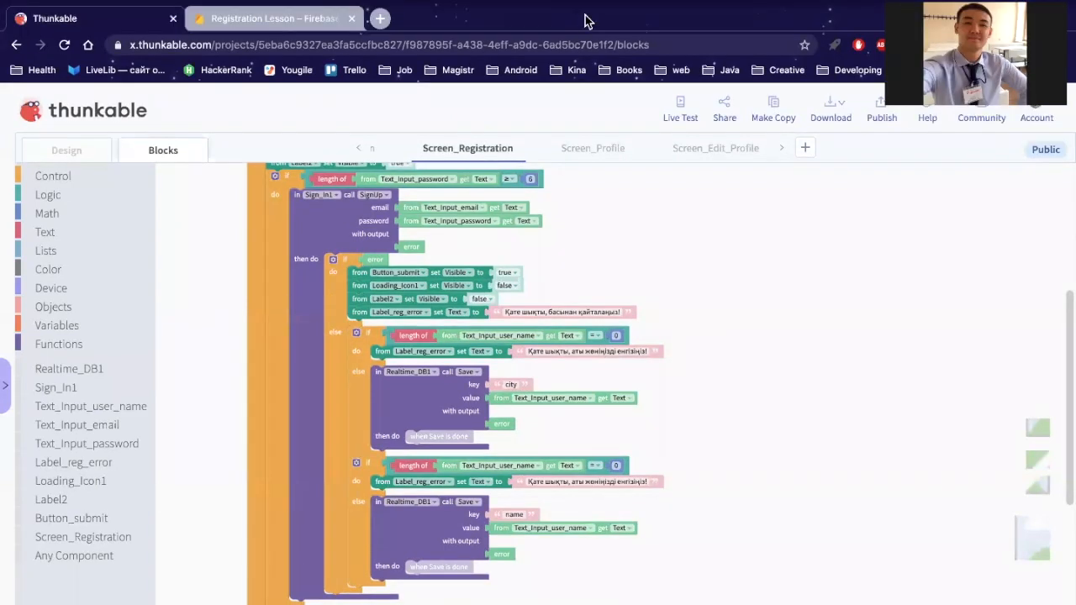